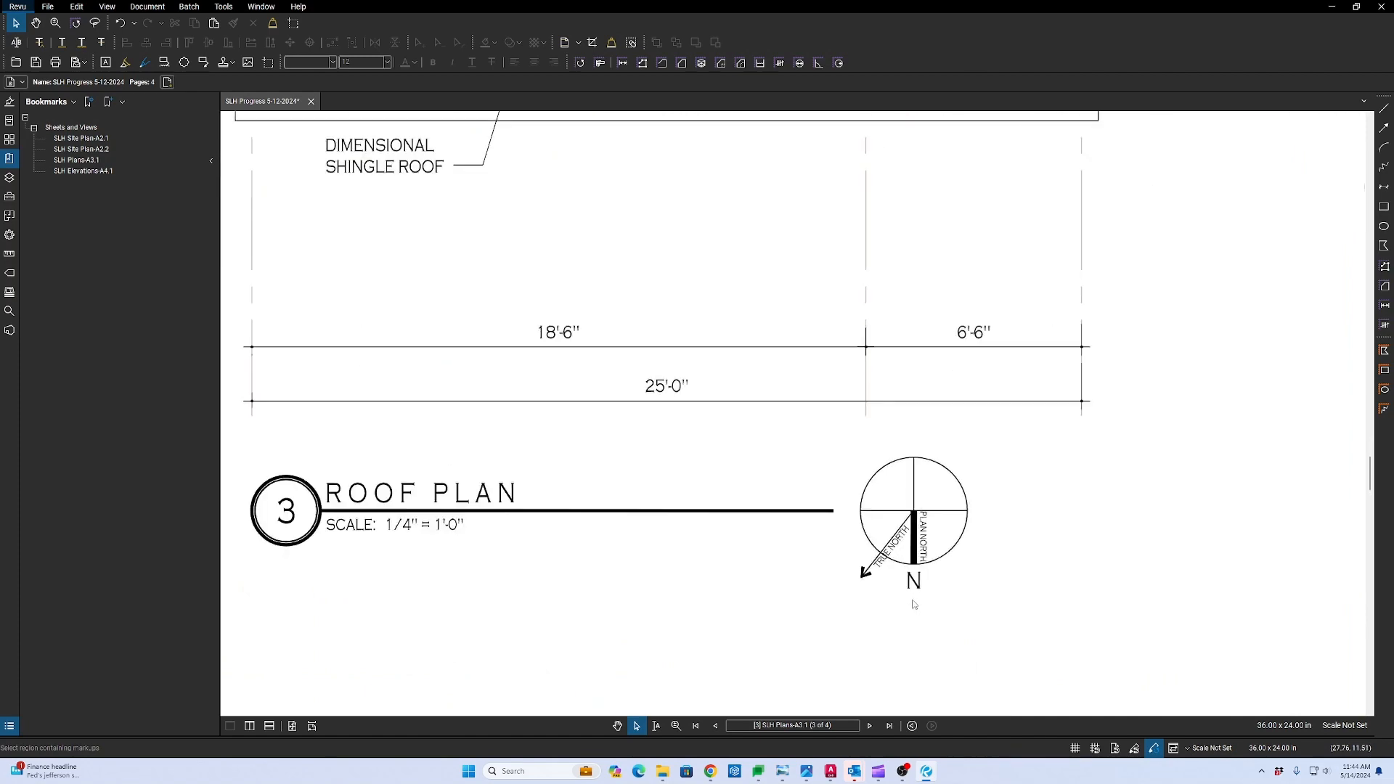
Examine the north arrows of the roof plan and the marked-up pool house plan on sheet A3.1.
scroll(914, 606, down, 6)
middle_drag(913, 606, 826, 203)
middle_drag(831, 671, 860, 469)
scroll(860, 469, up, 3)
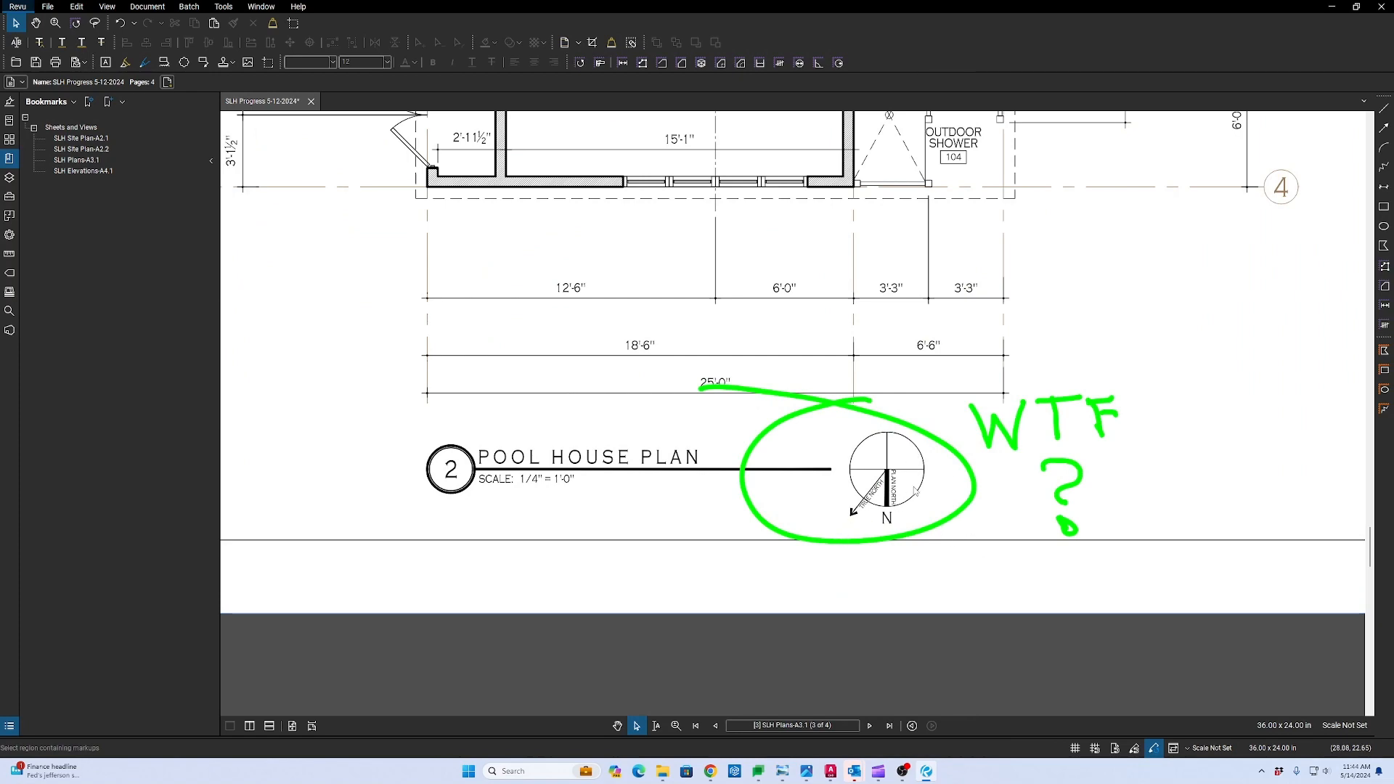
scroll(916, 491, down, 3)
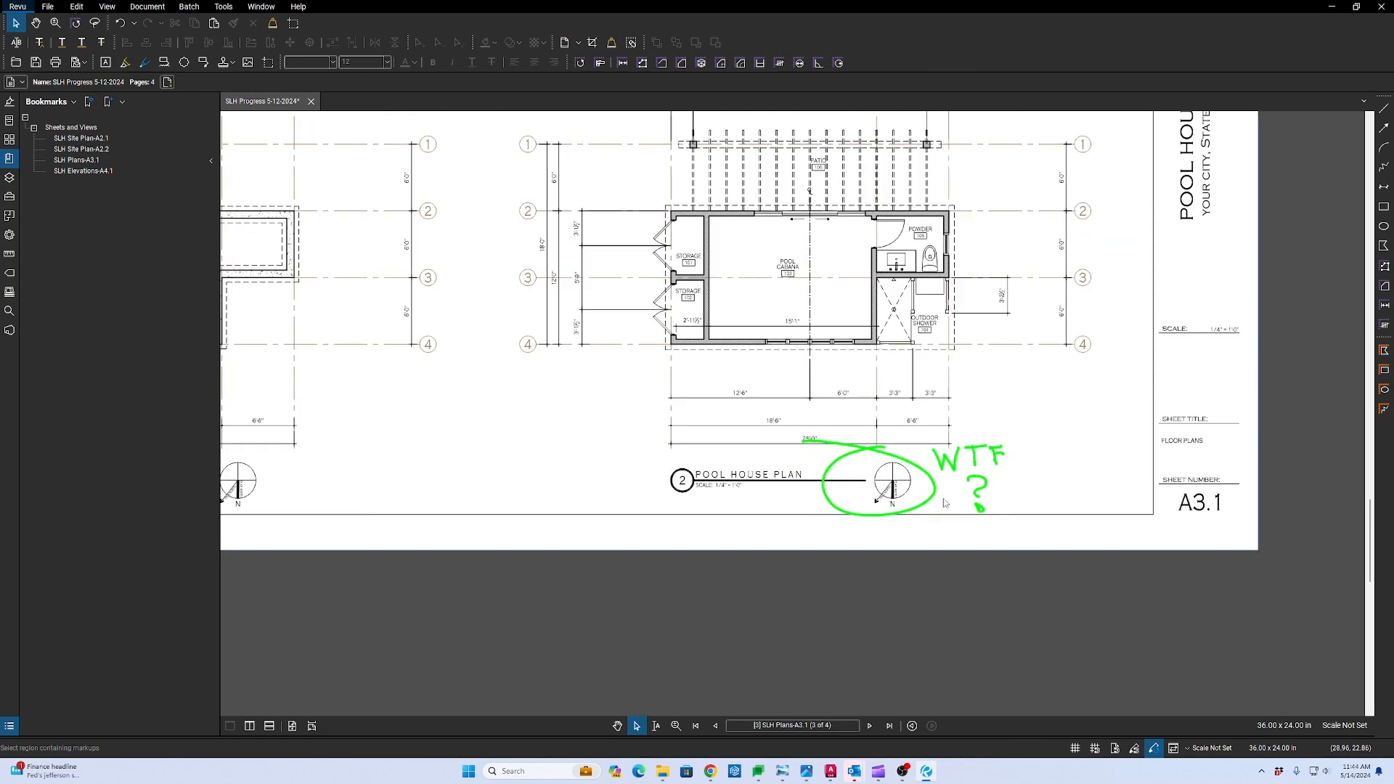
scroll(944, 499, down, 5)
Examine the new pool cabana's orientation, the streets and the north arrow on site plan sheet A2.2.
key(Page_Up)
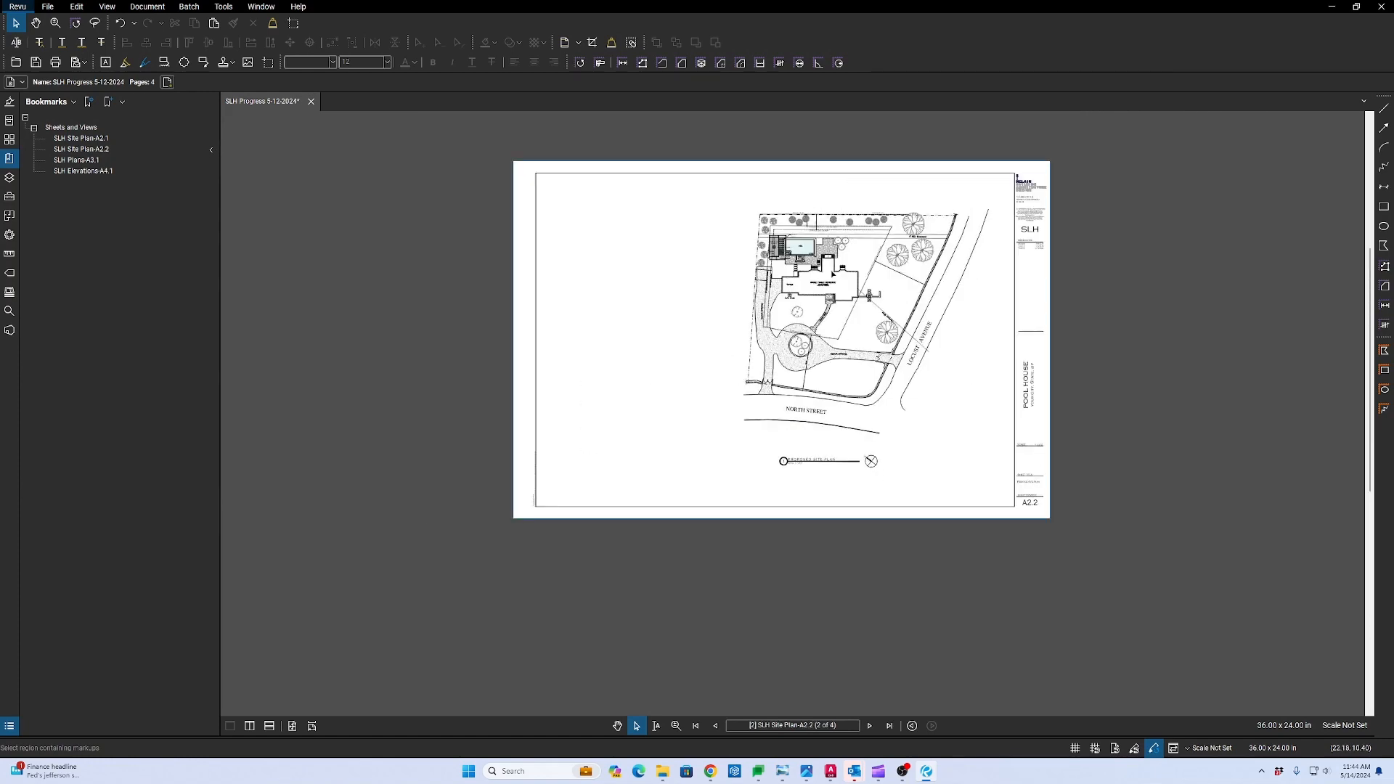
scroll(775, 244, up, 6)
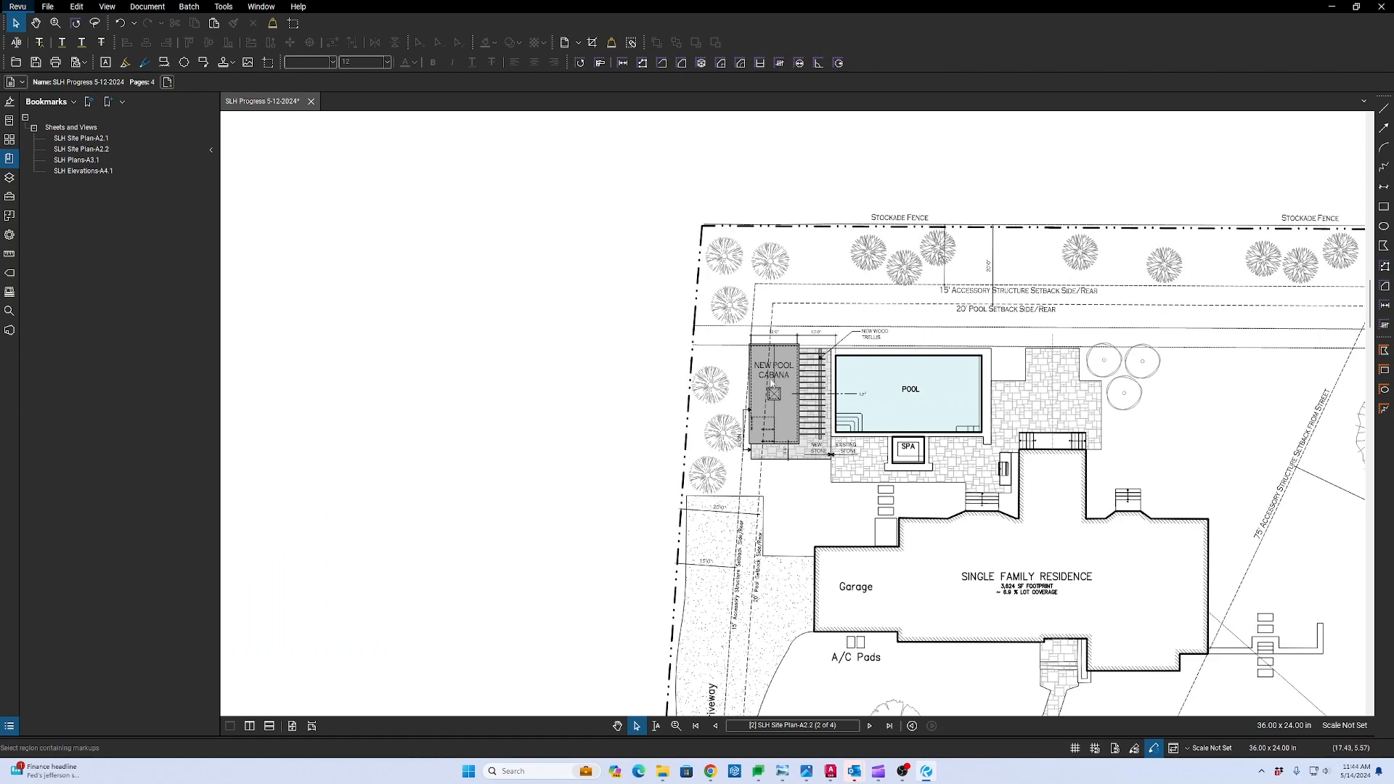
scroll(772, 382, up, 3)
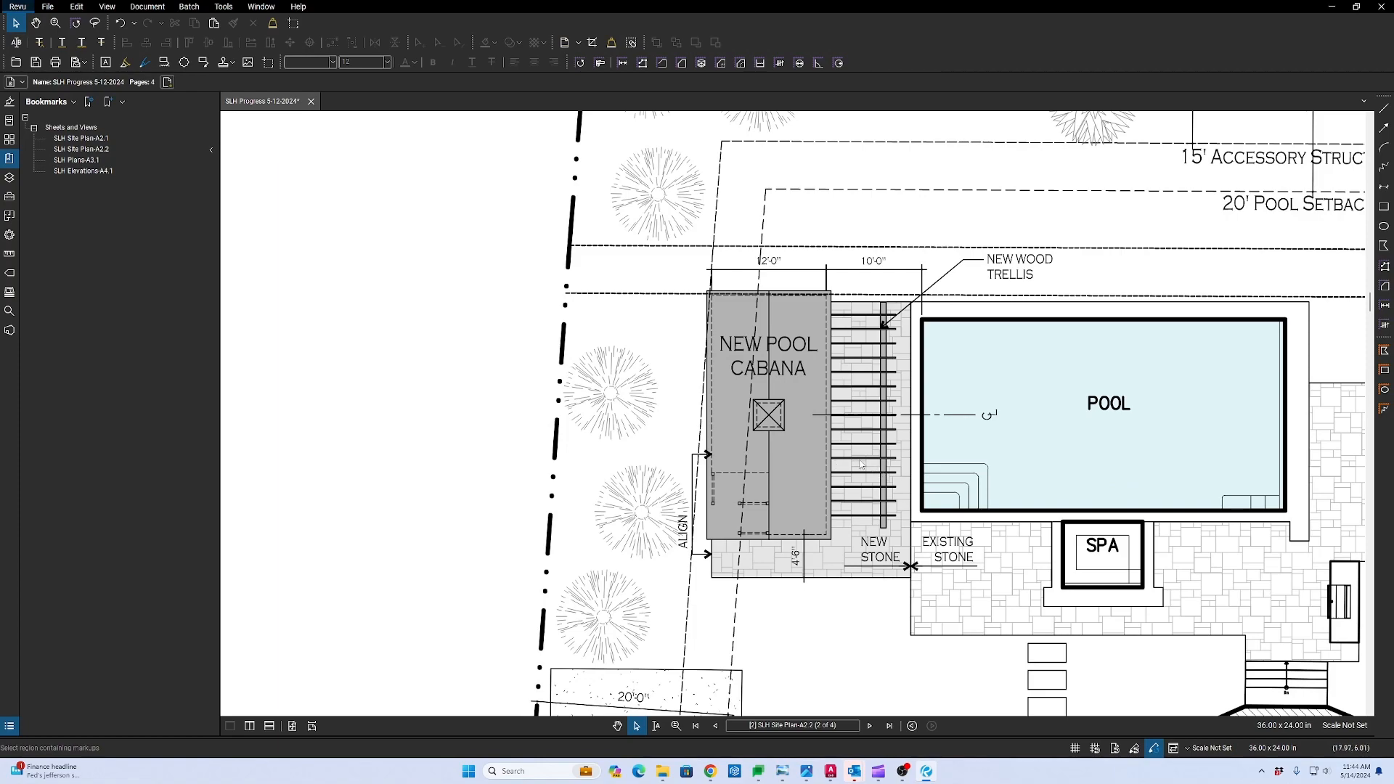
scroll(850, 448, down, 5)
middle_drag(871, 501, 700, 143)
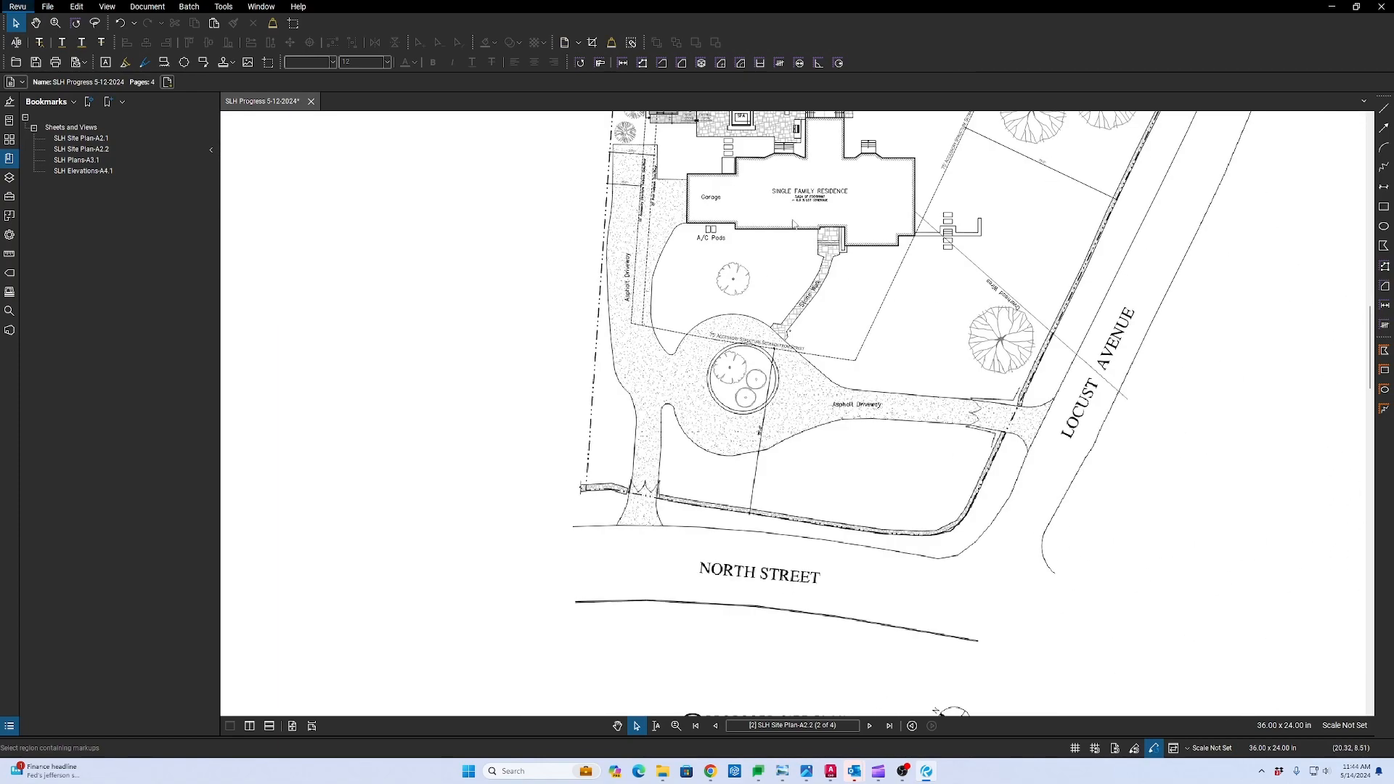
mouse_move(1017, 603)
middle_down()
mouse_move(948, 428)
mouse_move(827, 260)
middle_up()
scroll(928, 443, down, 3)
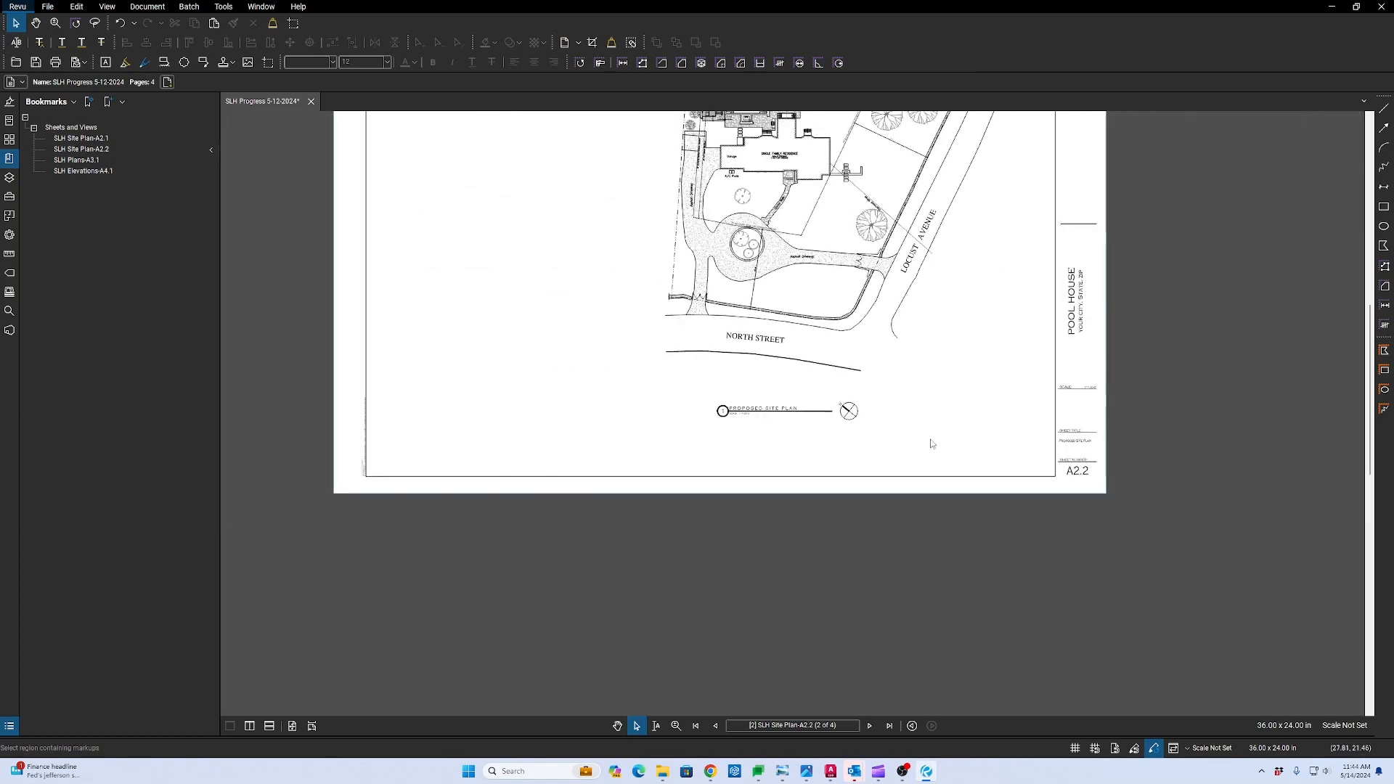
Return to sheet A3.1 and compare its plan orientation and circled north arrow with the site plan.
key(Page_Down)
scroll(957, 607, up, 5)
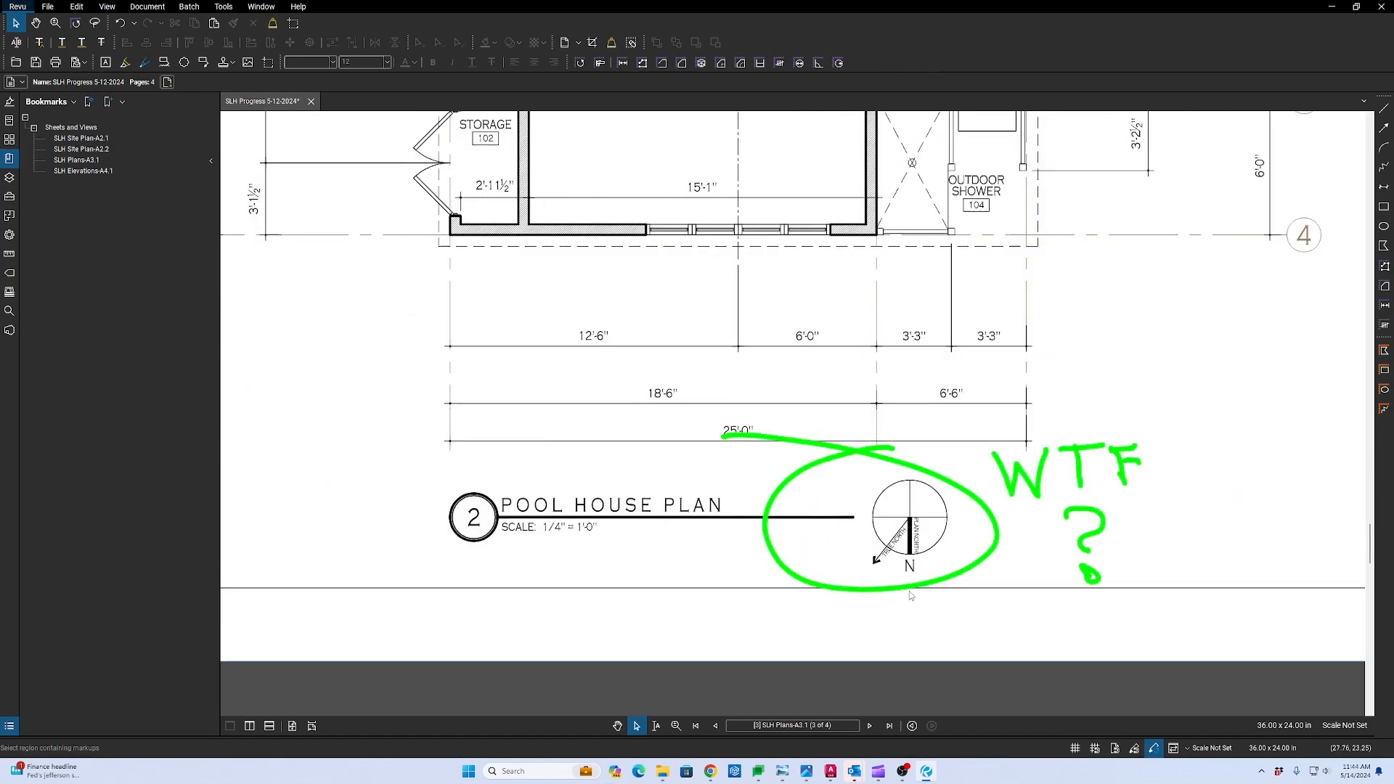
scroll(1016, 540, down, 4)
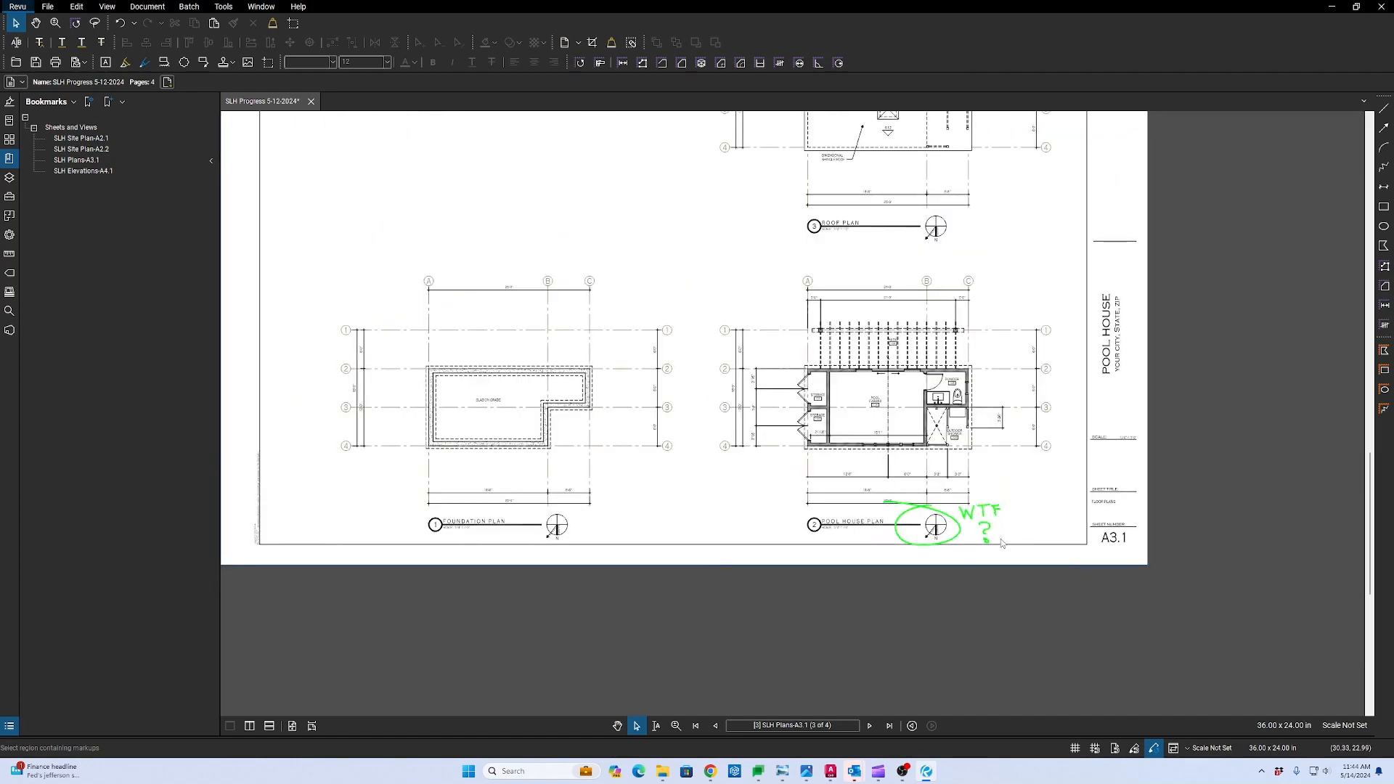
middle_drag(875, 502, 940, 597)
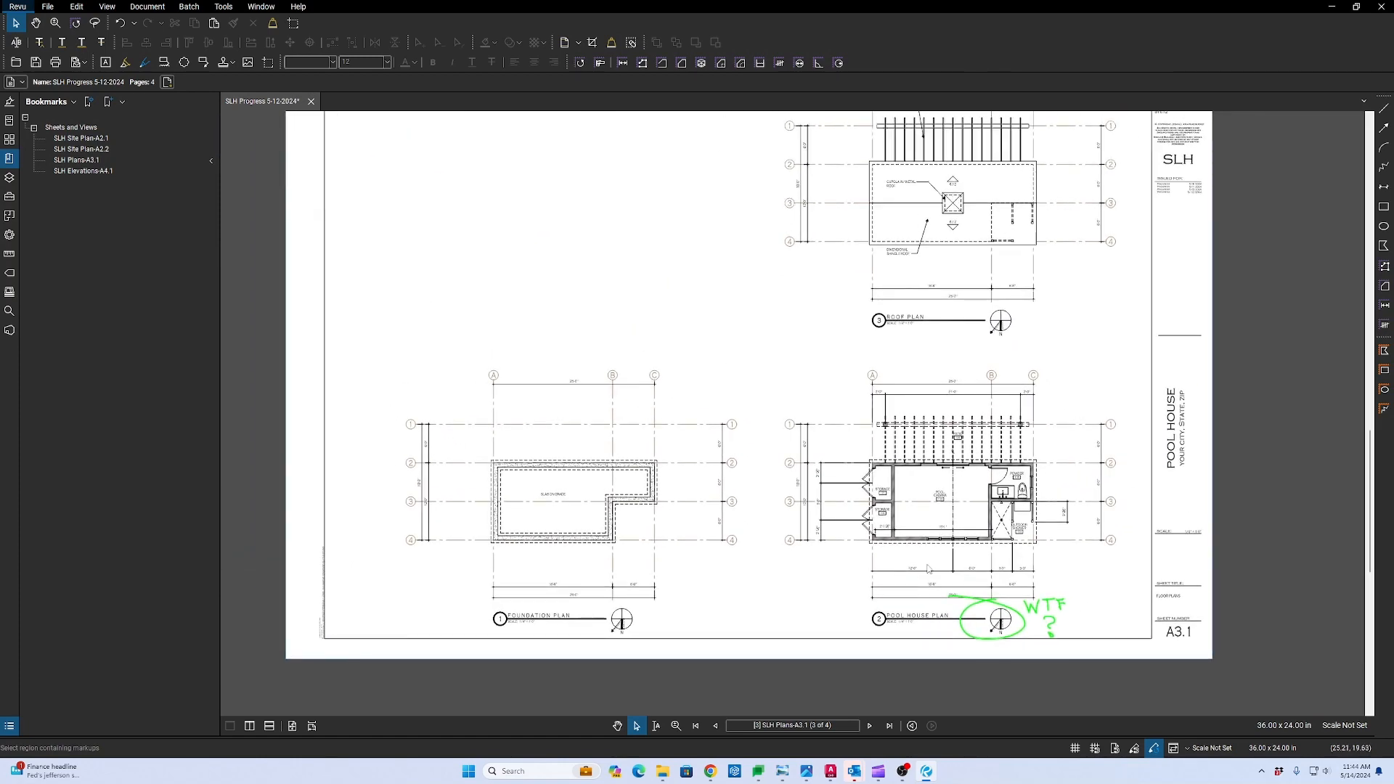
Switch to AutoCAD with the SLH Plans drawing and view its A3.1 layout.
click(831, 771)
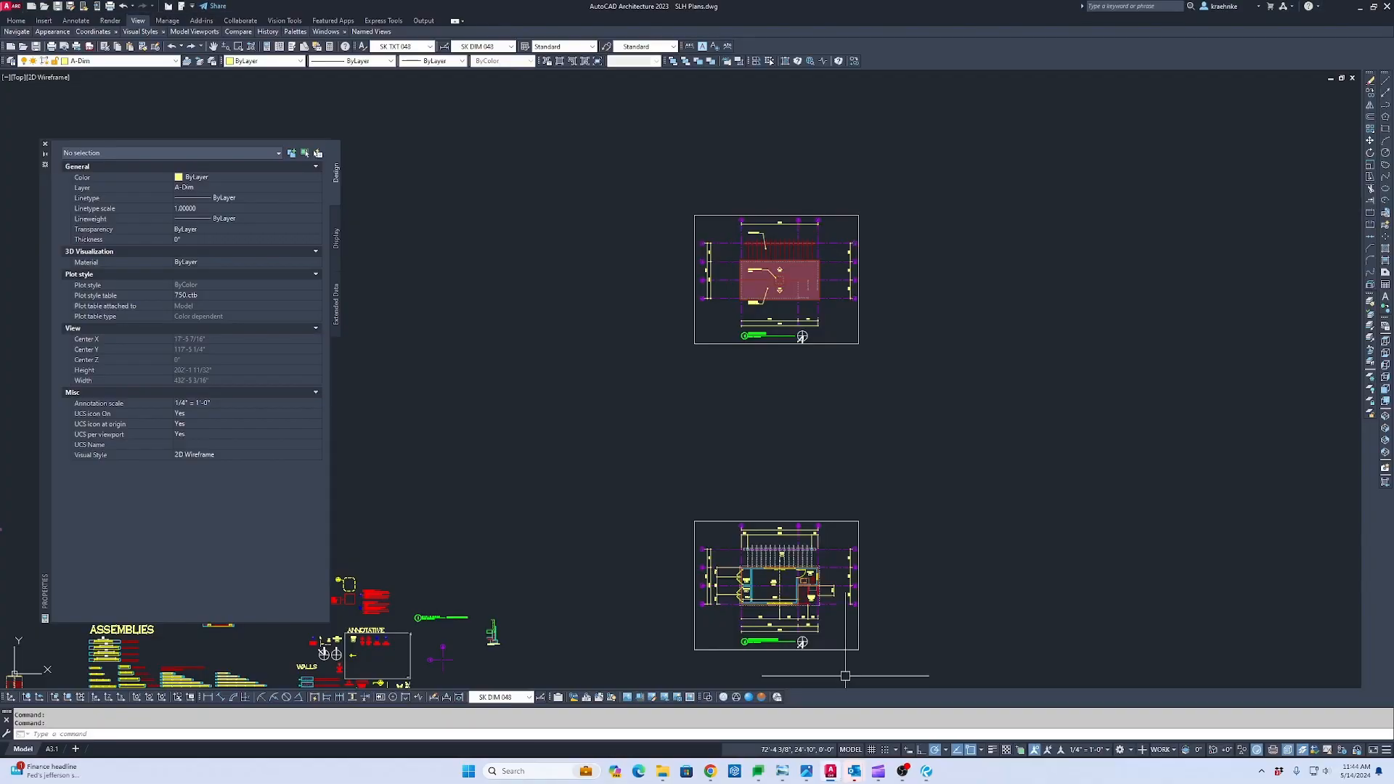
scroll(934, 436, down, 2)
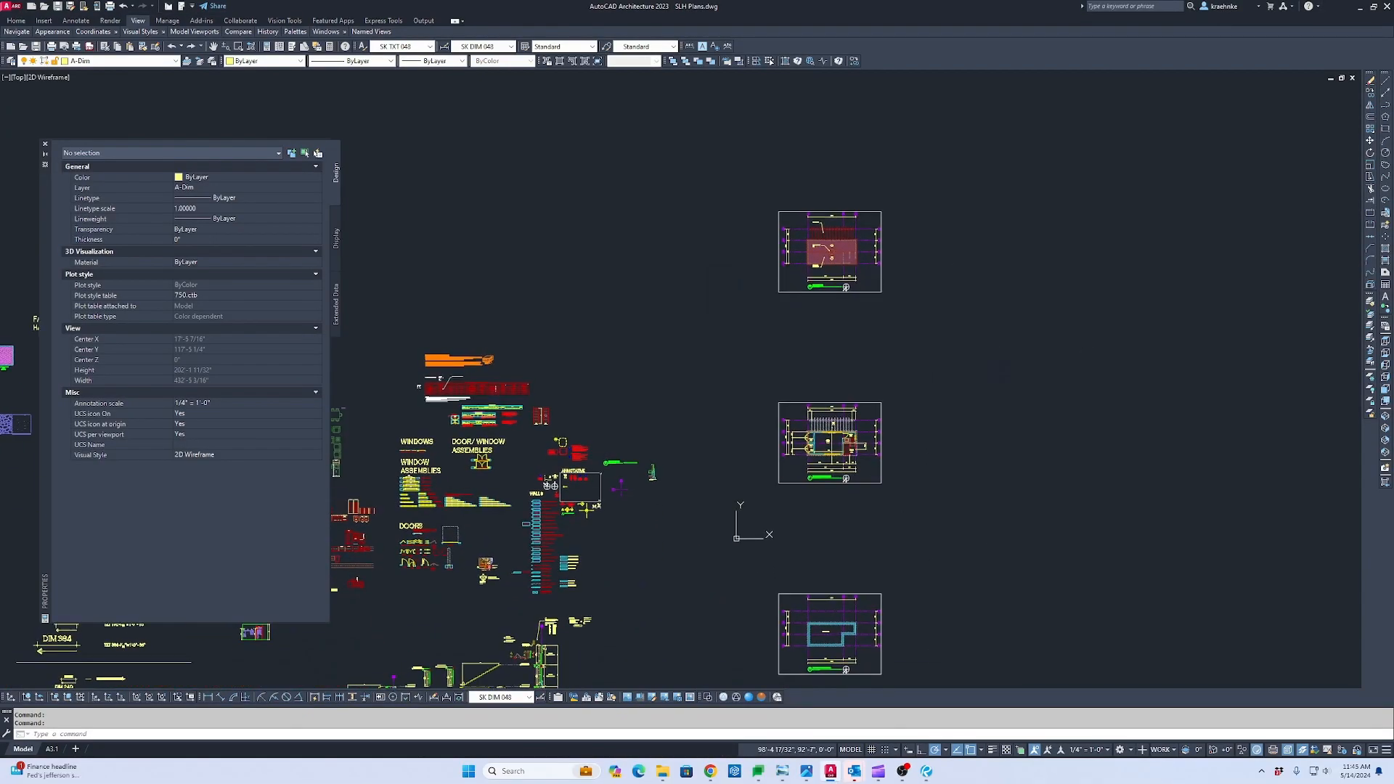
click(52, 750)
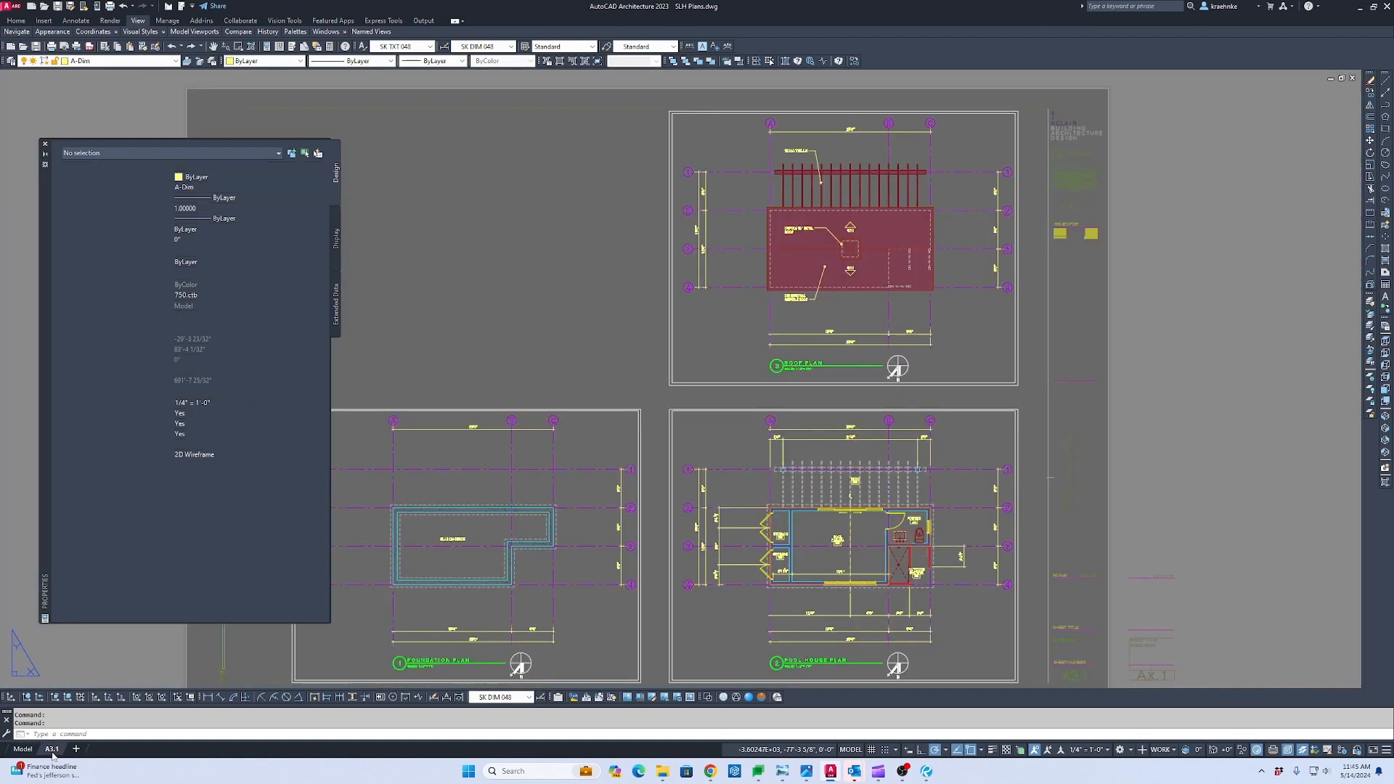
right_click(52, 751)
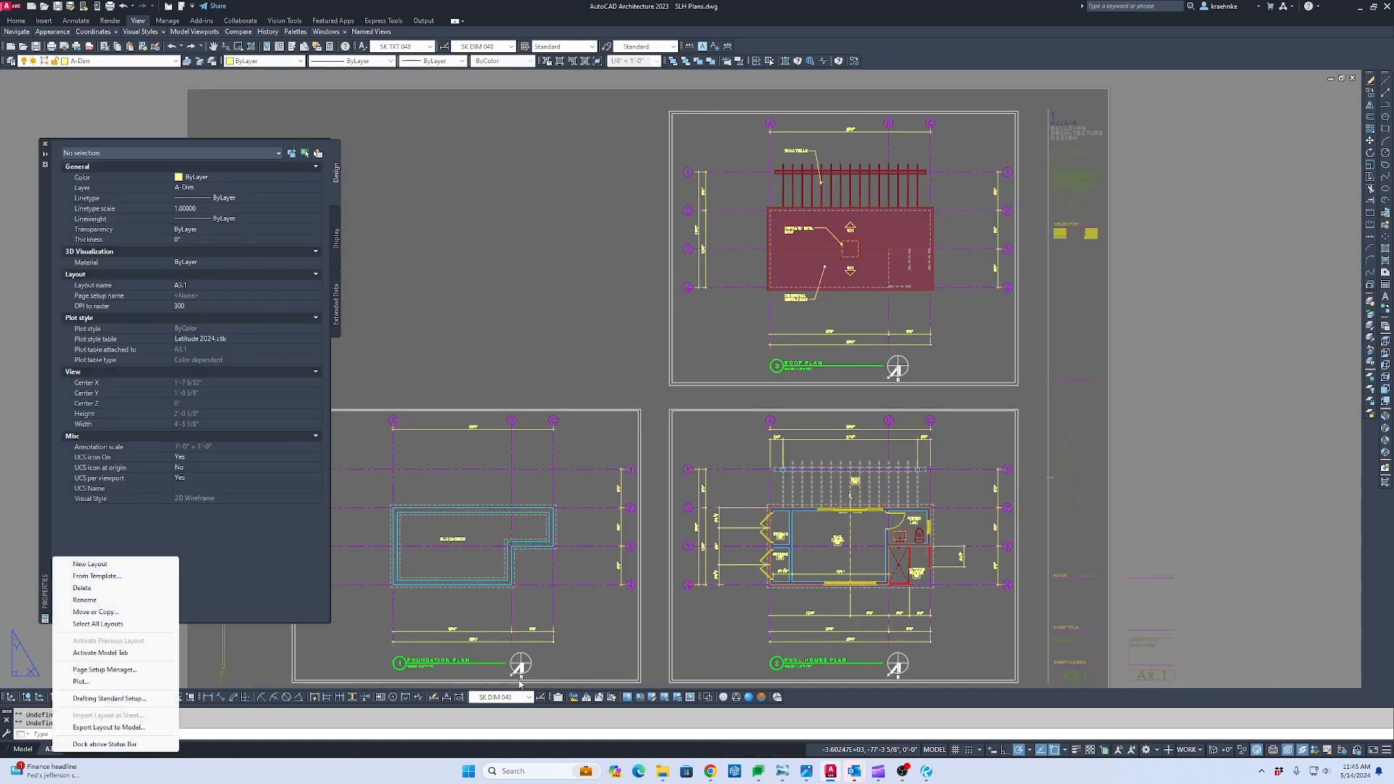
click(1037, 444)
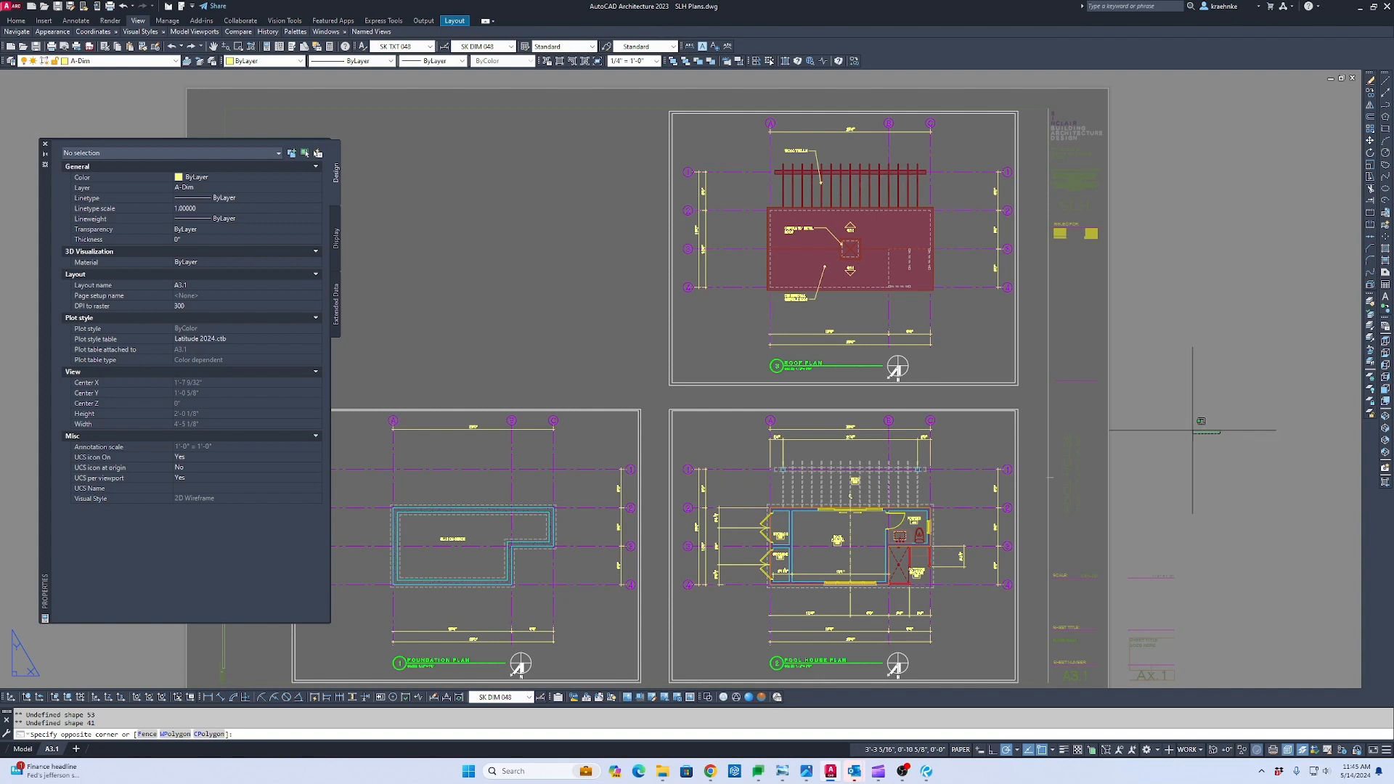
key(Escape)
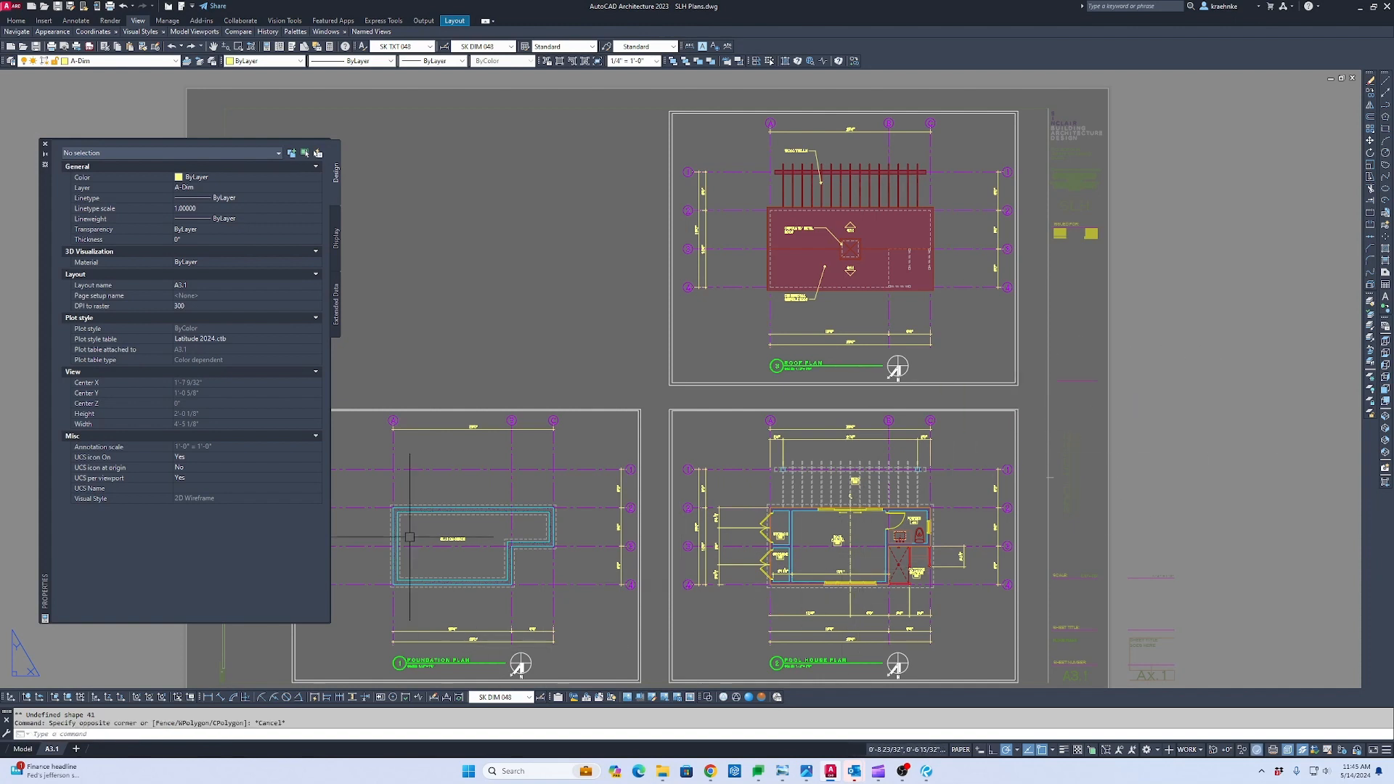
Return to model space and inspect the column grid block of the pool house plan.
click(23, 750)
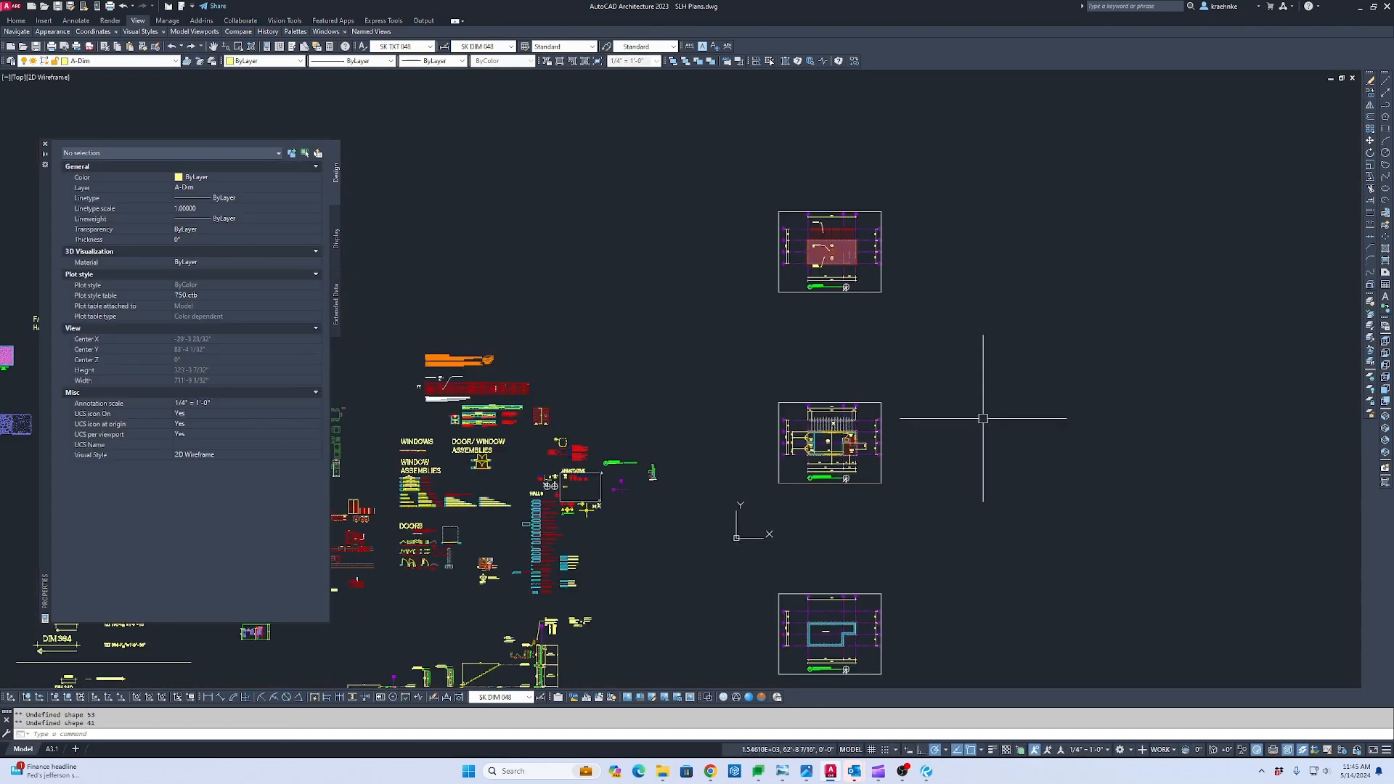
scroll(980, 417, up, 5)
scroll(983, 484, up, 2)
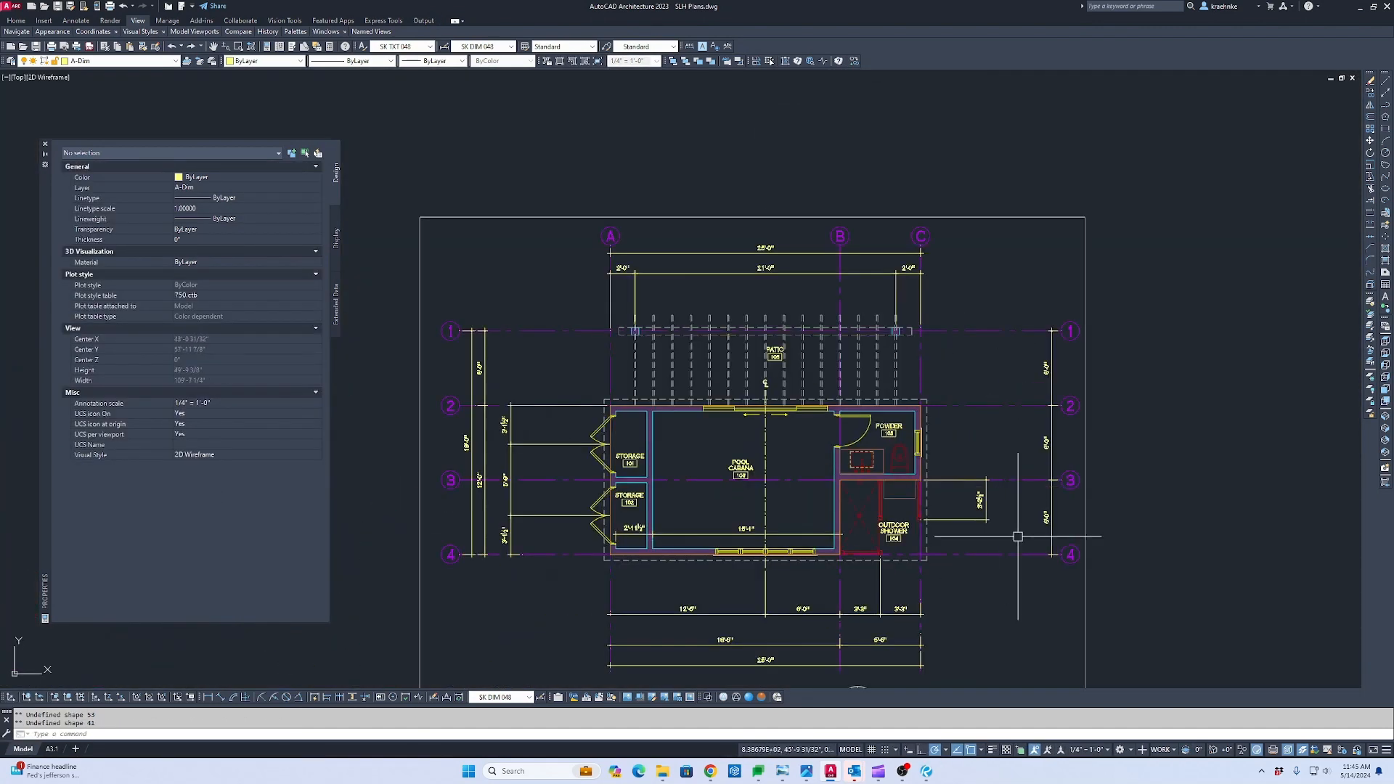
click(1053, 569)
click(1040, 544)
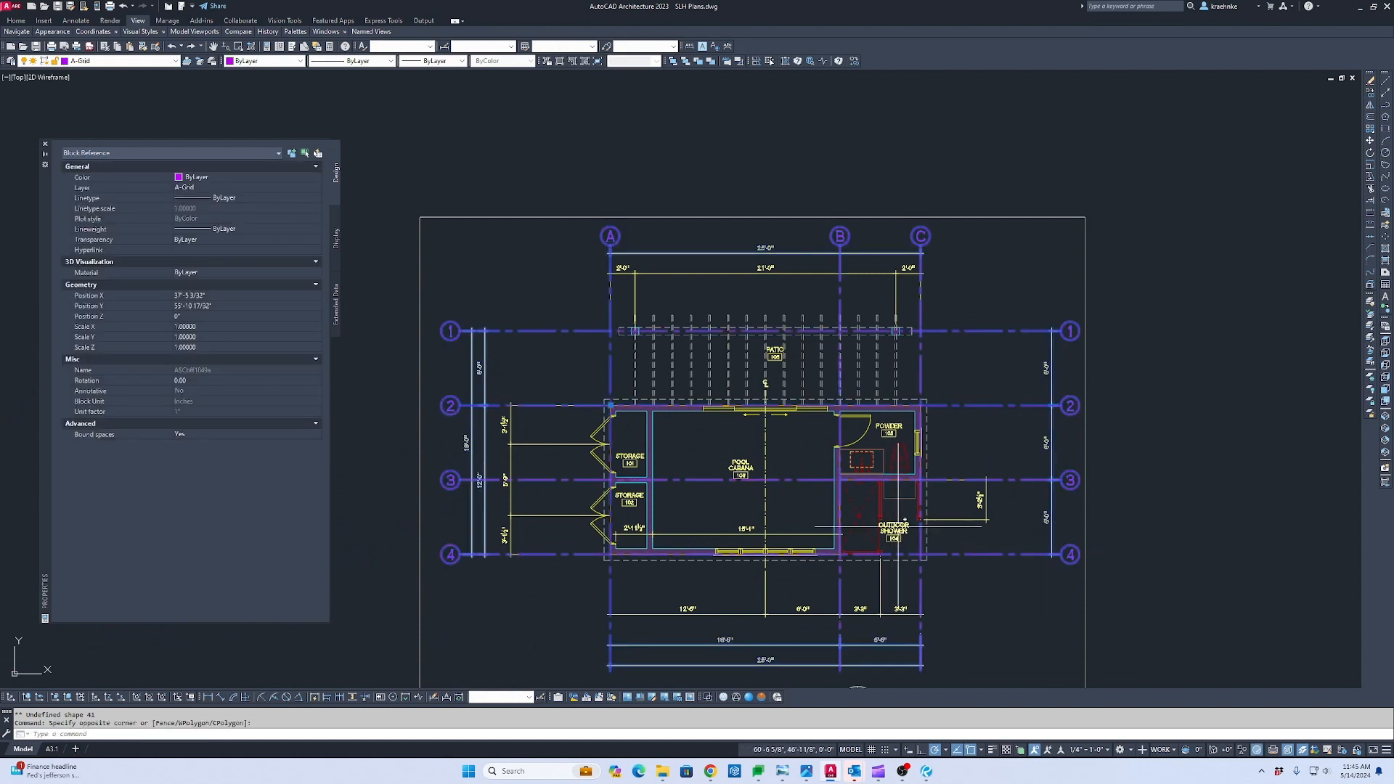
scroll(871, 639, down, 3)
key(Escape)
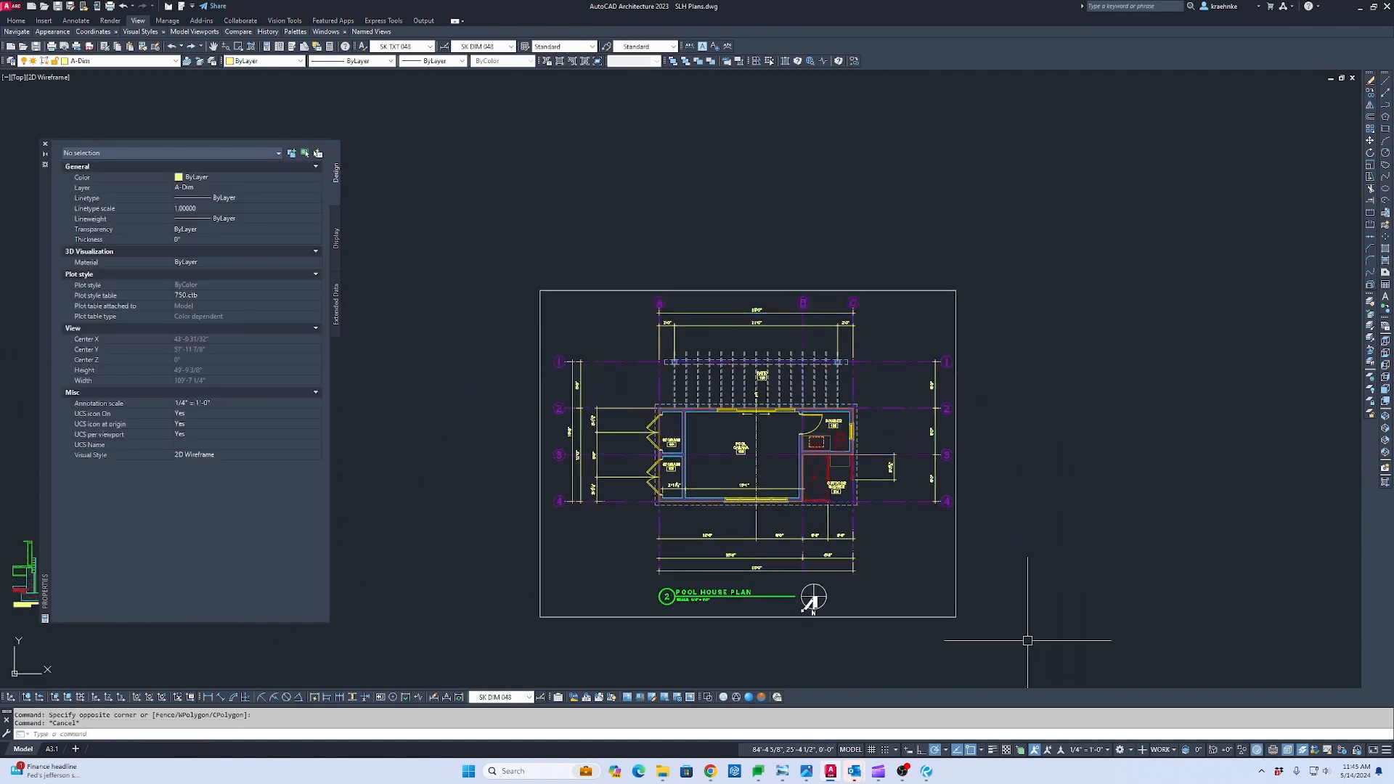
Try rotating the whole pool house plan with its frame 180 degrees about the frame's upper-right corner.
click(1010, 629)
click(508, 252)
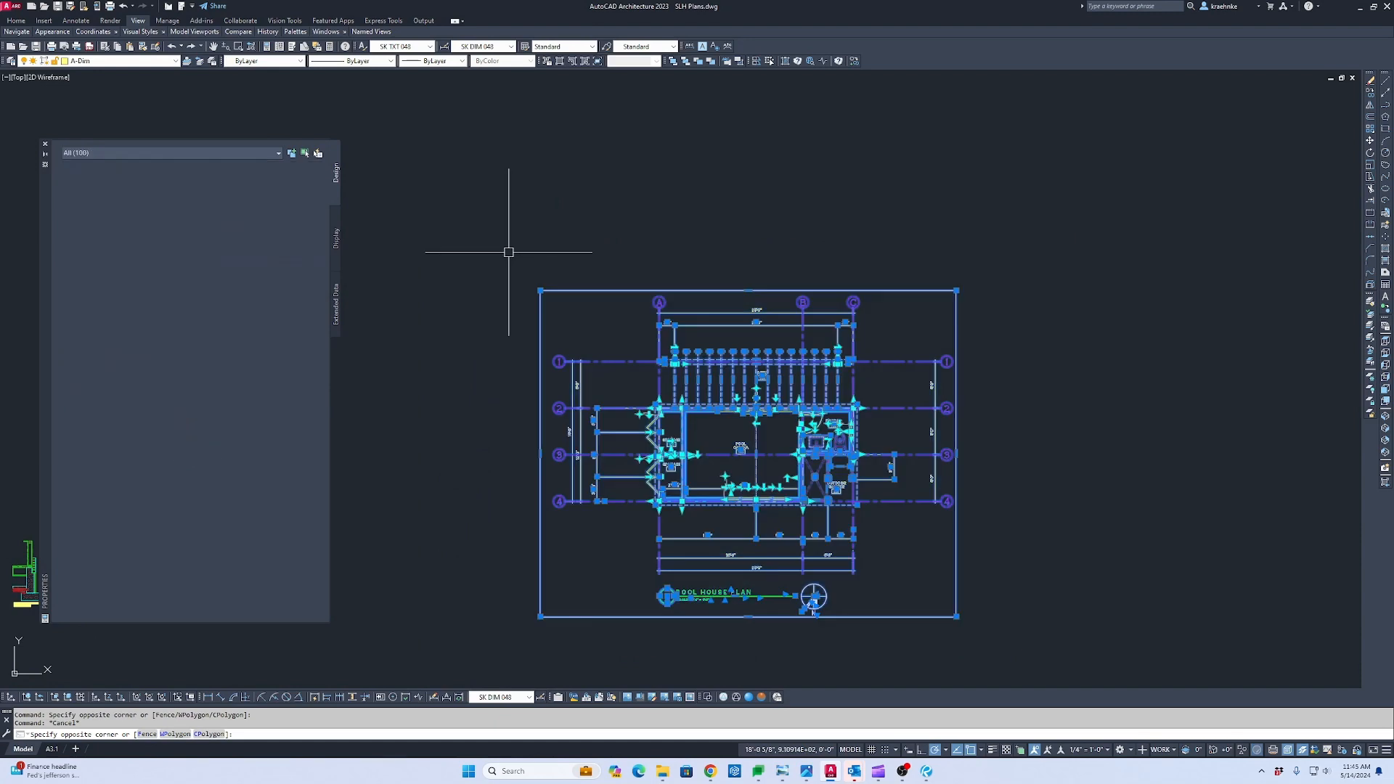
text(ro)
key(Return)
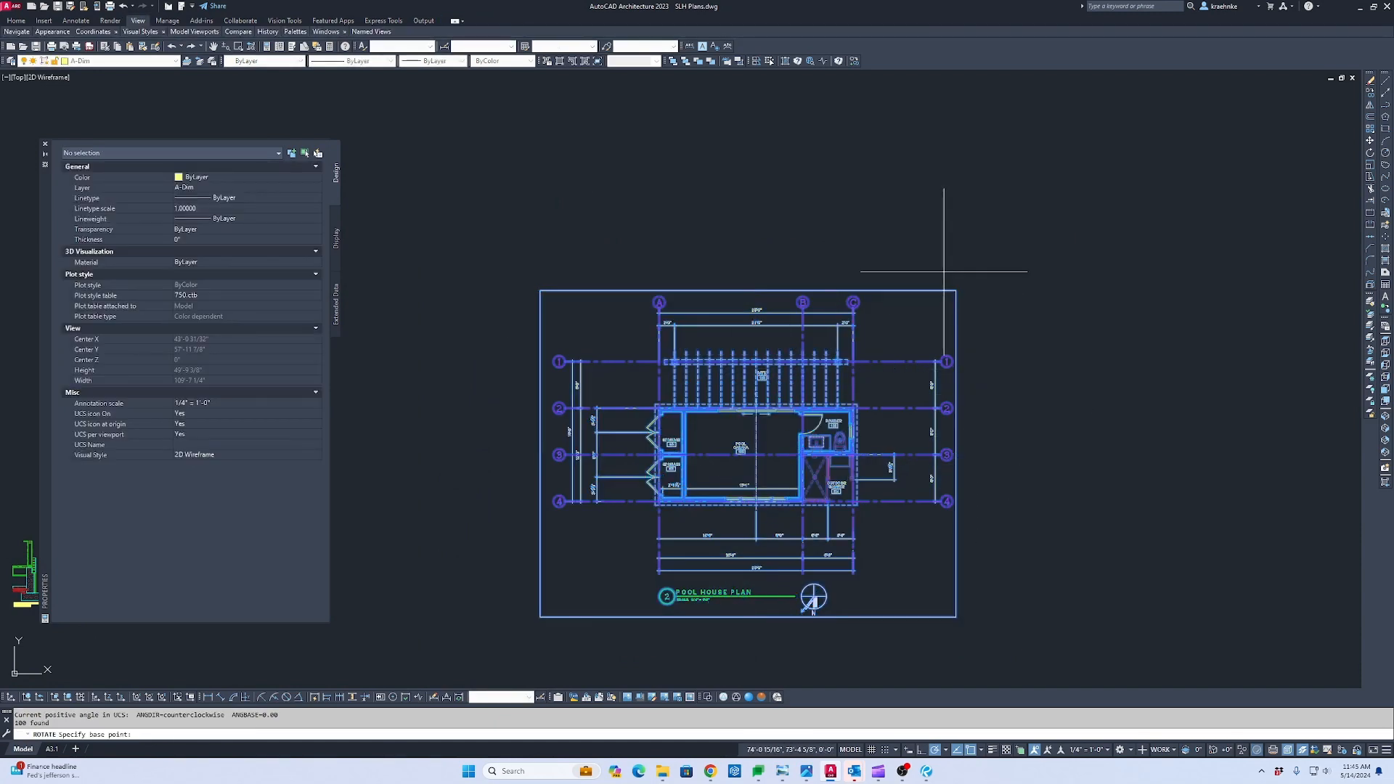
click(956, 290)
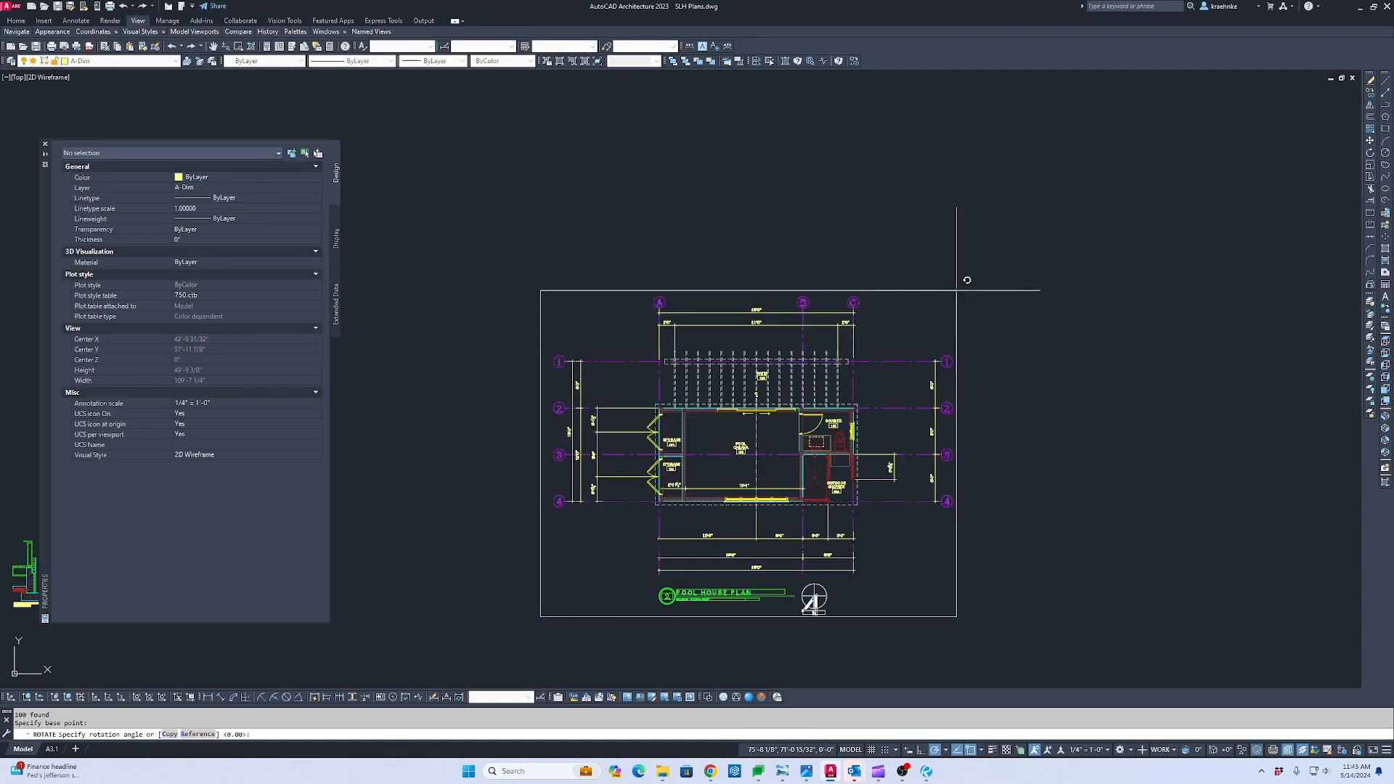
click(910, 292)
key(Return)
Examine the room labels, dimensions and column grid block of the rotated pool house plan.
middle_drag(1051, 310, 700, 530)
scroll(872, 356, up, 4)
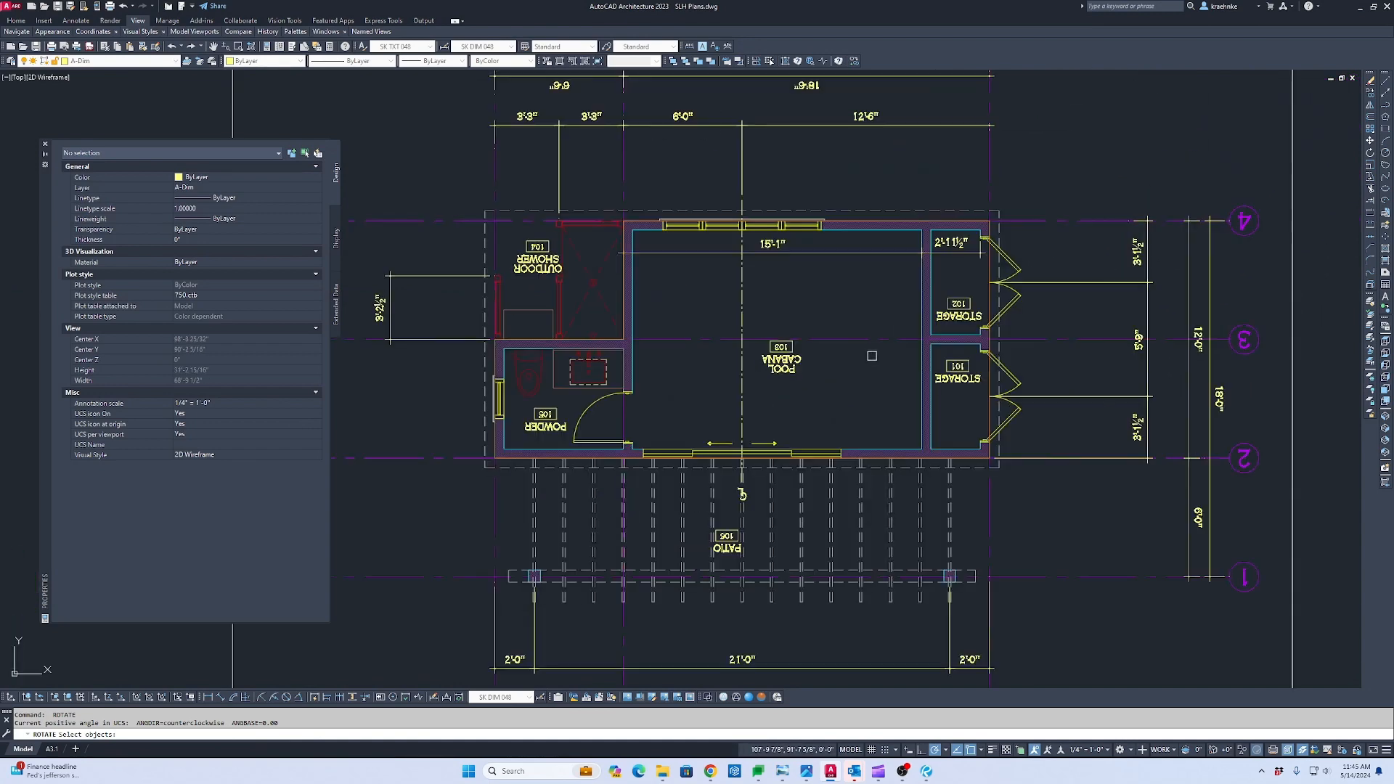
scroll(959, 389, down, 4)
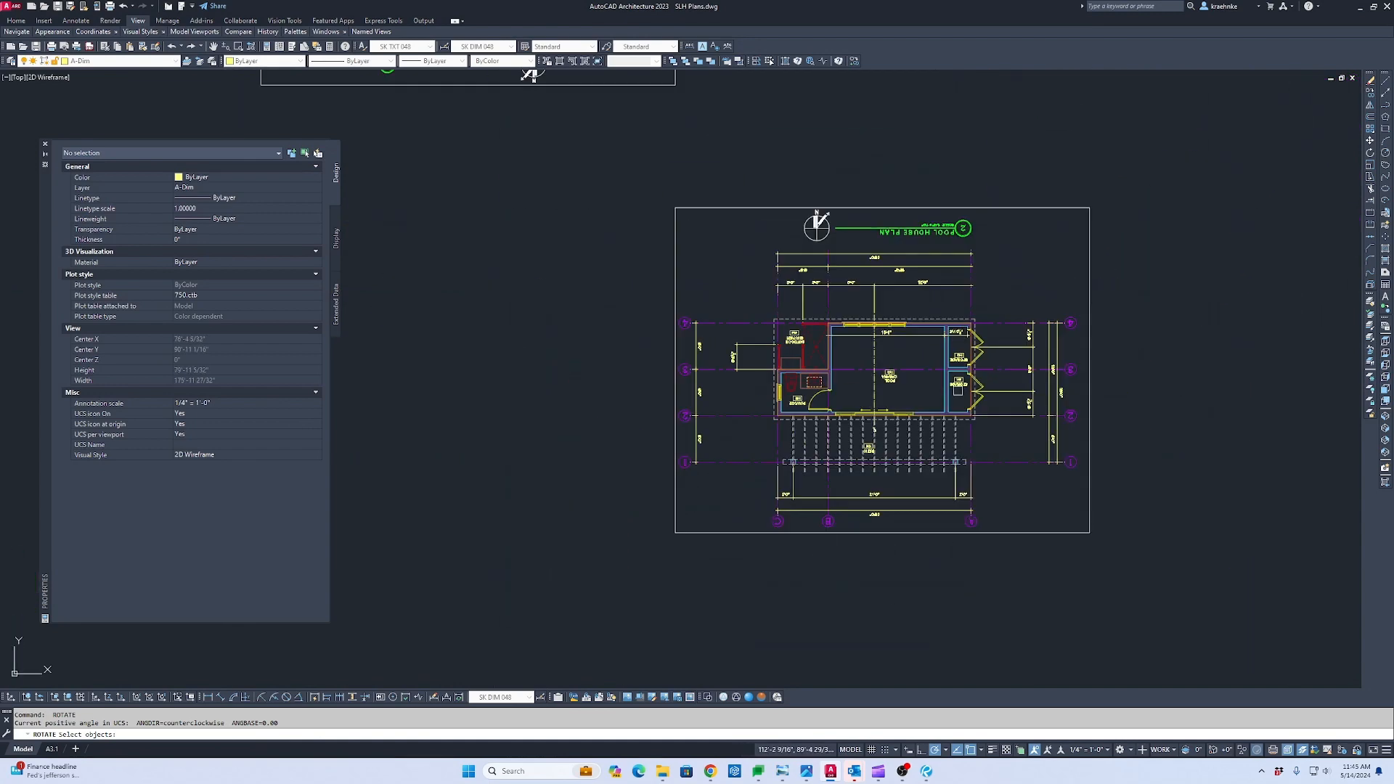
scroll(720, 367, up, 4)
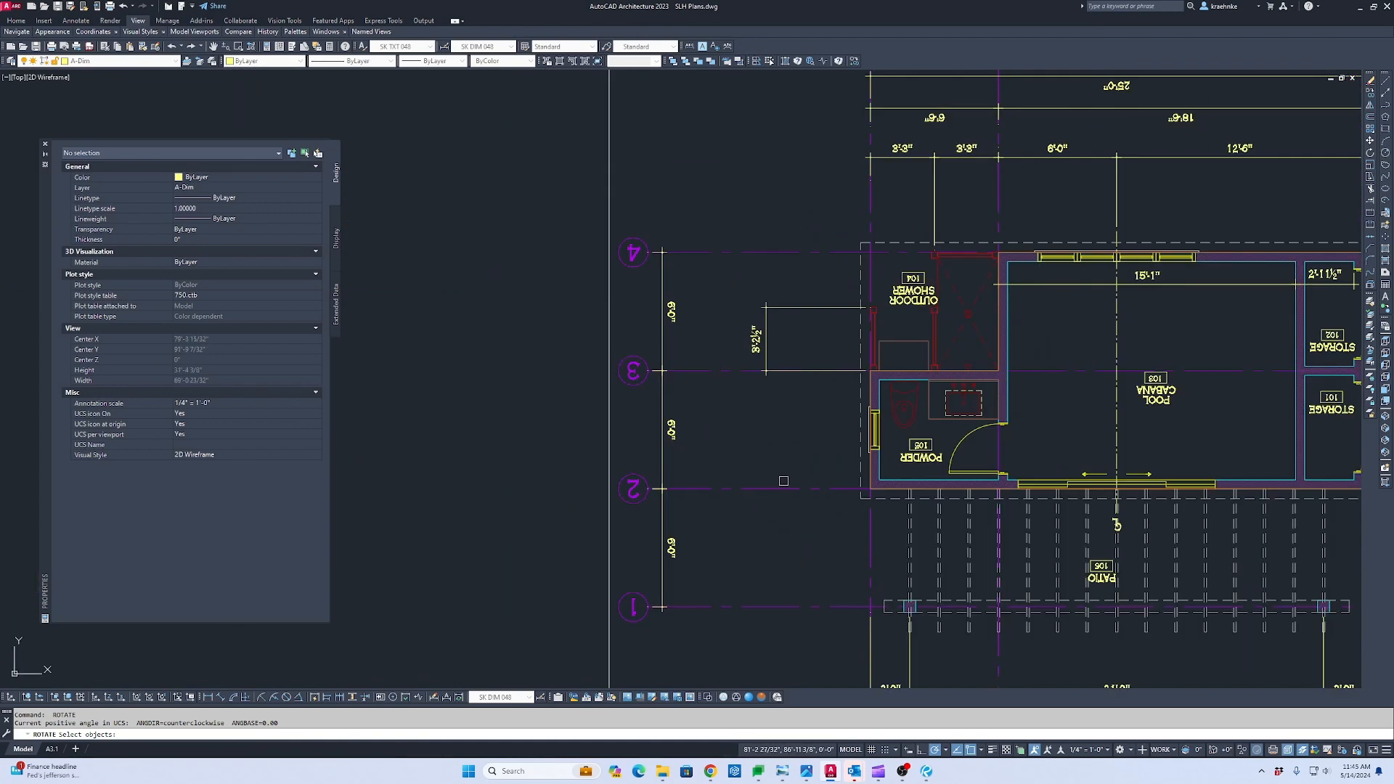
scroll(784, 481, down, 2)
key(Escape)
click(1043, 458)
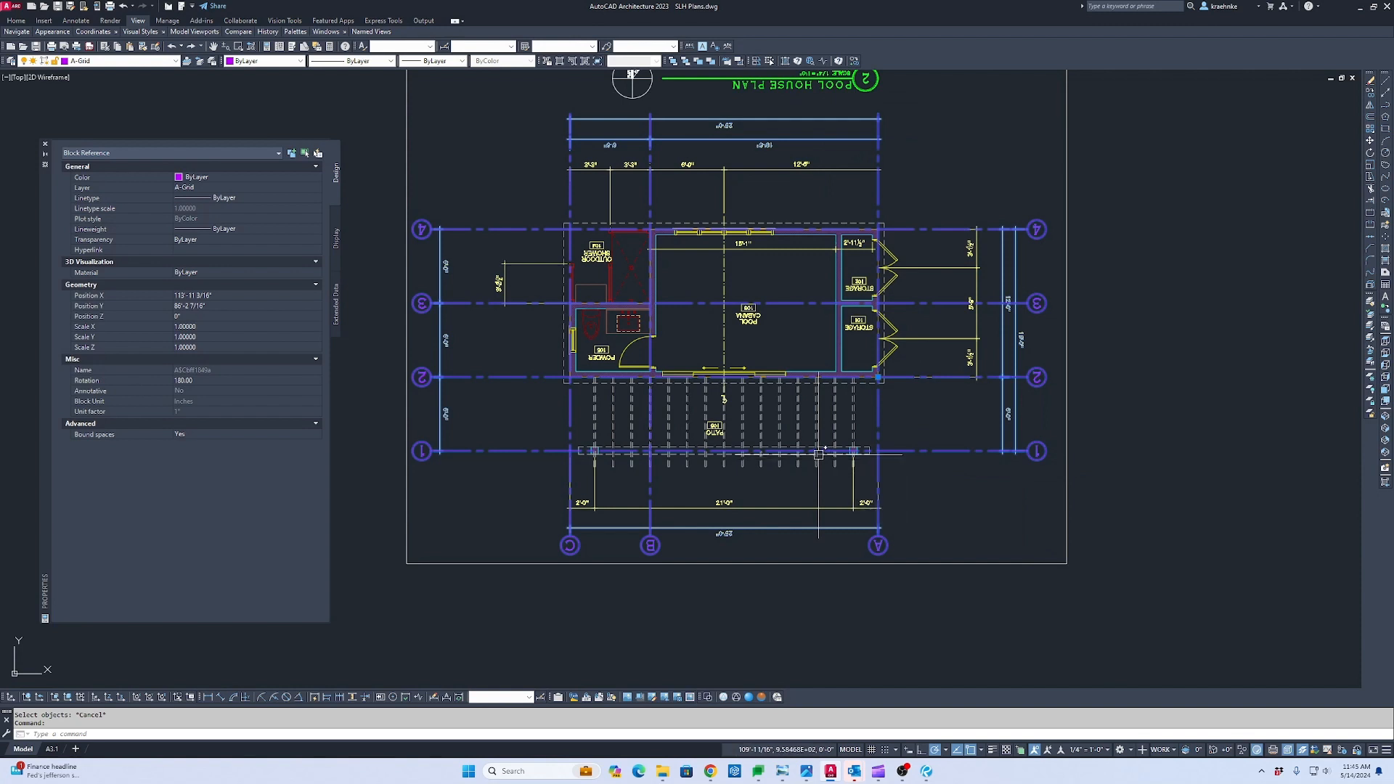
mouse_move(819, 455)
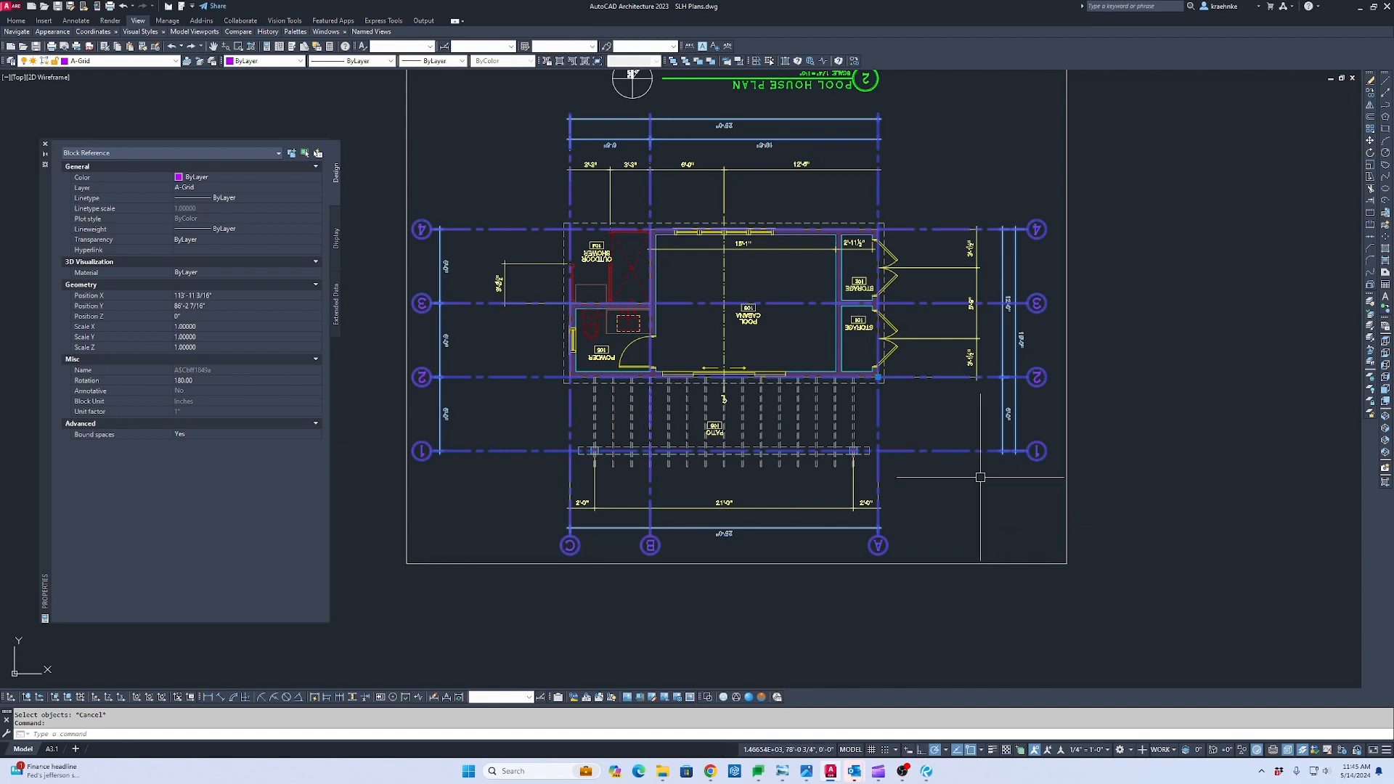
Undo the rotation of the pool house plan.
key(ctrl+z)
key(ctrl+z)
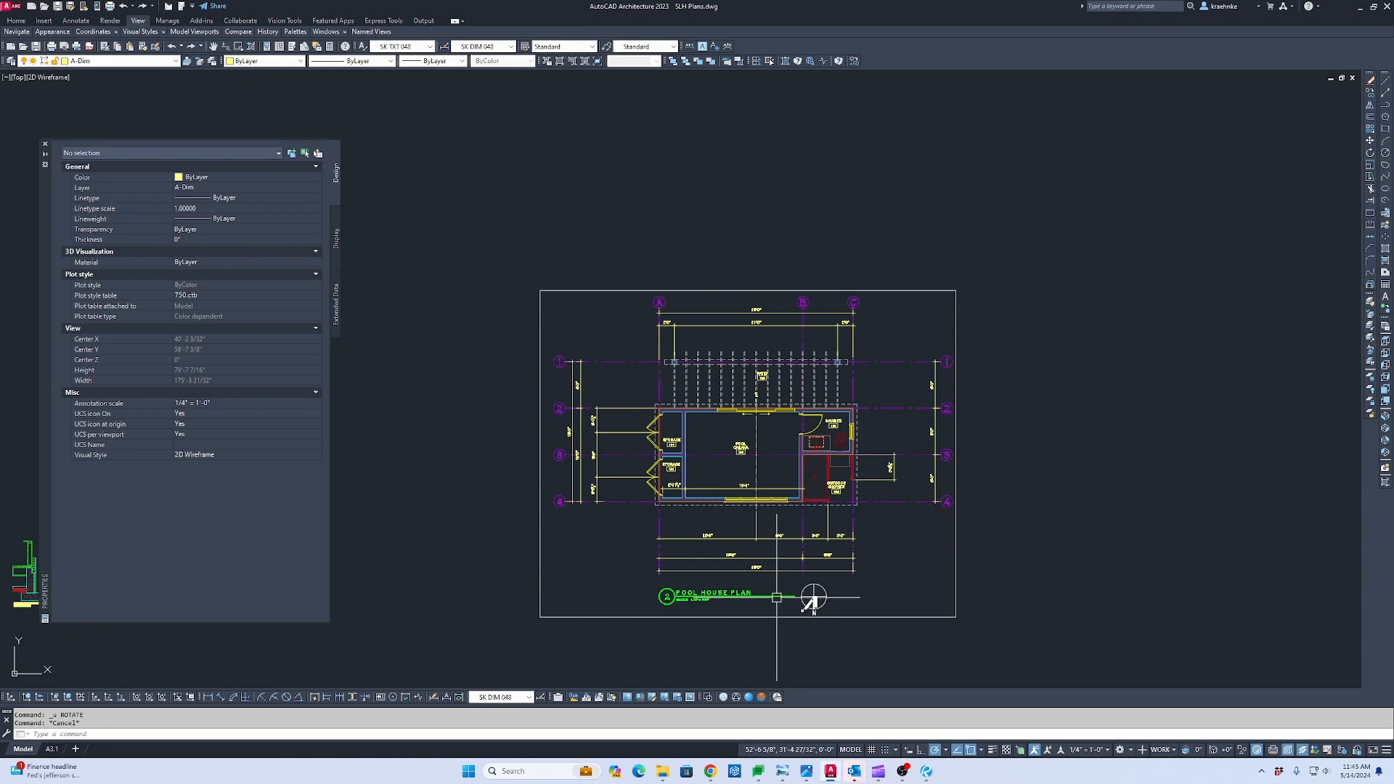
scroll(799, 590, up, 3)
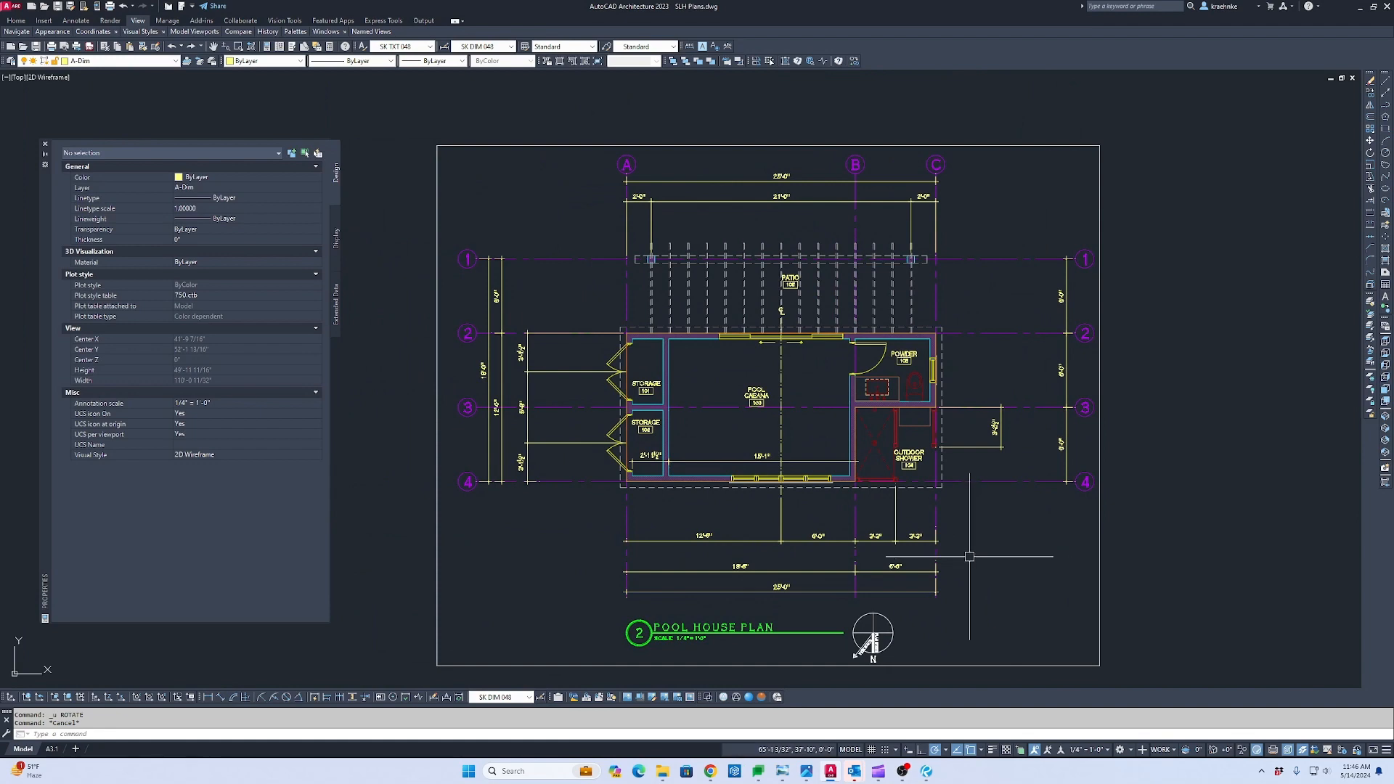
Draw a polyline from the top of grid bubble C to a point left of the frame, then to the lower end of grid line C.
text(p)
key(Return)
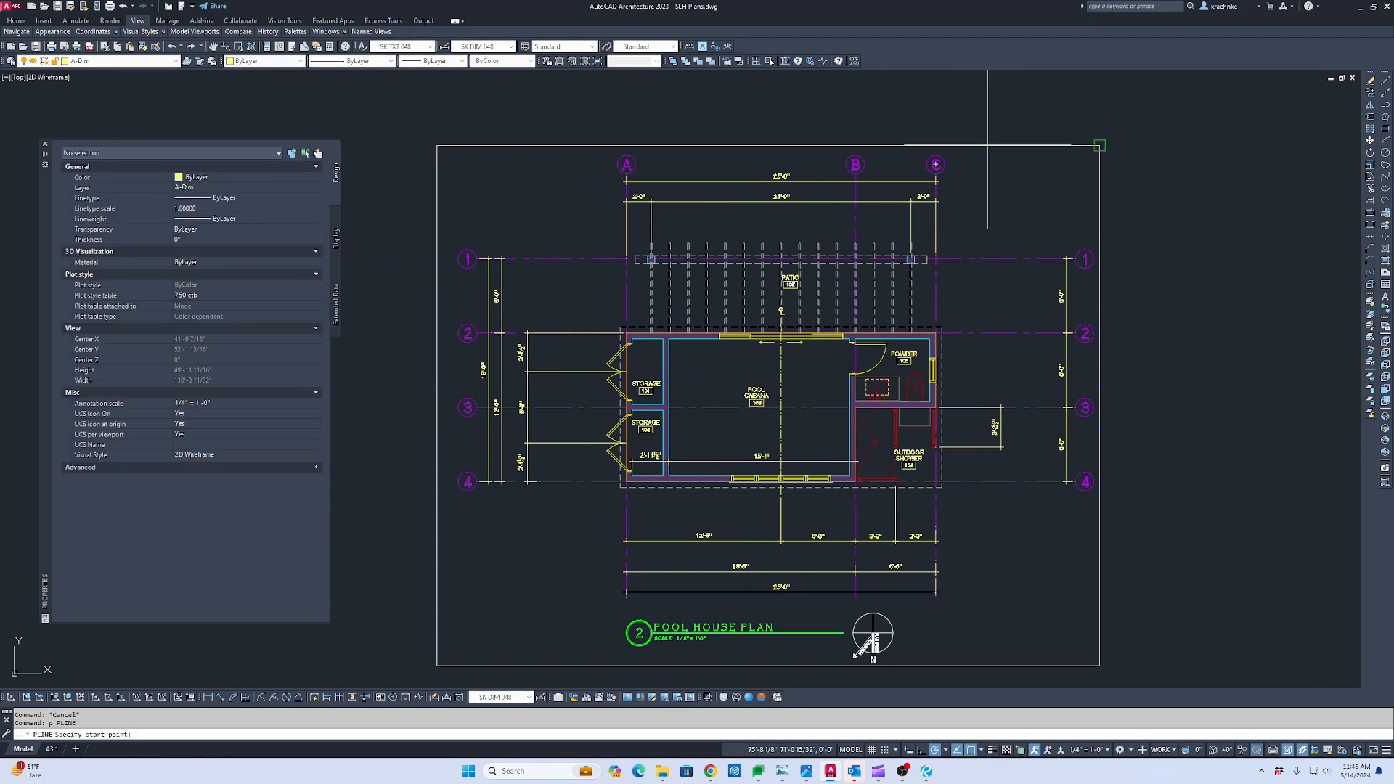
scroll(950, 146, up, 5)
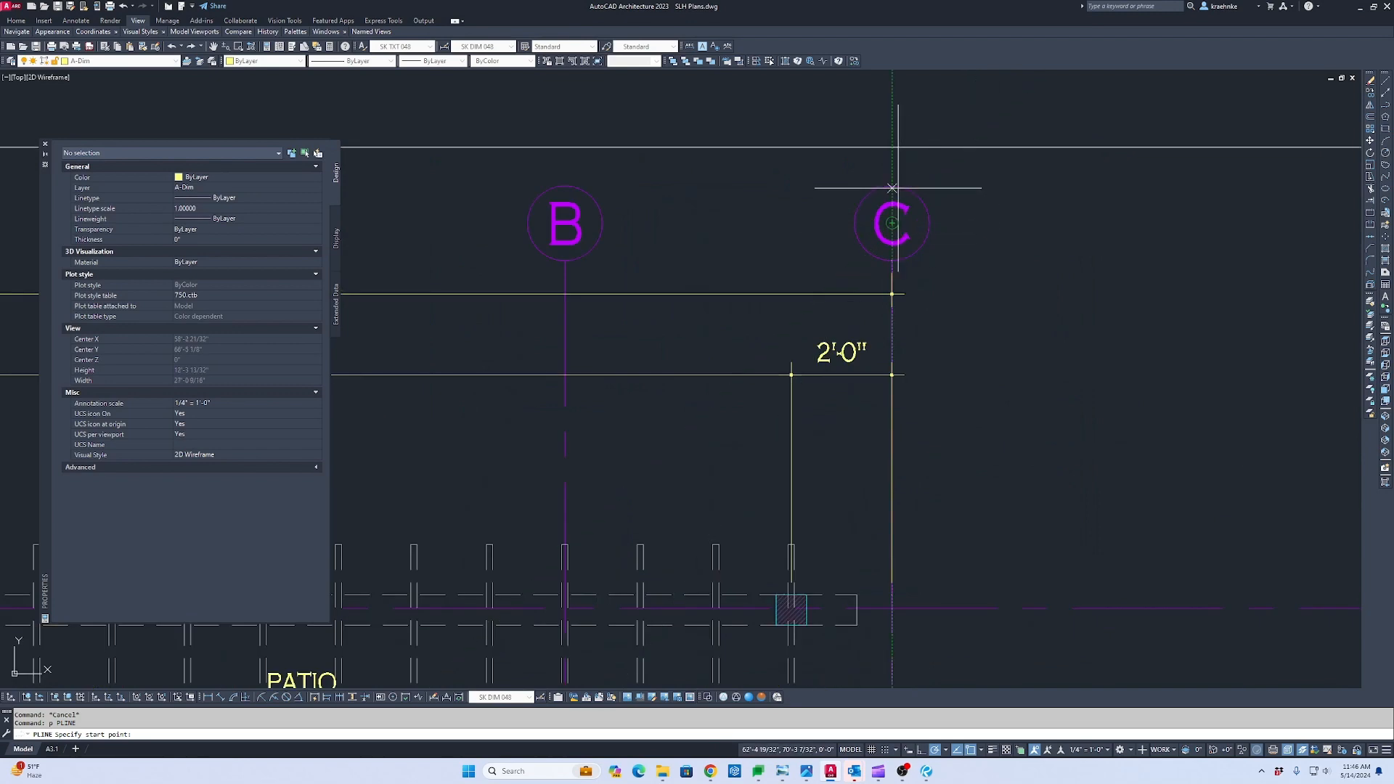
click(892, 186)
scroll(892, 186, down, 5)
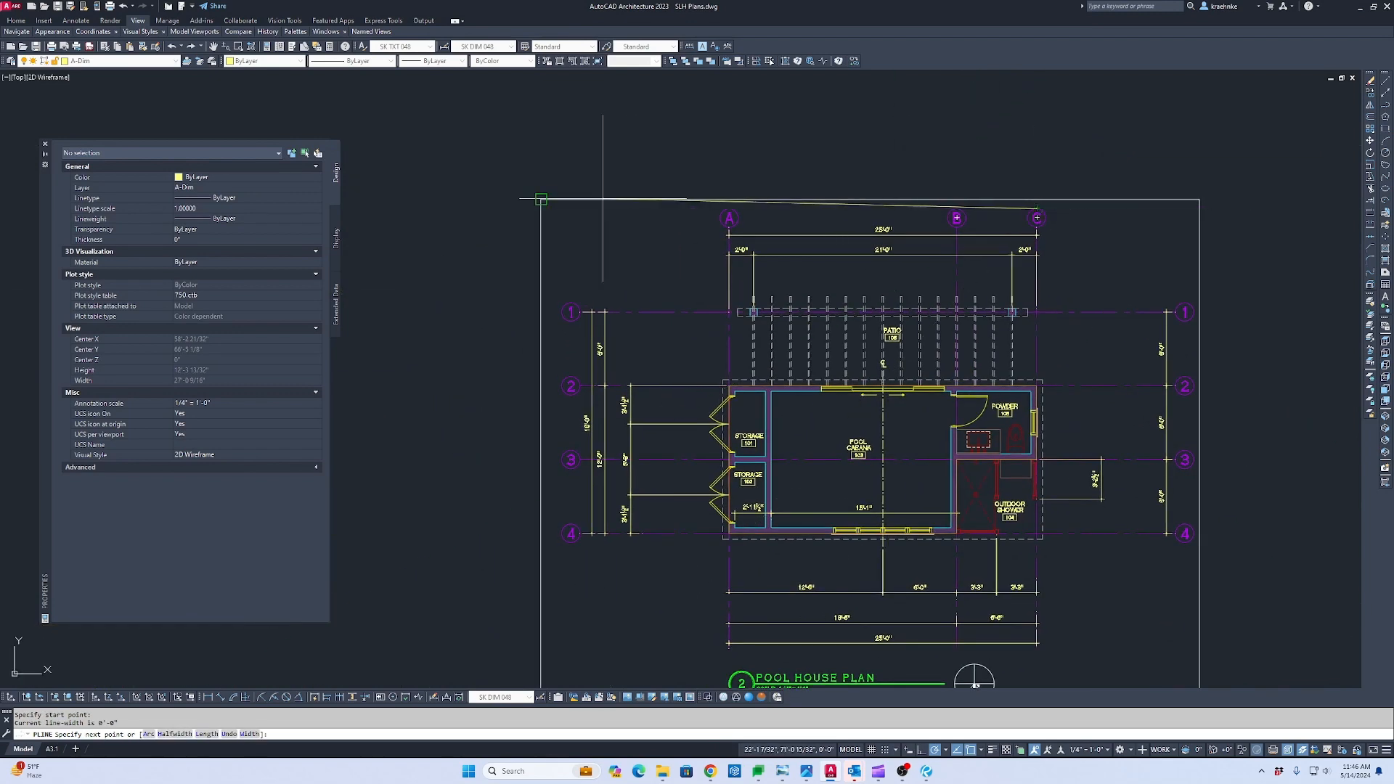
scroll(933, 245, down, 2)
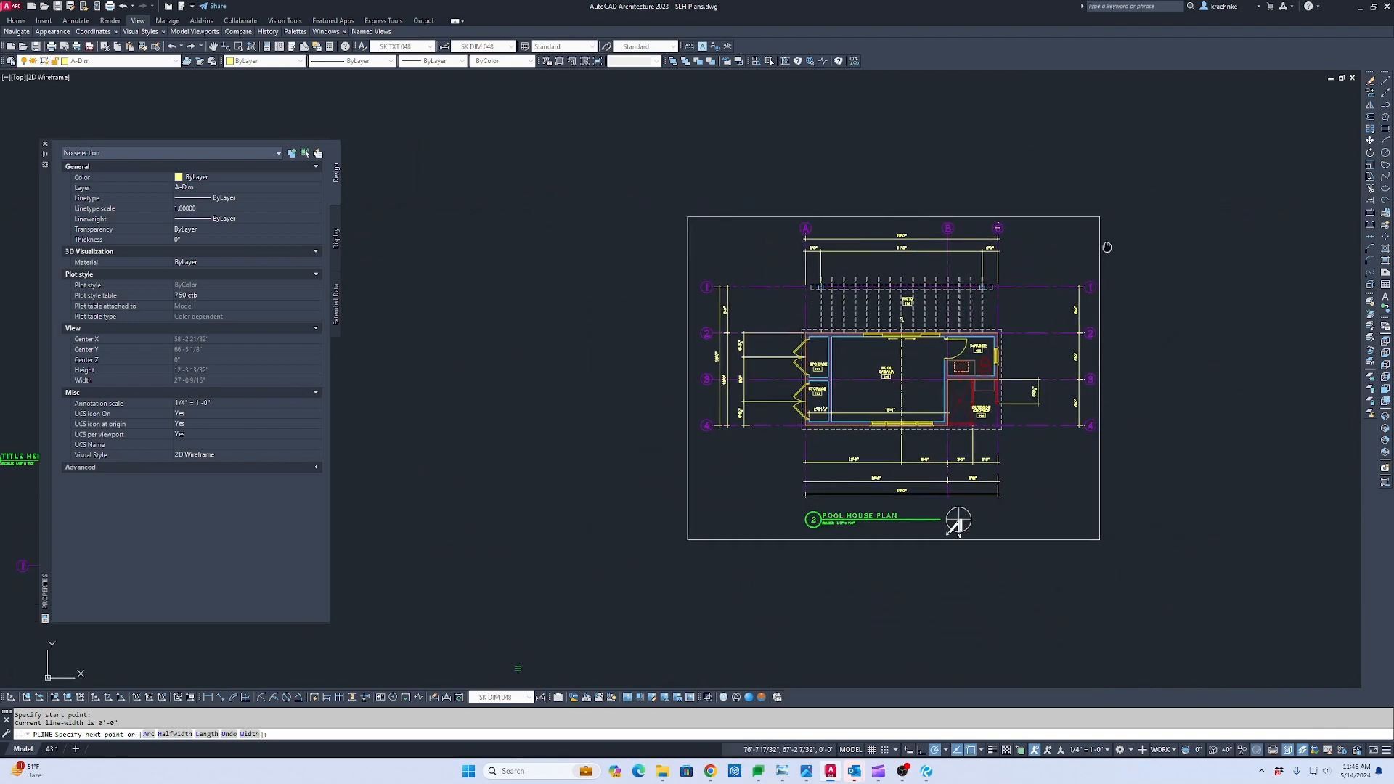
click(530, 221)
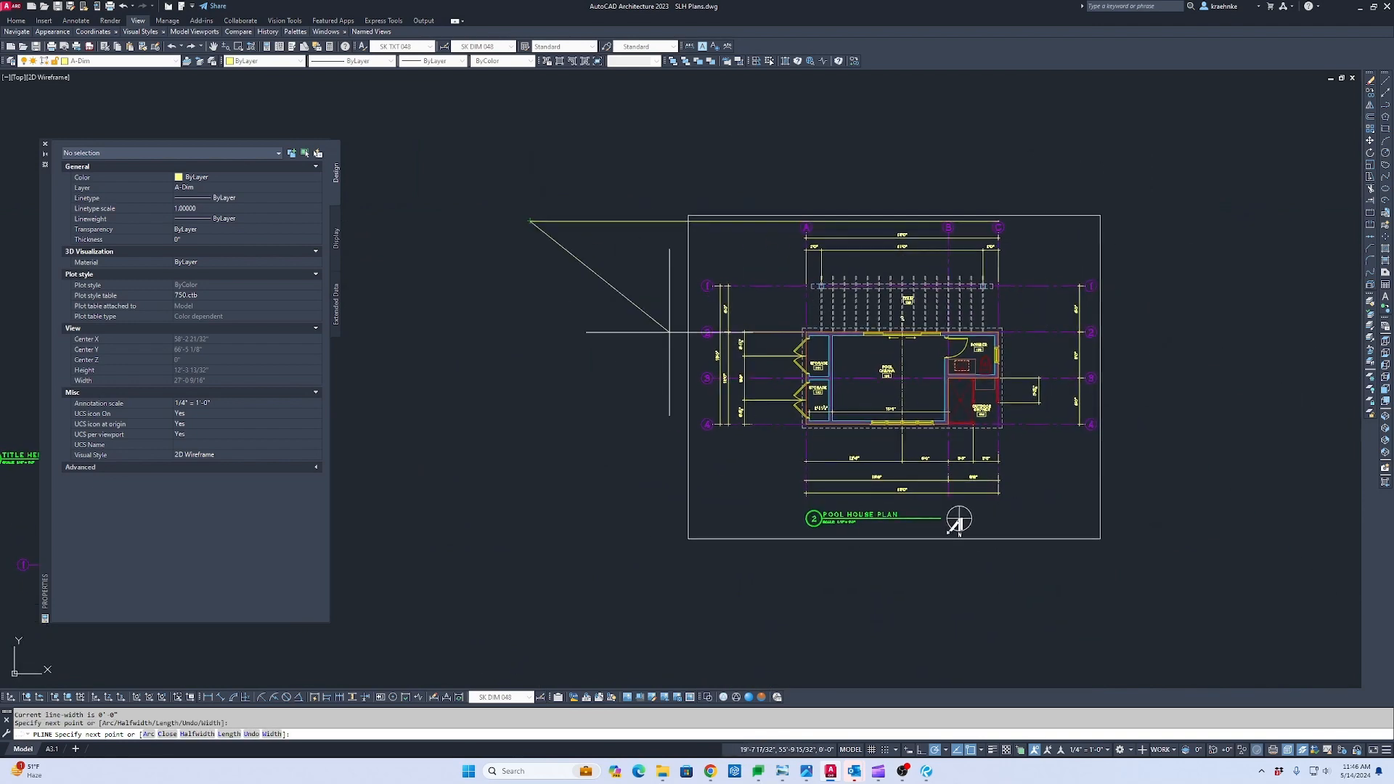
scroll(959, 518, up, 6)
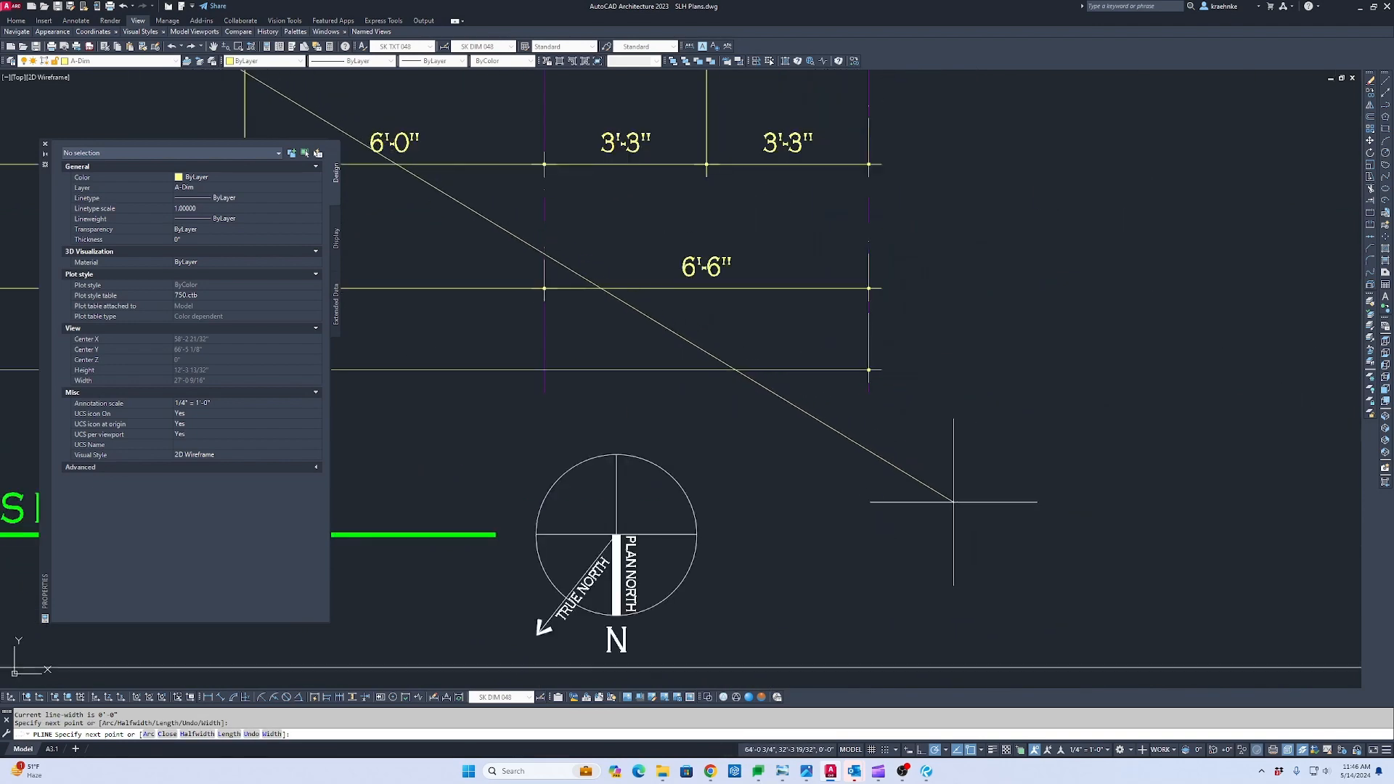
click(865, 389)
scroll(1209, 450, down, 5)
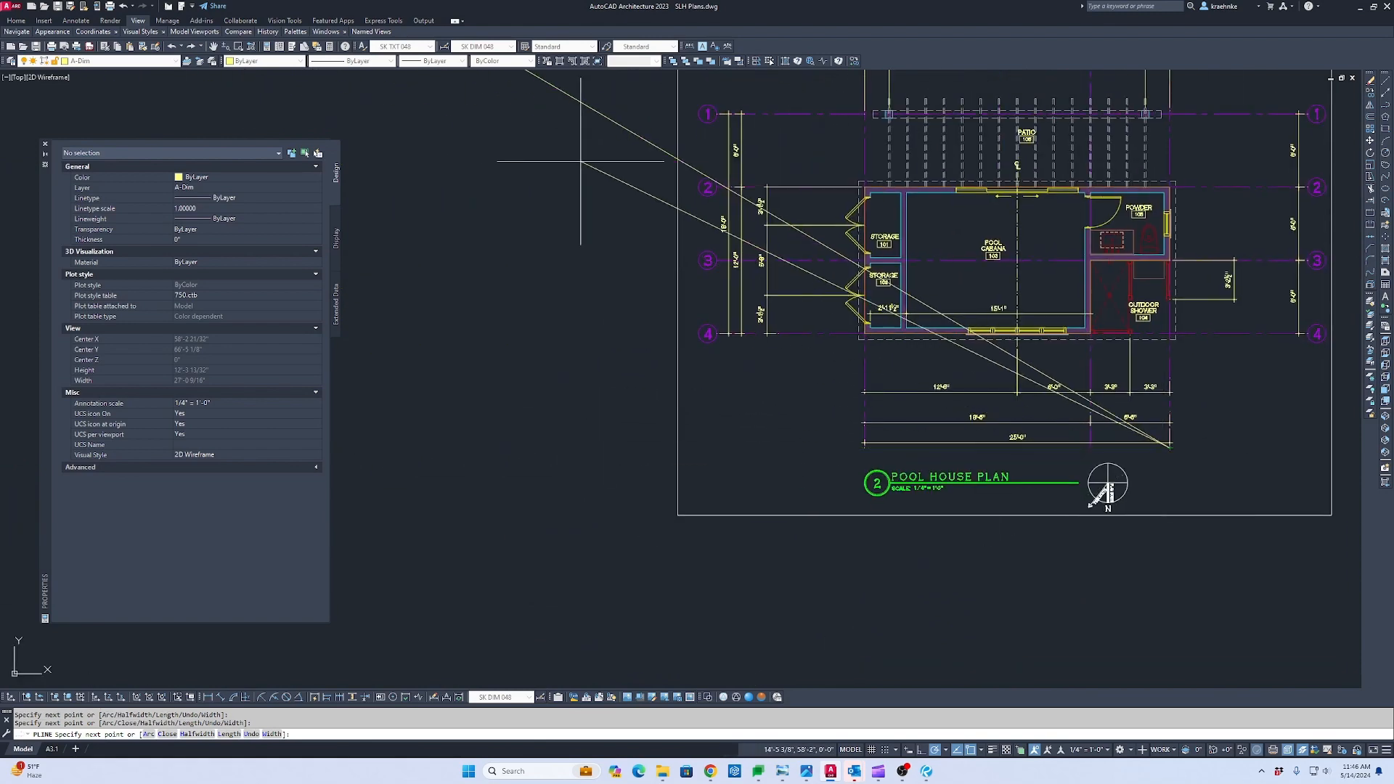
Continue the polyline from the midpoint of that diagonal horizontally across the plan to a point well right of the frame.
scroll(616, 137, up, 4)
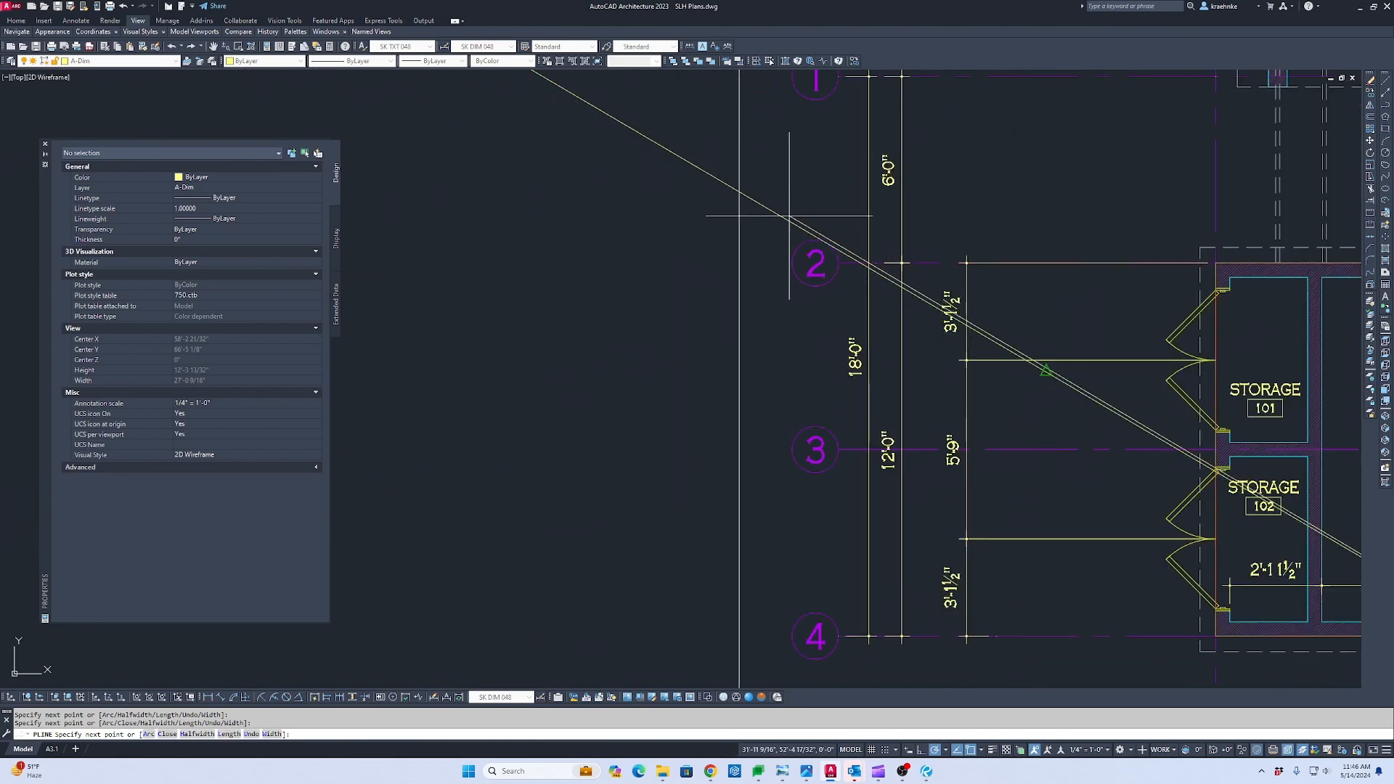
scroll(937, 305, down, 5)
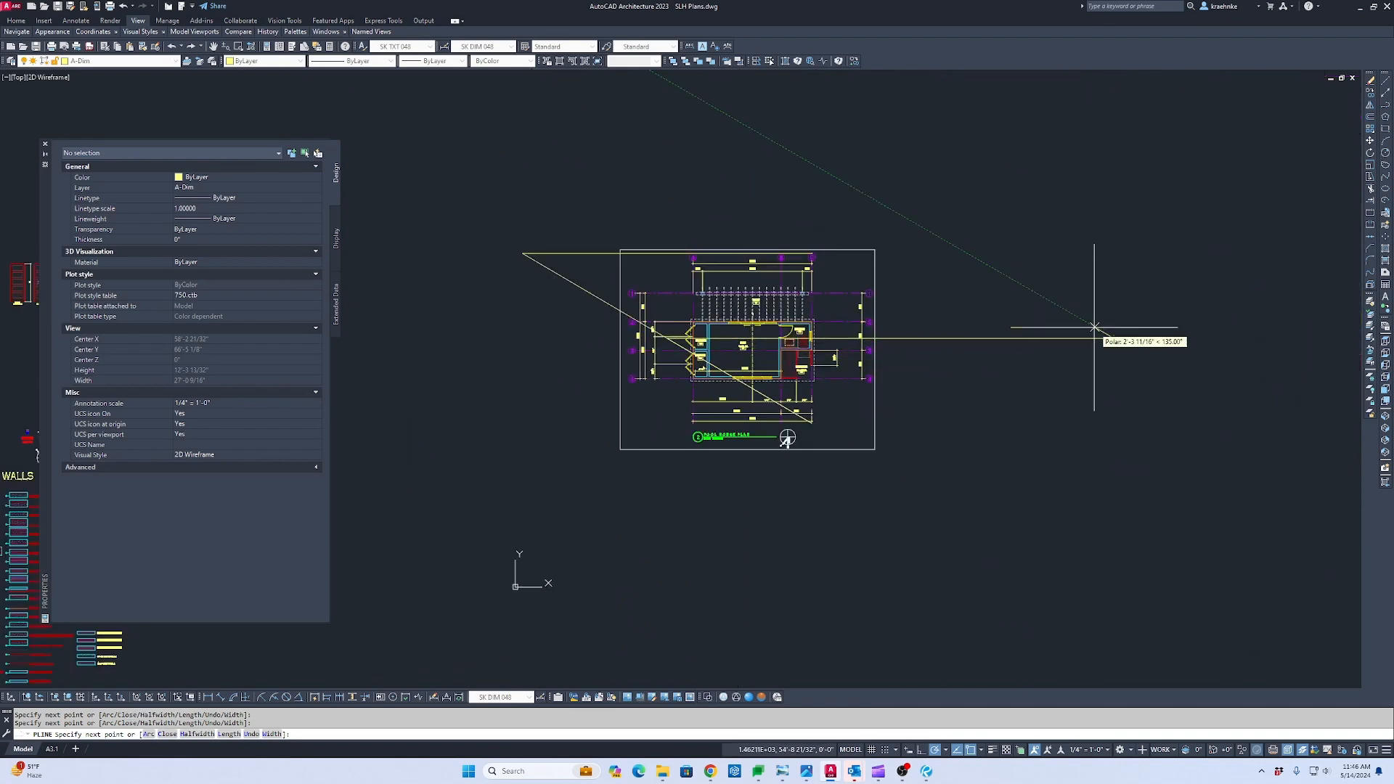
scroll(1097, 305, up, 8)
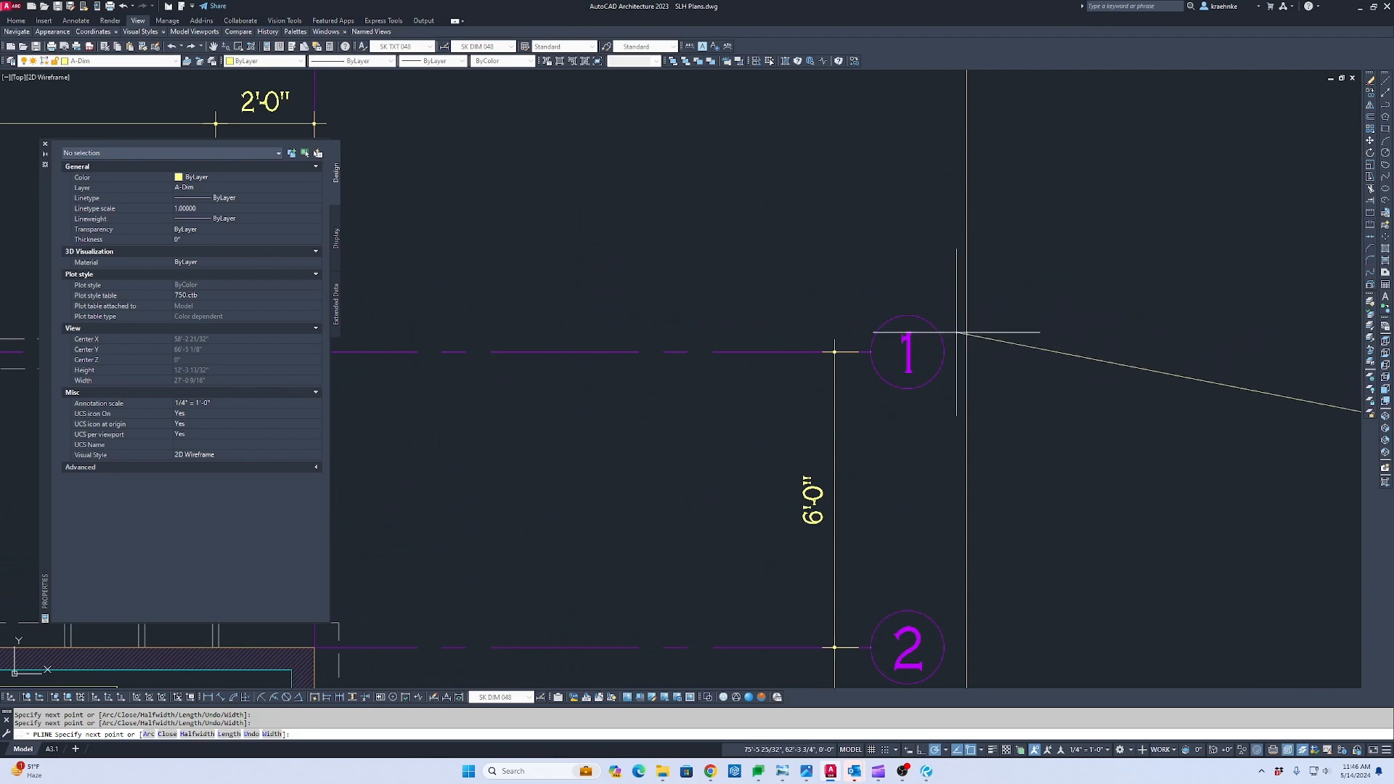
Continue the polyline to the outer edge of the right-hand grid bubble 1, up above the plan, and down to the left-hand bubble 1's outer edge.
click(913, 352)
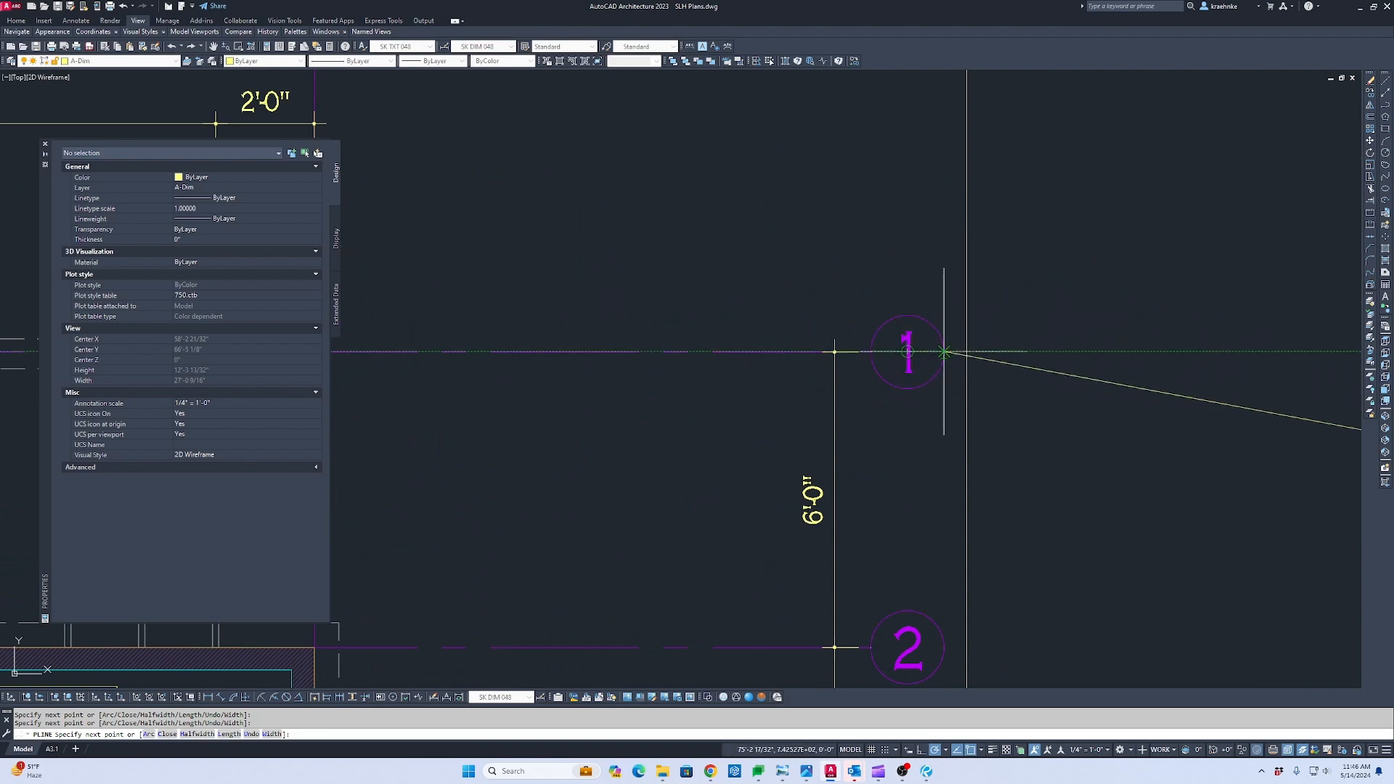
scroll(937, 354, down, 8)
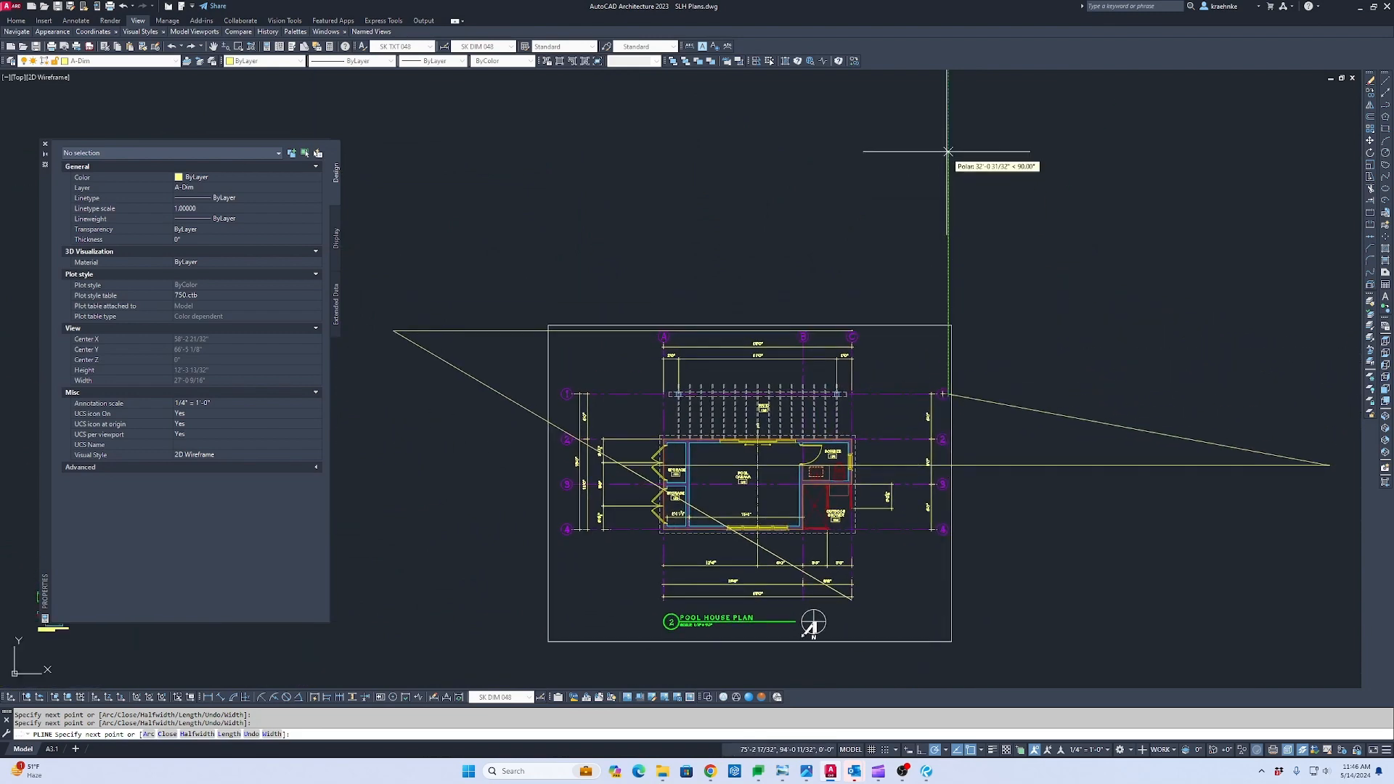
click(935, 174)
scroll(653, 291, up, 3)
scroll(837, 263, up, 5)
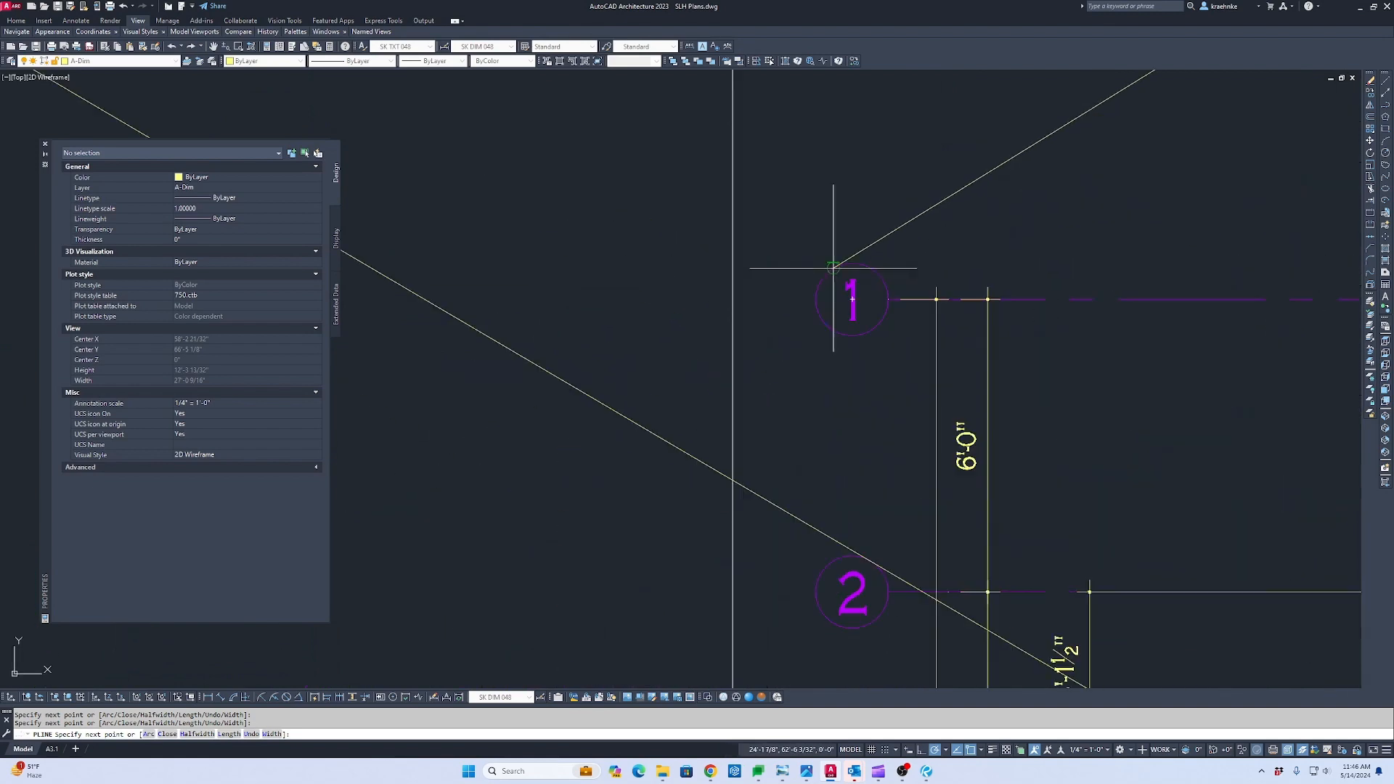
click(852, 299)
scroll(843, 301, down, 8)
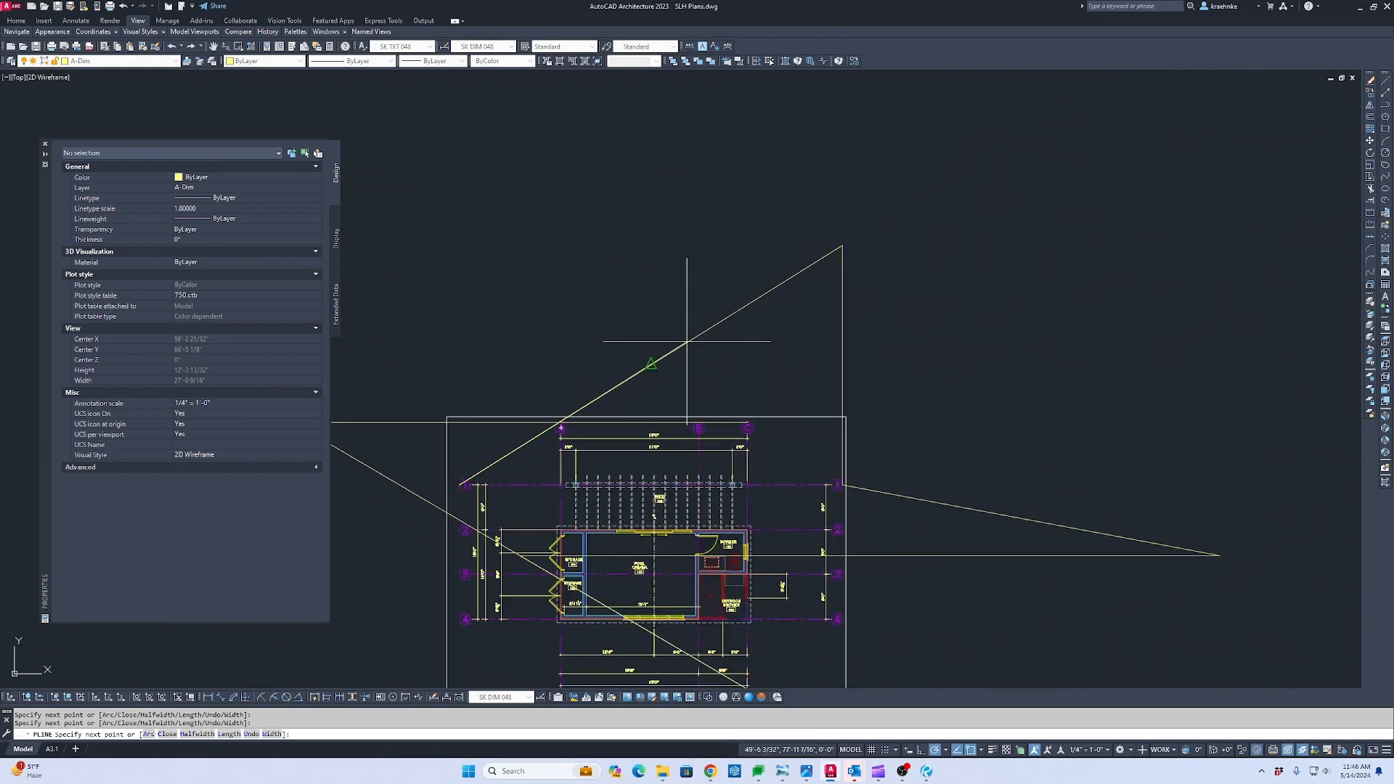
Continue the polyline from the midpoint of the upper diagonal straight down to the horizontal centre line, and end it outside the frame.
middle_drag(682, 349, 766, 276)
scroll(722, 397, up, 5)
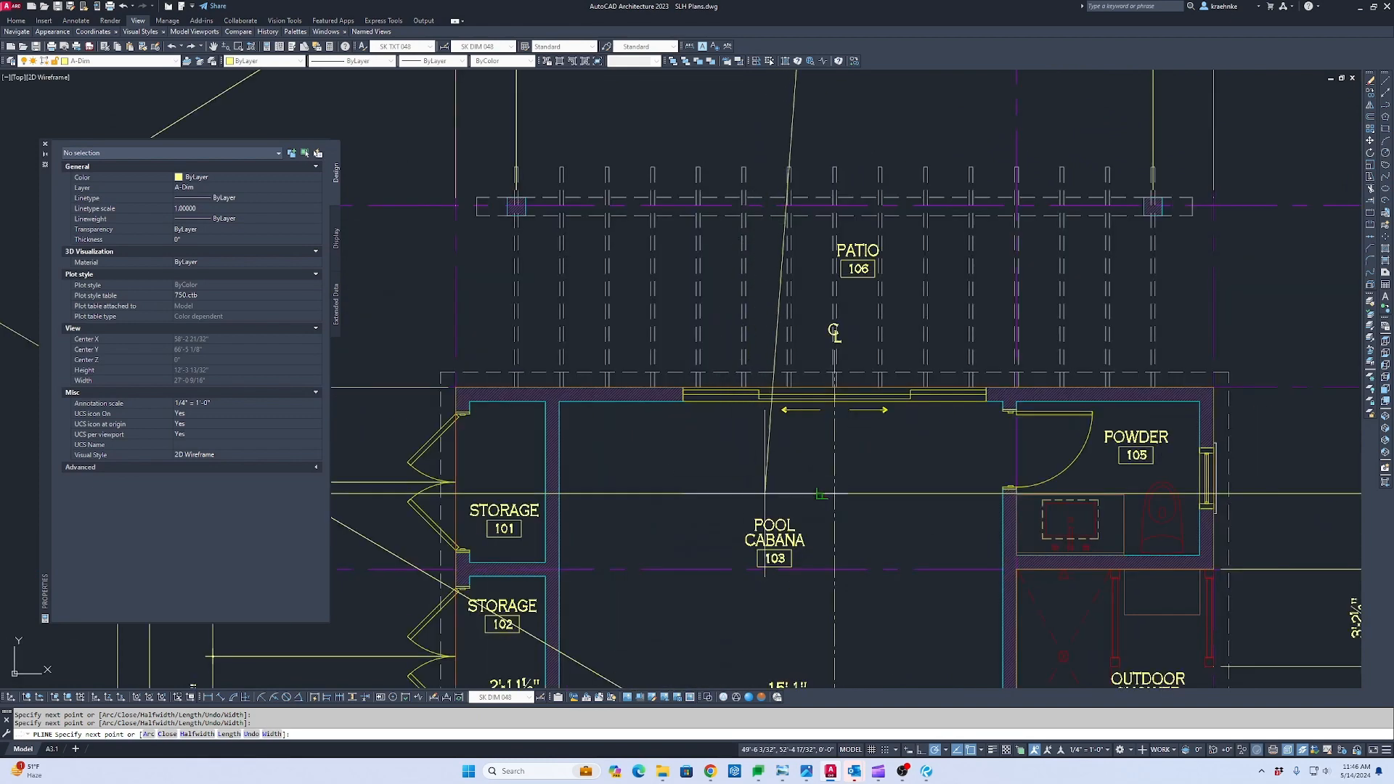
scroll(755, 531, down, 5)
click(1130, 270)
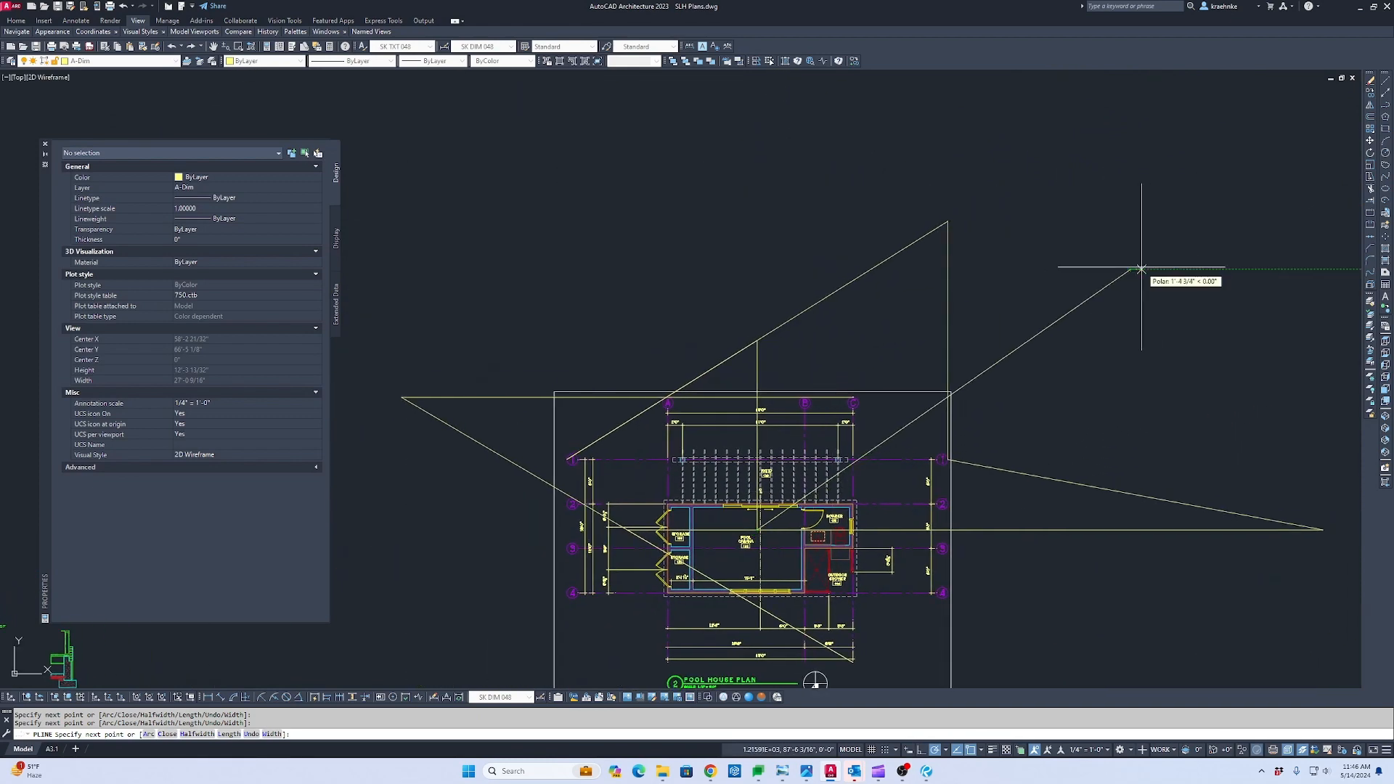
key(Escape)
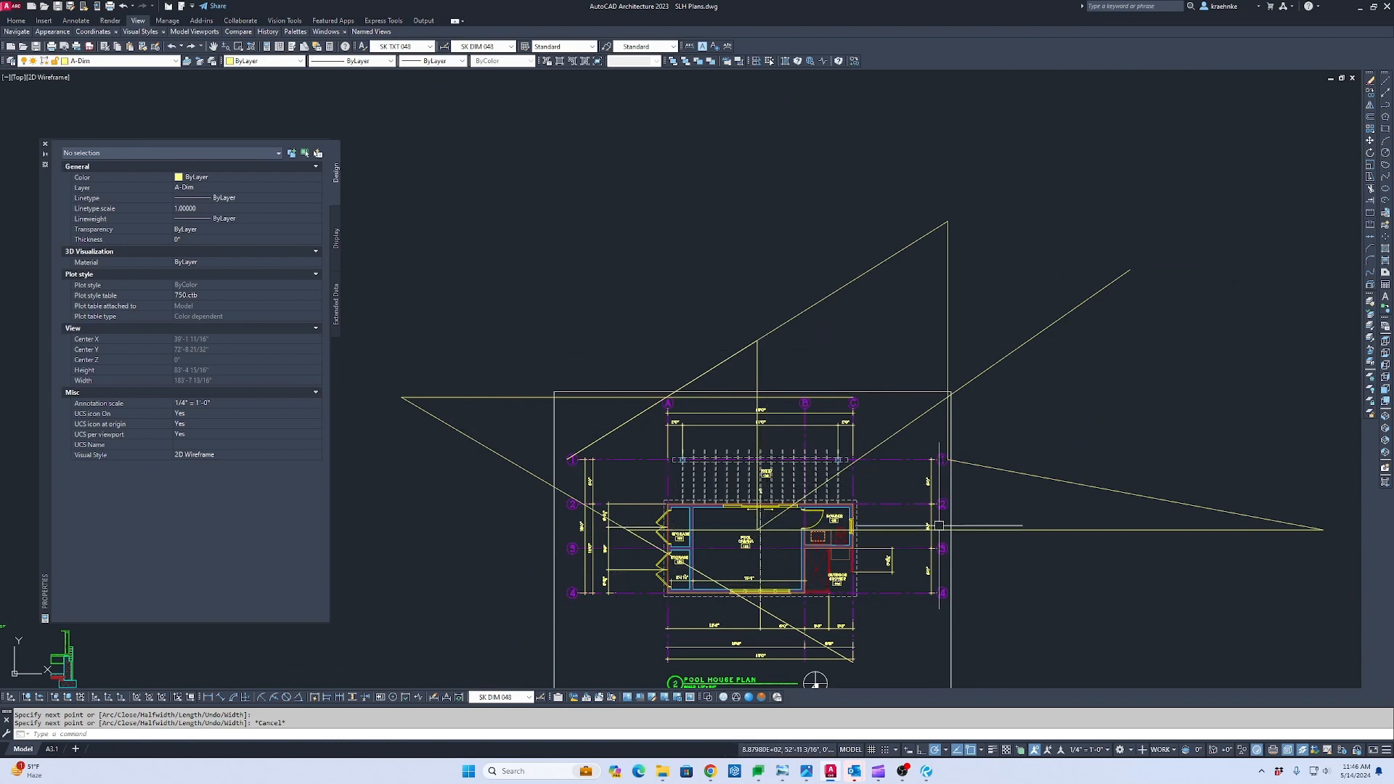
Draw a separate polyline from the constructed centre point of the pool house plan to a point far outside the frame at its lower right.
scroll(778, 539, up, 2)
scroll(778, 538, up, 6)
scroll(666, 503, down, 6)
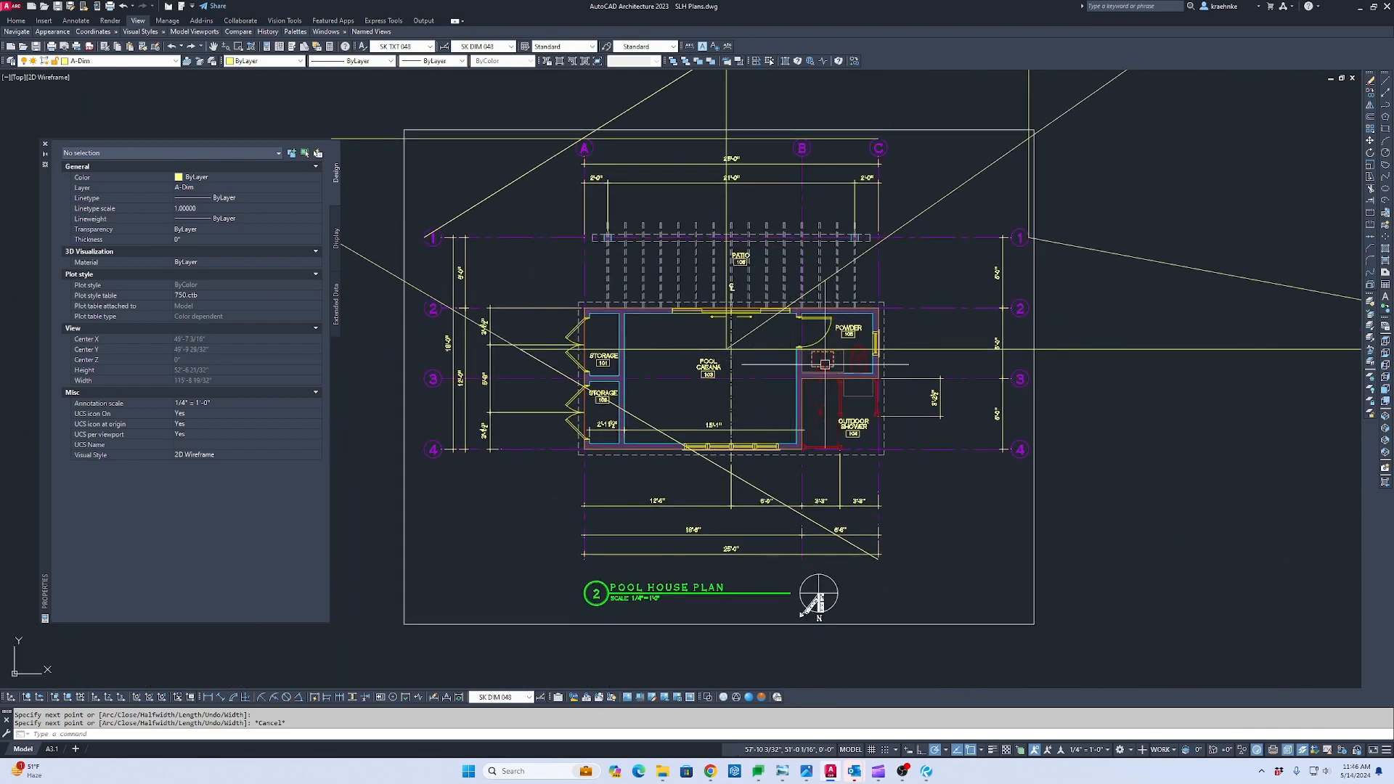
text(p)
key(Return)
scroll(719, 360, up, 6)
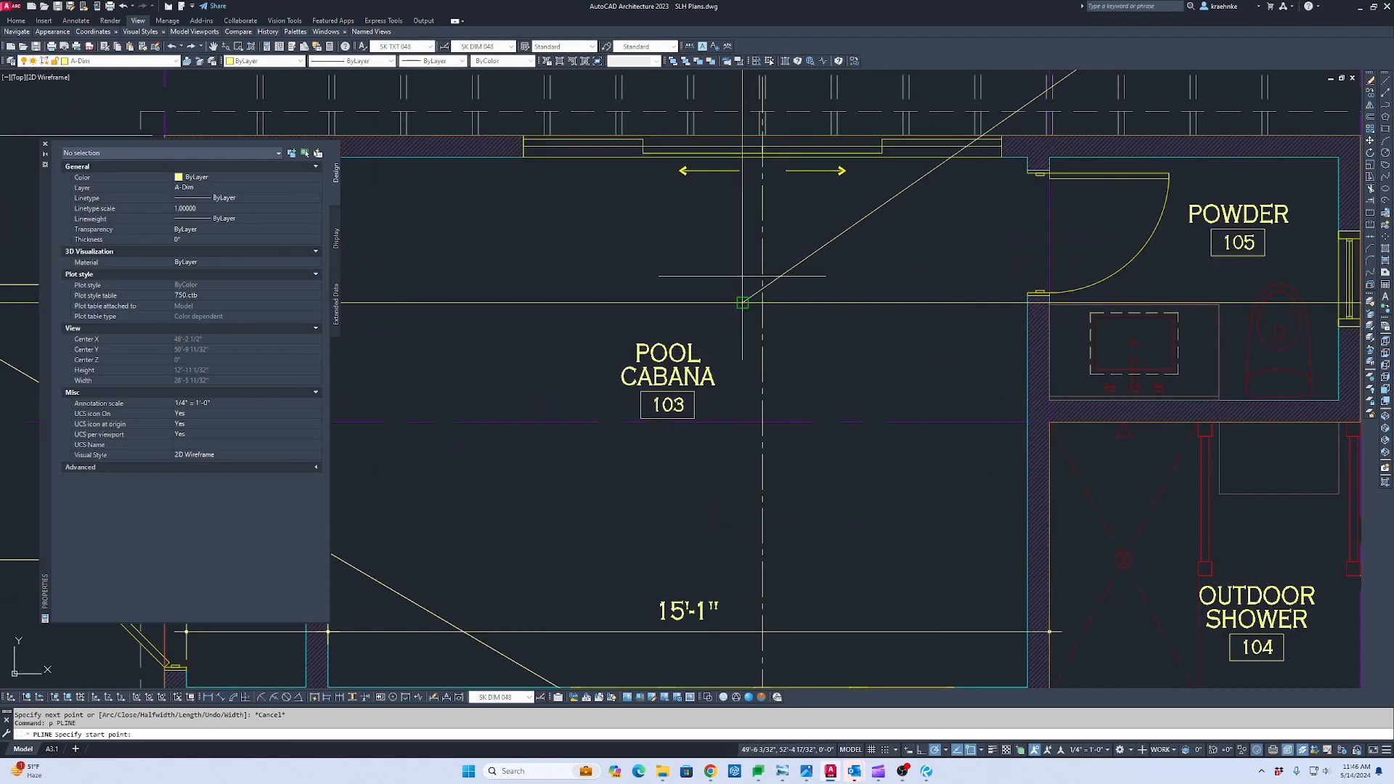
scroll(742, 302, down, 8)
click(1167, 484)
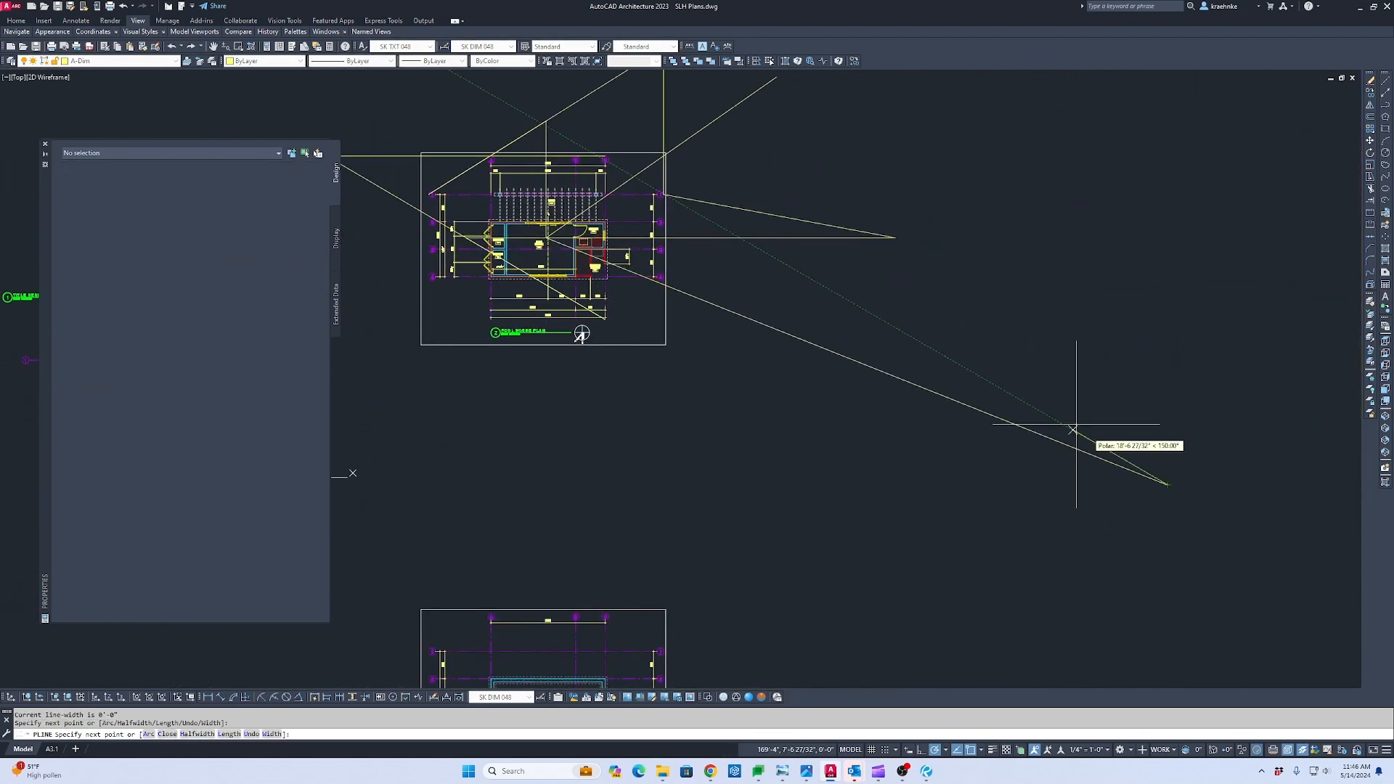
key(Escape)
Delete the zigzag construction polyline, keeping only the single line from the plan's centre point.
click(859, 255)
click(767, 172)
key(Delete)
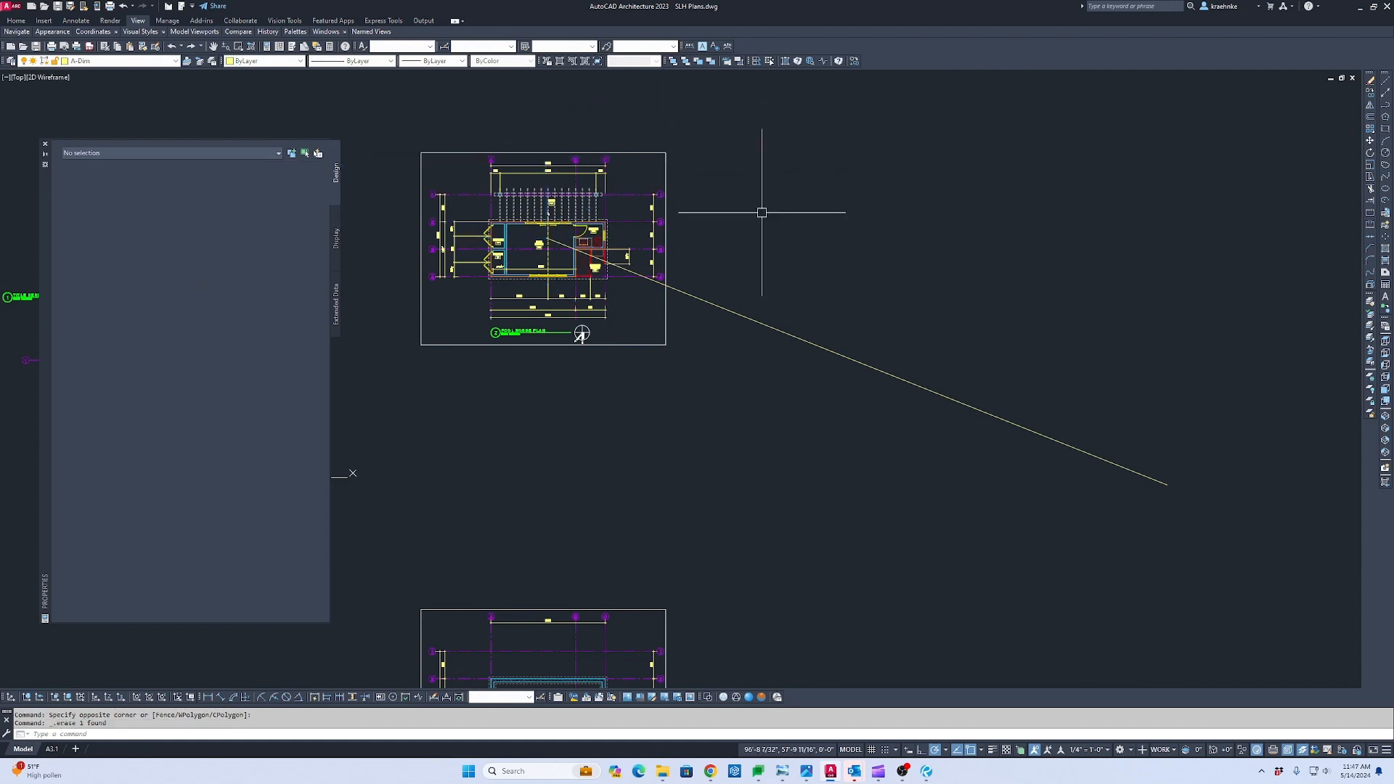
Assign the remaining centre-point line to the layouts layer.
key(Escape)
click(819, 262)
click(779, 400)
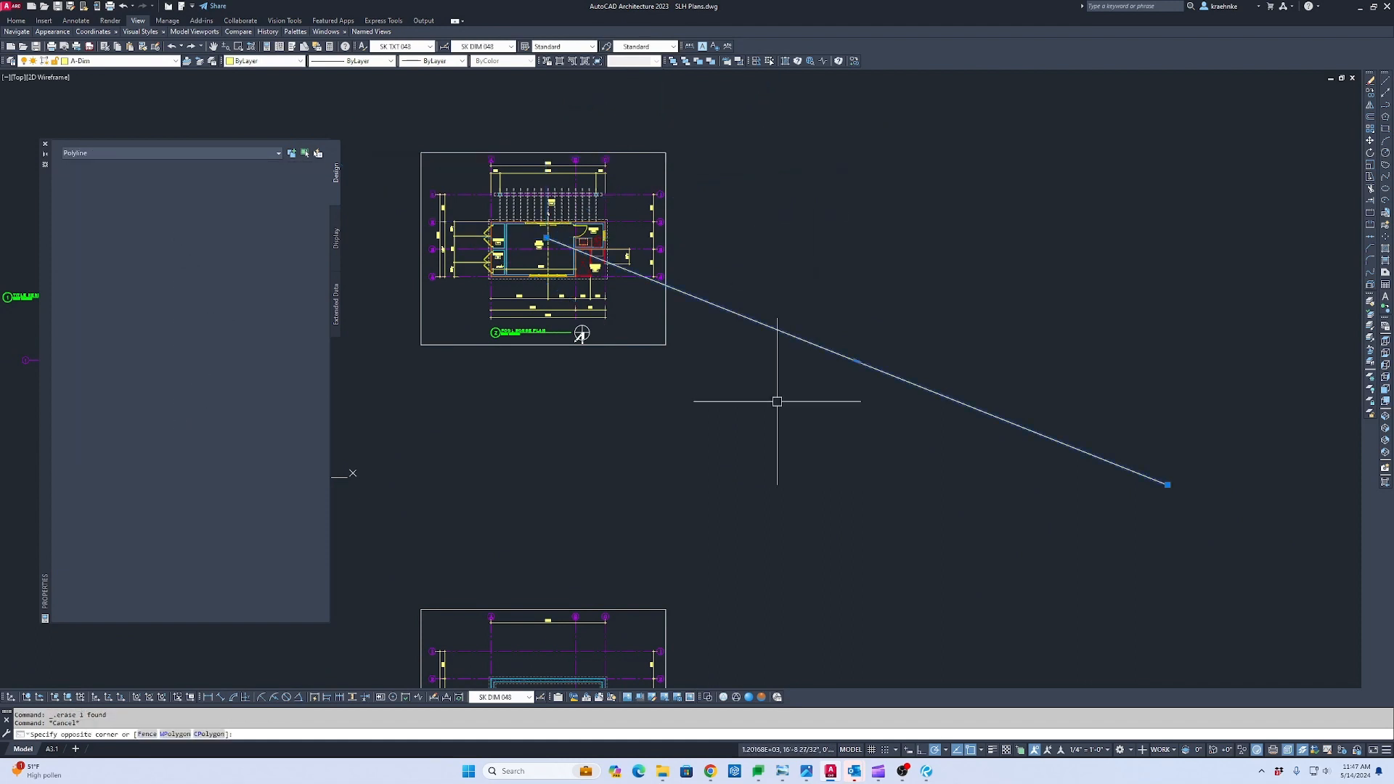
click(113, 61)
click(80, 317)
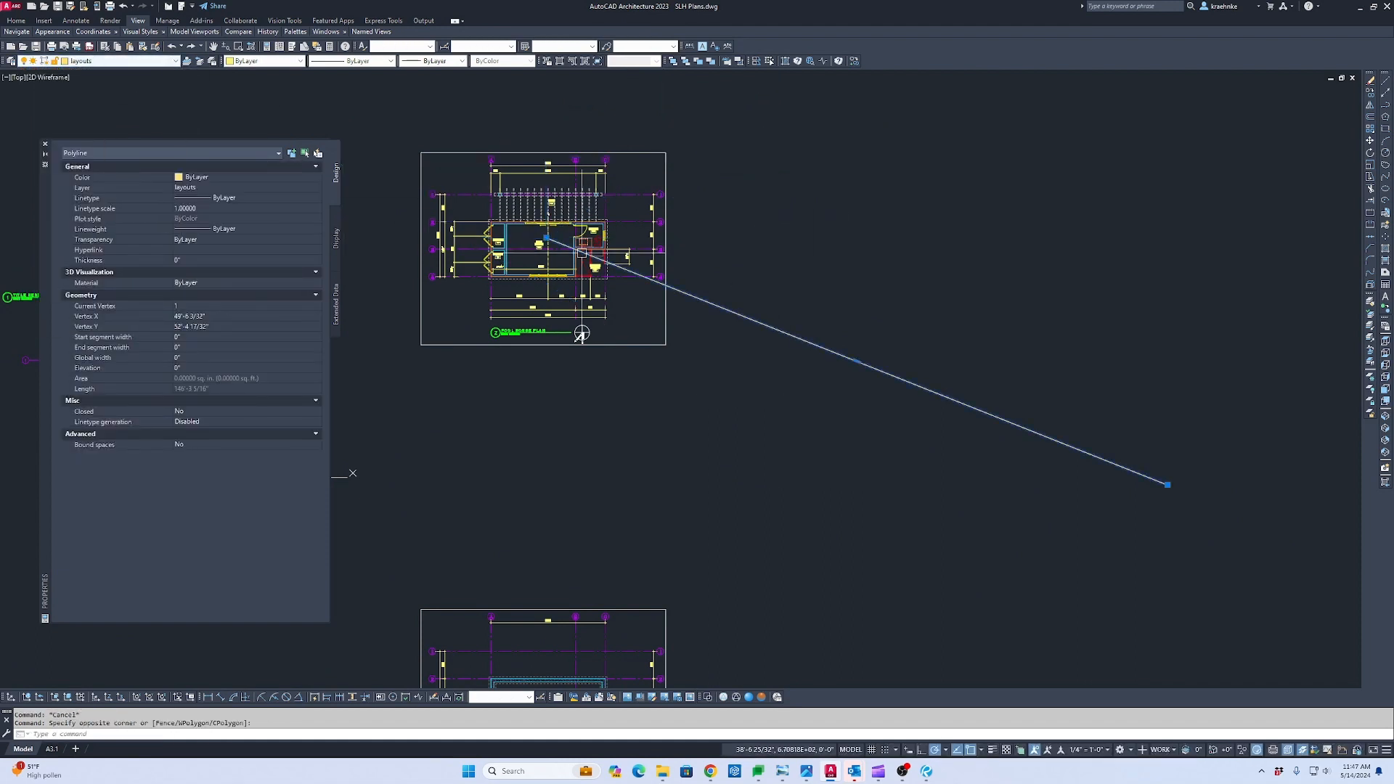
Copy the centre-point line 1200 straight up onto the plan above the pool house plan.
middle_drag(666, 302, 811, 492)
scroll(868, 459, down, 2)
text(c)
key(Return)
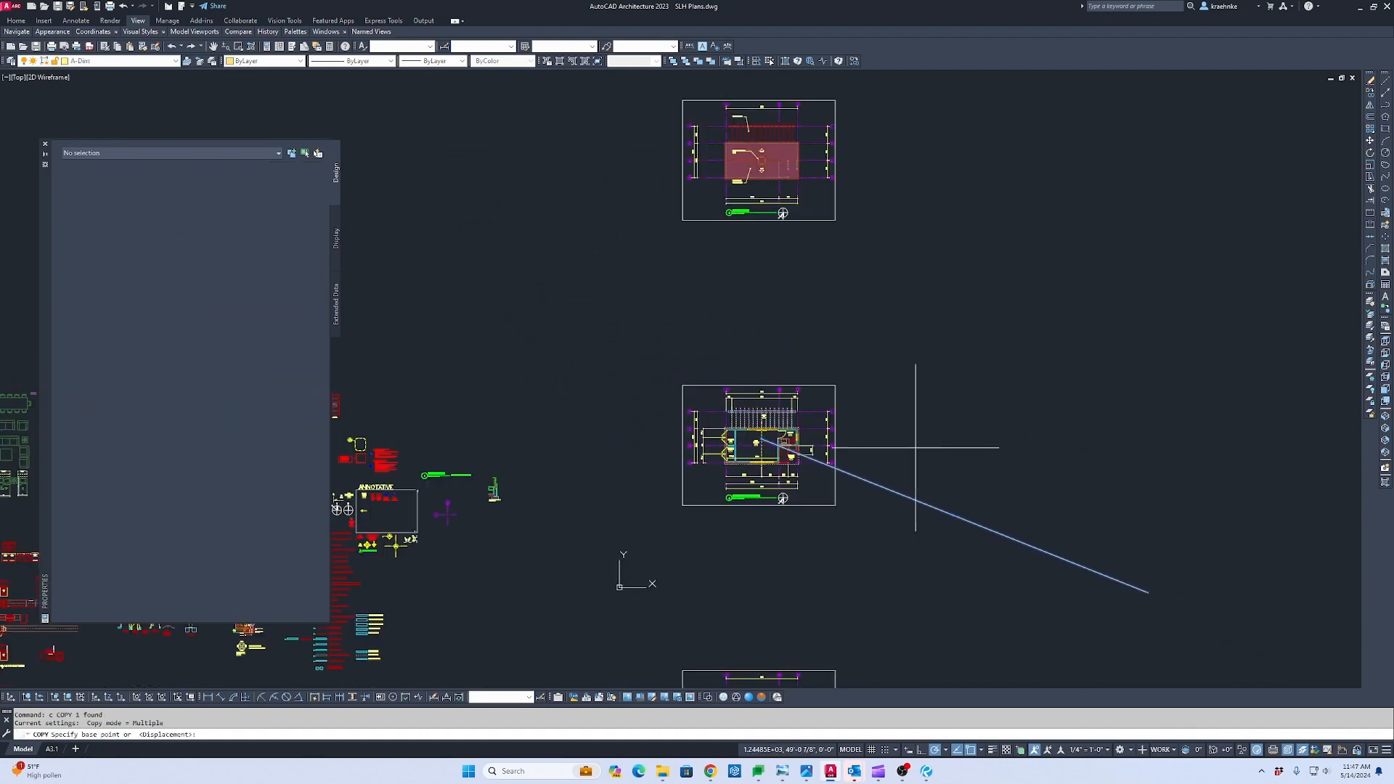
click(937, 418)
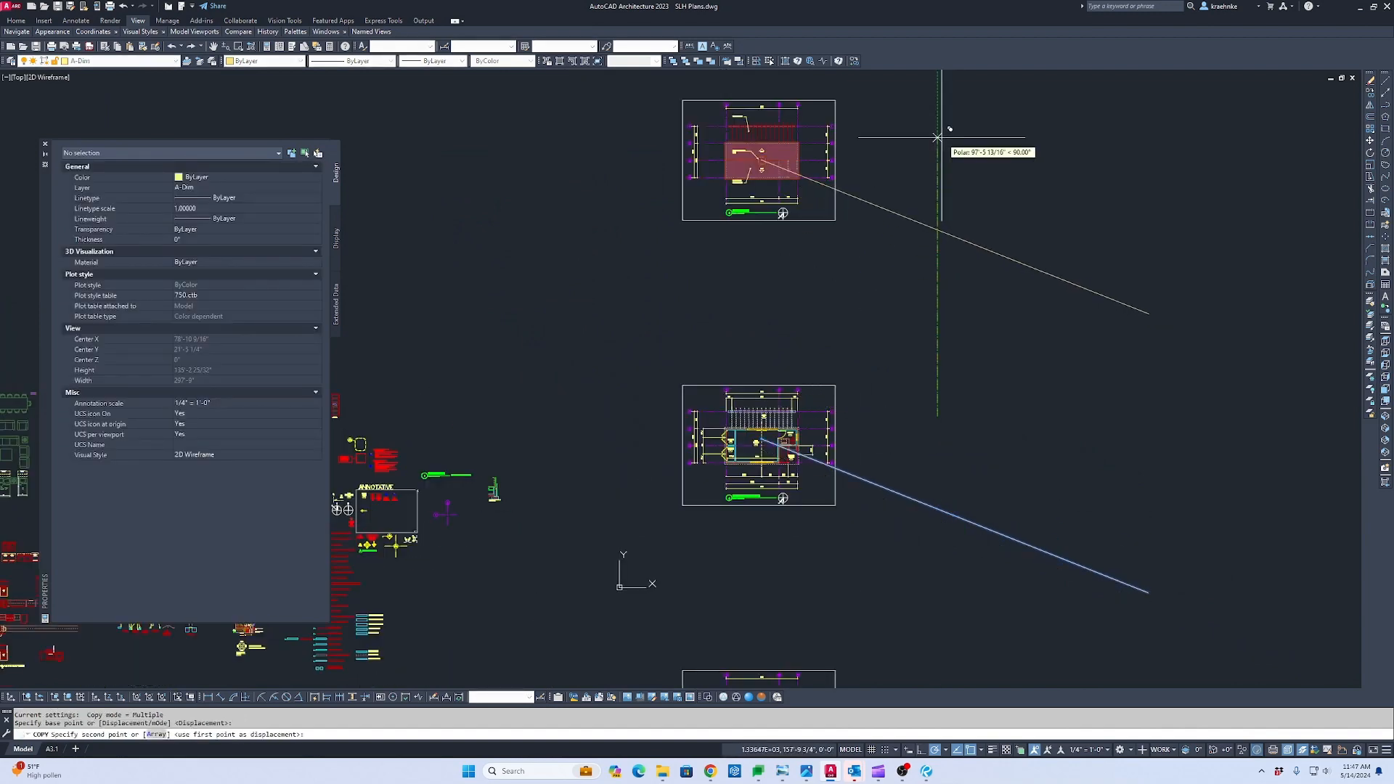
text(12)
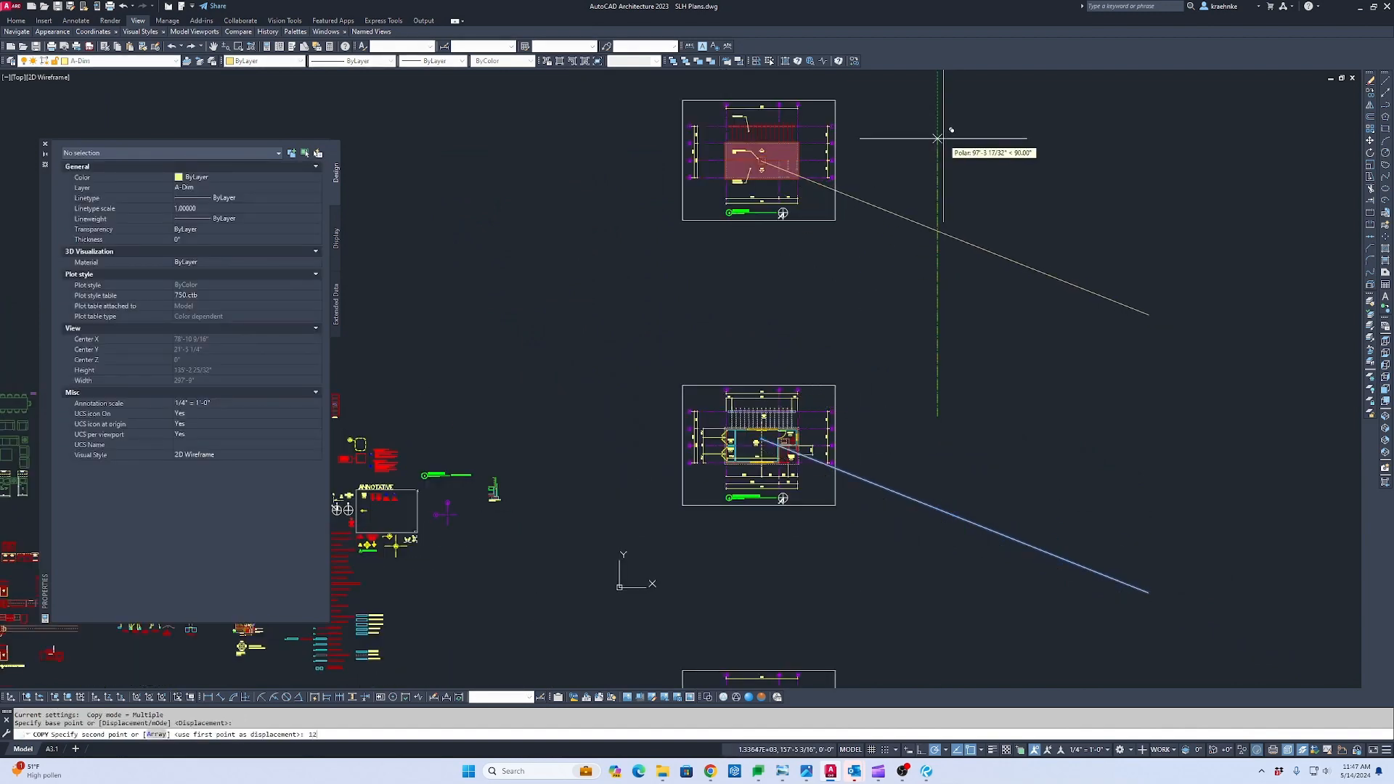
text(00)
key(Return)
key(Escape)
Copy the centre-point line 1200 straight down onto the foundation plan.
middle_drag(931, 381, 887, 178)
click(933, 294)
click(887, 384)
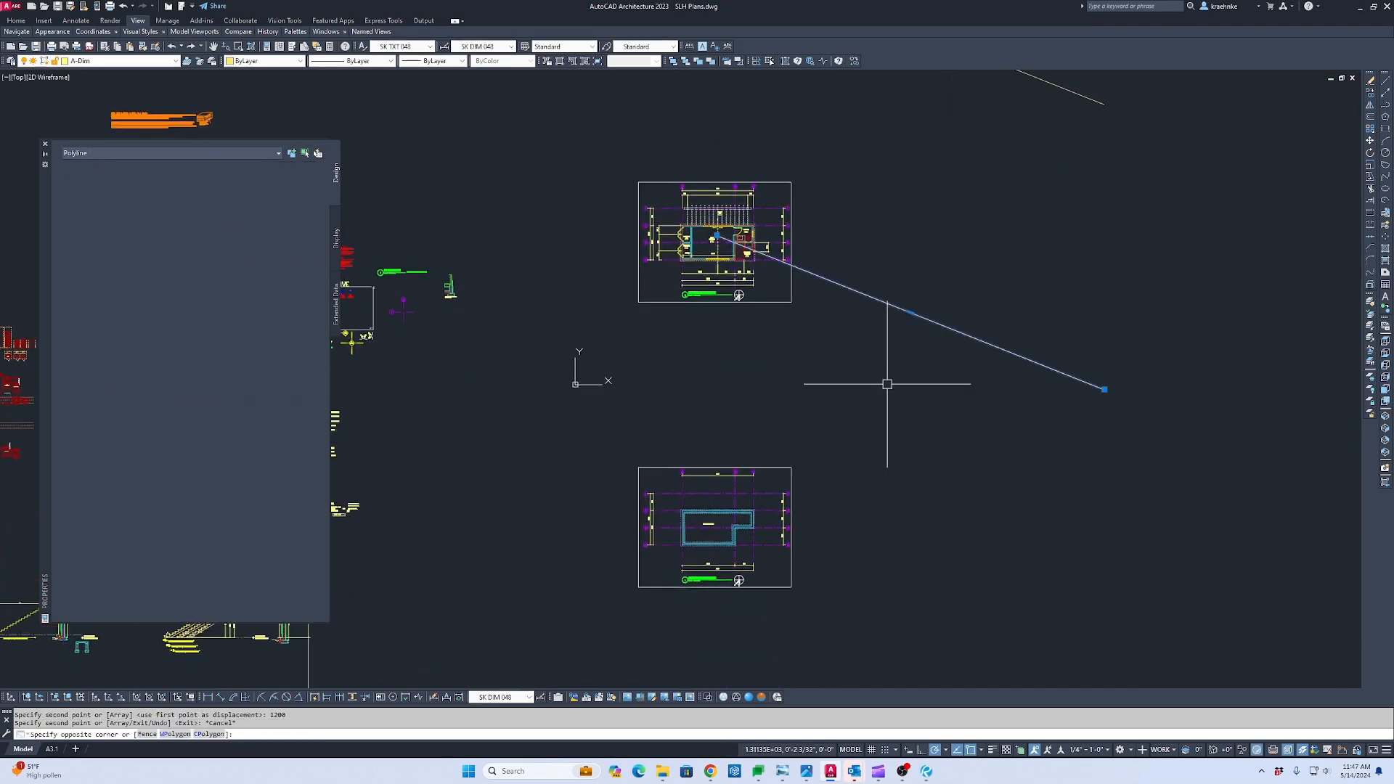
text(c)
key(Return)
click(881, 371)
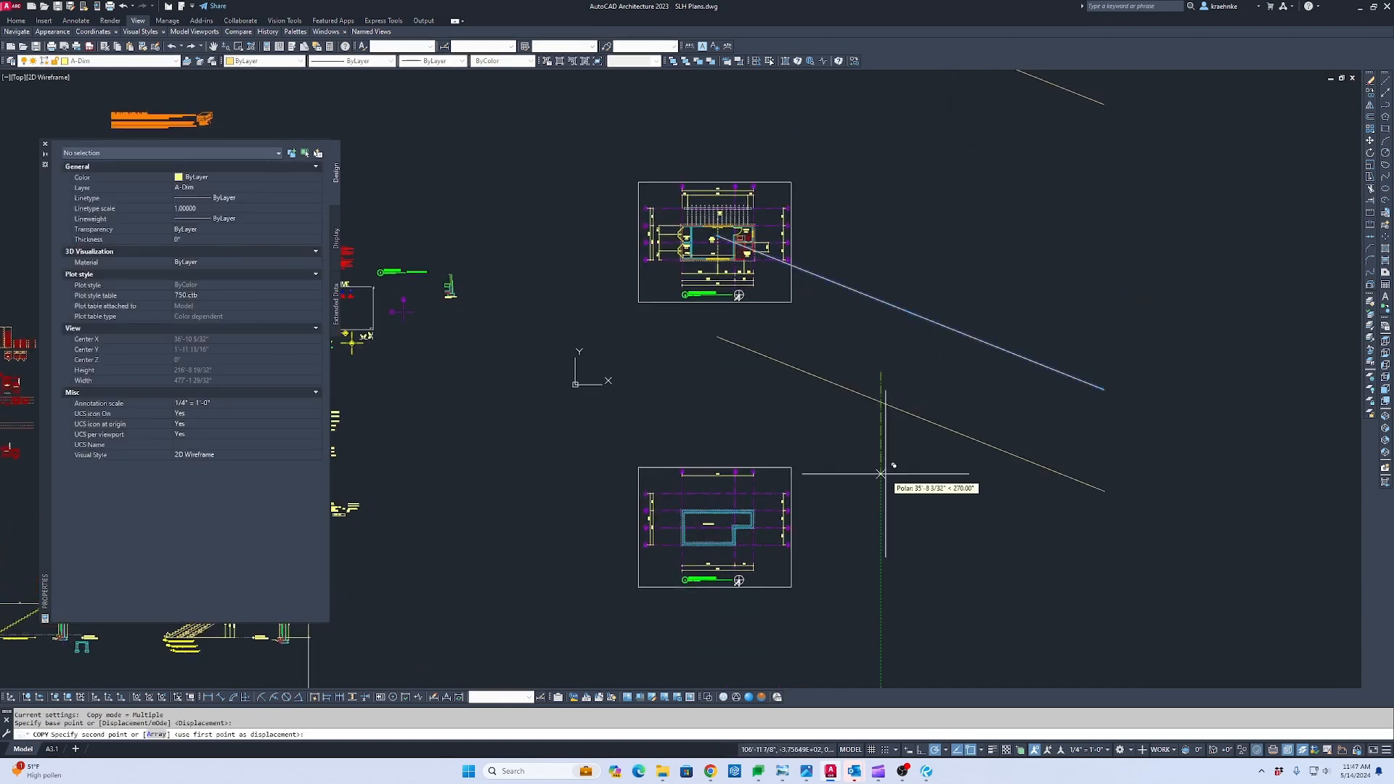
text(1200)
key(Return)
key(Escape)
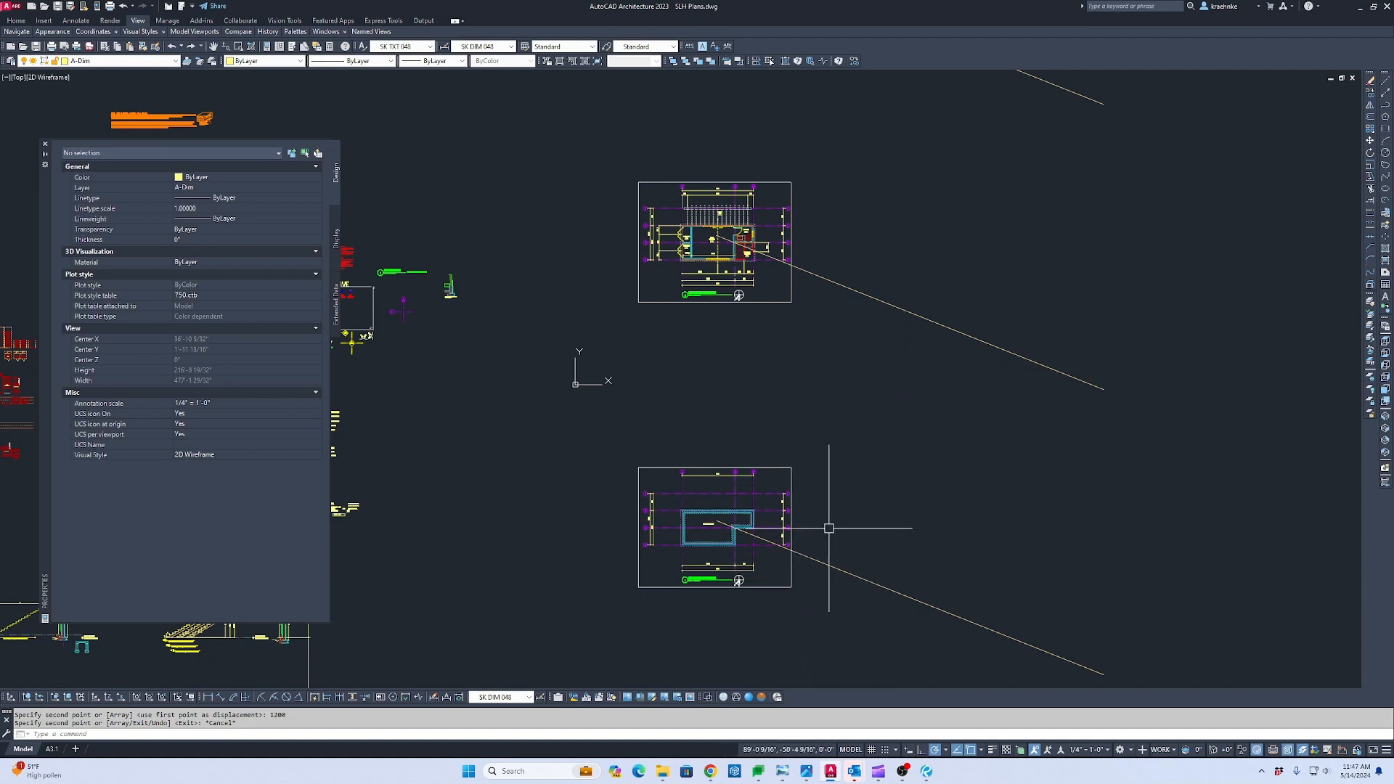
Rotate the foundation plan's walls, grid and dimensions 180 degrees about the inner end of the centre-point line, leaving the frame, title and north arrow out.
scroll(759, 454, down, 2)
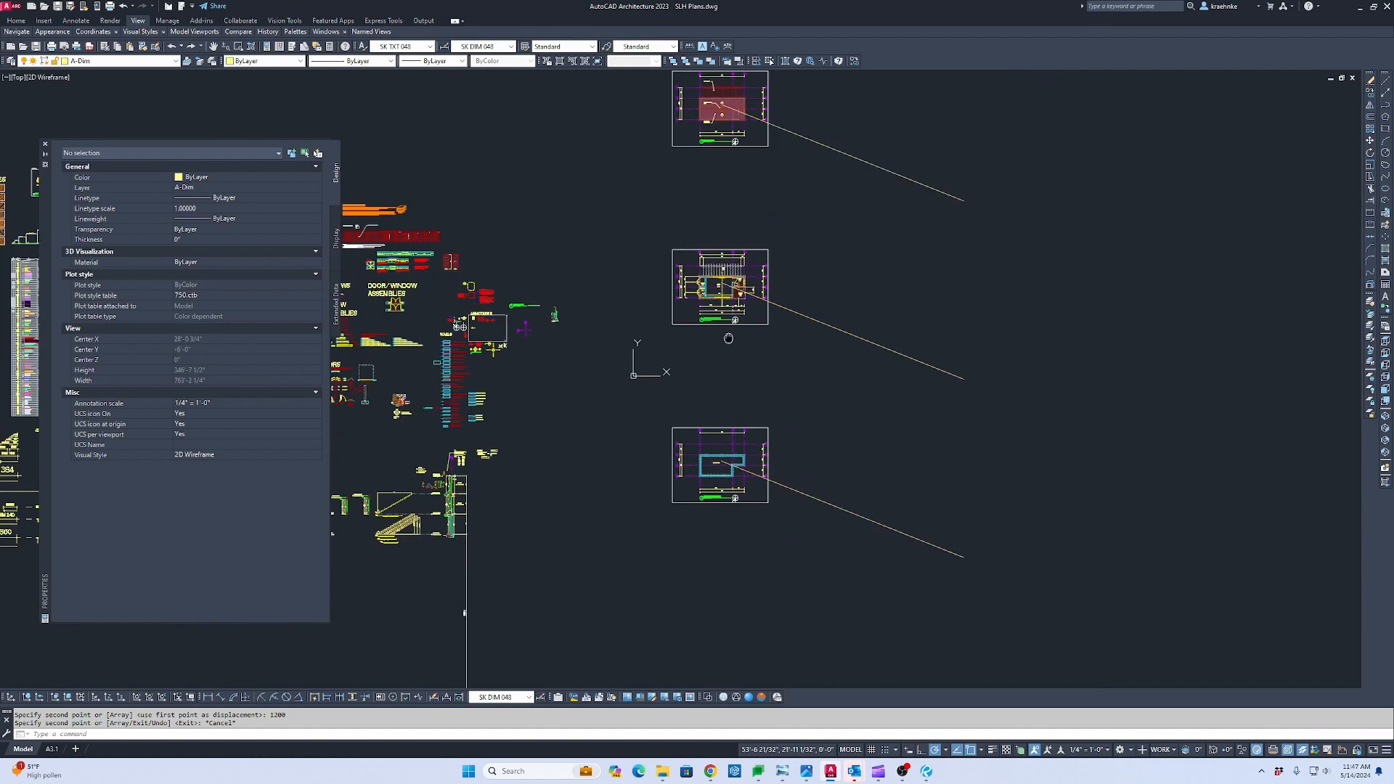
scroll(734, 461, up, 5)
scroll(733, 461, down, 1)
key(Escape)
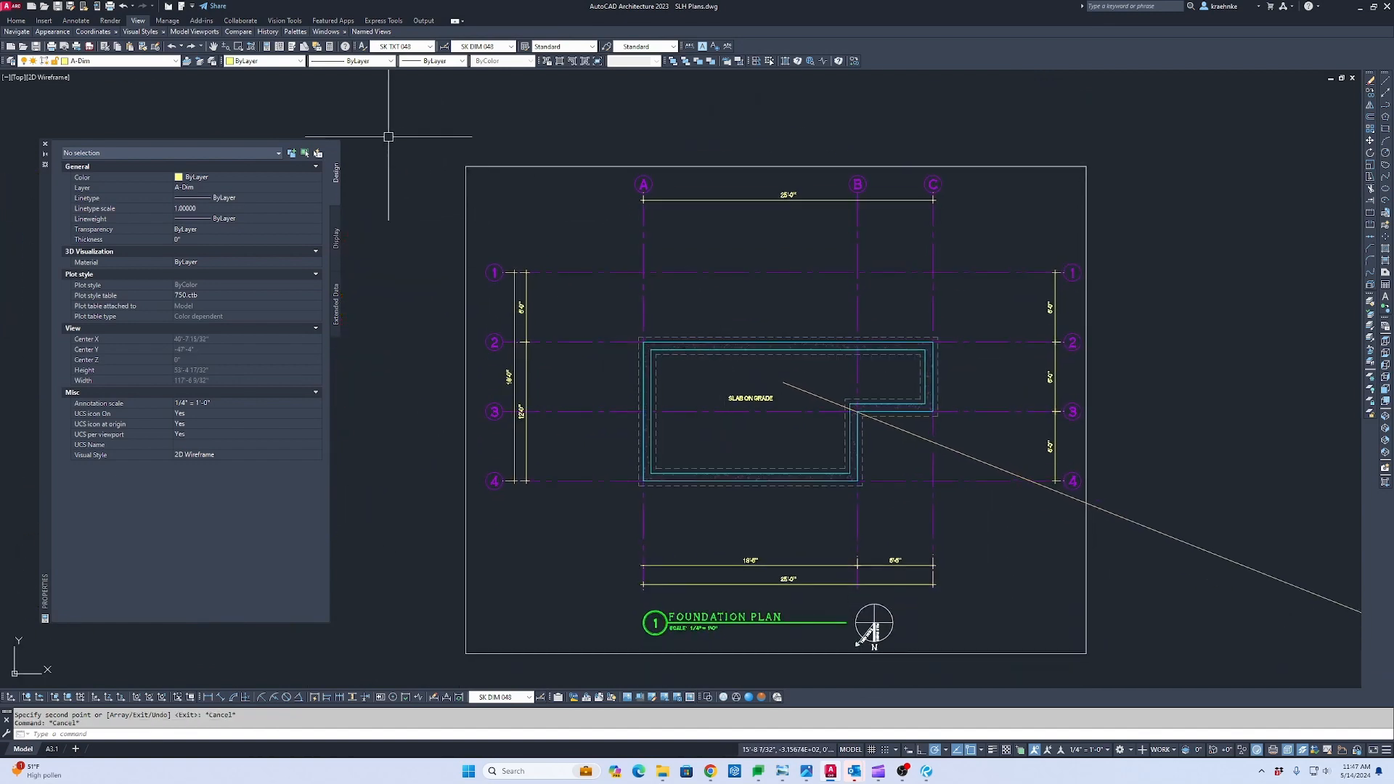
click(394, 135)
click(1199, 586)
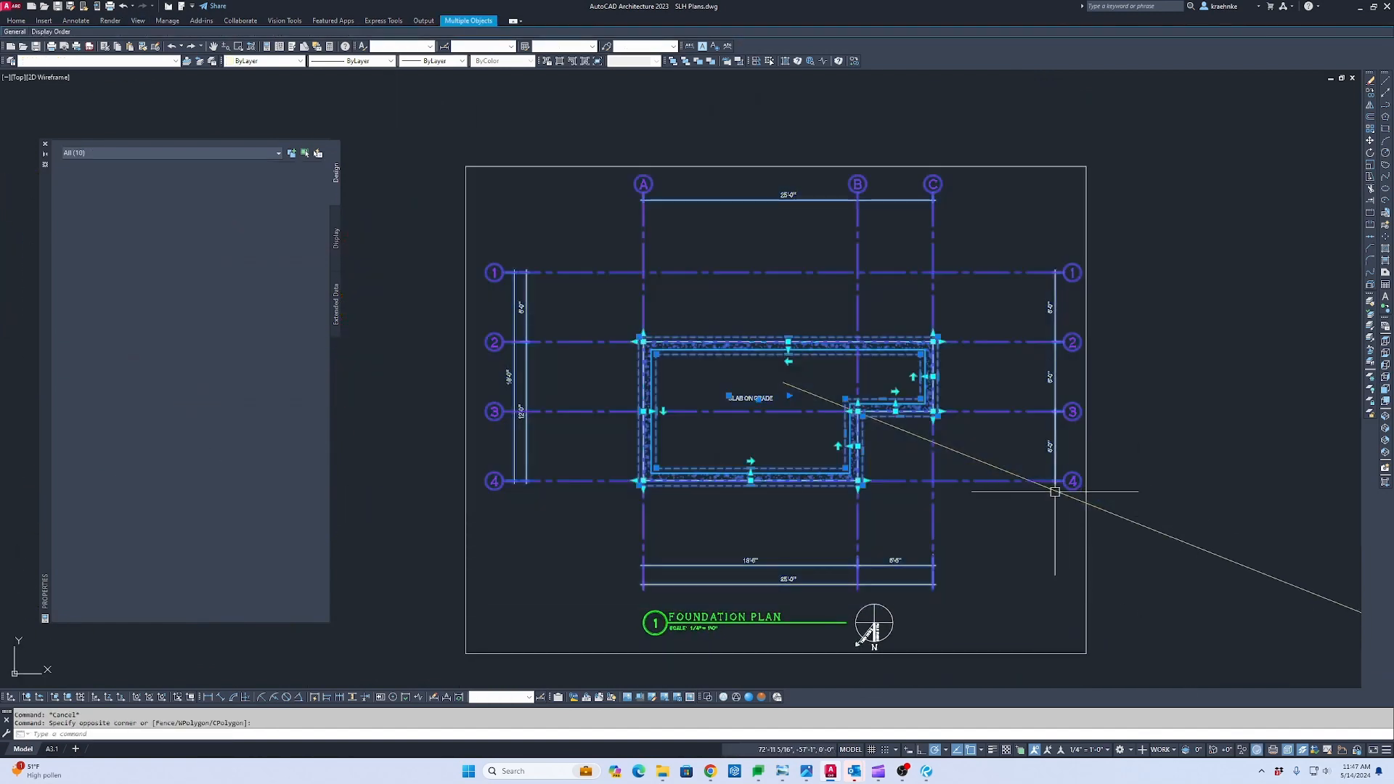
text(ro)
key(Return)
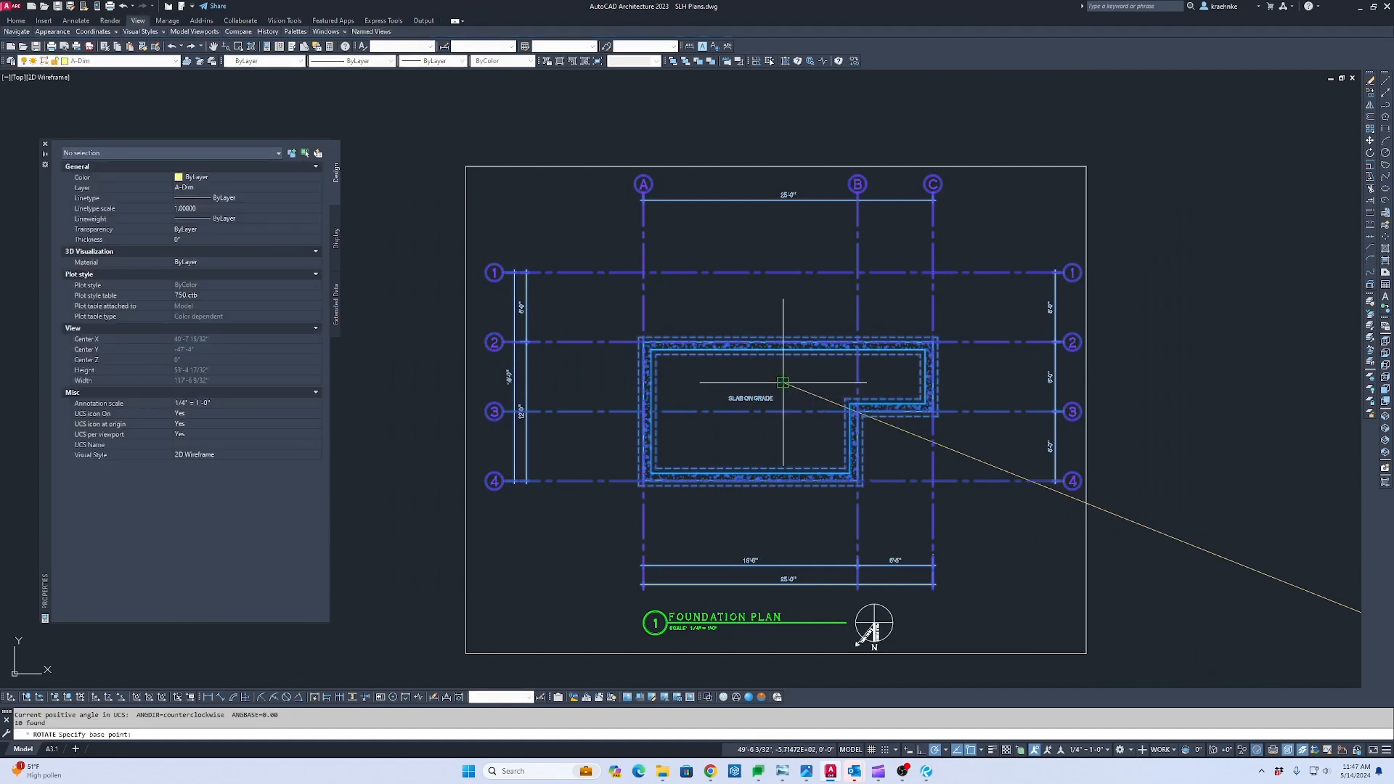
click(783, 383)
click(761, 385)
Rotate the pool house plan's walls, grid and dimensions 180 degrees about the inner end of its centre-point line, leaving out the frame, title and north arrow.
key(Return)
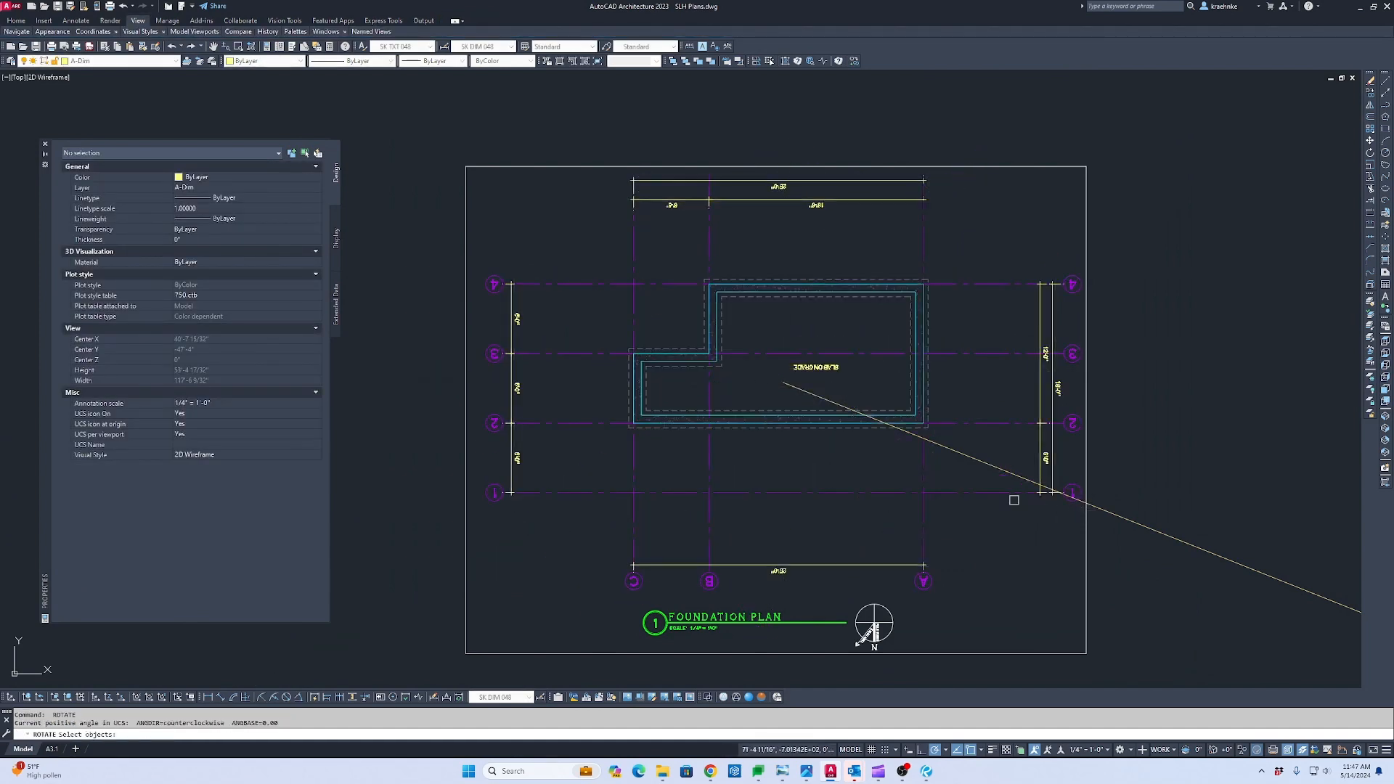
scroll(854, 356, down, 4)
middle_drag(853, 330, 886, 687)
scroll(762, 174, up, 2)
key(Return)
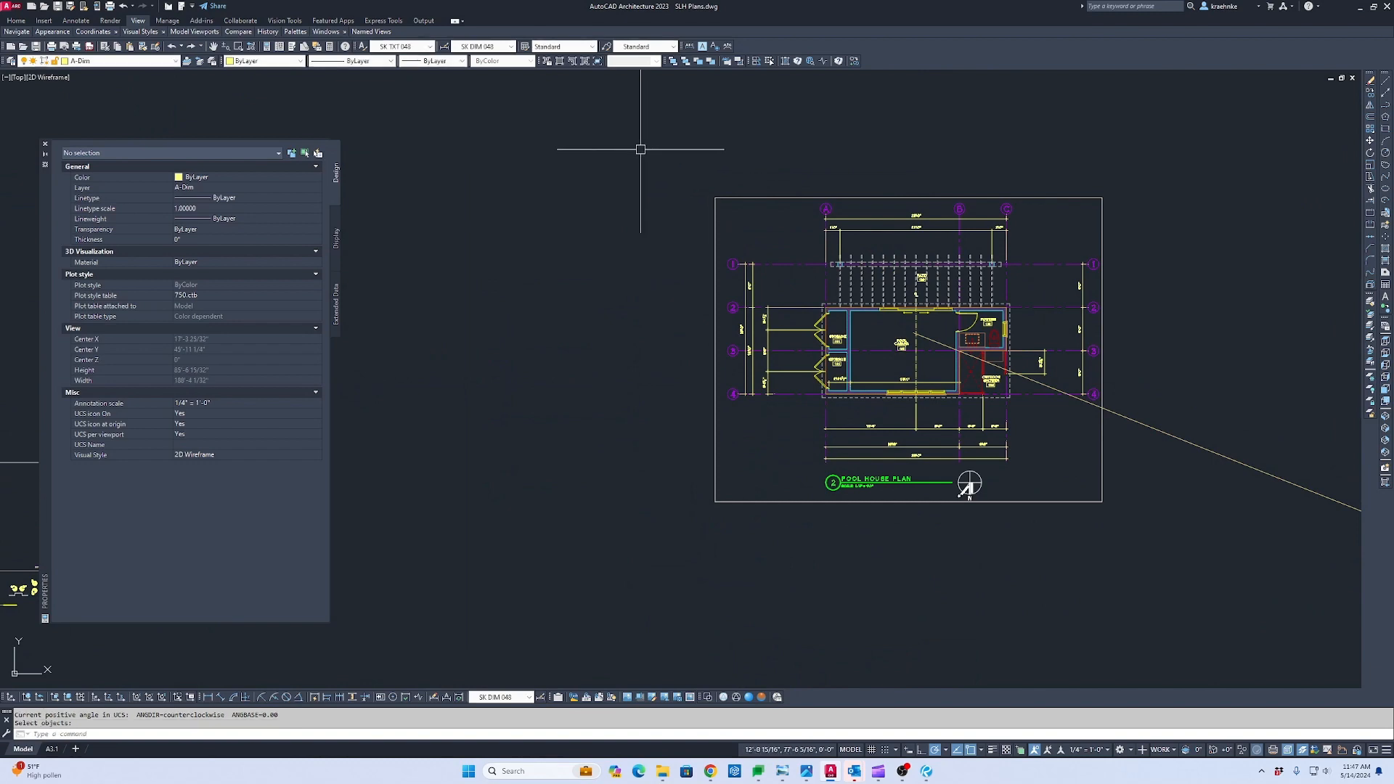
click(640, 149)
click(1192, 462)
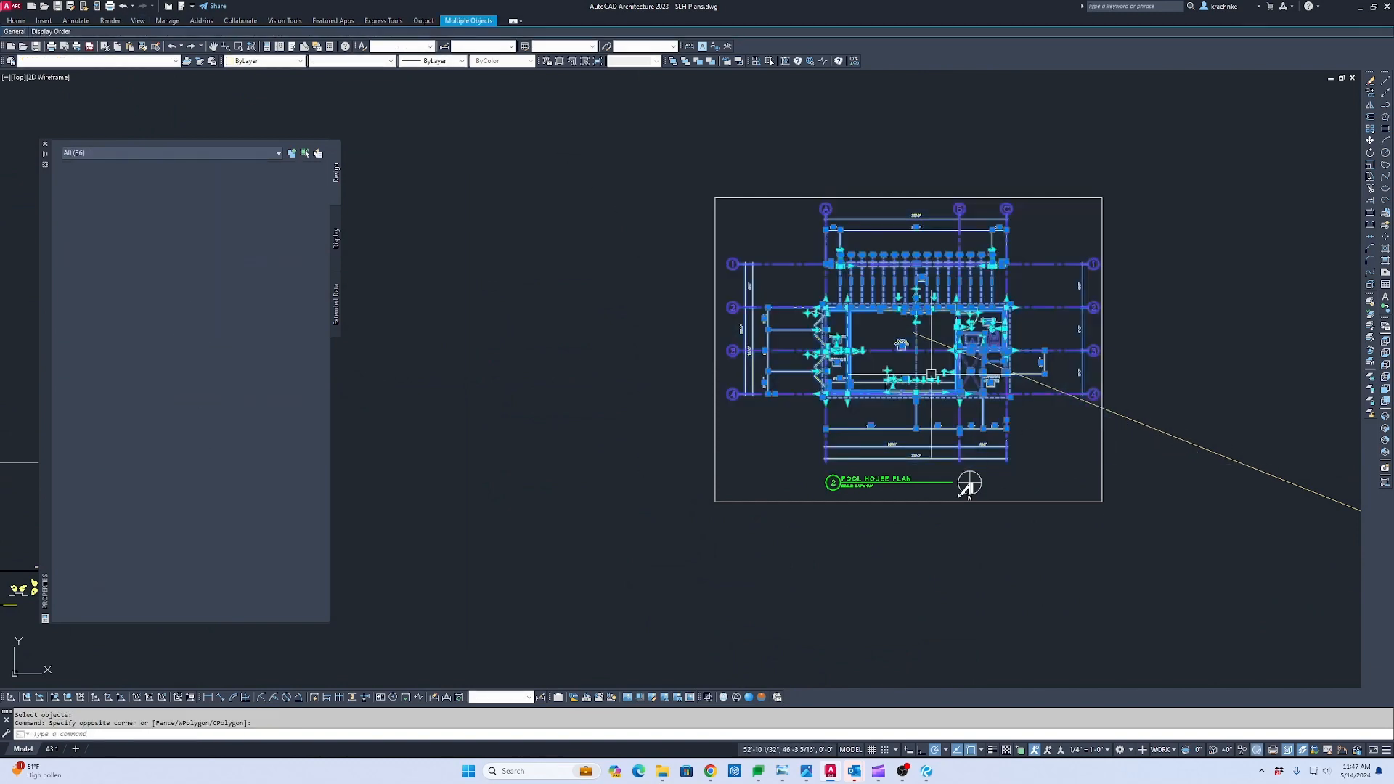
scroll(932, 376, up, 2)
key(Return)
click(836, 314)
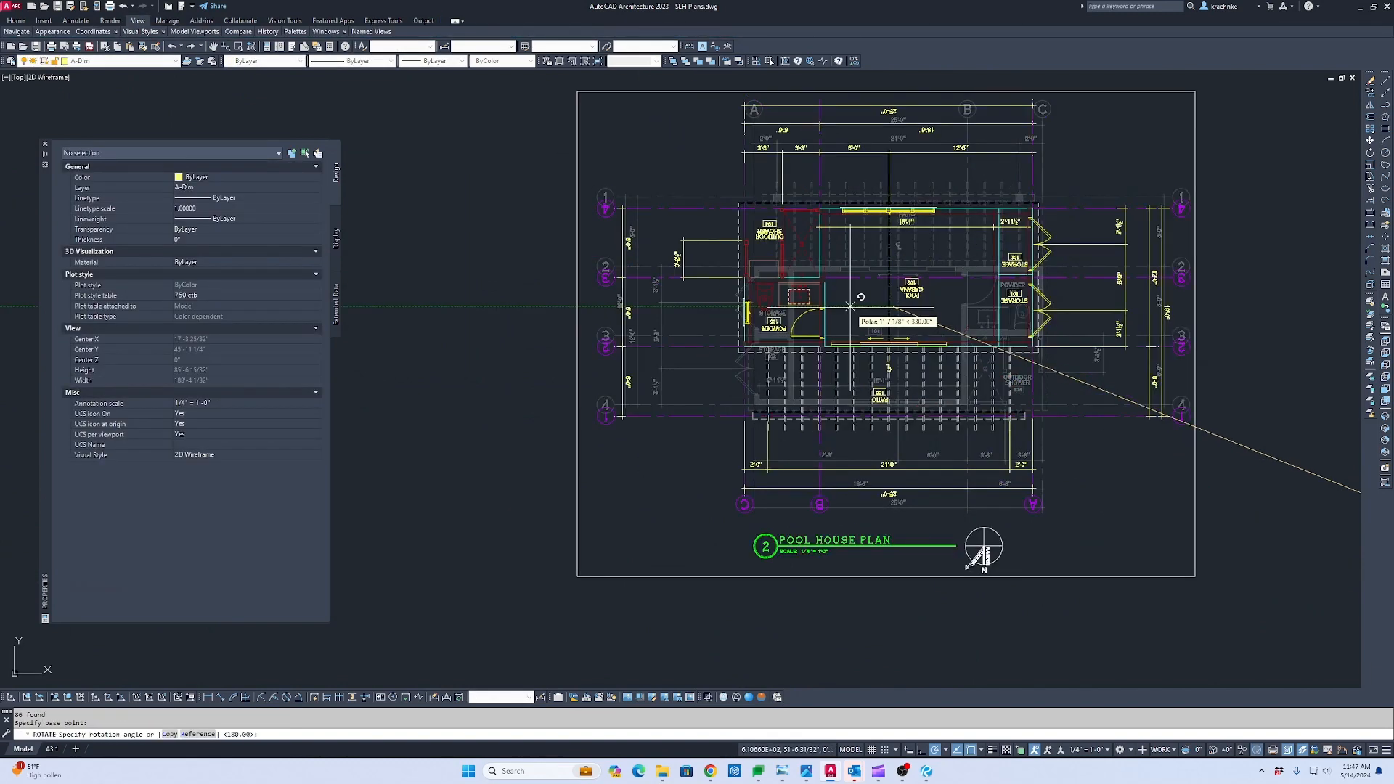
click(851, 306)
Rotate the roof plan's roof, trellis, grid, notes and dimensions 180 degrees about the inner end of its centre-point line.
key(Return)
scroll(944, 407, down, 4)
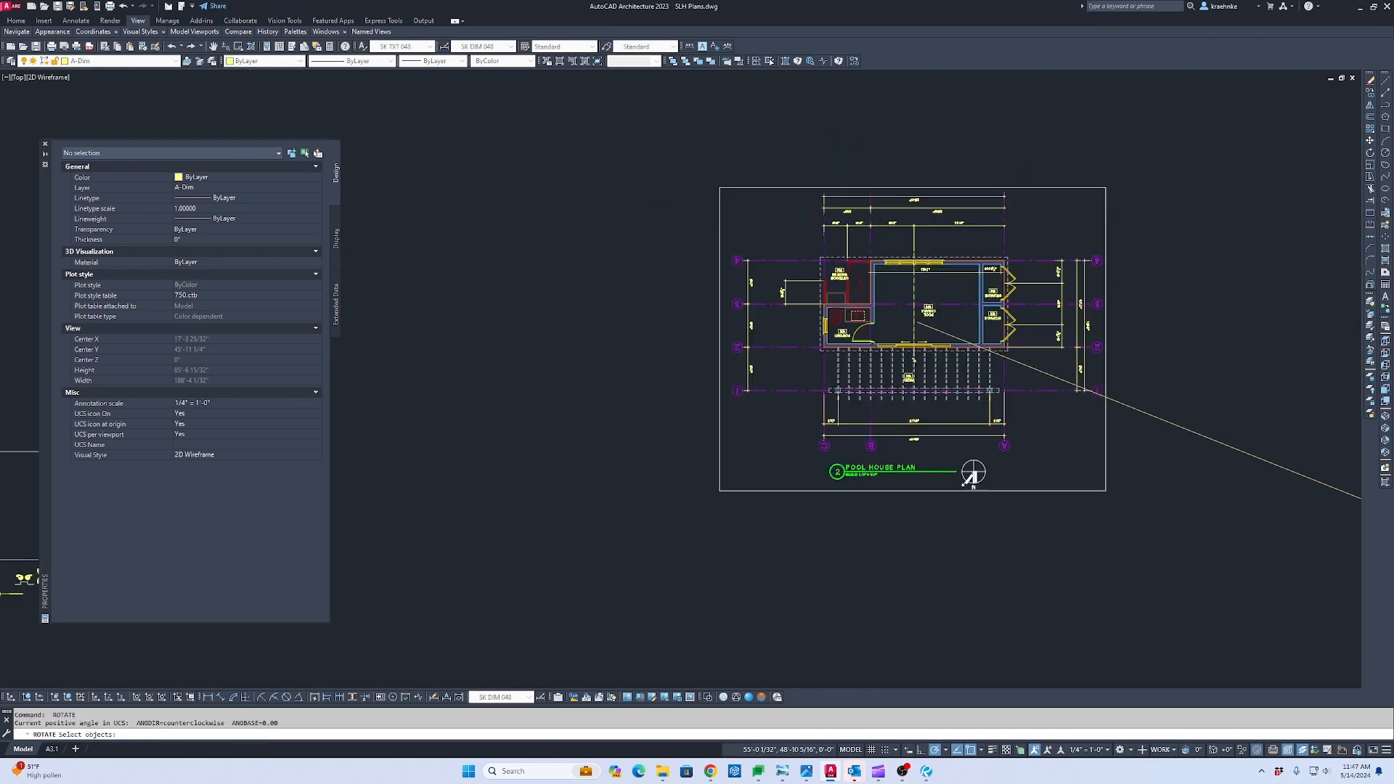
click(1074, 379)
scroll(879, 306, up, 4)
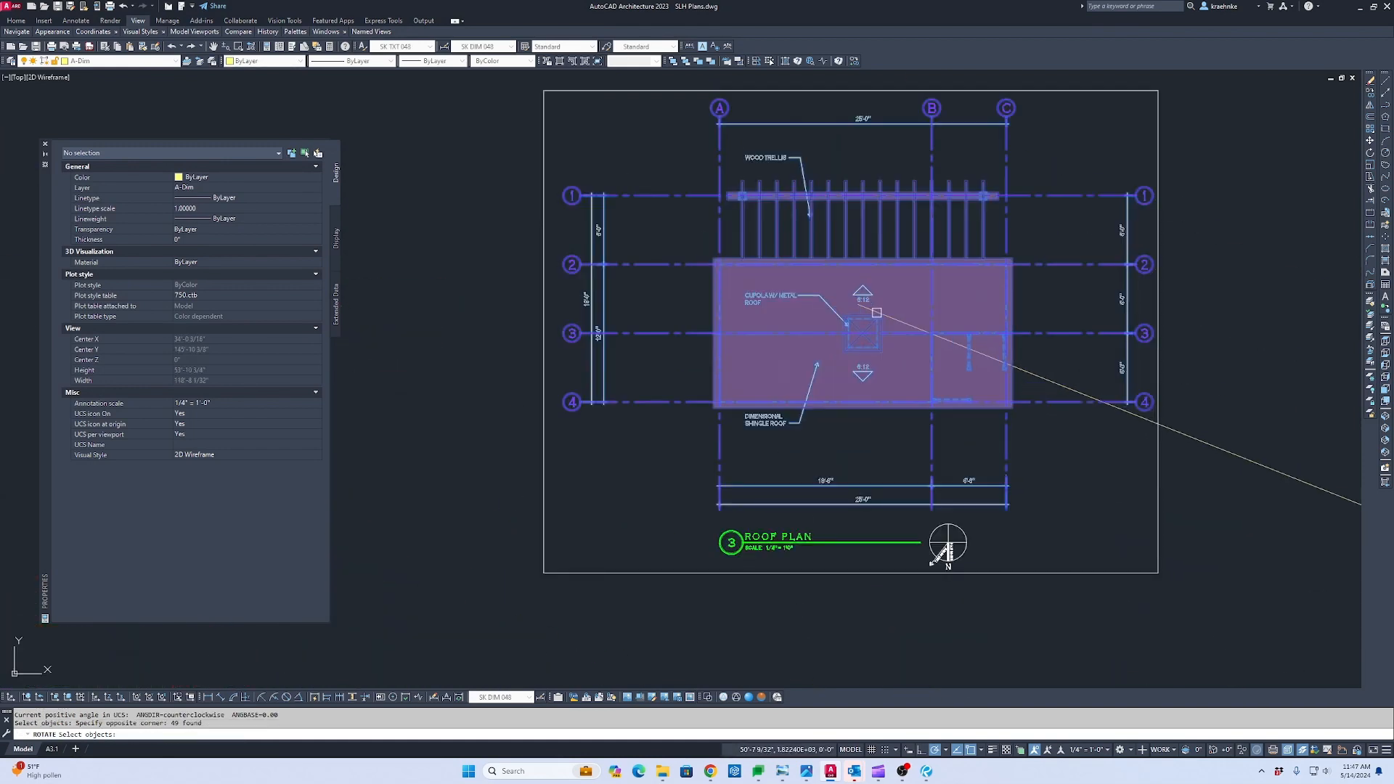
key(Return)
scroll(845, 291, up, 10)
click(799, 273)
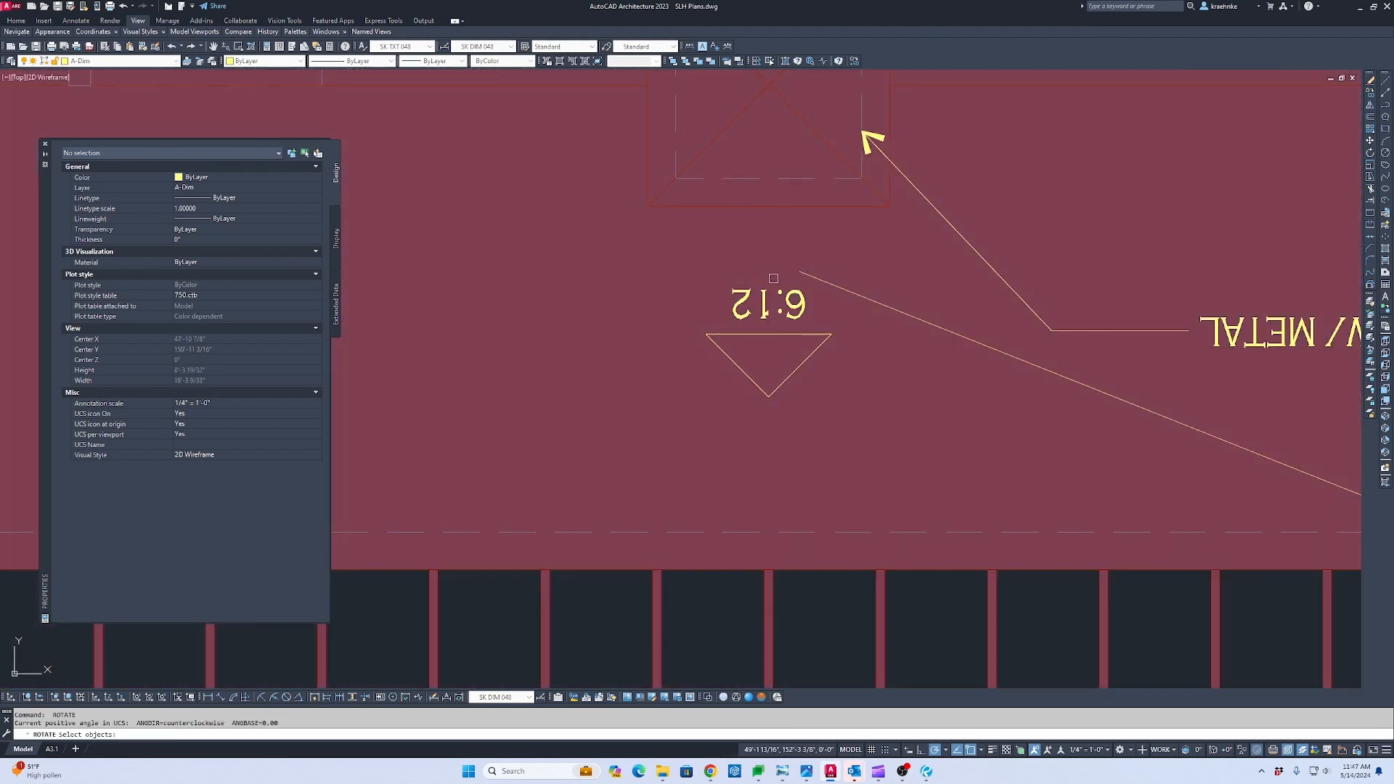
Rotate the roof plan's north arrow symbol 180 degrees about the centre of its circle.
scroll(773, 279, down, 10)
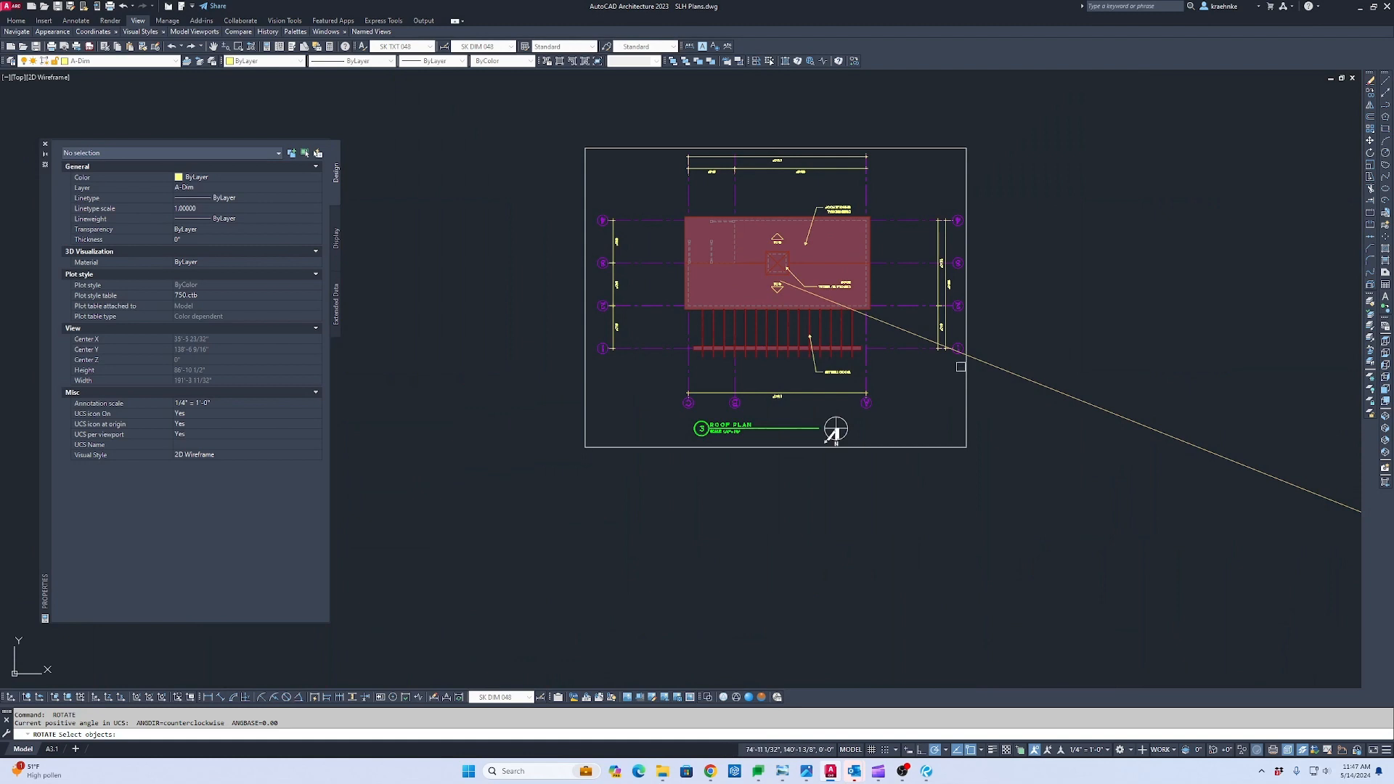
scroll(832, 435, up, 10)
key(Escape)
click(903, 469)
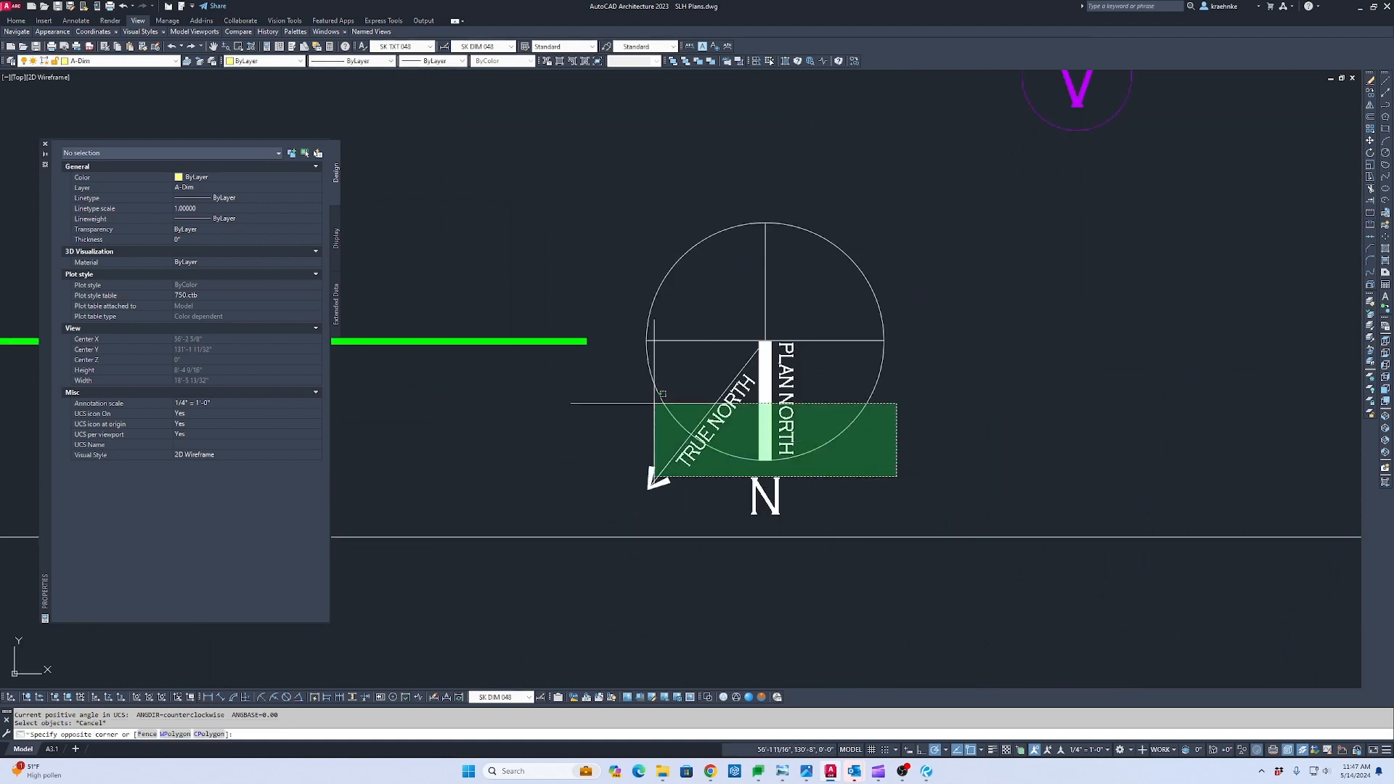
click(610, 395)
text(o)
key(Return)
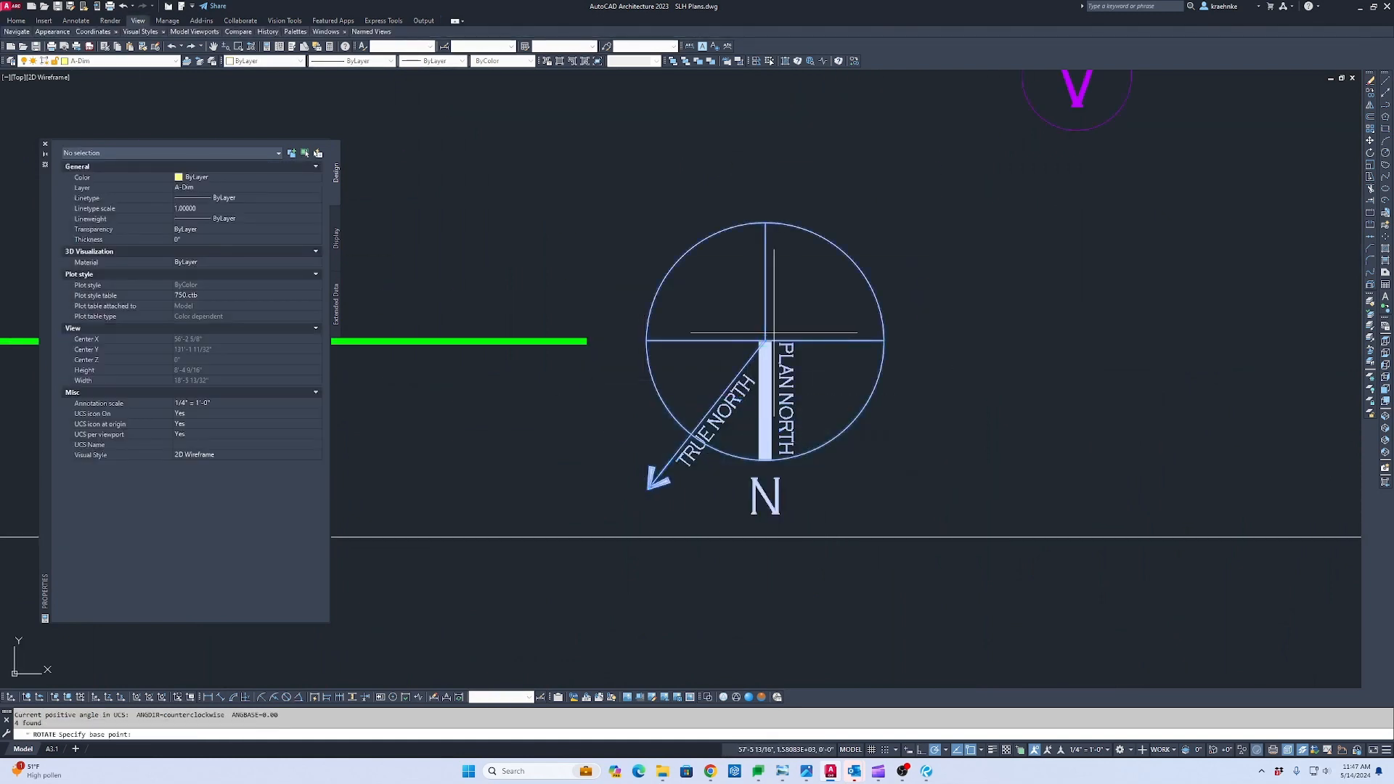
click(770, 334)
click(716, 332)
Rotate the pool house plan's north arrow symbol 180 degrees about the centre of its circle.
key(Return)
scroll(713, 352, down, 14)
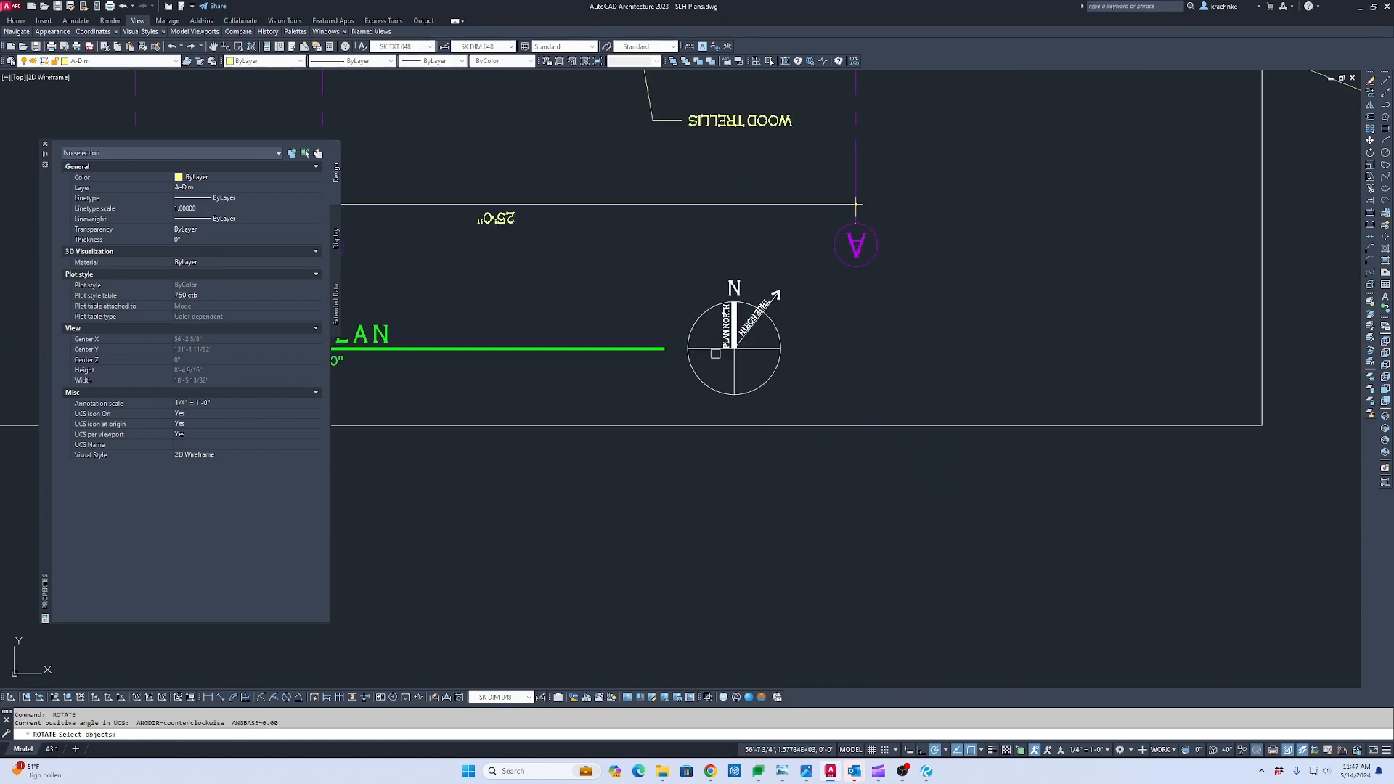
middle_drag(771, 489, 777, 163)
scroll(739, 323, up, 14)
key(Return)
click(856, 291)
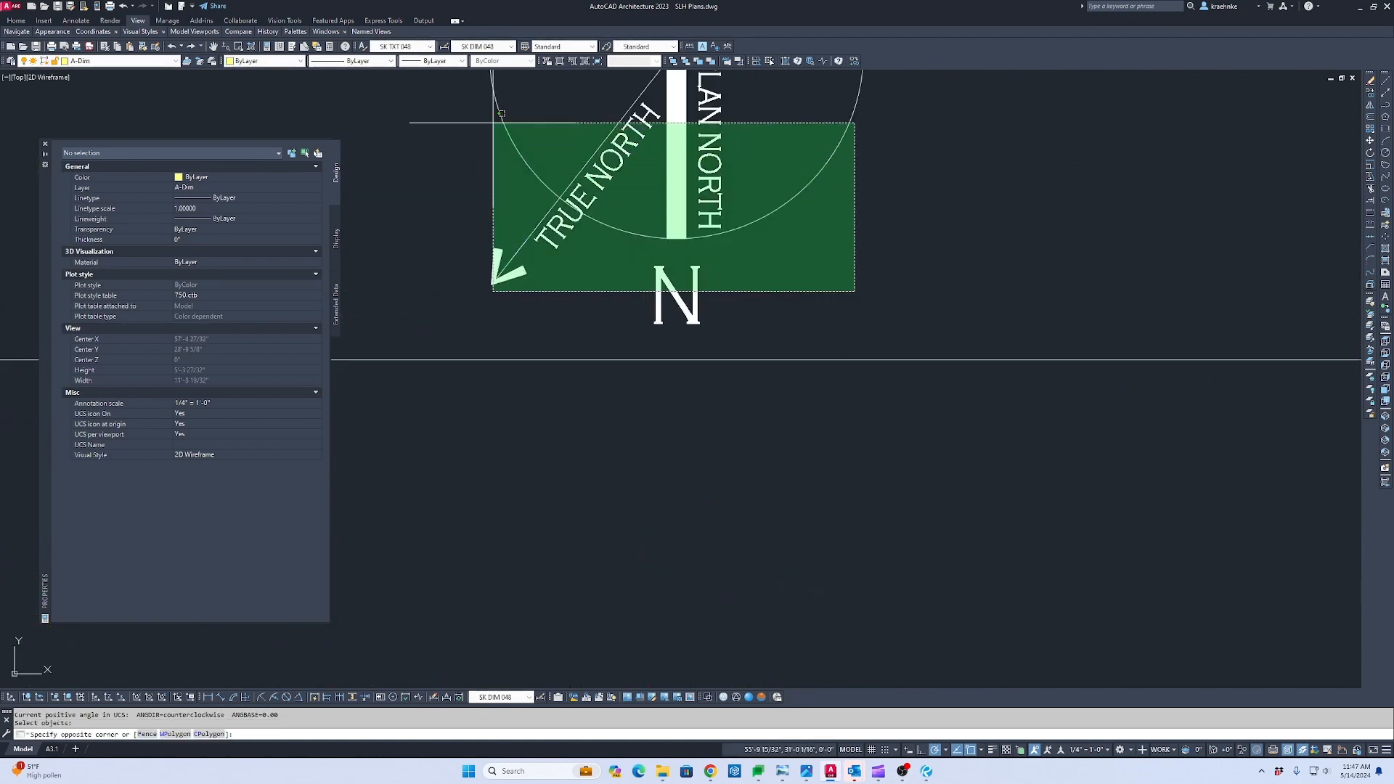
click(492, 121)
scroll(663, 228, down, 2)
middle_drag(663, 228, 684, 441)
scroll(684, 441, up, 2)
key(Return)
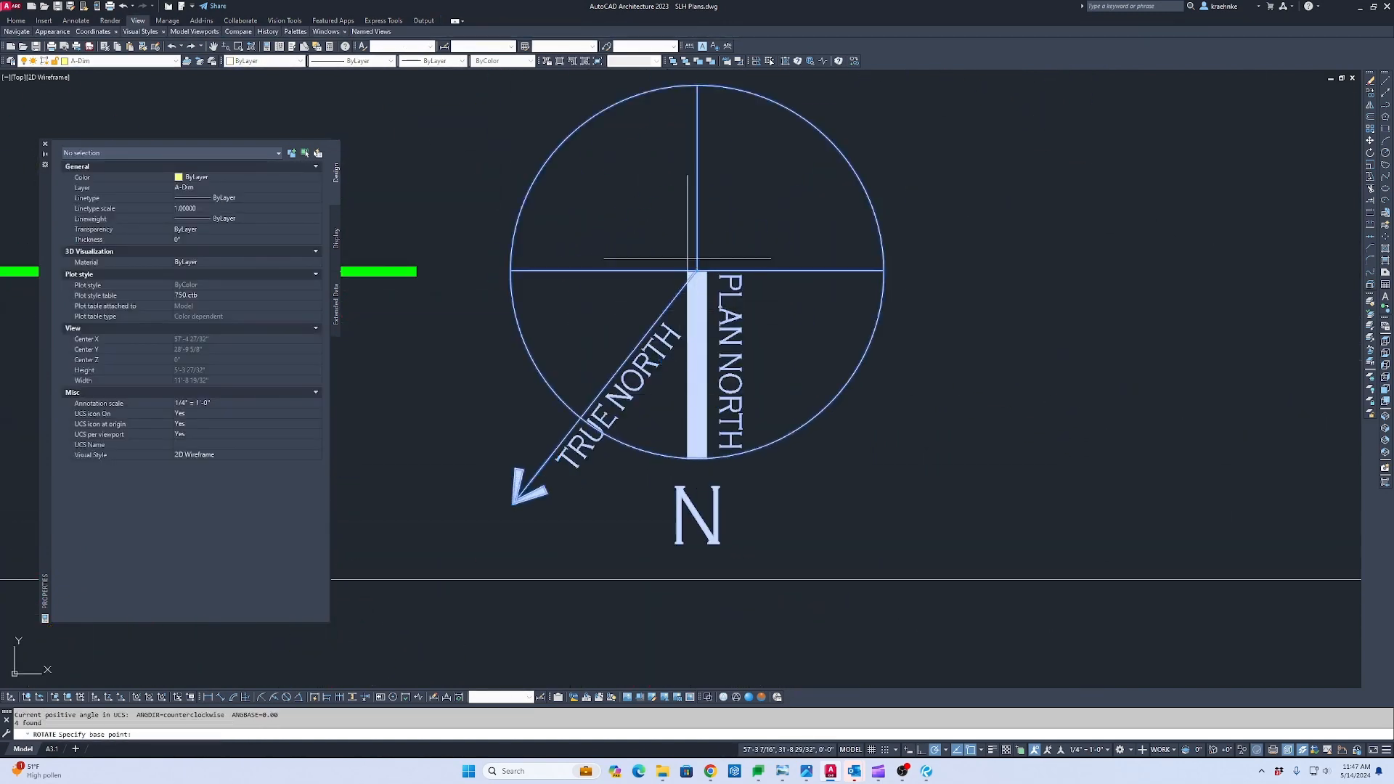
click(698, 256)
click(653, 272)
key(Return)
scroll(683, 296, down, 14)
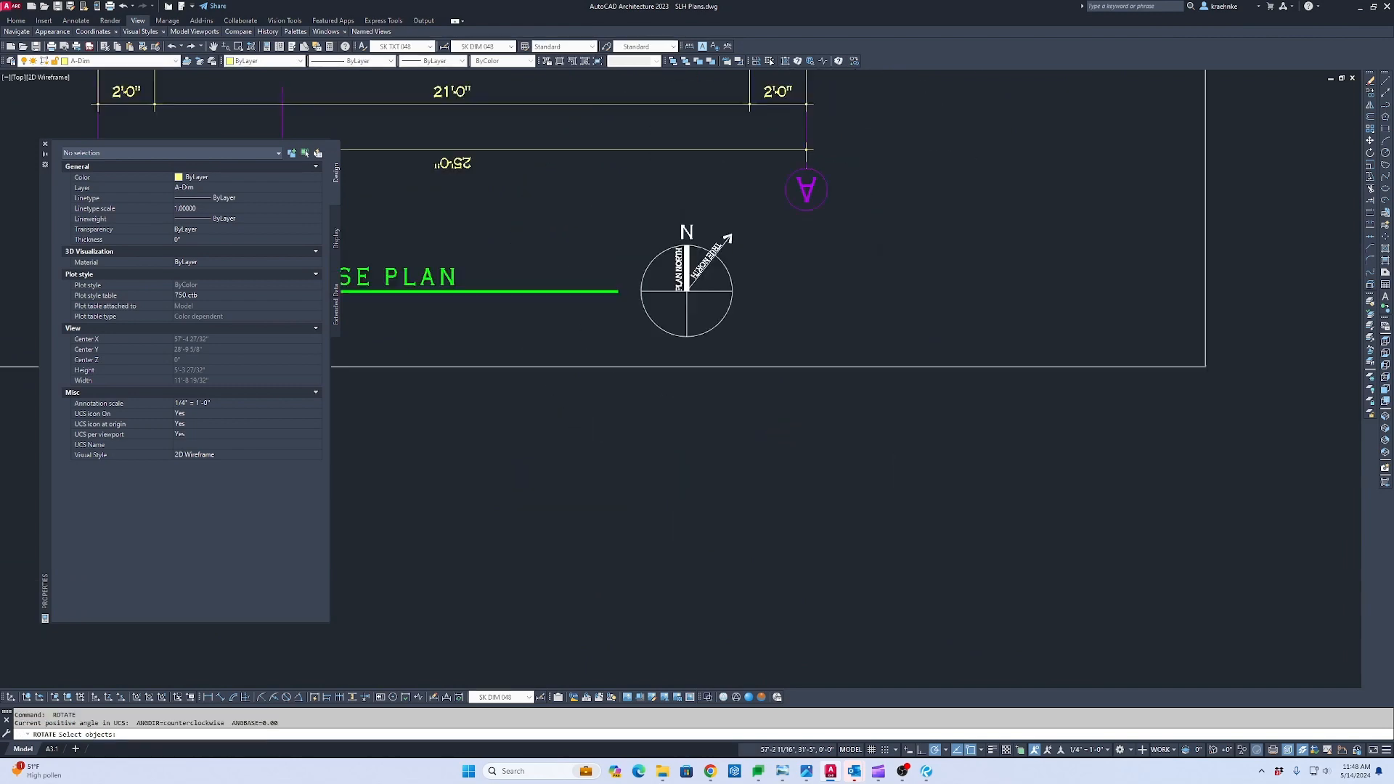
middle_drag(672, 548, 706, 328)
middle_drag(732, 474, 747, 131)
scroll(744, 453, up, 10)
click(791, 436)
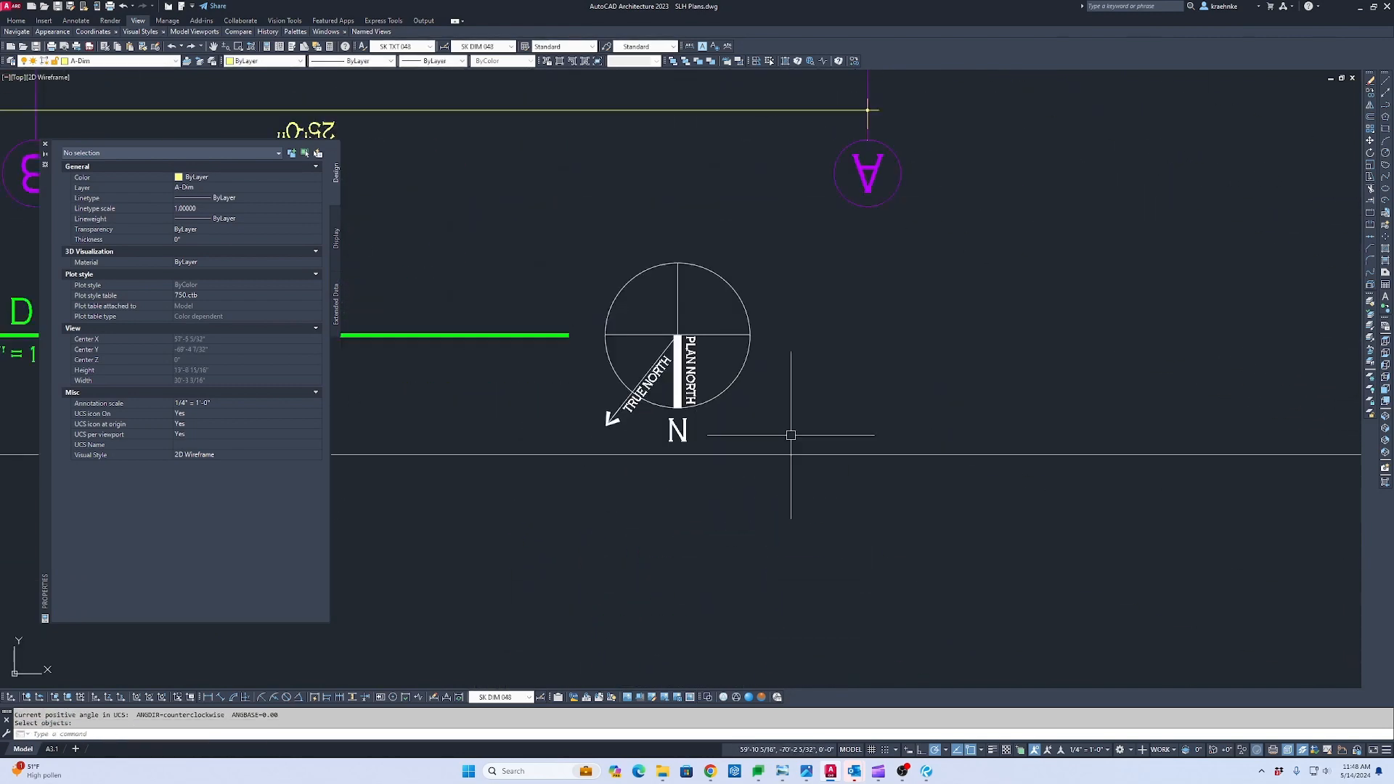
click(628, 314)
key(Return)
scroll(683, 327, up, 8)
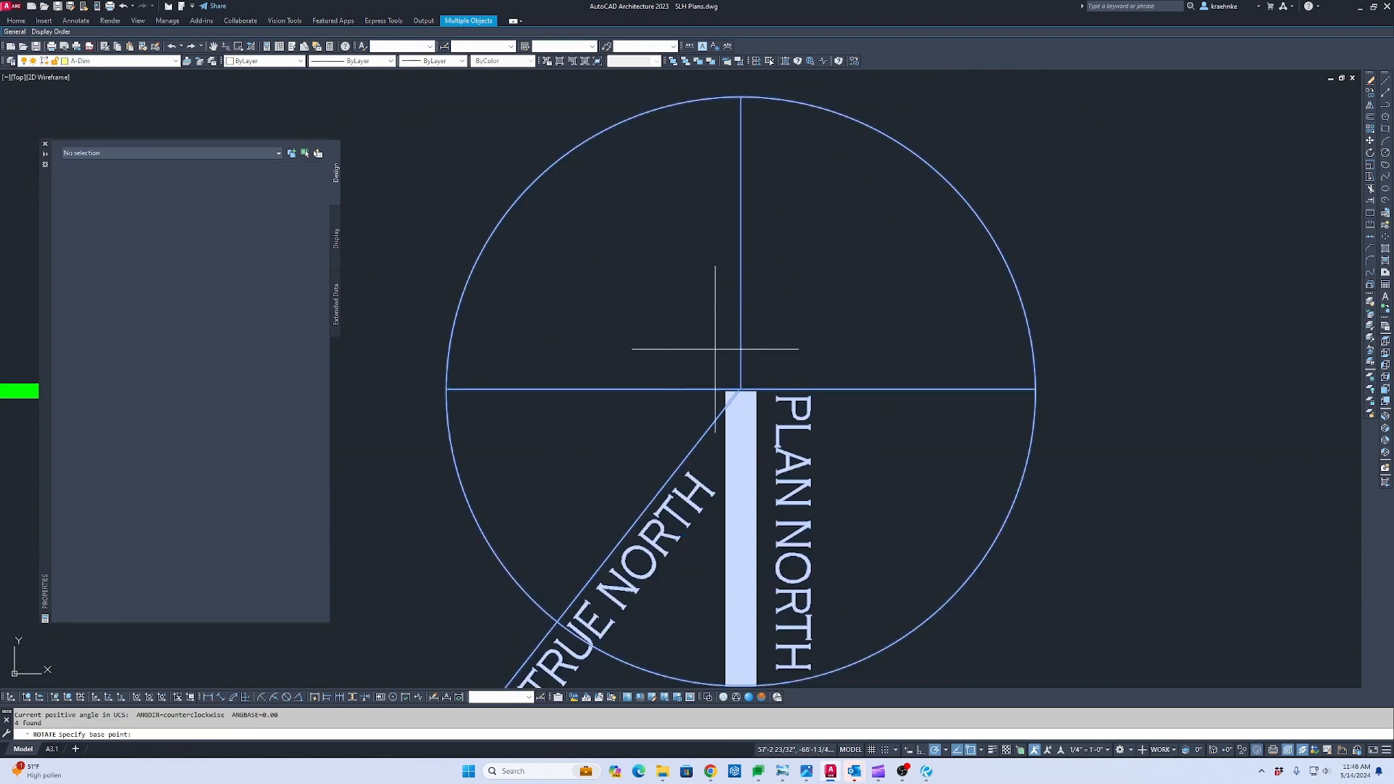
click(738, 390)
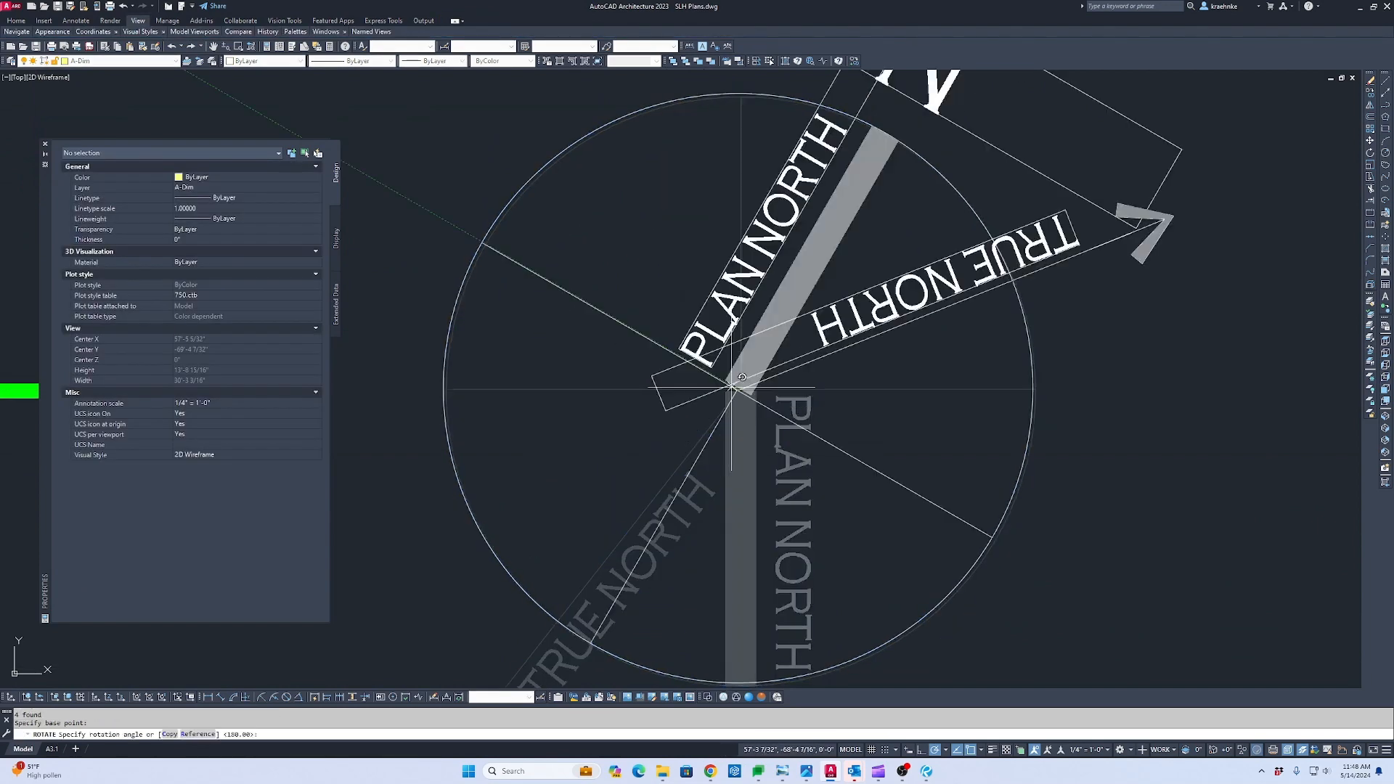
key(Escape)
Rotate the foundation plan's north arrow symbol 180 degrees about the centre of its circle.
click(1046, 648)
click(590, 413)
scroll(753, 403, up, 4)
key(Return)
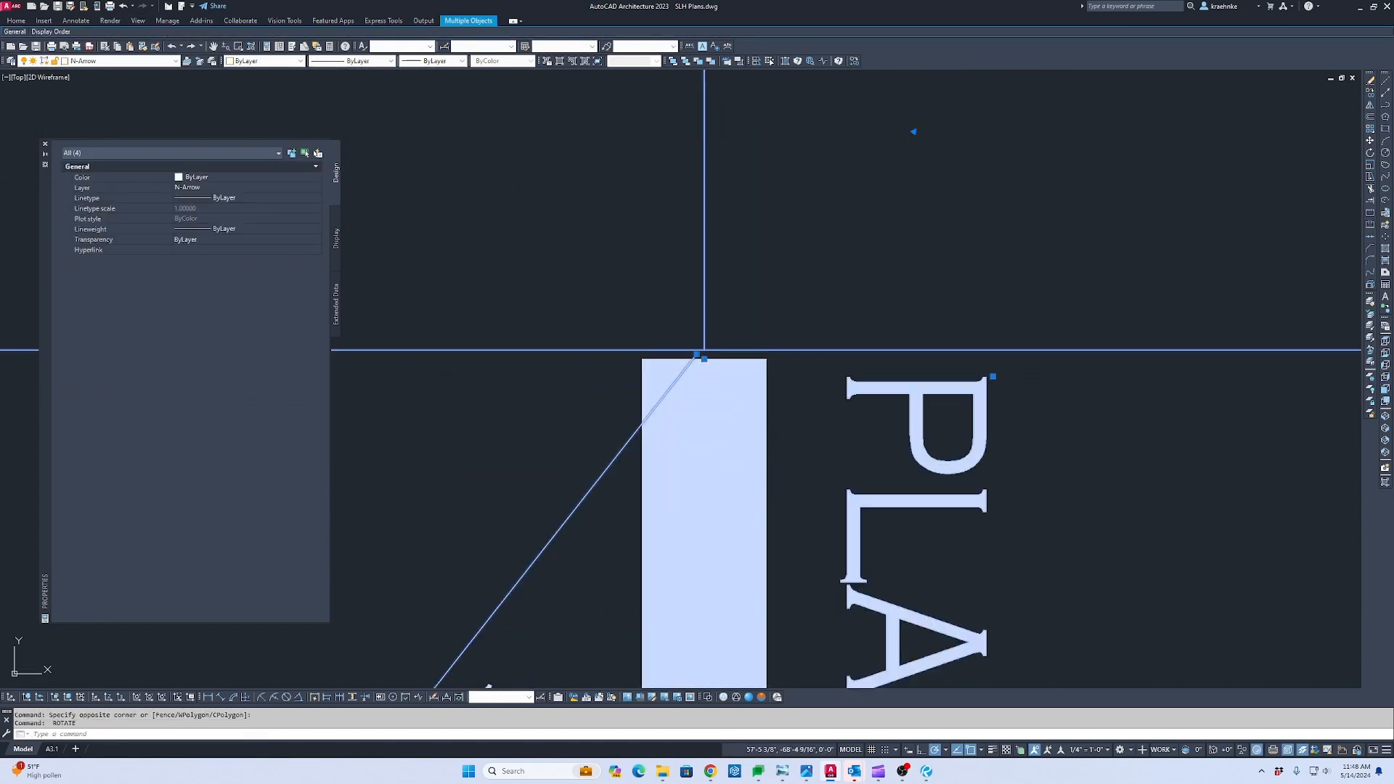
click(703, 342)
scroll(704, 342, down, 4)
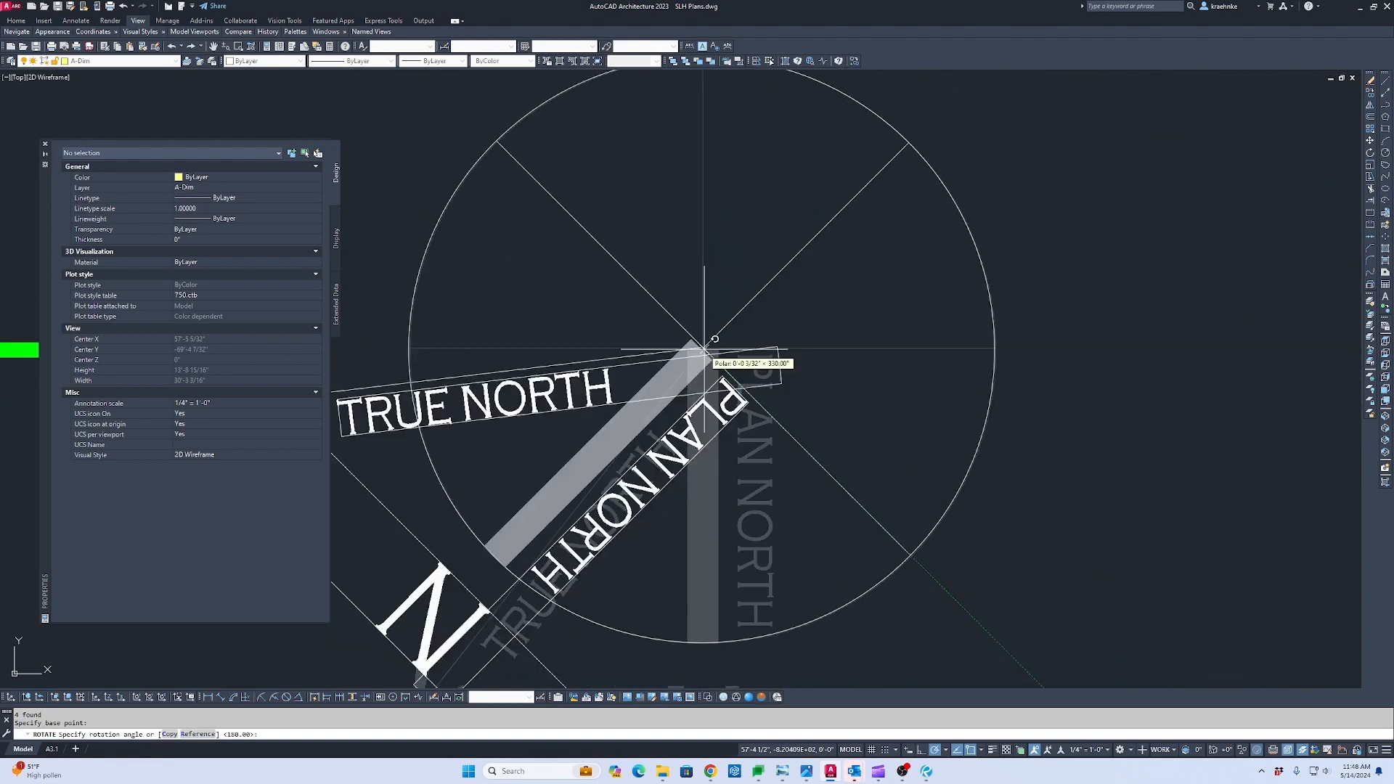
click(660, 347)
Erase the true-north arrow and its TRUE NORTH label from the pool house plan's north symbol.
key(Return)
scroll(660, 352, down, 6)
scroll(748, 372, up, 8)
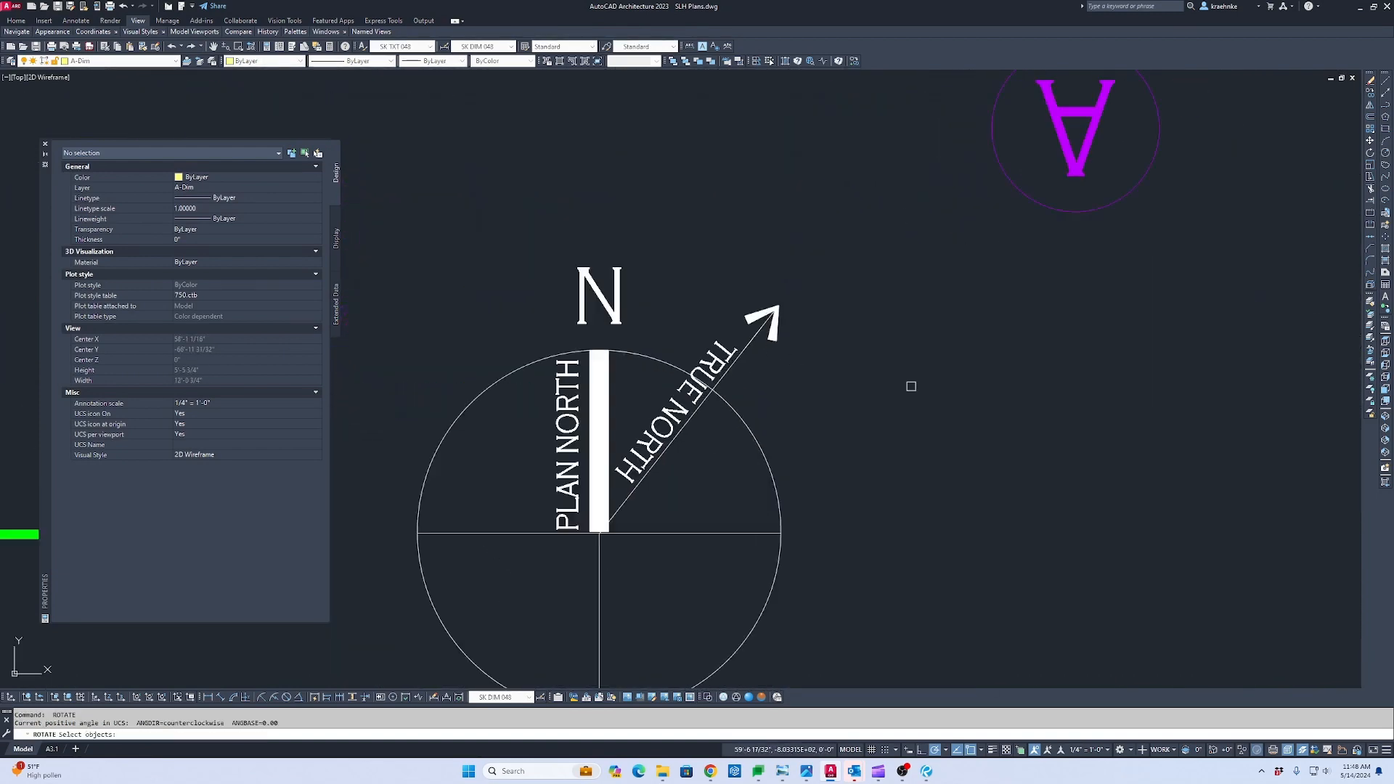
scroll(760, 376, down, 8)
scroll(778, 145, up, 10)
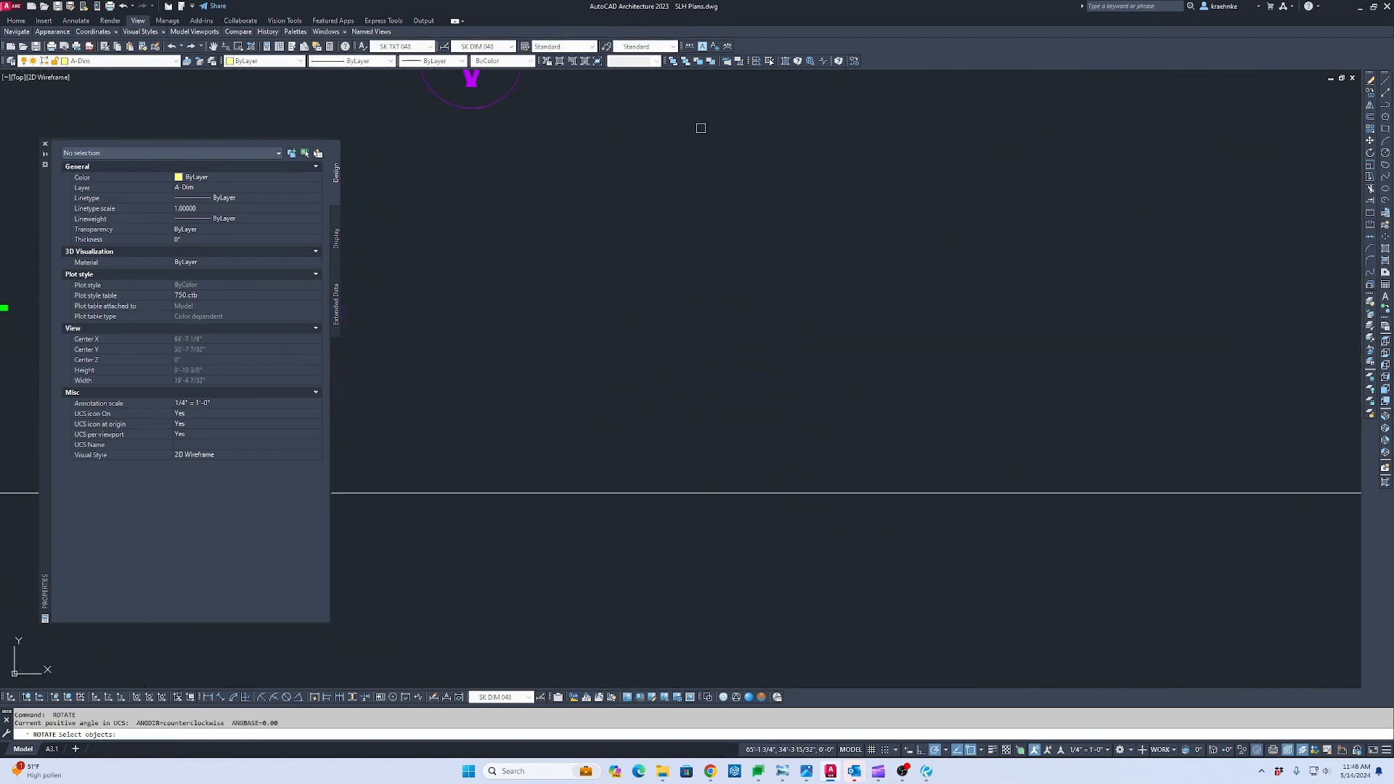
scroll(772, 385, down, 2)
scroll(763, 271, down, 6)
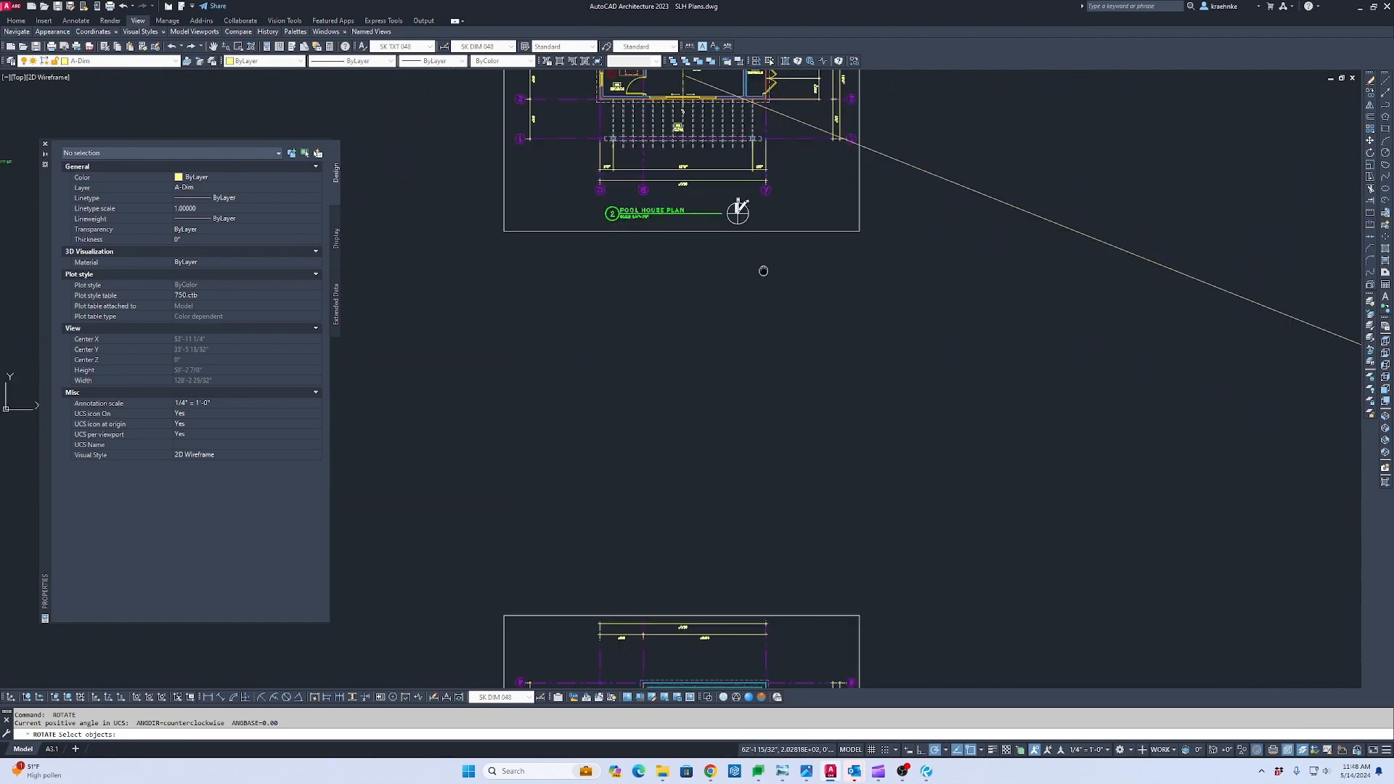
middle_drag(762, 271, 798, 533)
scroll(764, 437, up, 10)
key(Escape)
click(962, 576)
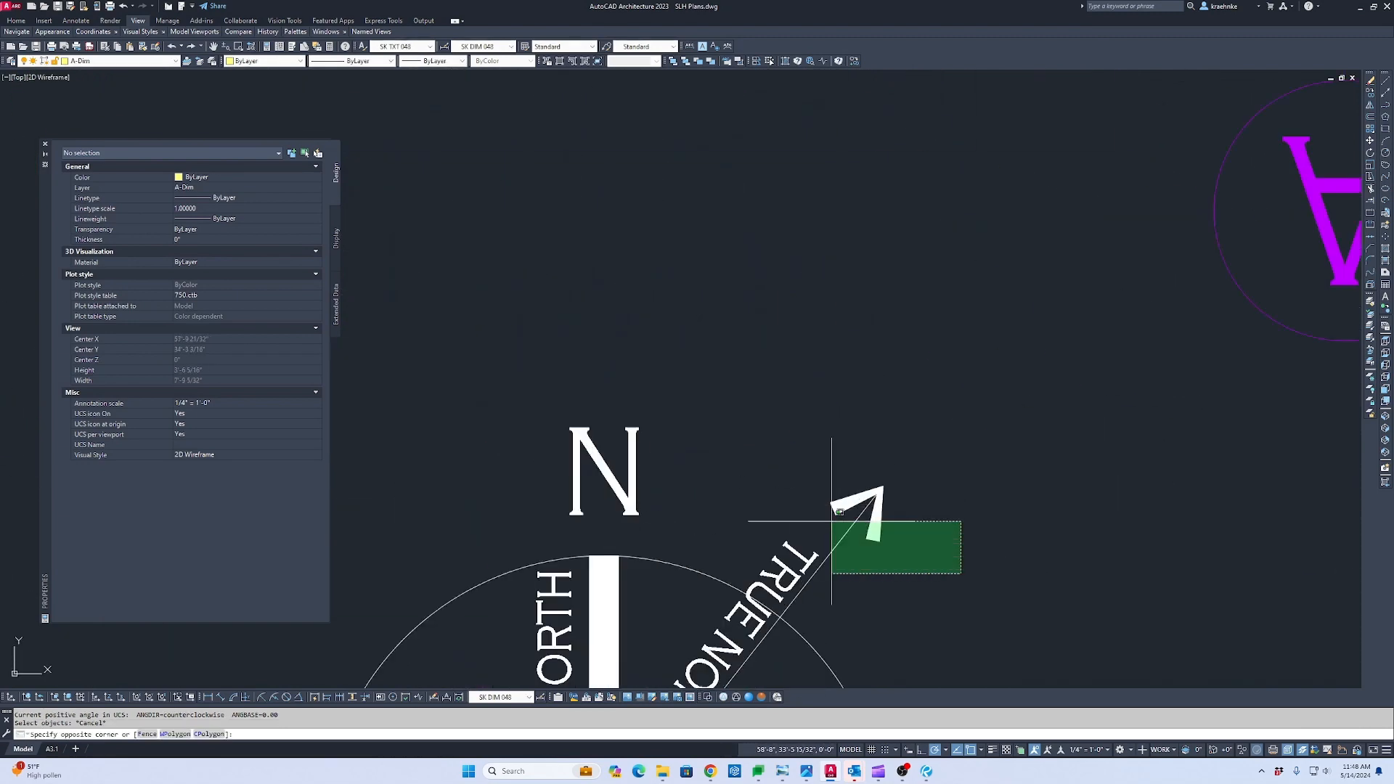
click(827, 506)
click(863, 554)
click(778, 491)
key(Delete)
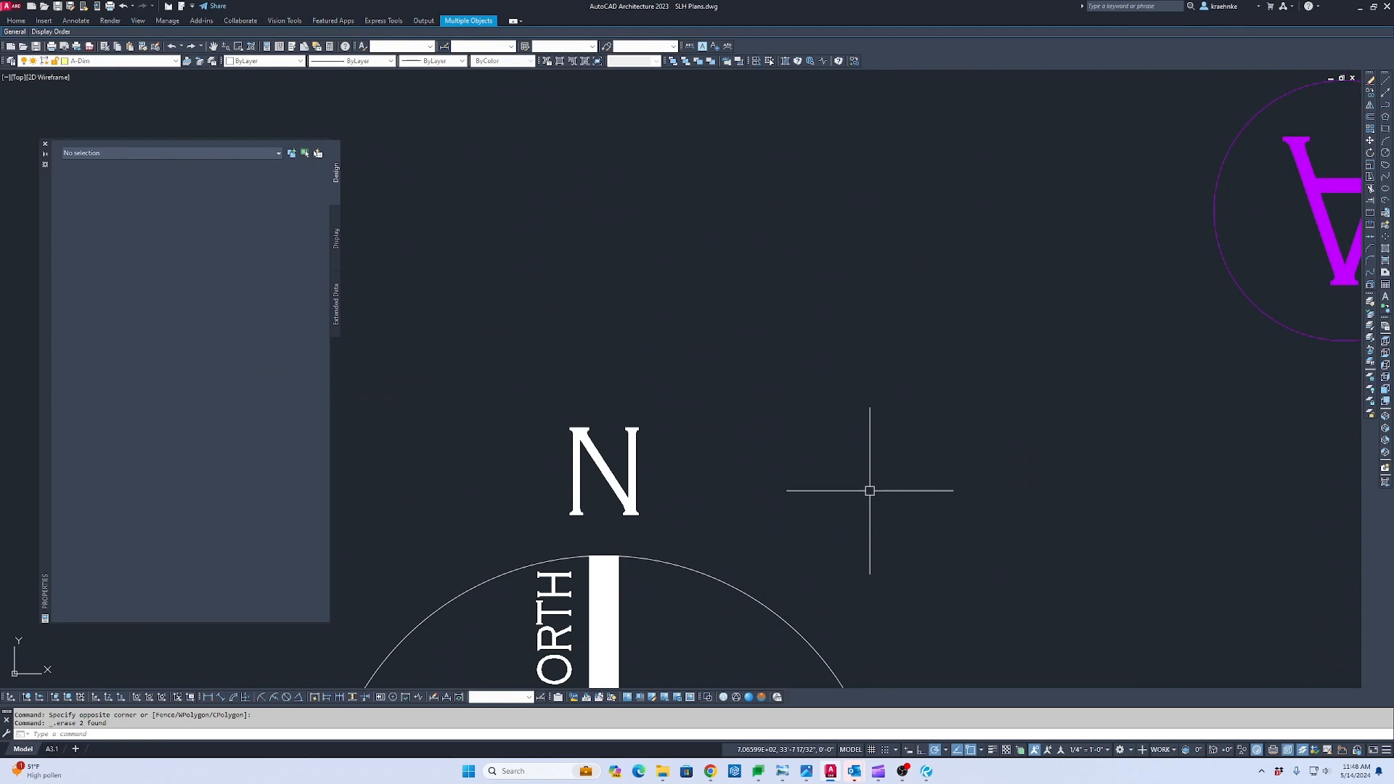
Erase the true-north arrow and its TRUE NORTH label from the roof plan's north symbol.
scroll(870, 491, down, 10)
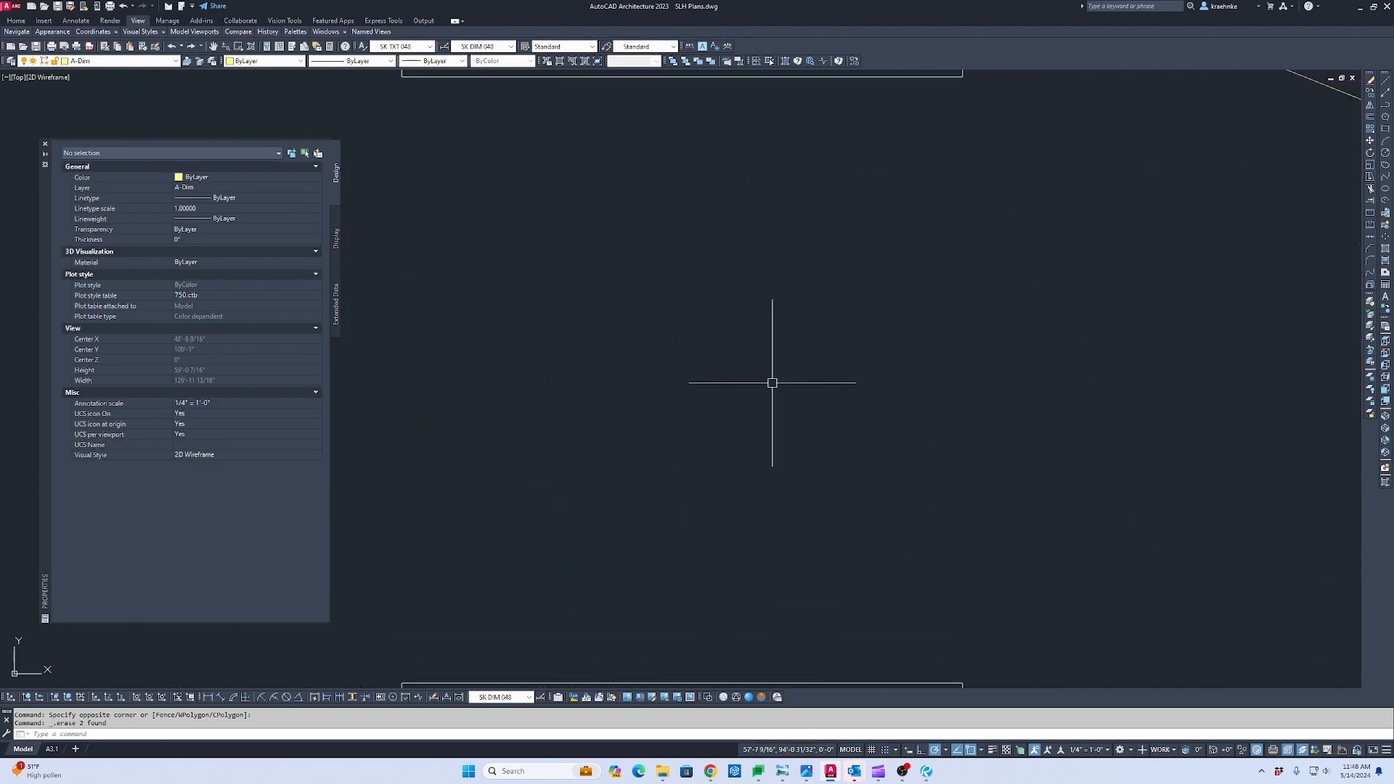
scroll(772, 383, up, 10)
click(761, 194)
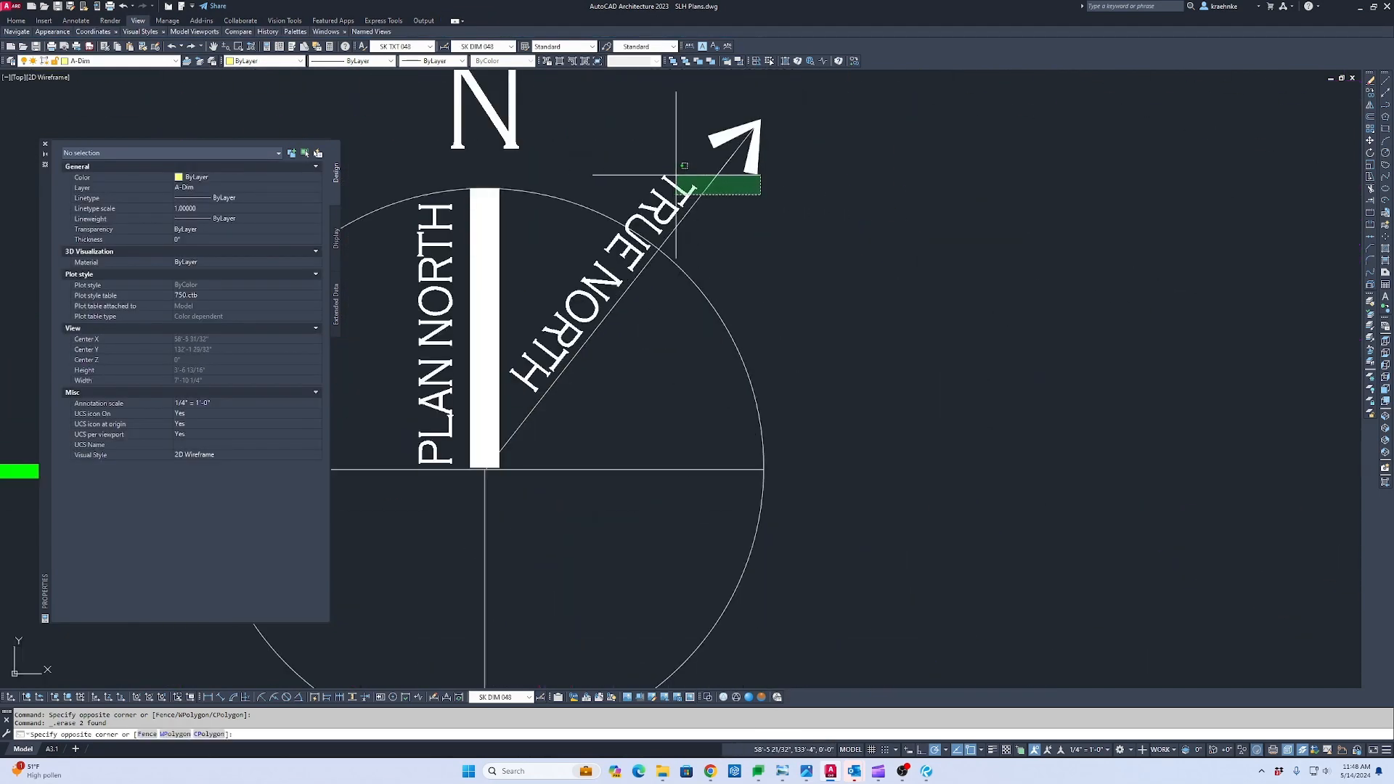
click(684, 167)
key(Delete)
Rotate the foundation plan's TRUE NORTH label 180 degrees about a point just outside the arrow line so it reads upright.
scroll(803, 234, down, 10)
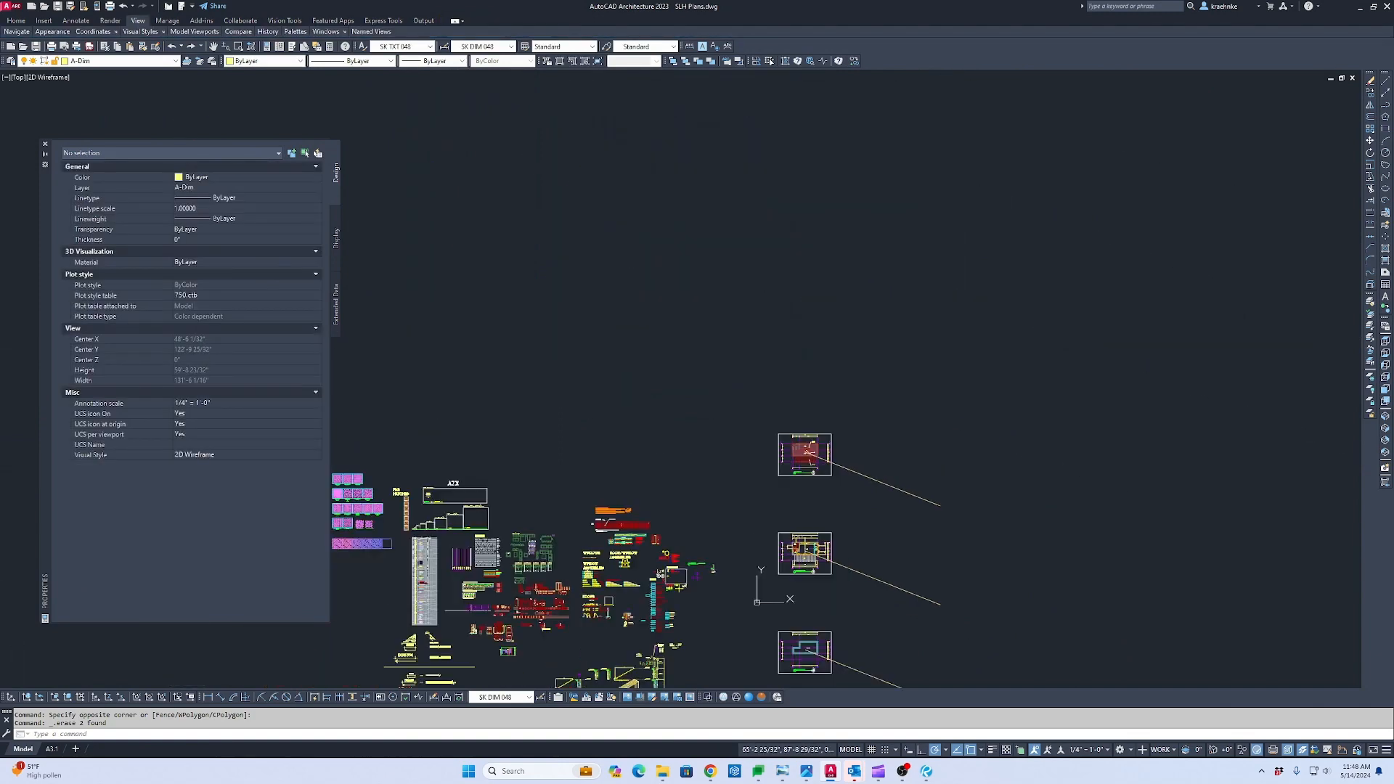
scroll(951, 348, up, 10)
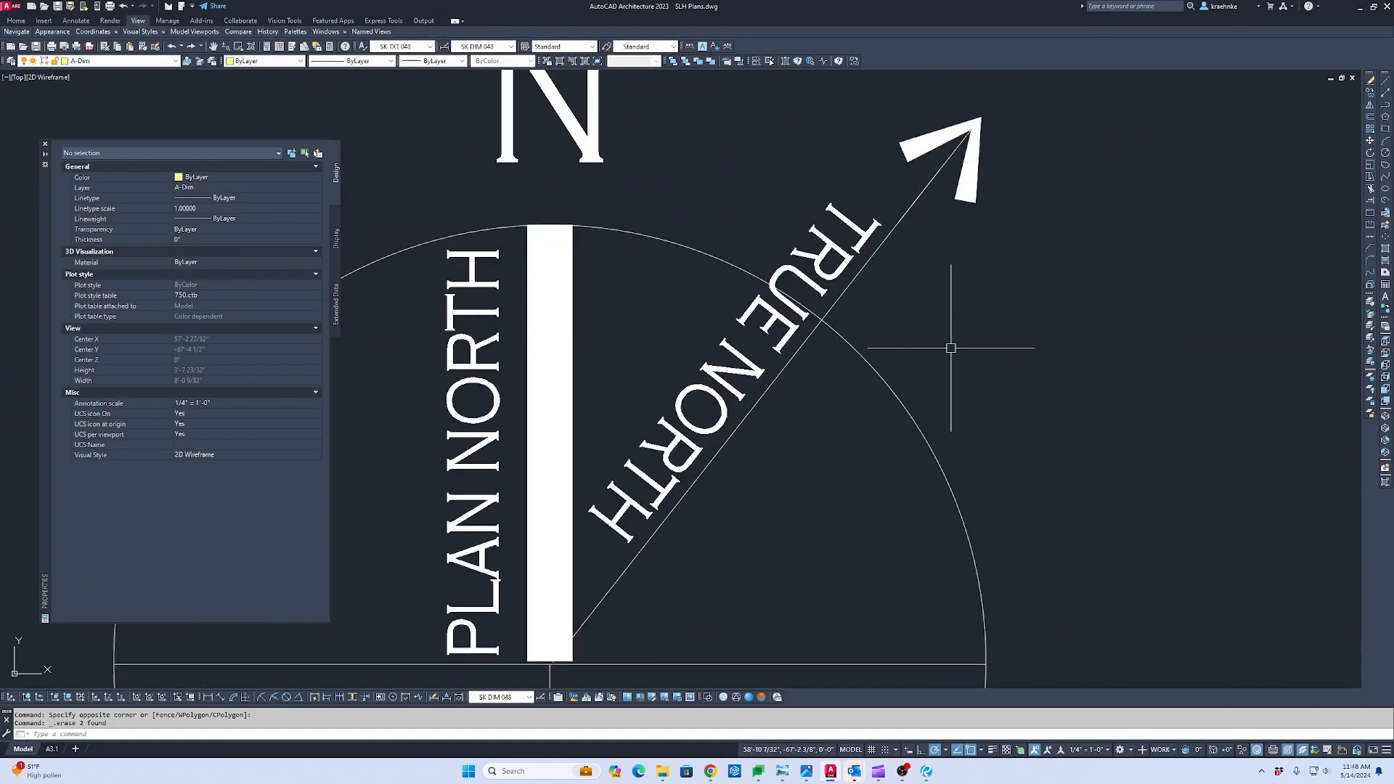
click(864, 245)
text(ro)
key(Return)
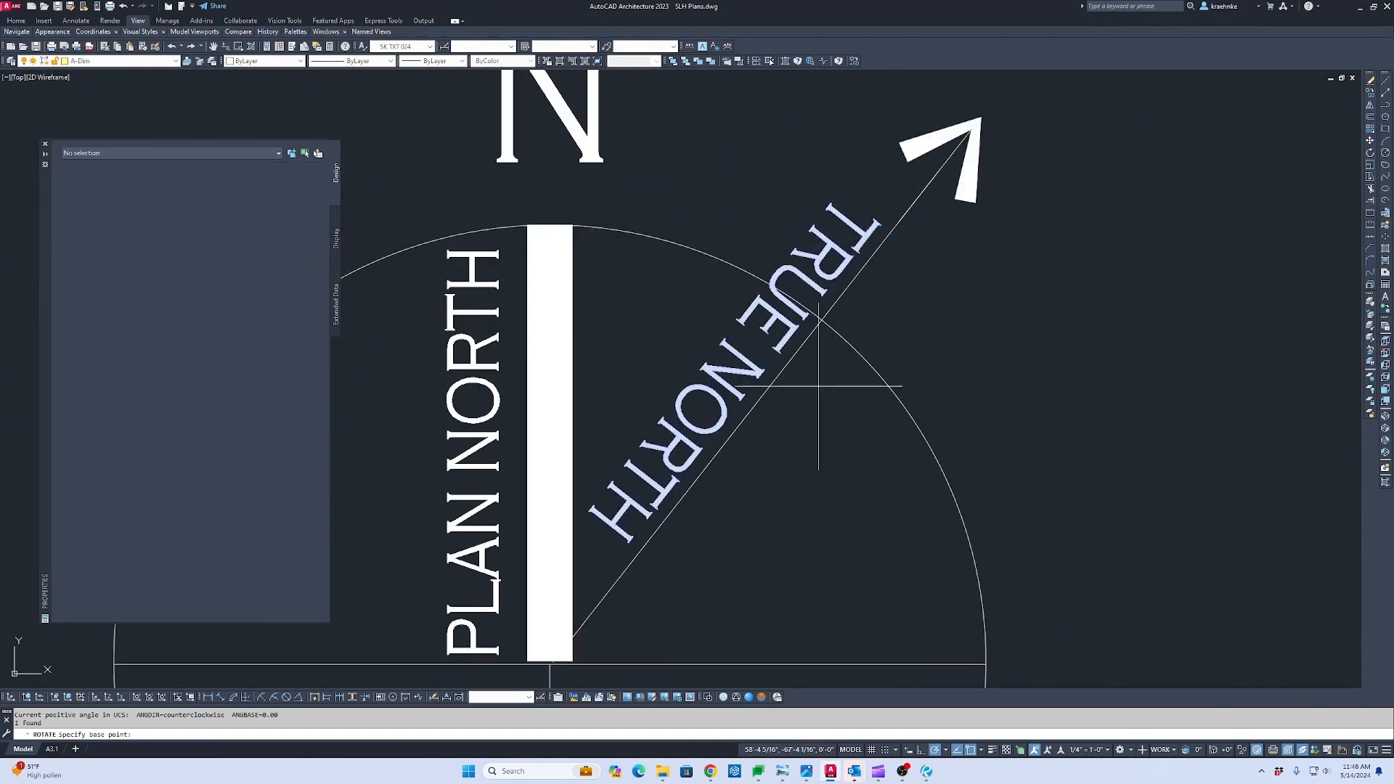
click(819, 388)
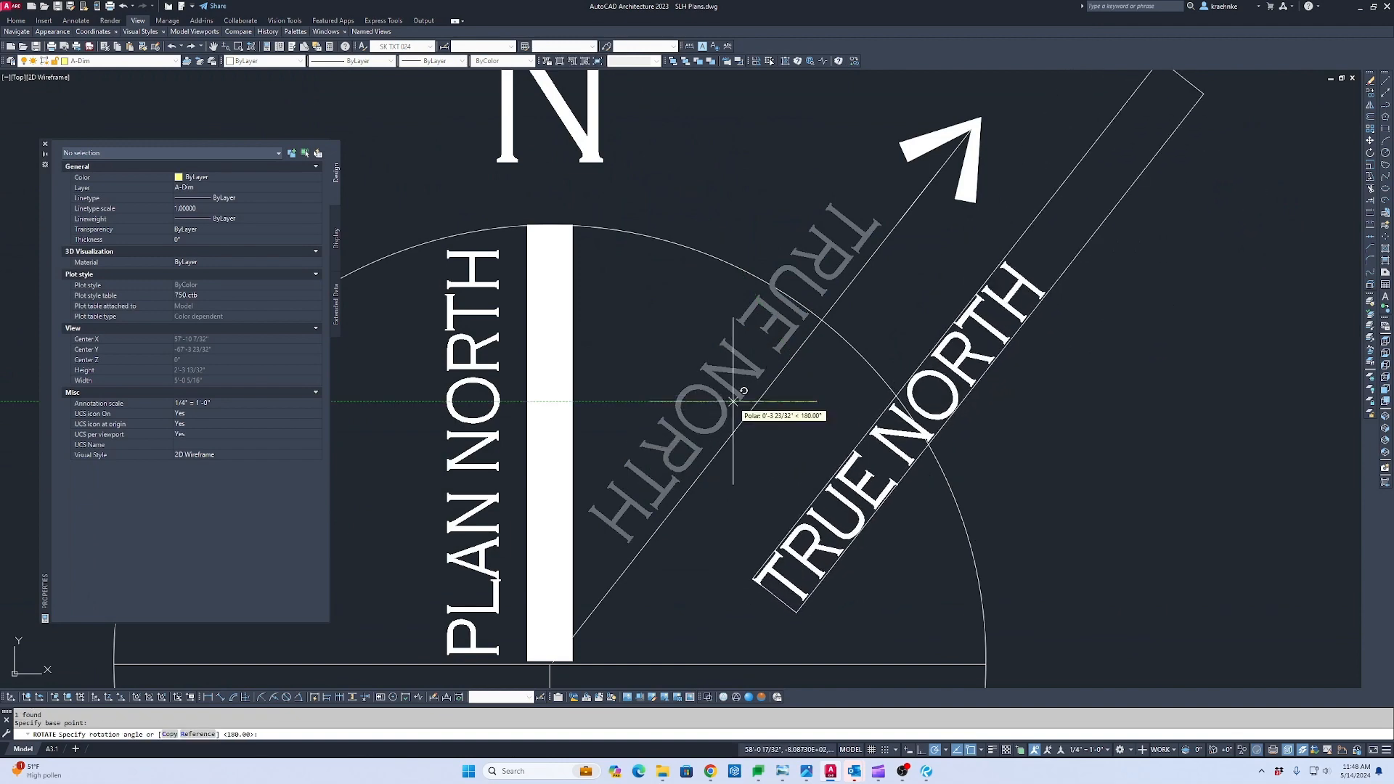
key(Escape)
key(Return)
Move the foundation plan's TRUE NORTH label close alongside the true-north arrow line.
scroll(862, 446, down, 5)
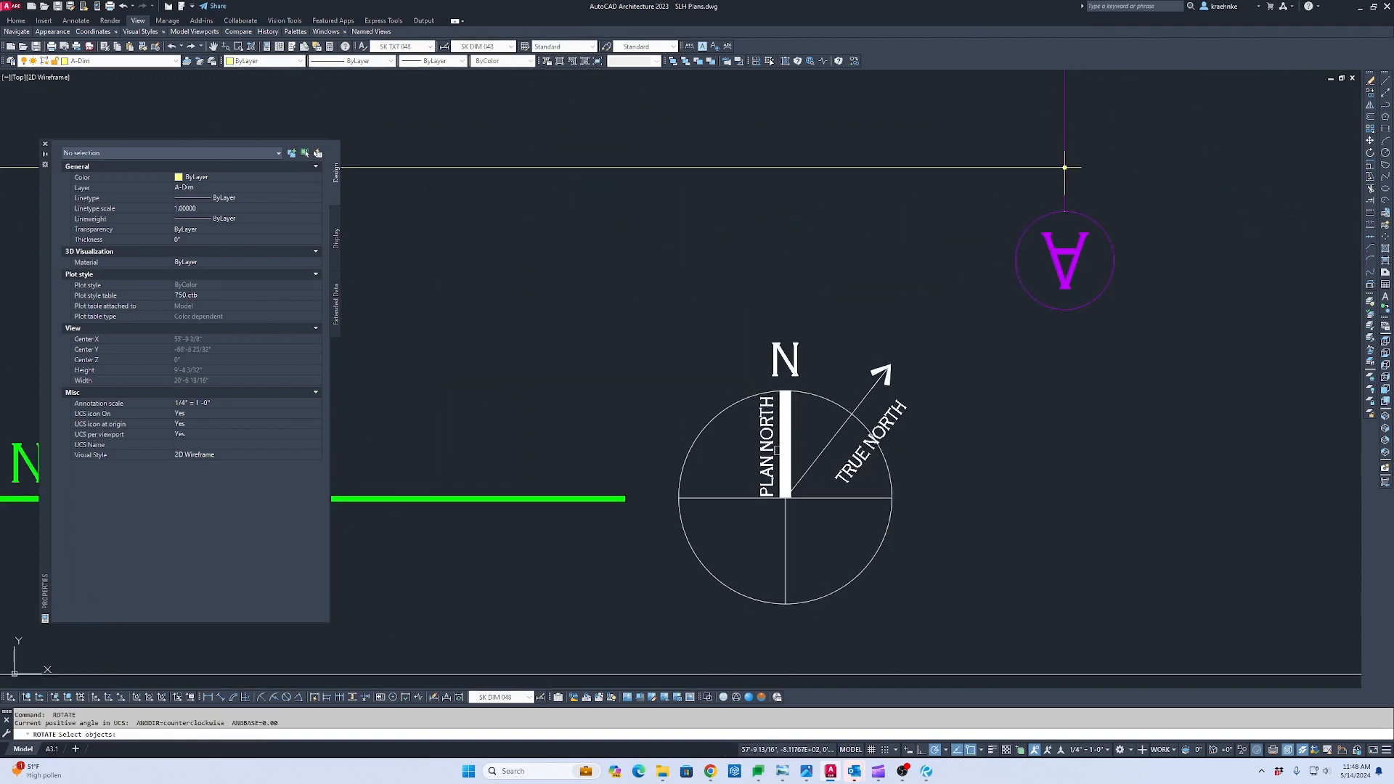
scroll(817, 394, down, 2)
scroll(869, 418, up, 8)
key(Escape)
click(911, 411)
click(835, 322)
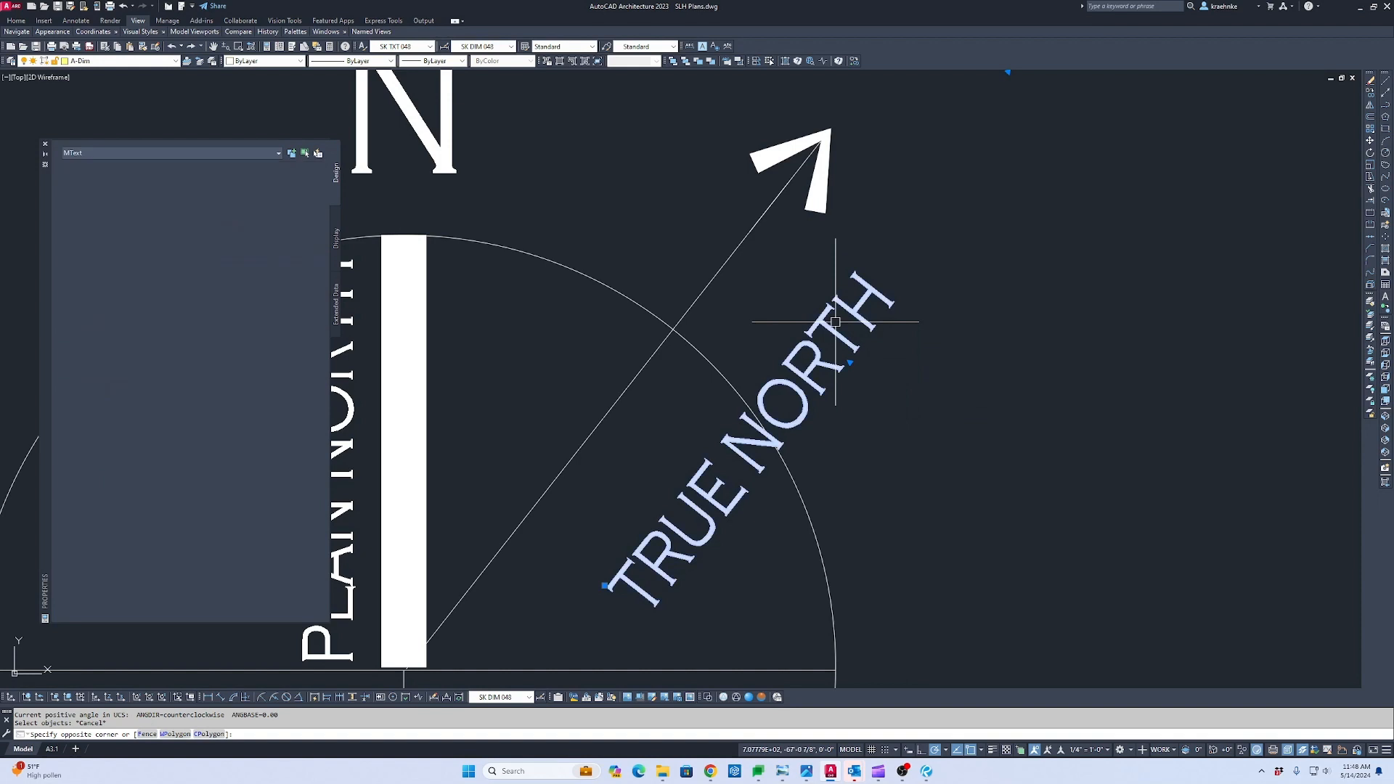
click(605, 585)
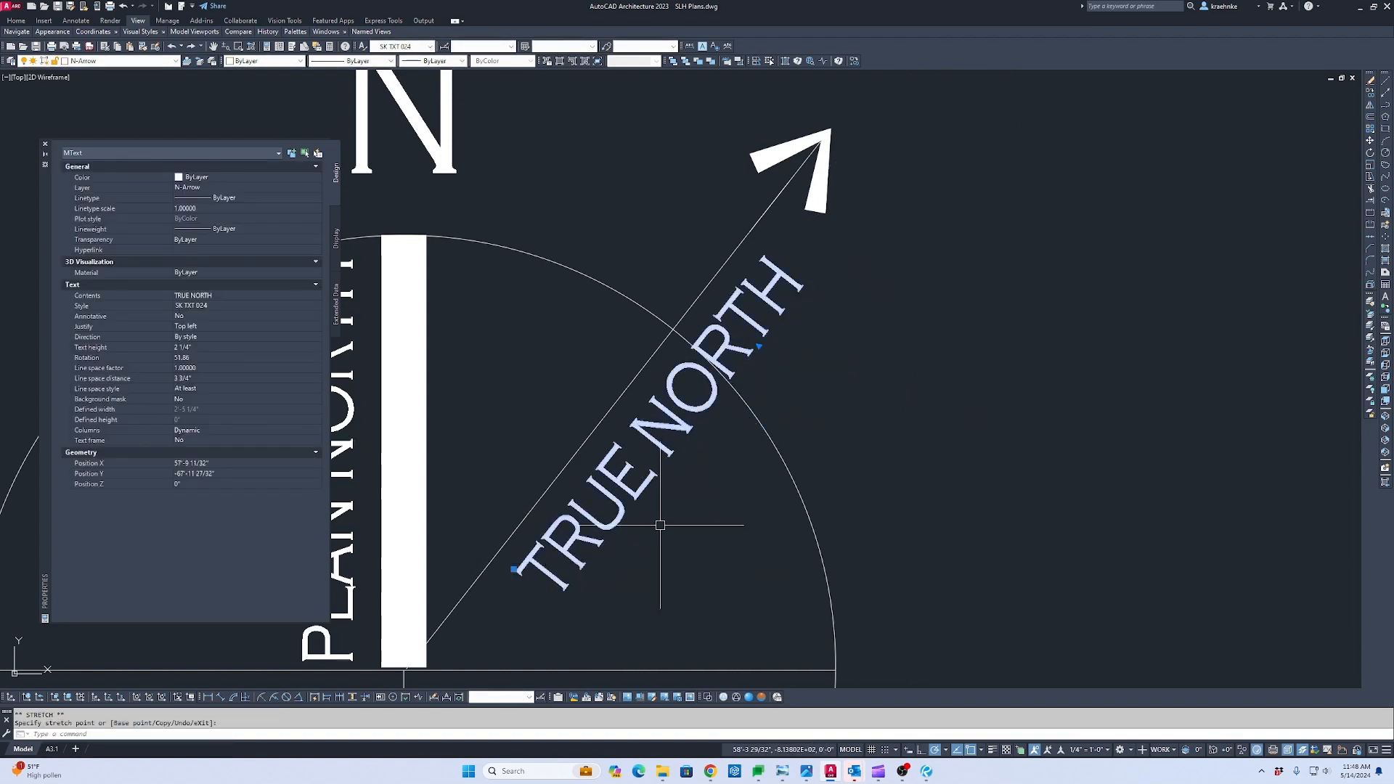
key(Escape)
Copy the foundation plan's true-north arrow and TRUE NORTH label 1200 straight up onto the pool house plan's north symbol.
scroll(872, 366, down, 5)
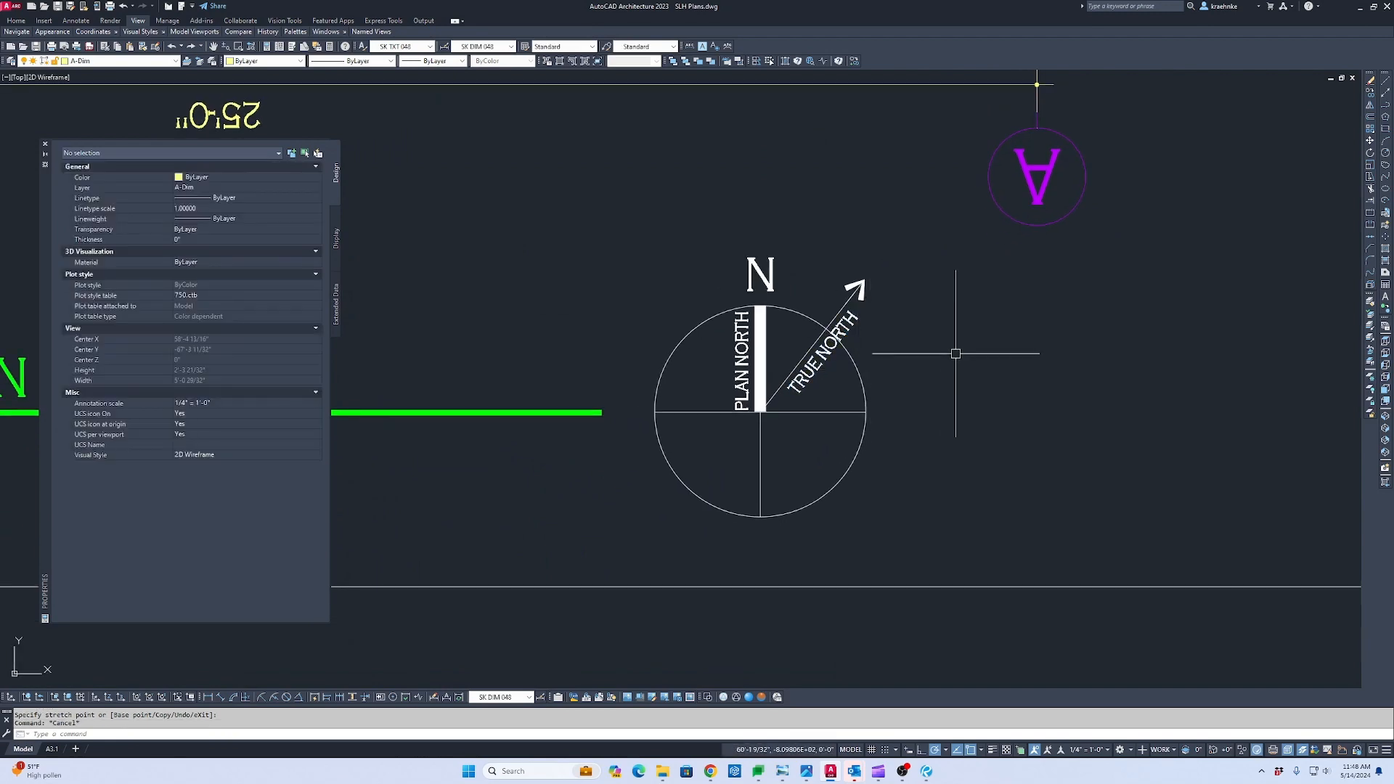
click(887, 320)
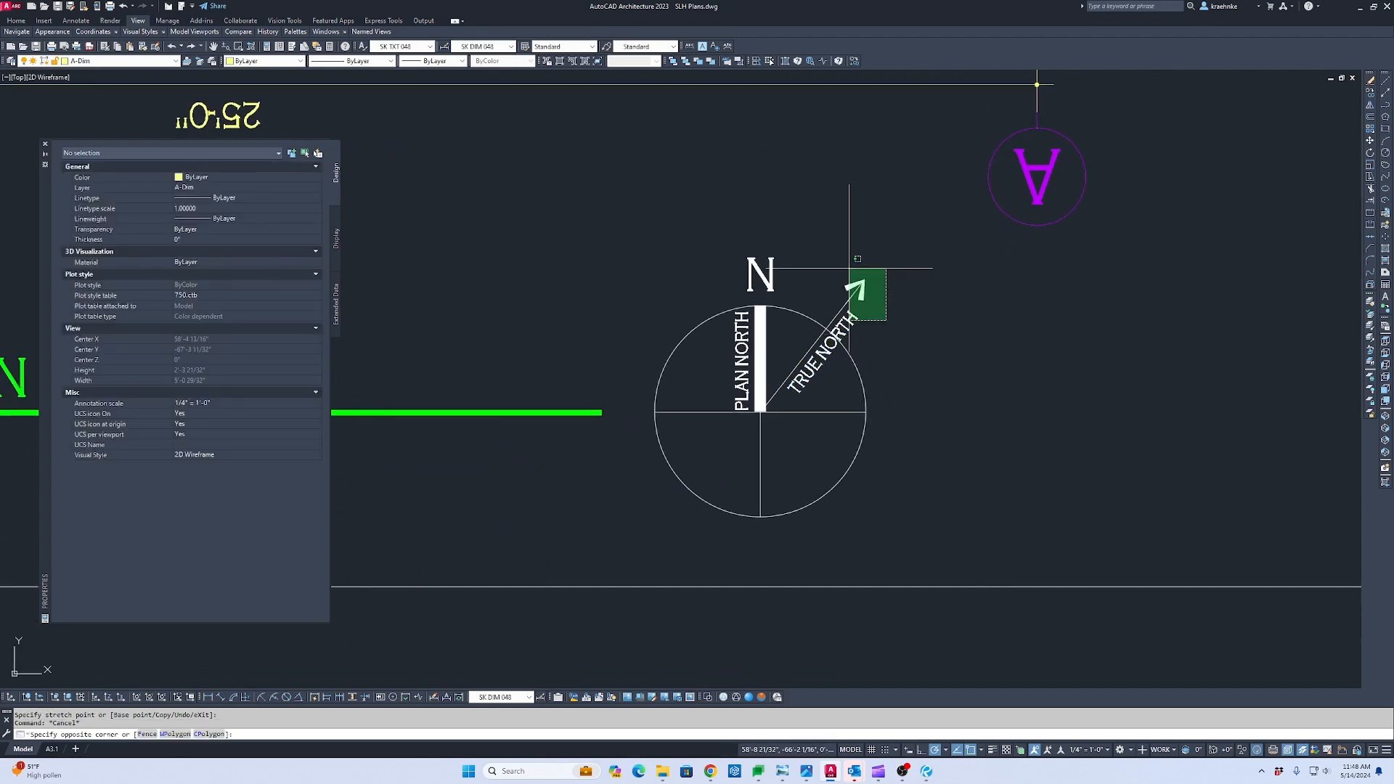
click(842, 263)
scroll(987, 162, down, 10)
scroll(932, 509, up, 8)
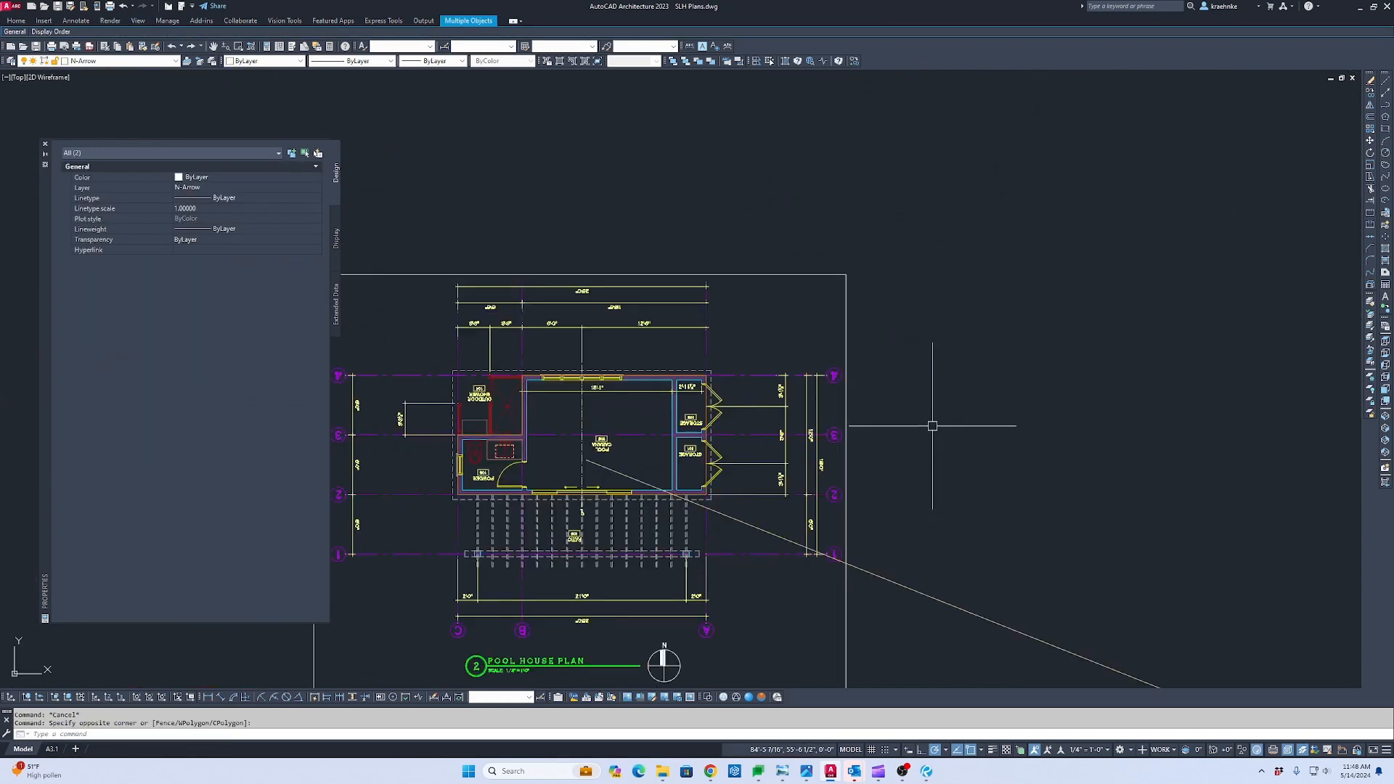
text(co)
key(space)
click(942, 487)
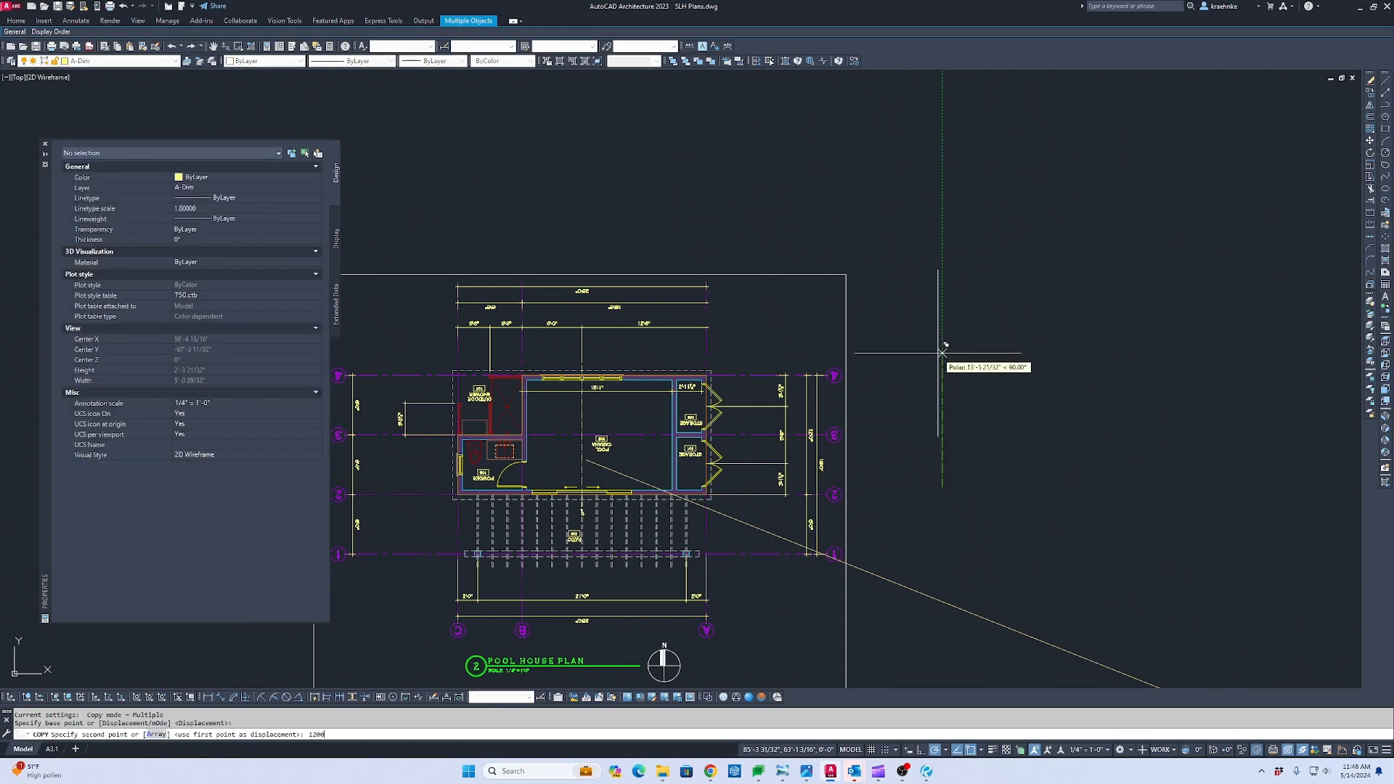
key(Return)
Place a second copy of the true-north arrow and label 2400 straight up on the roof plan's north symbol.
scroll(912, 338, down, 2)
middle_drag(912, 349, 869, 594)
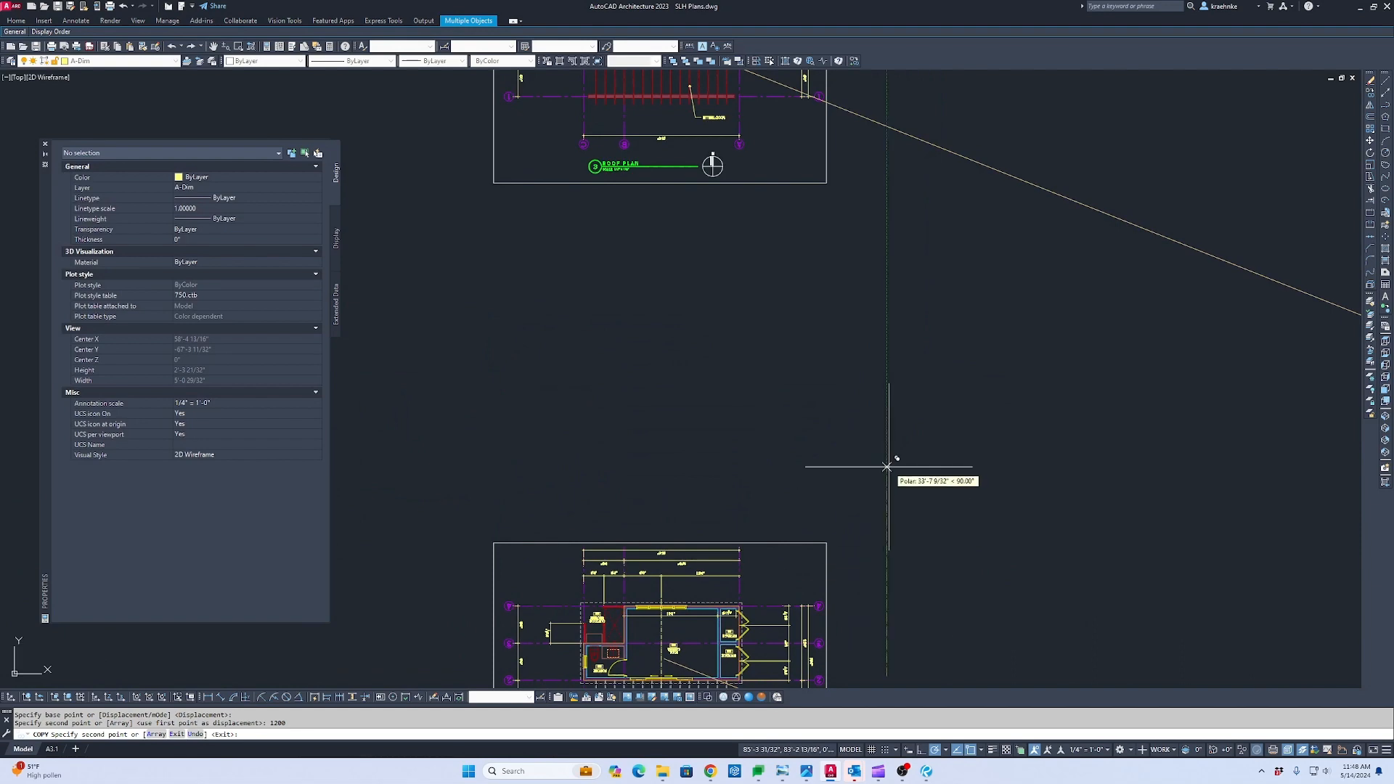
text(2400)
key(Return)
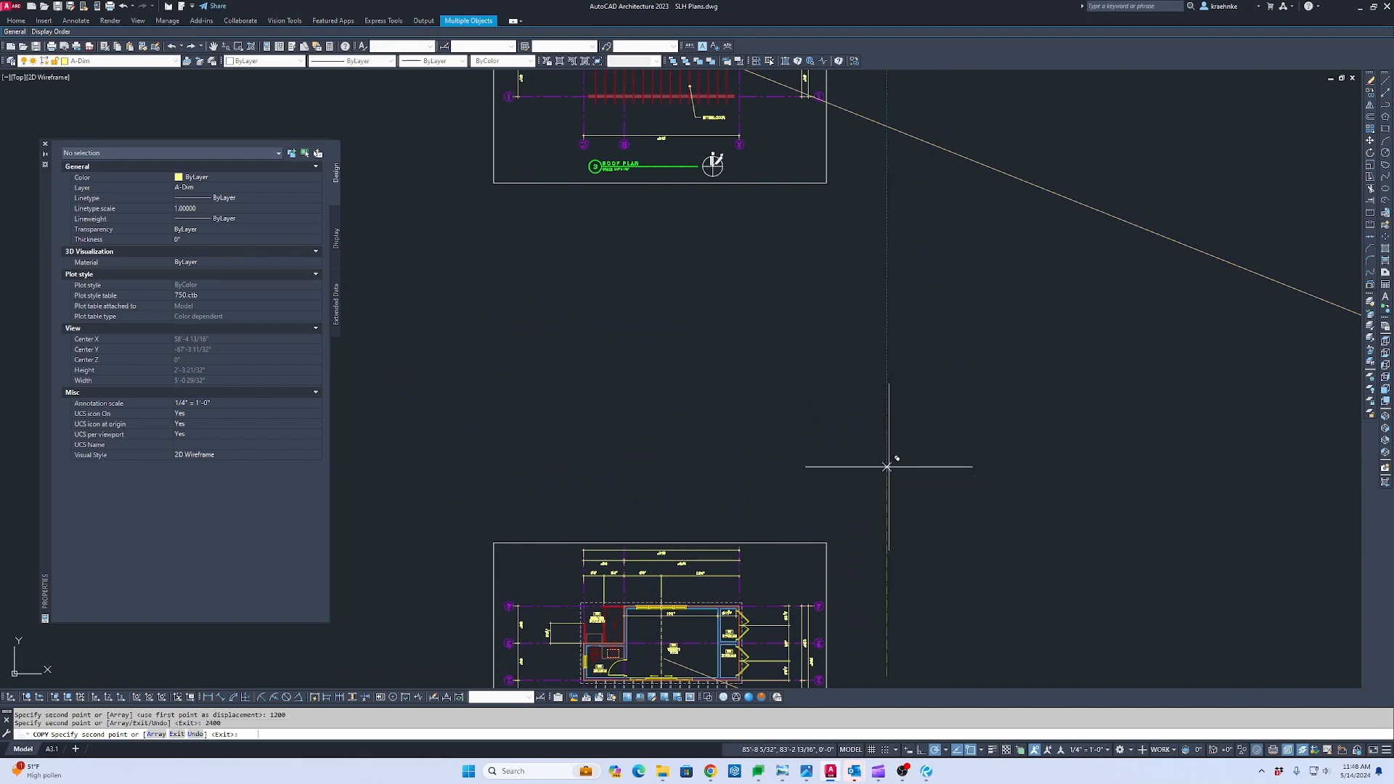
key(Escape)
Erase the three long diagonal reference polylines running out of the foundation, pool house and roof plans.
scroll(882, 478, down, 2)
middle_drag(865, 511, 833, 274)
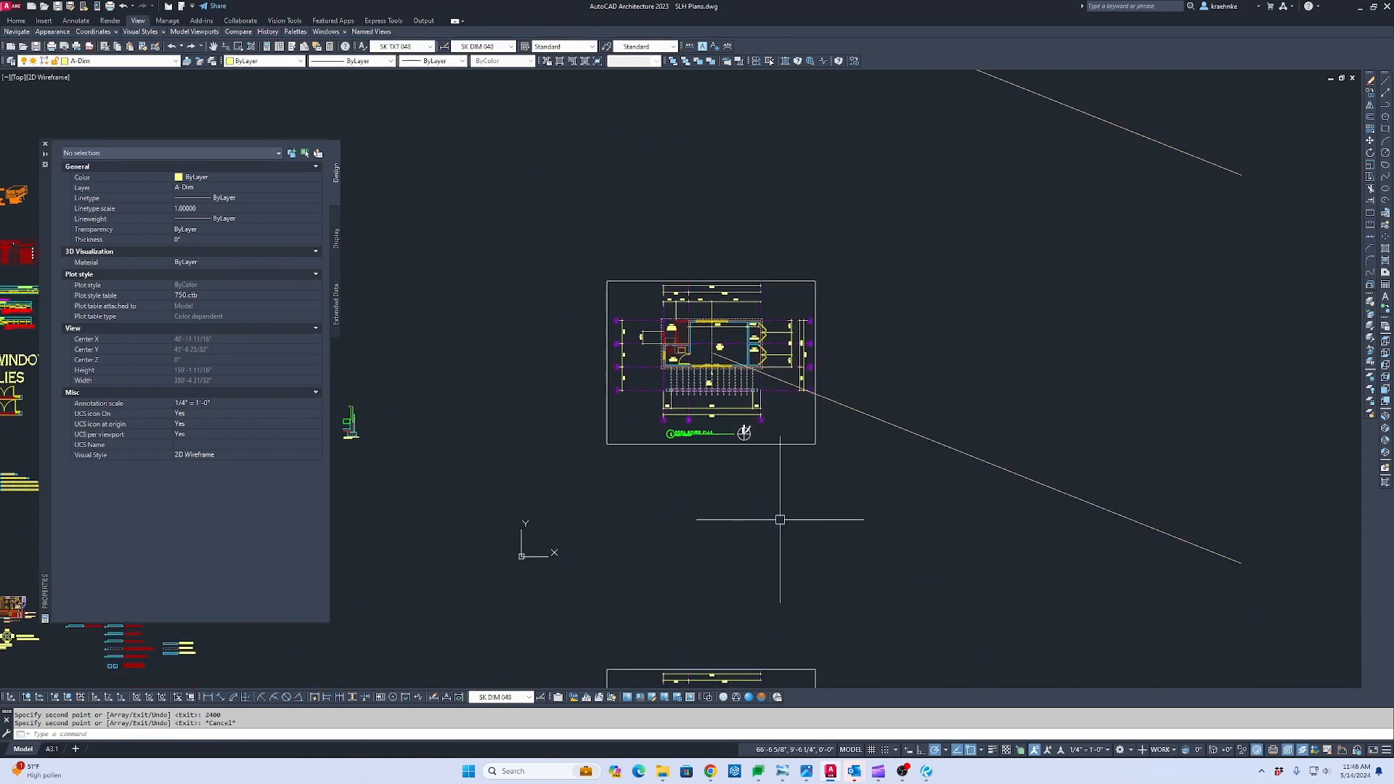
scroll(751, 538, down, 4)
scroll(772, 427, up, 2)
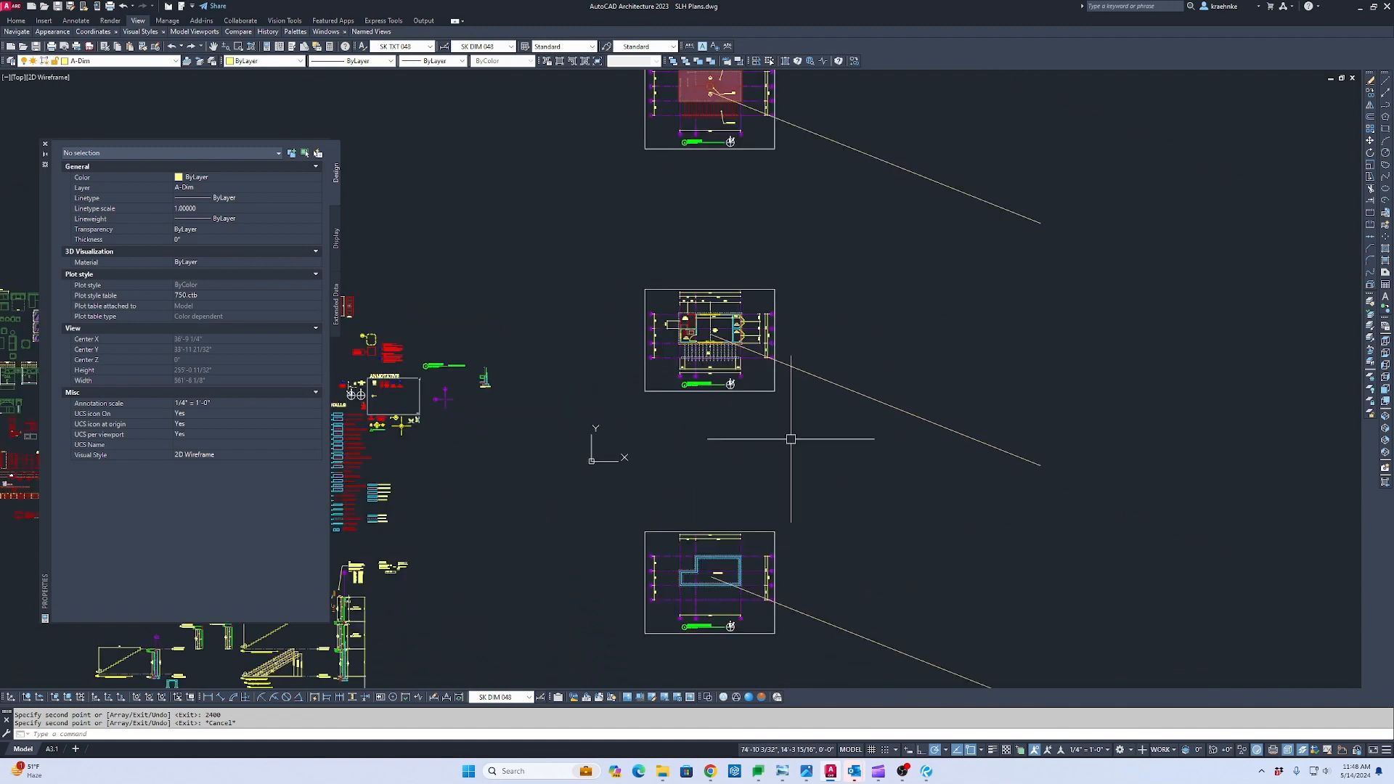
click(861, 657)
click(817, 117)
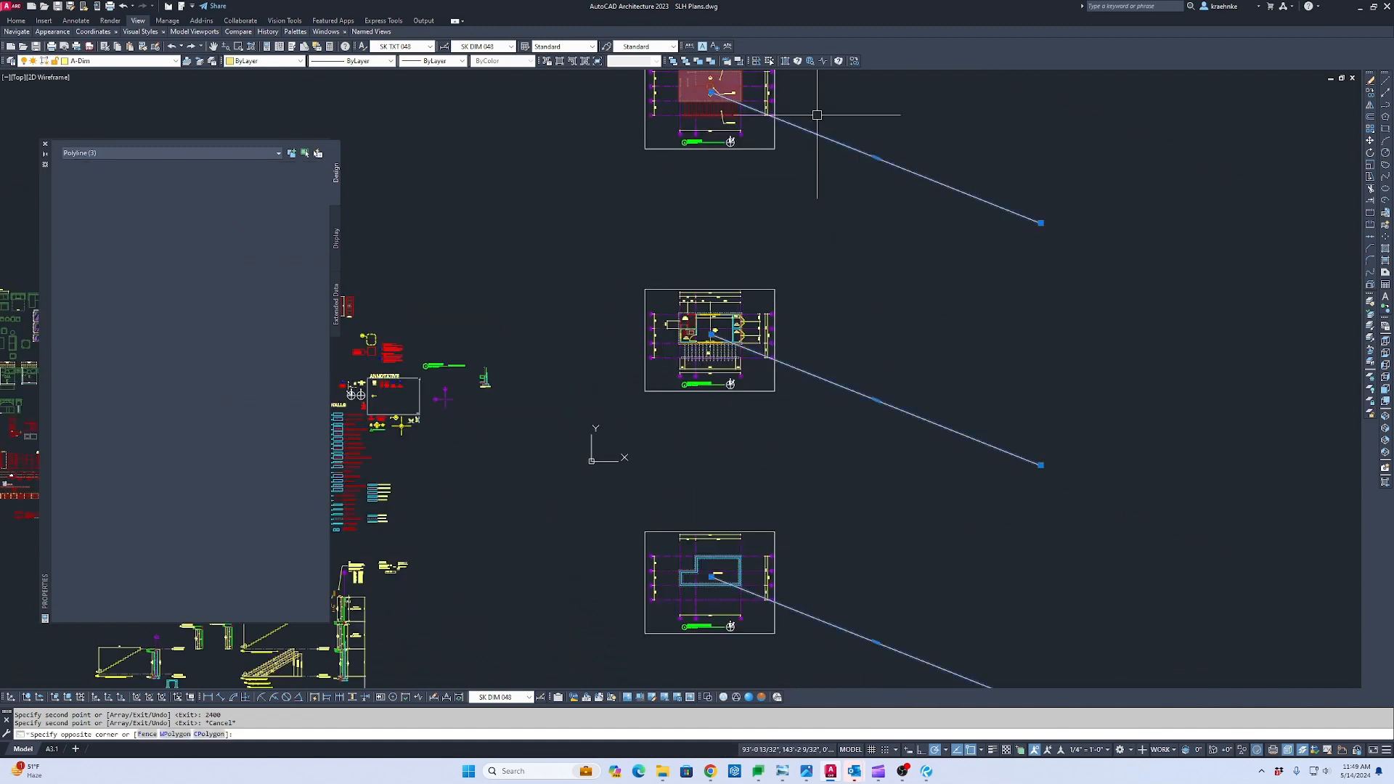
key(Delete)
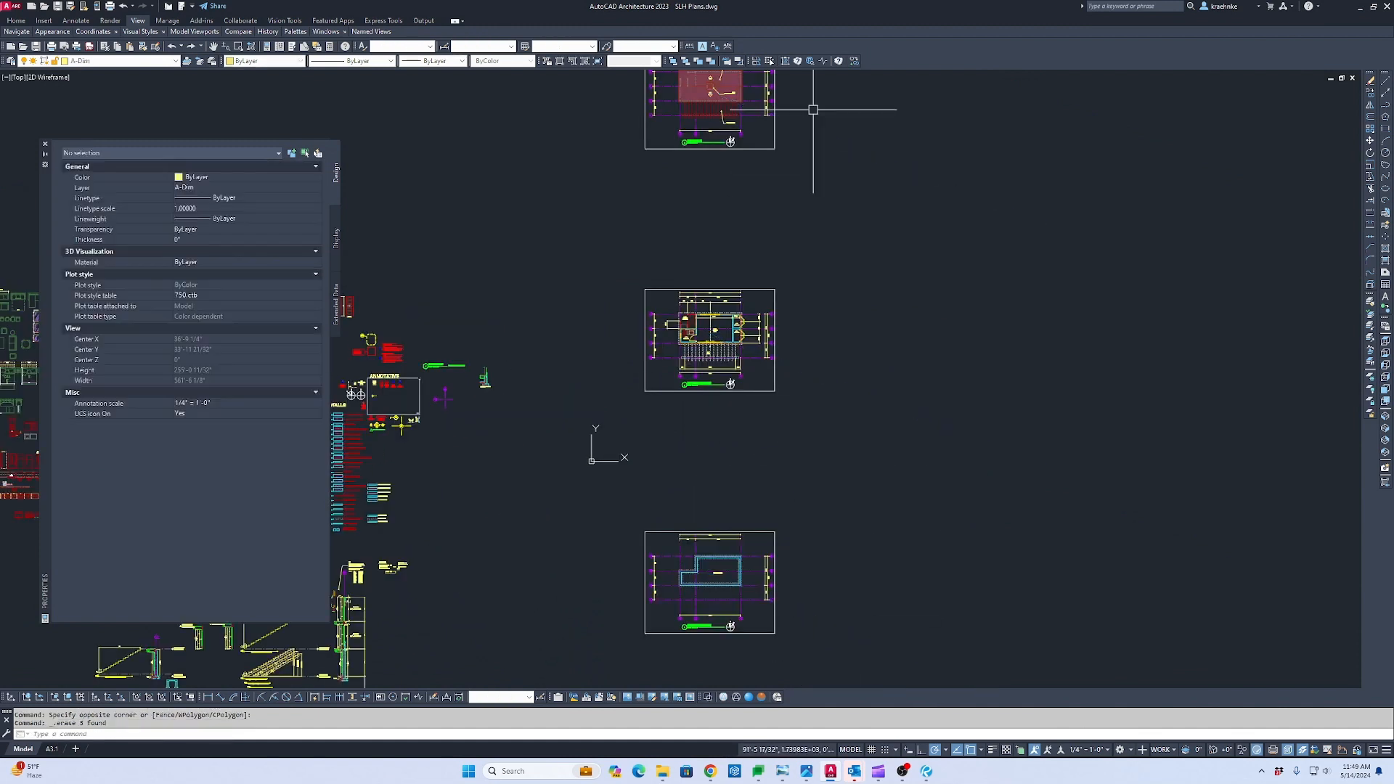
Copy the foundation plan's column grid block, including its dimensions, 1200 horizontally to the right into empty space.
scroll(766, 582, up, 5)
scroll(799, 545, down, 2)
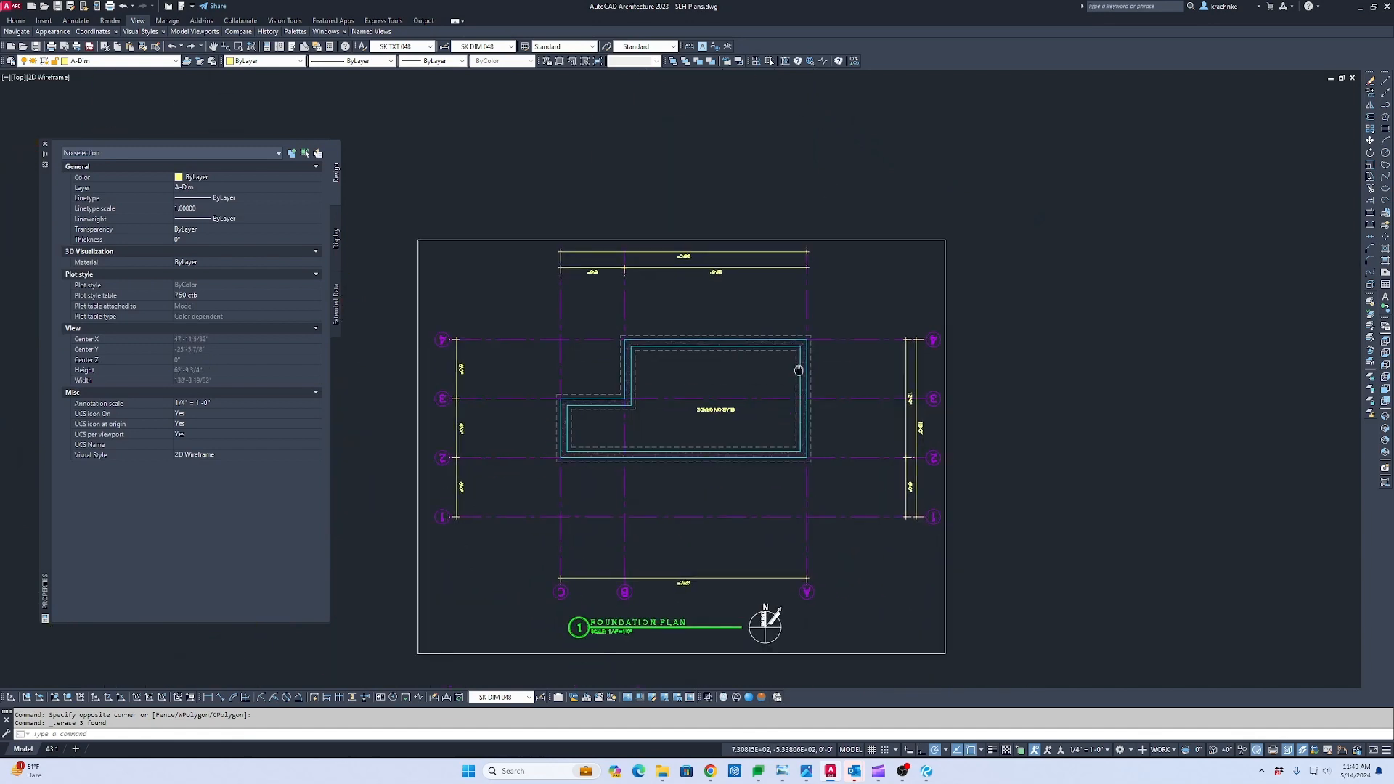
click(835, 546)
click(777, 524)
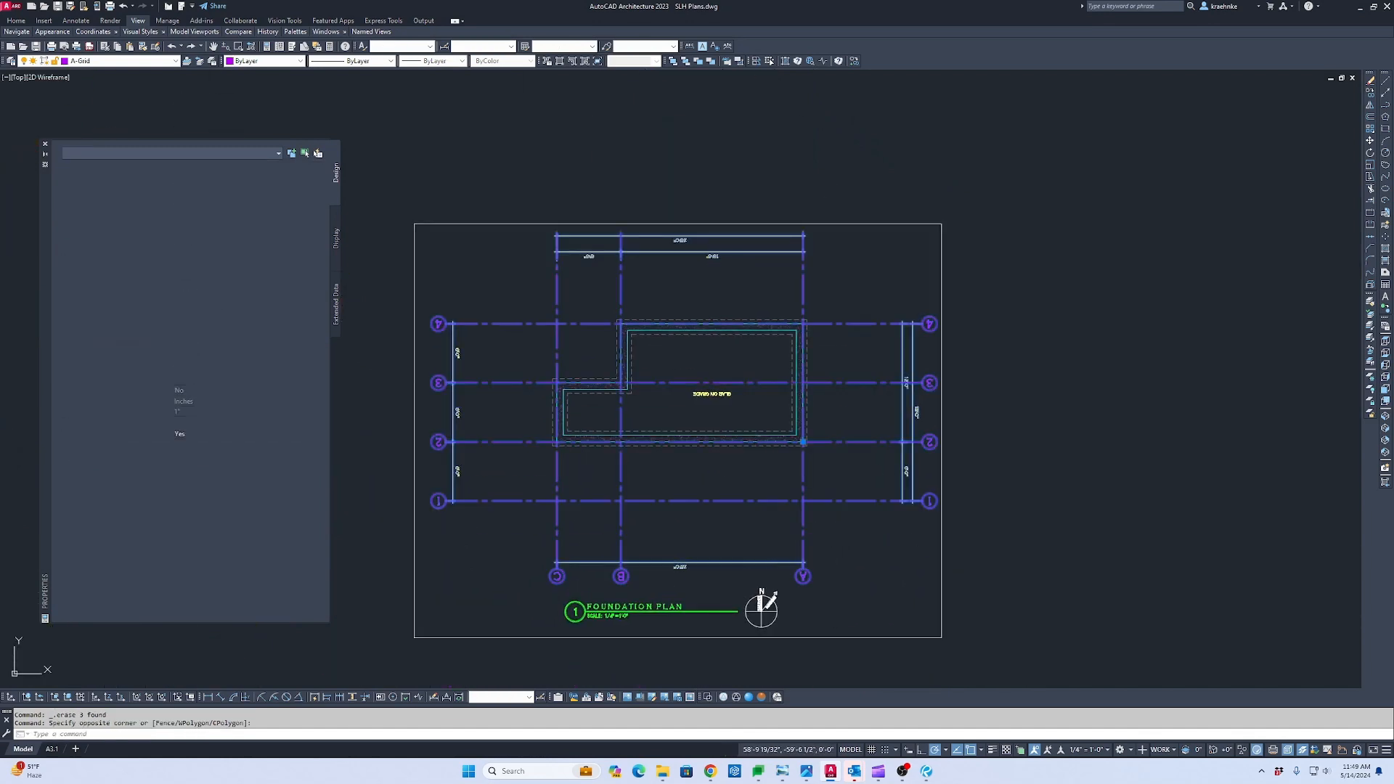
text(co)
key(space)
click(760, 521)
scroll(760, 521, down, 2)
middle_drag(757, 520, 724, 516)
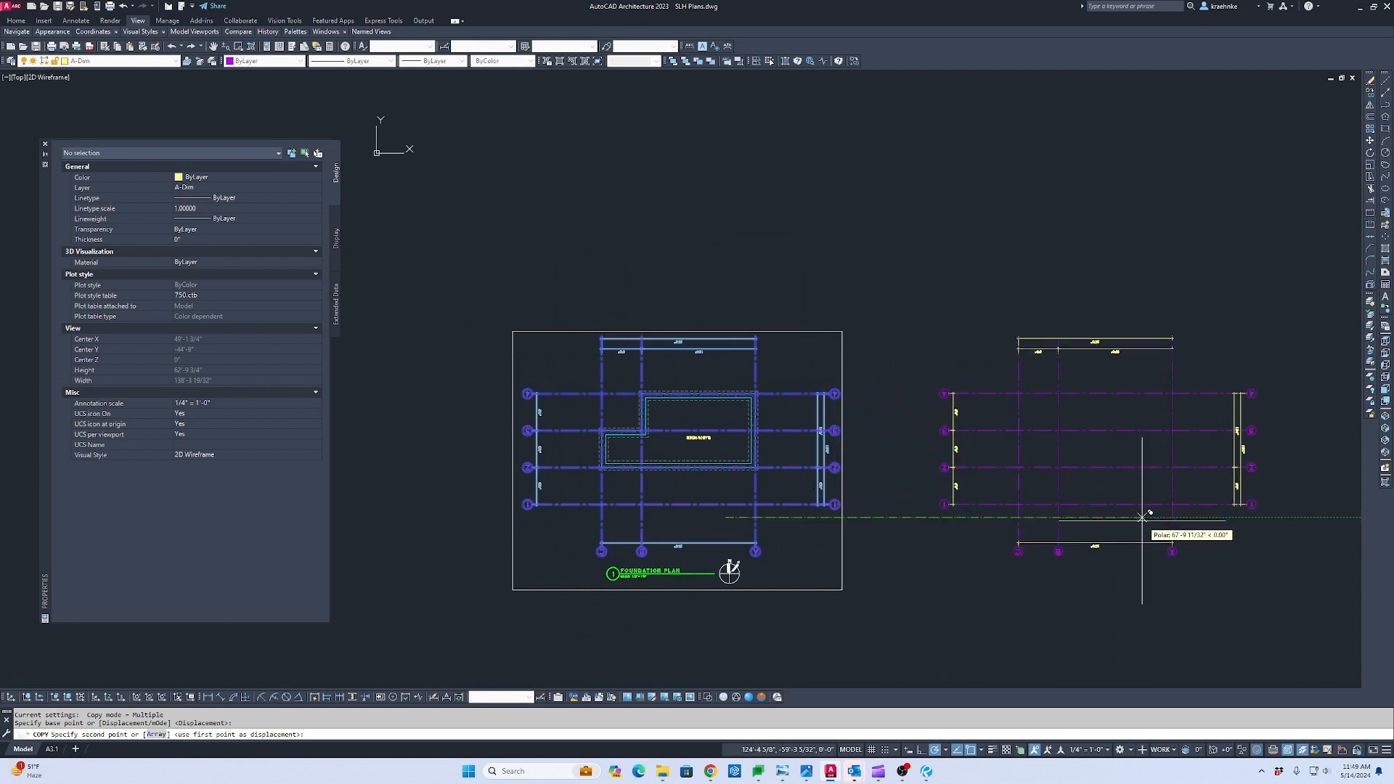
text(1200)
key(Return)
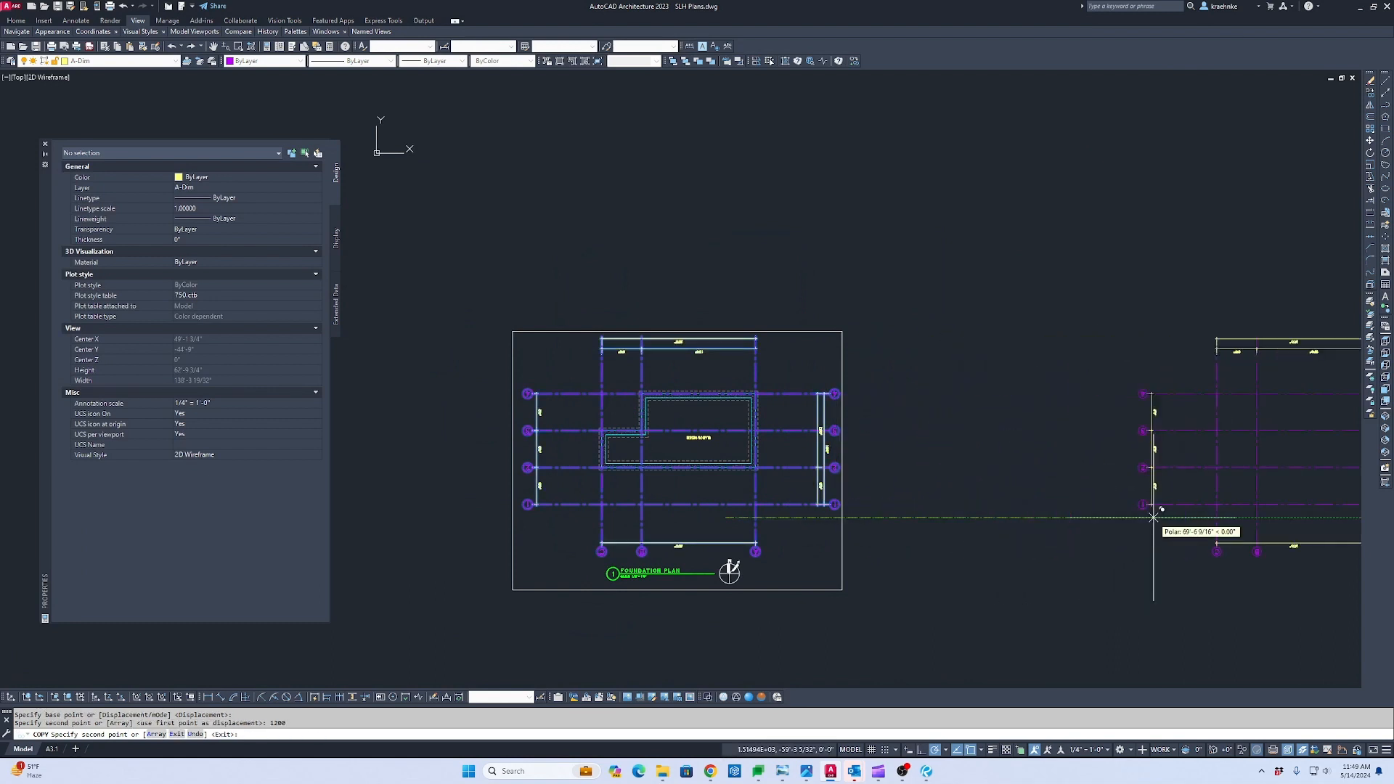
key(Escape)
key(Escape)
Explode the copied grid block into separate grid lines, bubbles and dimensions.
middle_drag(1153, 517, 522, 524)
click(901, 476)
click(708, 428)
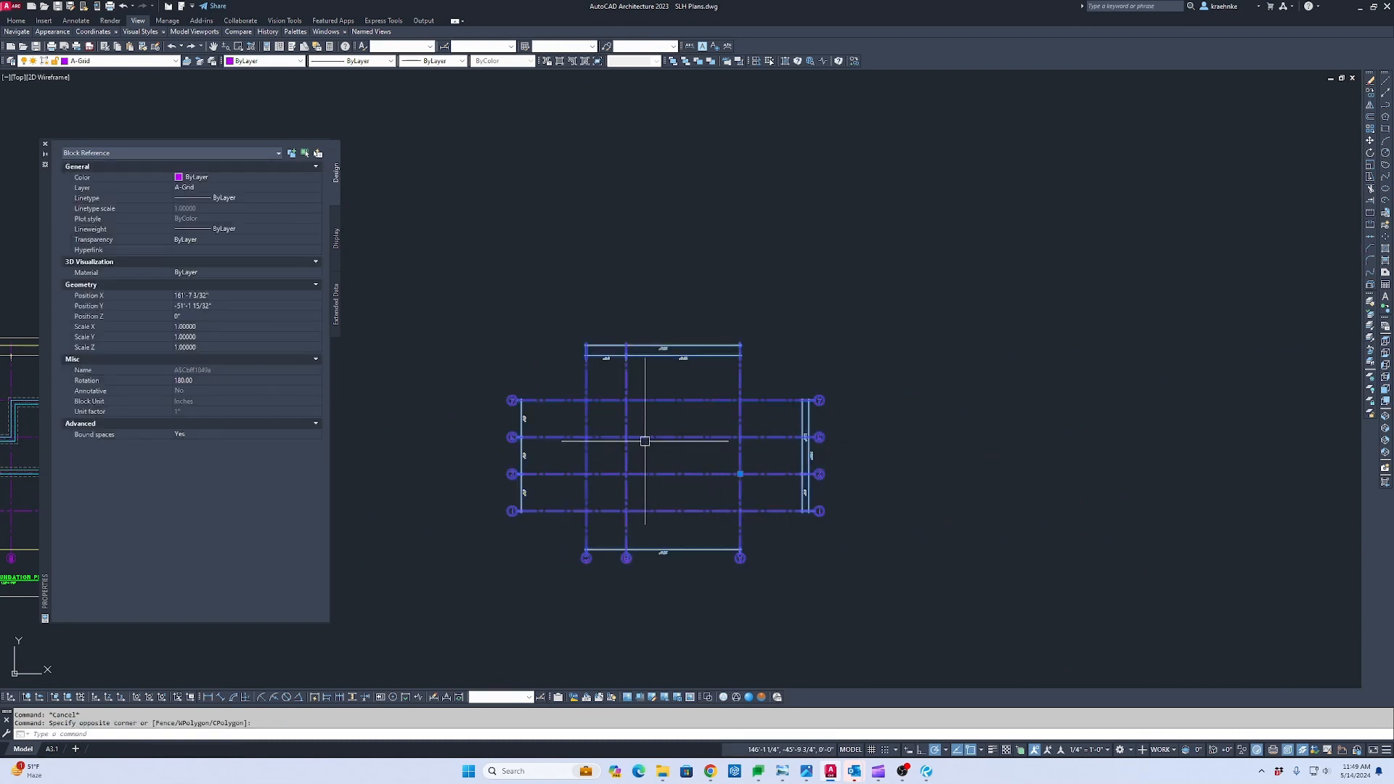
text(x)
key(Return)
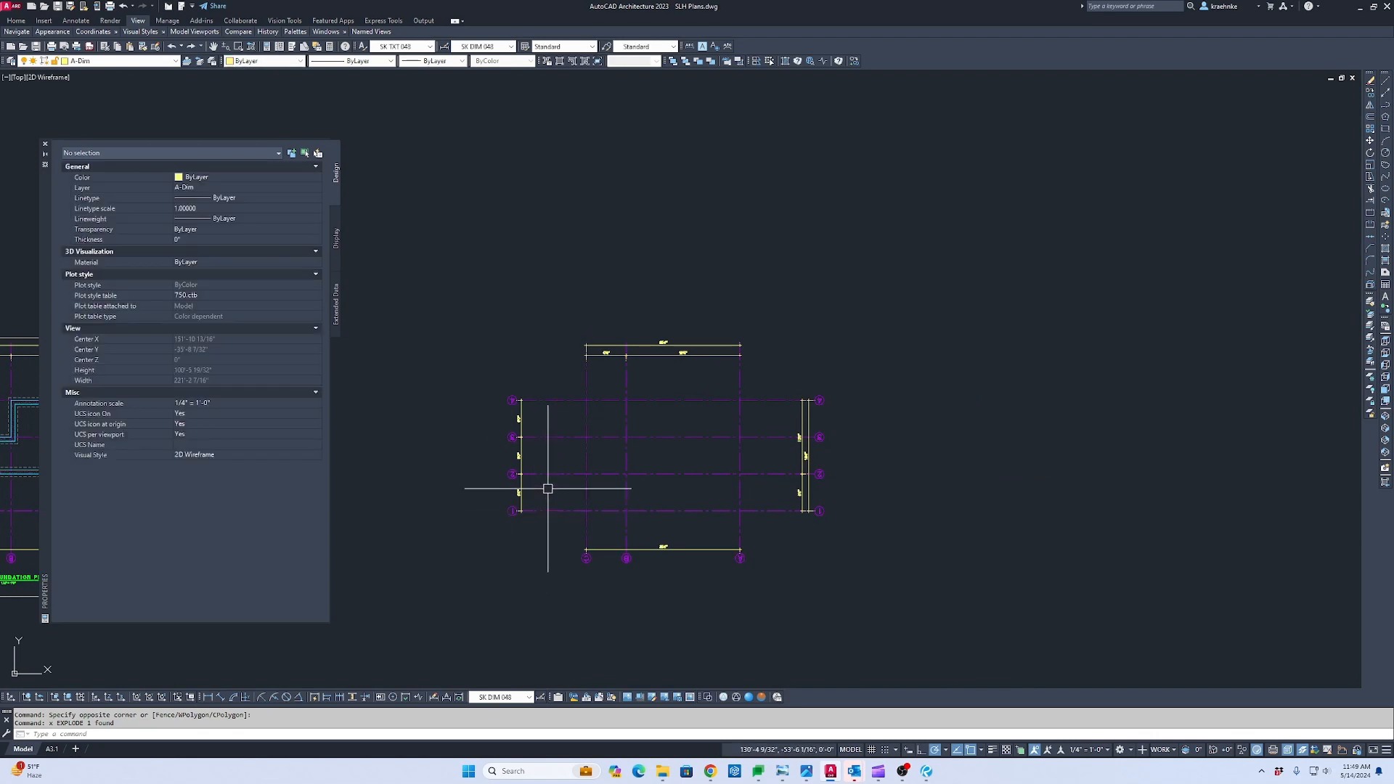
scroll(537, 481, up, 2)
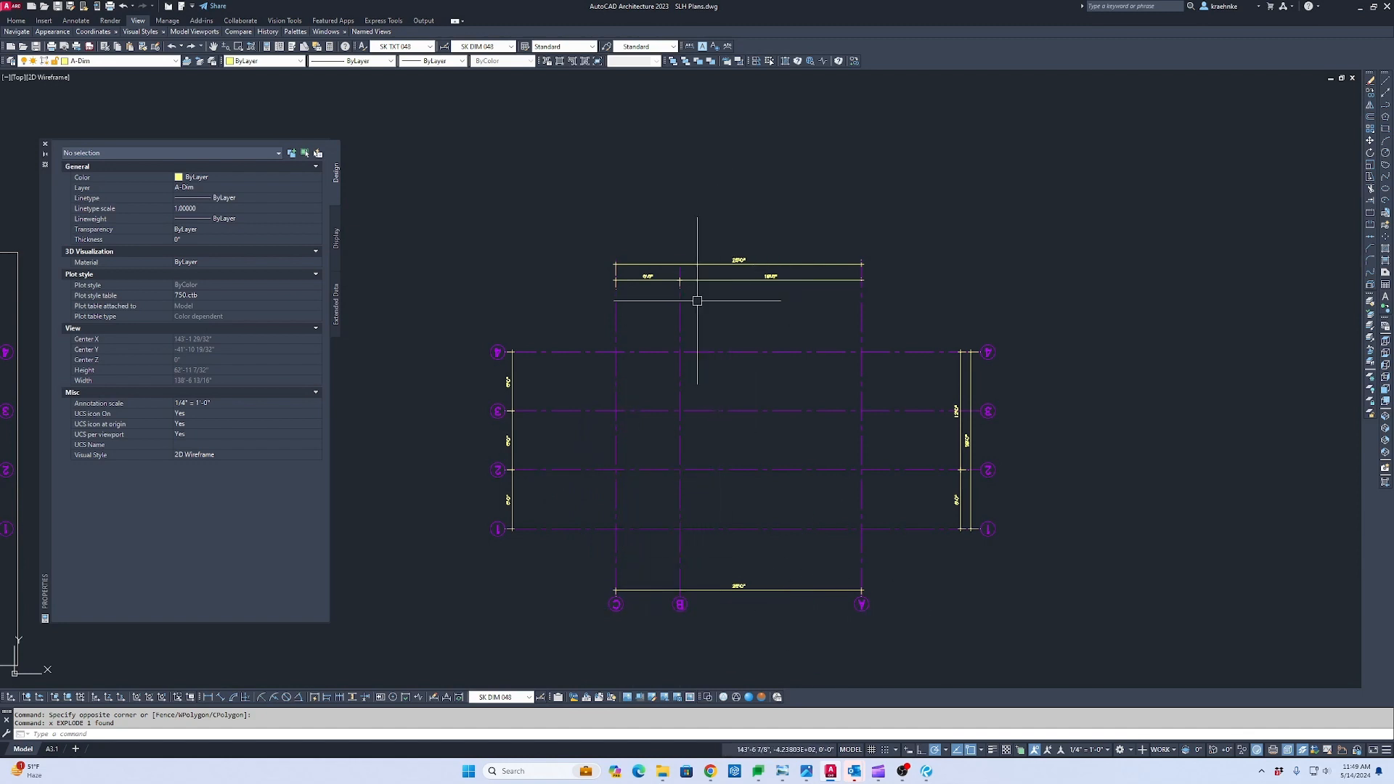
Draw a diagonal reference polyline from the copied grid's A-2 intersection out beyond the grid, down and to the right.
mouse_move(496, 517)
middle_down()
mouse_move(578, 462)
mouse_move(600, 480)
mouse_move(1036, 514)
mouse_move(1005, 514)
middle_up()
scroll(579, 461, up, 2)
scroll(577, 484, down, 4)
click(463, 390)
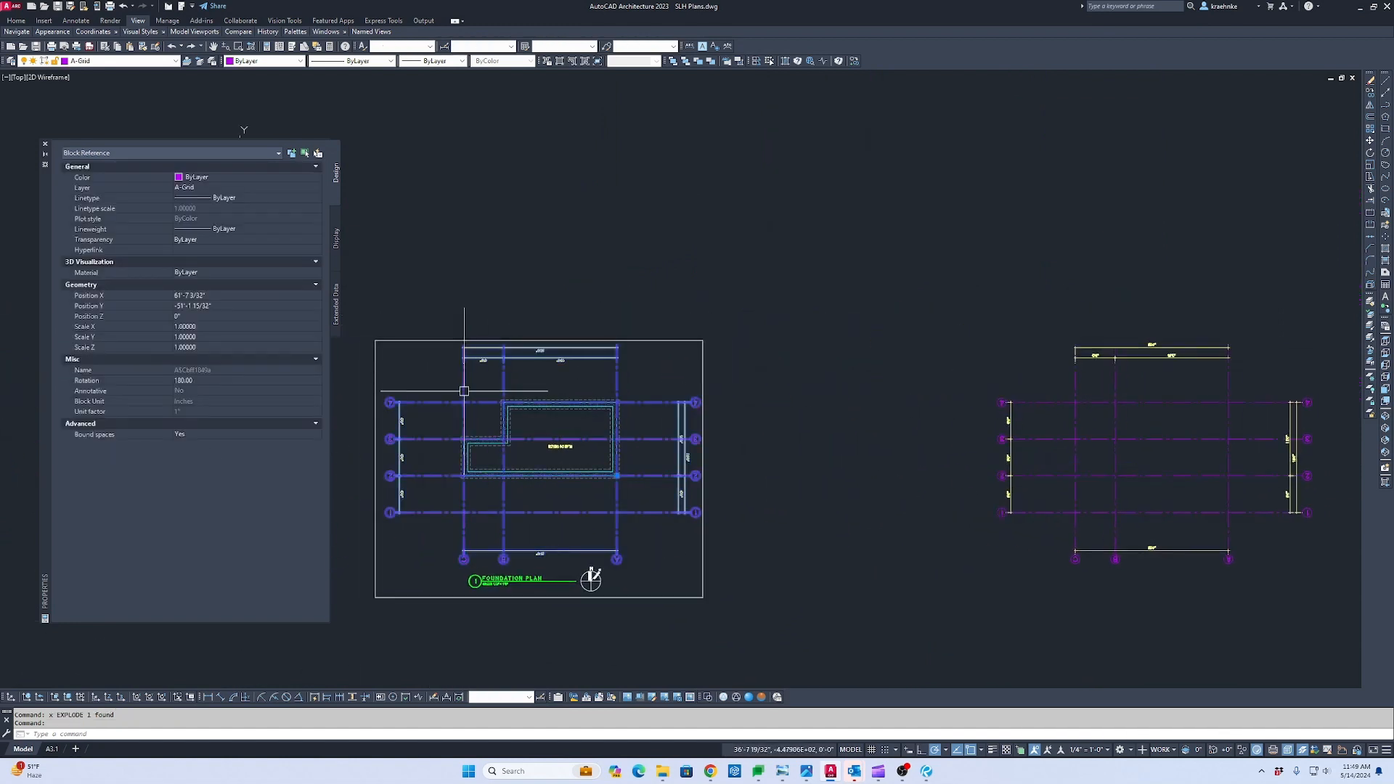
scroll(541, 428, up, 2)
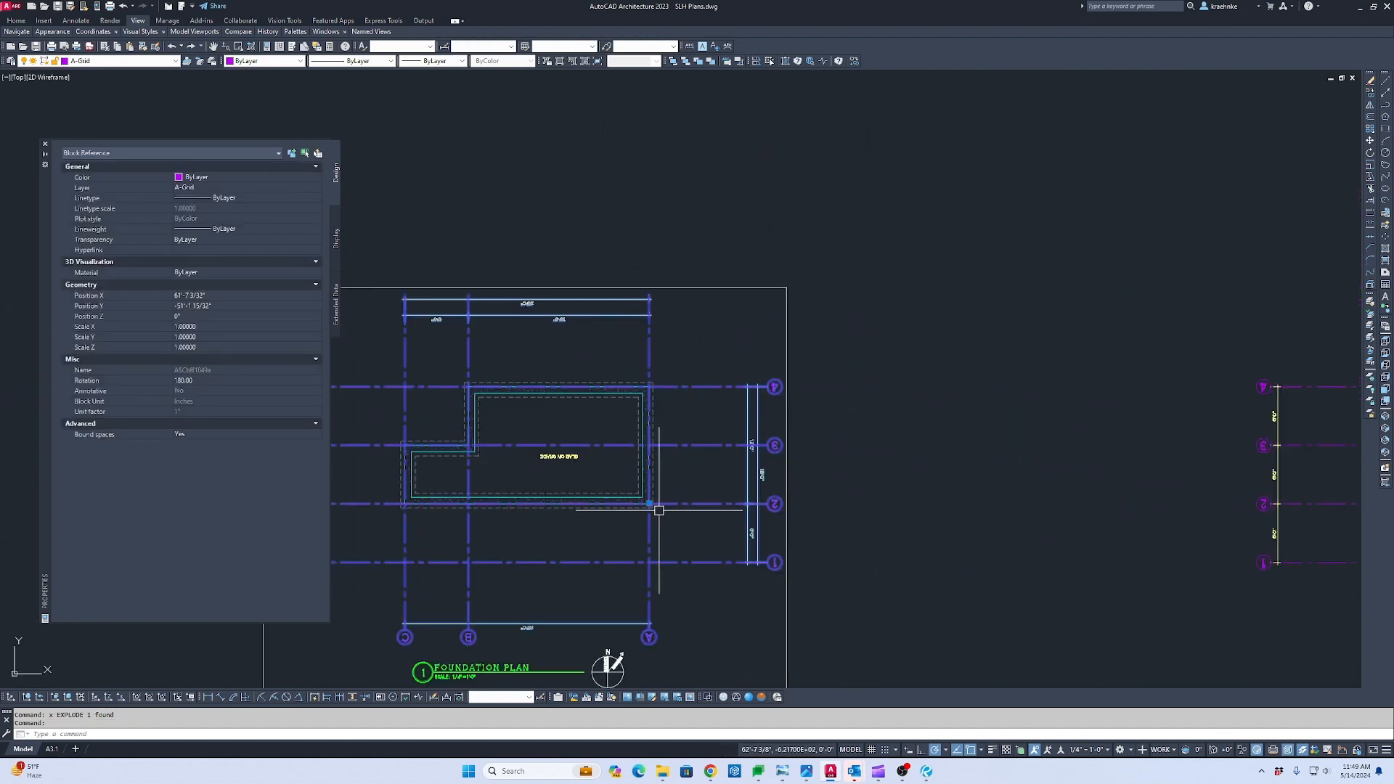
scroll(658, 505, down, 2)
middle_drag(658, 505, 363, 468)
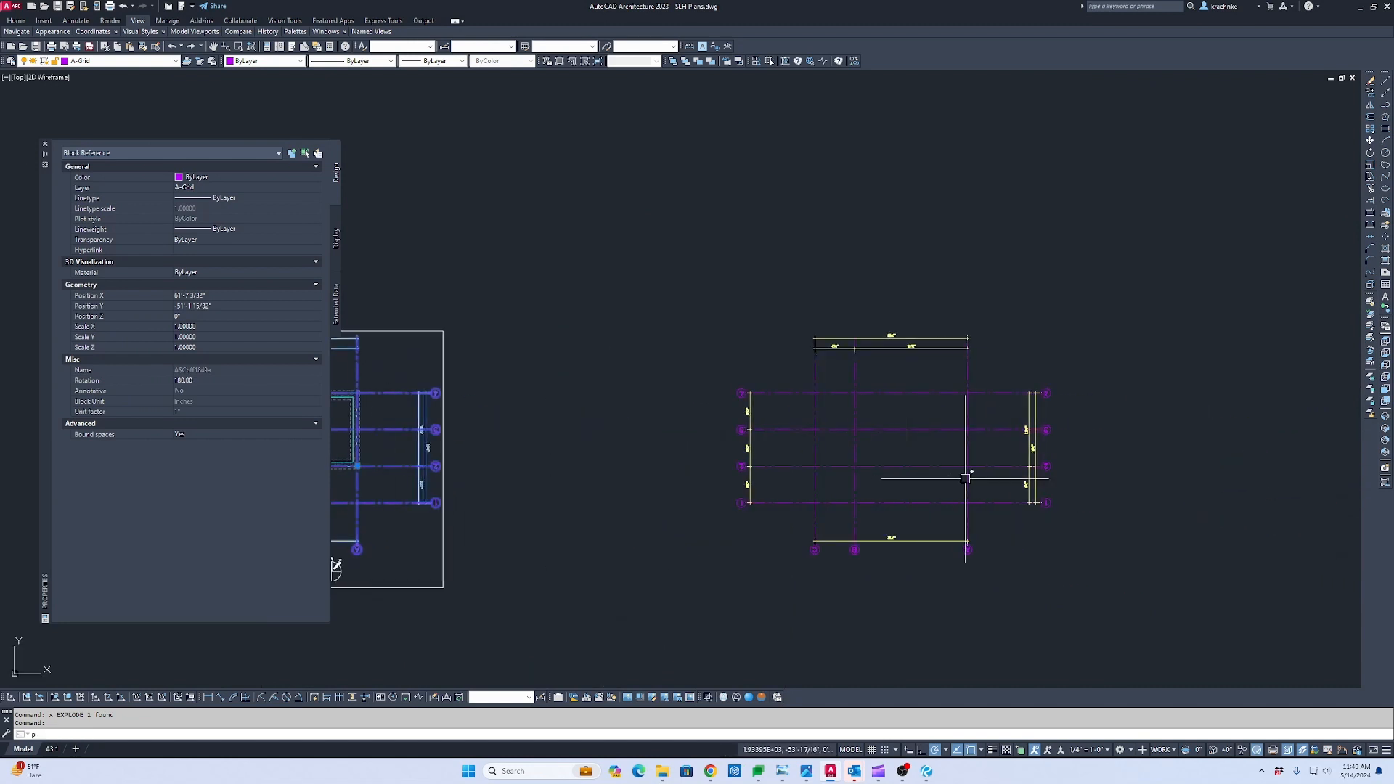
key(Return)
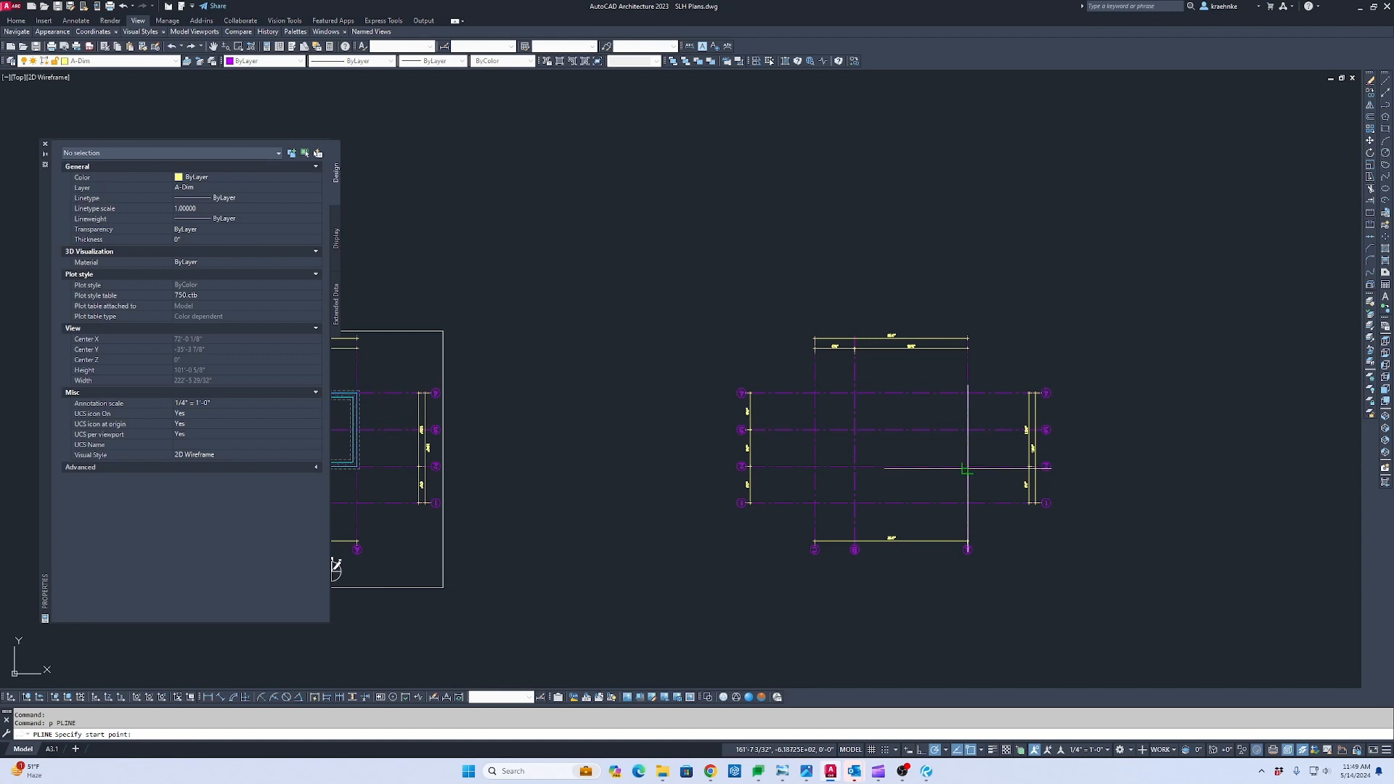
scroll(967, 470, up, 8)
click(974, 465)
scroll(974, 465, down, 10)
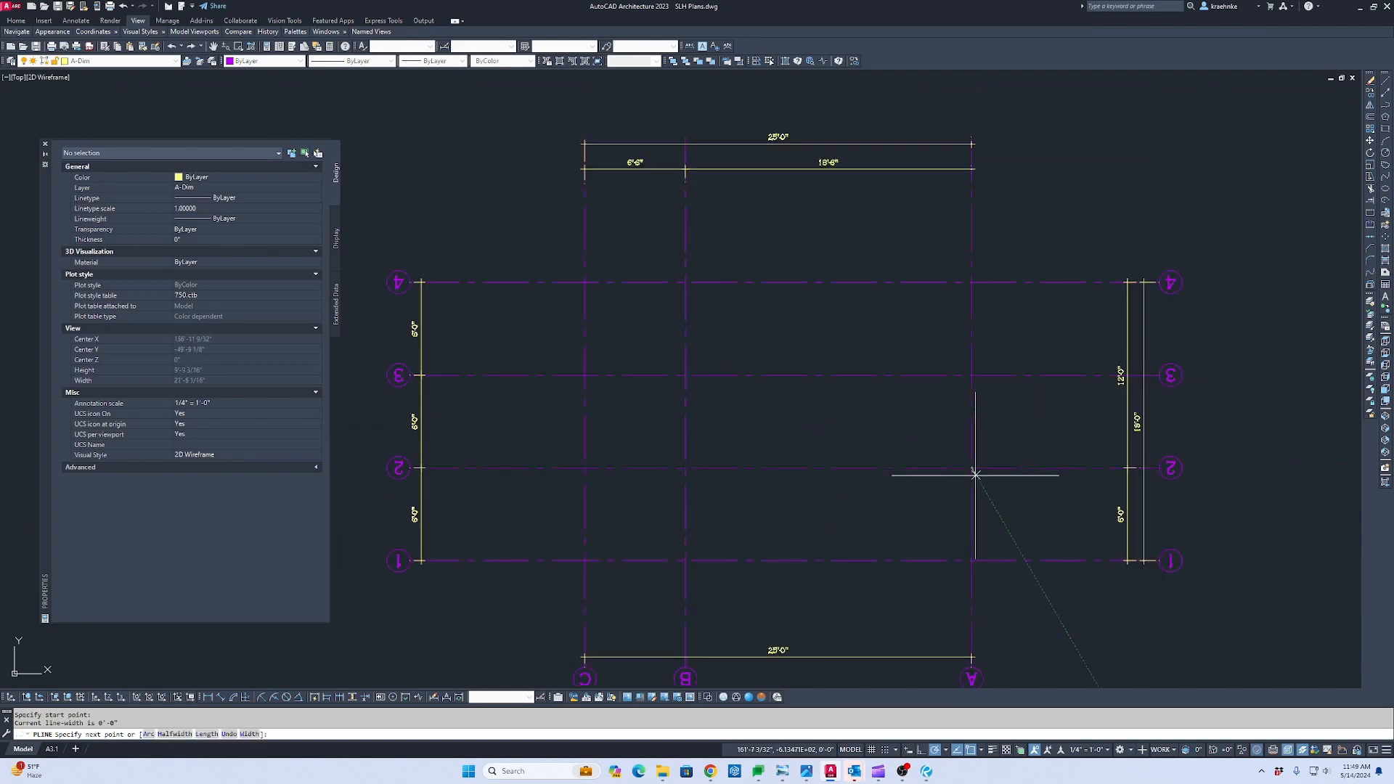
key(Escape)
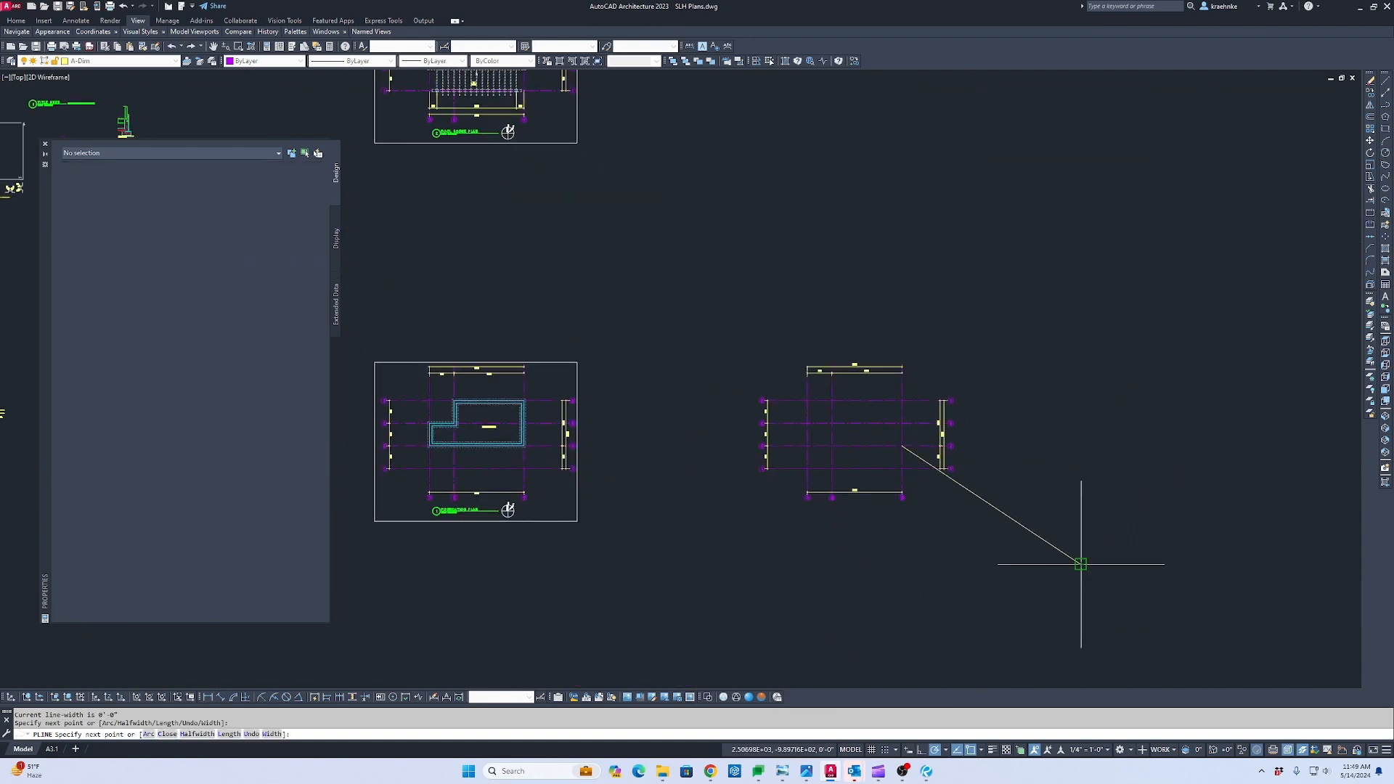
scroll(502, 442, up, 4)
click(610, 509)
click(806, 498)
key(Escape)
Set the rotation of the copied grid's number bubbles on both sides and its letter bubbles along the bottom to 0.
middle_drag(806, 498, 317, 484)
scroll(654, 446, up, 2)
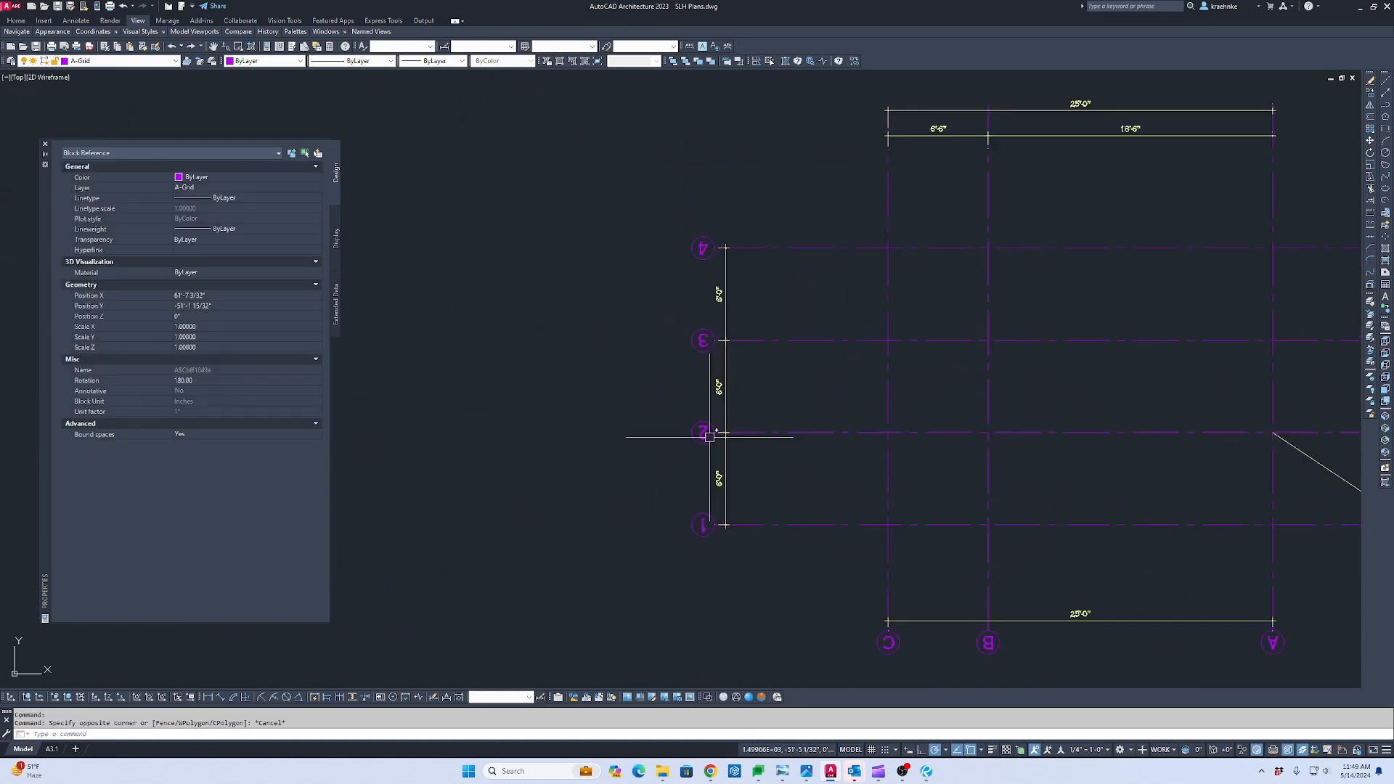
click(702, 551)
click(663, 203)
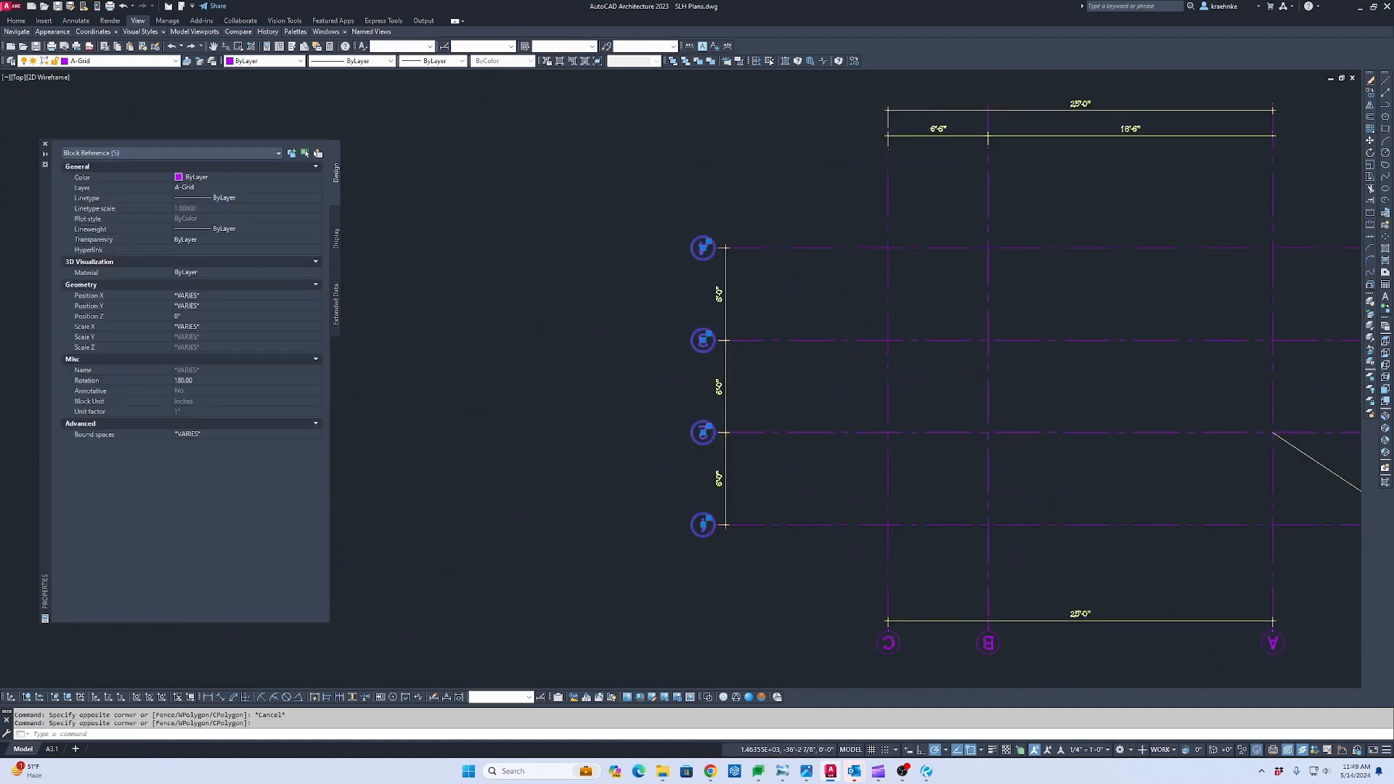
scroll(855, 407, down, 2)
middle_drag(856, 407, 764, 247)
click(1104, 421)
click(739, 396)
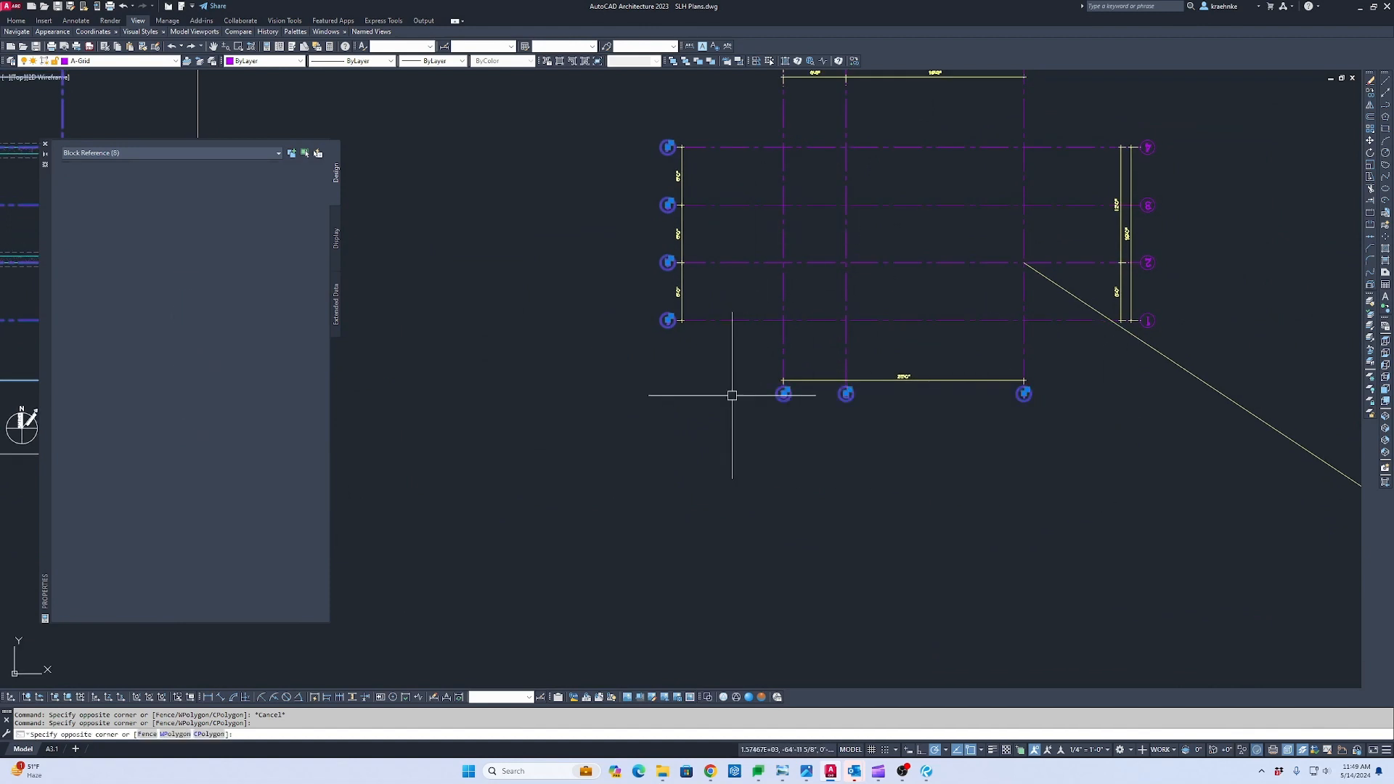
click(1179, 326)
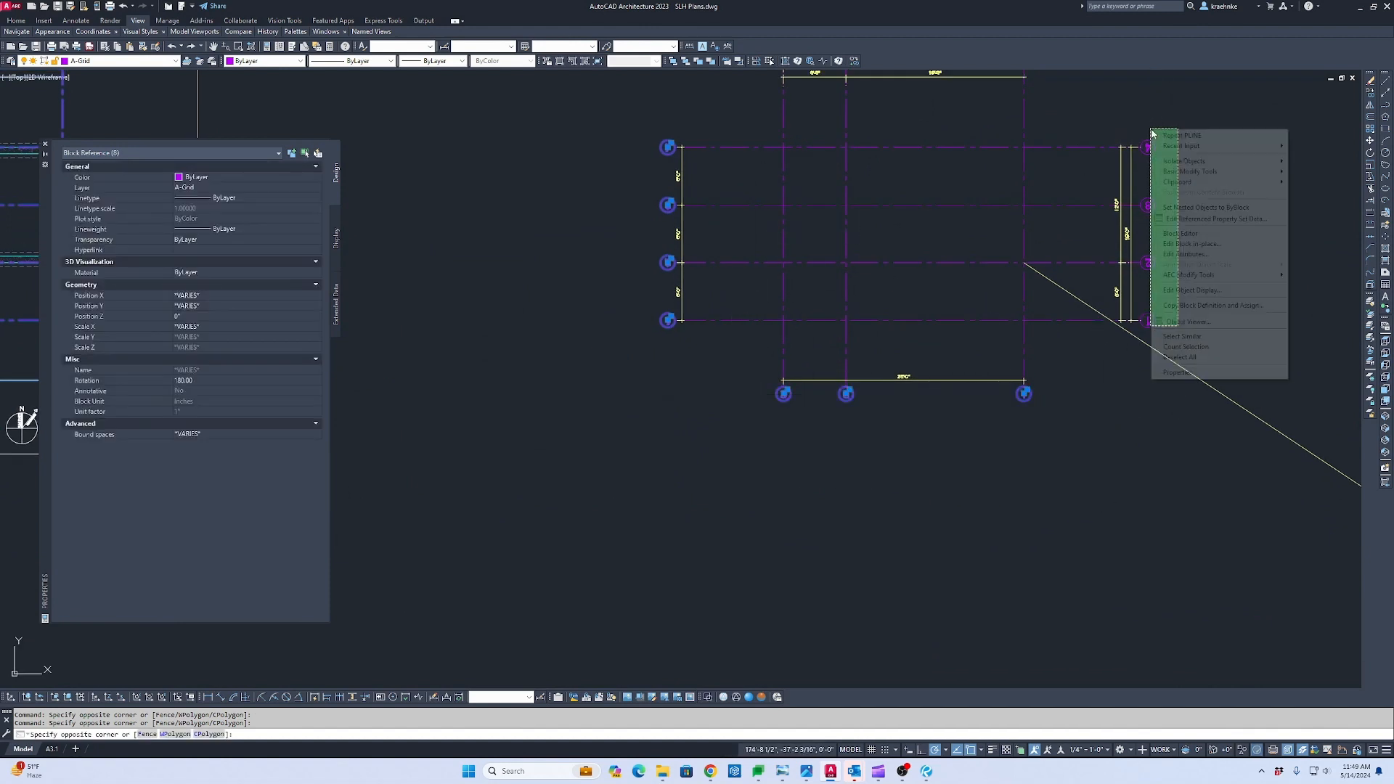
click(1158, 130)
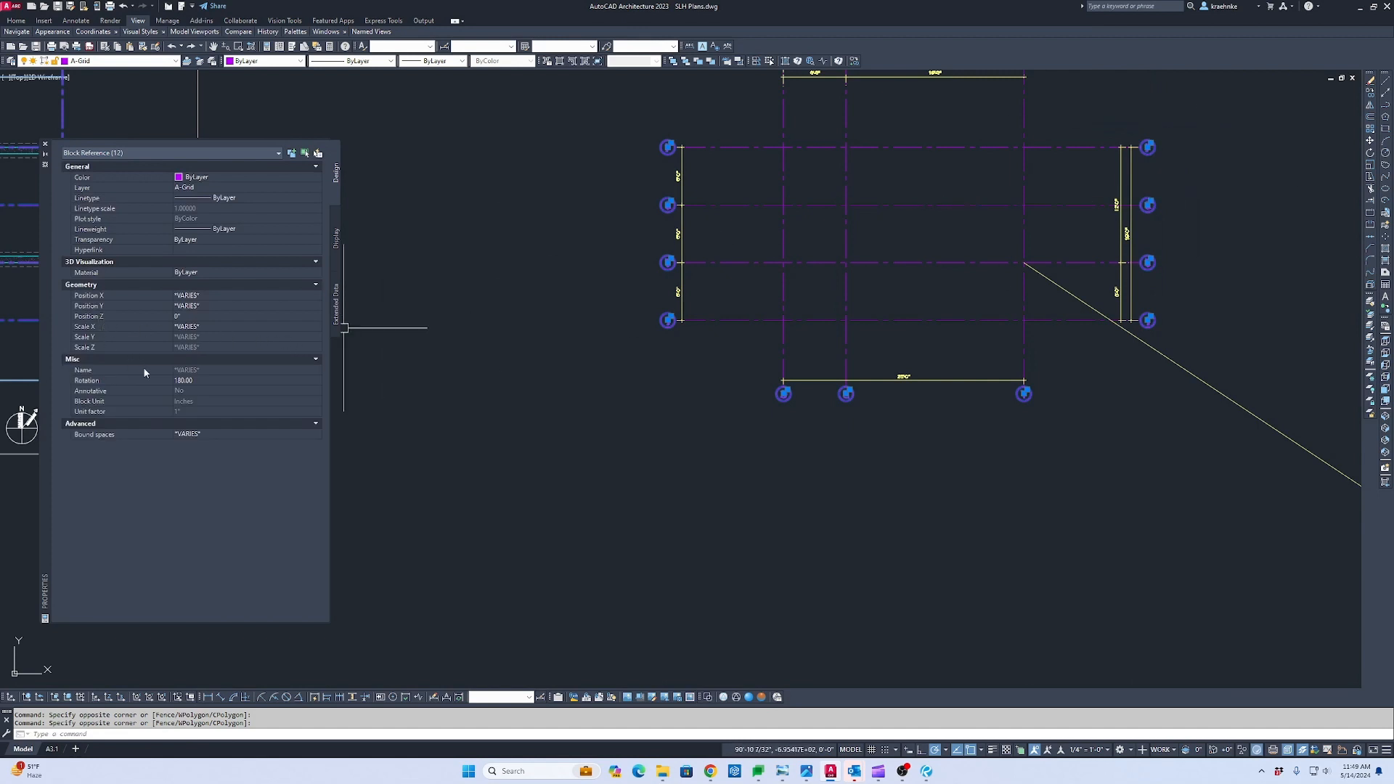
click(193, 382)
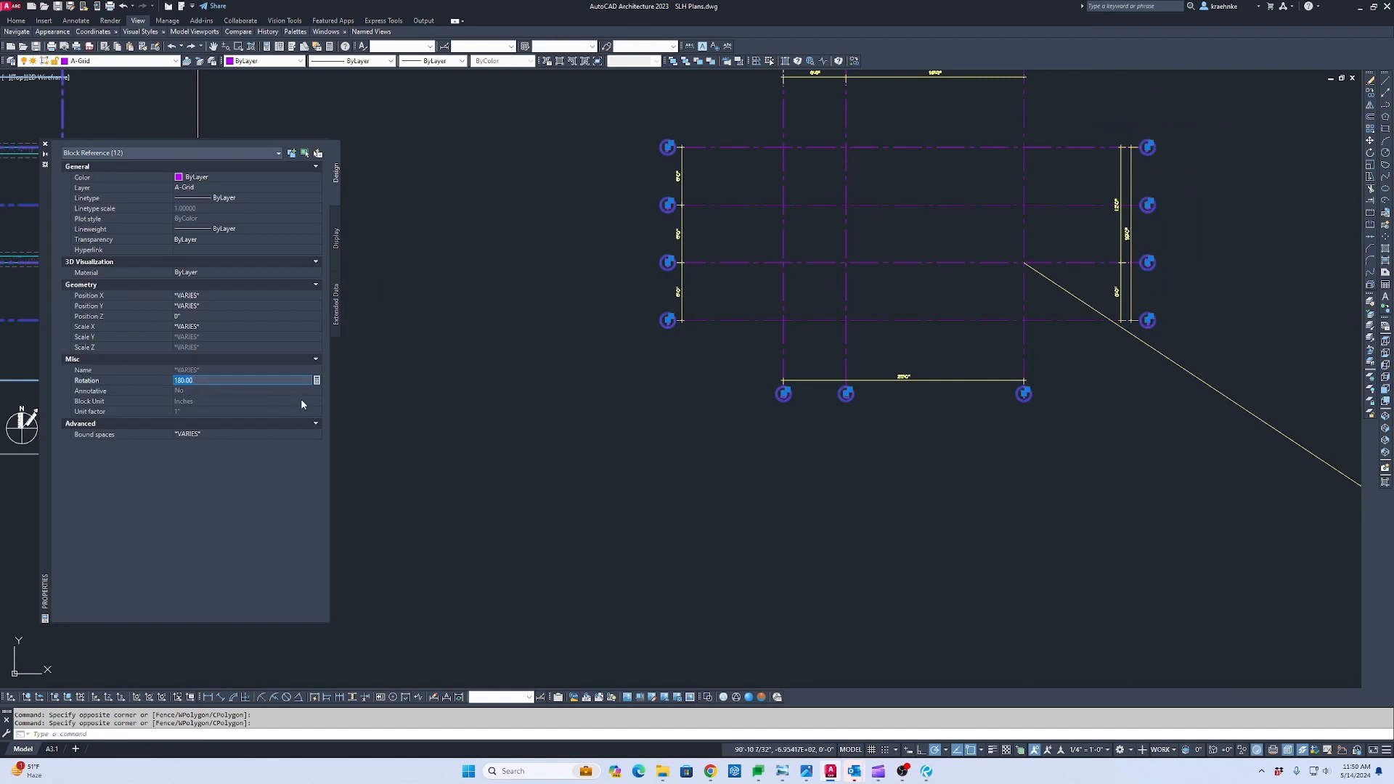
text(0)
key(Return)
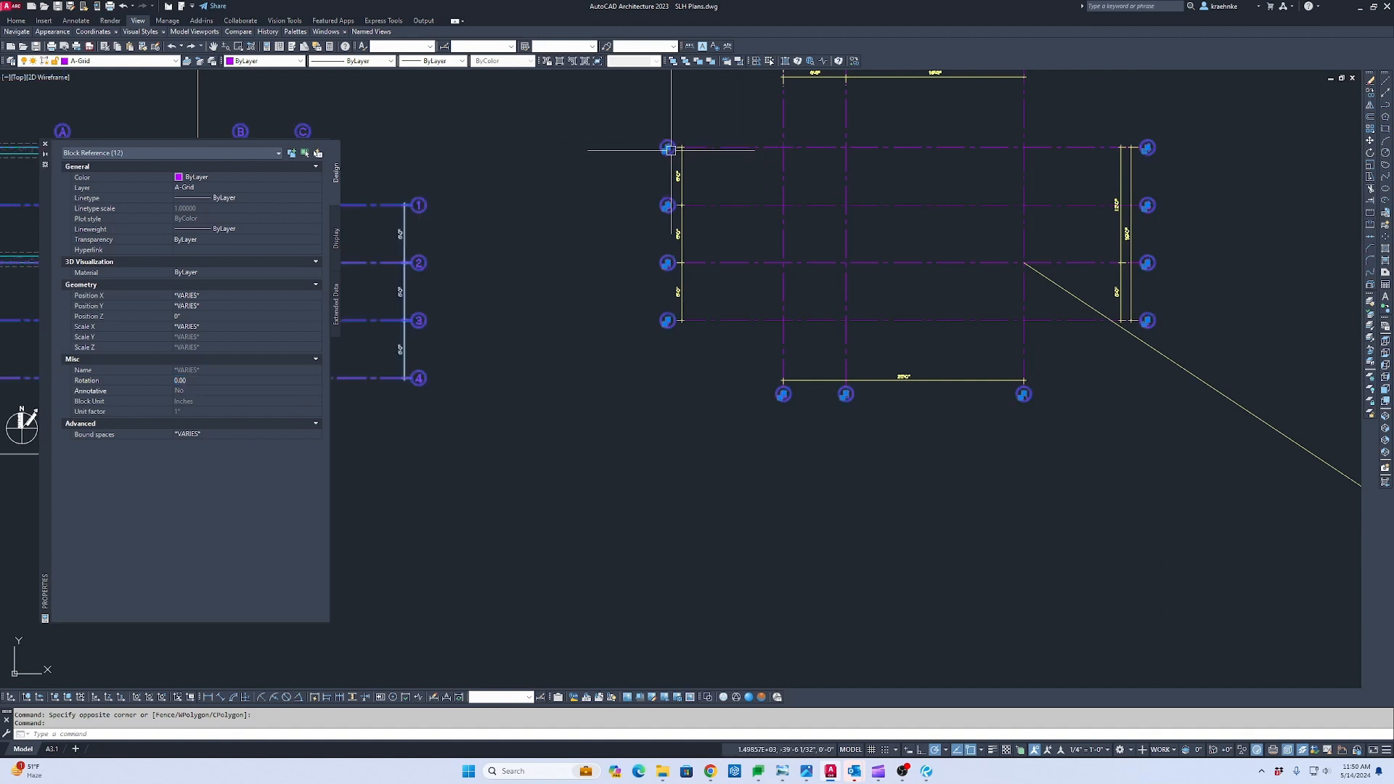
Set the rotation of the foundation plan's grid block, together with the selected bubbles of the copied grid, back to 180.
scroll(671, 151, down, 5)
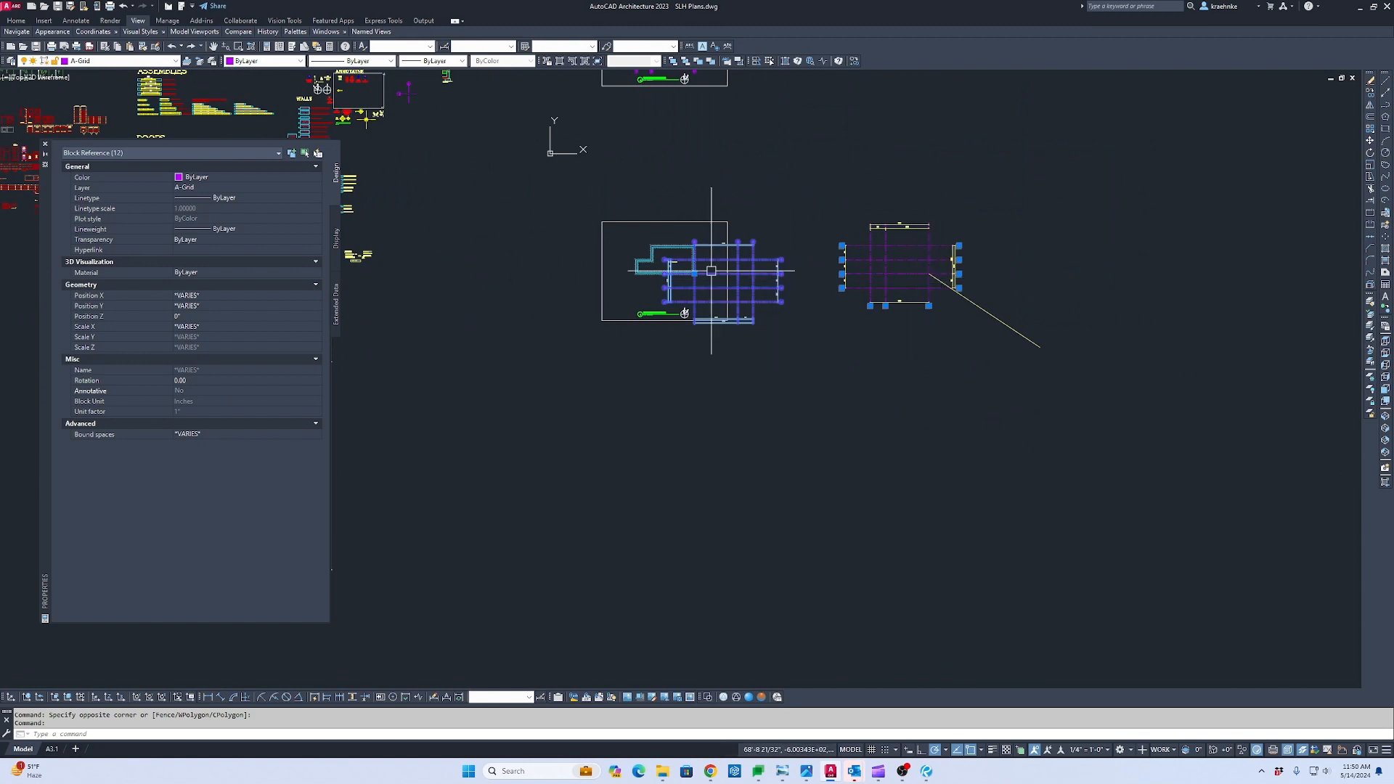
middle_drag(809, 349, 811, 587)
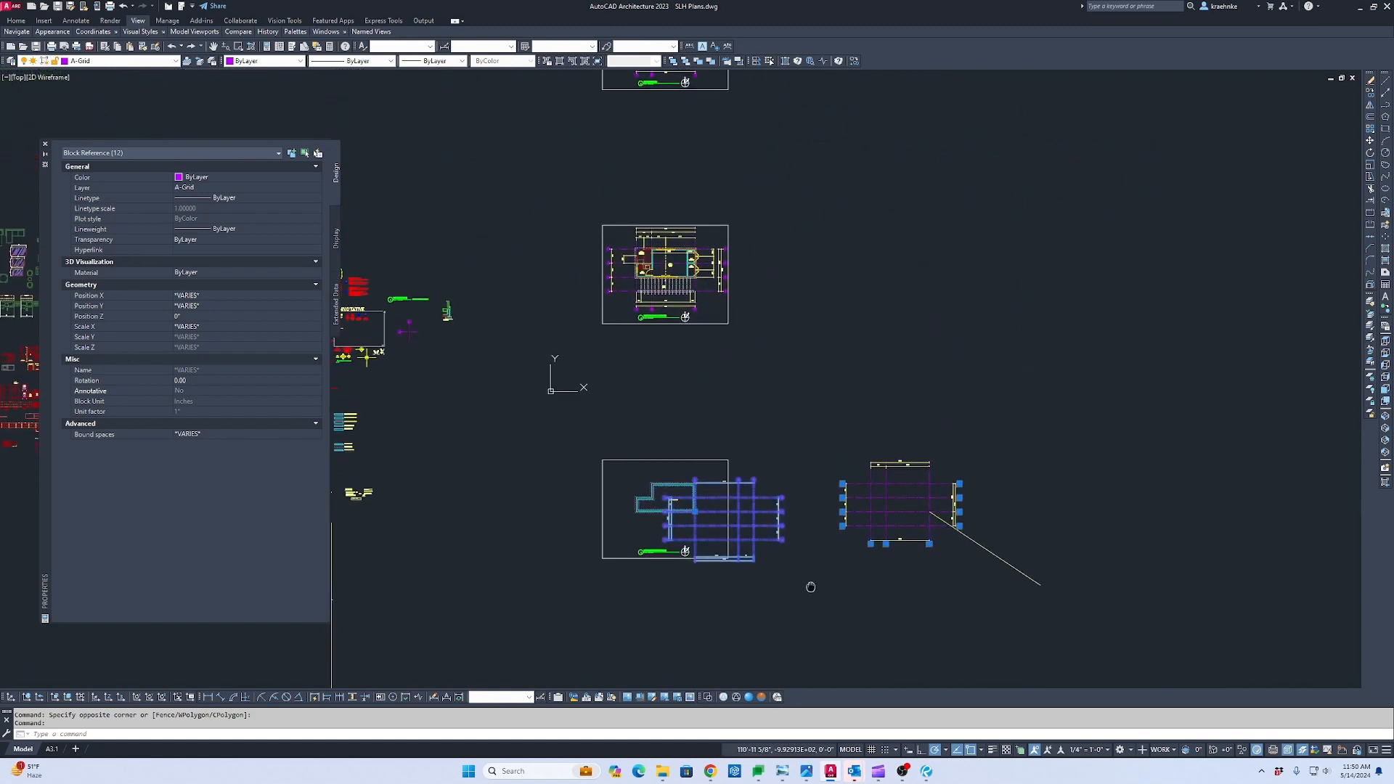
scroll(775, 553, up, 4)
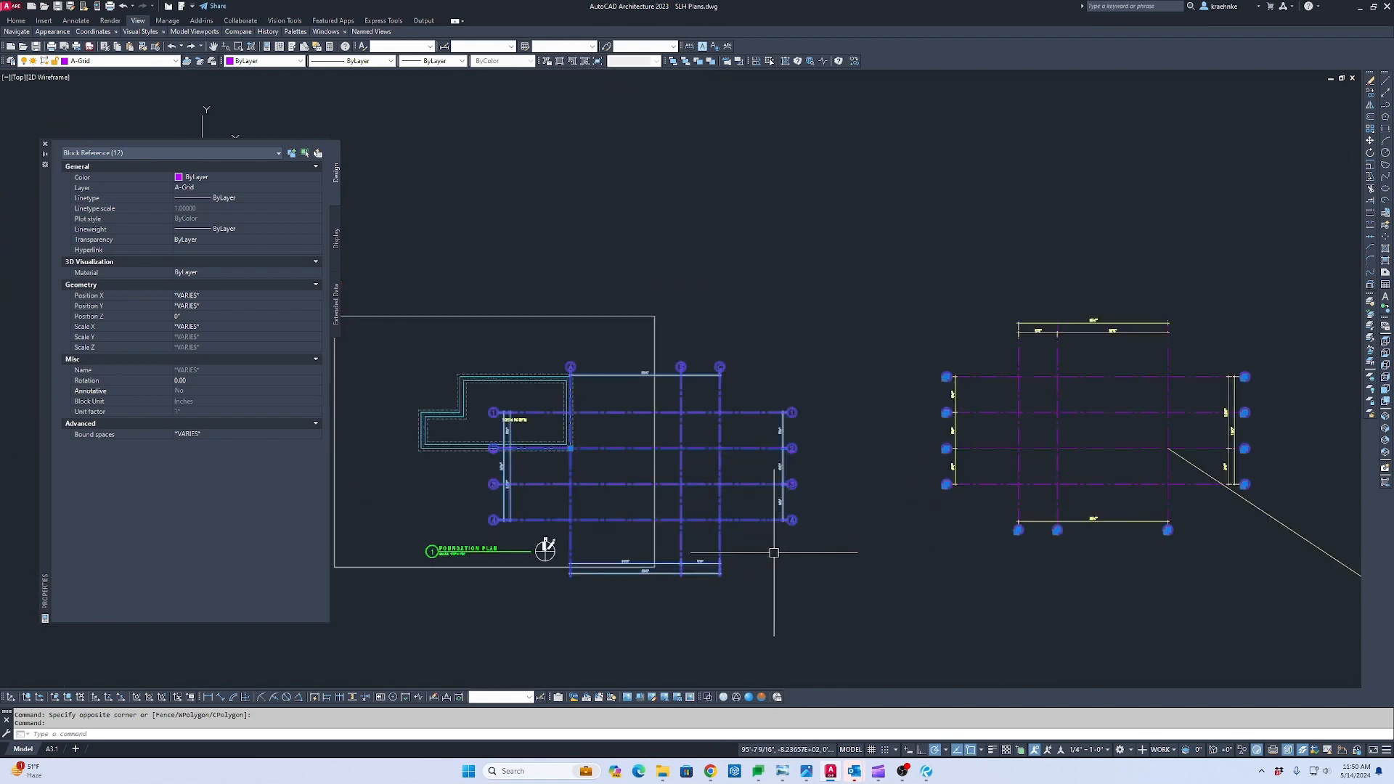
shift+drag(772, 534, 747, 500)
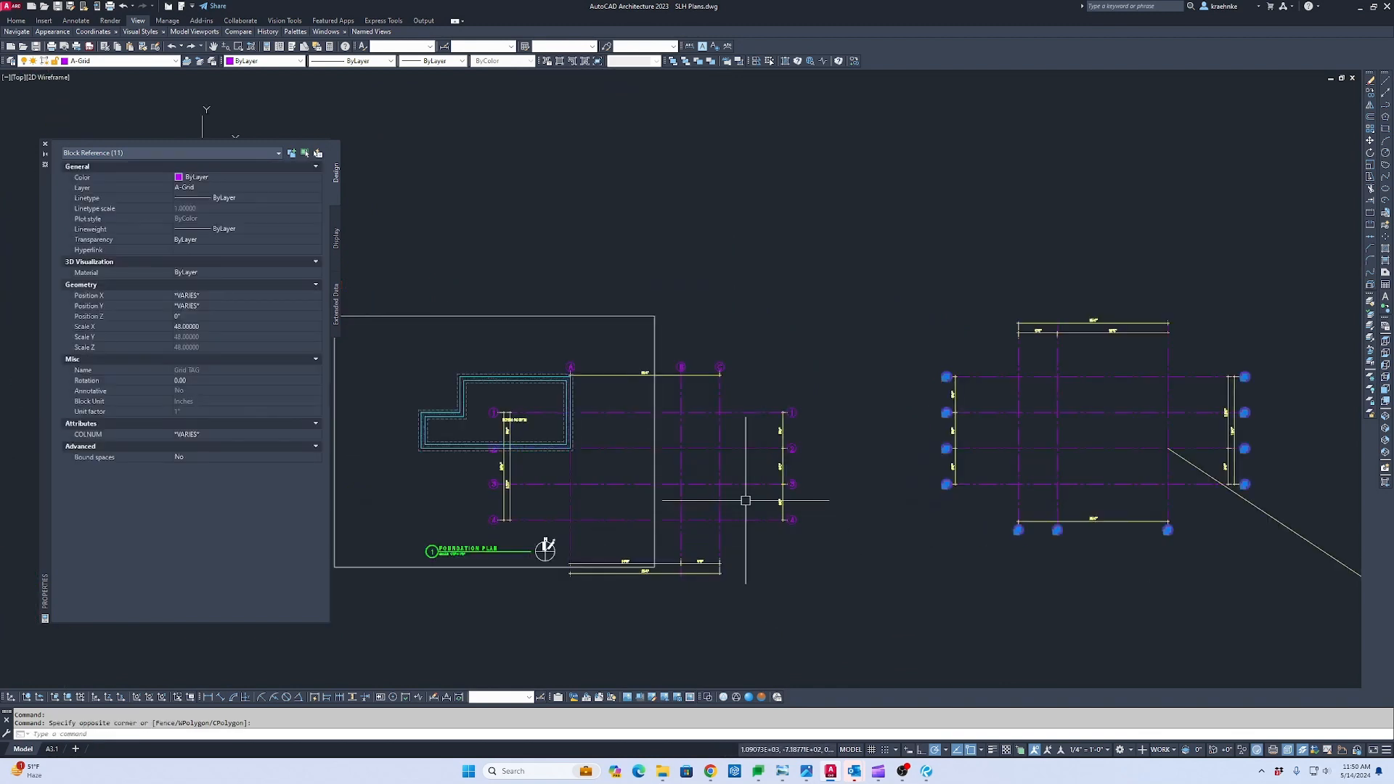
click(700, 450)
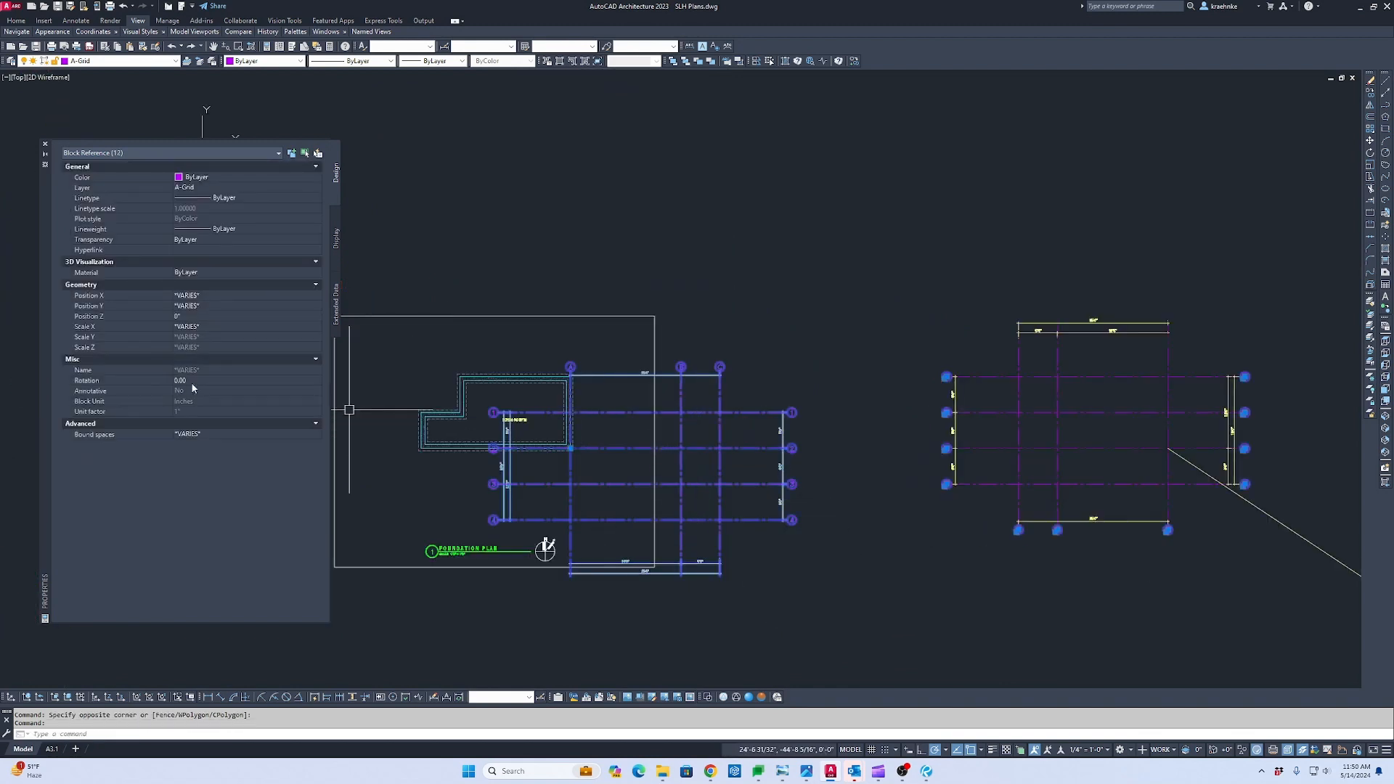
click(193, 382)
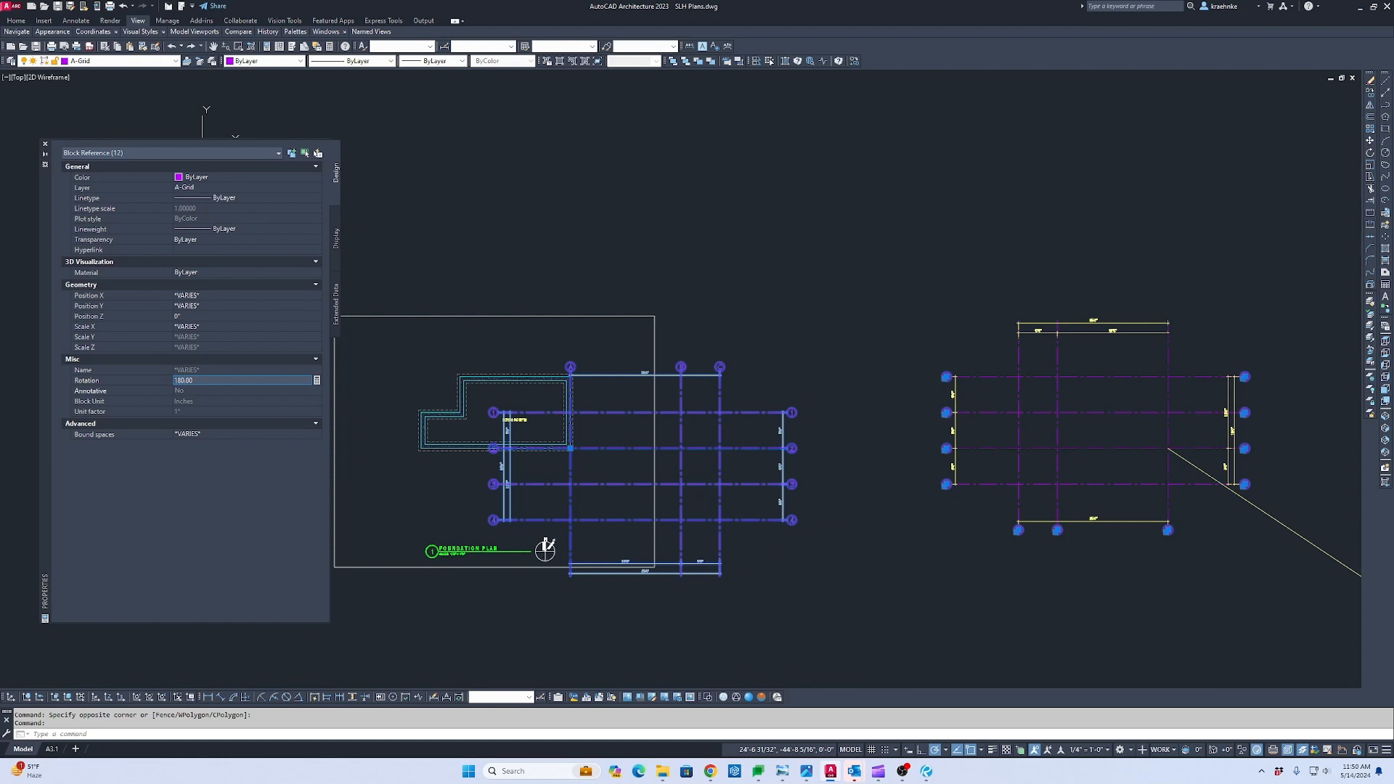
key(Return)
key(Escape)
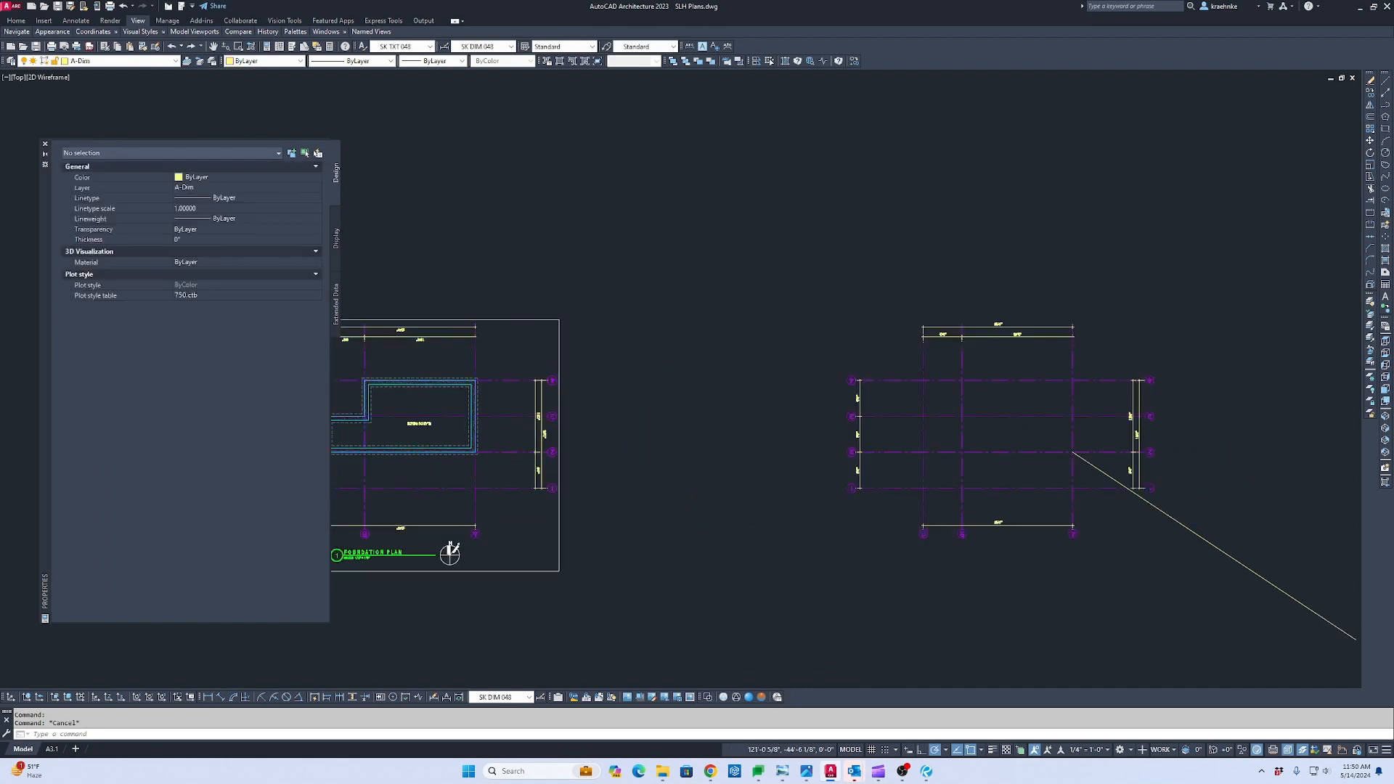
Set the rotation of only the copied grid's bubbles to 0, covering both number columns and the bottom letter row.
scroll(935, 430, up, 5)
middle_drag(935, 429, 1155, 406)
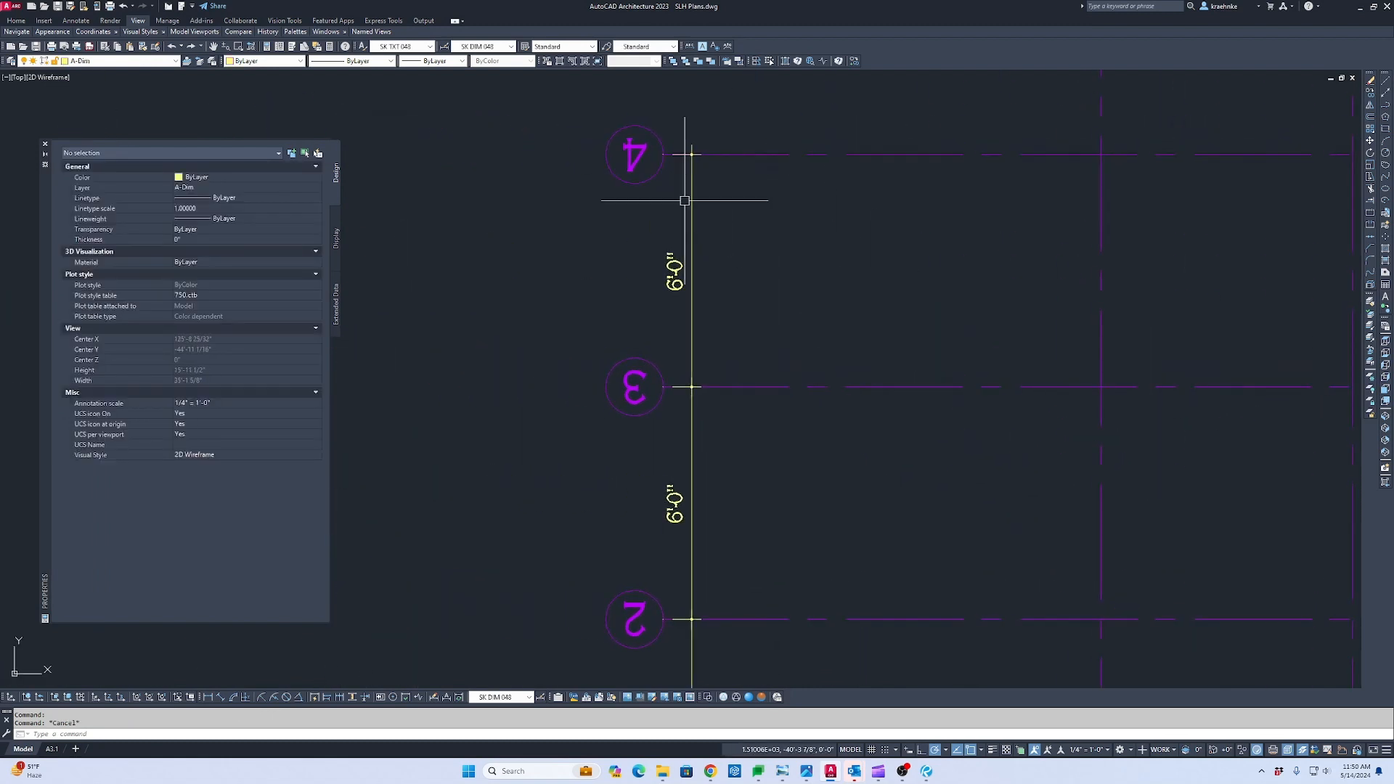
scroll(685, 200, down, 5)
scroll(1018, 302, up, 3)
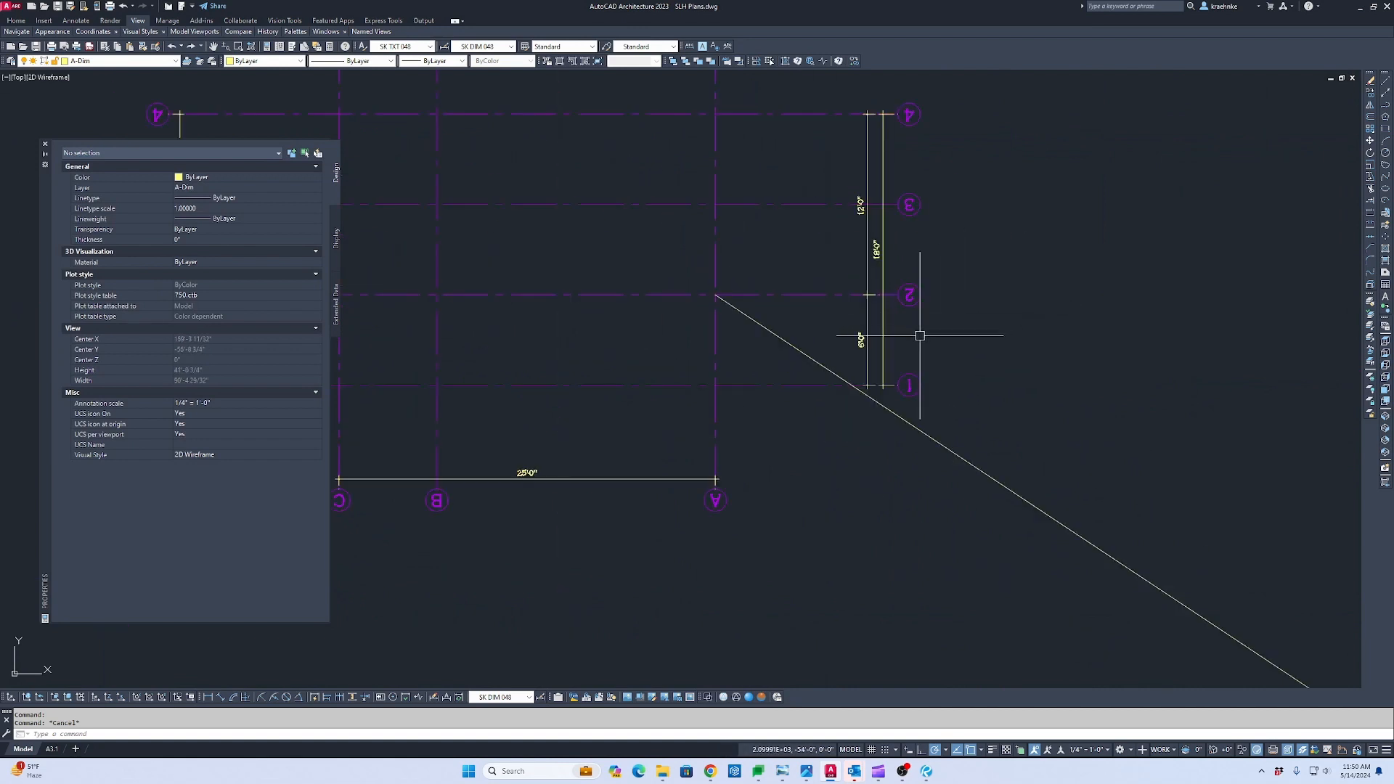
scroll(920, 335, down, 3)
scroll(974, 445, up, 4)
click(974, 445)
middle_drag(405, 398, 568, 414)
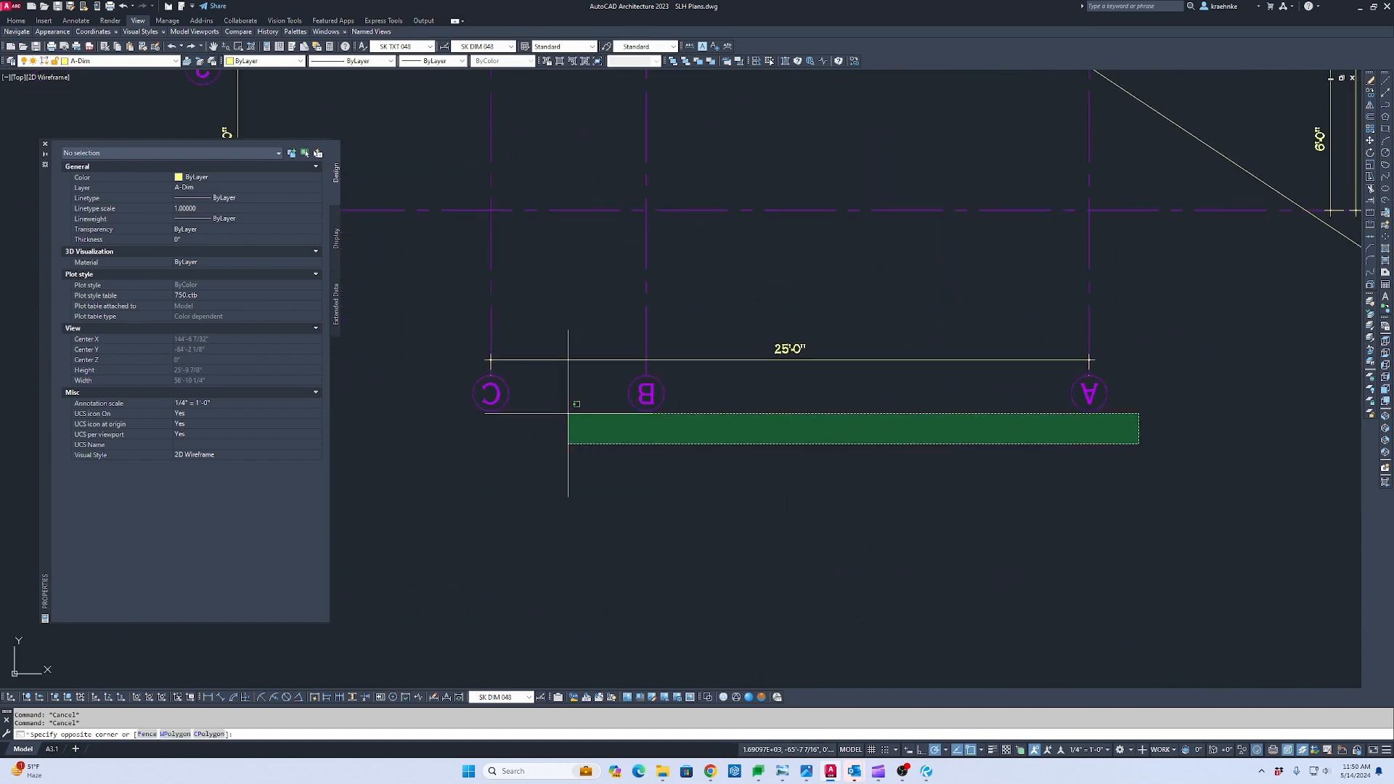
click(482, 392)
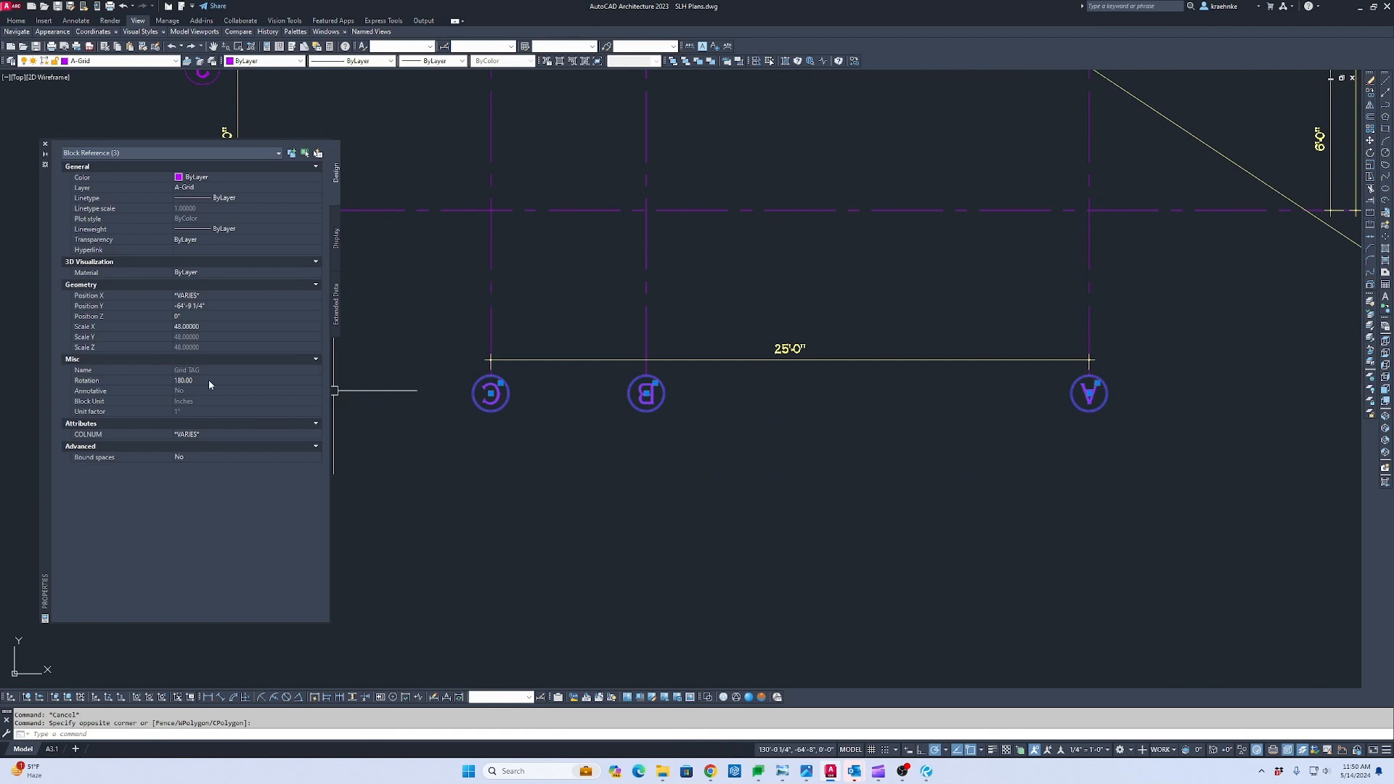
scroll(436, 415, down, 5)
middle_drag(436, 415, 768, 577)
click(676, 526)
click(624, 276)
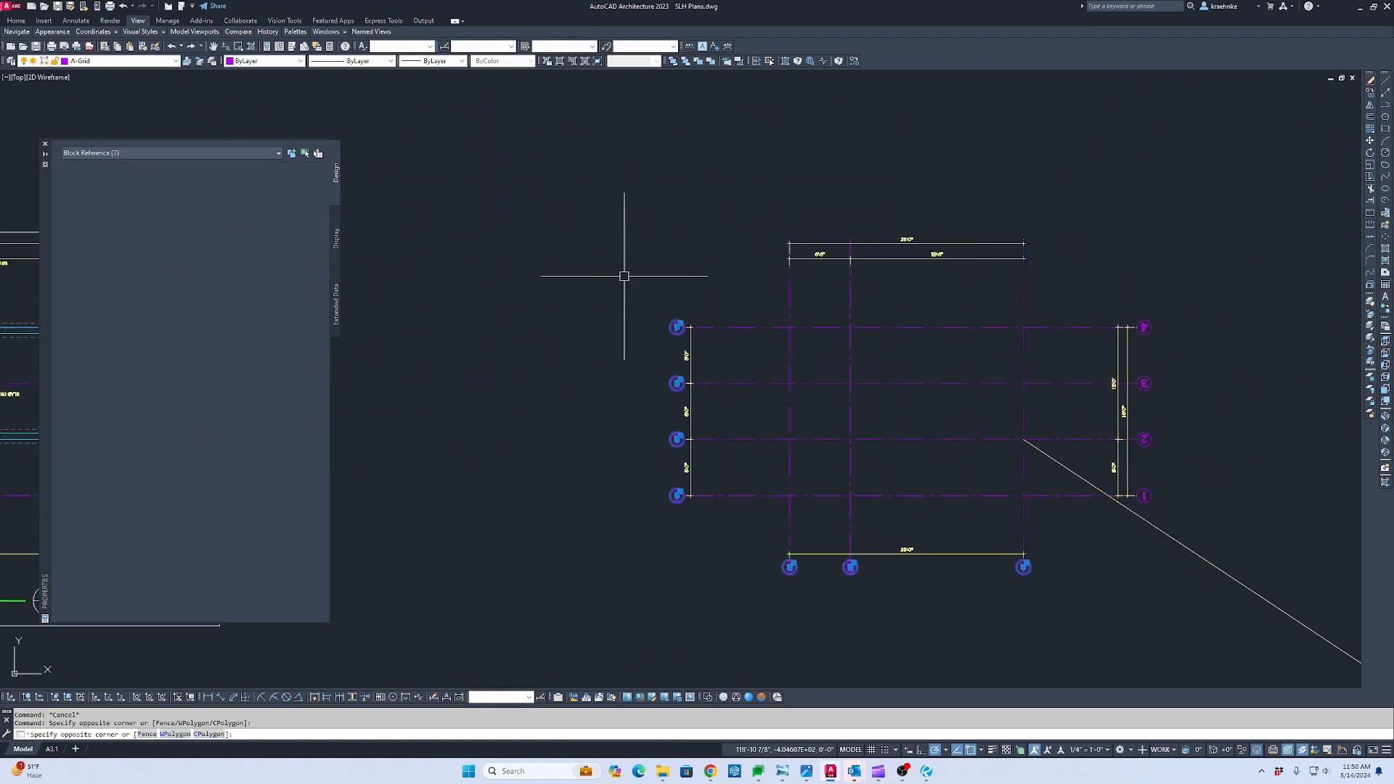
click(1206, 301)
click(1143, 502)
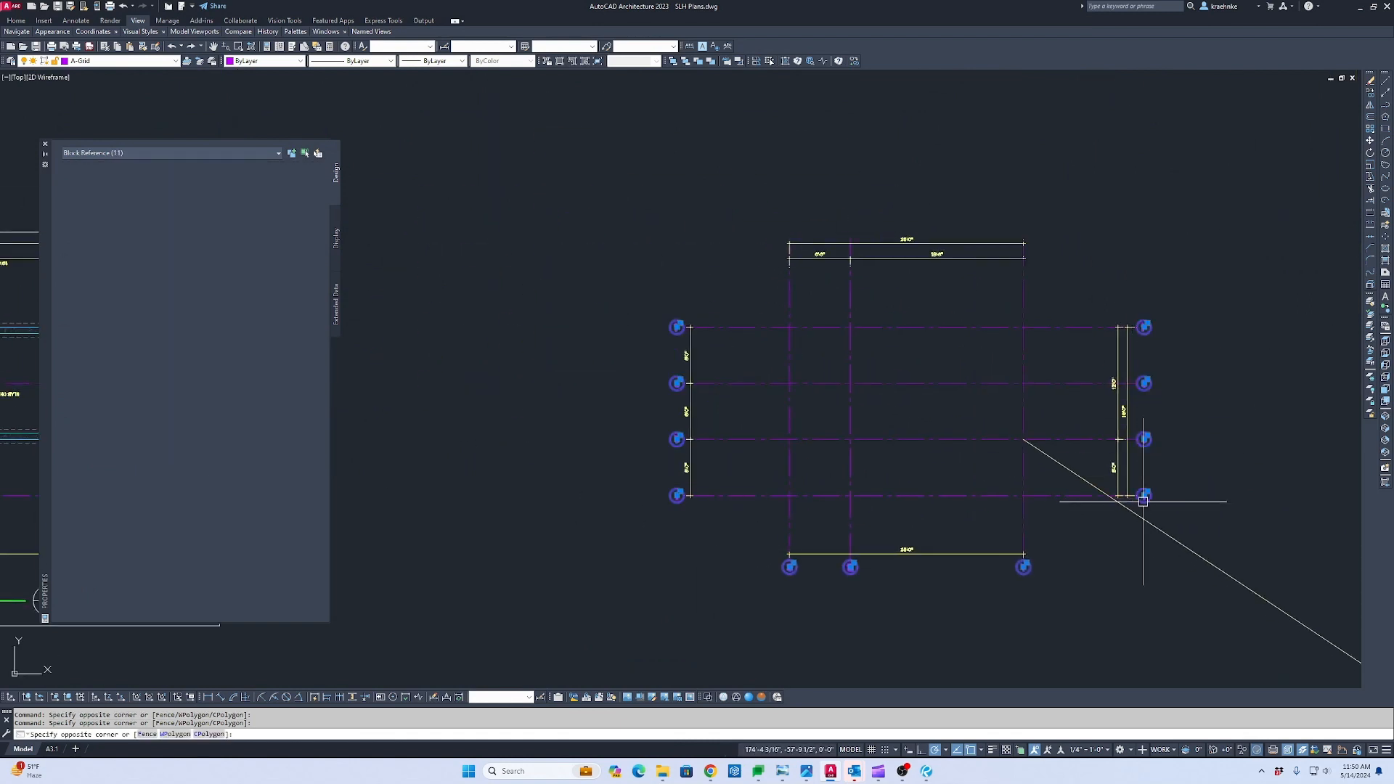
click(184, 383)
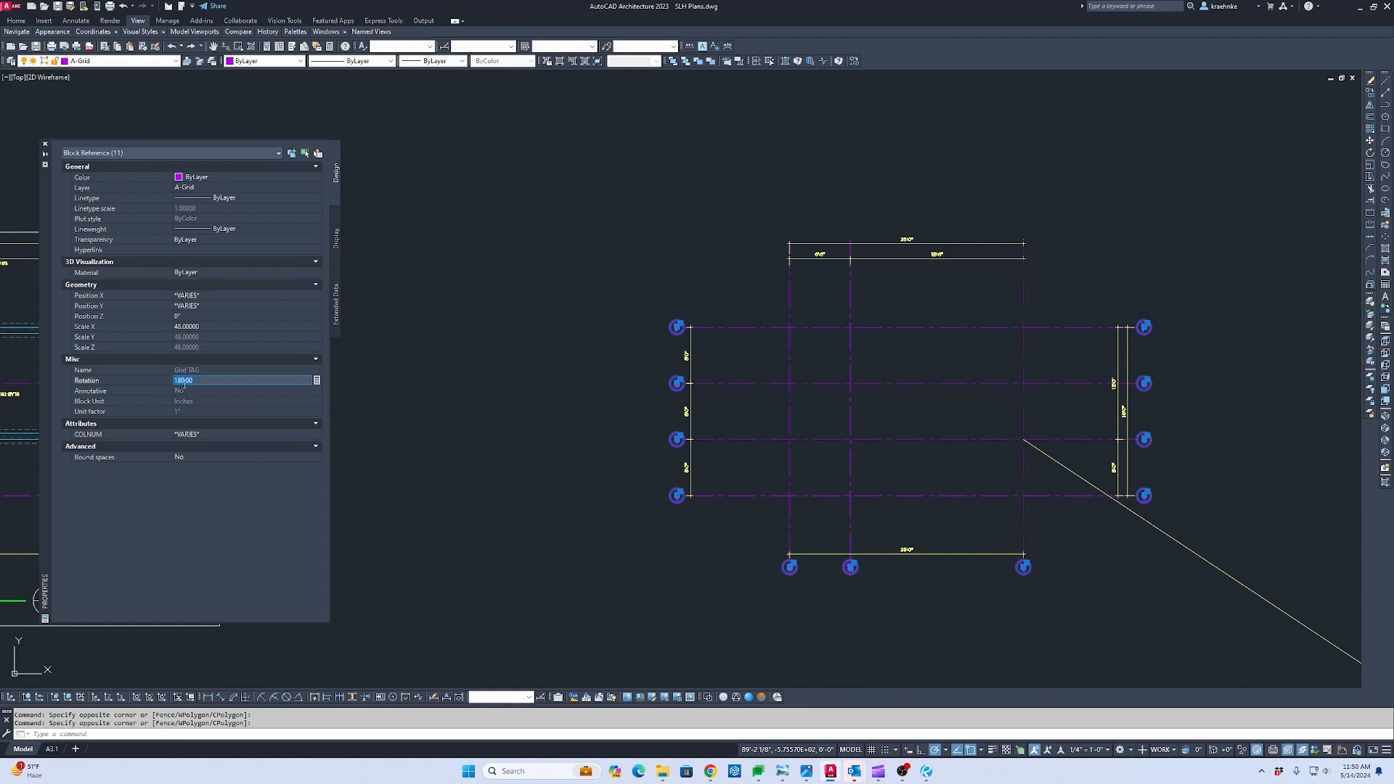
key(Return)
scroll(661, 493, up, 4)
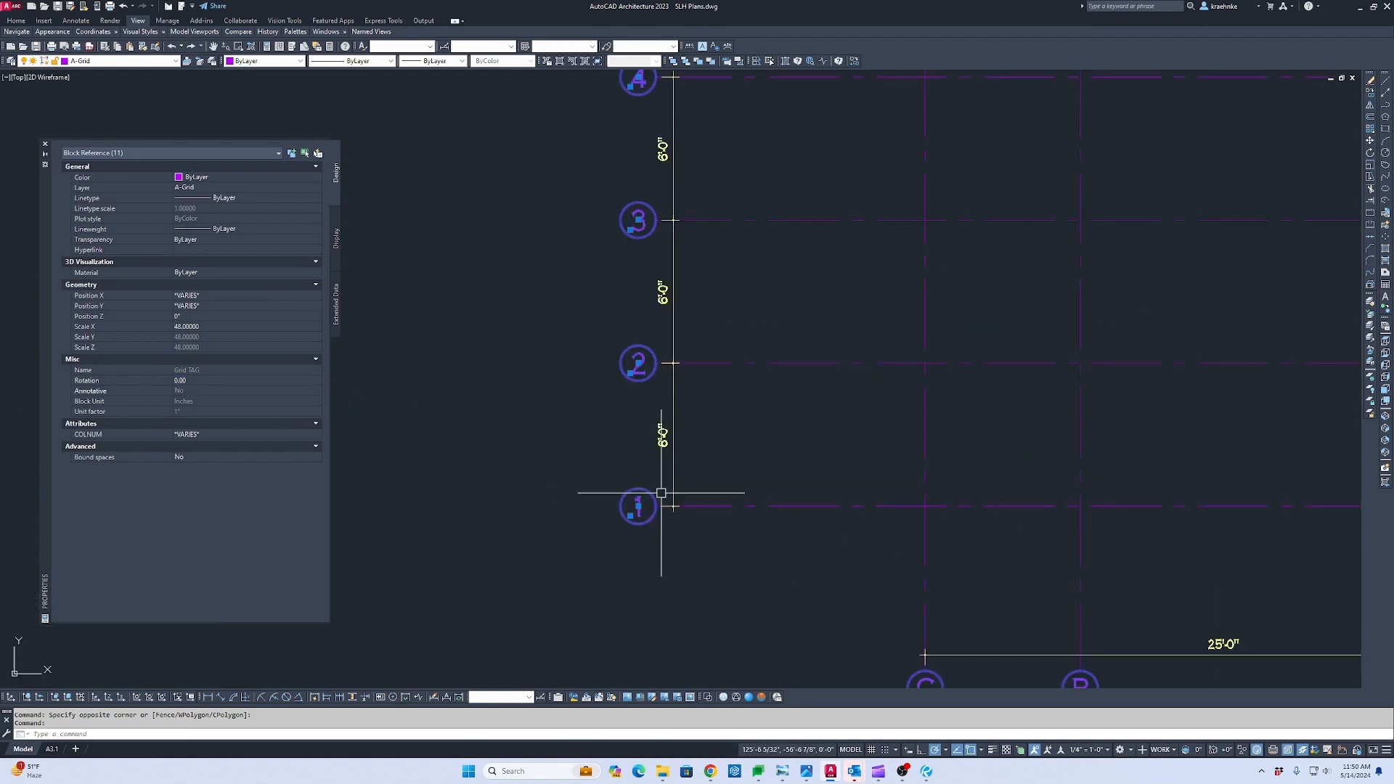
scroll(739, 530, down, 2)
key(Escape)
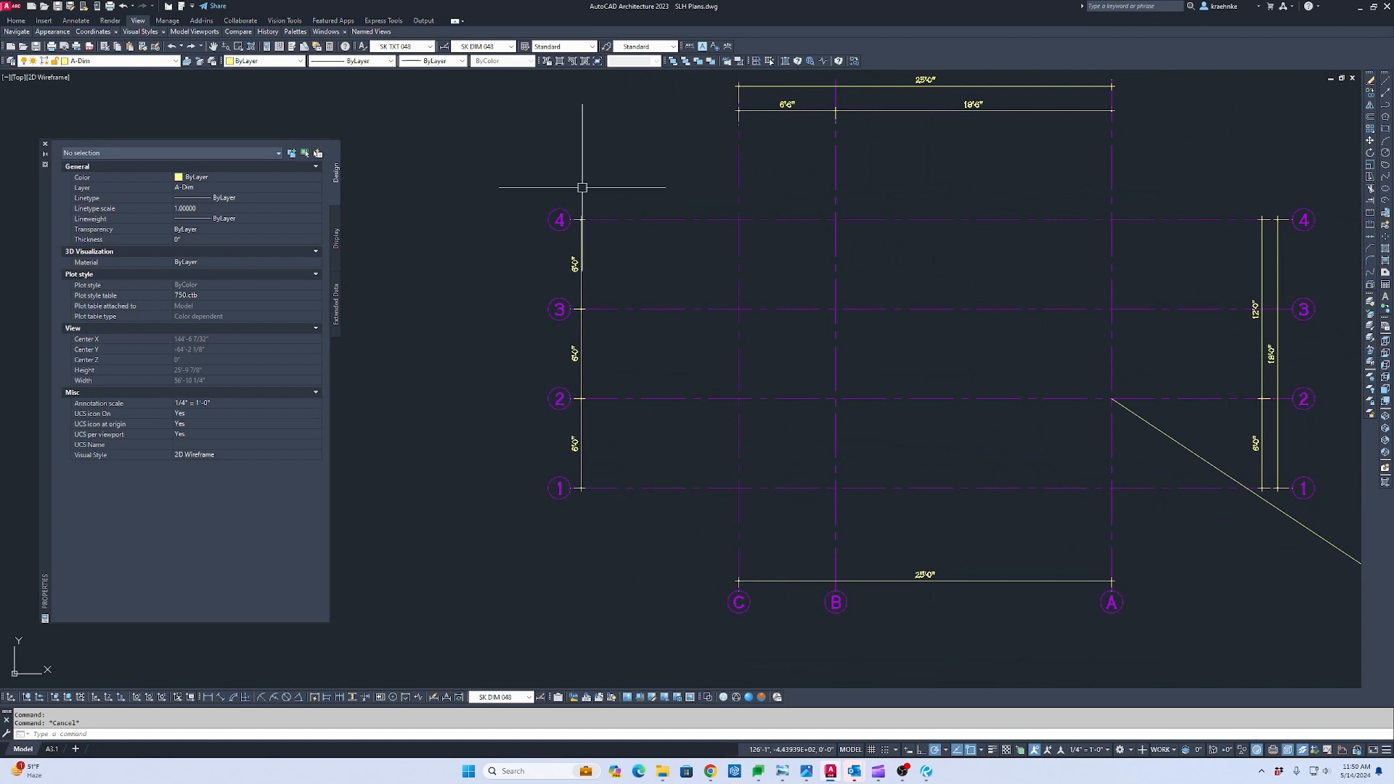
Review the copied grid's bubble orientation and labels against the foundation plan's grid.
scroll(566, 524, down, 4)
middle_drag(622, 462, 1051, 400)
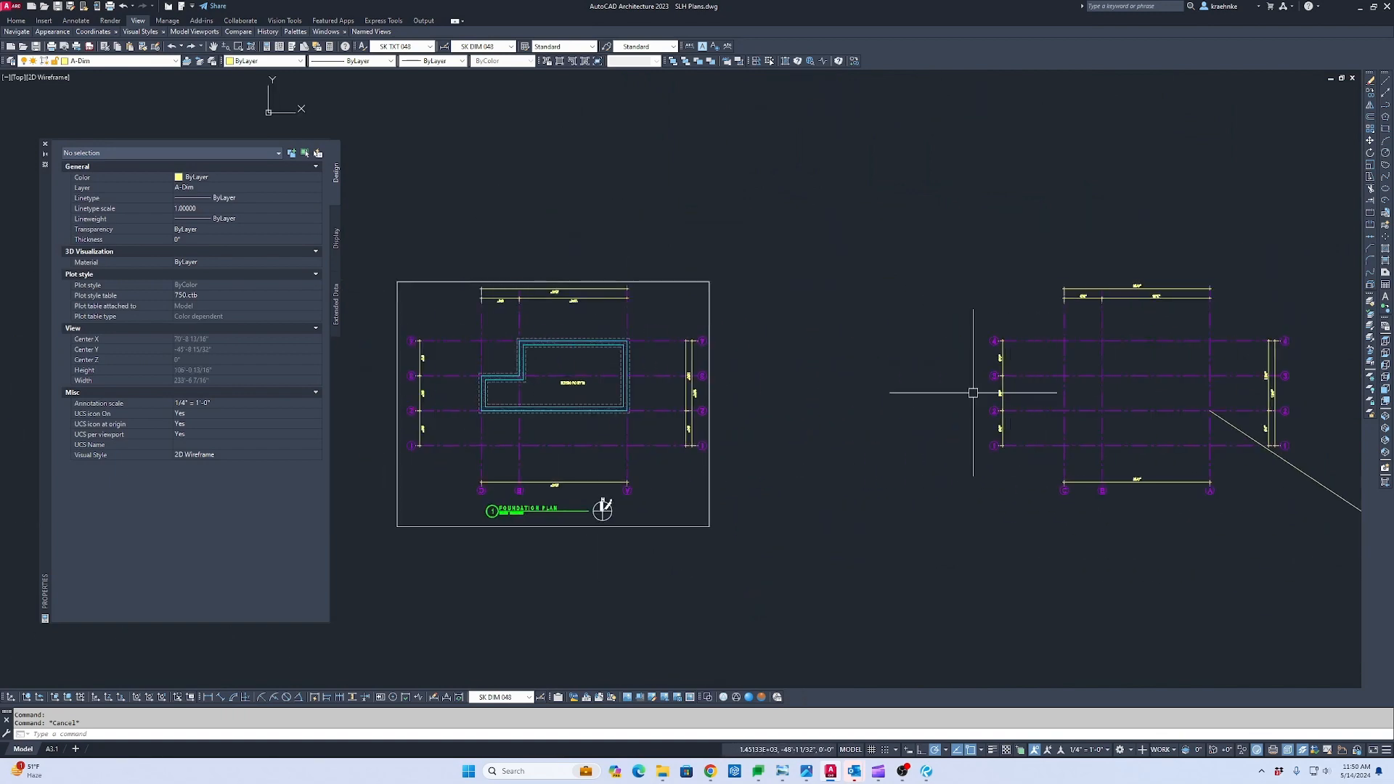
scroll(973, 393, down, 4)
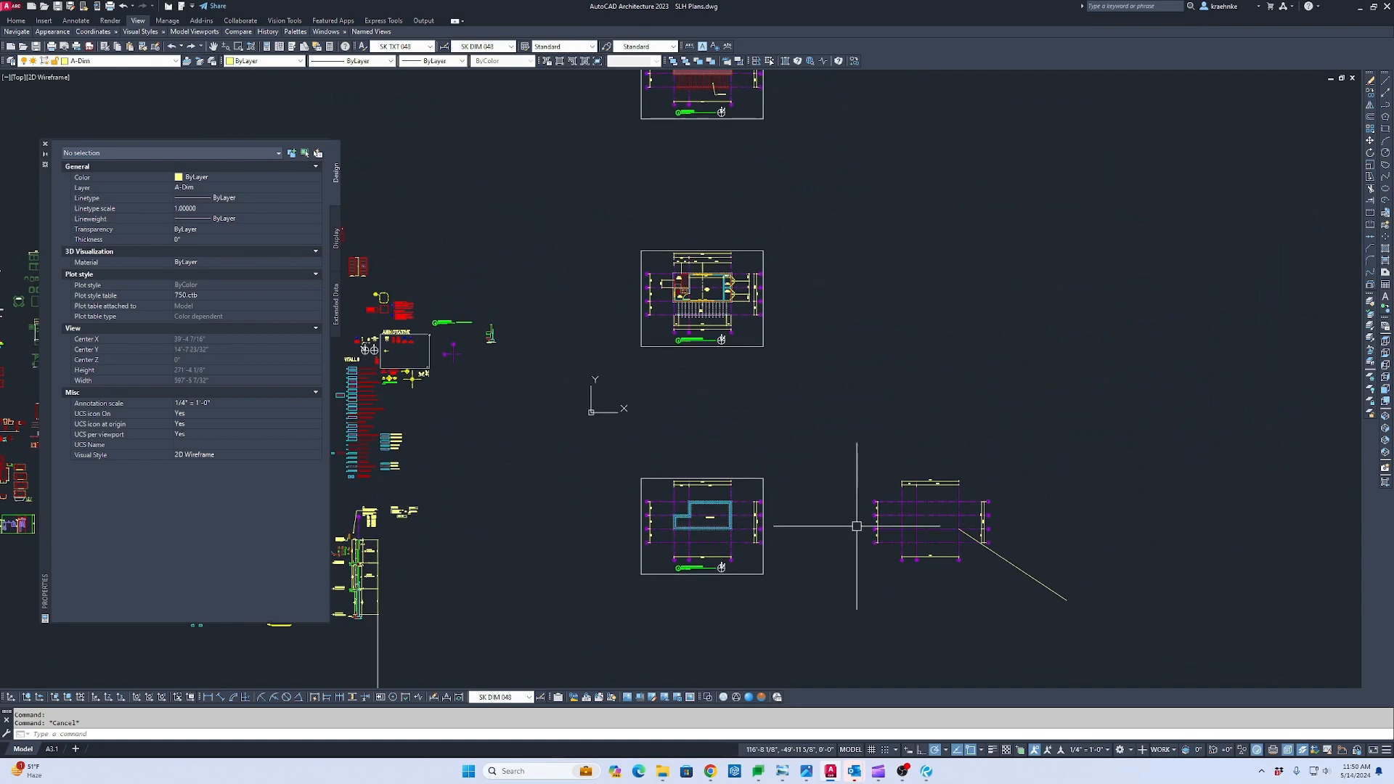
scroll(893, 530, up, 5)
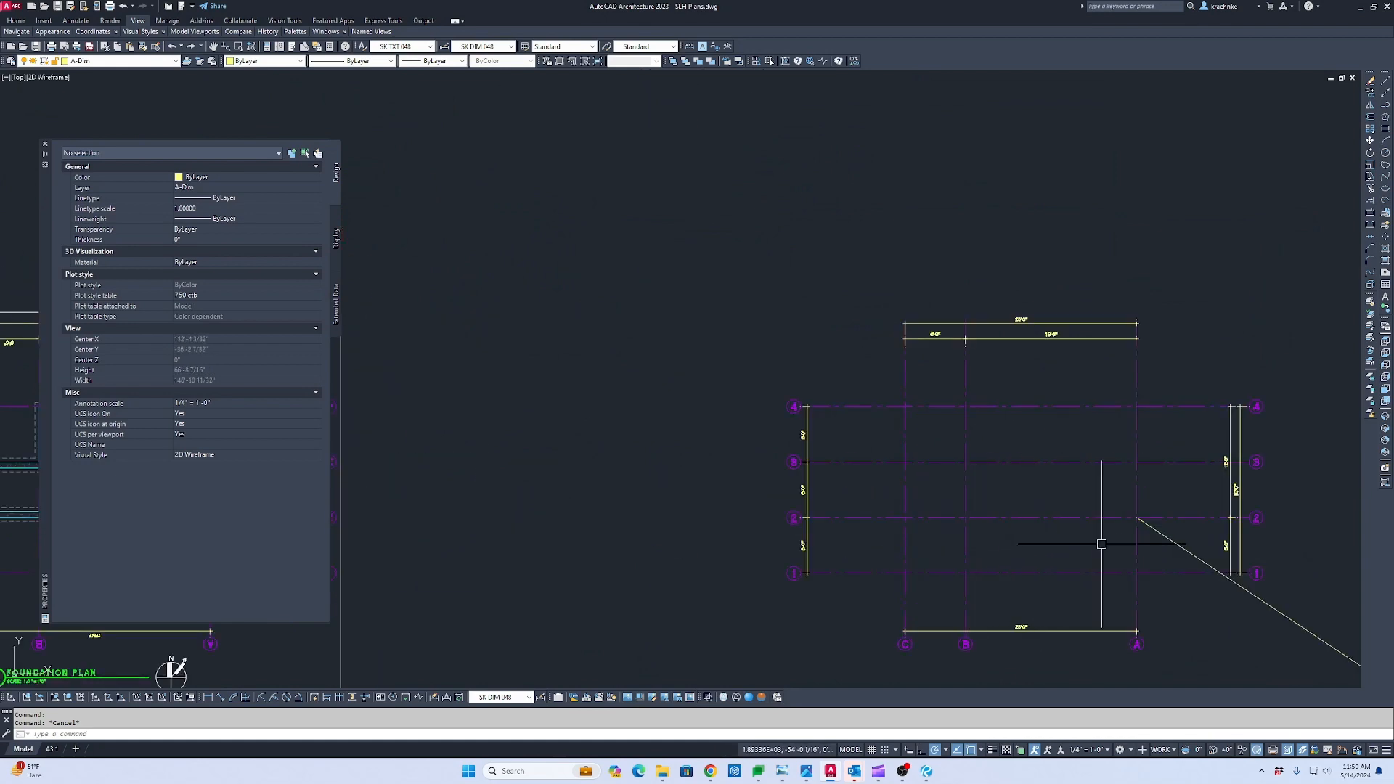
middle_drag(1100, 544, 923, 489)
scroll(857, 472, up, 2)
click(1124, 546)
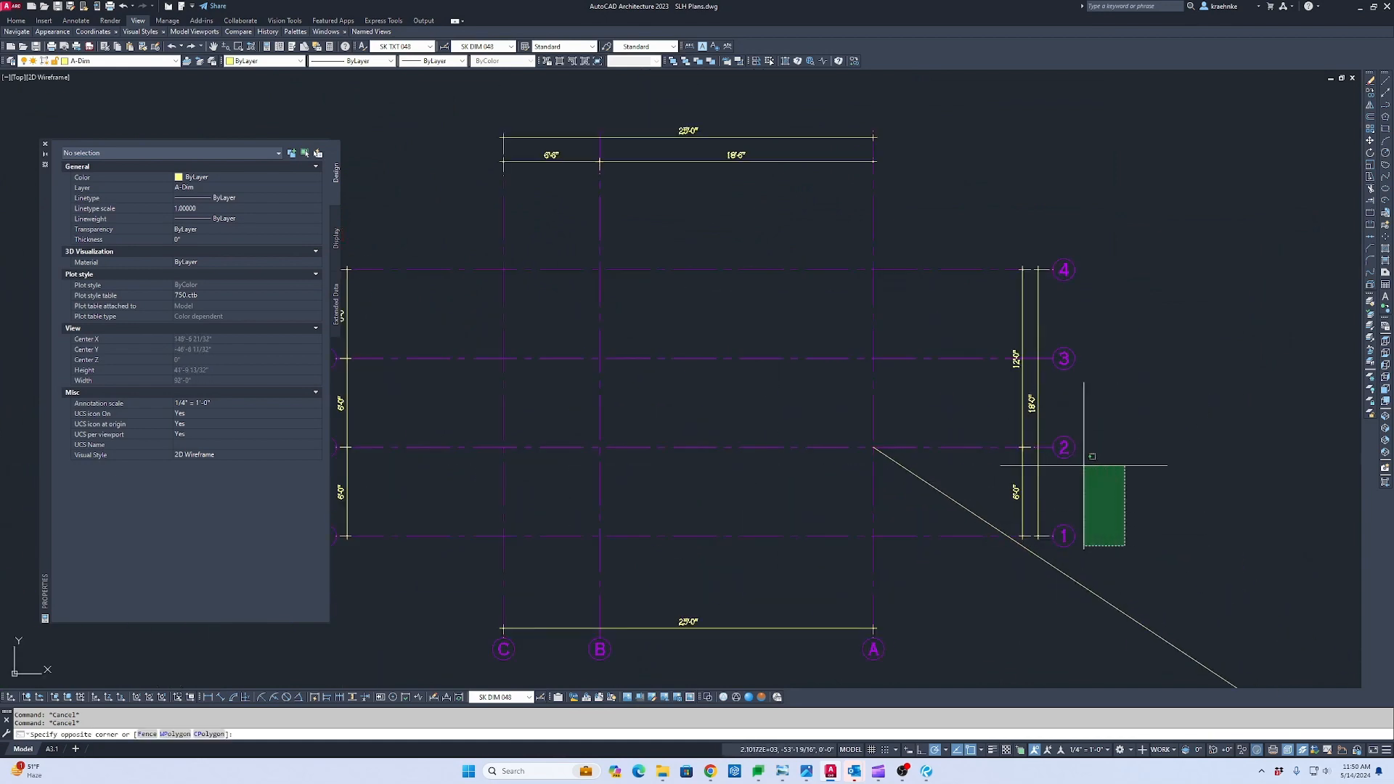
scroll(1086, 468, down, 2)
middle_drag(1032, 526, 1045, 470)
scroll(971, 517, up, 4)
scroll(969, 530, down, 2)
middle_drag(952, 552, 1025, 526)
key(Escape)
scroll(808, 549, up, 2)
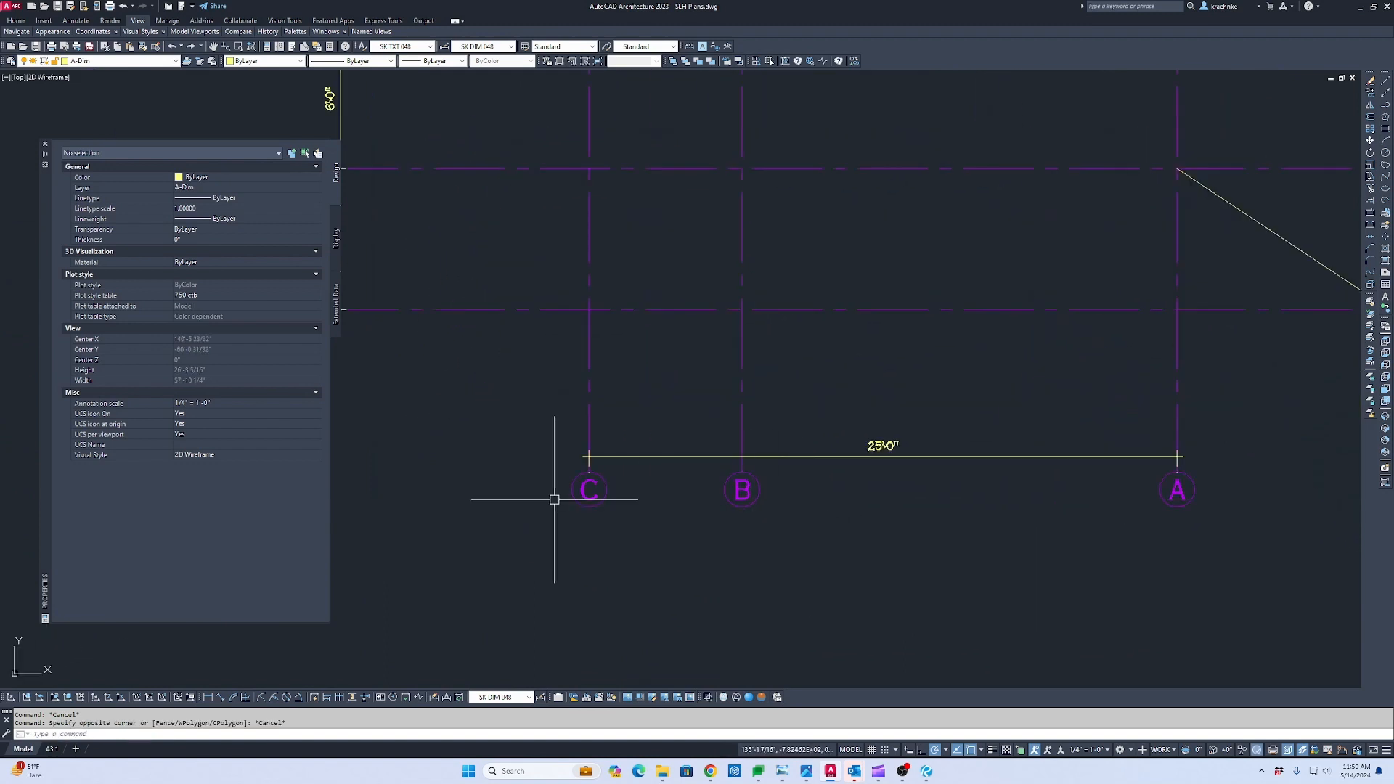
click(589, 500)
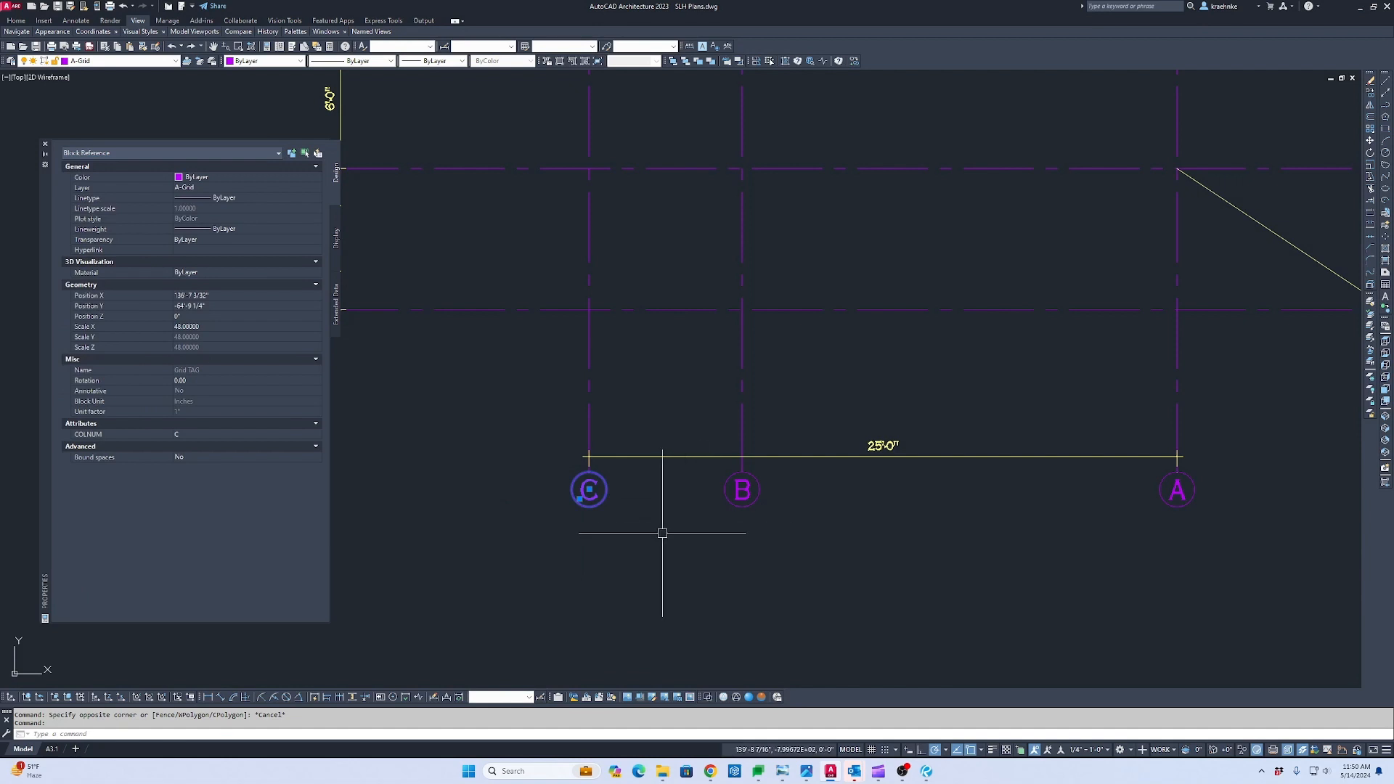
key(Return)
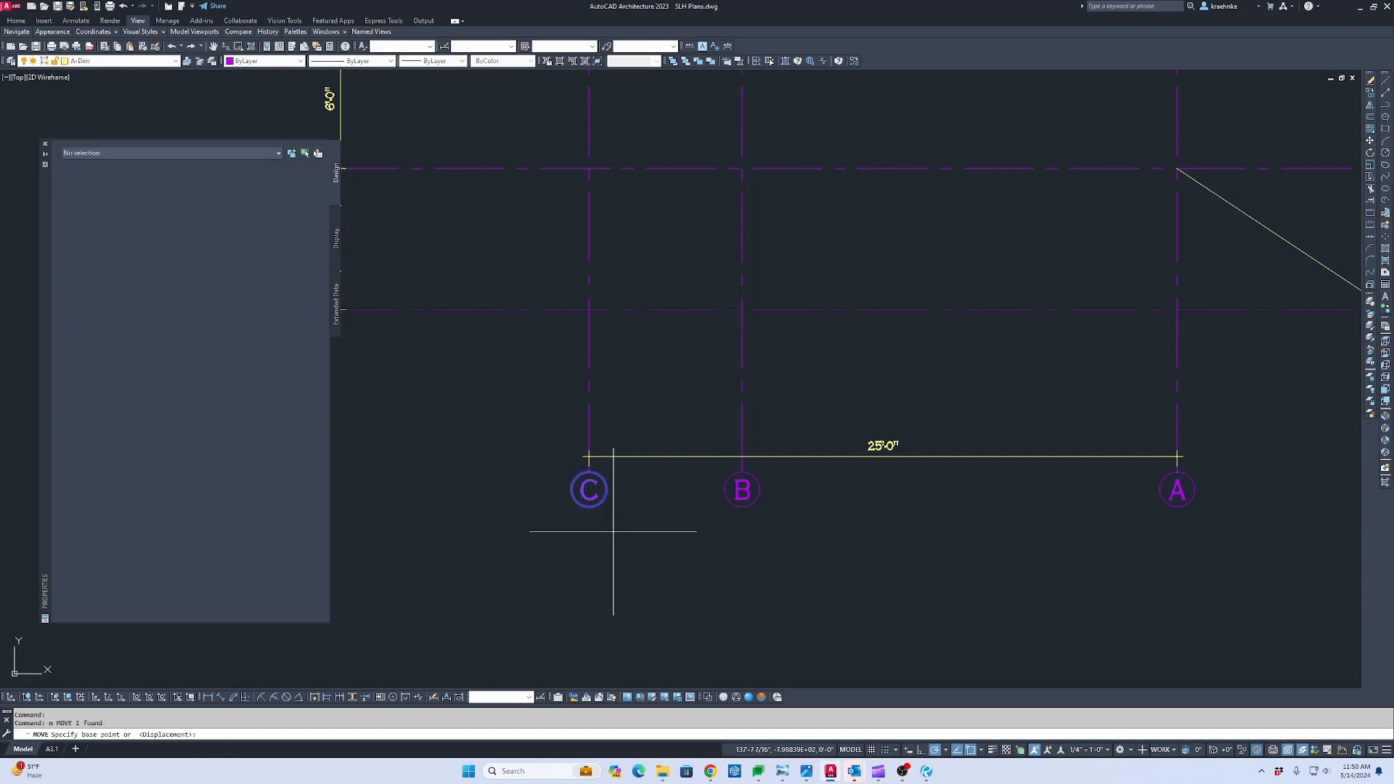
click(610, 534)
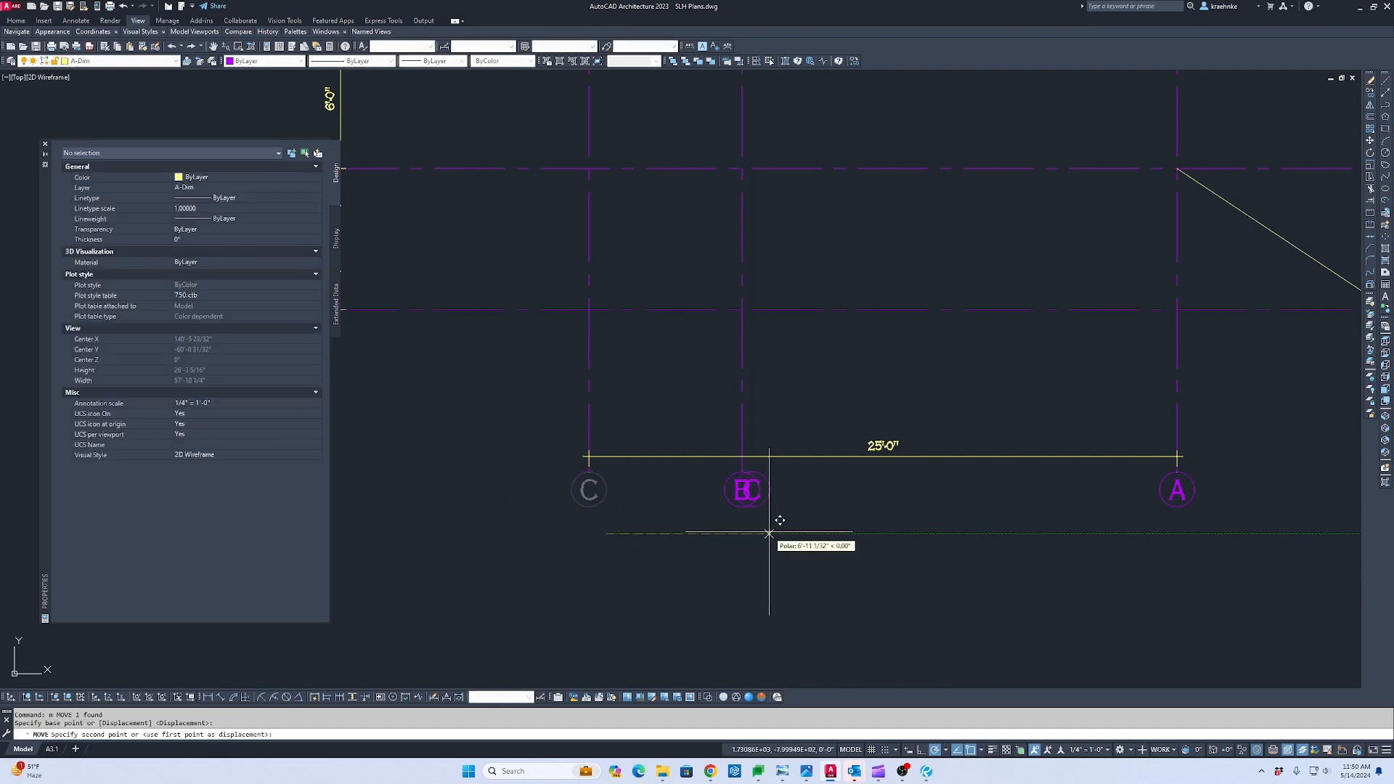
Change the COLNUM label of the copied grid's leftmost bottom bubble to A.
click(598, 500)
key(Caps_Lock)
click(189, 434)
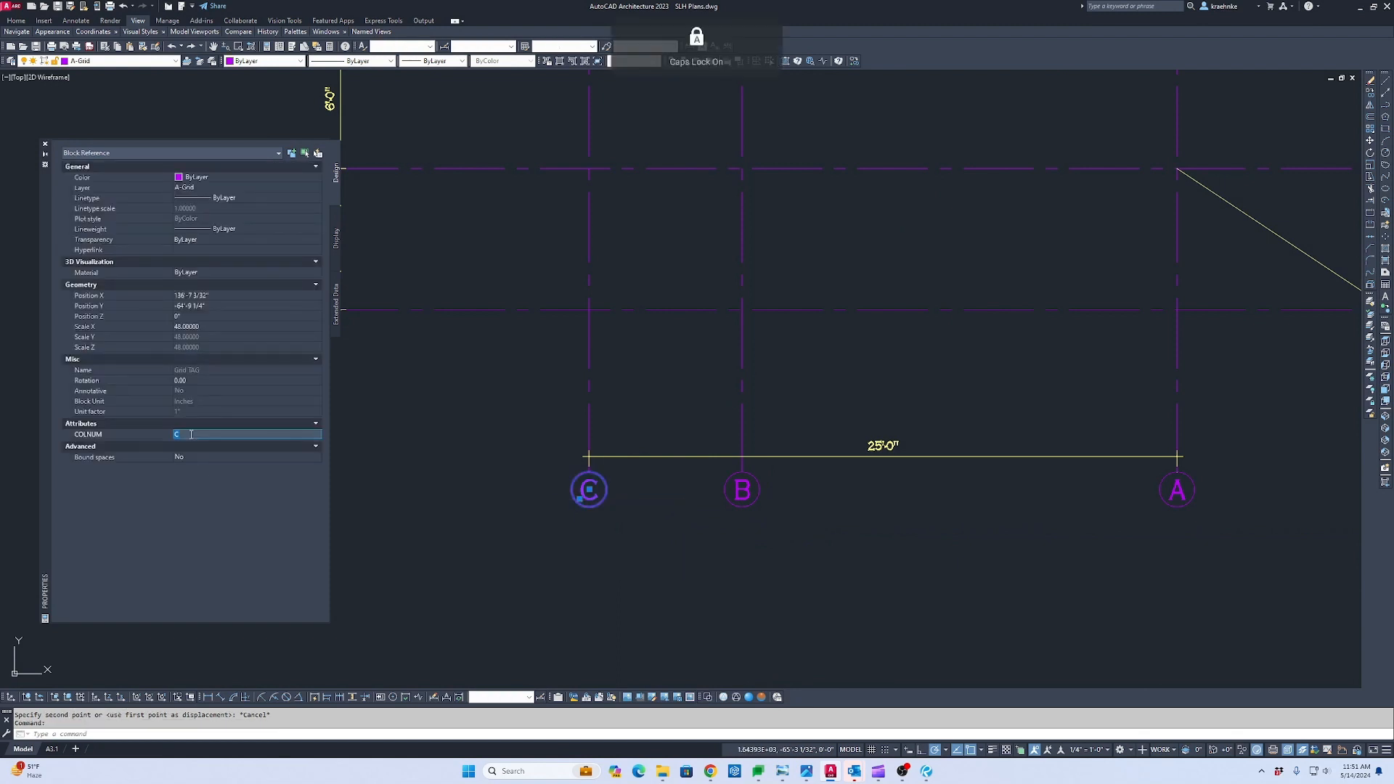
text(A)
key(Return)
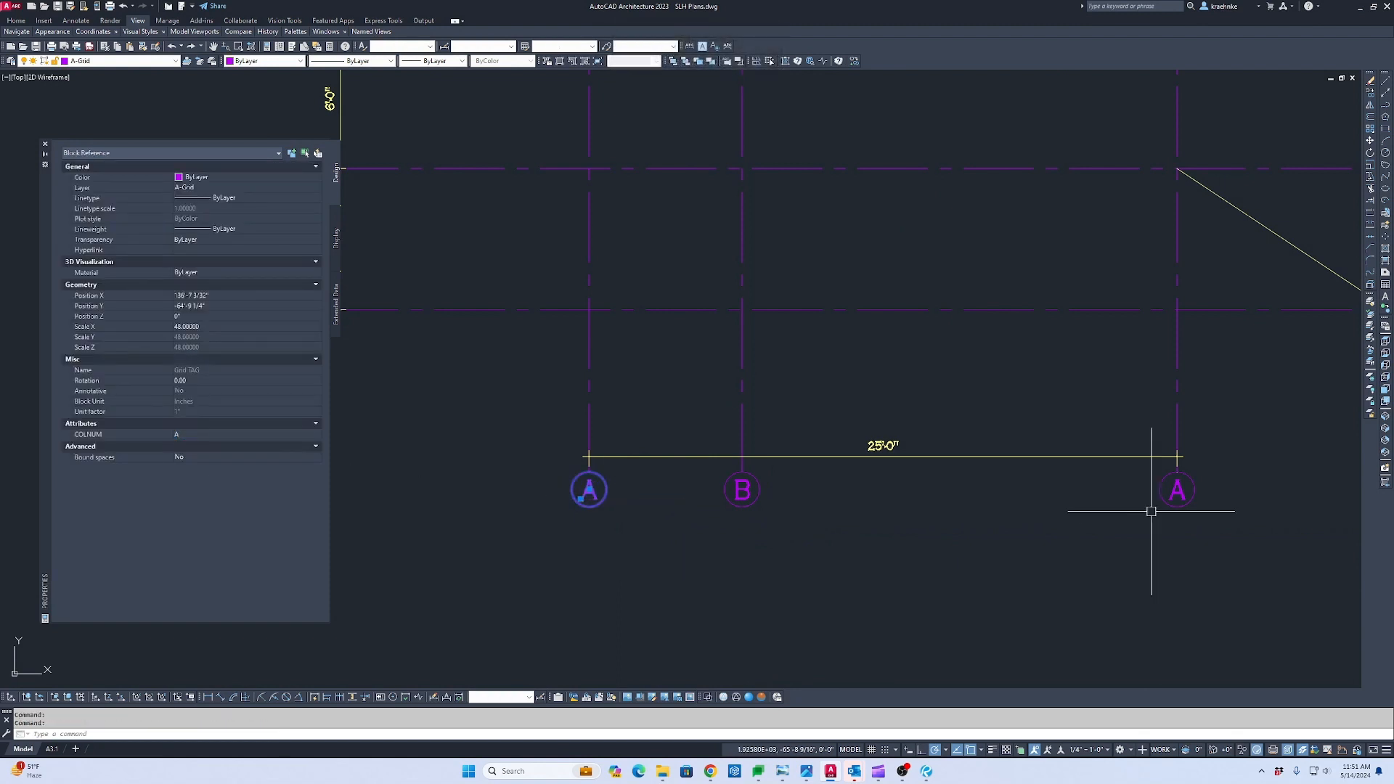
key(Escape)
Change the COLNUM label of the copied grid's rightmost bottom bubble to C.
click(1176, 500)
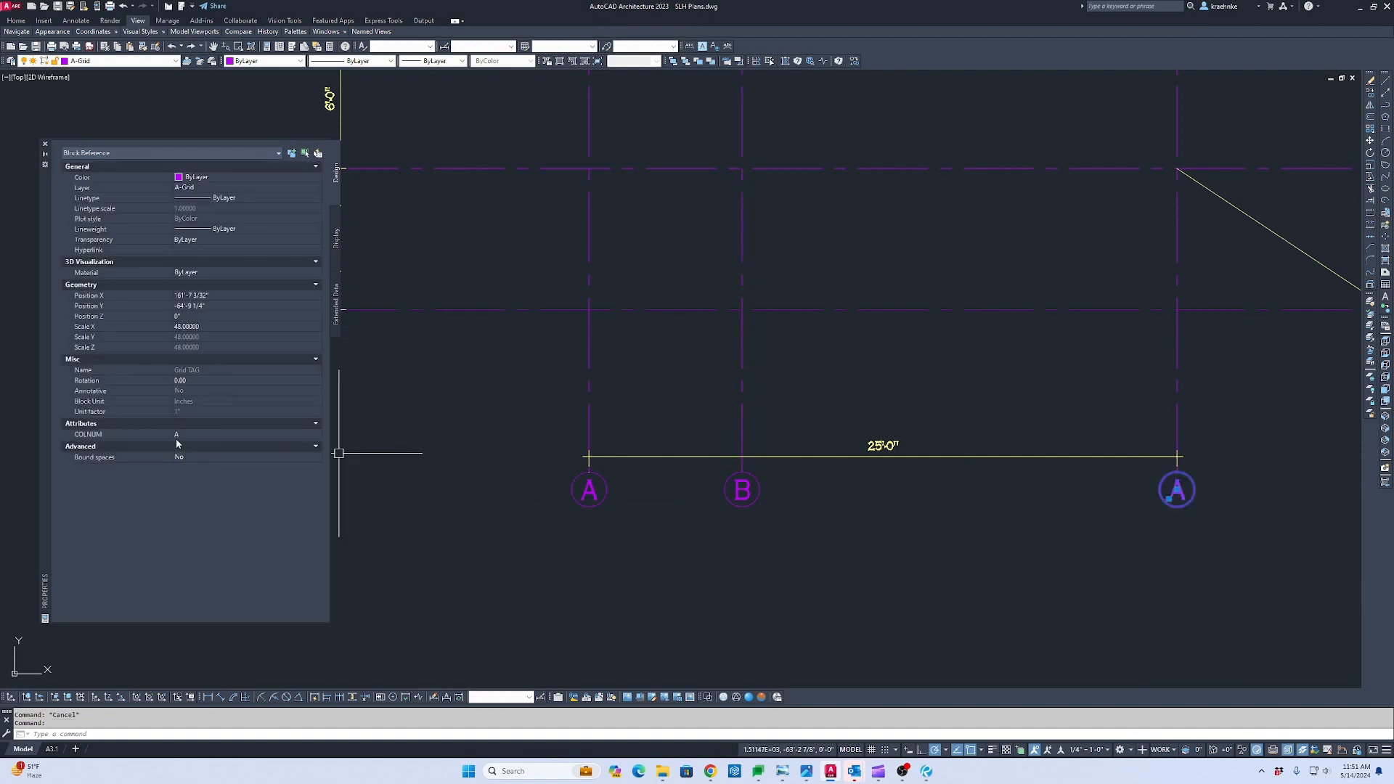
click(196, 434)
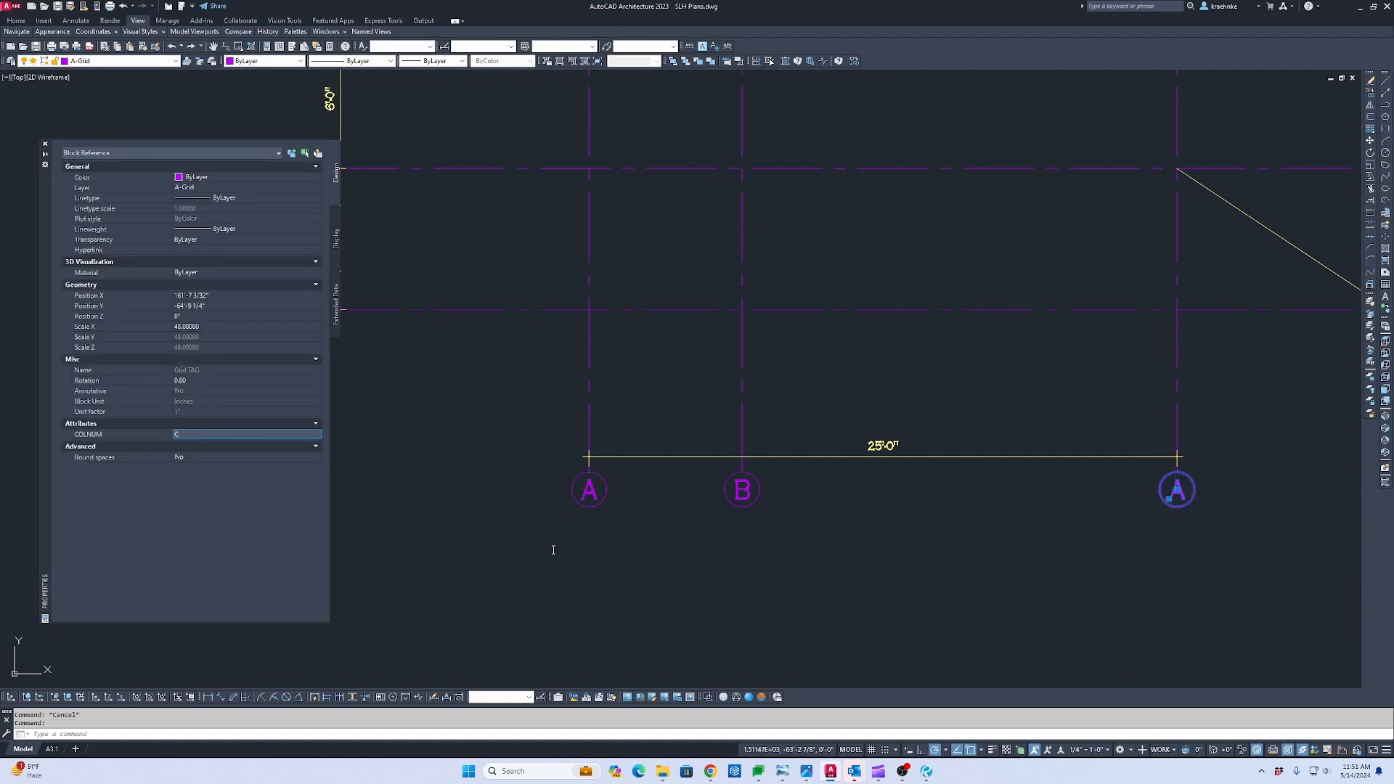
scroll(906, 391, down, 4)
middle_drag(909, 394, 983, 647)
scroll(802, 520, up, 2)
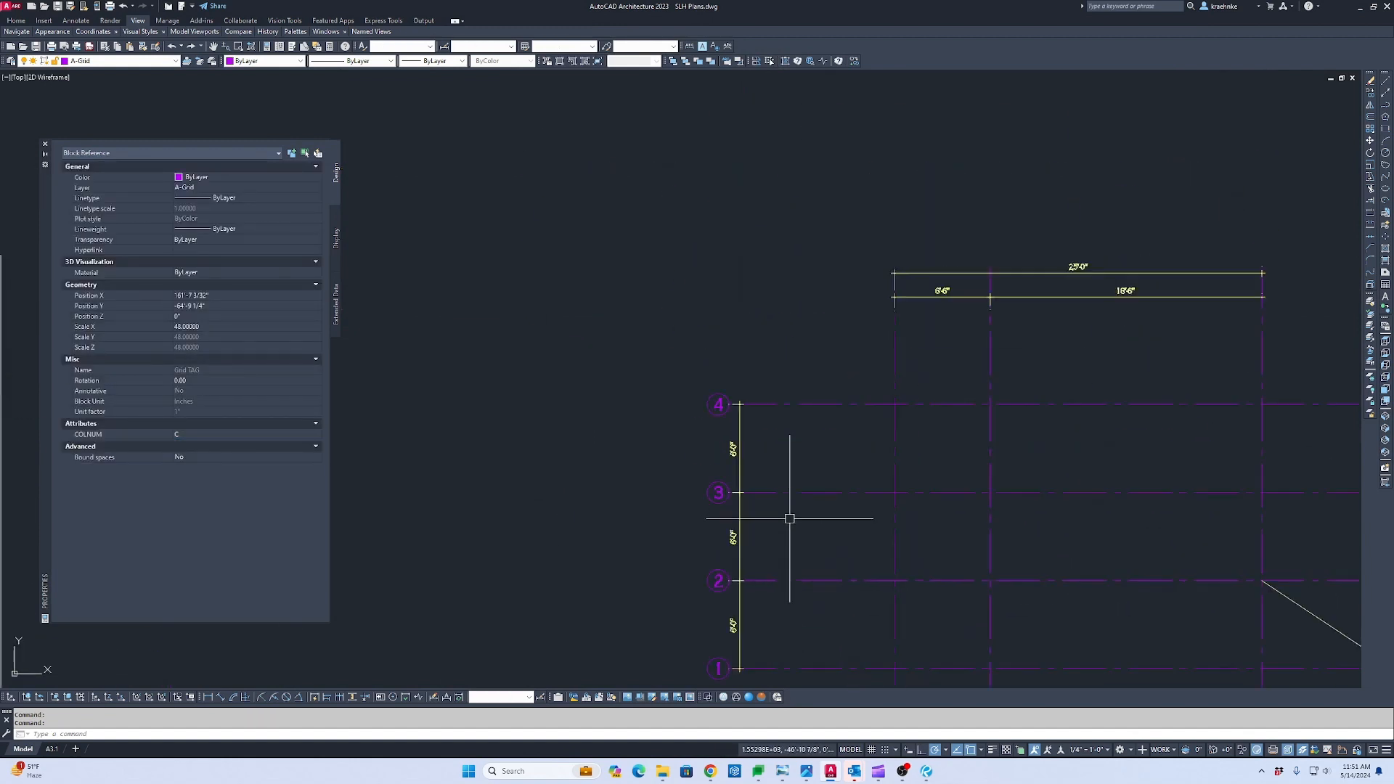
middle_drag(751, 464, 758, 390)
key(Escape)
Change the COLNUM label of the top bubble on the copied grid's left side to 1.
click(719, 324)
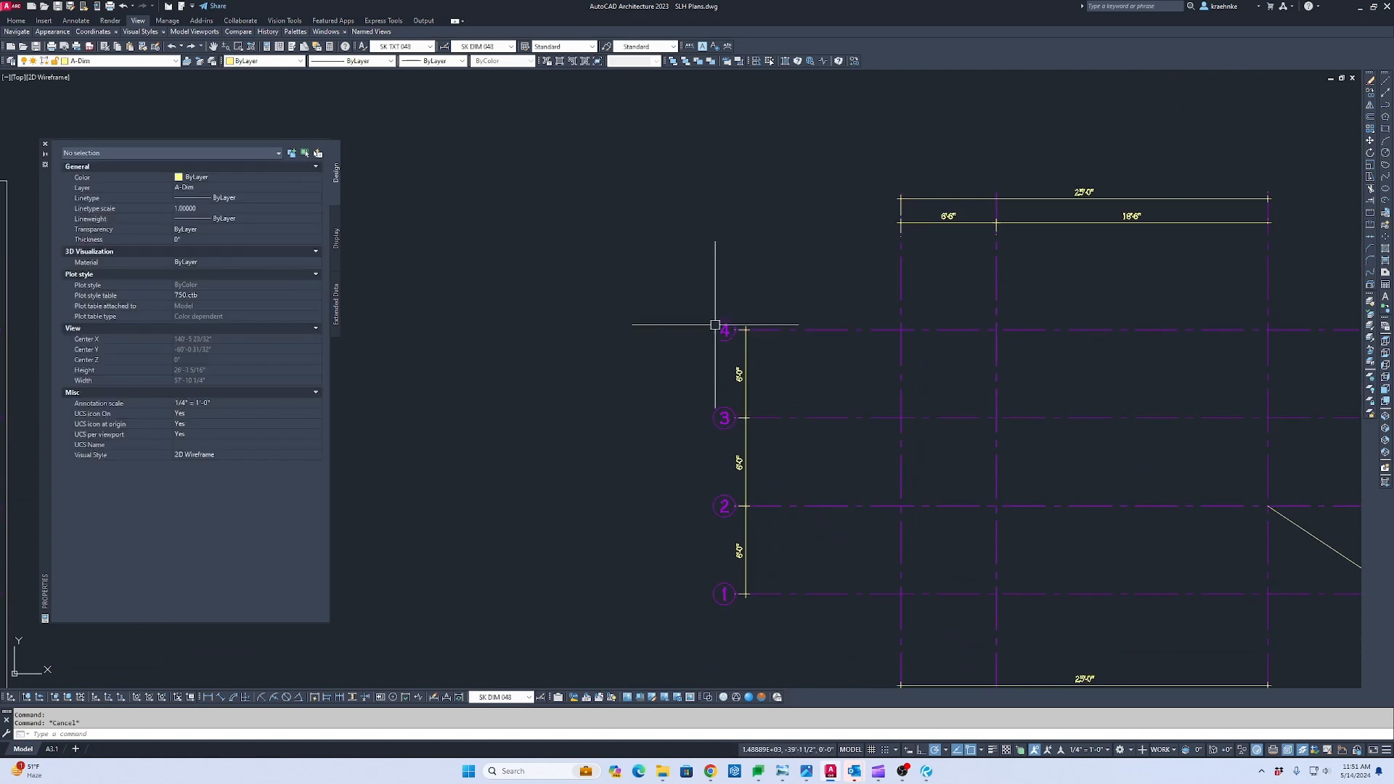
key(Escape)
click(716, 327)
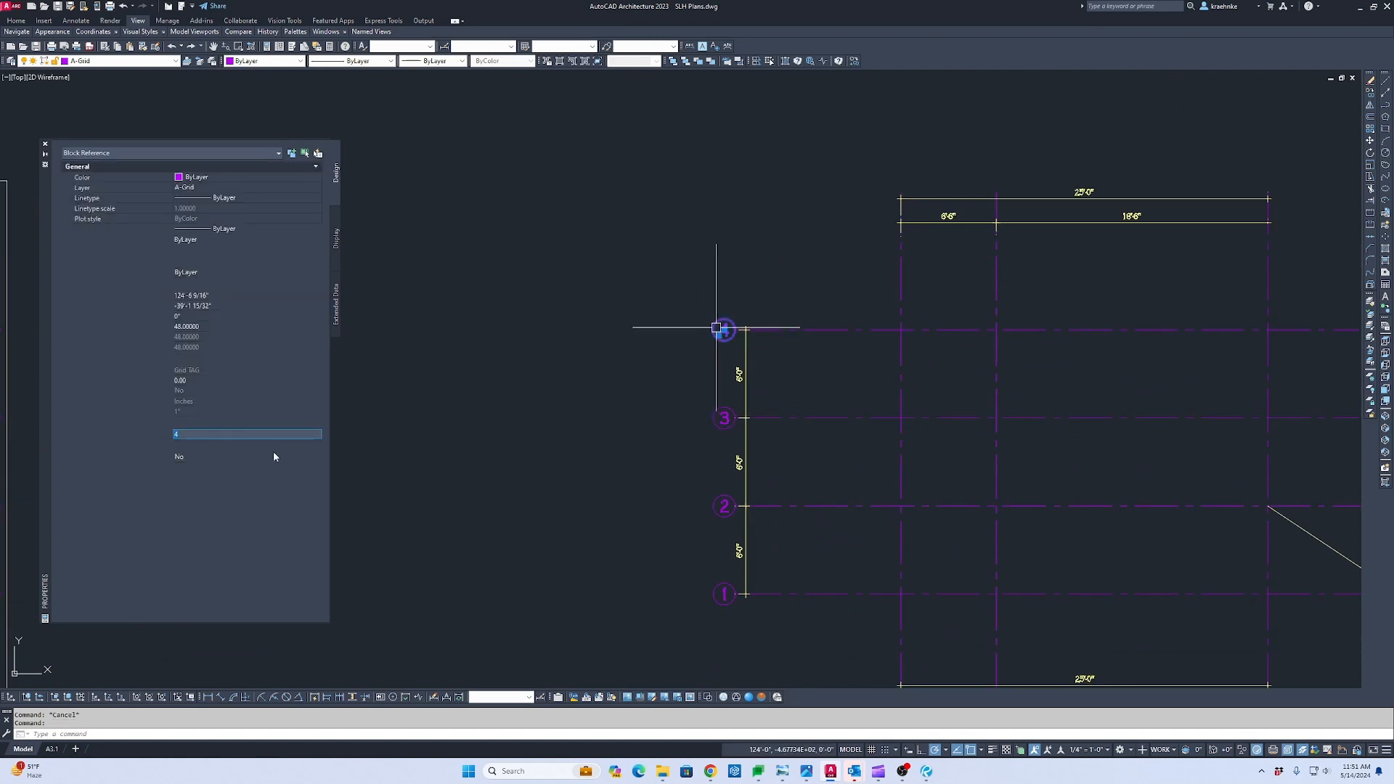
click(227, 435)
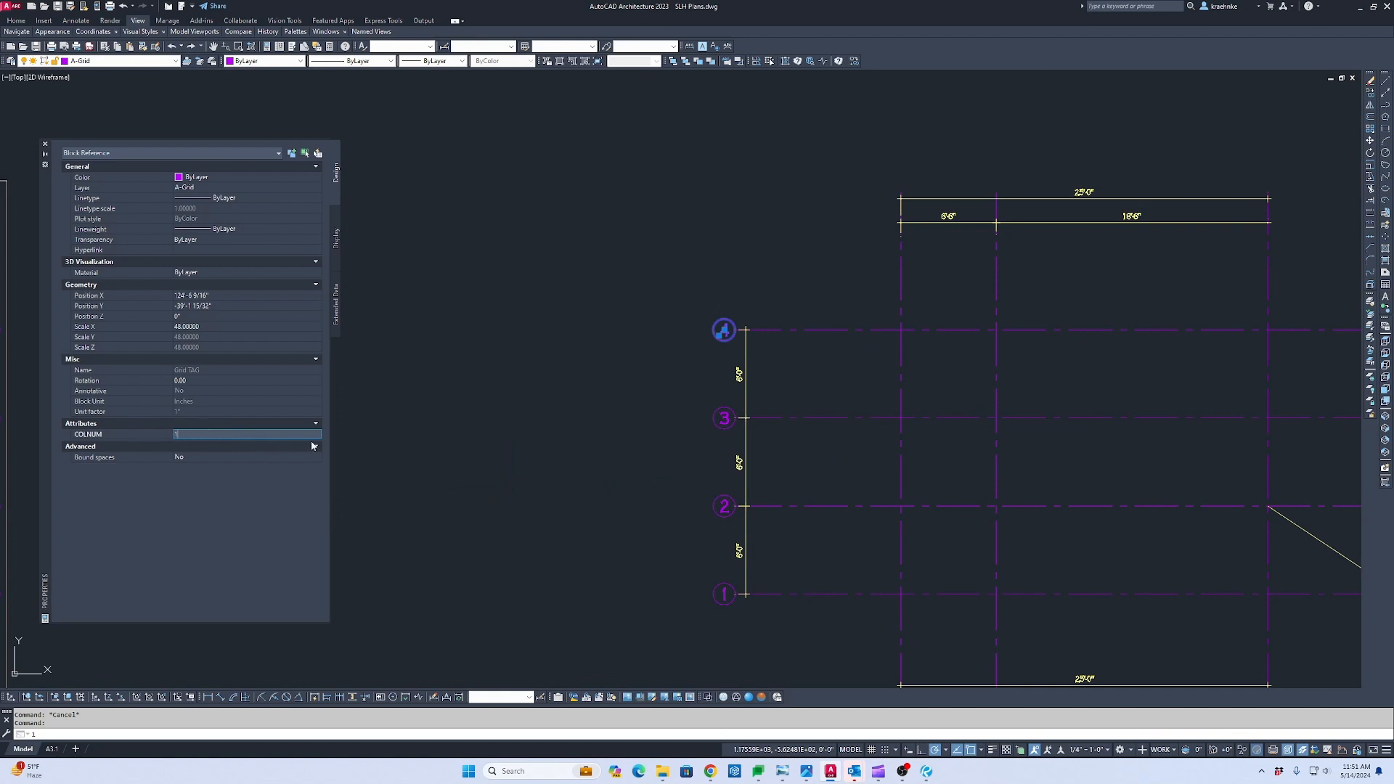
key(Escape)
Change the COLNUM label of the second bubble from the top on the copied grid's left side to 2.
click(723, 418)
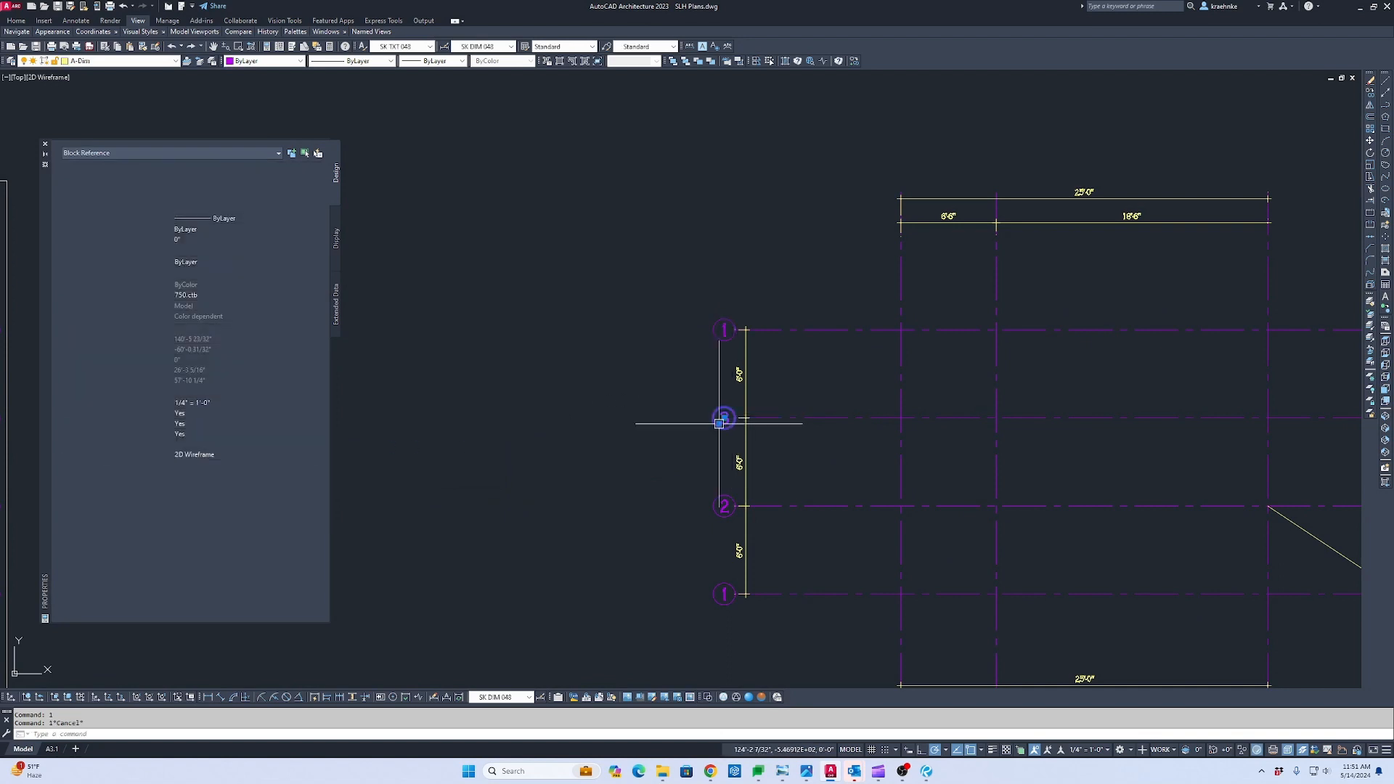
click(201, 435)
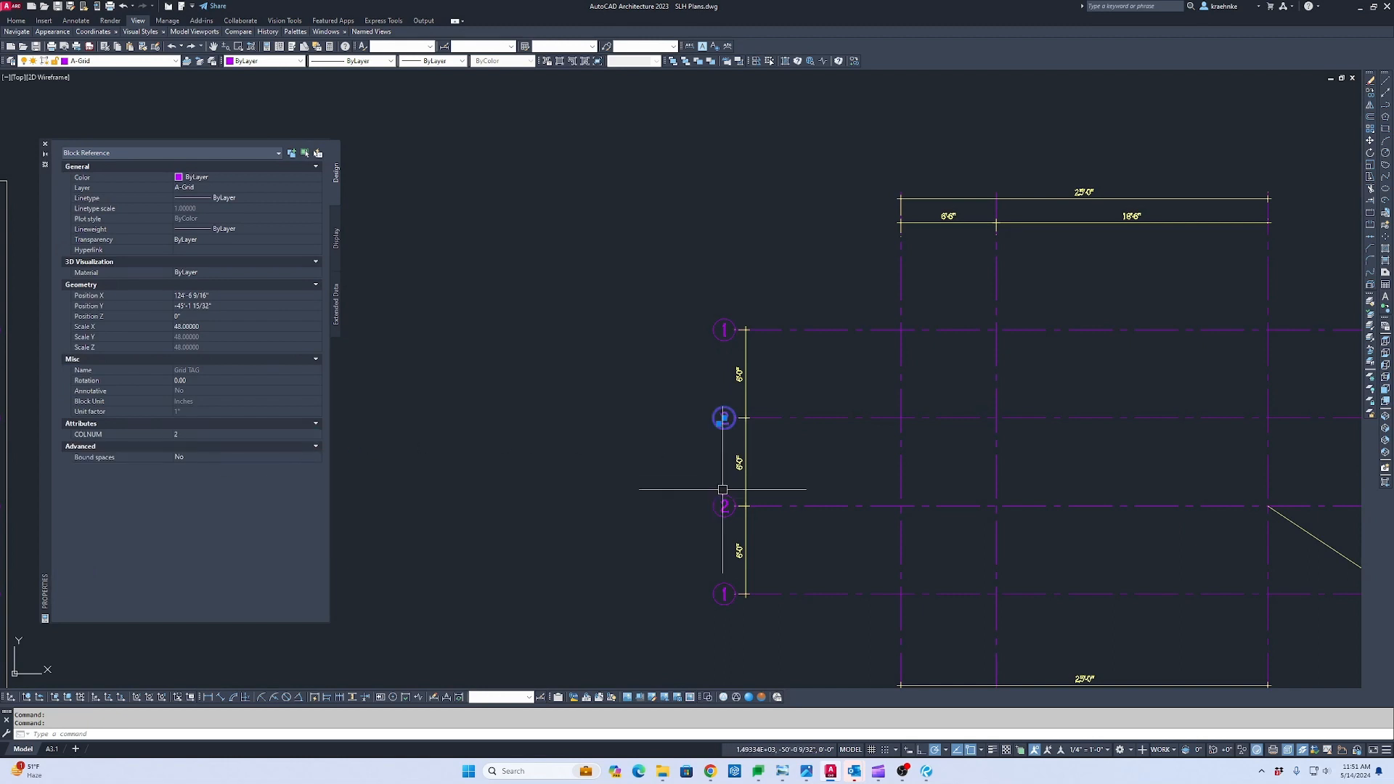
key(Escape)
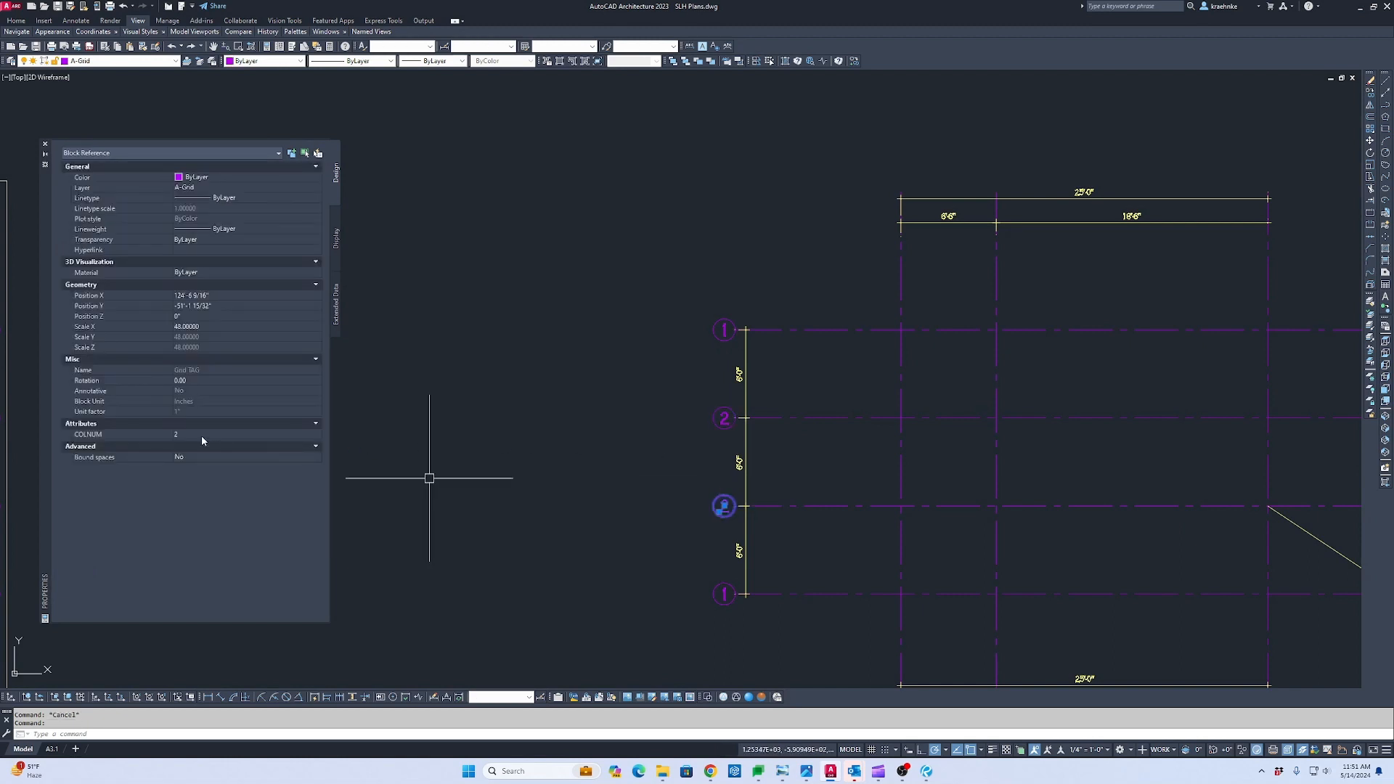
Set the COLNUM labels of the two lower bubbles on the copied grid's left side to 3 and 4.
click(202, 435)
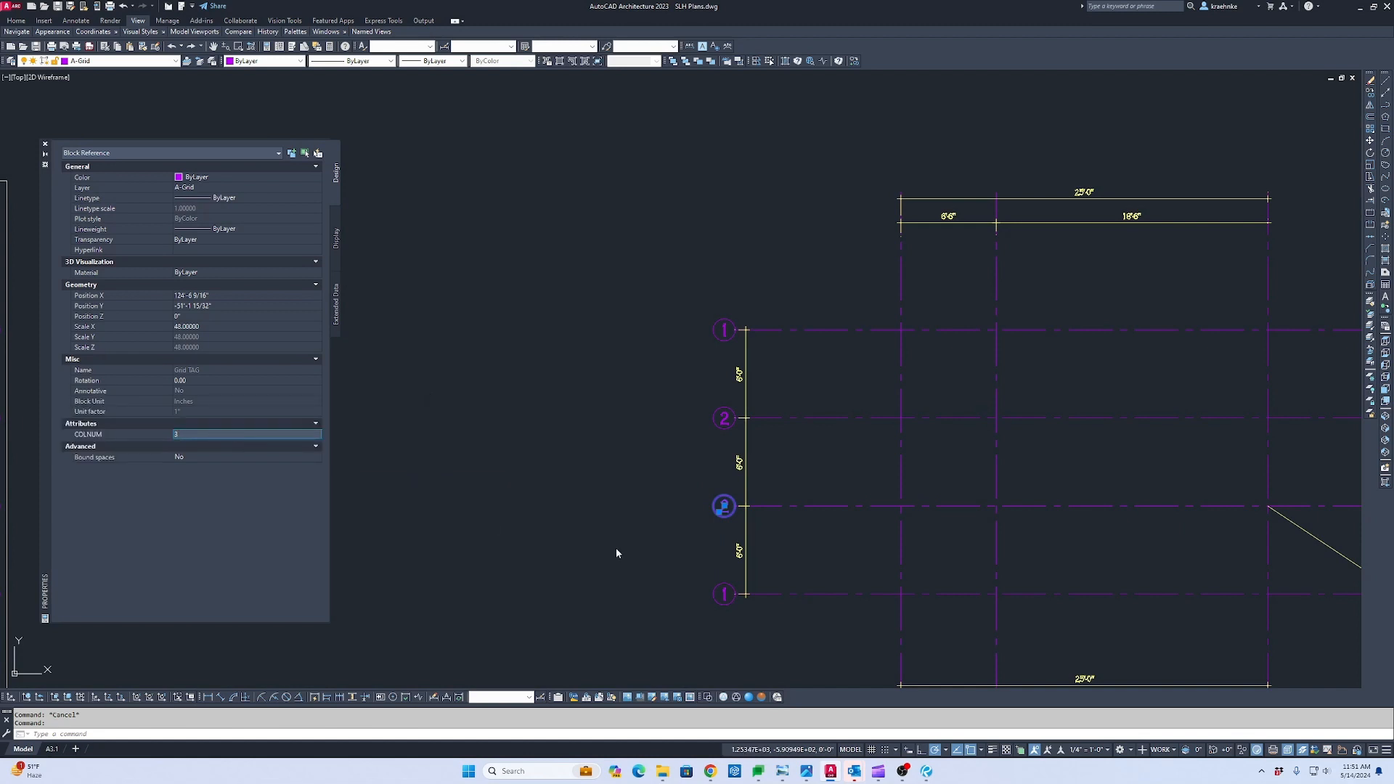
key(Escape)
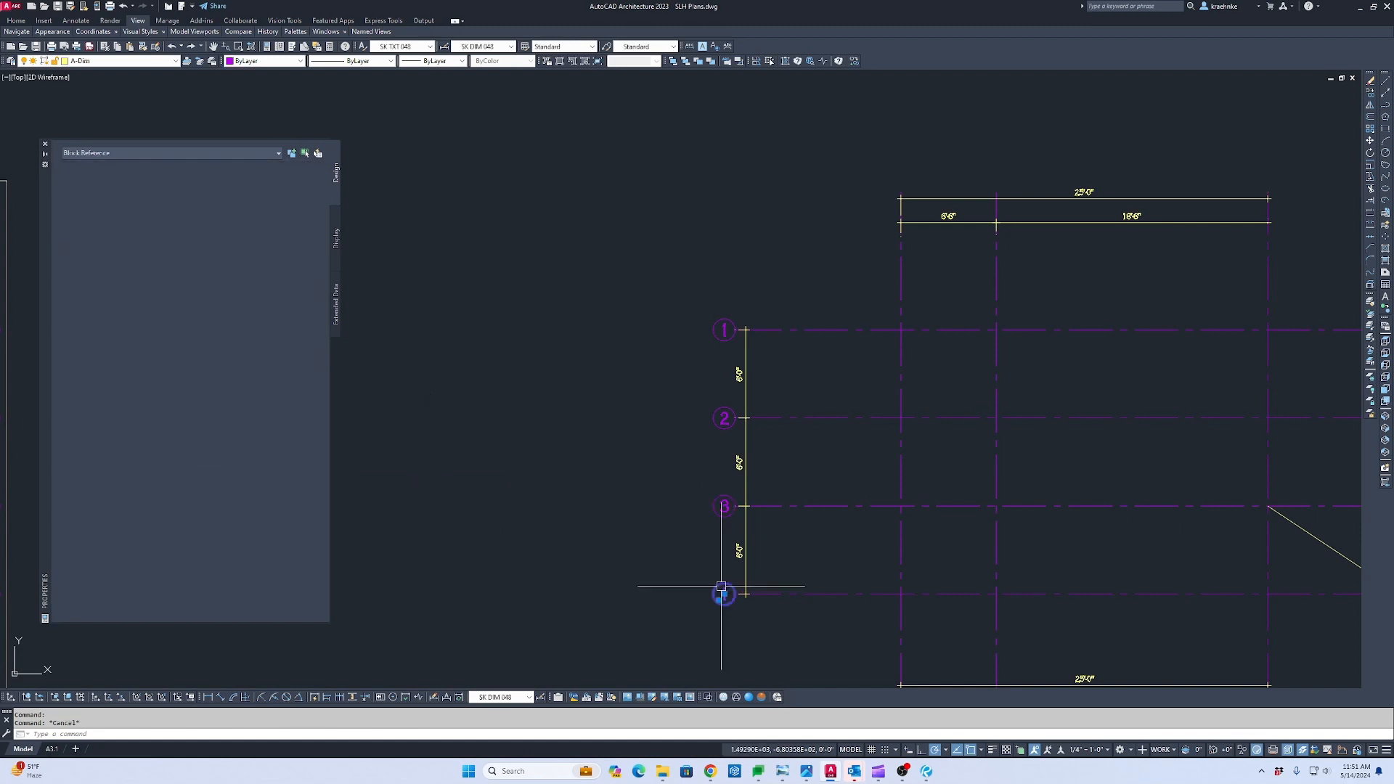
click(194, 433)
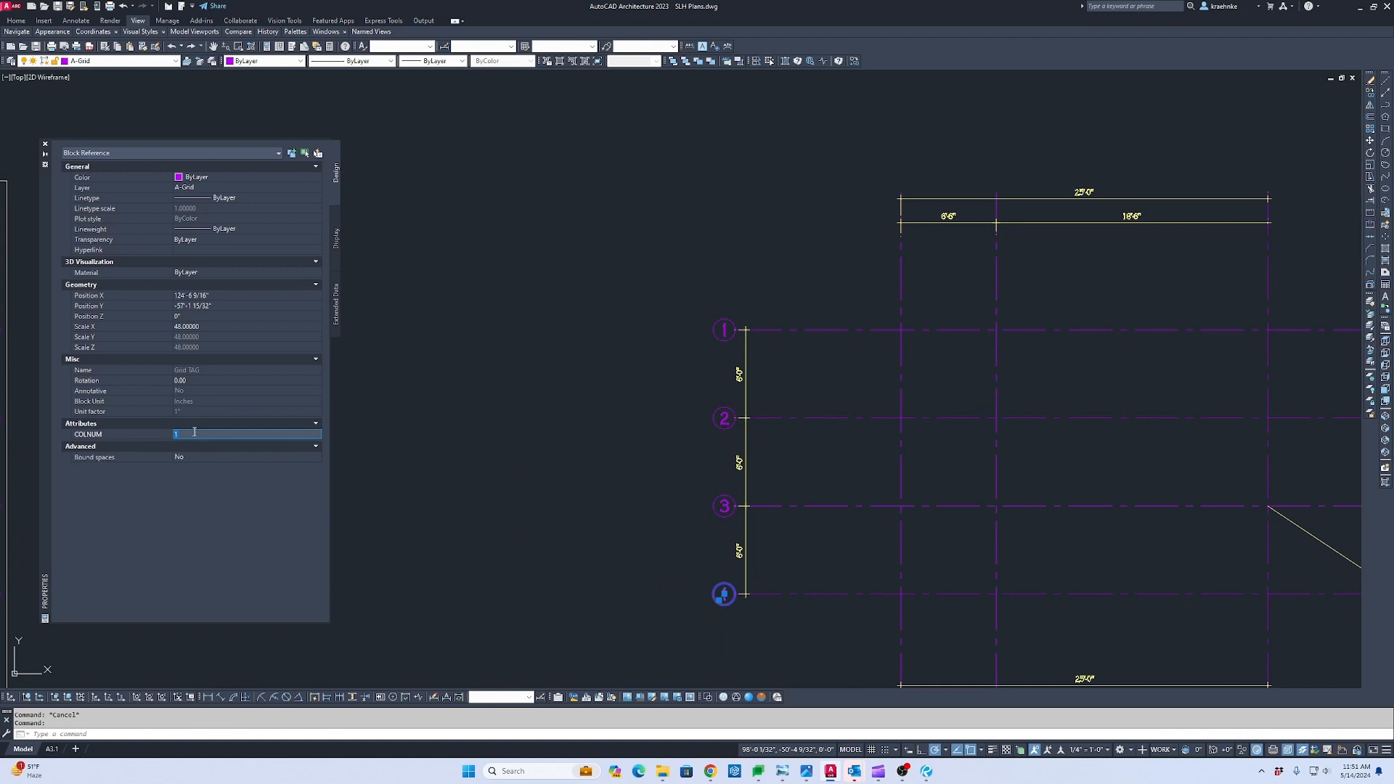
text(4)
key(Return)
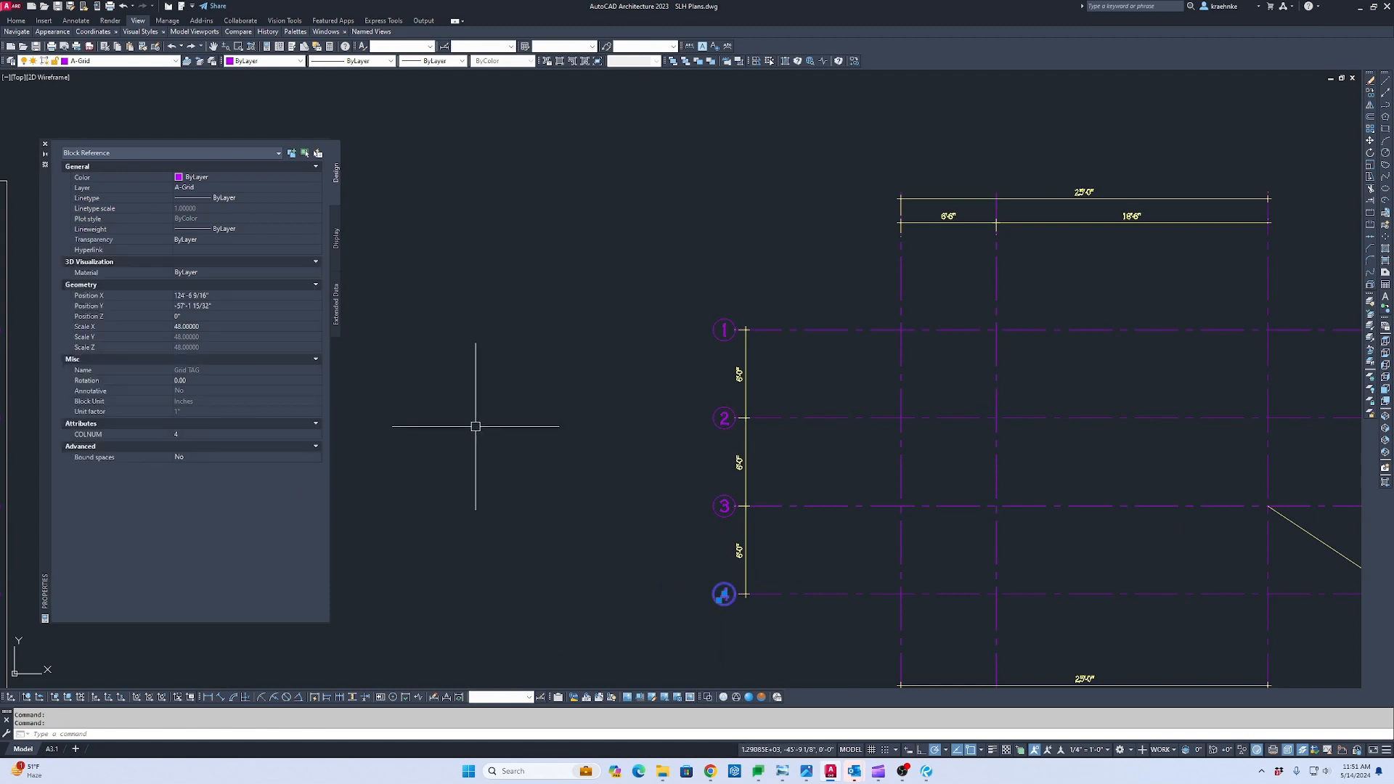
scroll(586, 302, down, 2)
key(Escape)
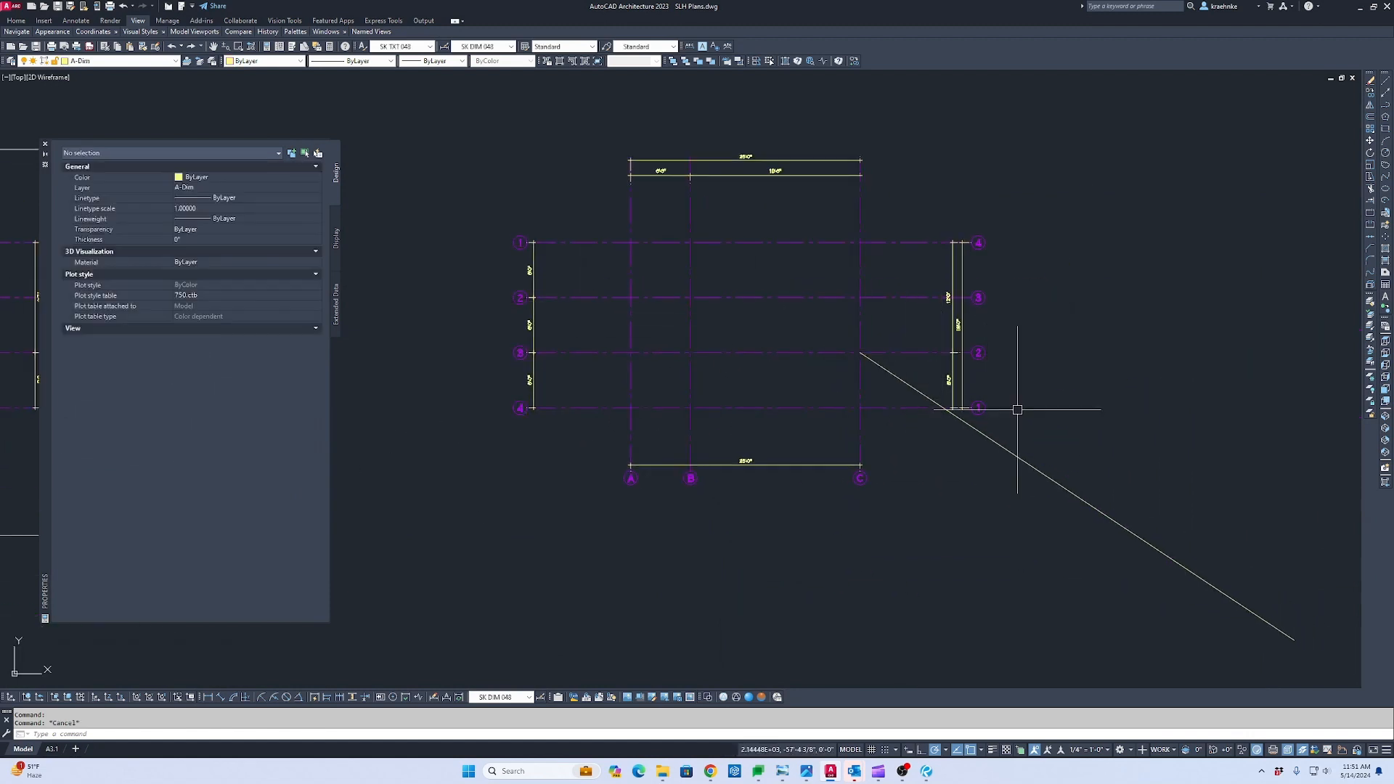
Delete the four numbered grid bubbles on the copied grid's right side.
click(1018, 409)
click(973, 224)
key(Delete)
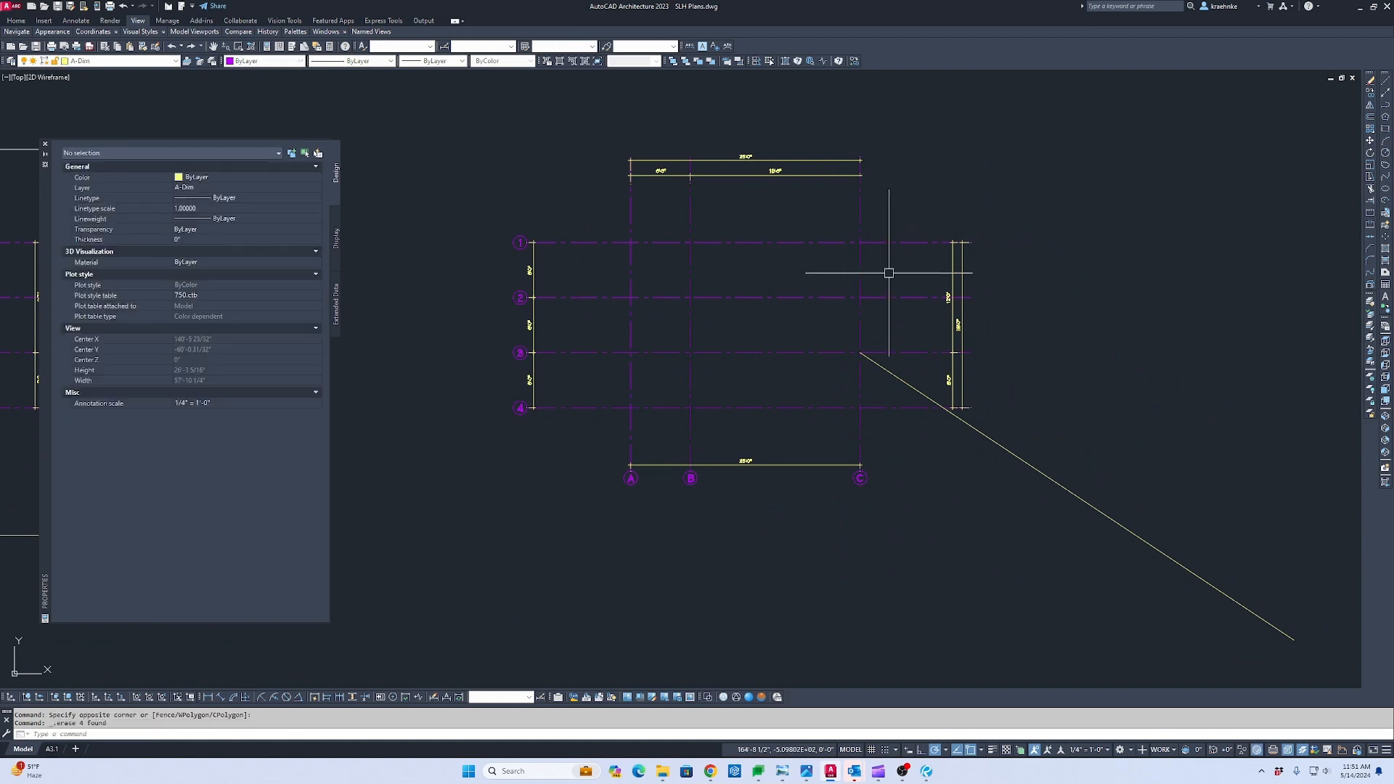
Copy the four numbered bubbles from the copied grid's left side to the right ends of the horizontal grid lines.
click(514, 434)
click(473, 228)
scroll(483, 232, up, 4)
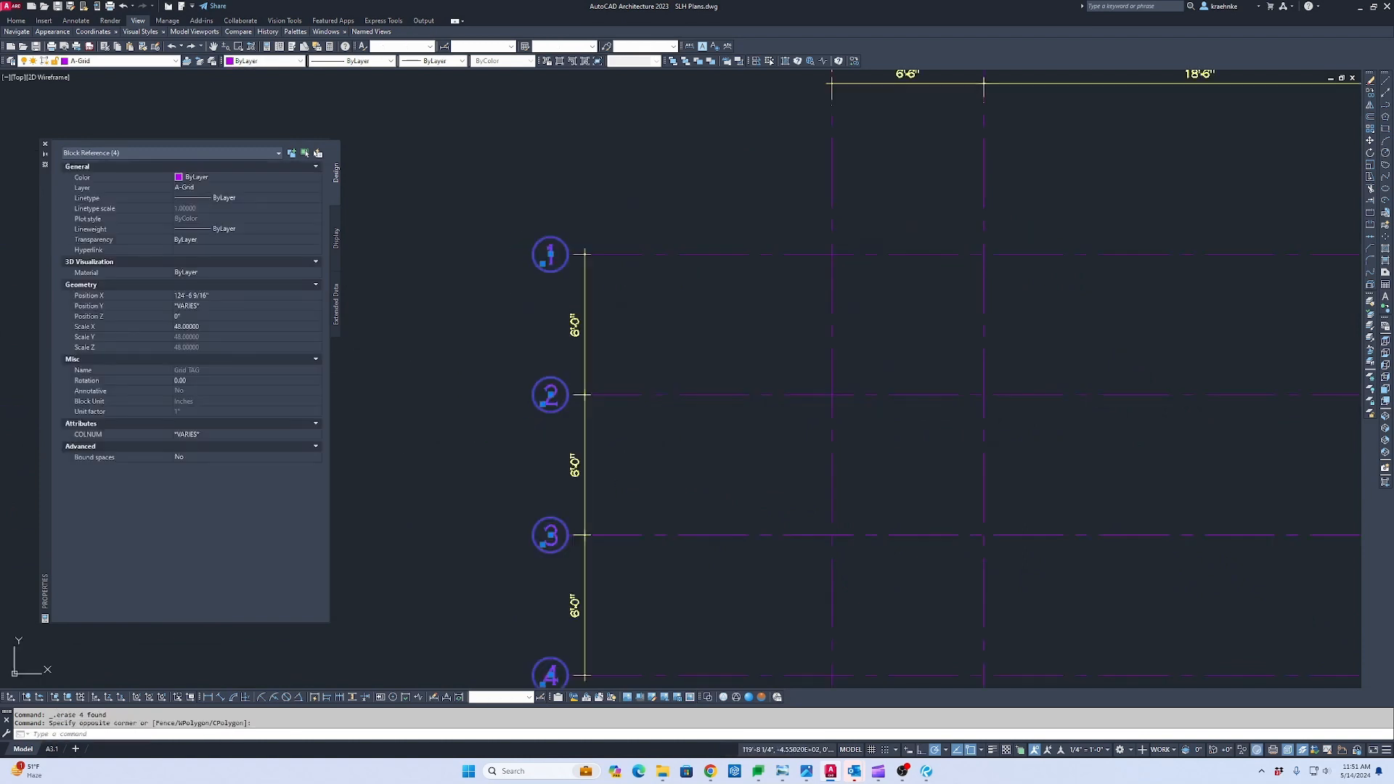
scroll(509, 234, up, 2)
text(c)
key(Return)
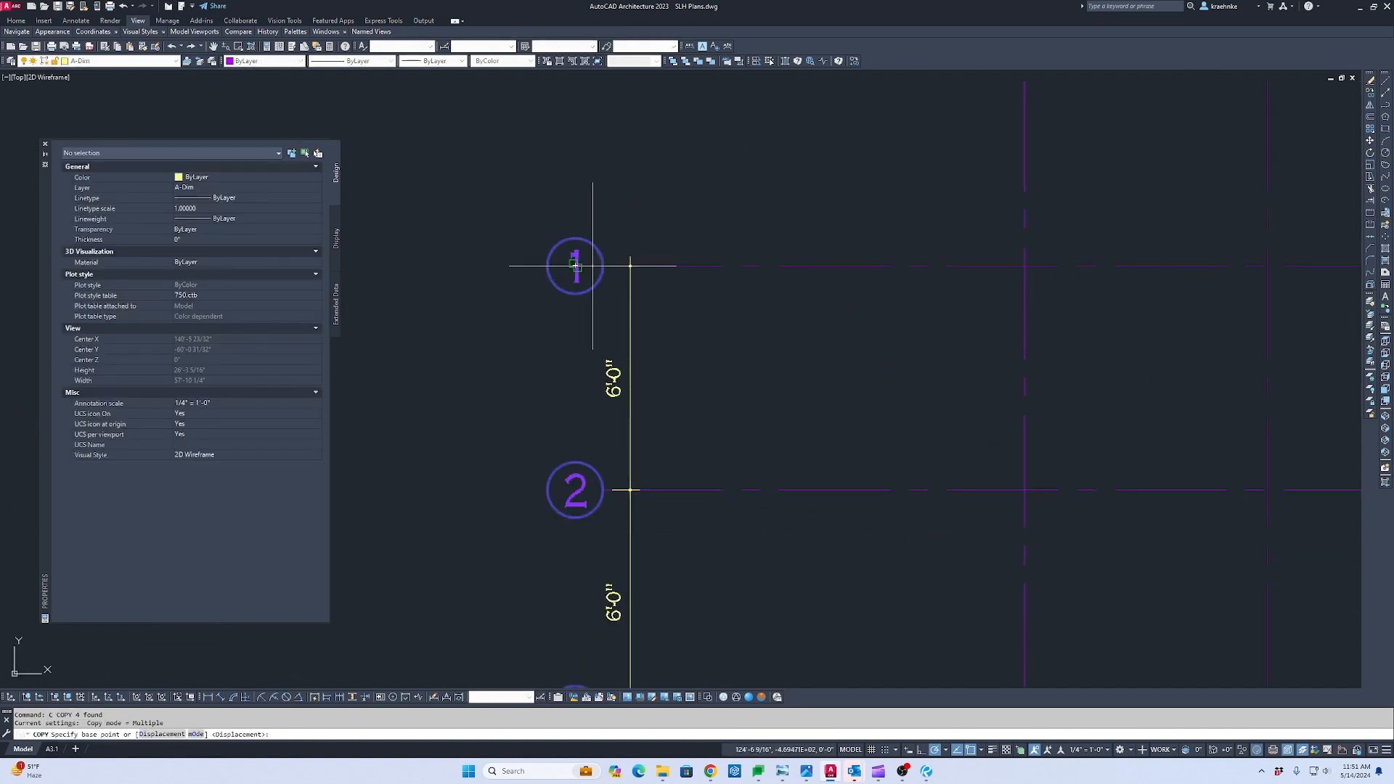
click(547, 266)
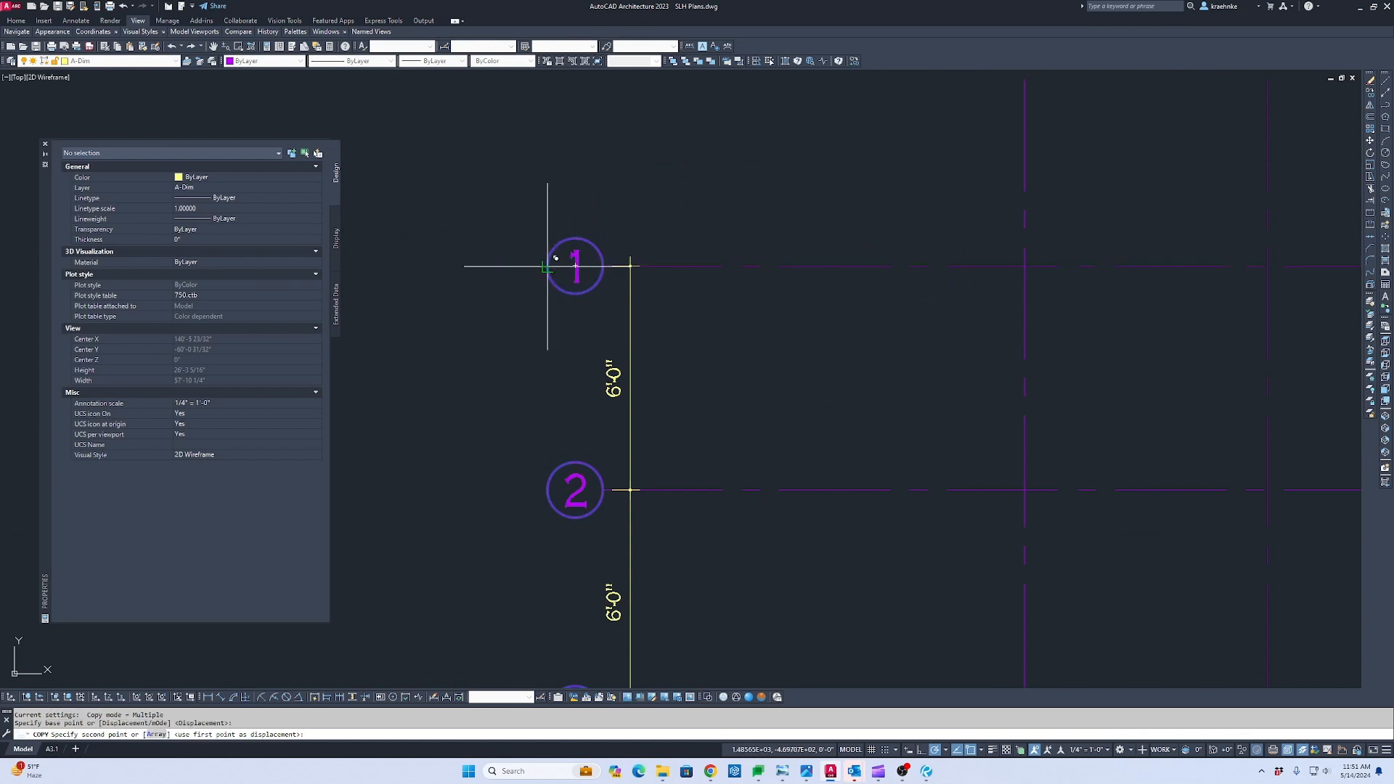
scroll(548, 266, down, 2)
middle_drag(548, 266, 242, 267)
middle_drag(863, 271, 508, 266)
scroll(713, 255, up, 2)
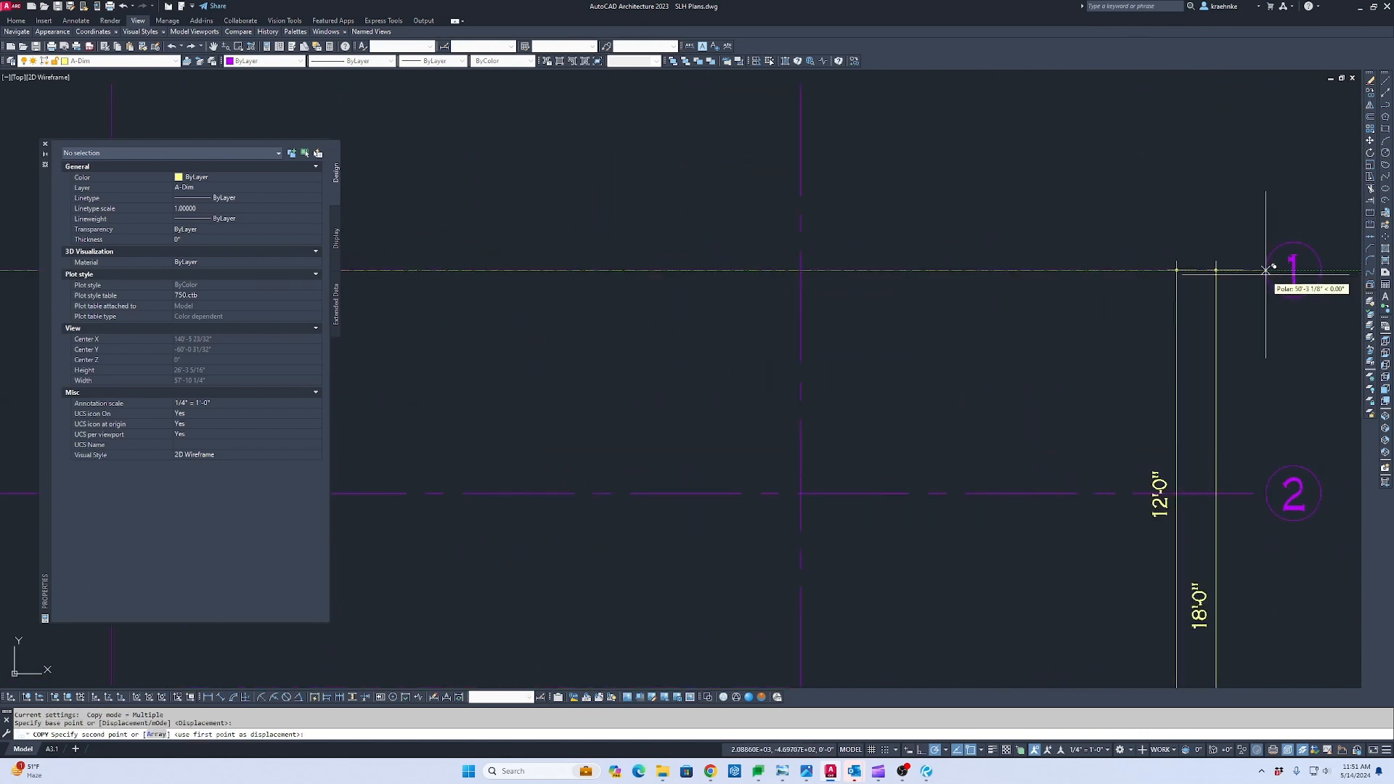
click(1254, 271)
scroll(1087, 277, down, 3)
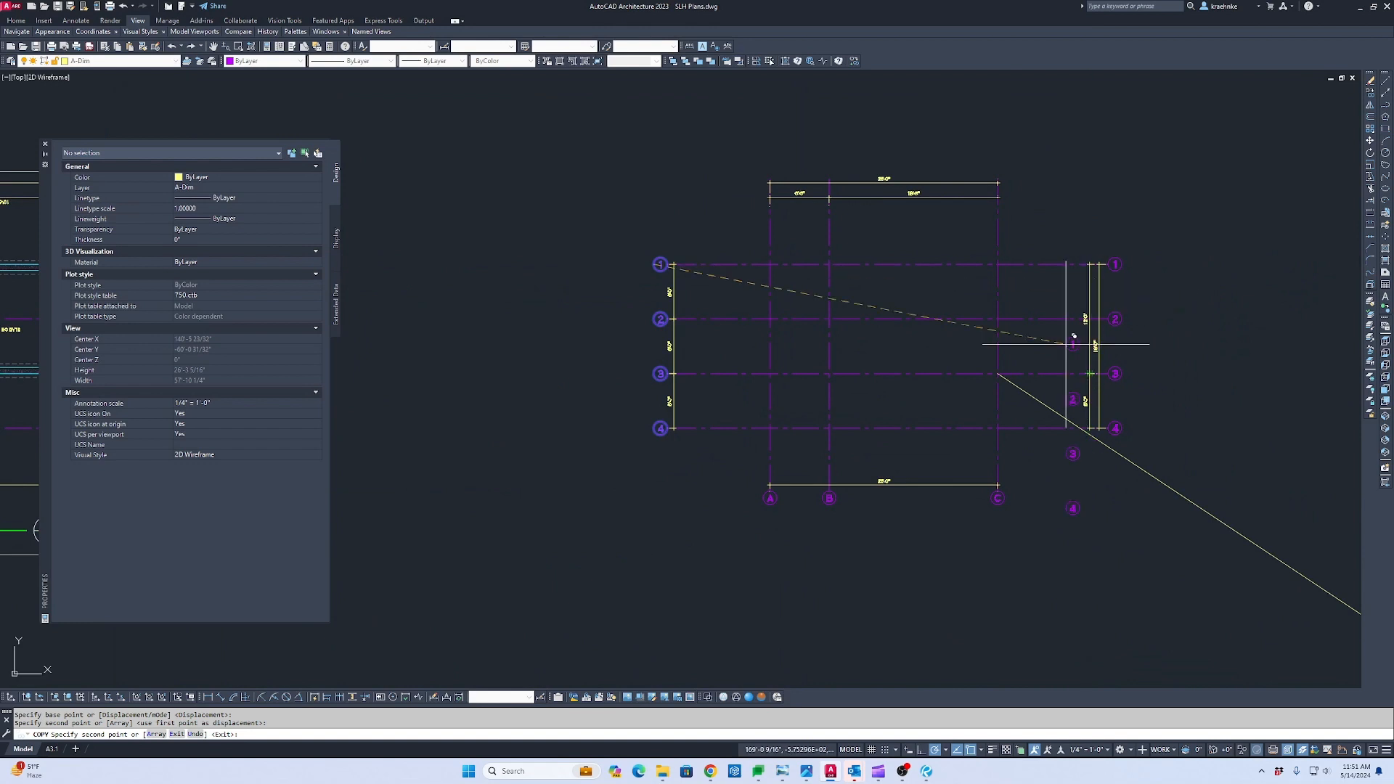
key(Escape)
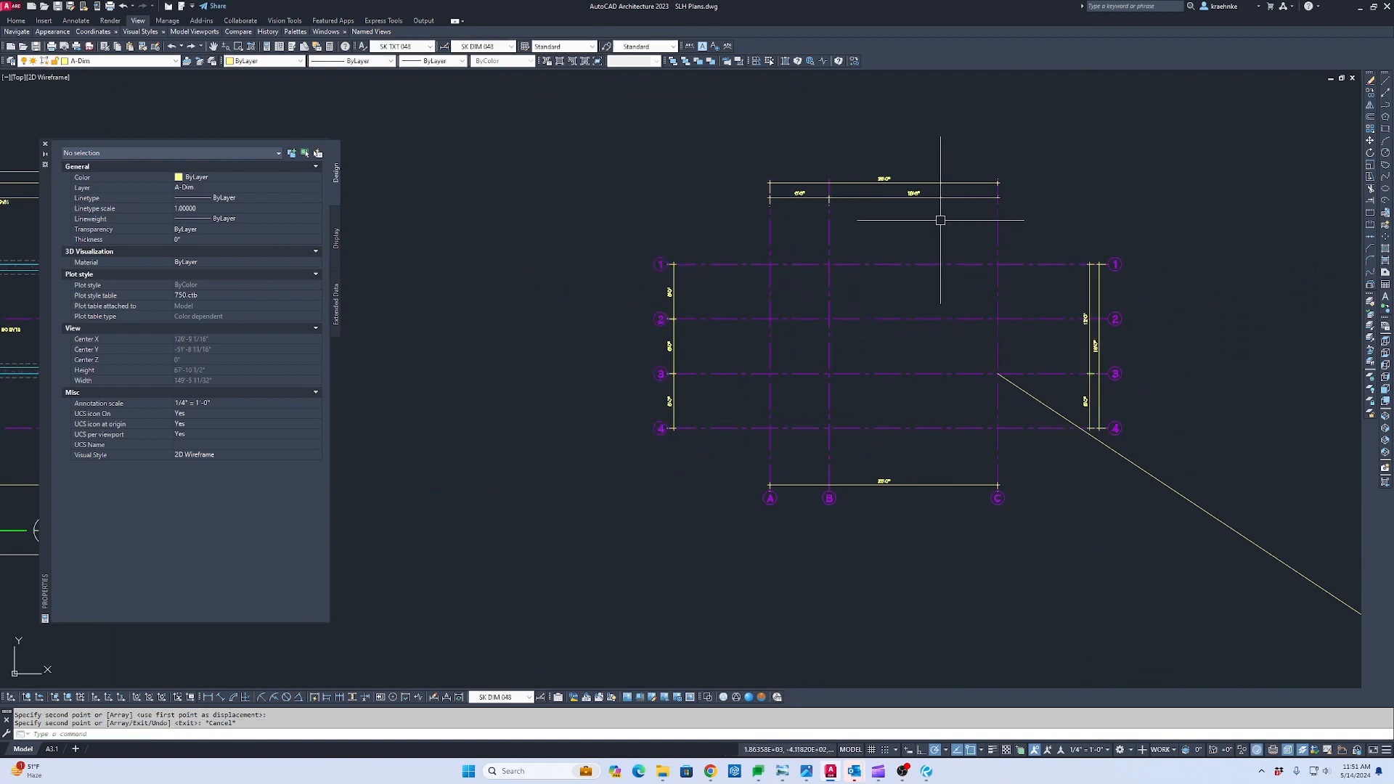
key(Escape)
key(Escape)
scroll(750, 161, up, 4)
text(s)
key(space)
scroll(748, 169, down, 4)
middle_drag(744, 170, 722, 175)
click(723, 170)
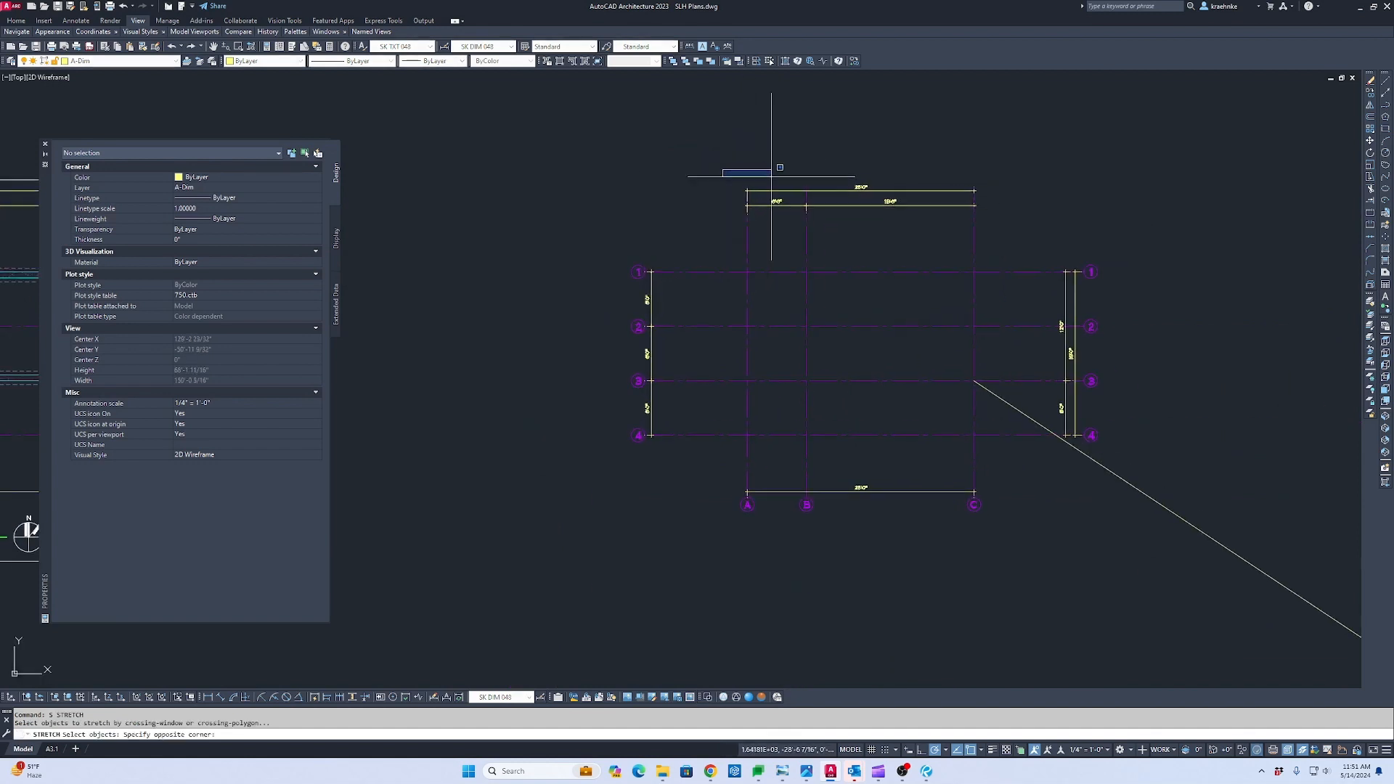
key(Escape)
key(Escape)
Move the three dimensions above the copied grid slightly down, clear of the upper ends of the vertical grid lines.
click(680, 155)
click(1056, 231)
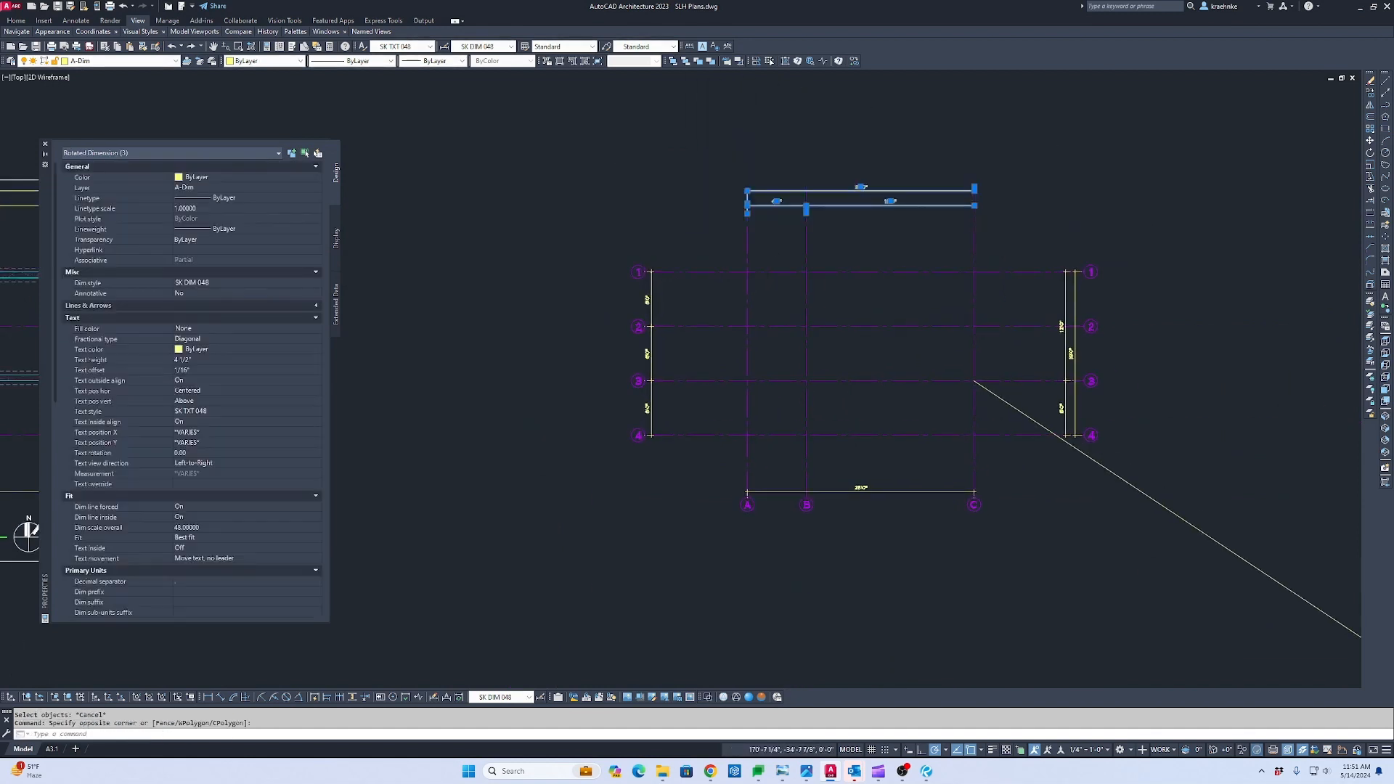
scroll(1056, 231, up, 2)
text(m)
key(space)
scroll(980, 184, up, 2)
click(1015, 196)
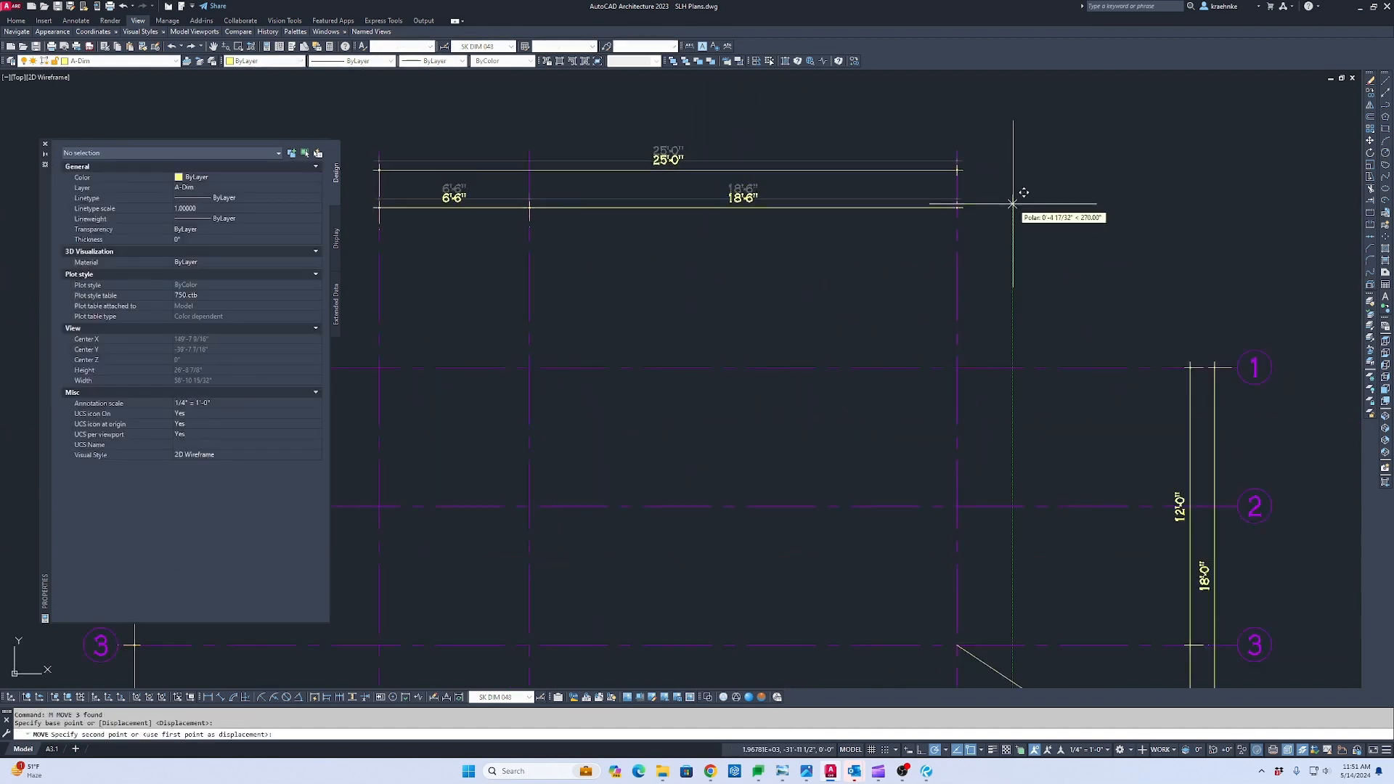
click(1017, 211)
scroll(1002, 282, down, 2)
middle_drag(1001, 283, 963, 181)
key(Escape)
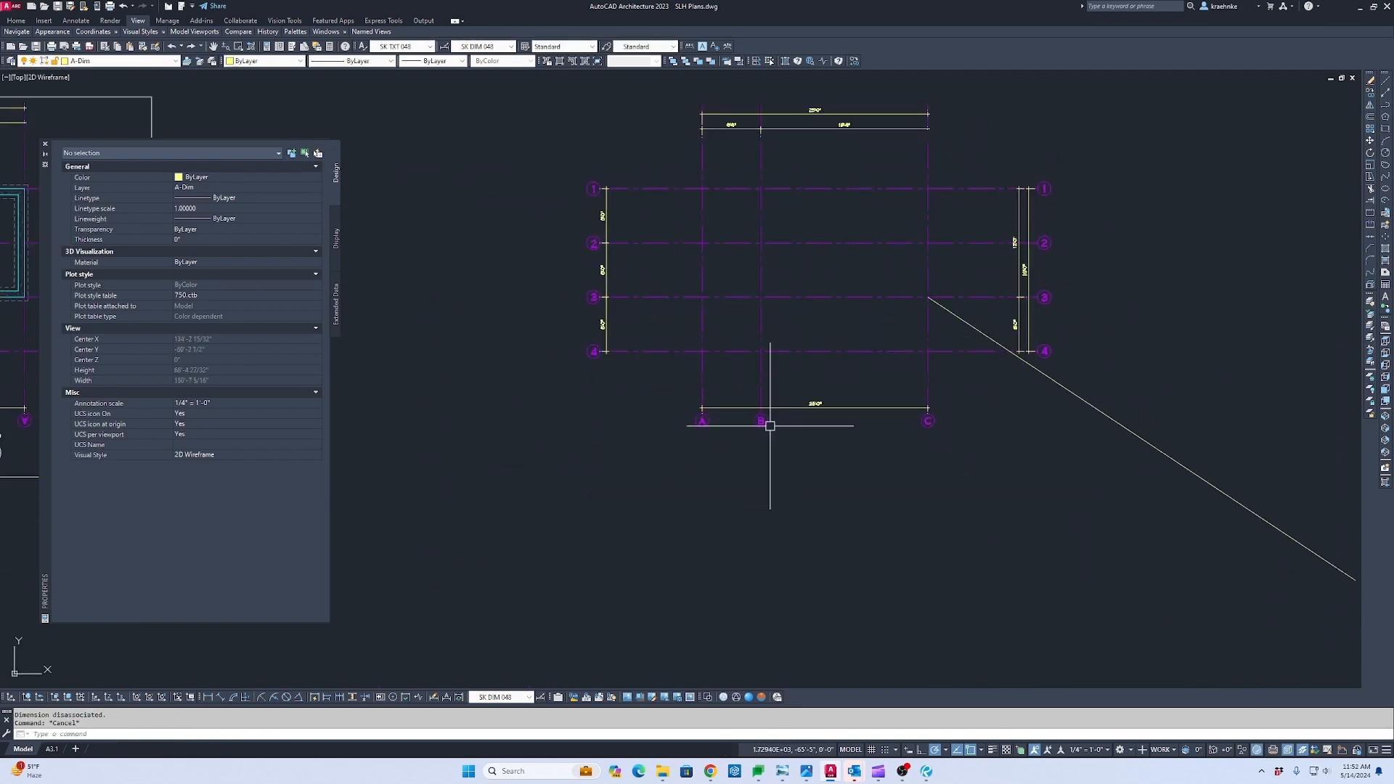
Move bubbles A, B and C from the bottom to the top ends of the copied grid's vertical lines.
scroll(771, 419, up, 3)
click(531, 402)
click(1294, 448)
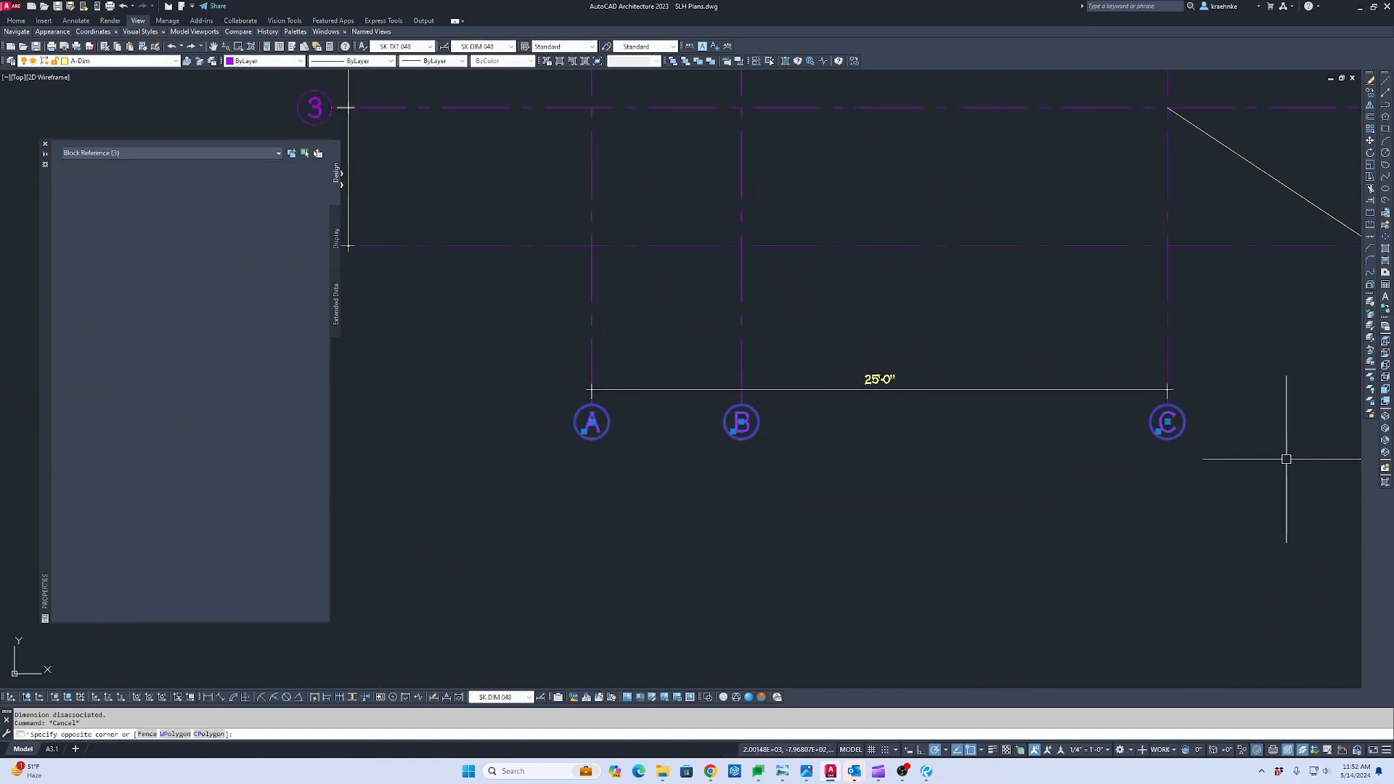
text(m)
key(space)
scroll(1162, 425, up, 2)
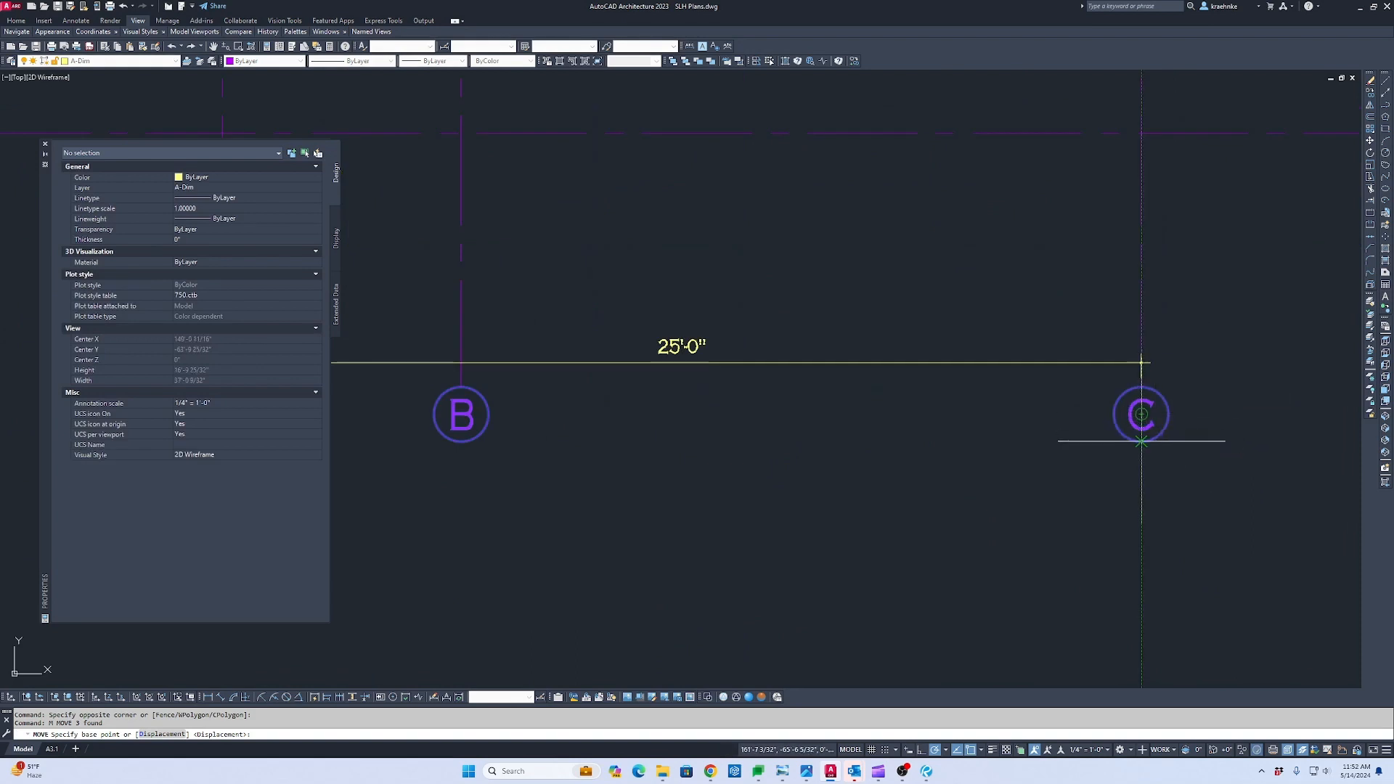
click(1141, 414)
scroll(1144, 420, down, 2)
middle_drag(1080, 297, 1069, 683)
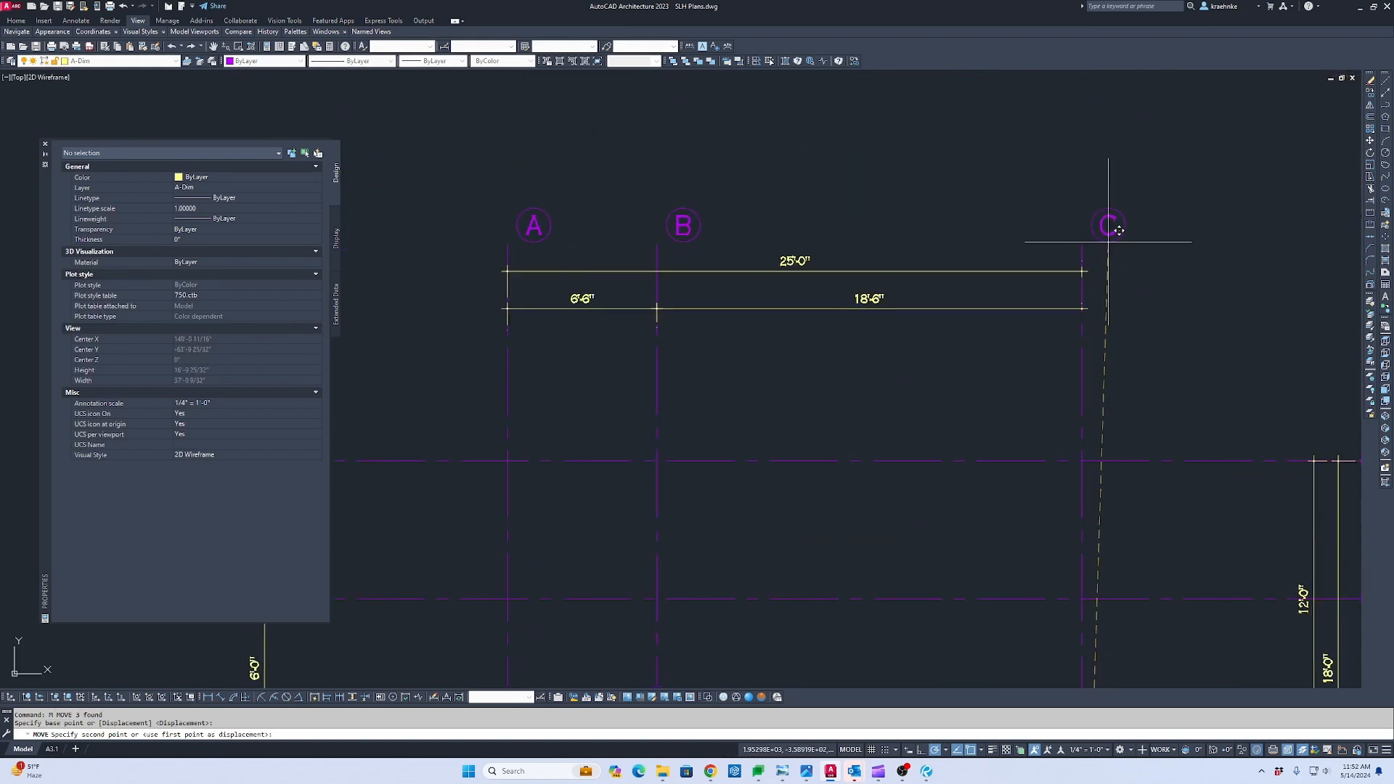
key(Escape)
Delete the old grid with its bubbles and dimensions from the foundation plan.
scroll(1104, 284, down, 6)
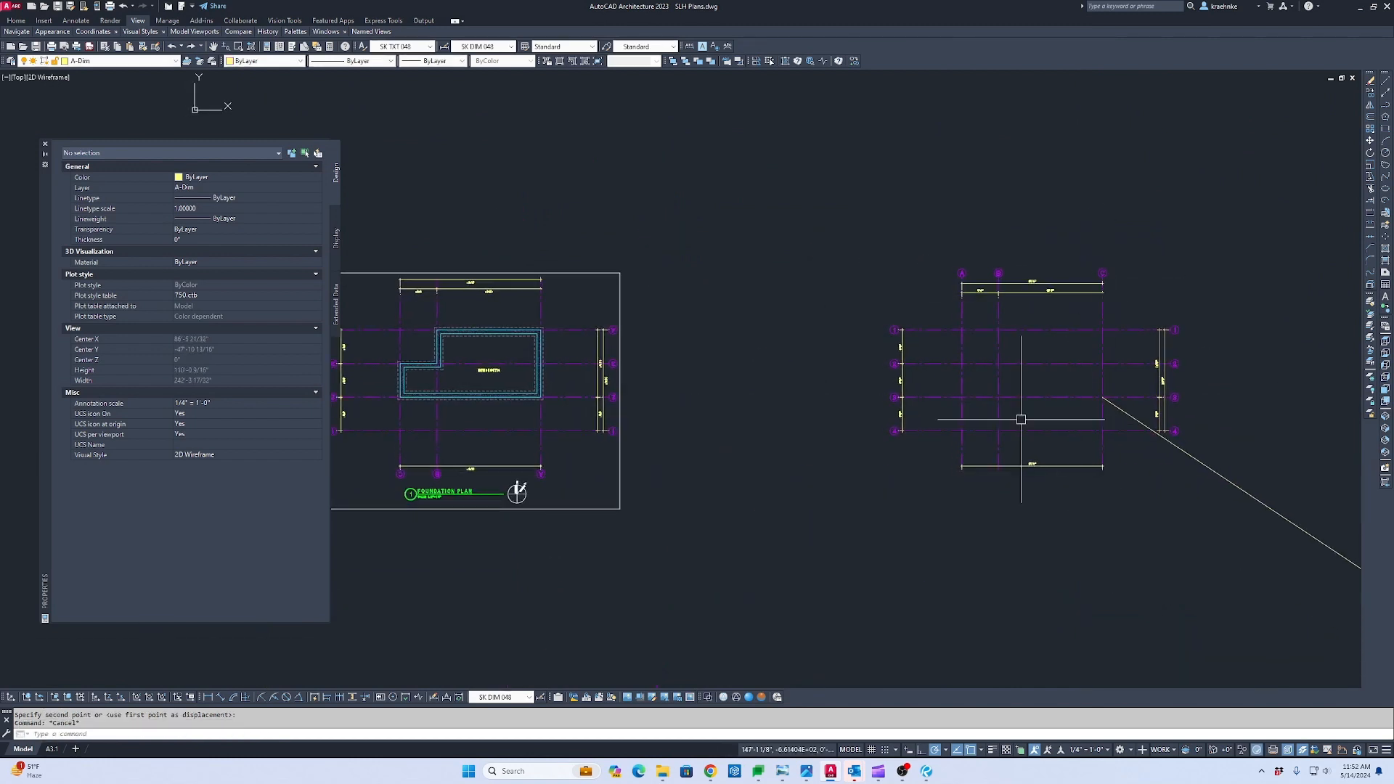
middle_drag(688, 420, 866, 426)
key(Escape)
click(732, 463)
click(706, 452)
key(Delete)
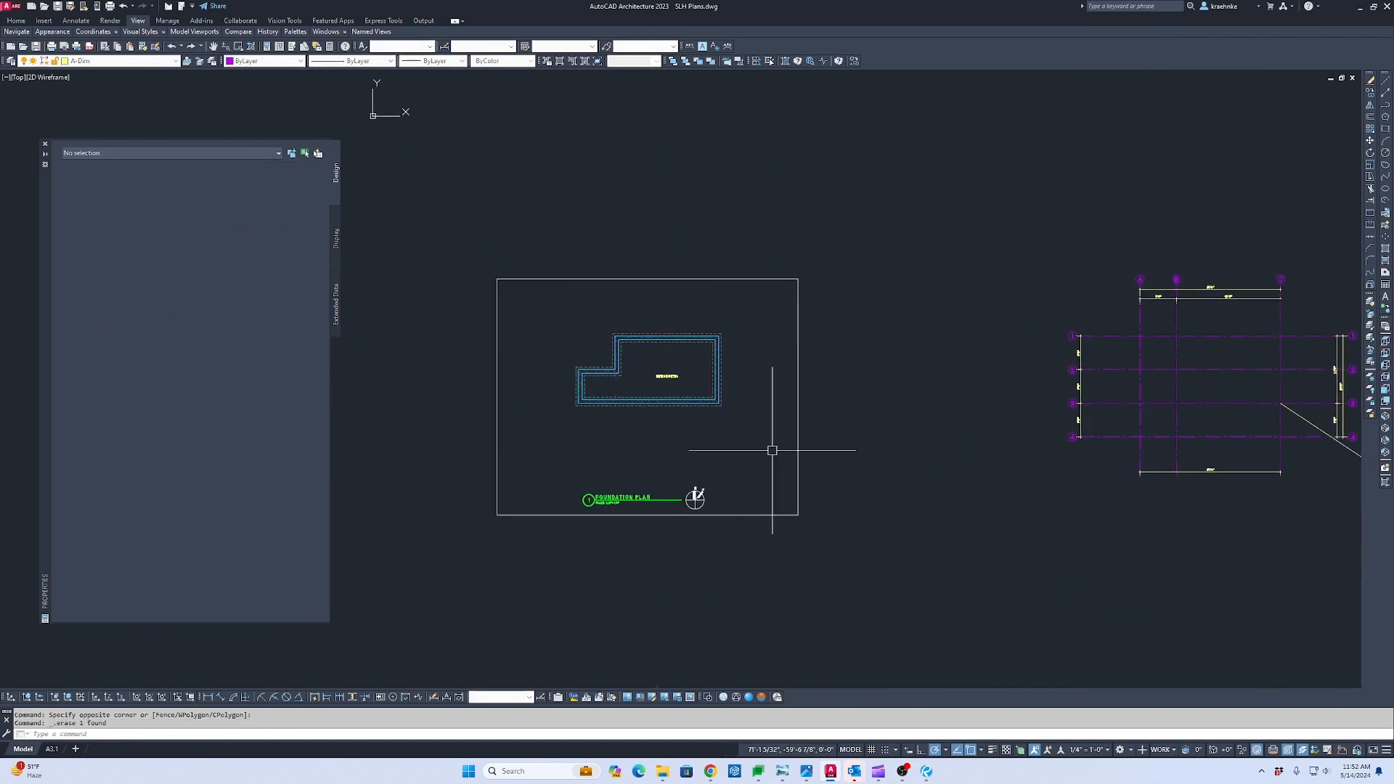
Copy the corrected grid with its bubbles and dimensions to the clipboard, using the intersection of grid lines C and 3 as base point.
middle_drag(772, 461, 741, 472)
click(904, 235)
click(1349, 523)
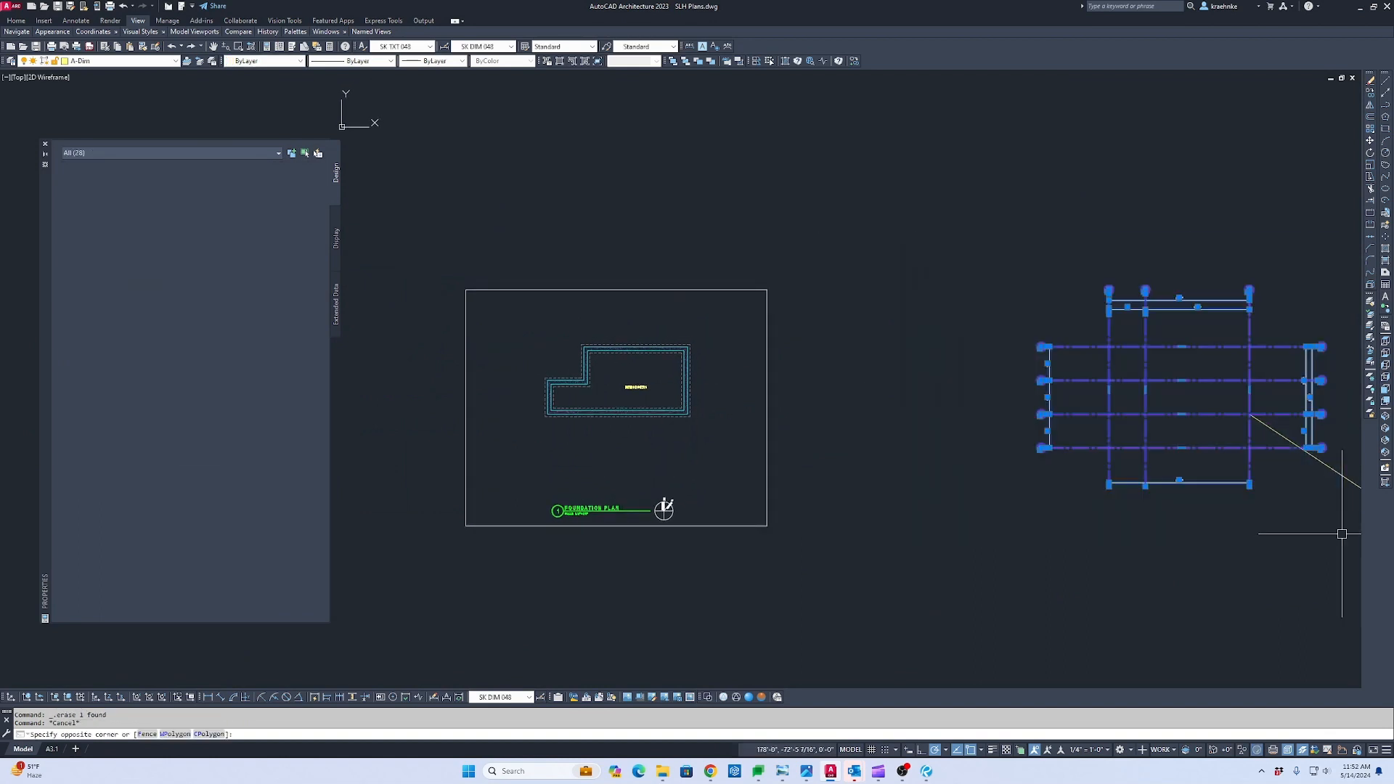
middle_drag(1259, 531, 928, 435)
scroll(1002, 401, up, 3)
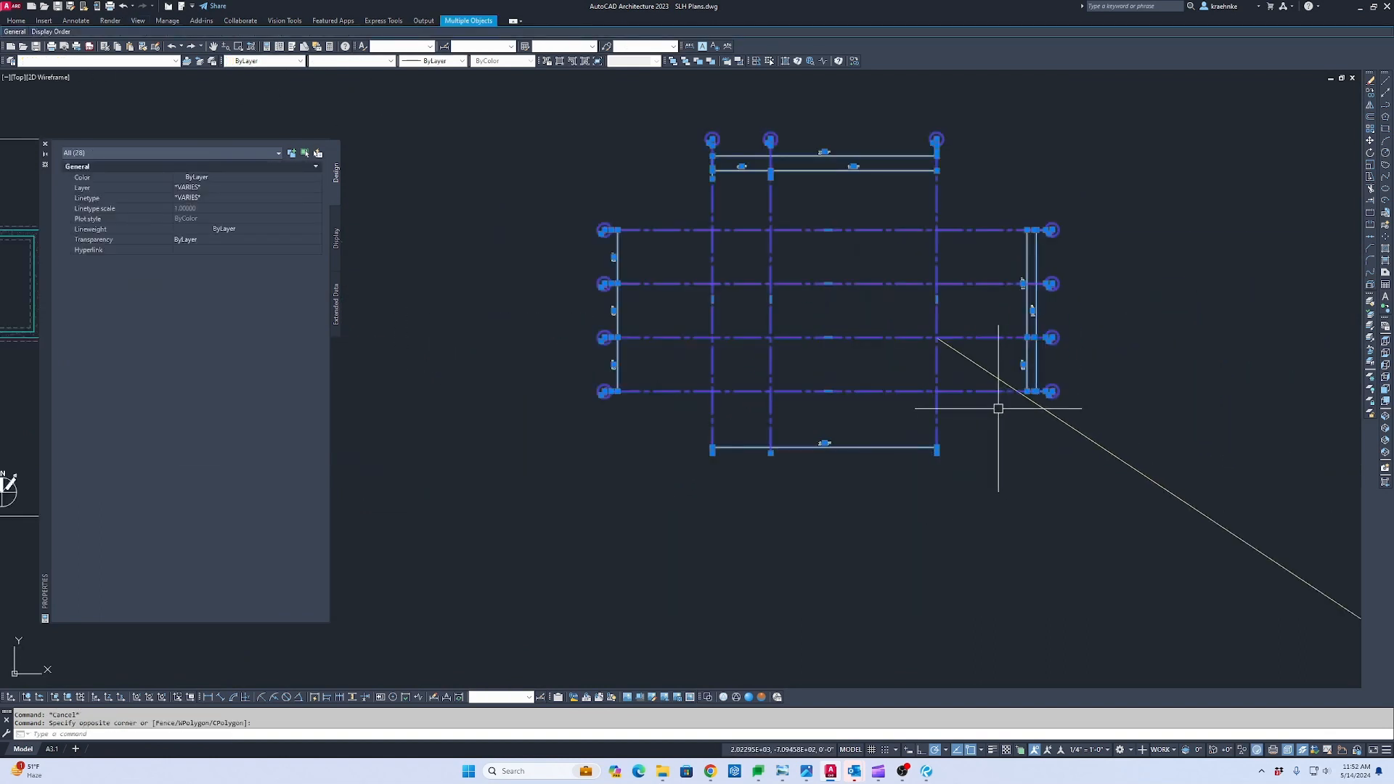
key(ctrl+shift+c)
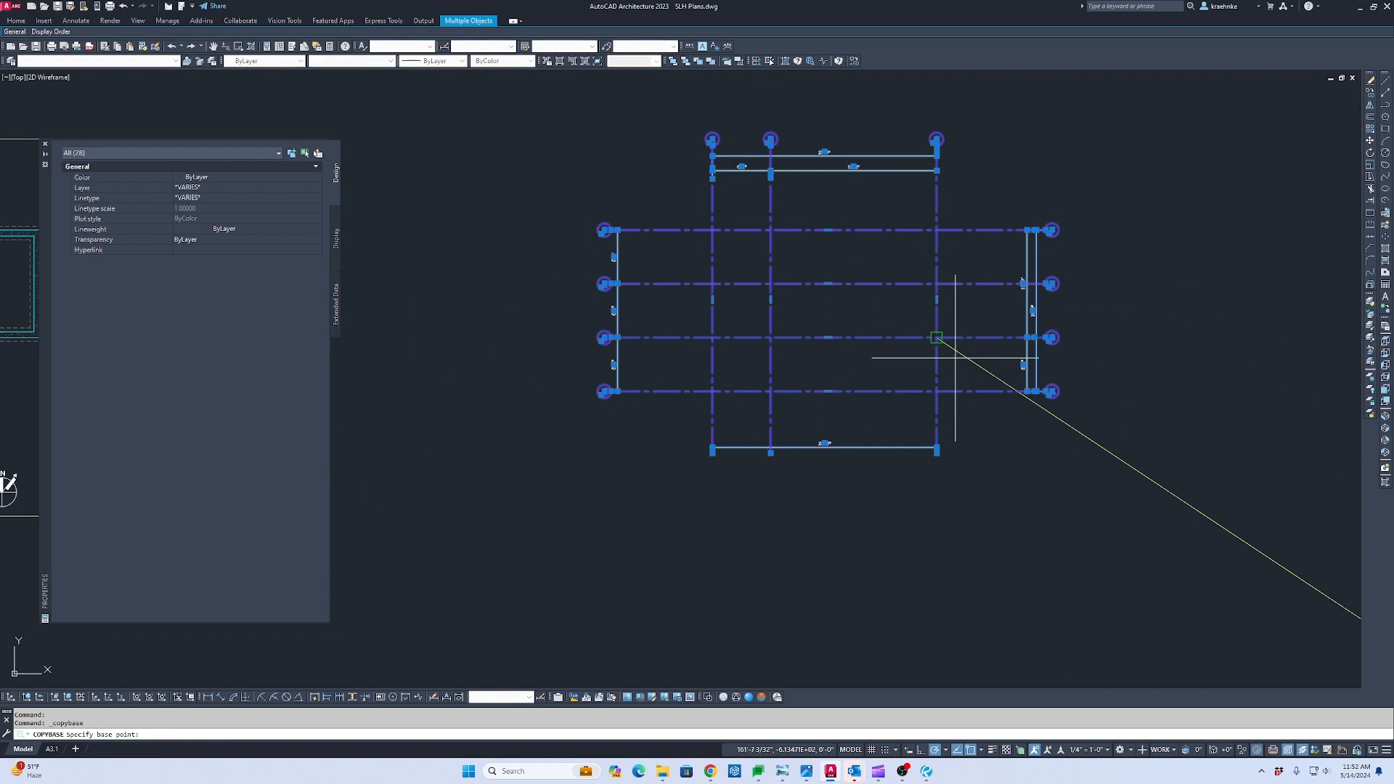
click(956, 357)
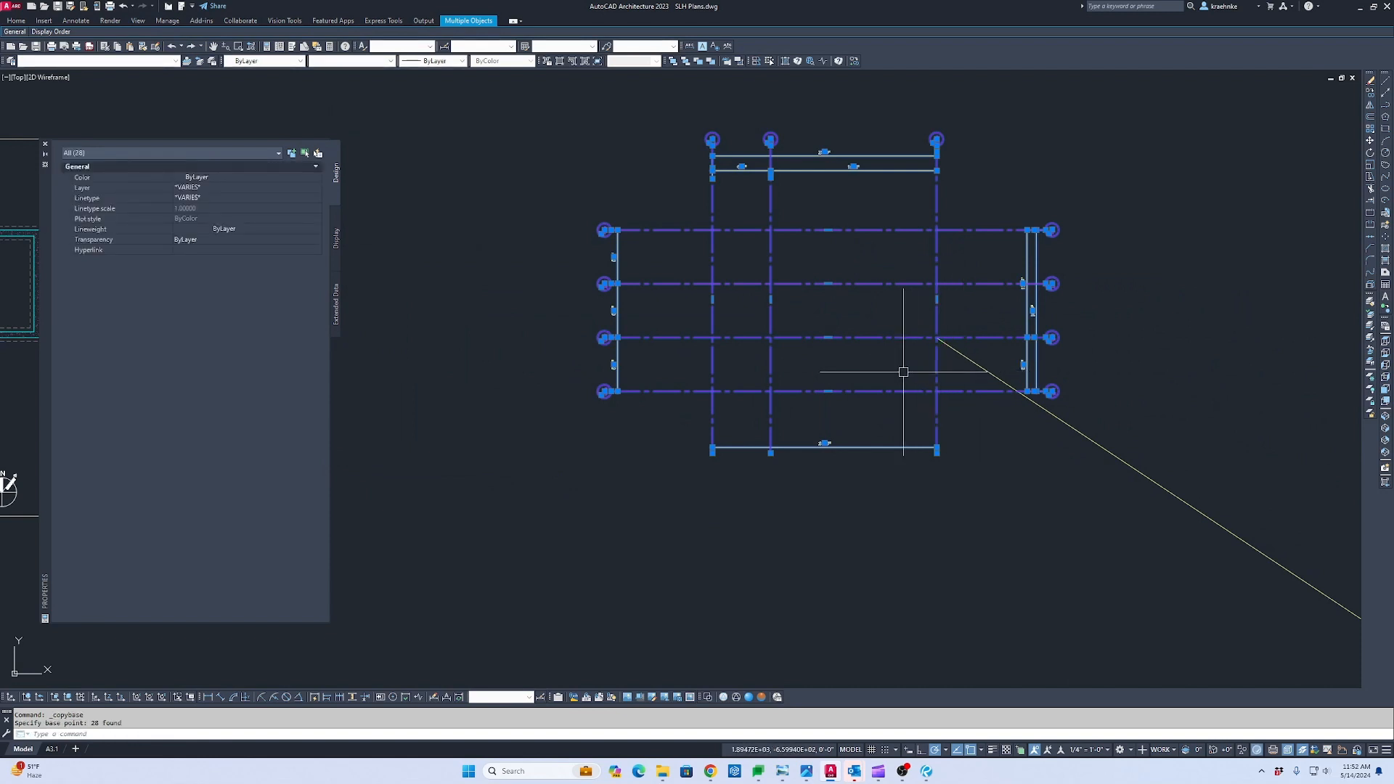
Paste the corrected grid as a block at the foundation wall's lower-right outer corner.
key(ctrl+v)
scroll(857, 374, down, 1)
middle_drag(737, 363, 1045, 387)
scroll(632, 386, up, 4)
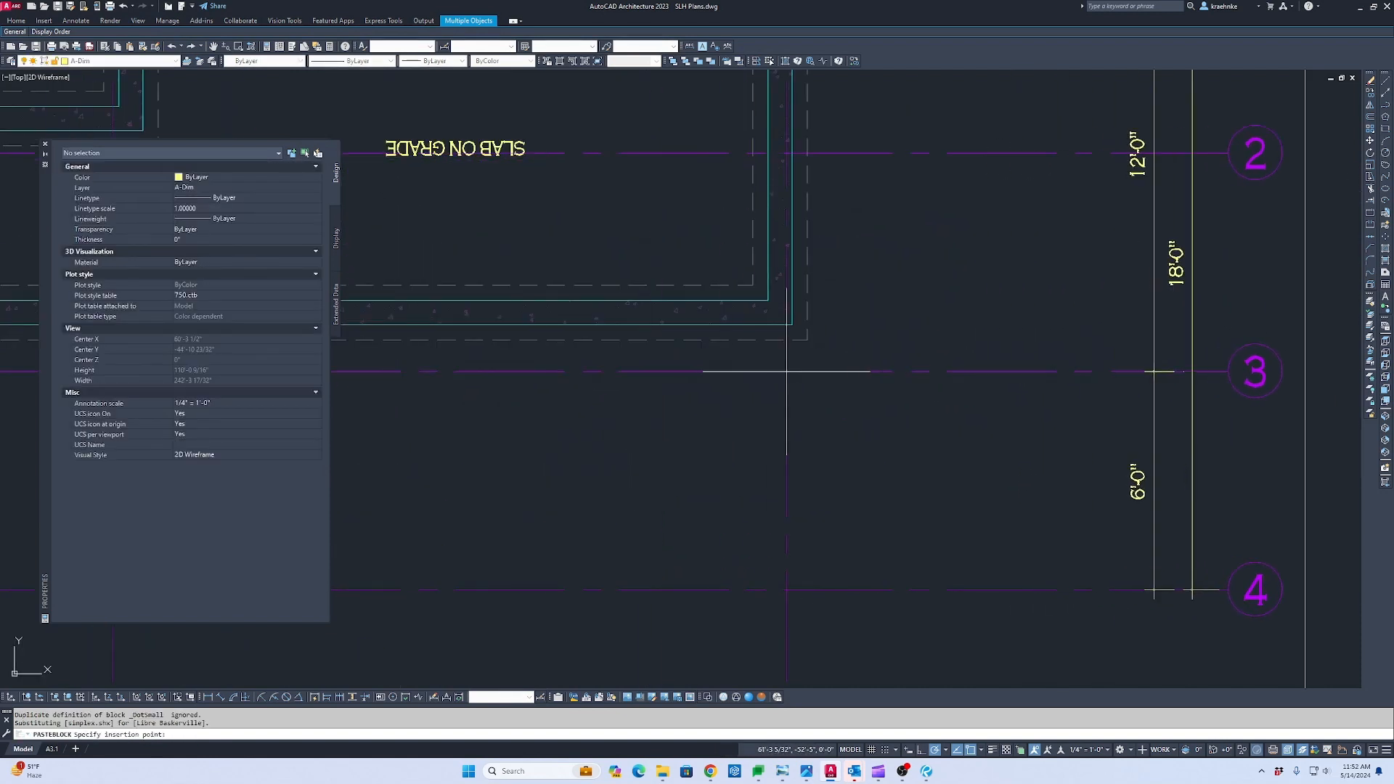
click(792, 324)
scroll(927, 379, down, 5)
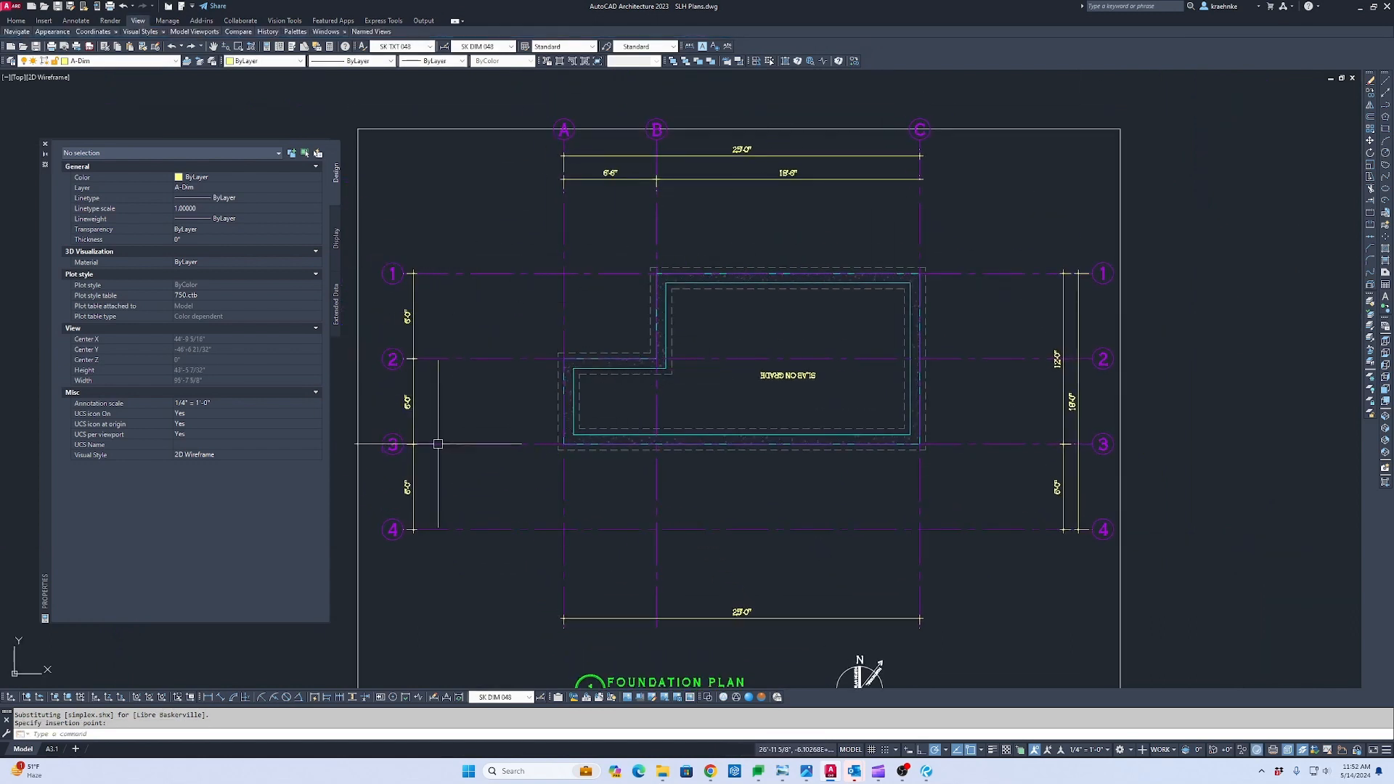
Compare the pool house plan's grid bubbles and orientation with the updated foundation plan.
scroll(804, 538, down, 3)
middle_drag(804, 539, 771, 698)
scroll(744, 364, up, 5)
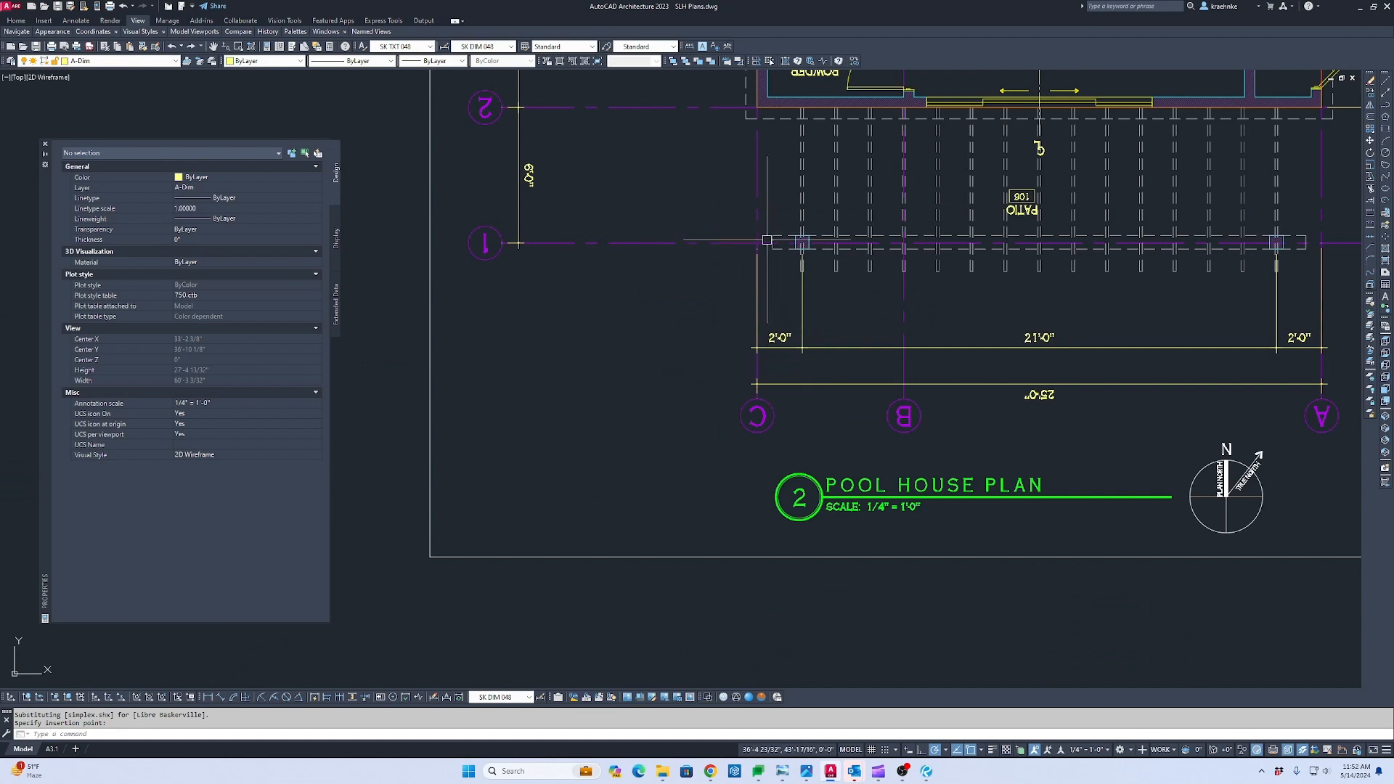
scroll(772, 270, down, 2)
scroll(772, 270, down, 2)
middle_drag(772, 270, 785, 307)
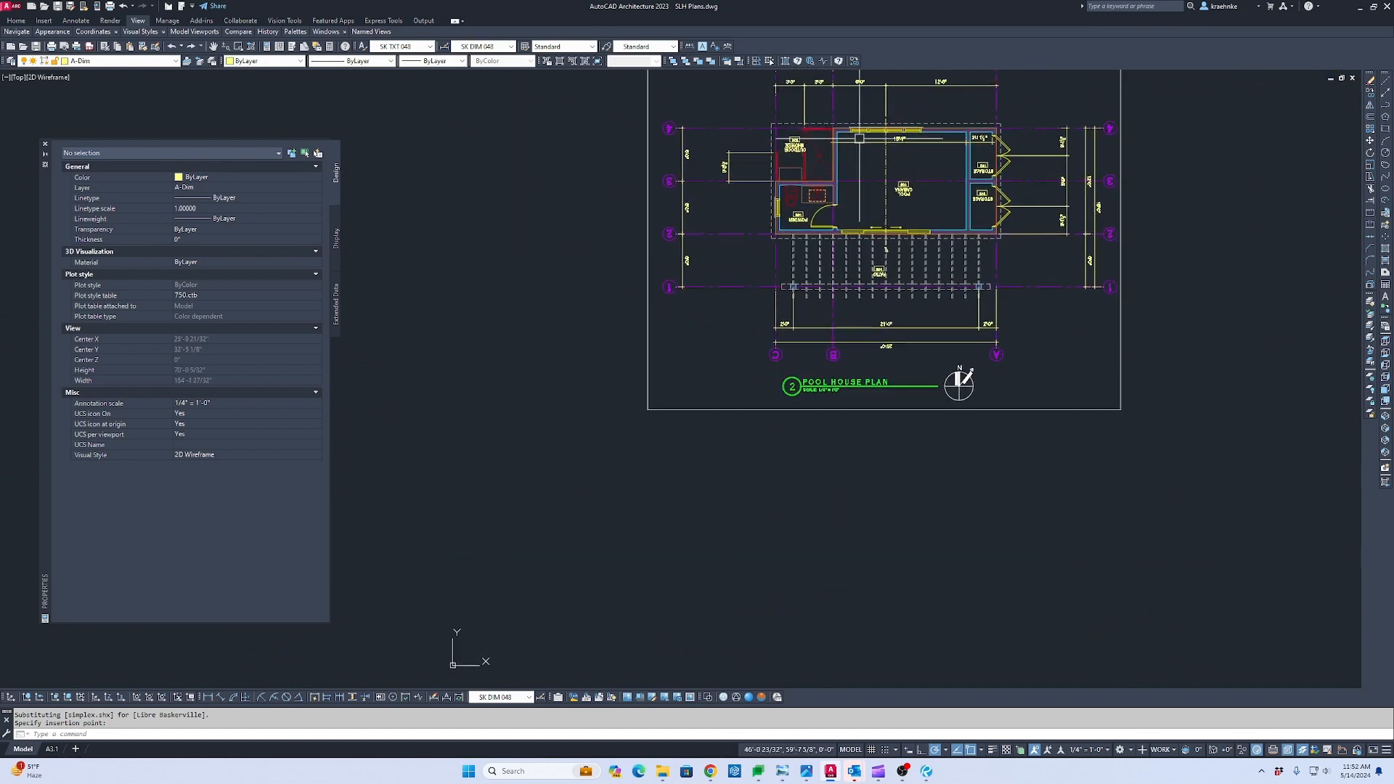
scroll(859, 348, down, 3)
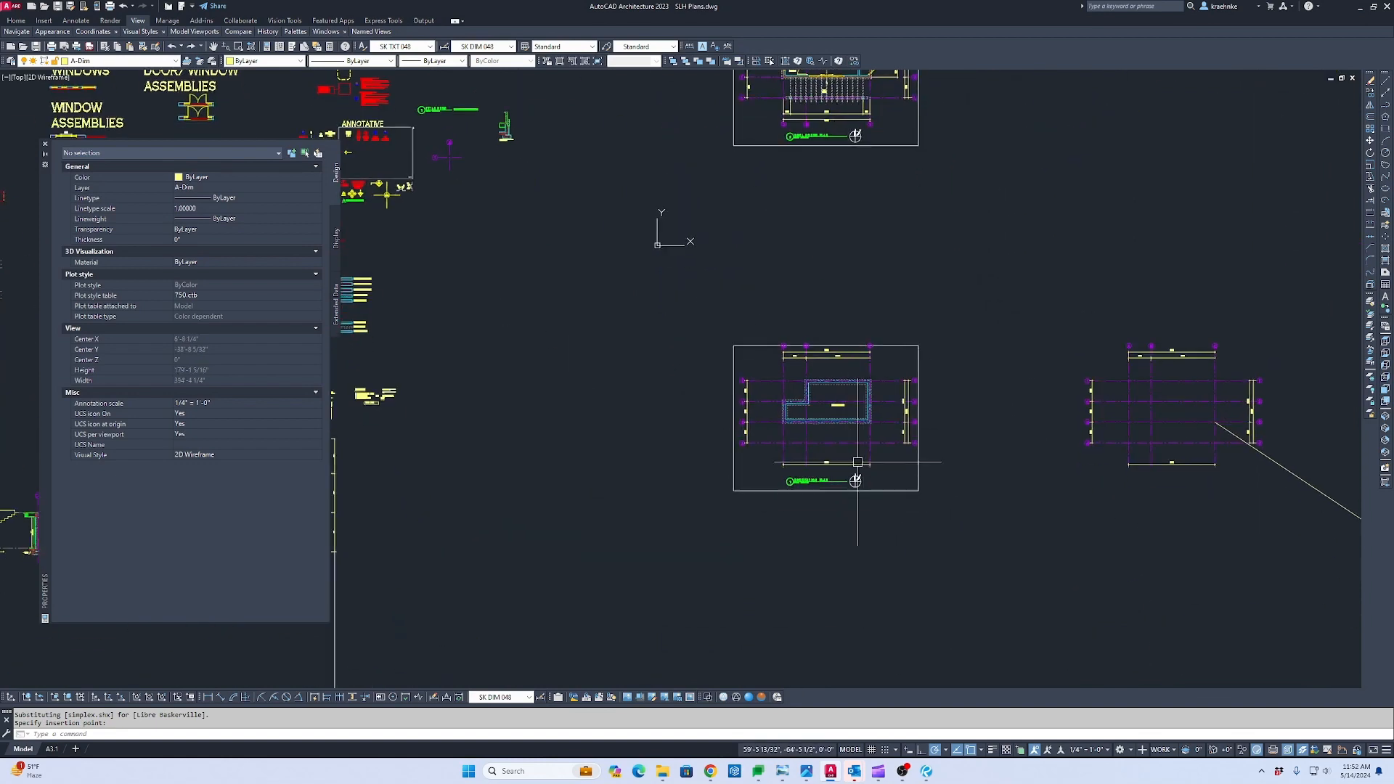
scroll(857, 461, up, 5)
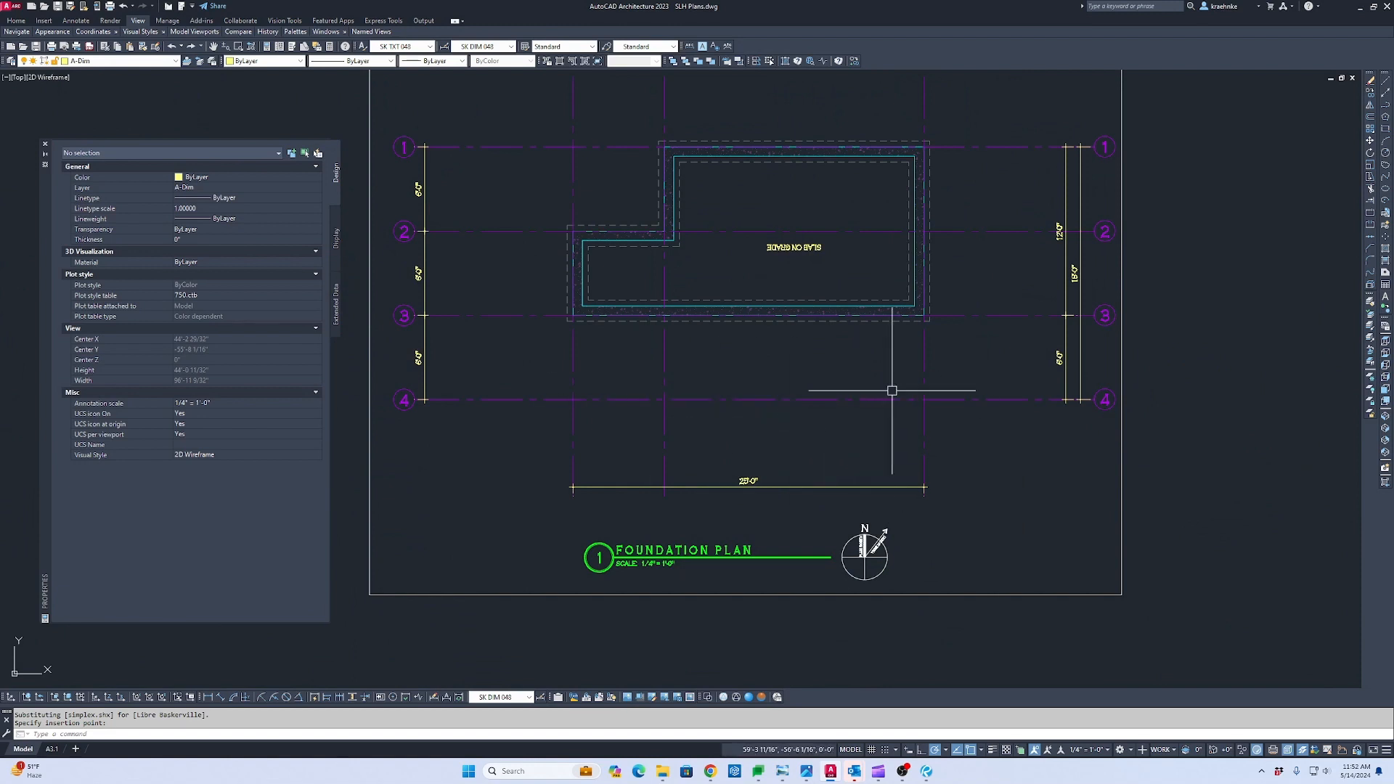
scroll(893, 390, down, 6)
middle_drag(963, 512, 835, 361)
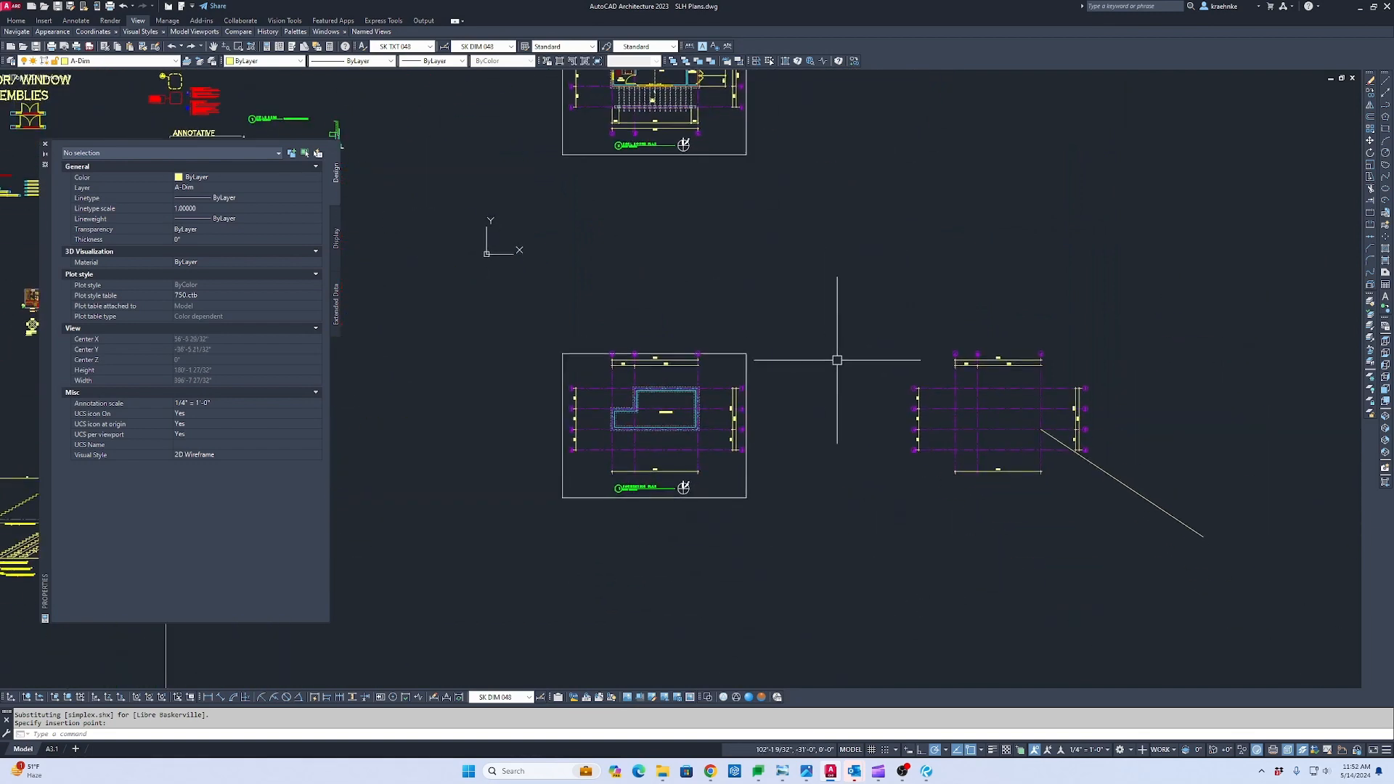
Open the foundation plan's grid block for in-place reference editing with all nested objects included.
scroll(711, 406, up, 5)
key(Escape)
click(803, 336)
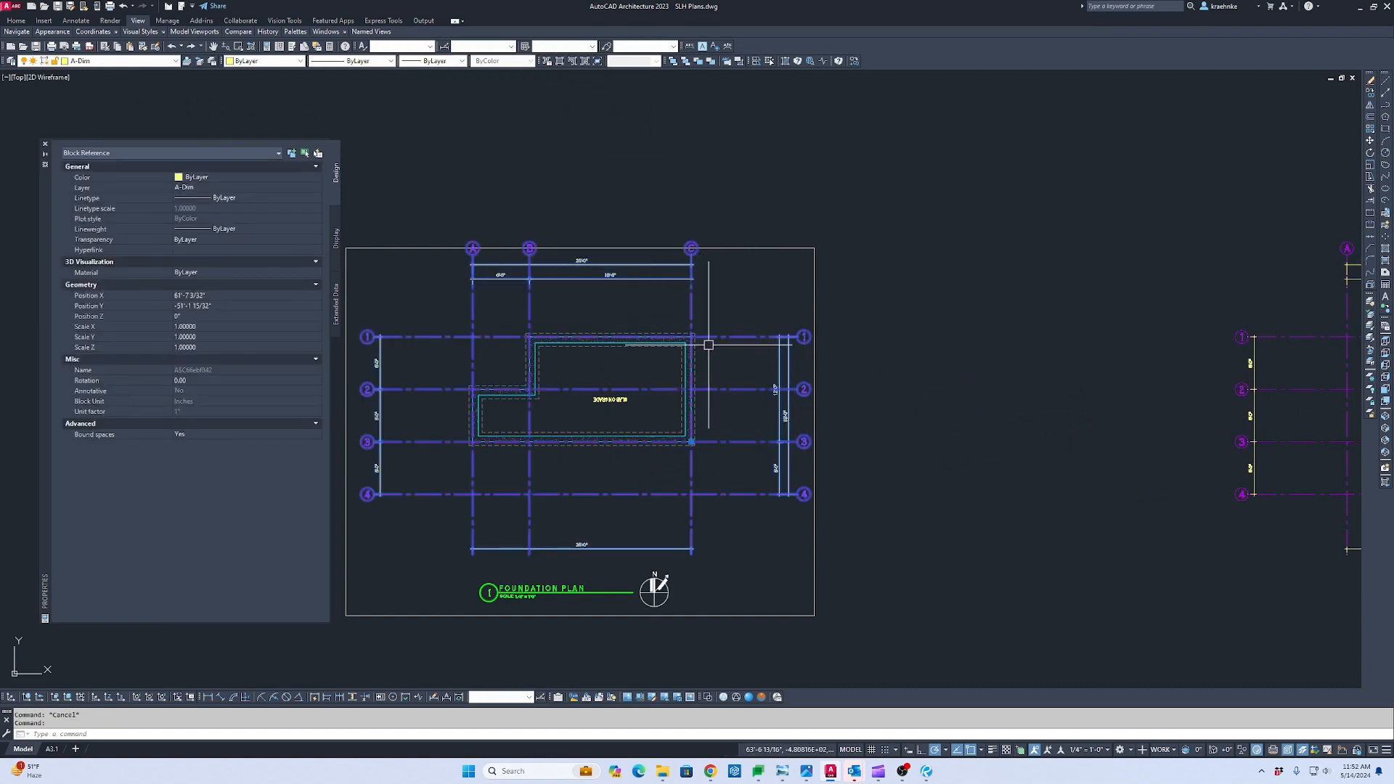
mouse_move(602, 297)
middle_down()
mouse_move(750, 274)
mouse_move(560, 265)
middle_up()
scroll(562, 267, down, 2)
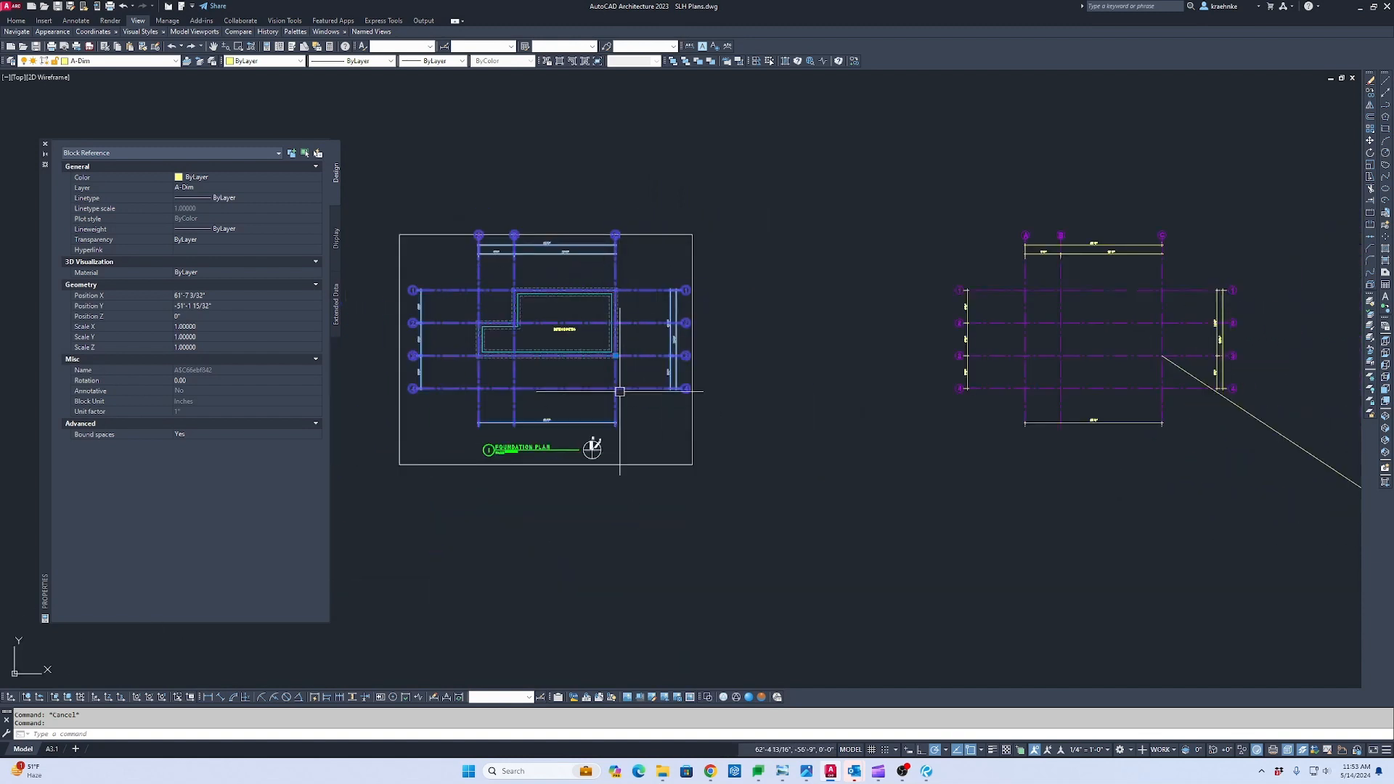
middle_drag(644, 270, 881, 333)
scroll(701, 276, up, 2)
scroll(881, 333, down, 1)
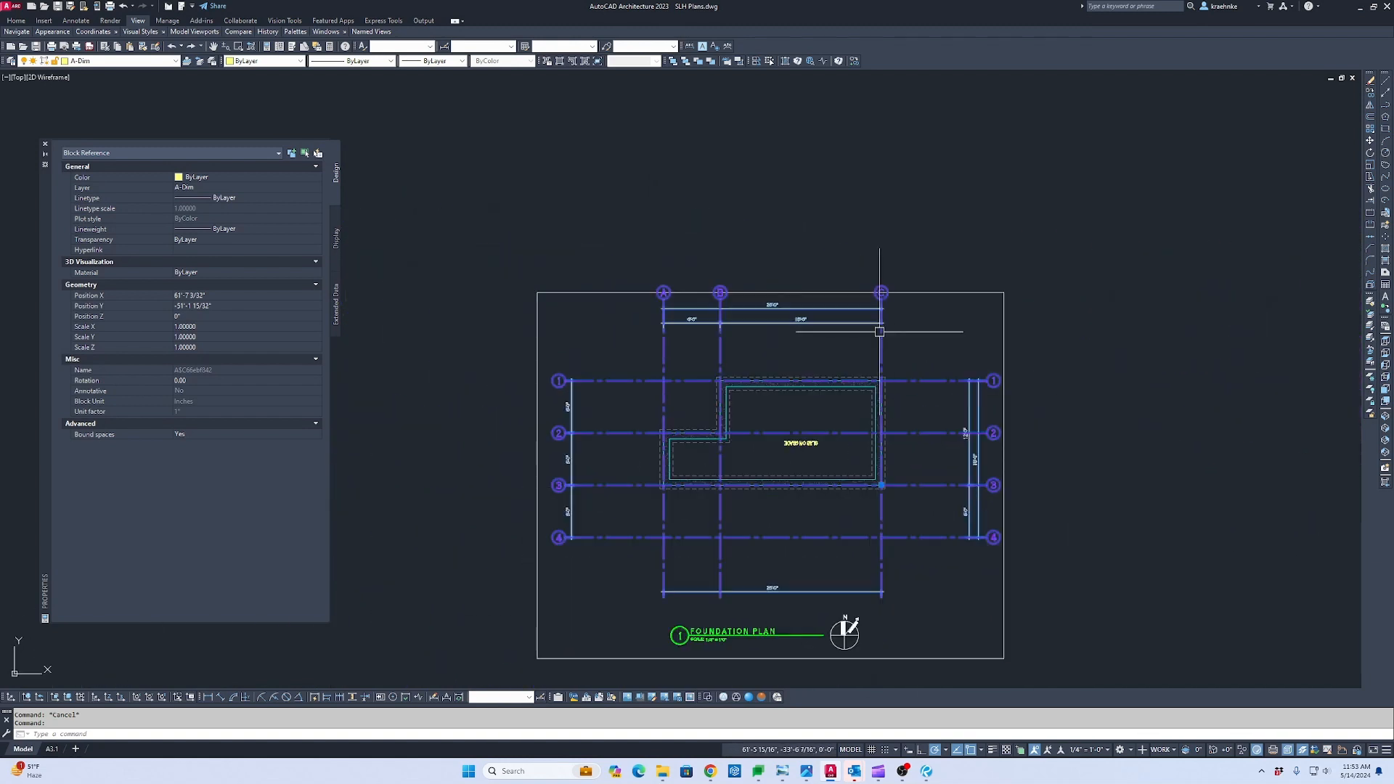
right_click(883, 337)
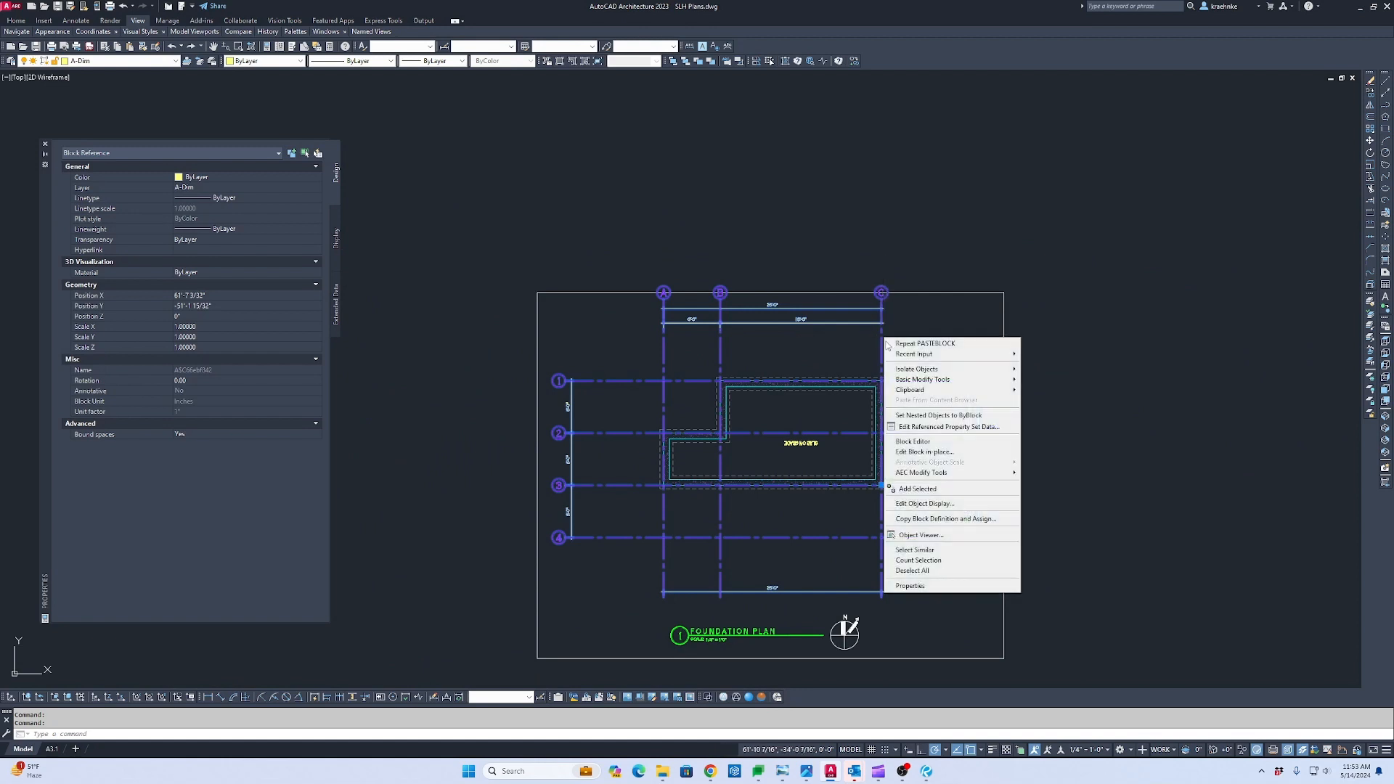
click(937, 453)
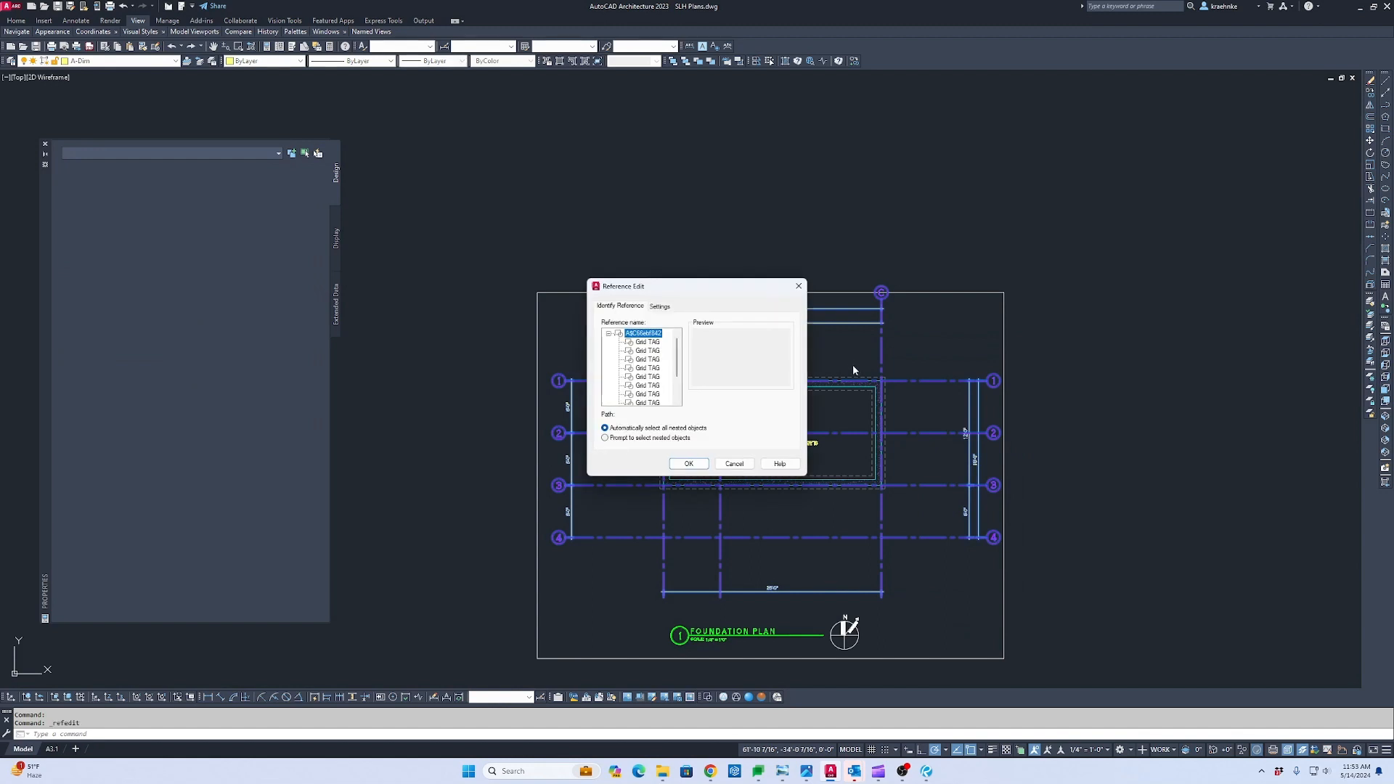
key(Return)
Stretch the grid's upper A, B and C bubbles and dimension strings slightly downward, and save the changes to the block reference.
scroll(784, 286, up, 2)
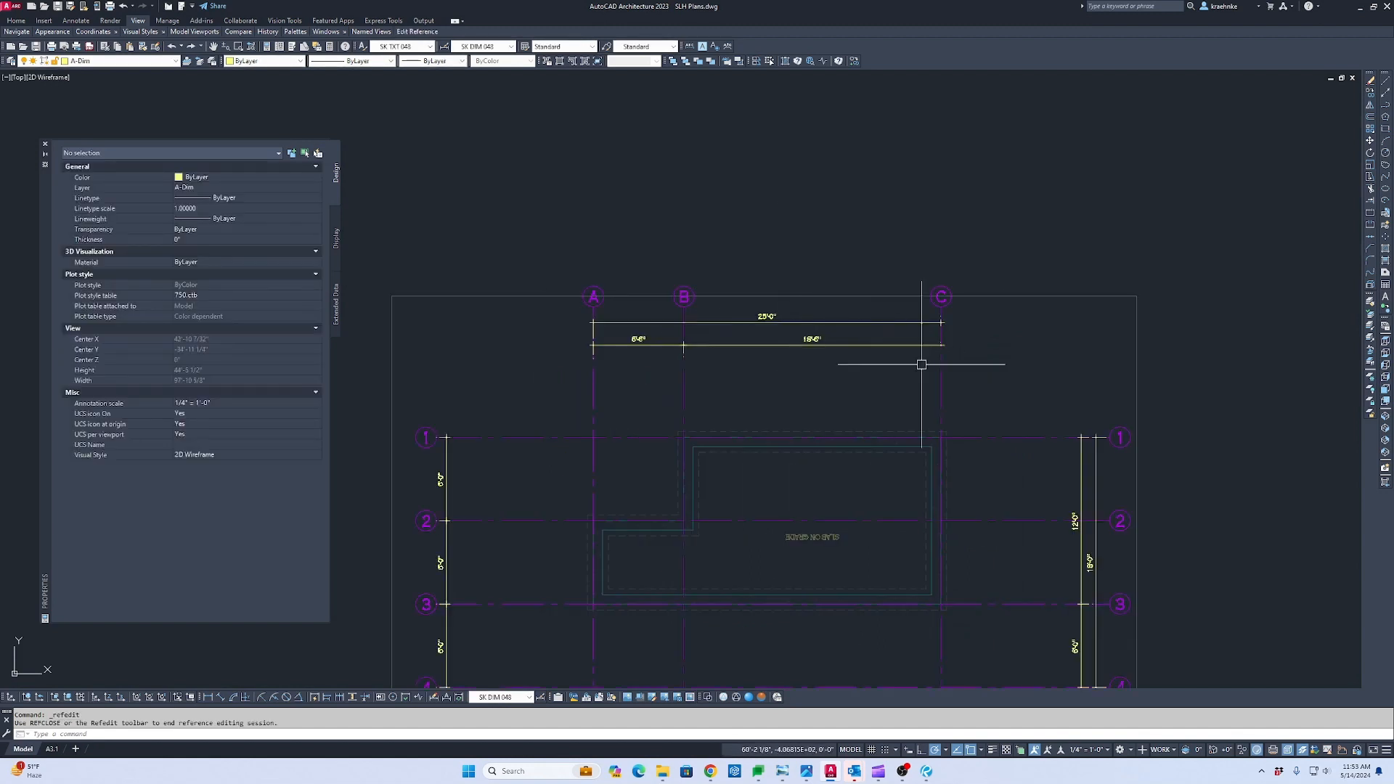
text(s)
key(Return)
click(996, 392)
click(516, 226)
scroll(962, 328, up, 3)
key(Return)
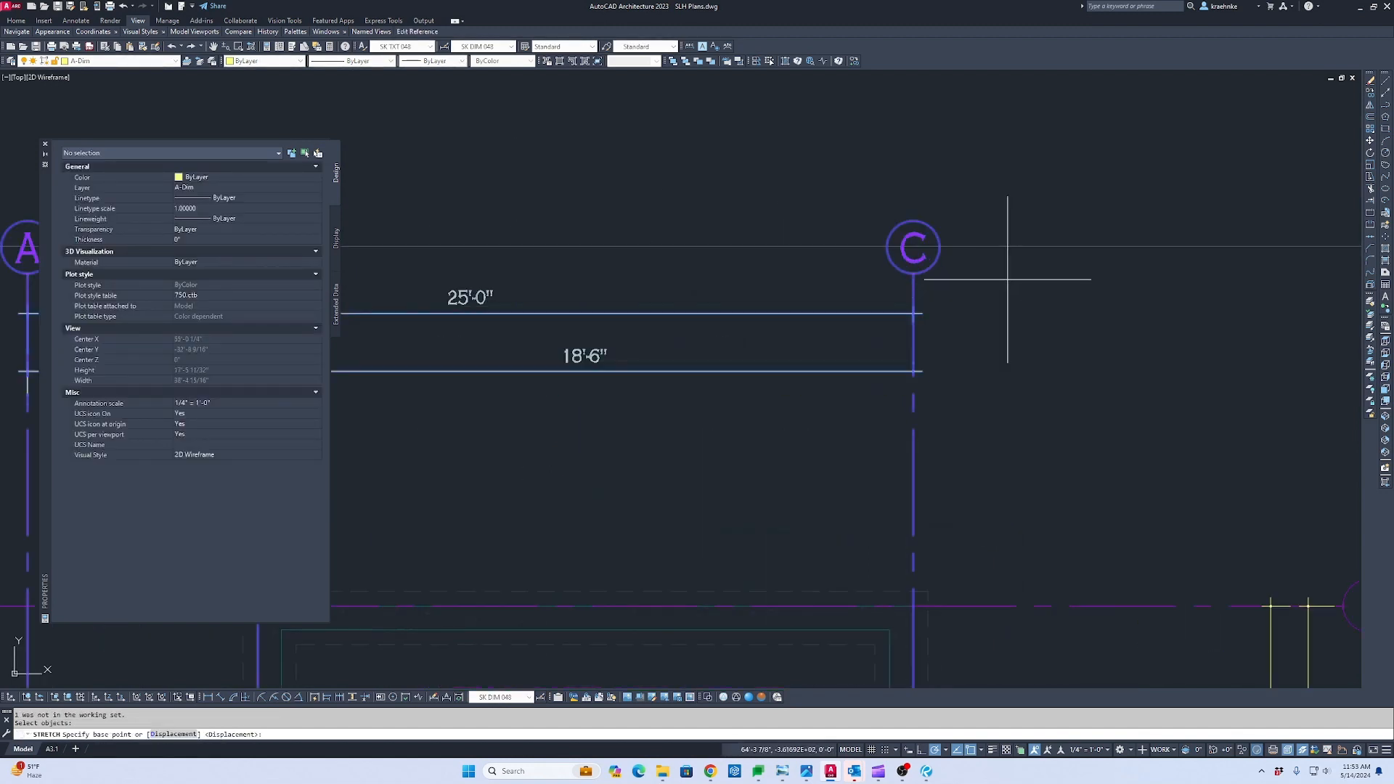
click(1005, 279)
click(1005, 314)
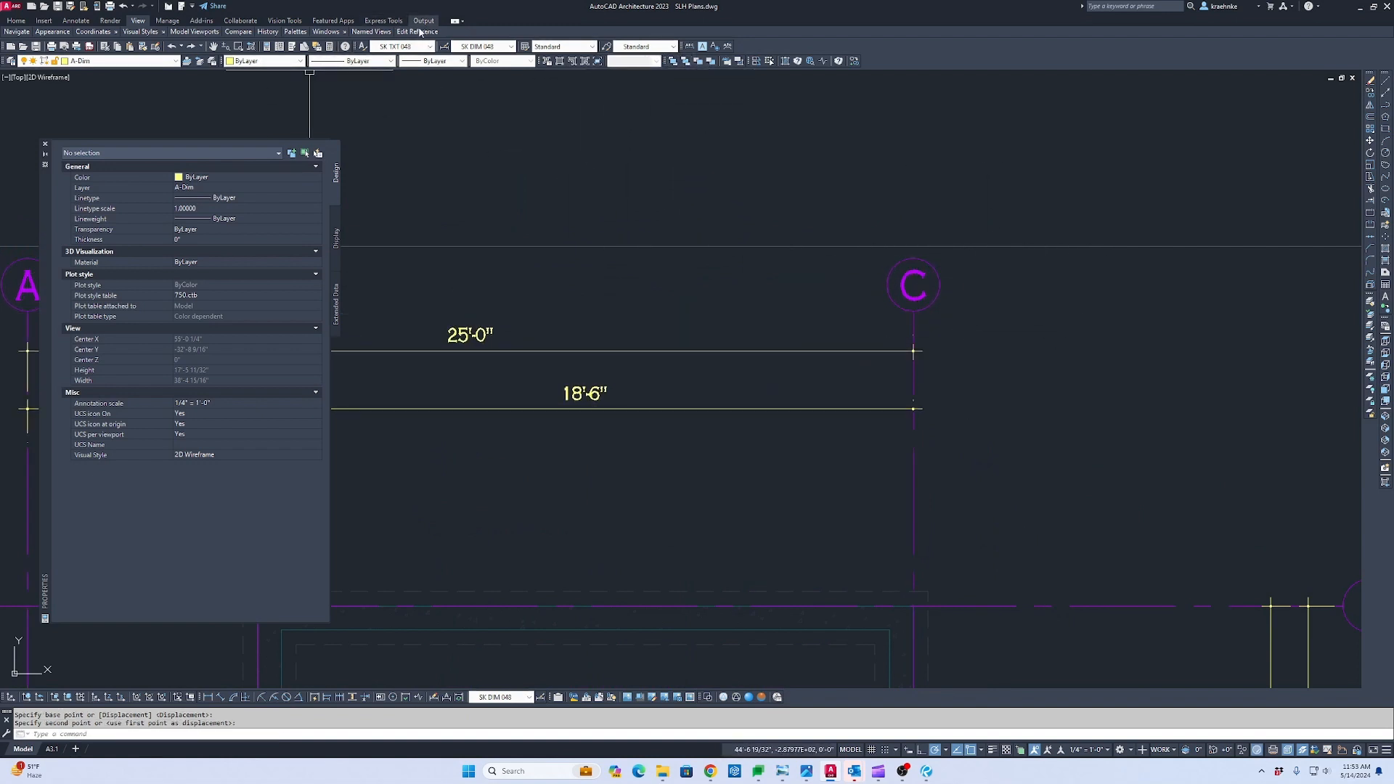
mouse_move(419, 33)
click(409, 58)
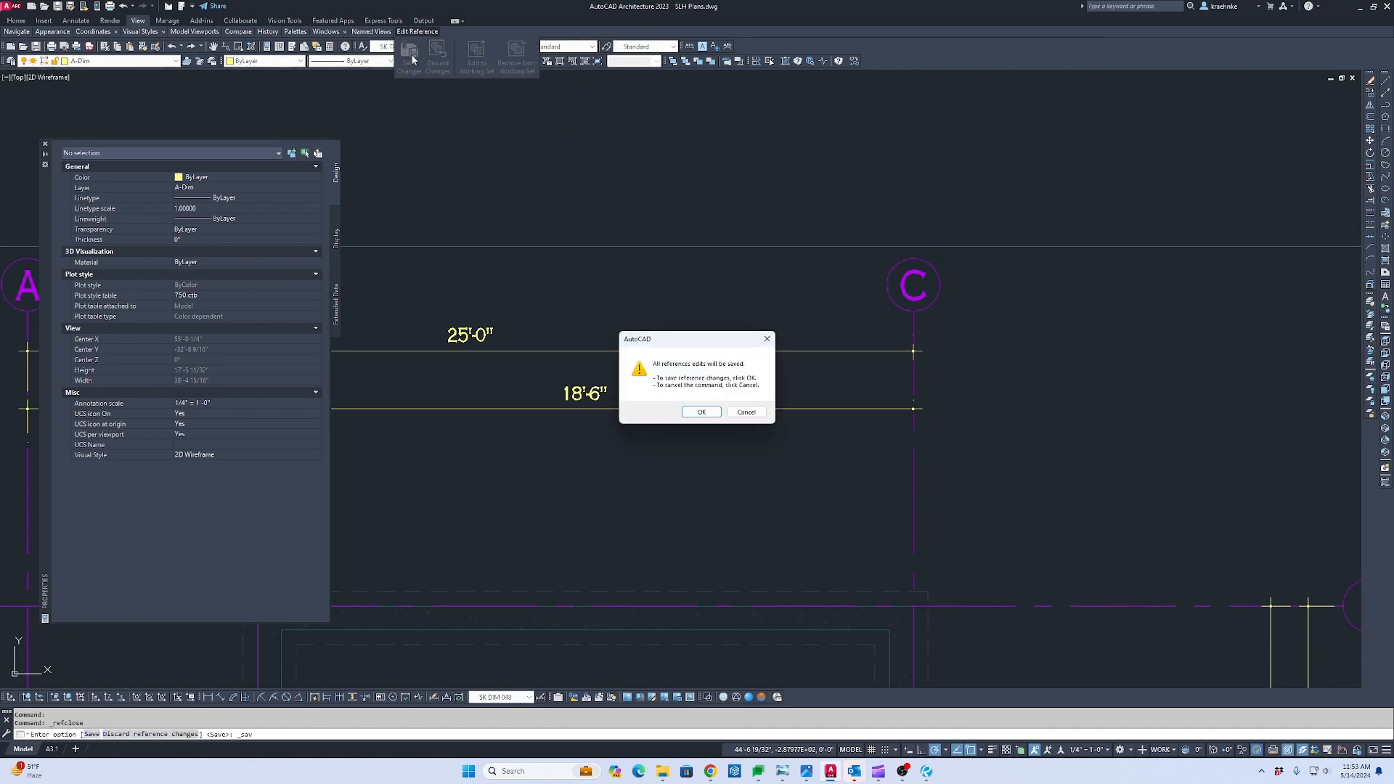
click(708, 414)
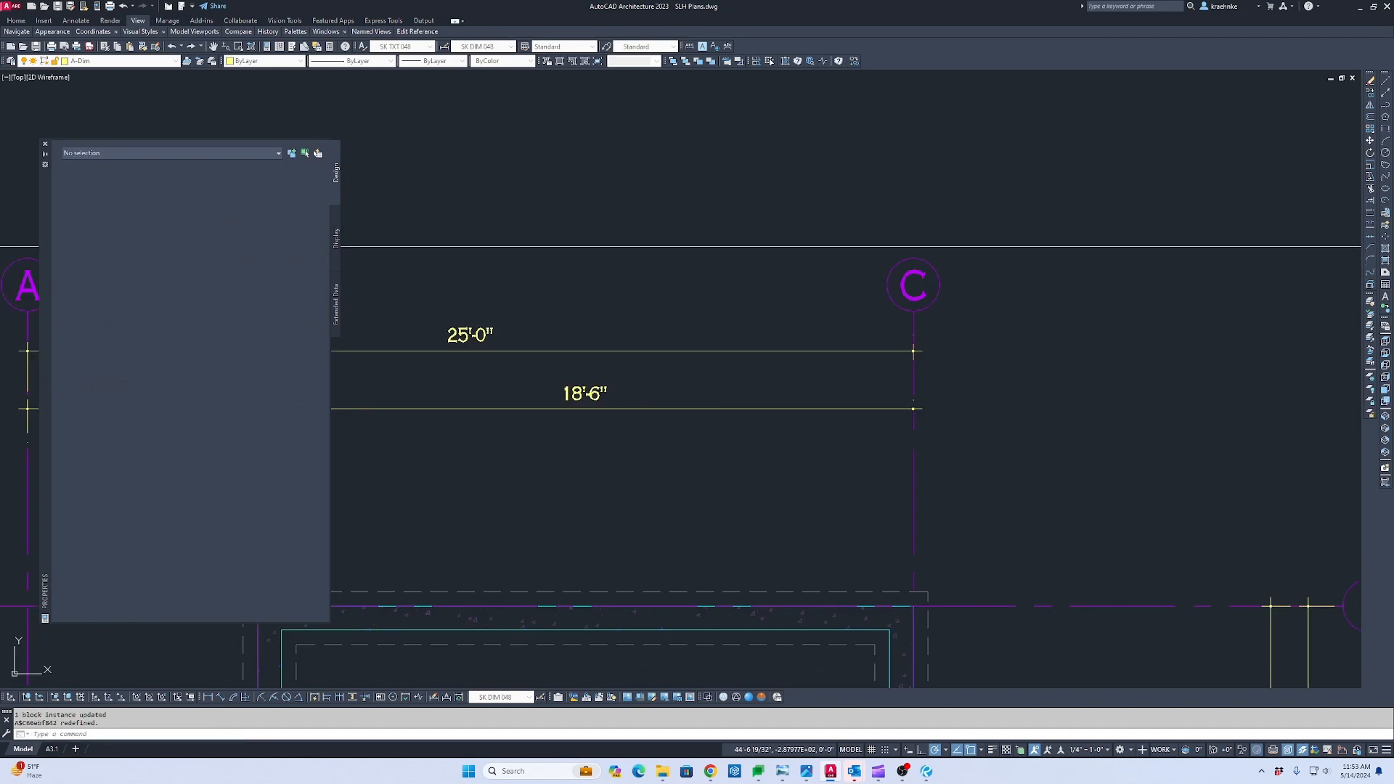
Delete the old upside-down grid block from the pool house plan.
scroll(771, 351, down, 10)
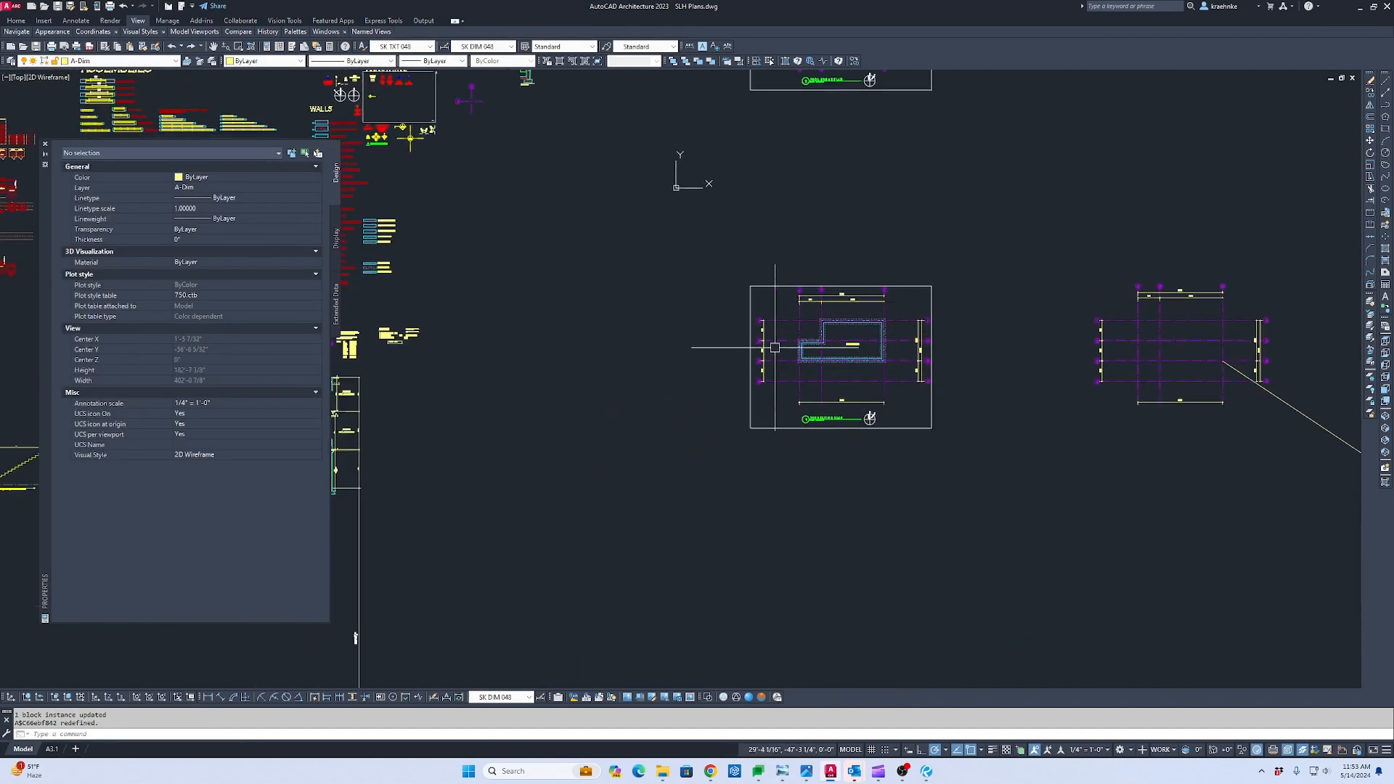
middle_drag(874, 305, 838, 475)
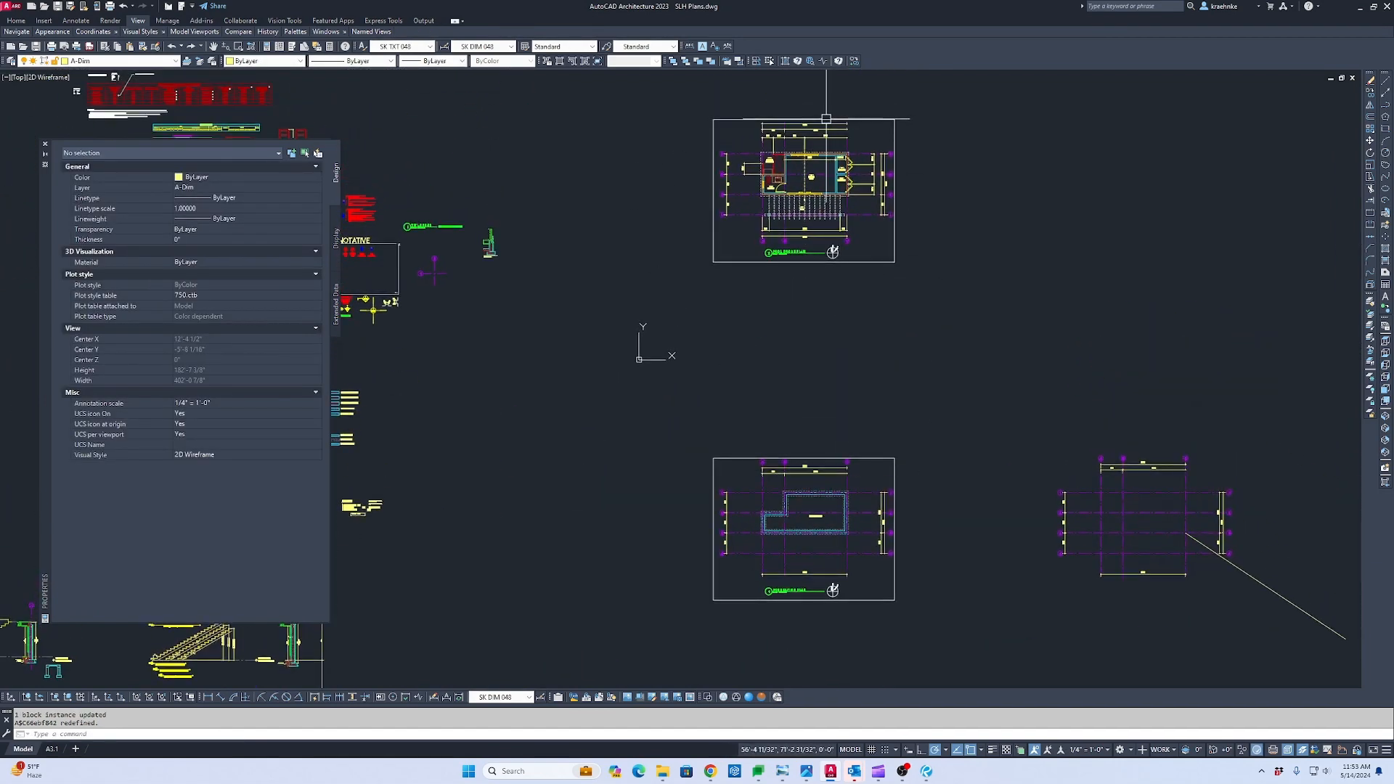
scroll(811, 126, up, 4)
key(Escape)
click(901, 208)
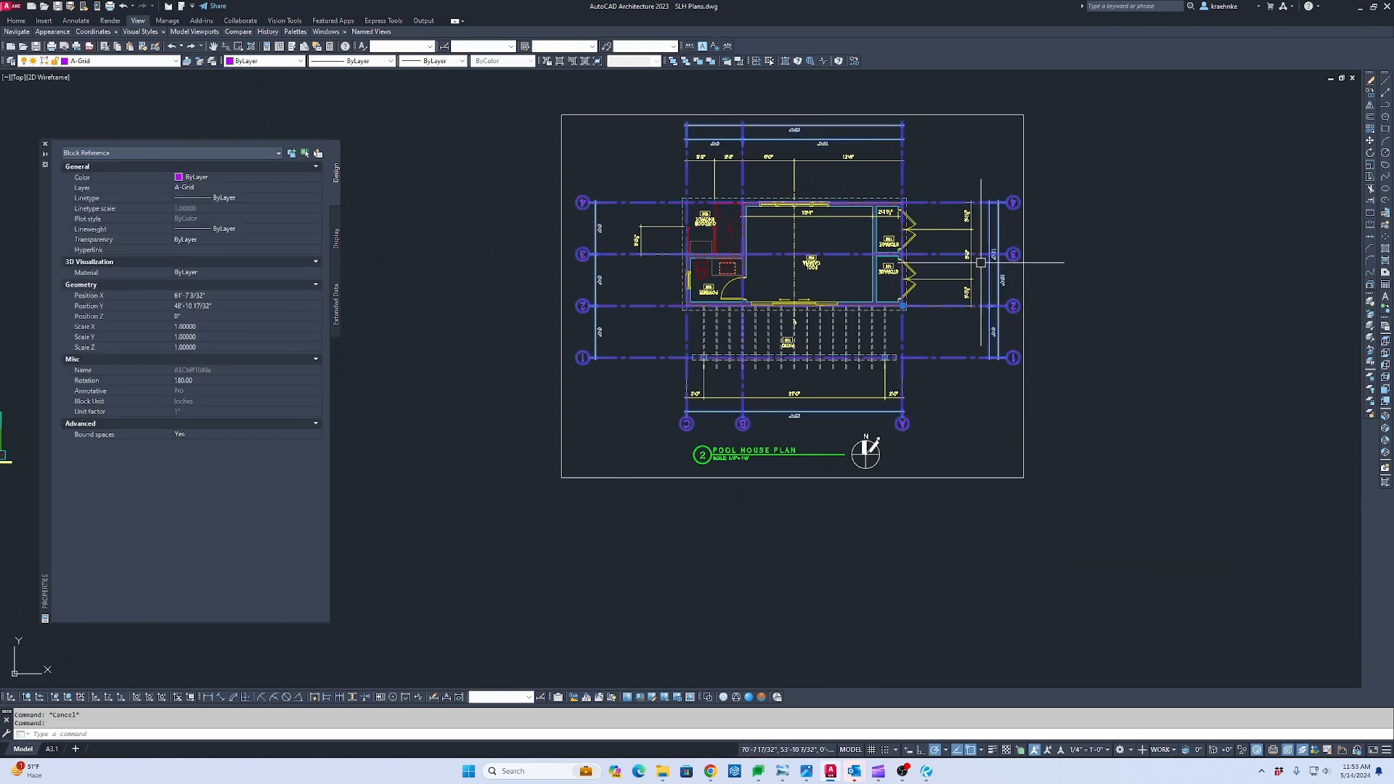
key(Delete)
Delete the old grid block with its bubbles and dimensions from the roof plan.
scroll(980, 263, down, 2)
middle_drag(981, 263, 871, 608)
middle_drag(885, 296, 871, 522)
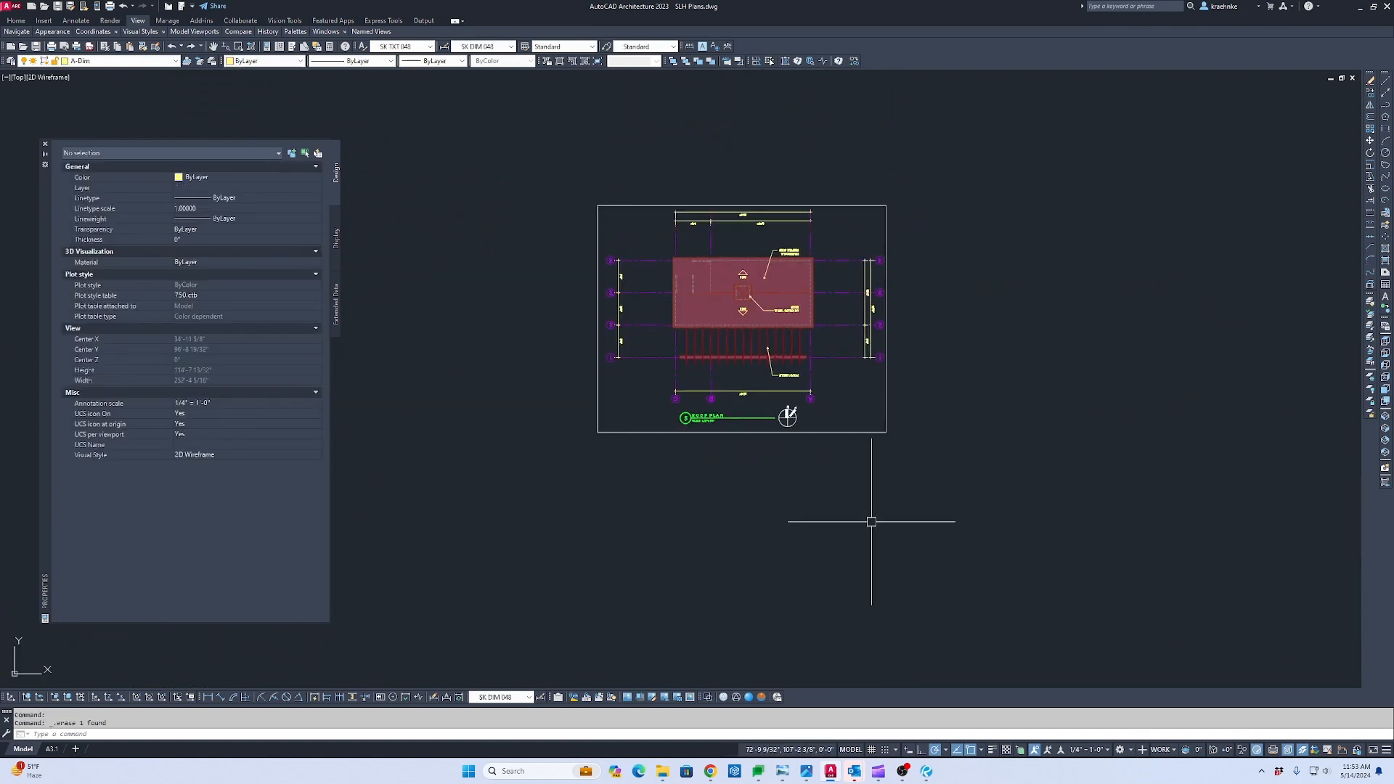
click(849, 325)
key(Delete)
key(Escape)
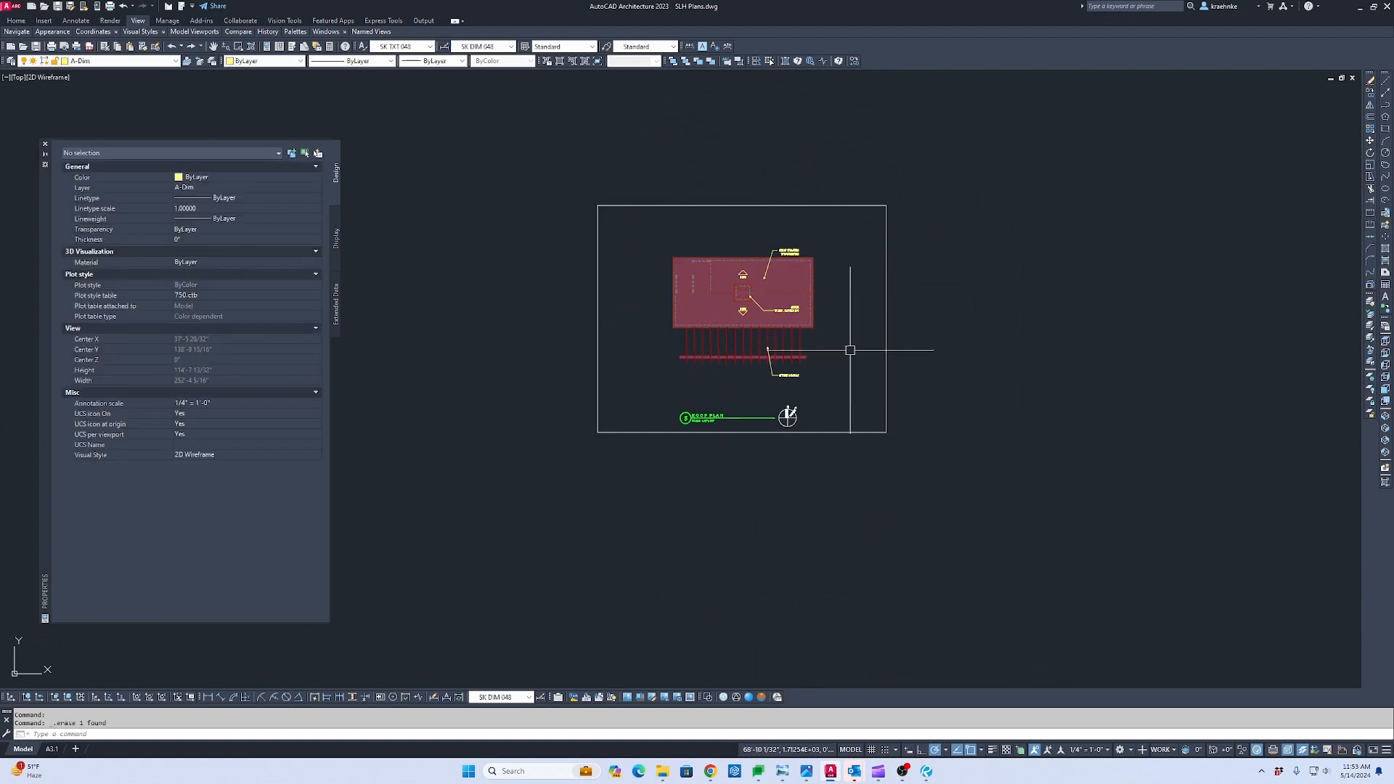
Change the foundation plan's grid block to the A-Grid layer.
middle_drag(827, 590, 815, 190)
scroll(815, 190, down, 3)
scroll(829, 368, up, 3)
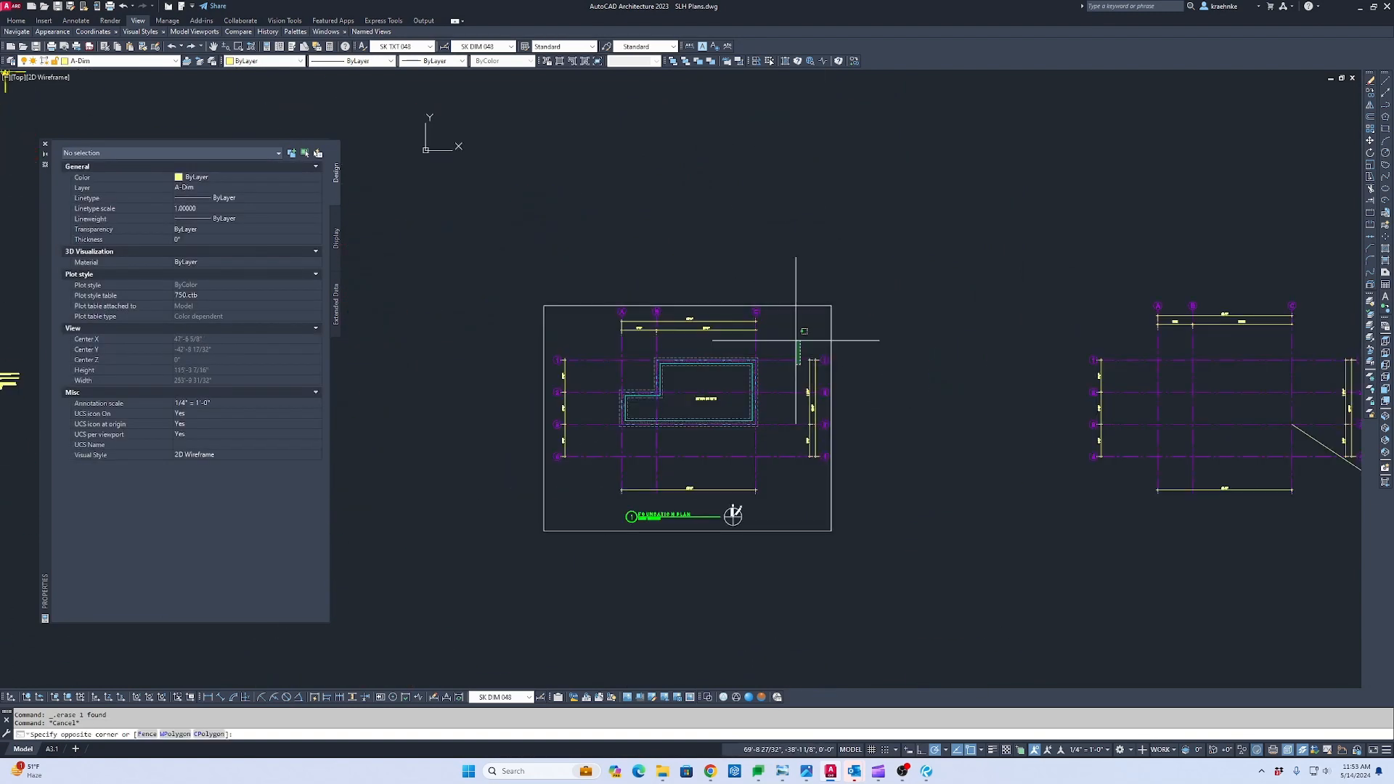
click(808, 362)
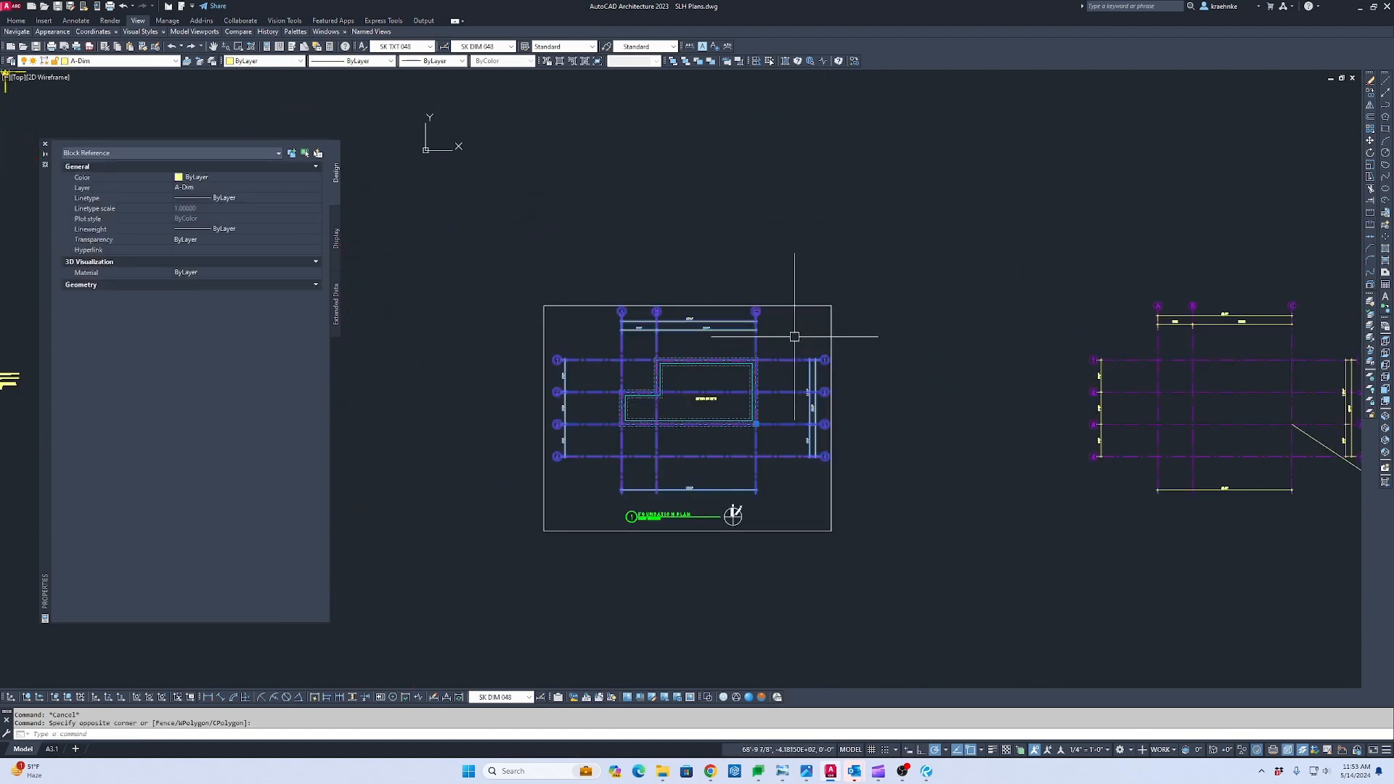
click(121, 61)
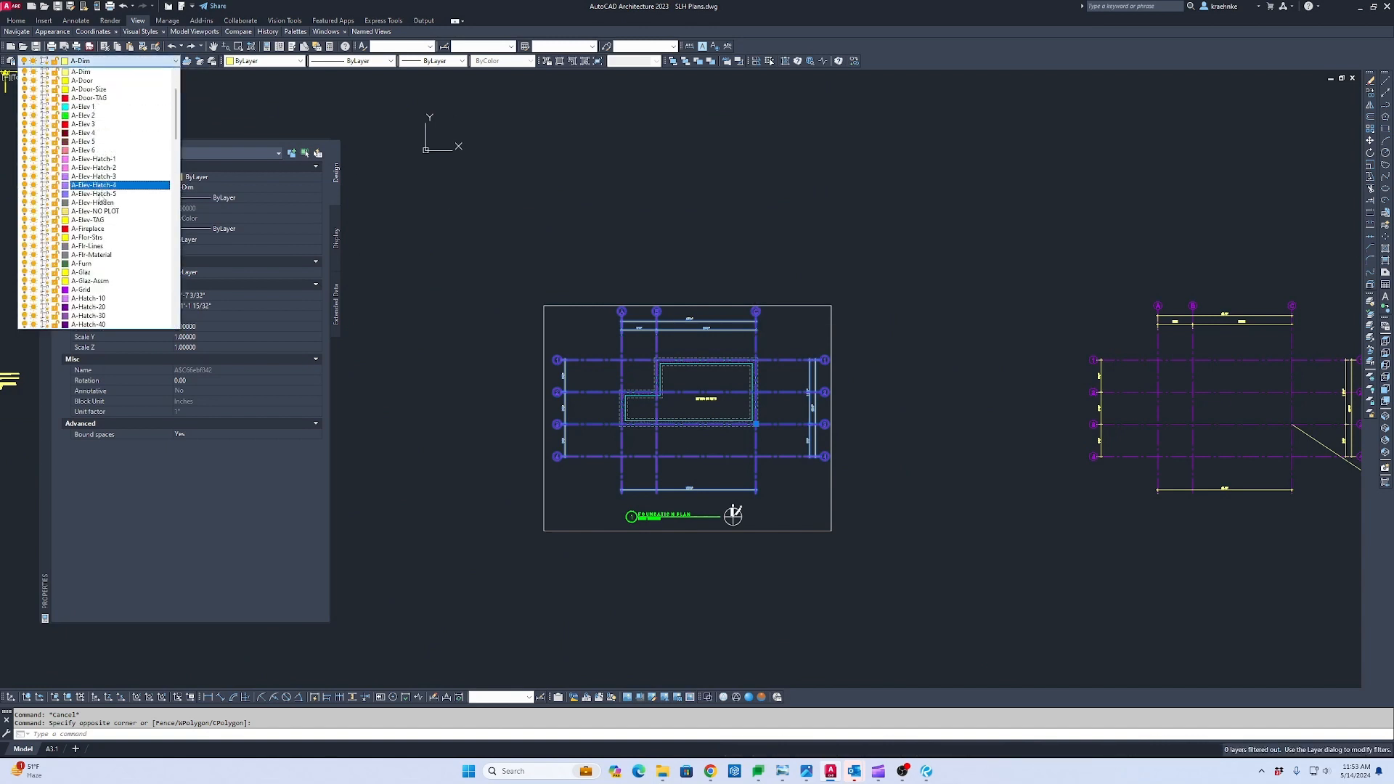
click(105, 291)
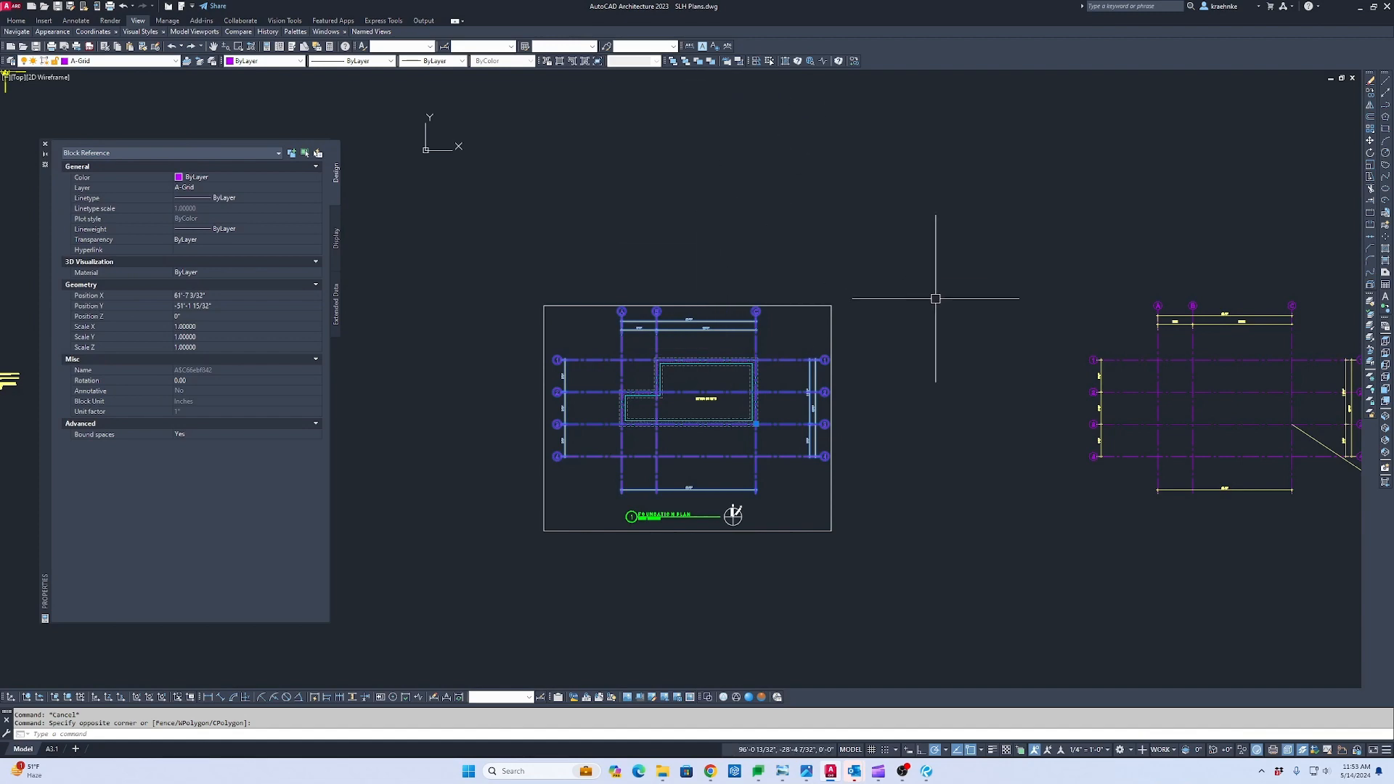
Copy the foundation plan's grid block straight up by 1200 onto the pool house plan and by 2400 onto the roof plan.
middle_drag(930, 303, 918, 460)
text(c)
key(Return)
scroll(926, 436, down, 4)
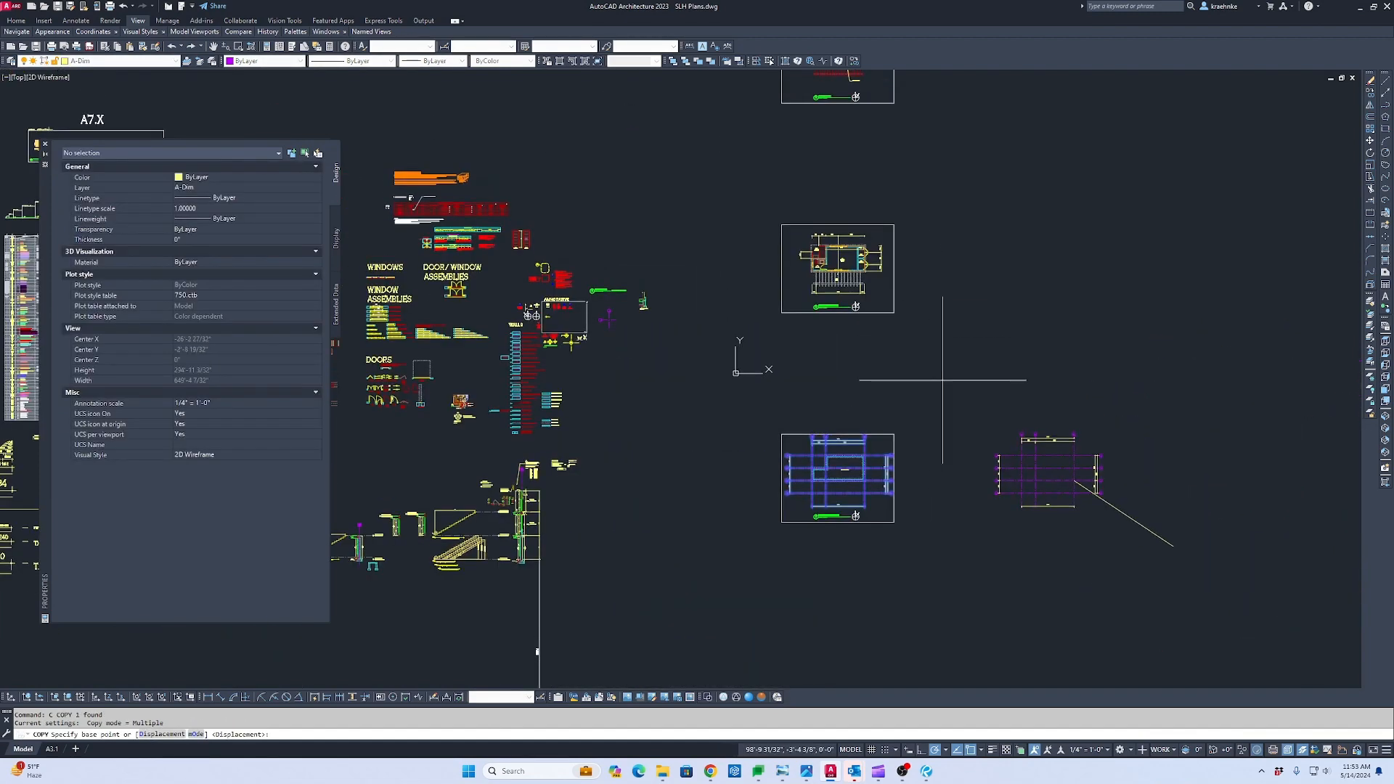
click(940, 421)
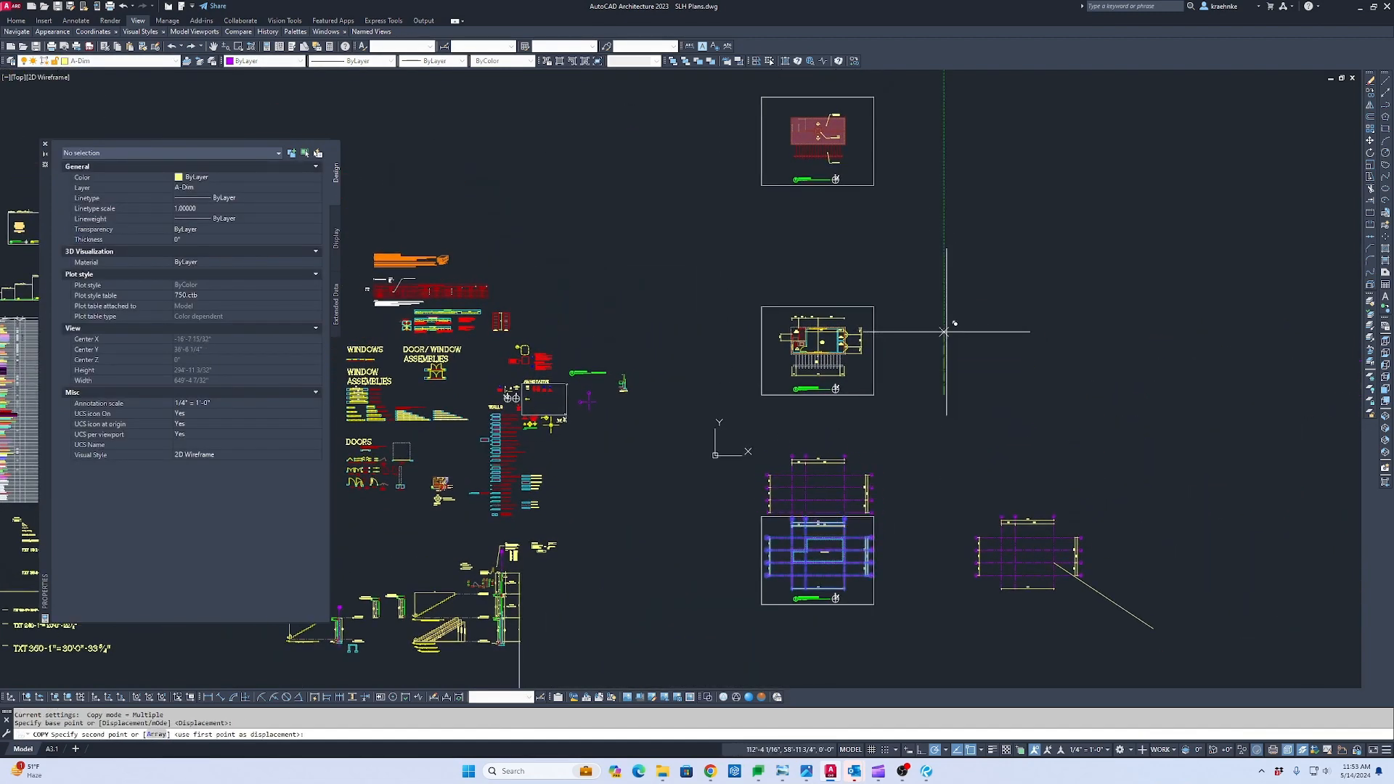
text(1200)
key(Return)
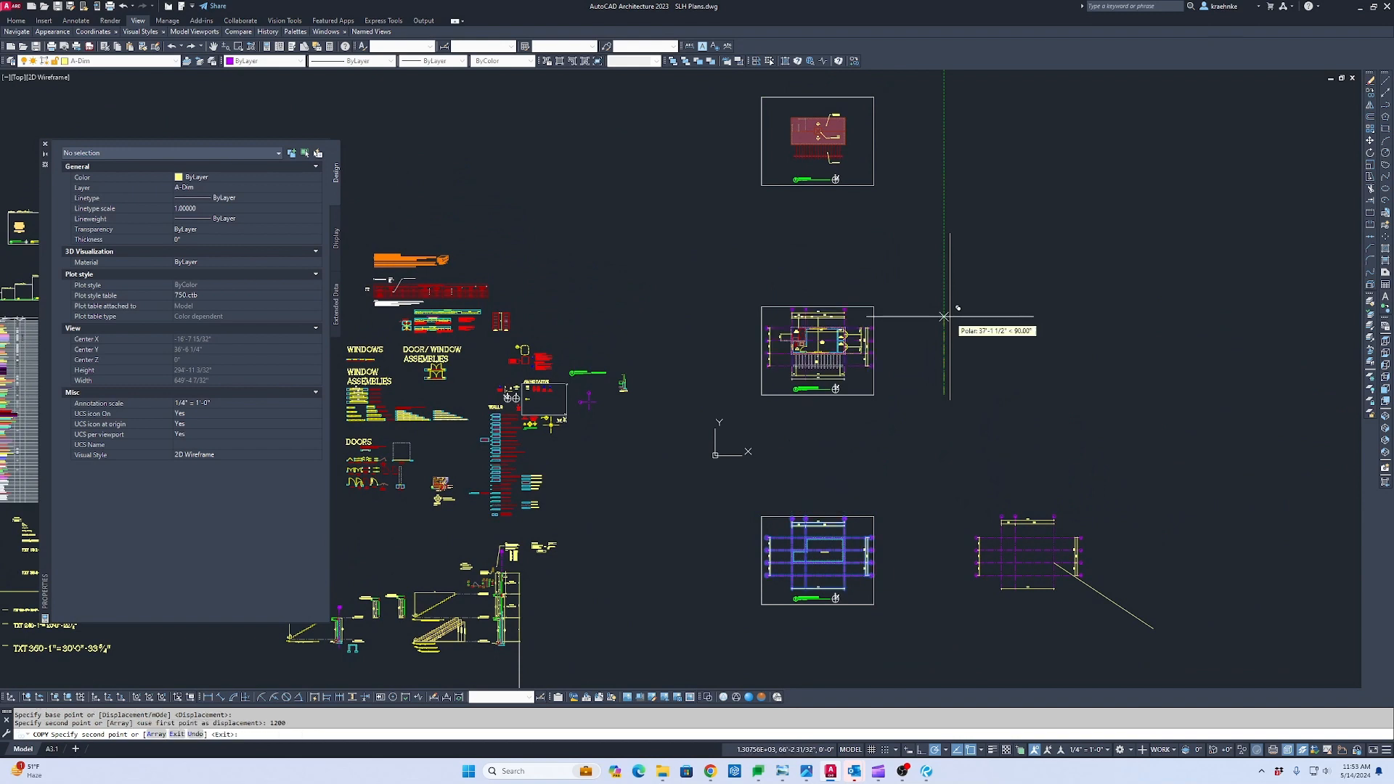
text(2400)
key(Return)
key(Escape)
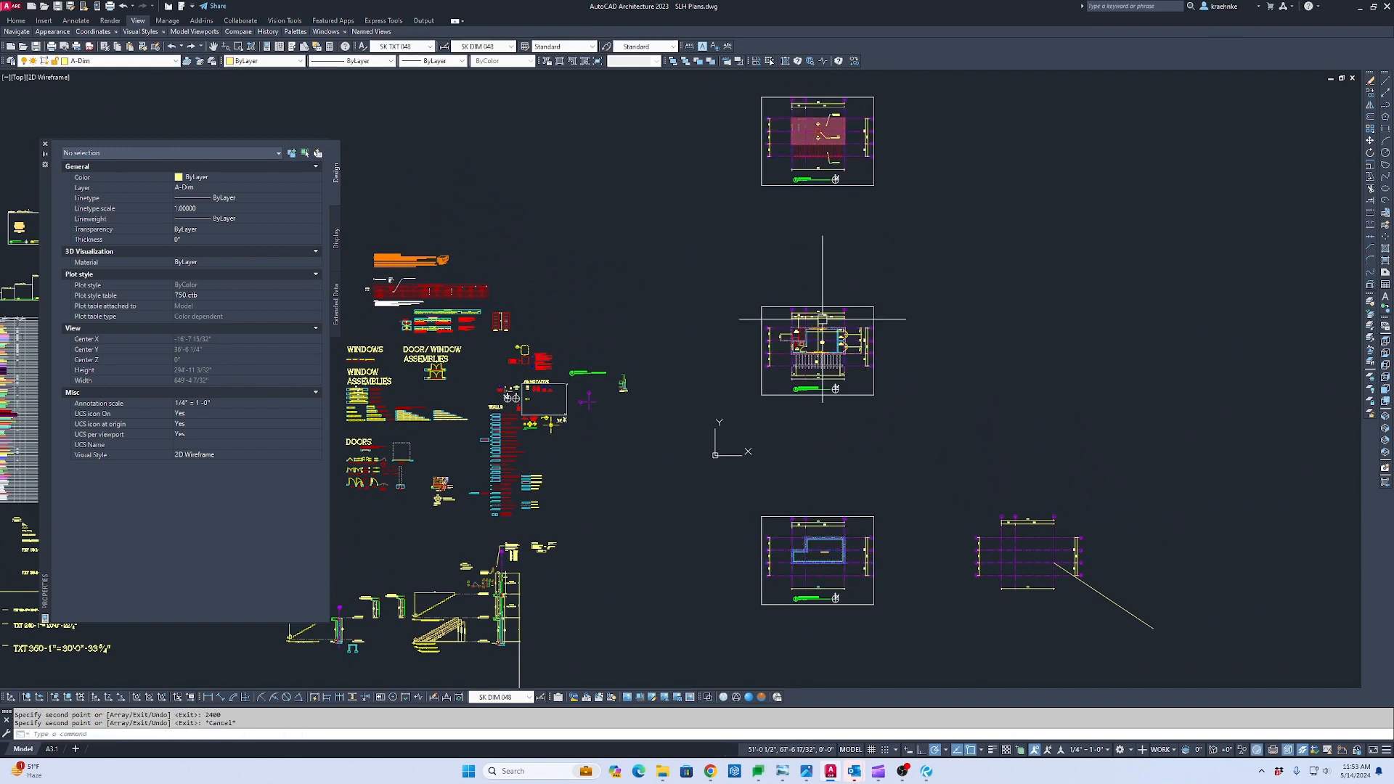
Send the grid blocks of the foundation, pool house and roof plans to the back of the draw order.
click(853, 368)
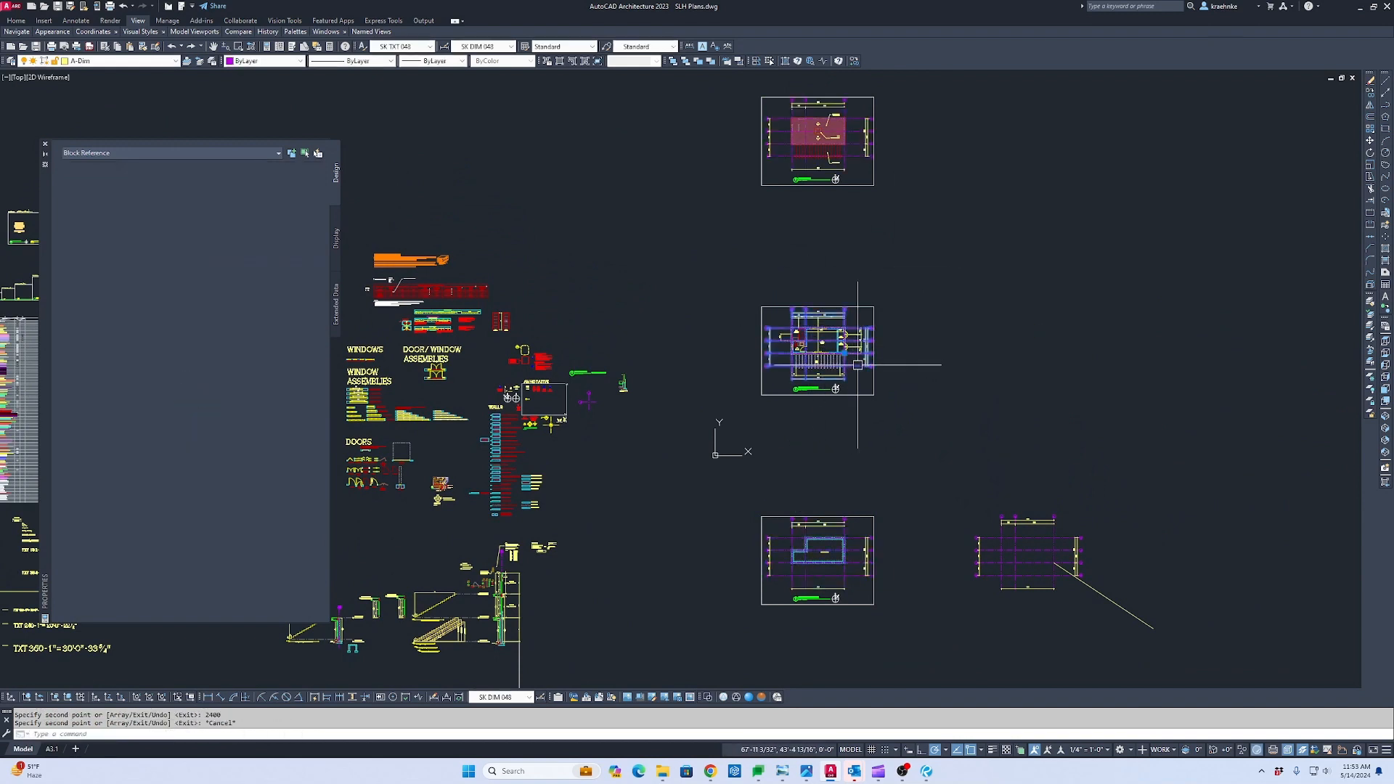
click(859, 150)
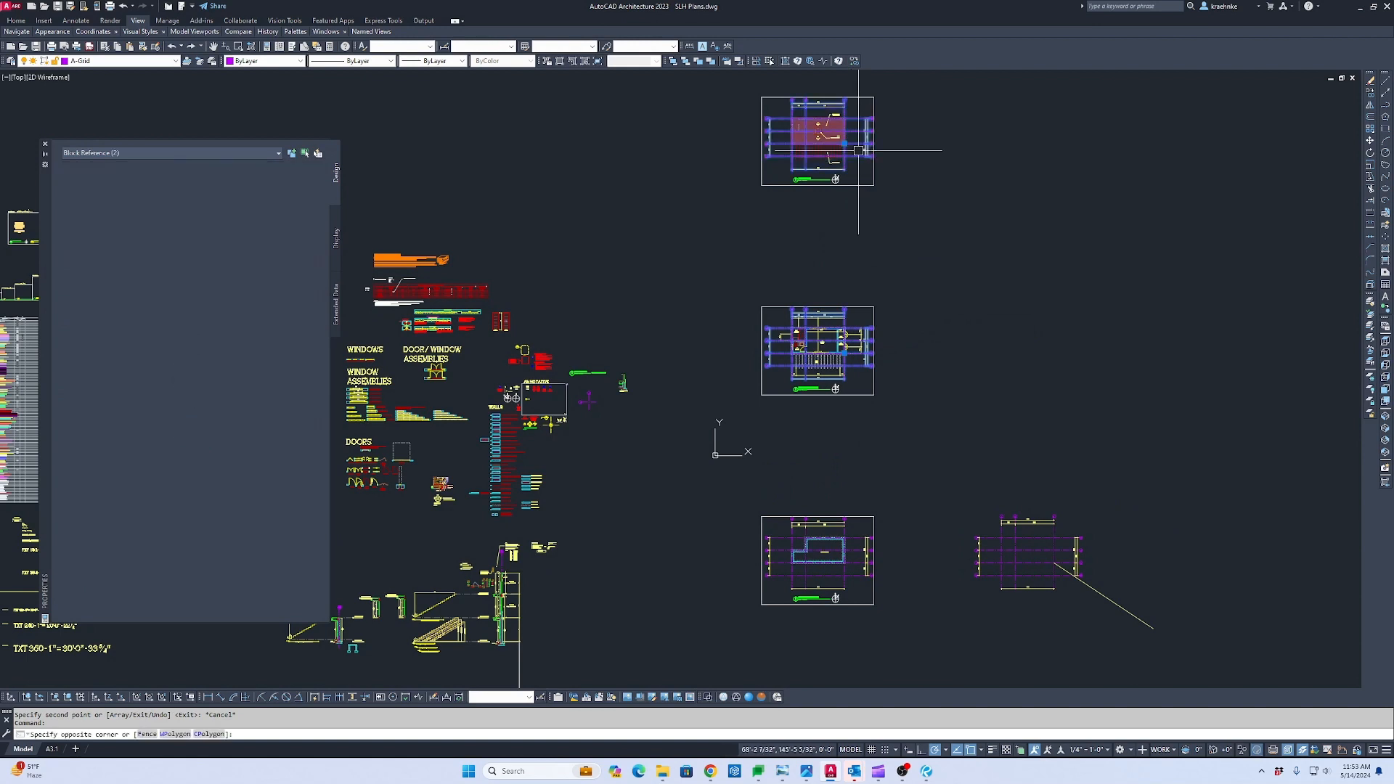
click(867, 572)
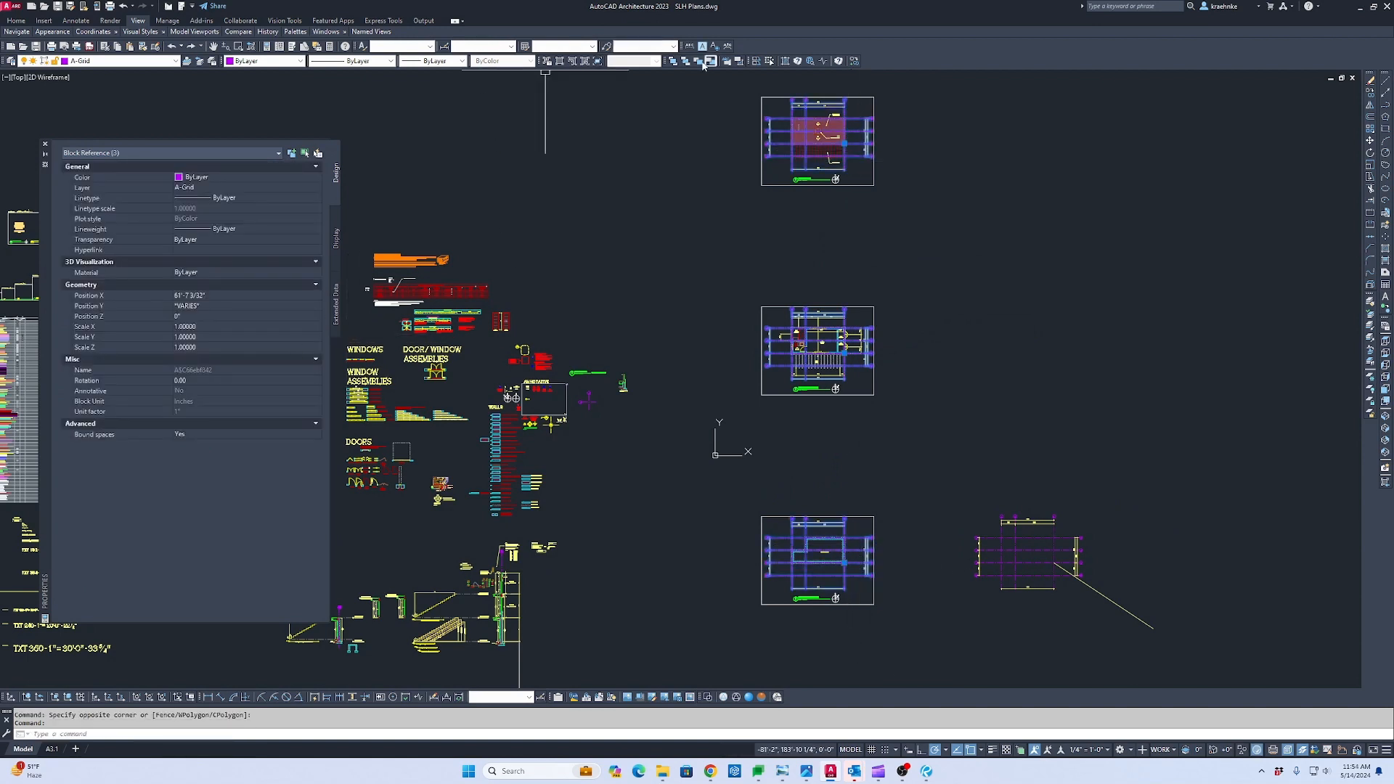
click(687, 63)
scroll(878, 131, up, 6)
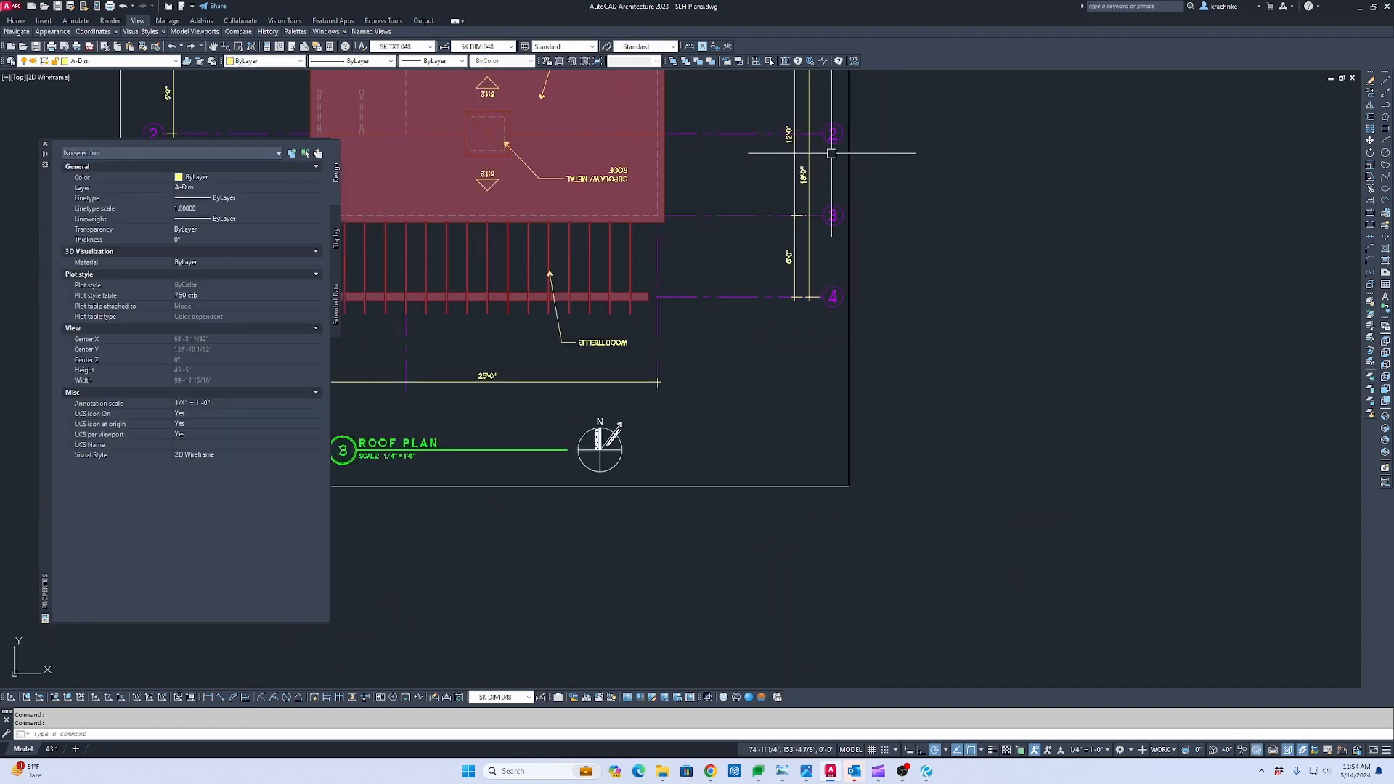
middle_drag(688, 148, 947, 343)
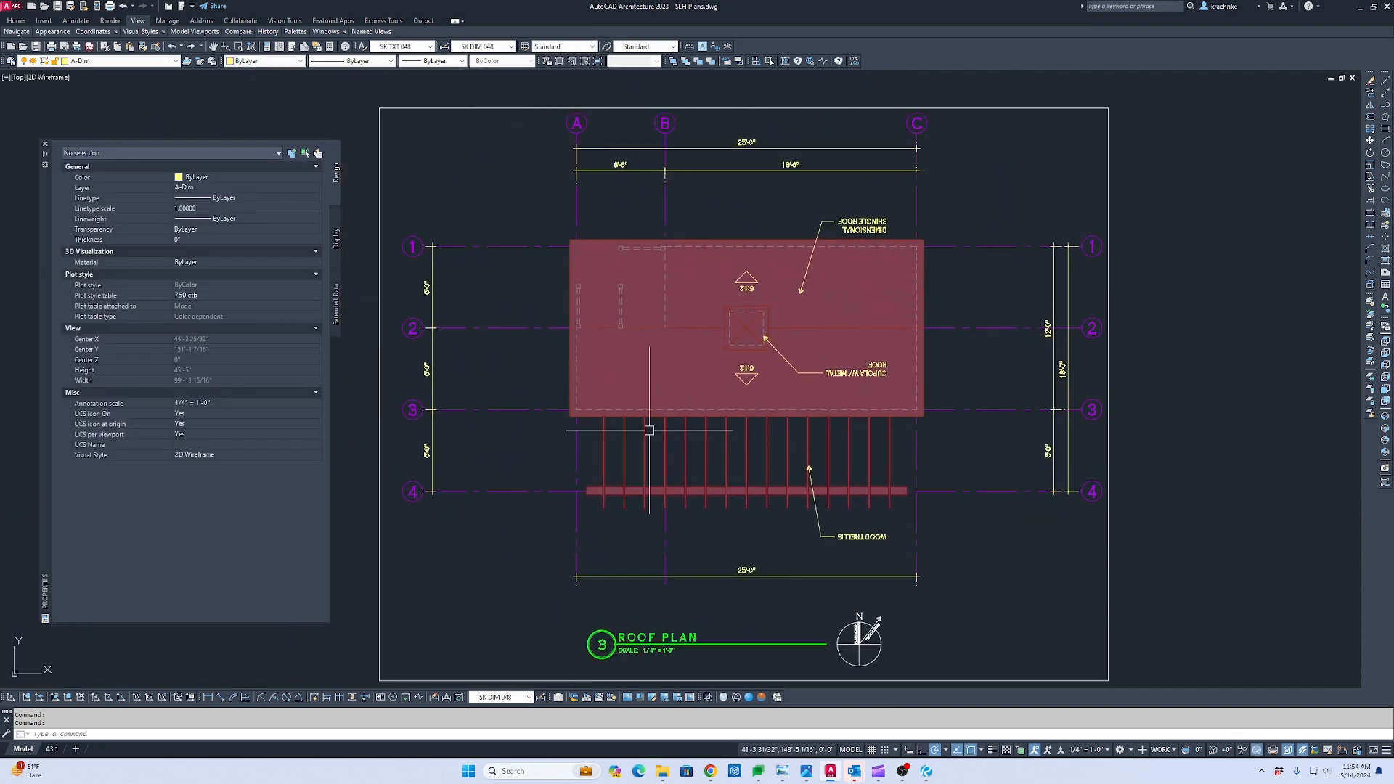
Copy the two patio trellis posts on grid line 4 of the pool house plan straight down by 1200 onto the foundation plan.
scroll(683, 497, down, 4)
middle_drag(684, 497, 696, 269)
scroll(716, 533, down, 1)
middle_drag(716, 533, 704, 173)
middle_drag(720, 371, 747, 245)
scroll(690, 238, up, 9)
key(Escape)
click(687, 247)
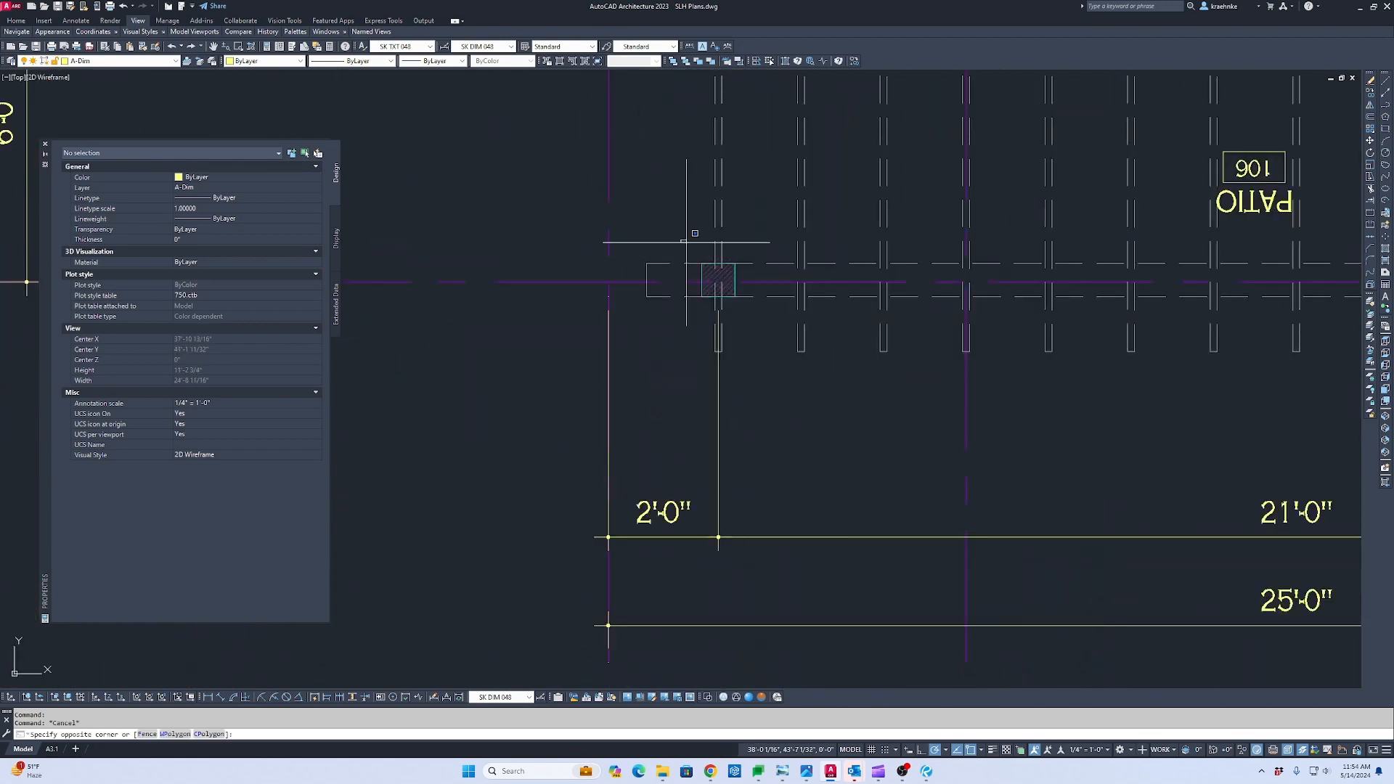
click(758, 305)
scroll(758, 305, down, 2)
middle_drag(1343, 317, 725, 337)
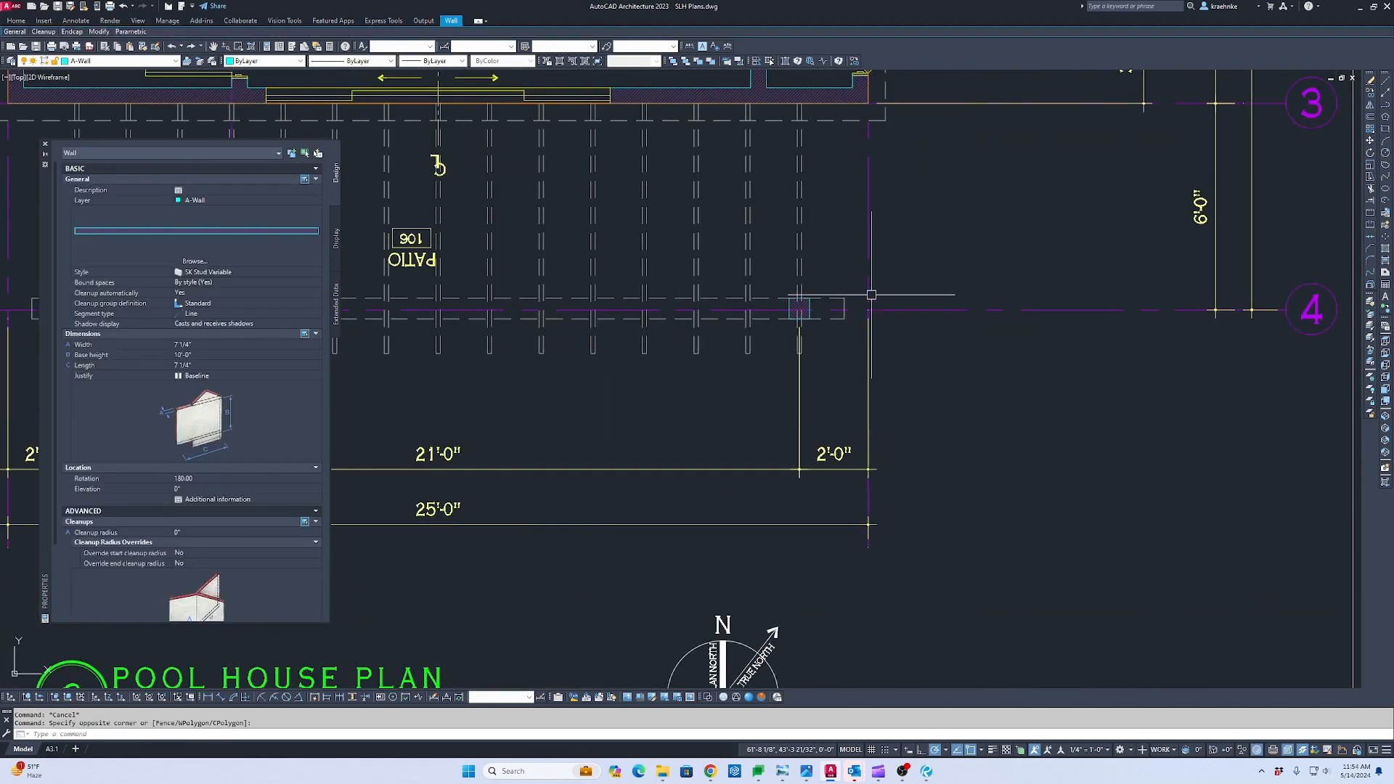
click(778, 279)
click(822, 329)
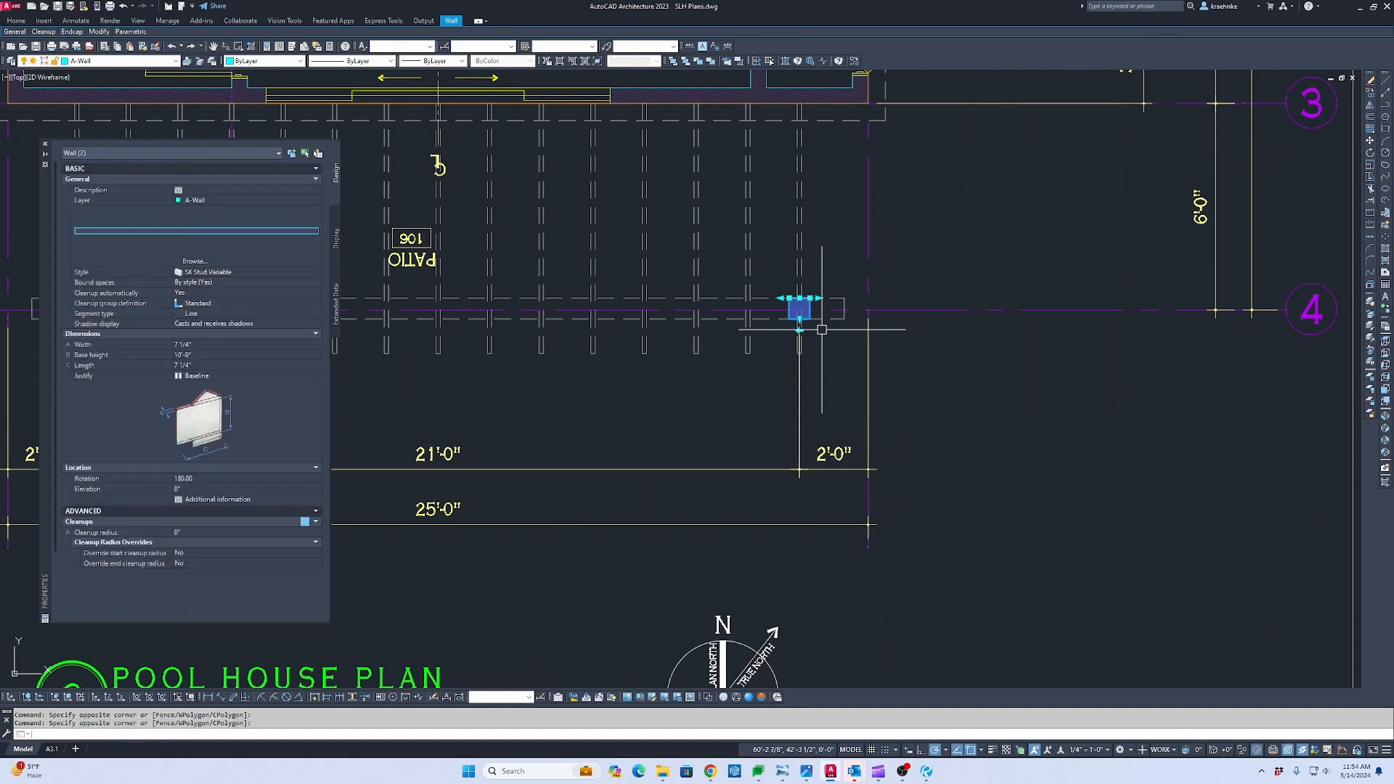
text(co)
key(Return)
click(935, 504)
scroll(948, 522, down, 8)
middle_drag(946, 523, 882, 94)
middle_drag(968, 487, 897, 186)
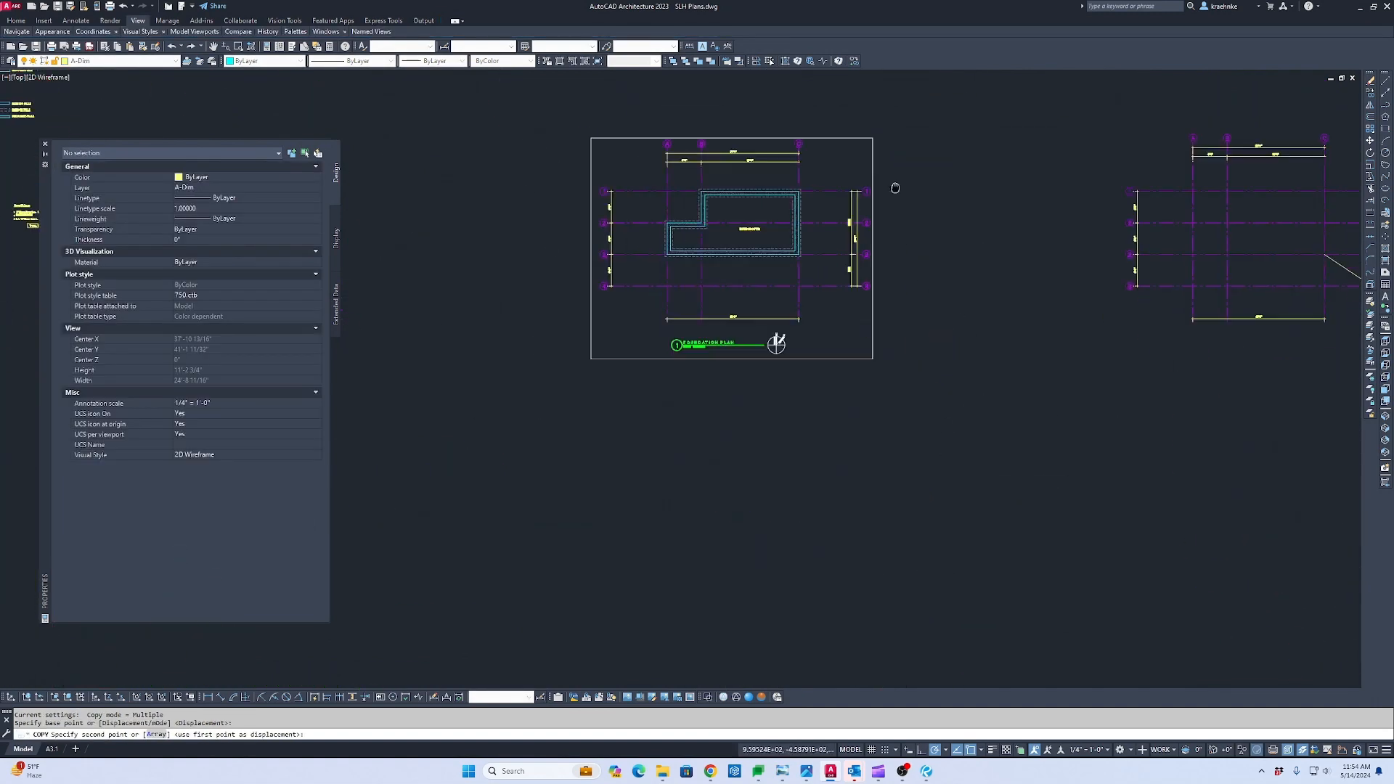
scroll(831, 273, up, 4)
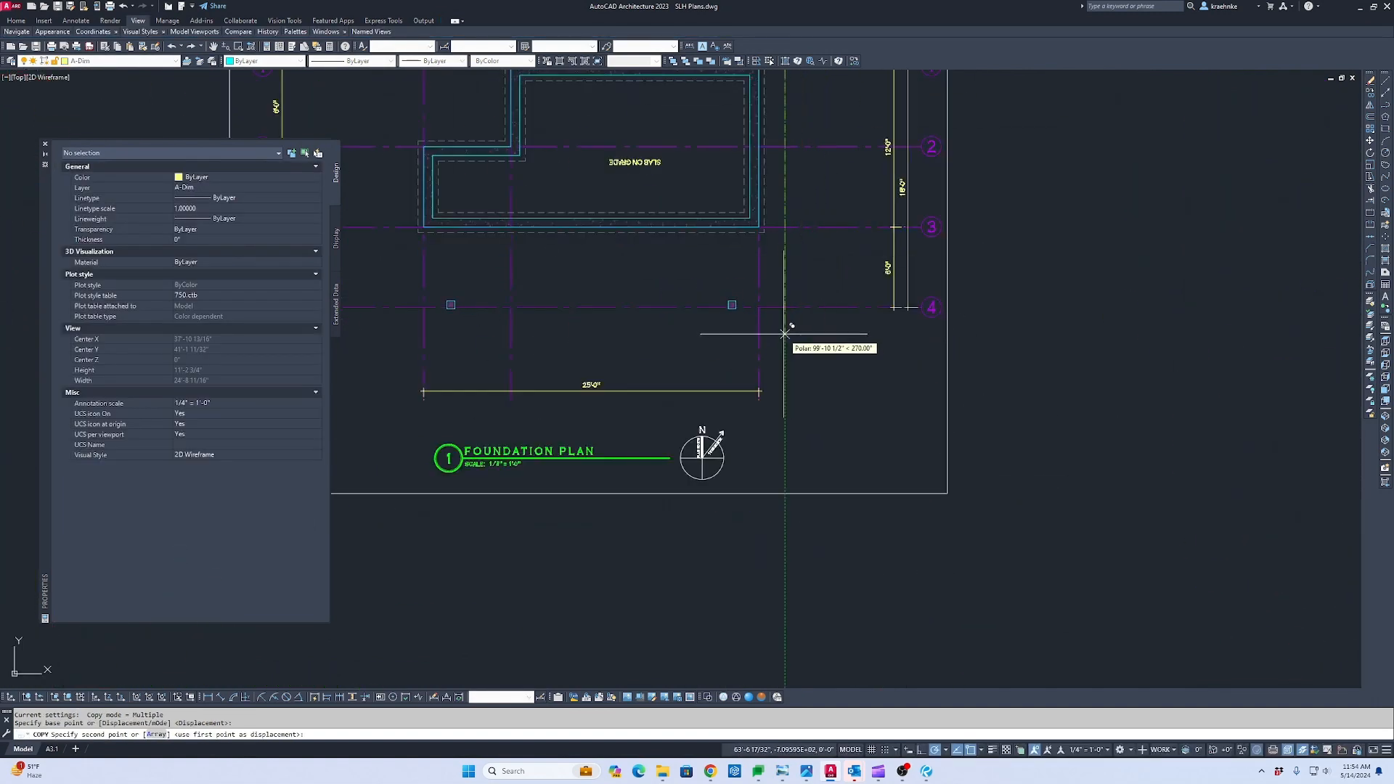
text(1200)
key(Return)
key(Escape)
scroll(846, 294, up, 8)
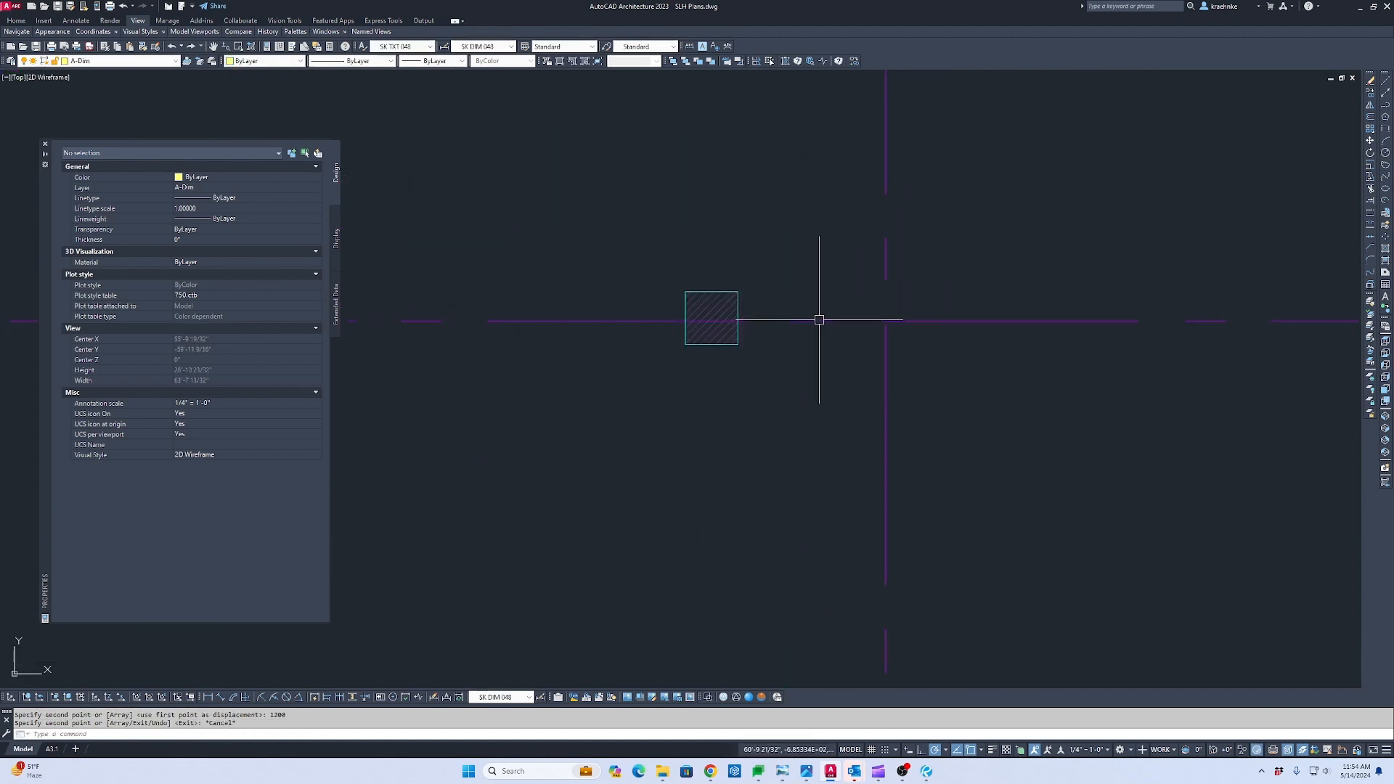
key(Escape)
key(Escape)
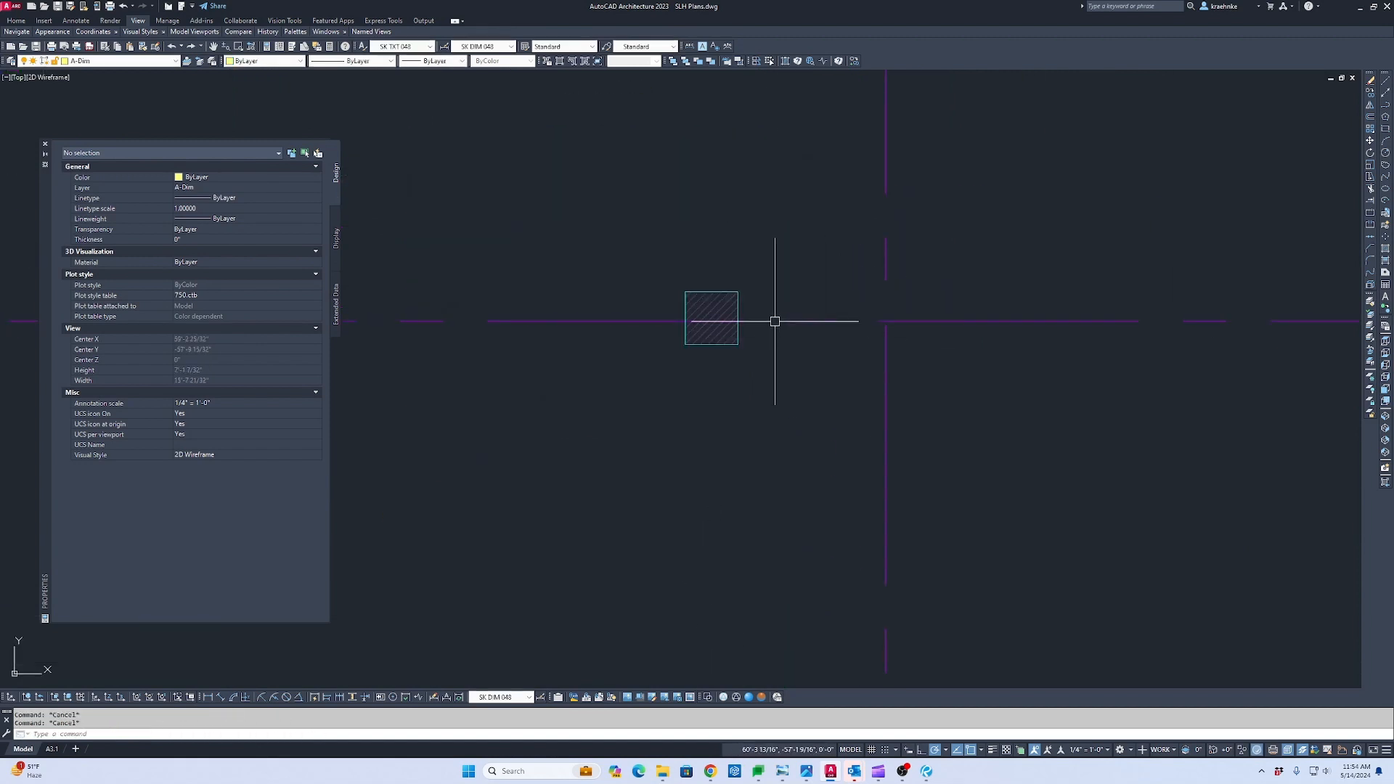
Draw a circle with a 6" radius centred on the right trellis post of the foundation plan, using the midpoint between its opposite corners.
text(ci)
key(Return)
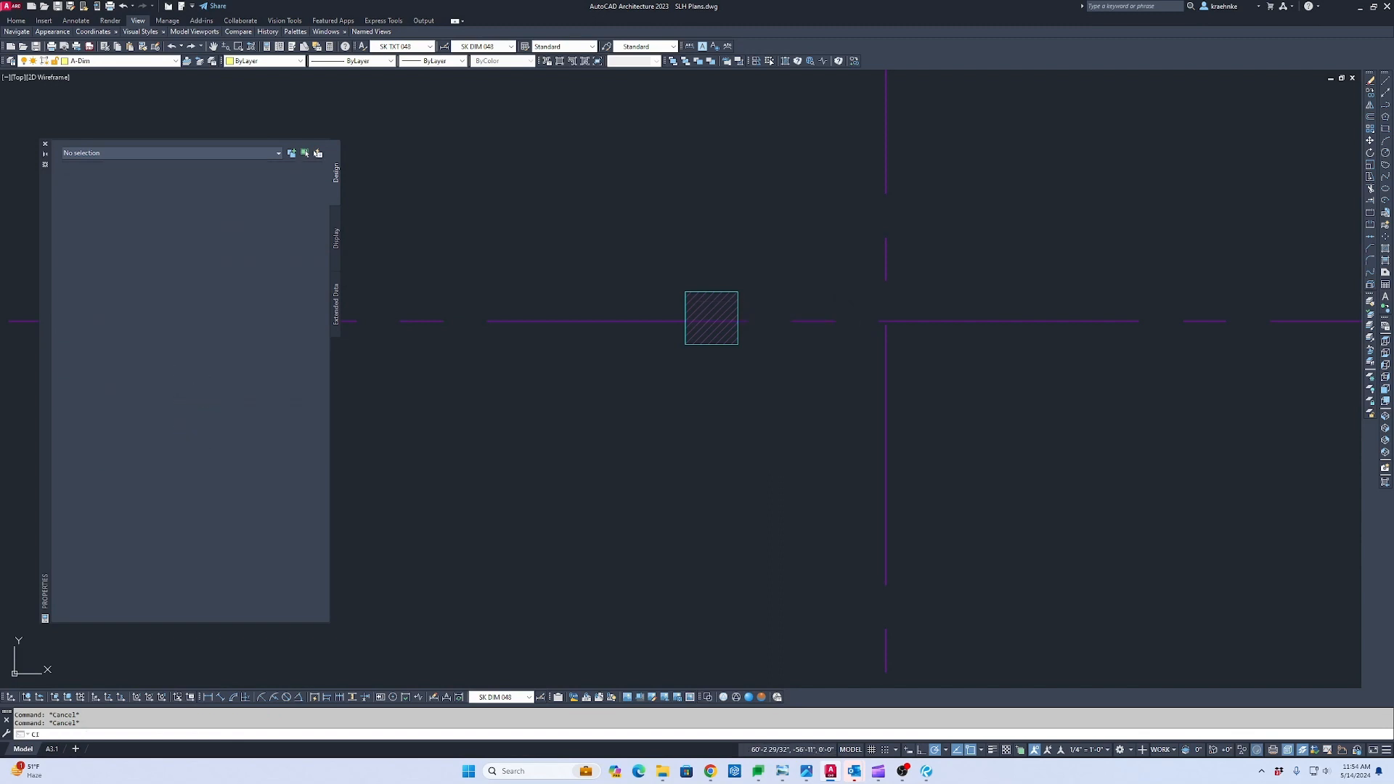
shift+right_click(772, 289)
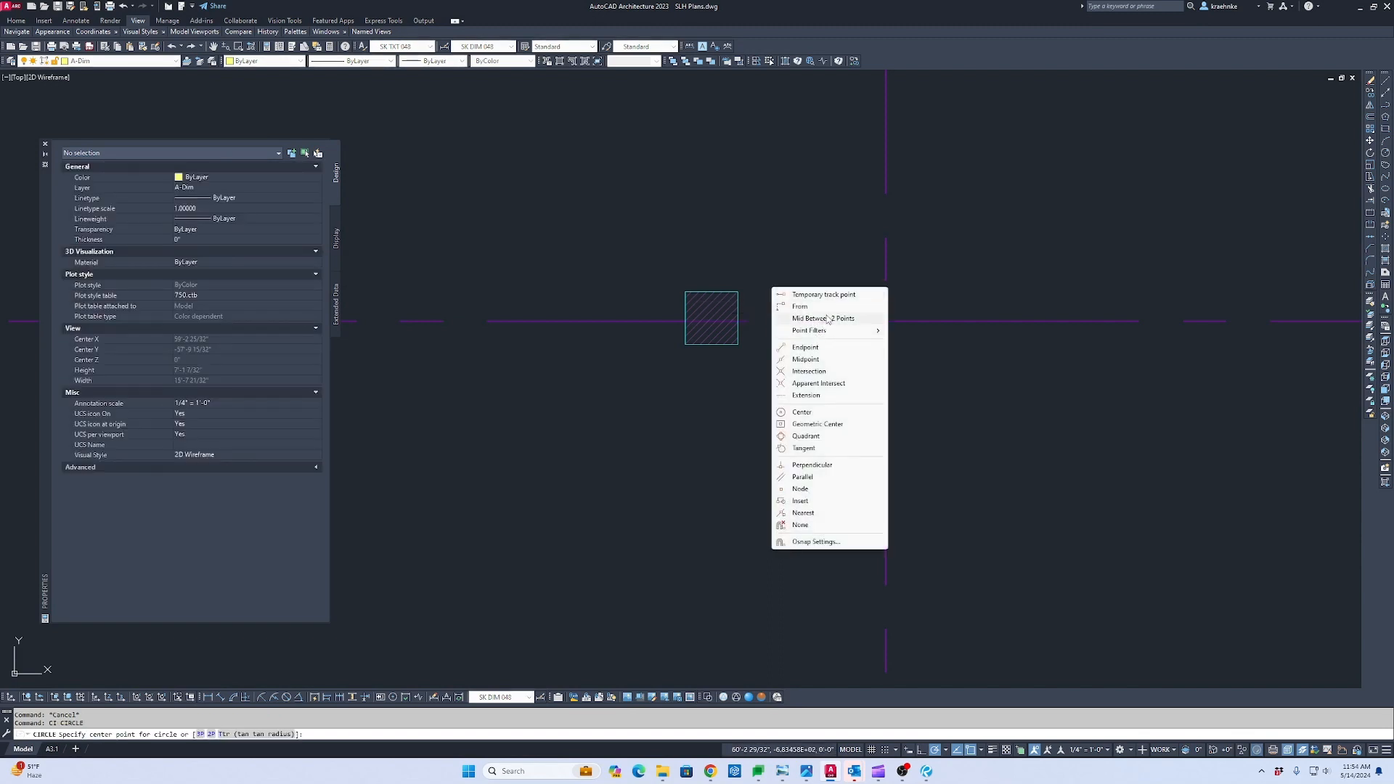
click(828, 321)
scroll(731, 296, up, 4)
click(629, 284)
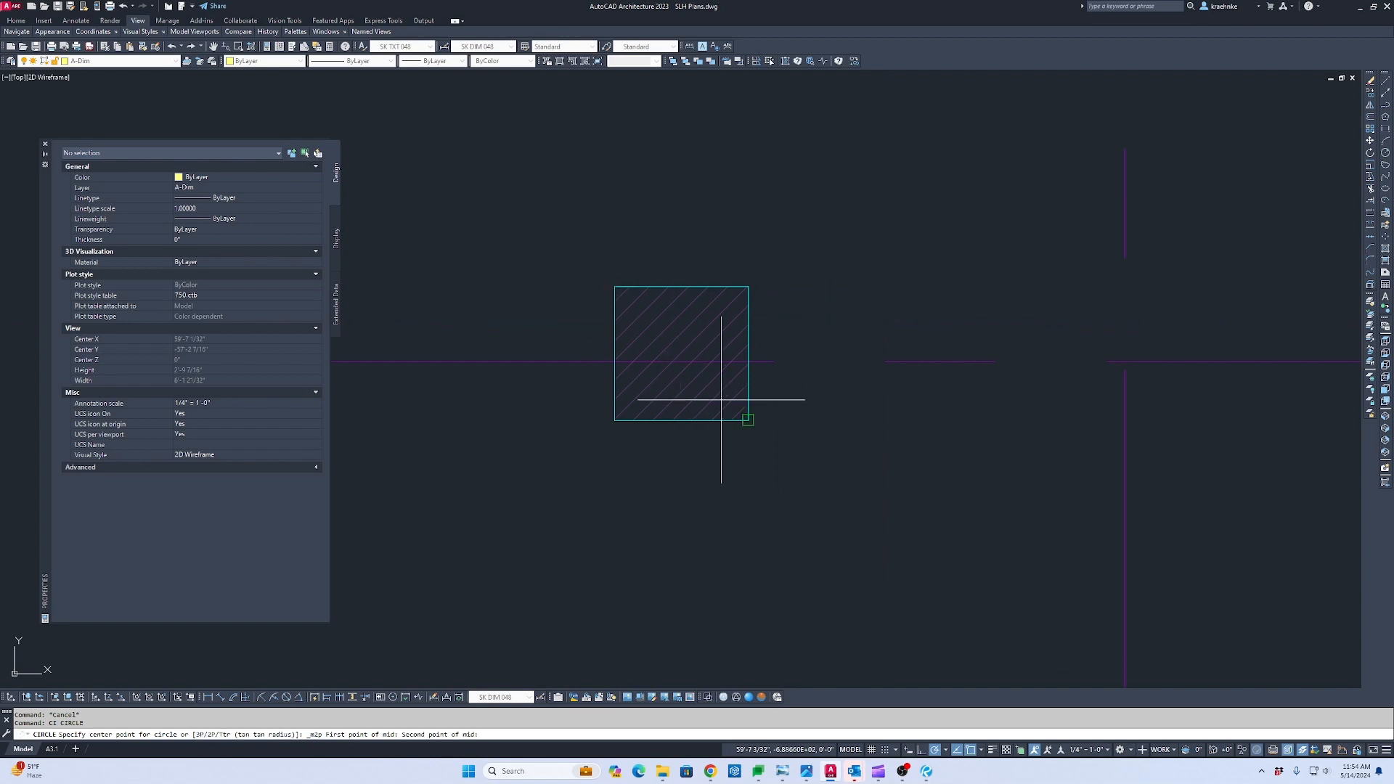
click(748, 419)
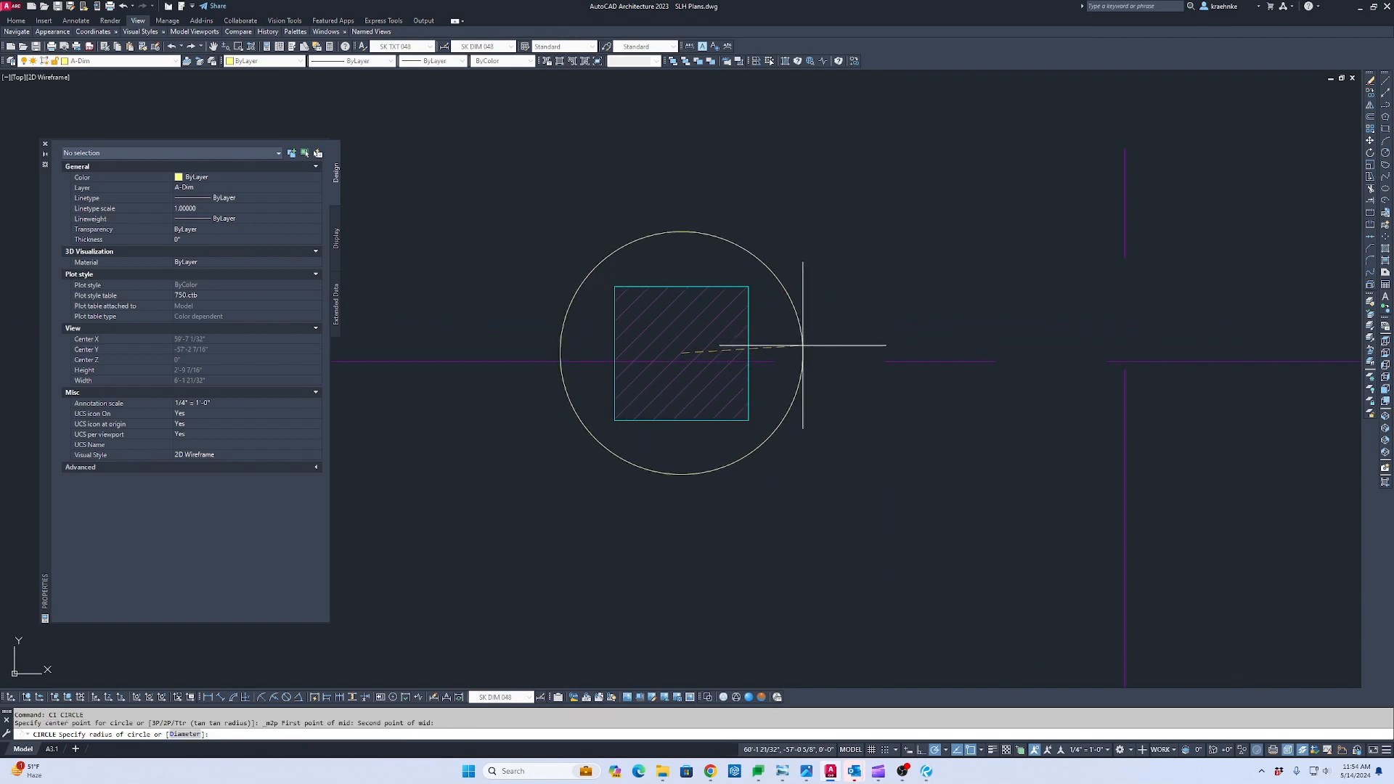
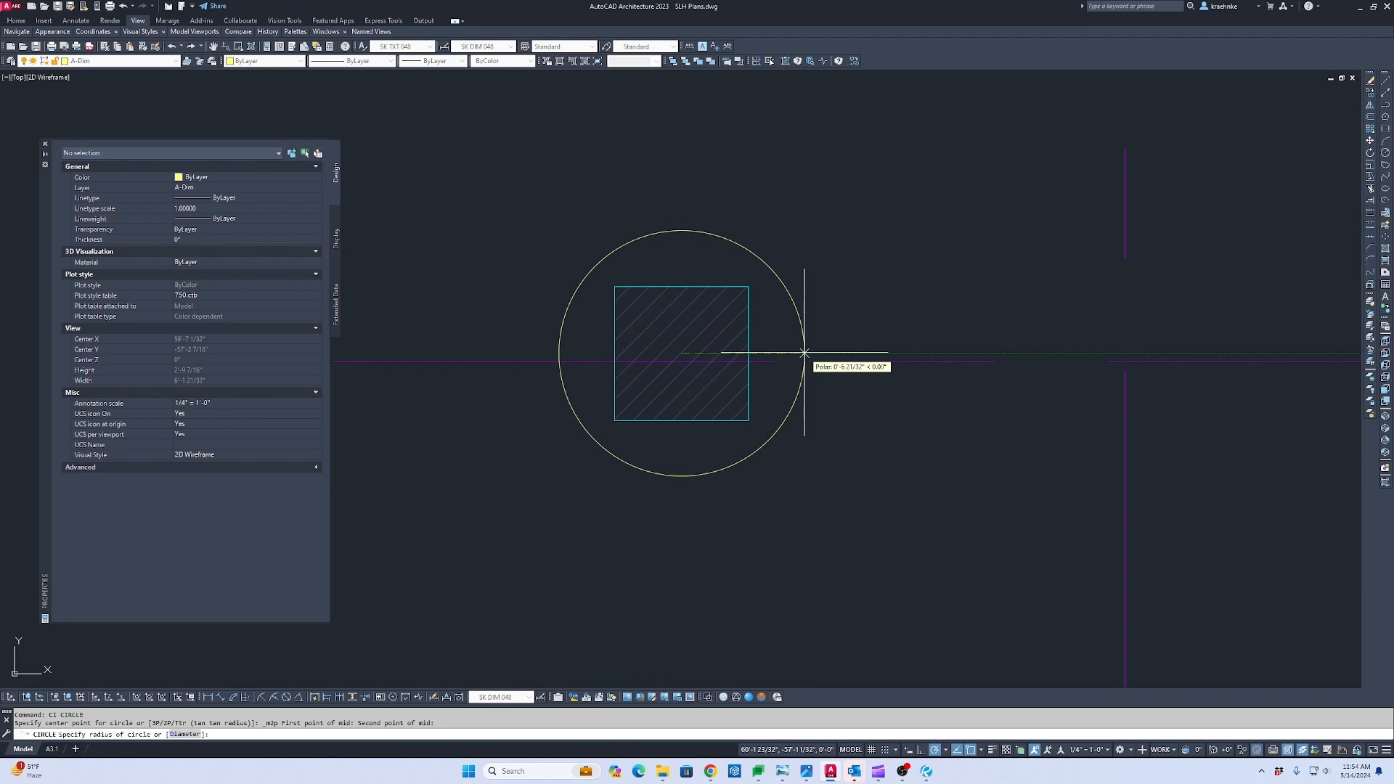
text(6)
key(Return)
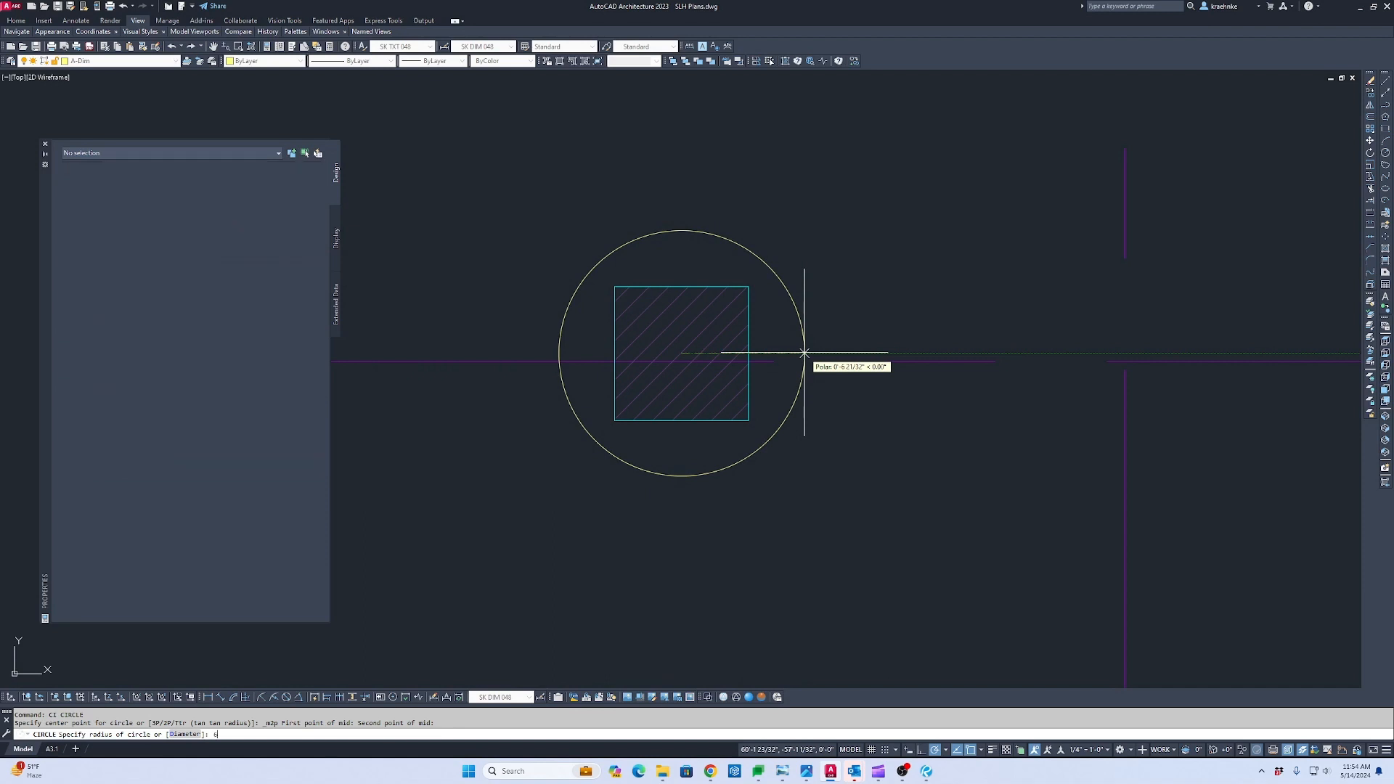
key(Escape)
Match the properties of the circle around the right post to the dashed footing line below the slab on grade.
scroll(826, 398, down, 5)
middle_drag(826, 399, 822, 503)
scroll(821, 503, down, 2)
key(Escape)
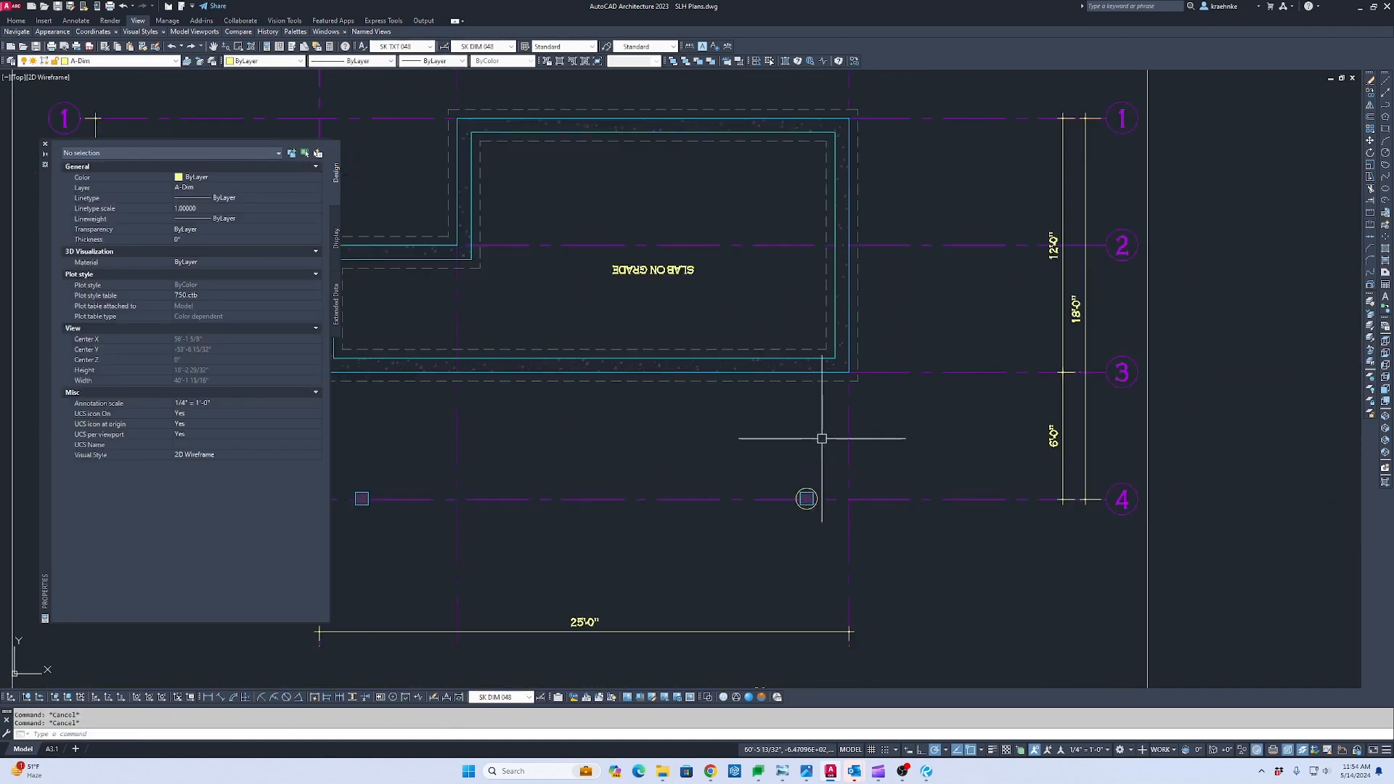
text(N MATCHPROP)
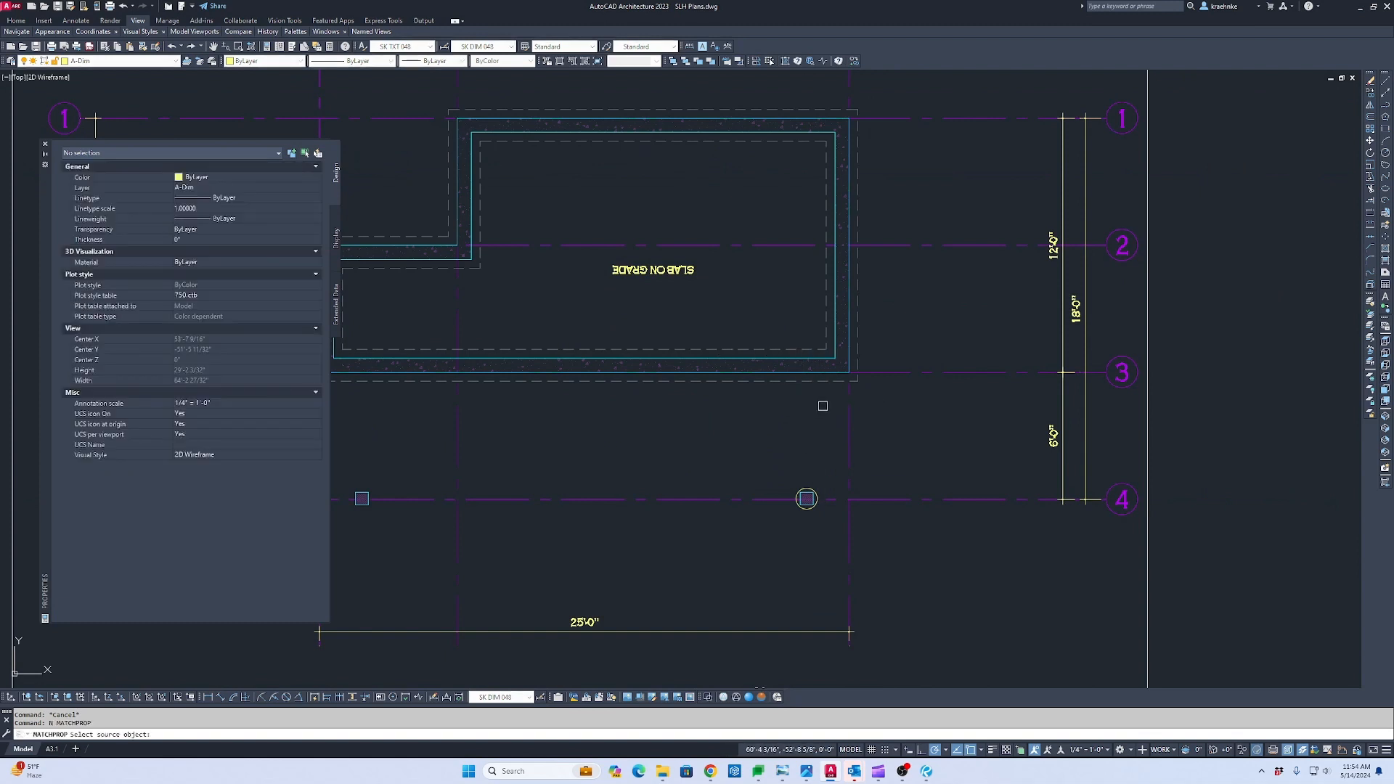
click(828, 380)
scroll(816, 498, up, 6)
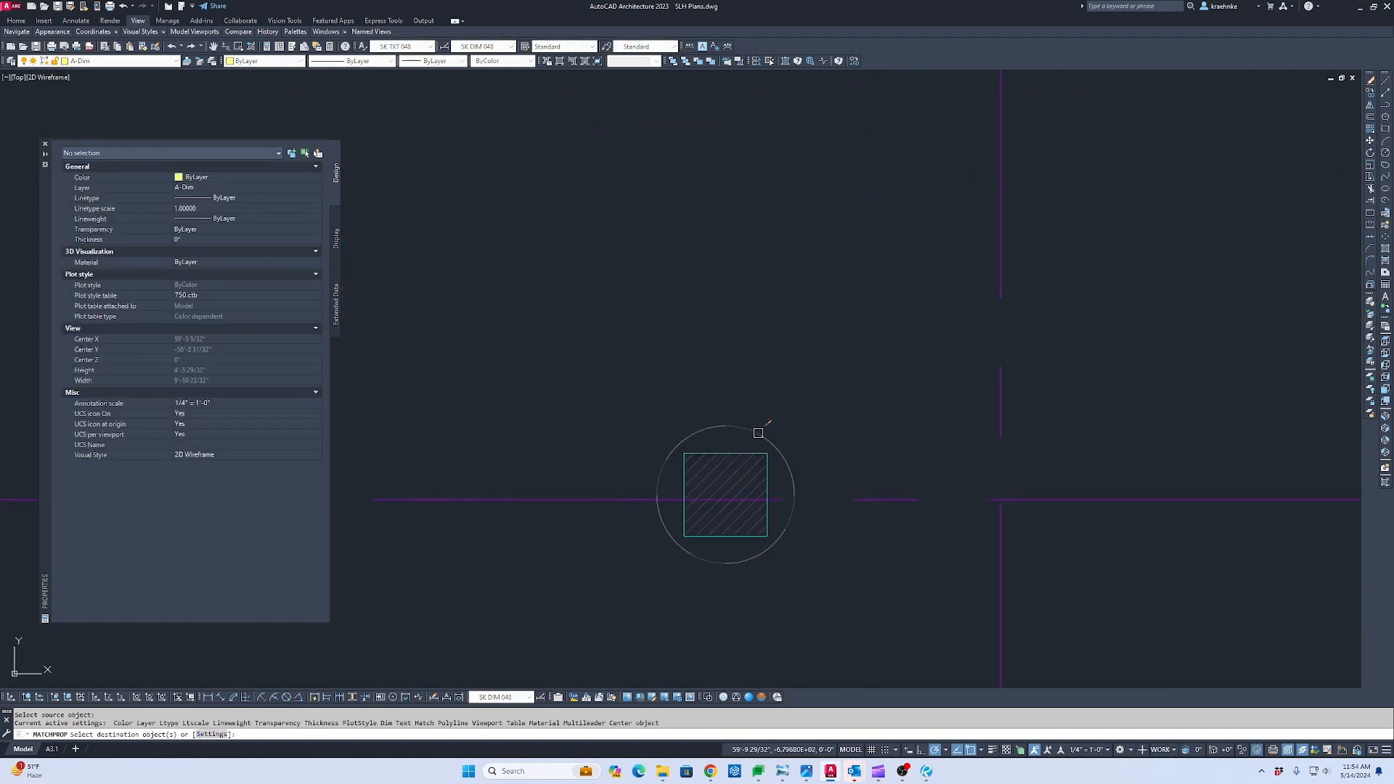
click(758, 433)
scroll(758, 433, down, 4)
middle_drag(760, 433, 1004, 454)
key(Escape)
Copy the dashed circle 21' straight to the left along grid line 4, onto the left trellis post.
click(915, 427)
scroll(915, 427, down, 2)
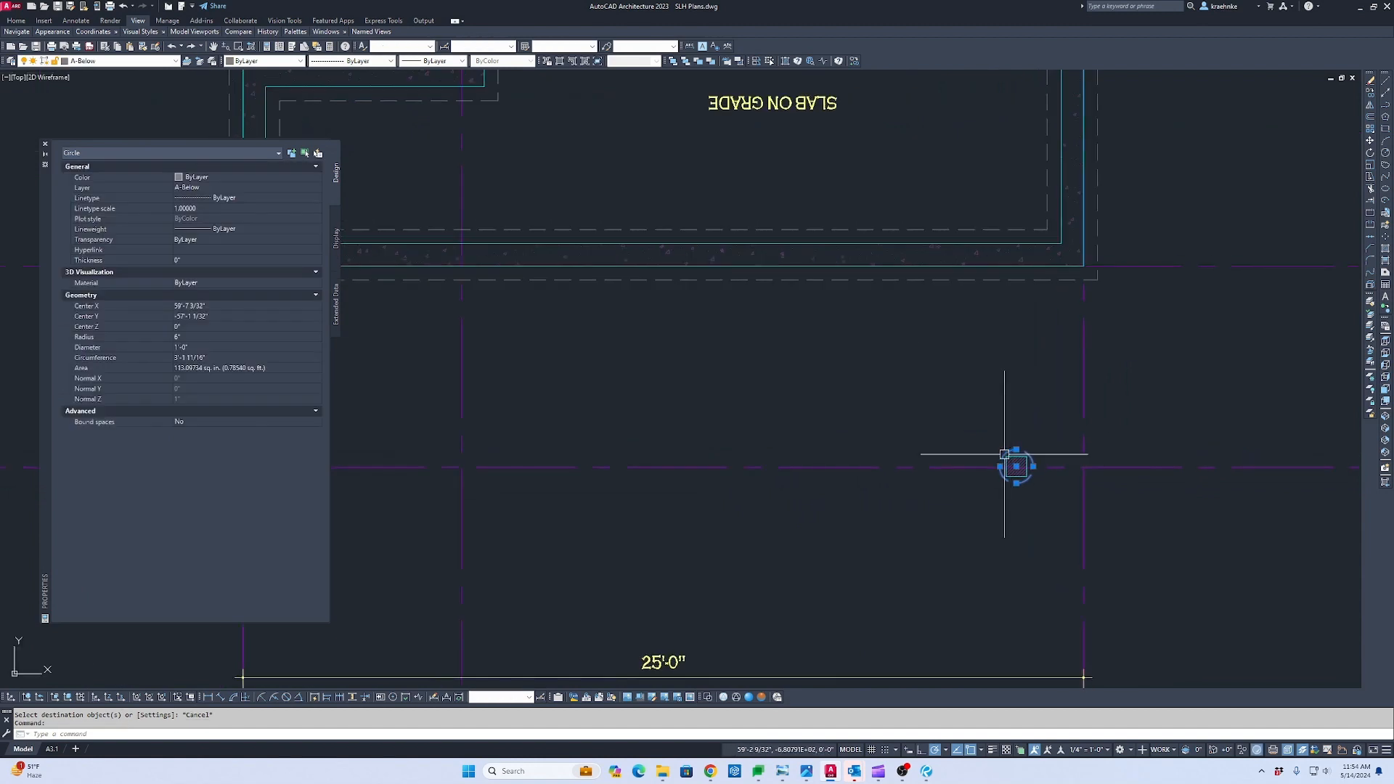
text(co)
key(Return)
click(961, 391)
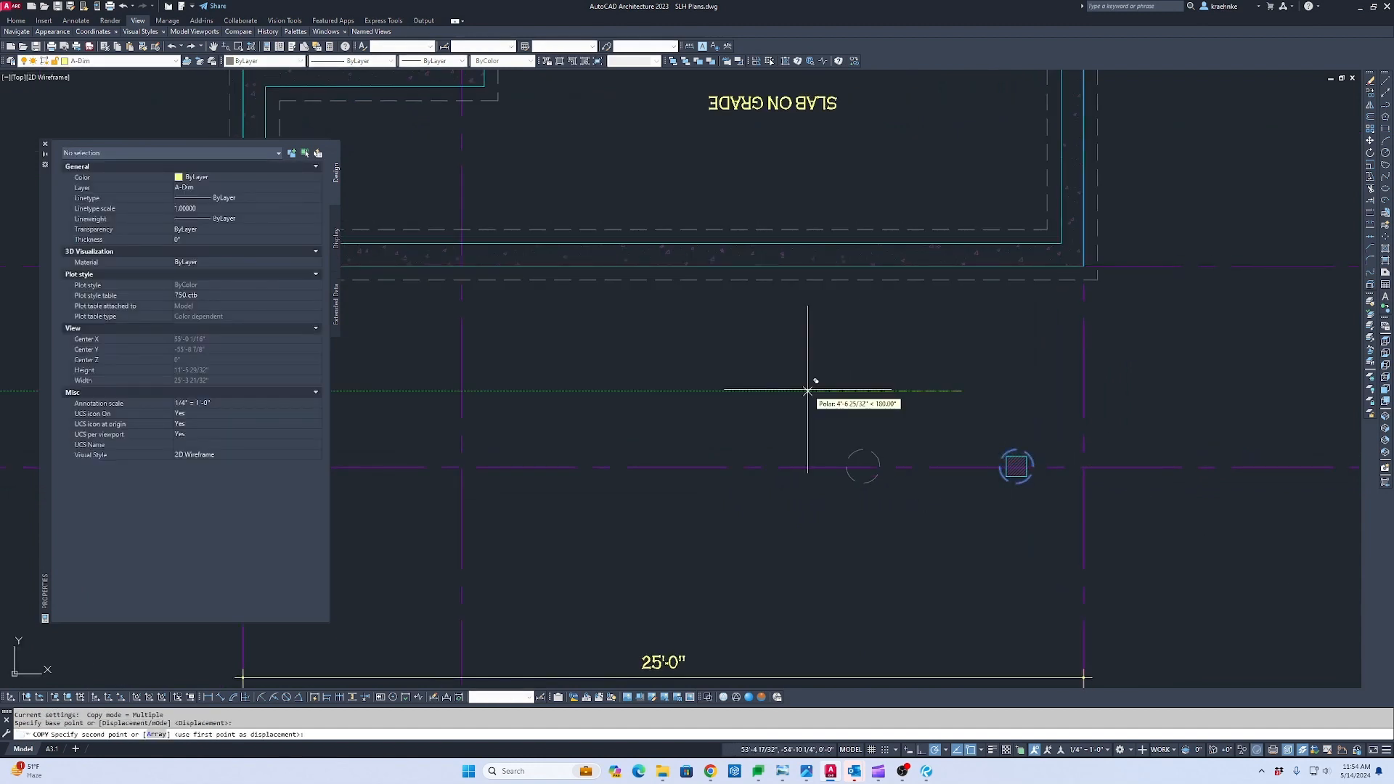
middle_drag(894, 400, 1139, 391)
right_click(1139, 391)
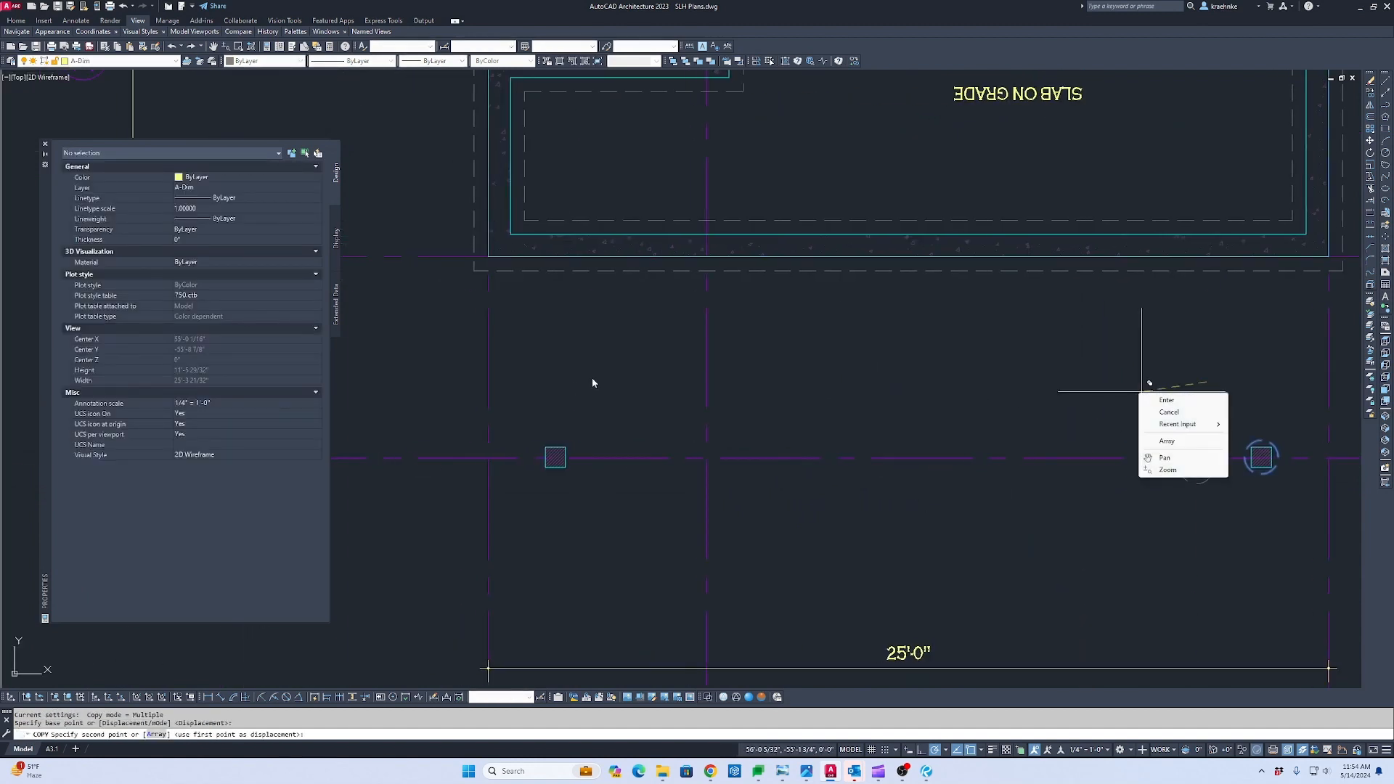
click(643, 366)
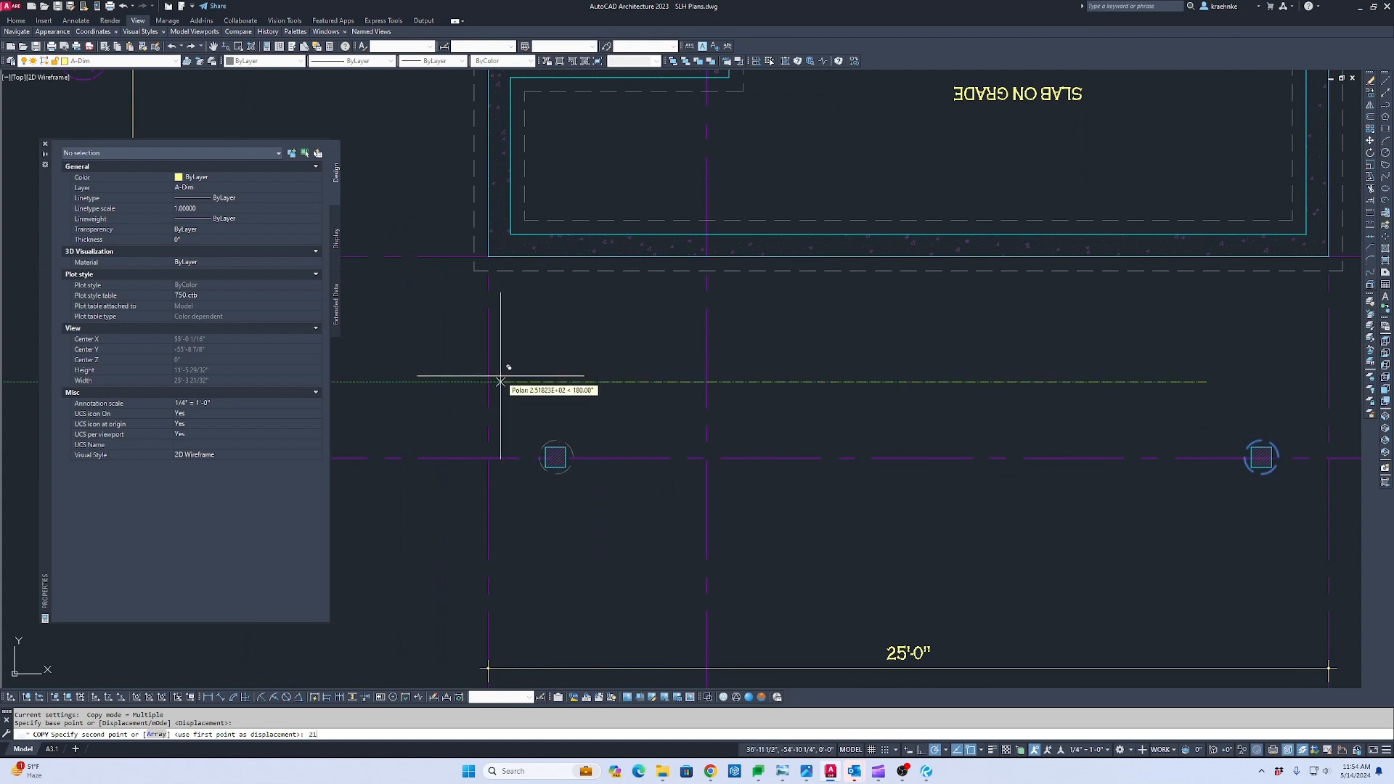
text(21')
key(Return)
key(Escape)
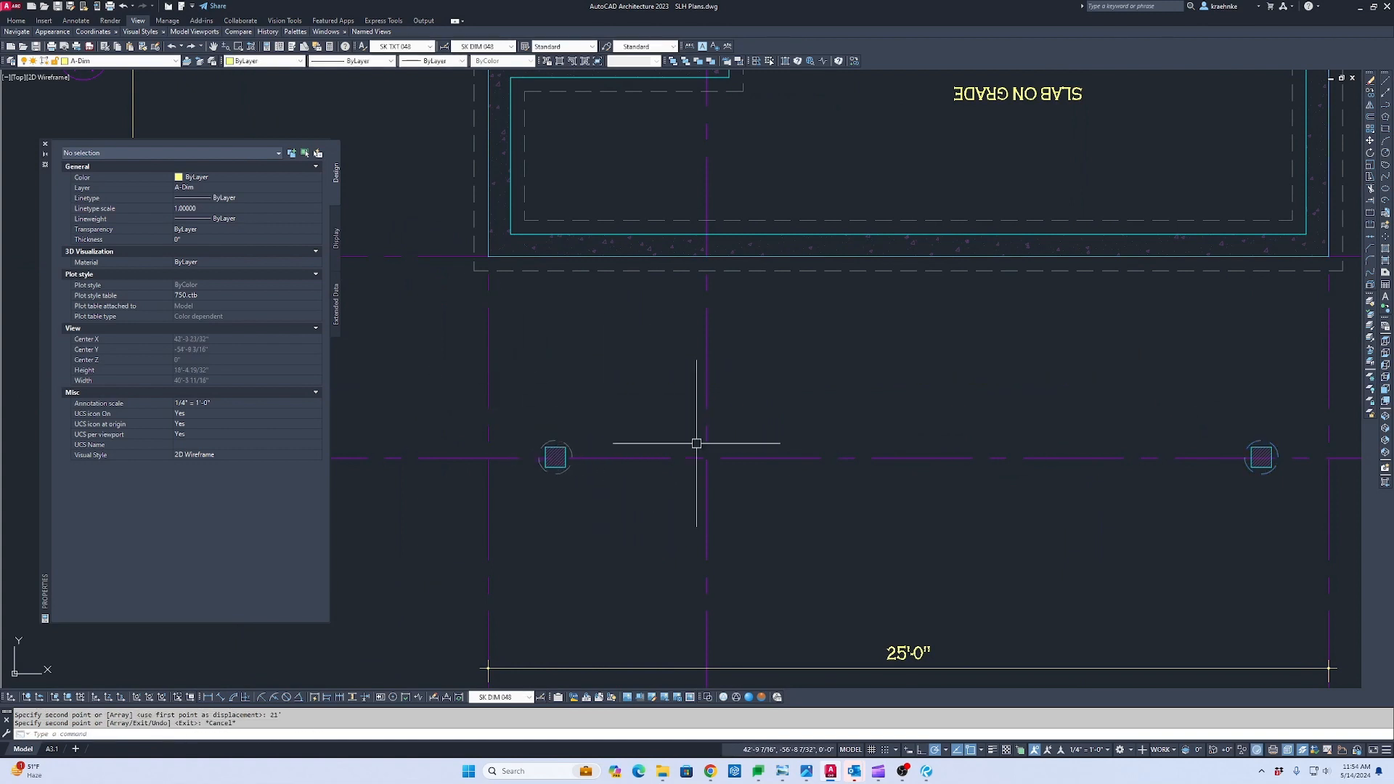
Set the radius of the dashed circle around the left trellis post to 9".
scroll(626, 461, up, 4)
key(Escape)
click(612, 435)
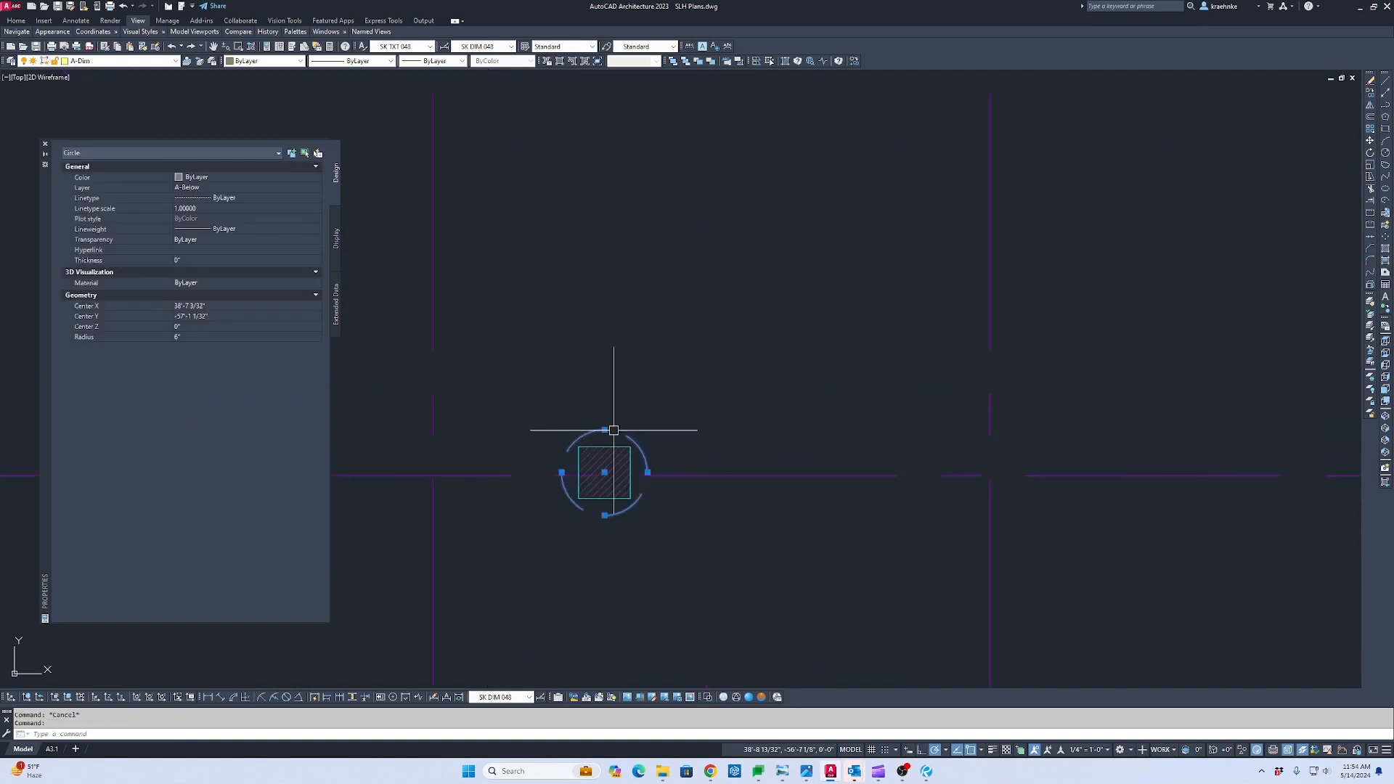
click(648, 472)
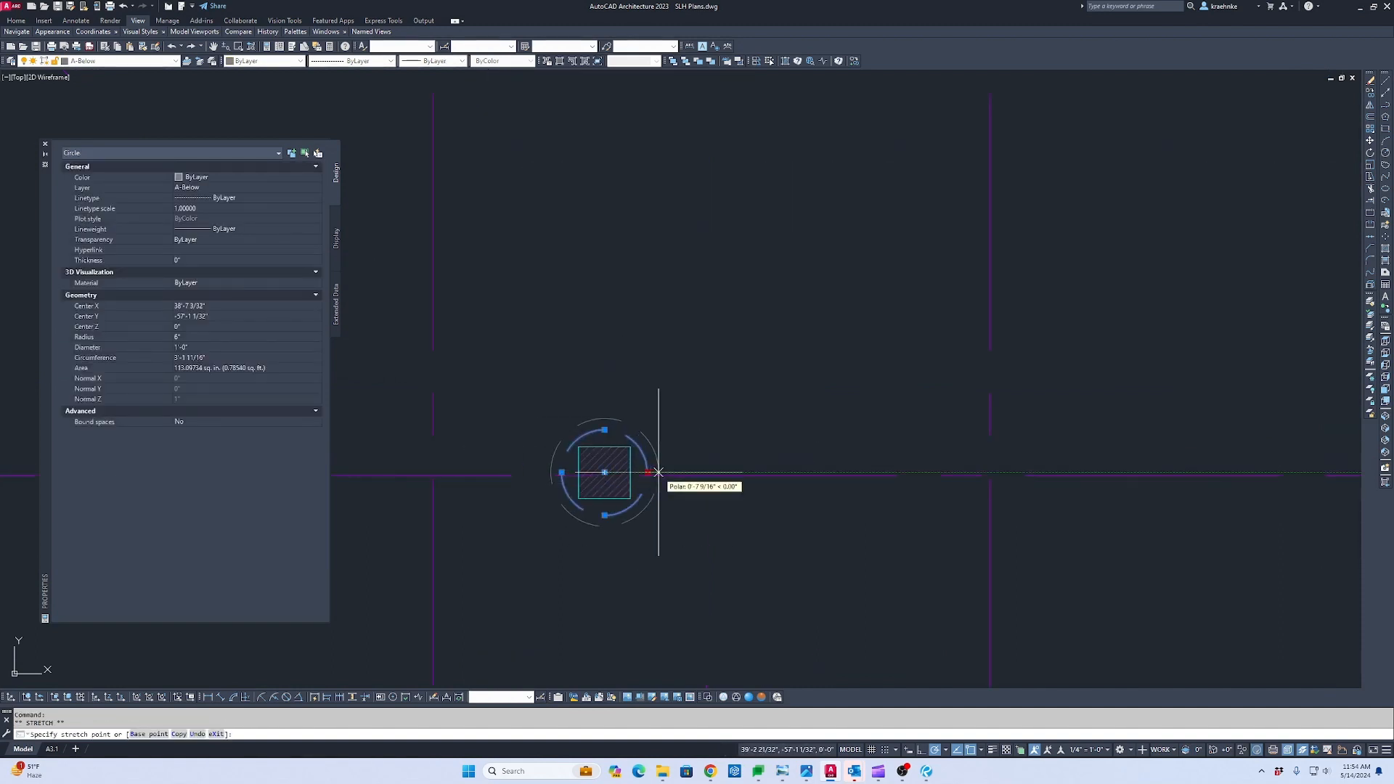
text(9)
key(Return)
Start stretching the radius of the dashed circle around the right trellis post.
scroll(433, 483, down, 5)
middle_drag(433, 483, 984, 455)
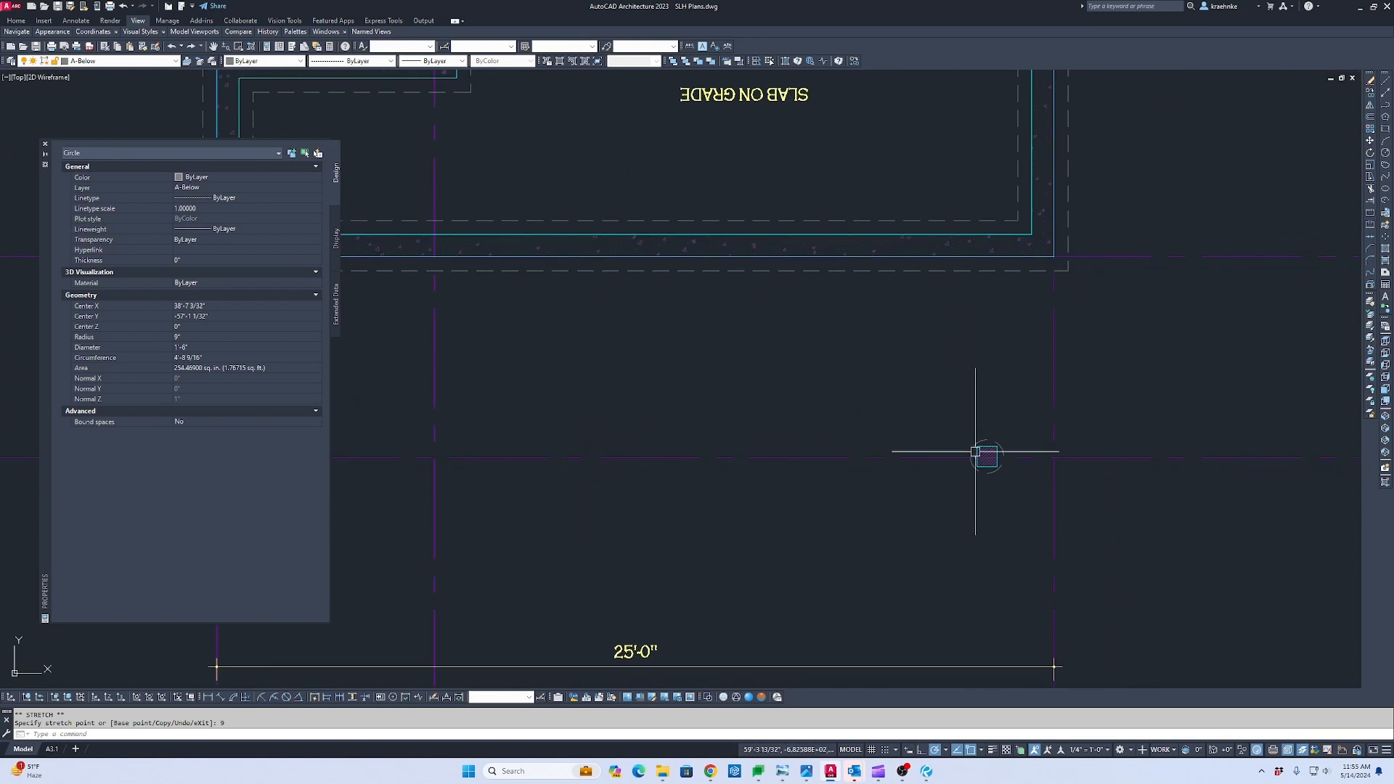
scroll(995, 467, up, 4)
click(995, 466)
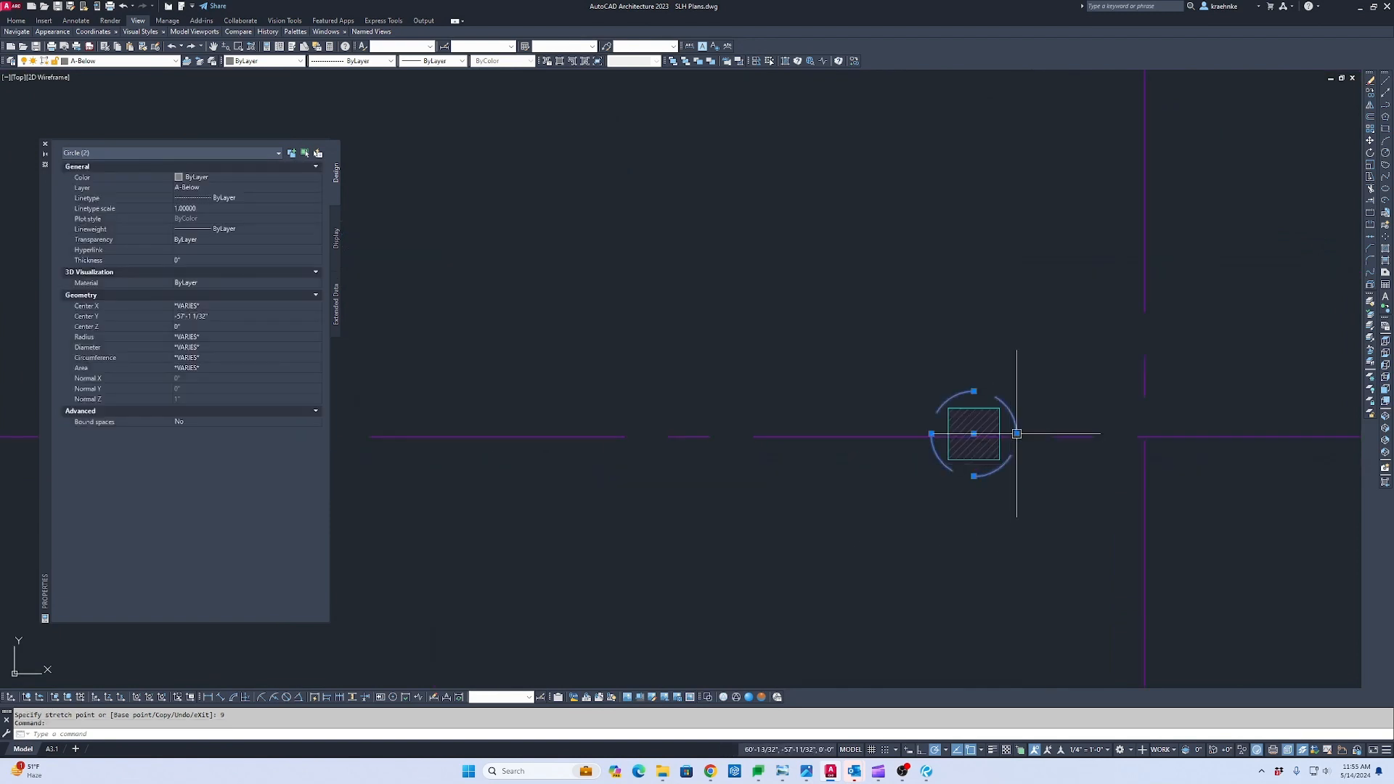
click(1017, 434)
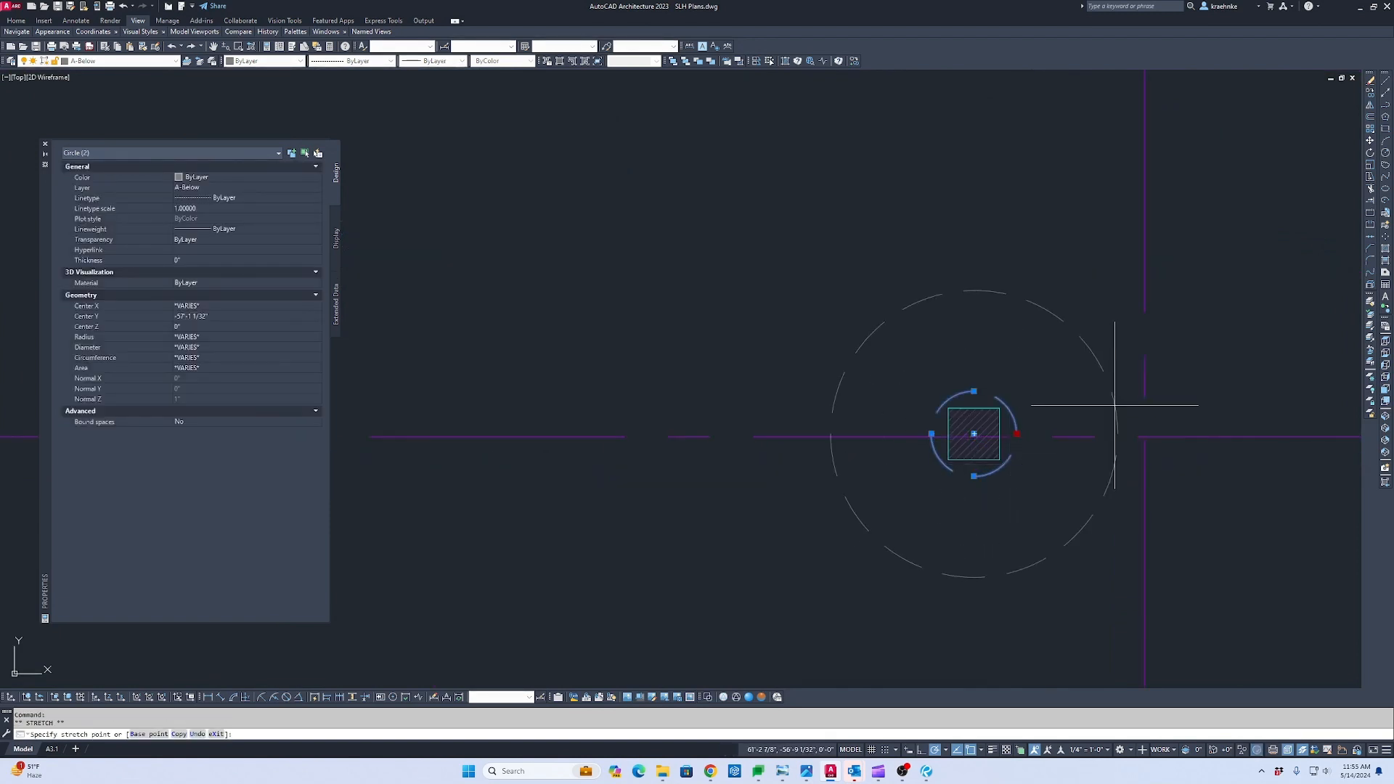
Resize the two dashed footing circles around the posts on the foundation plan to a 9-inch radius.
text(6)
key(Return)
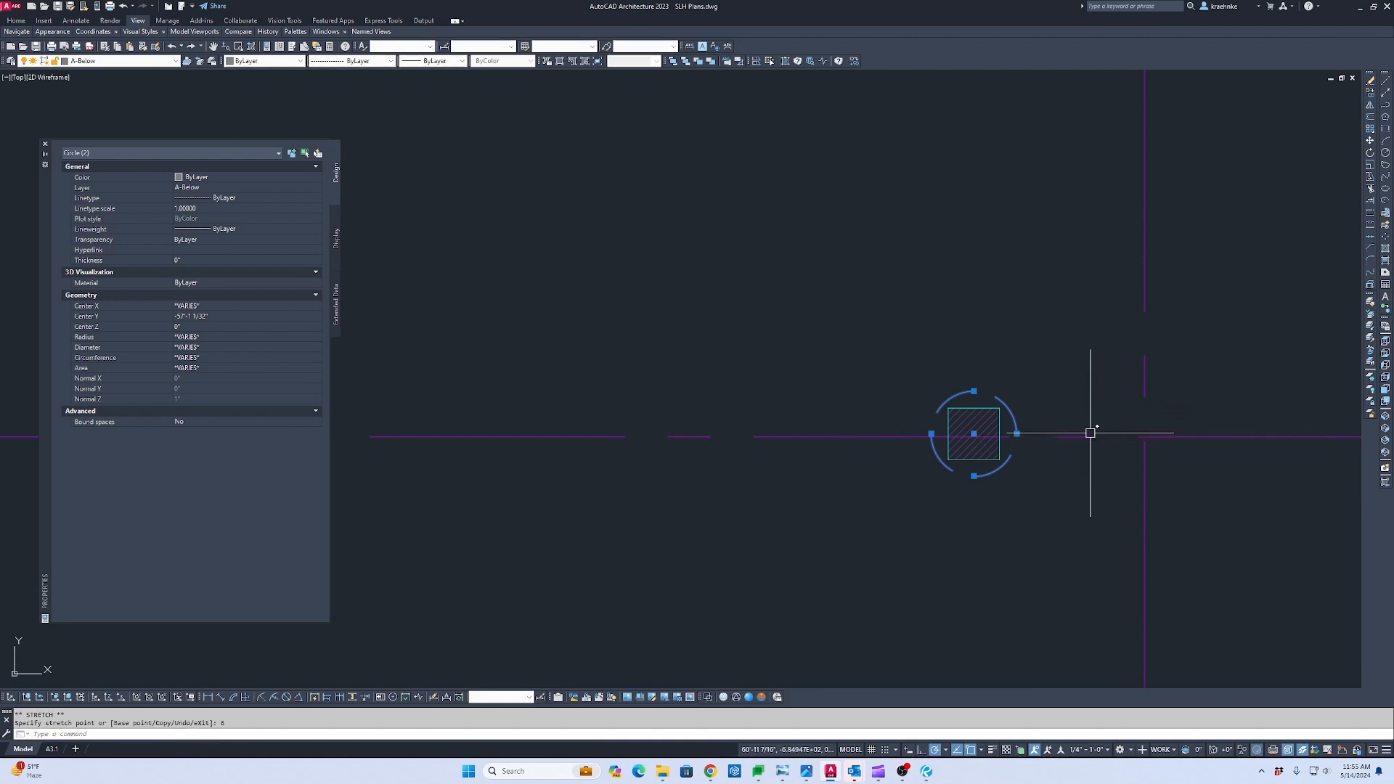
click(1017, 434)
text(9)
key(Return)
key(Escape)
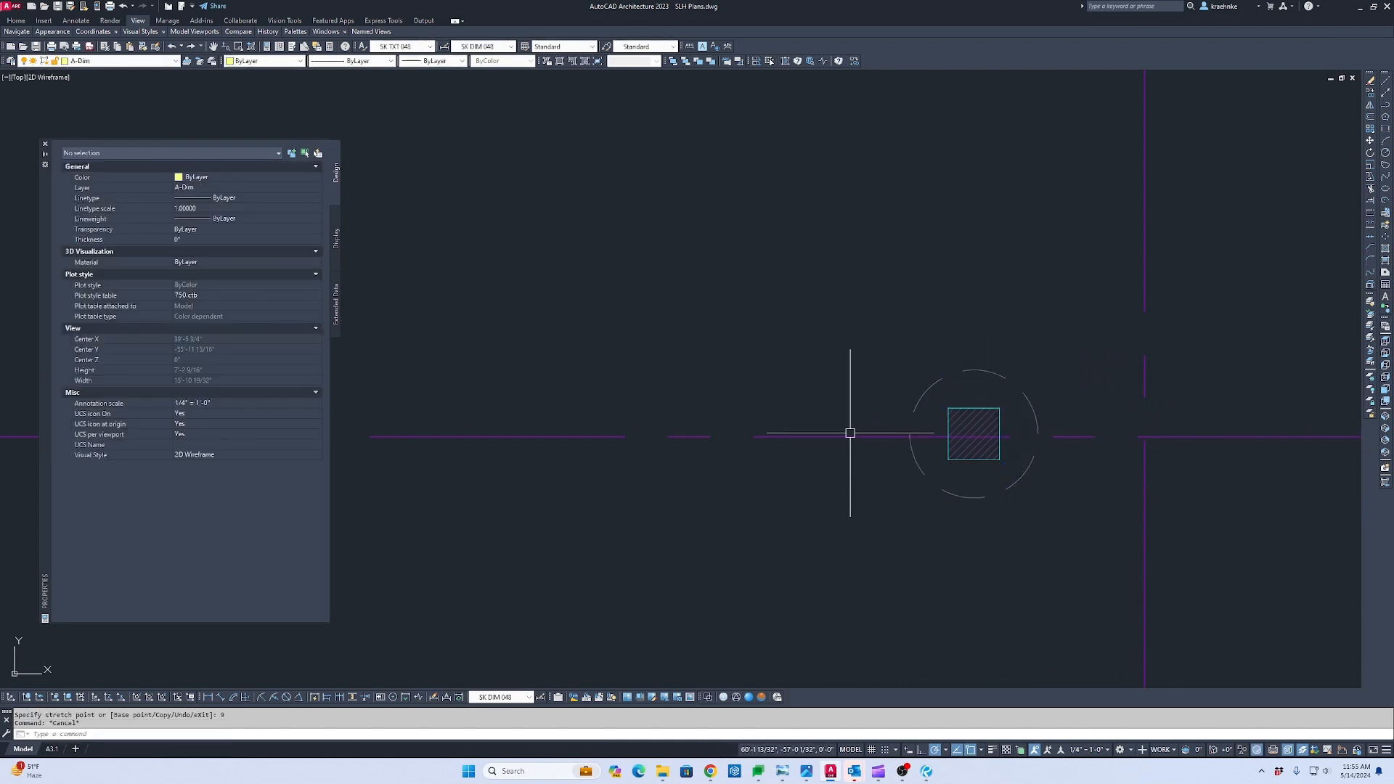
key(Escape)
Copy the 2'-0", 21'-0" and 2'-0" post dimensions from the pool house plan 1200 inches straight down onto the foundation plan.
scroll(851, 433, down, 8)
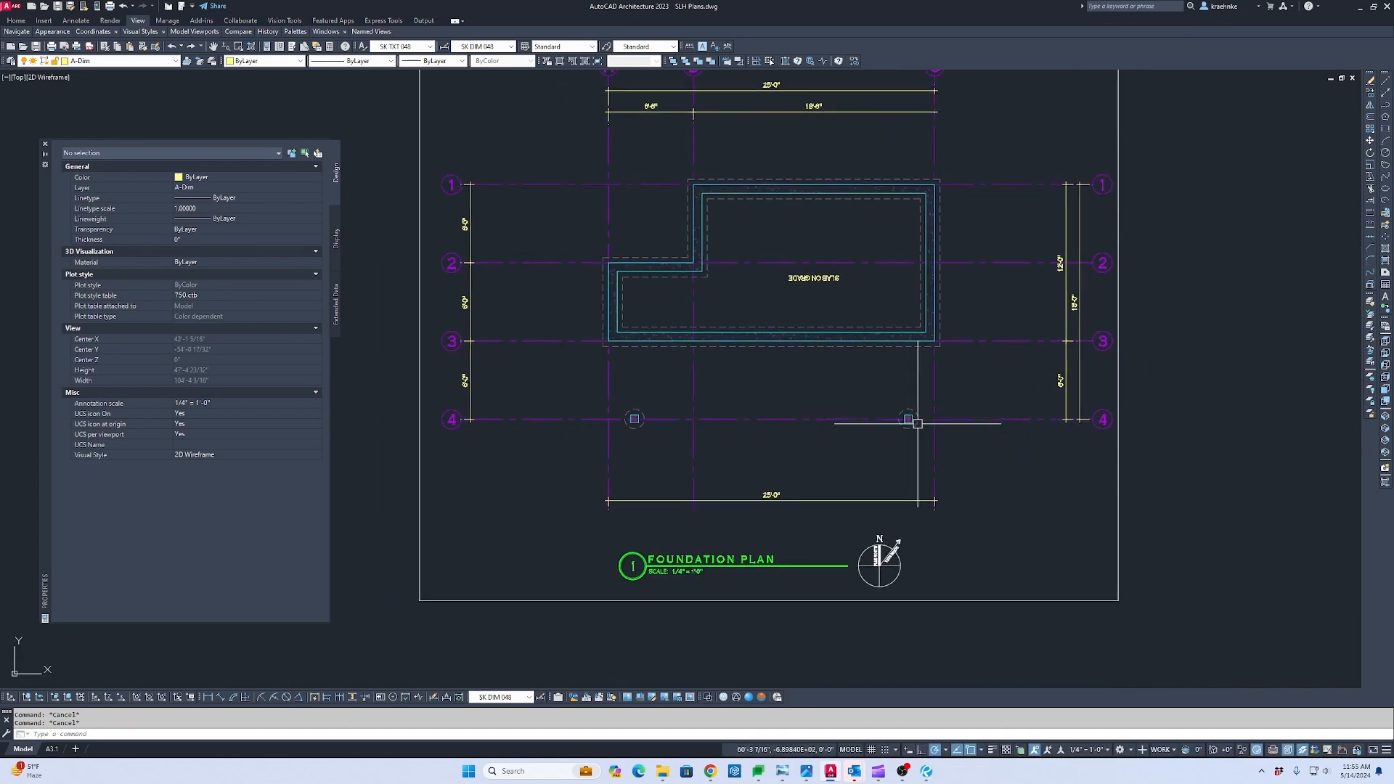
scroll(898, 236, down, 2)
middle_drag(899, 236, 848, 722)
scroll(846, 263, up, 2)
scroll(849, 303, up, 4)
click(895, 495)
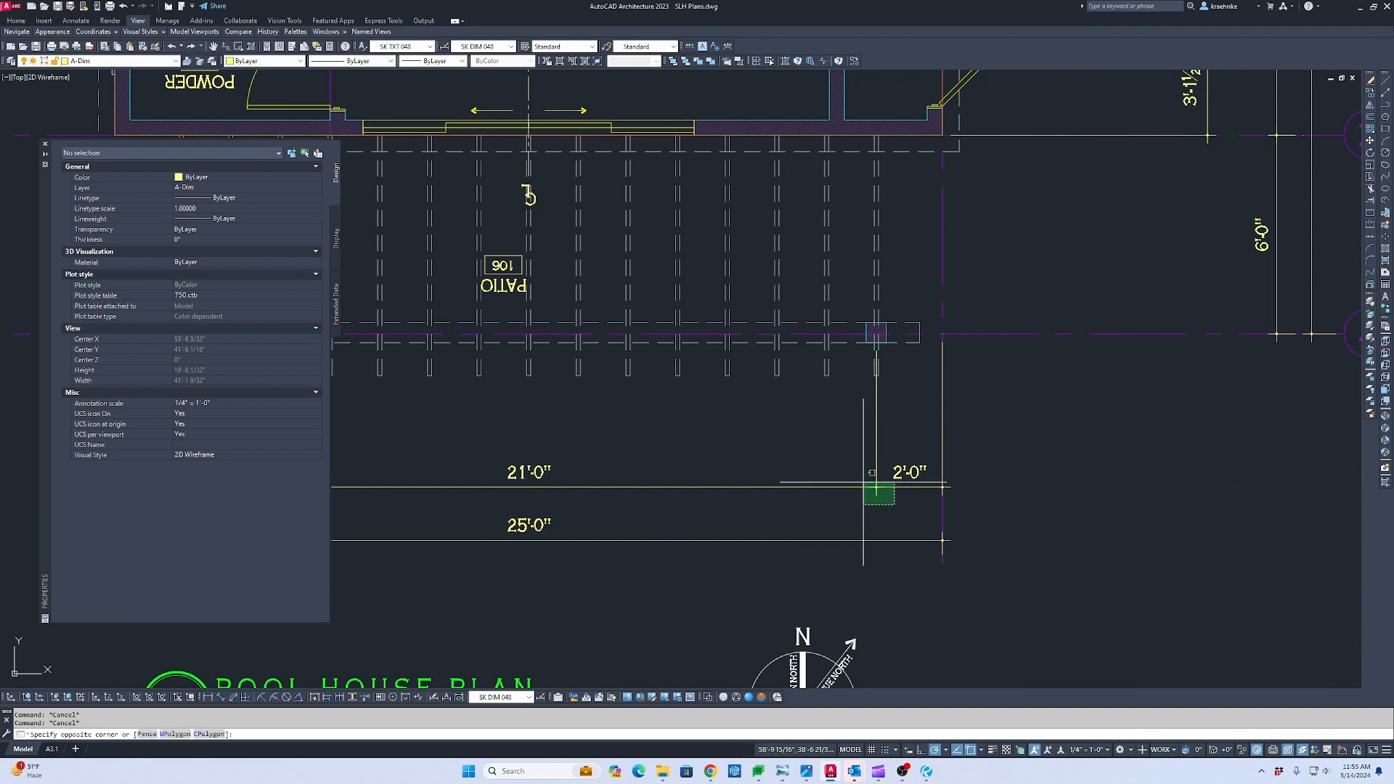
click(851, 469)
scroll(726, 458, down, 4)
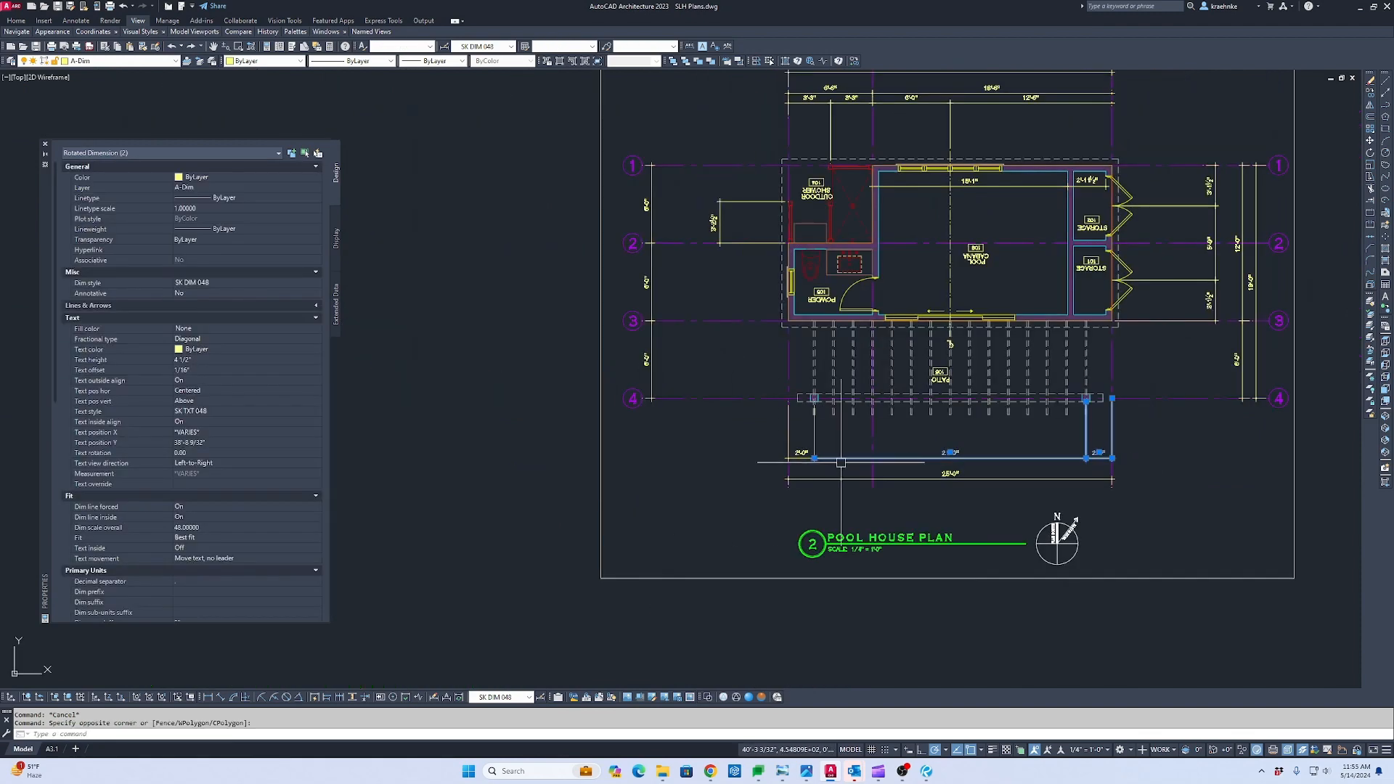
click(802, 450)
scroll(651, 129, down, 4)
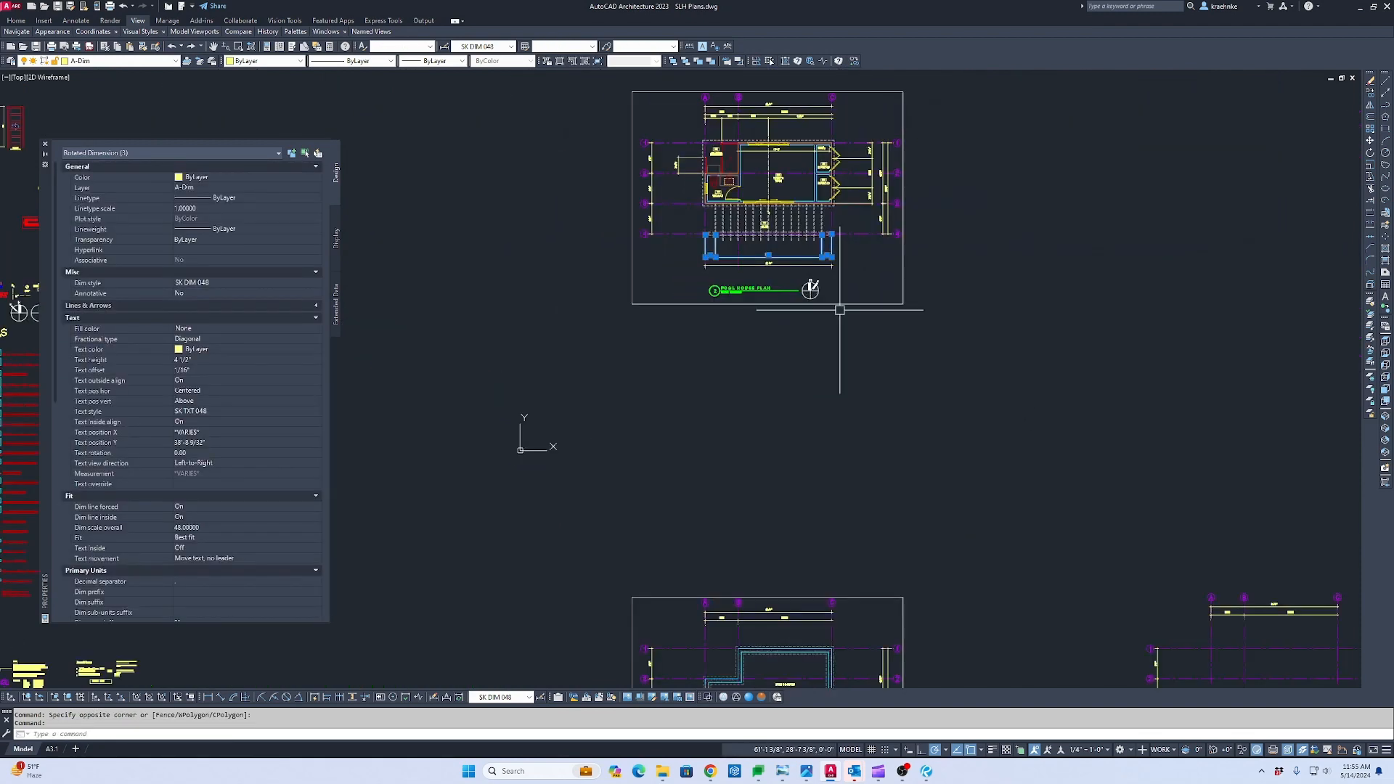
text(co)
key(Return)
click(960, 342)
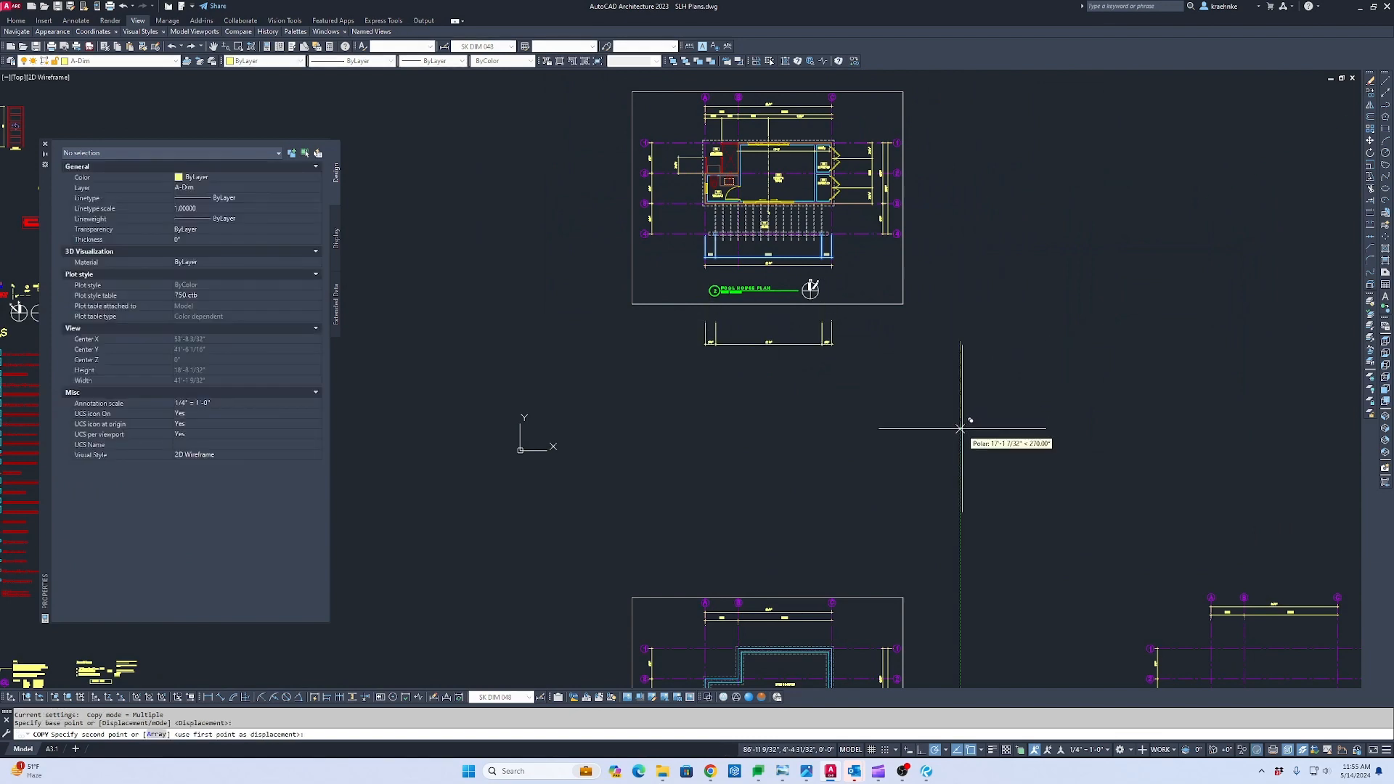
key(Return)
key(Escape)
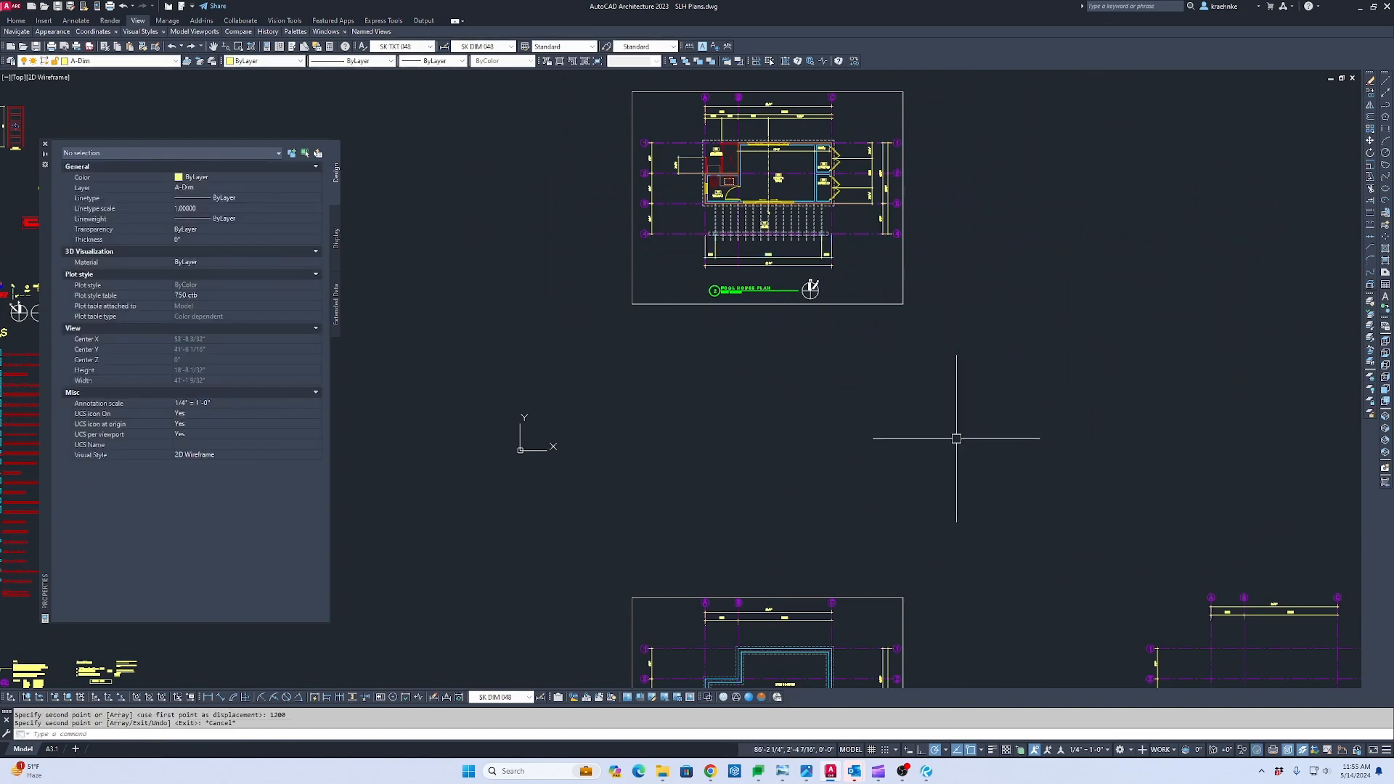
Check how the copied dimensions line up with the posts and grid lines on the foundation plan.
middle_drag(920, 578, 888, 248)
scroll(760, 423, up, 8)
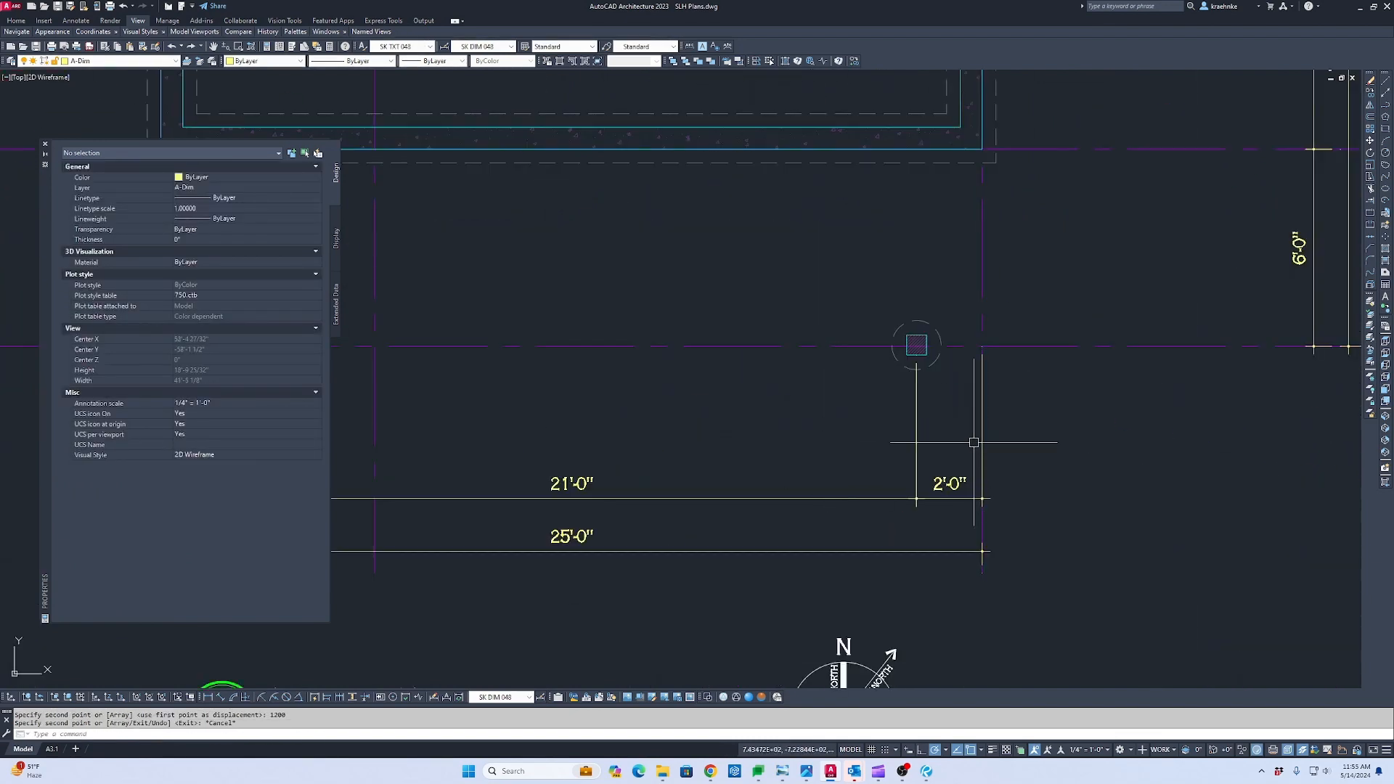
scroll(729, 436, down, 2)
middle_drag(729, 435, 994, 440)
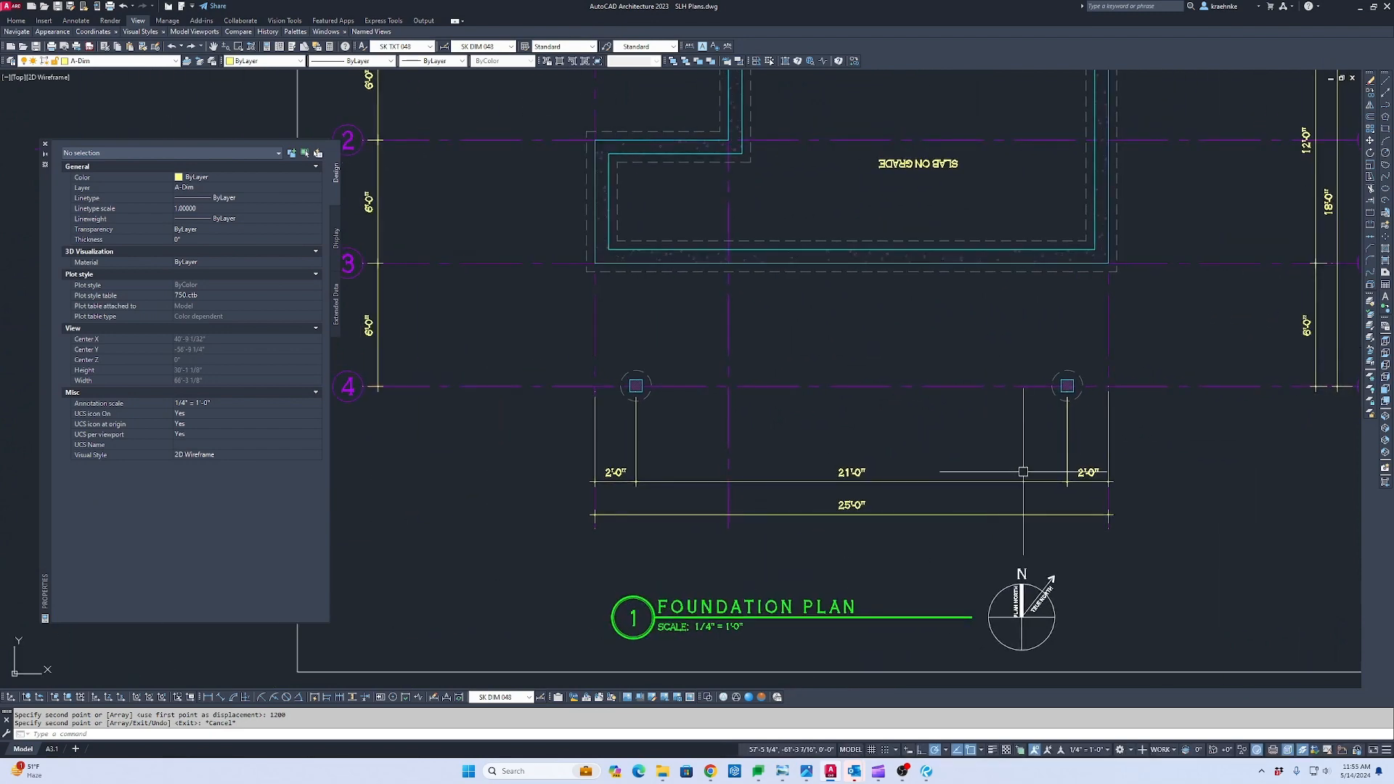
scroll(1023, 472, down, 2)
scroll(855, 451, down, 1)
scroll(855, 450, up, 1)
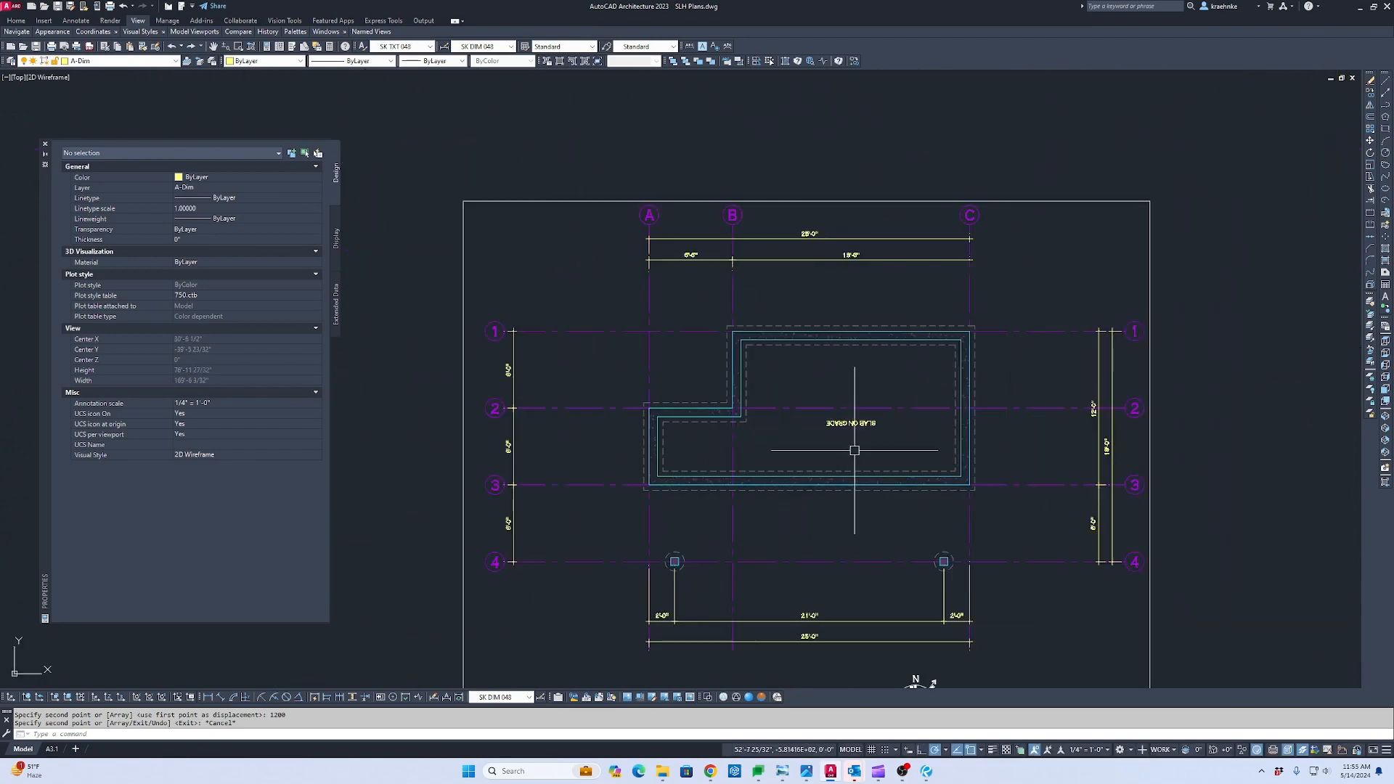
Select all multiline text similar to the foundation plan's upside-down SLAB ON GRADE label.
scroll(855, 450, up, 2)
click(846, 404)
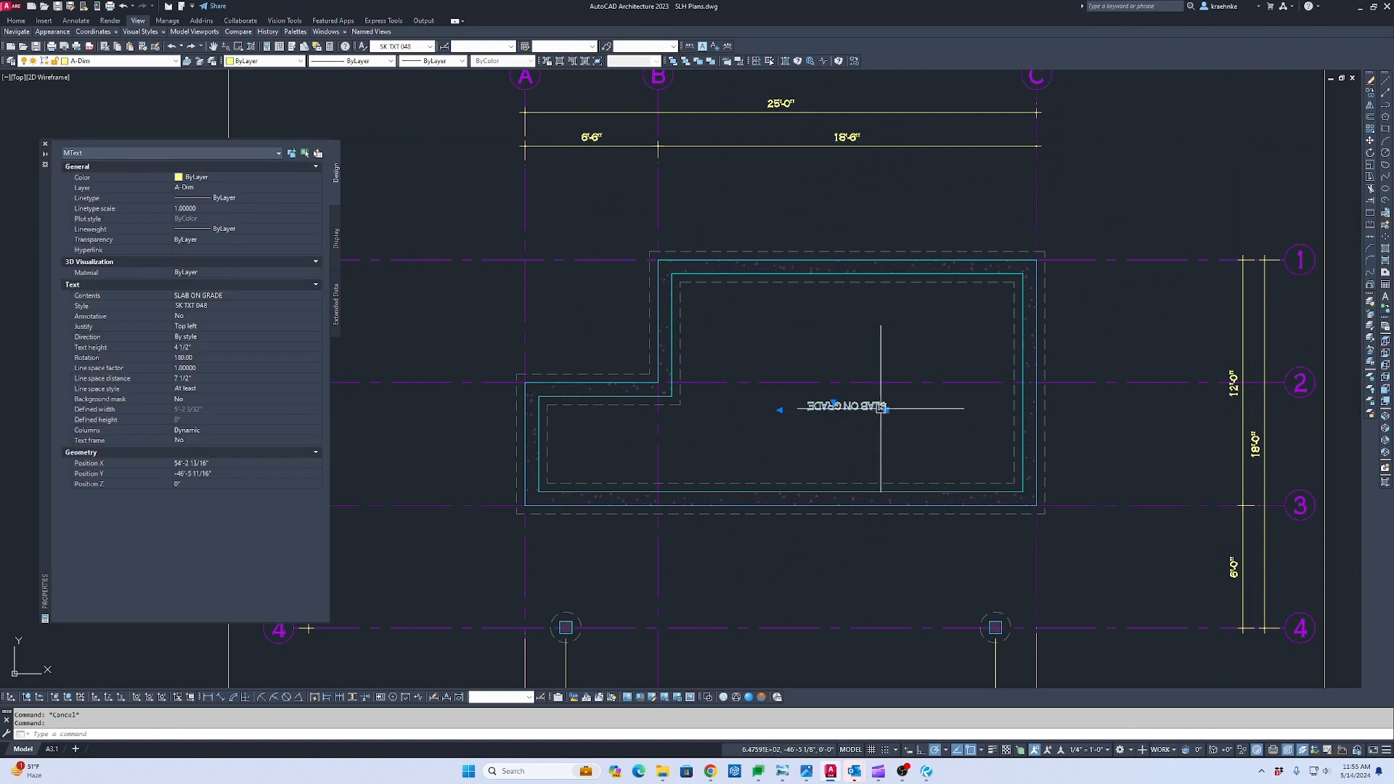
scroll(881, 408, down, 4)
middle_drag(910, 257, 859, 476)
scroll(819, 299, up, 5)
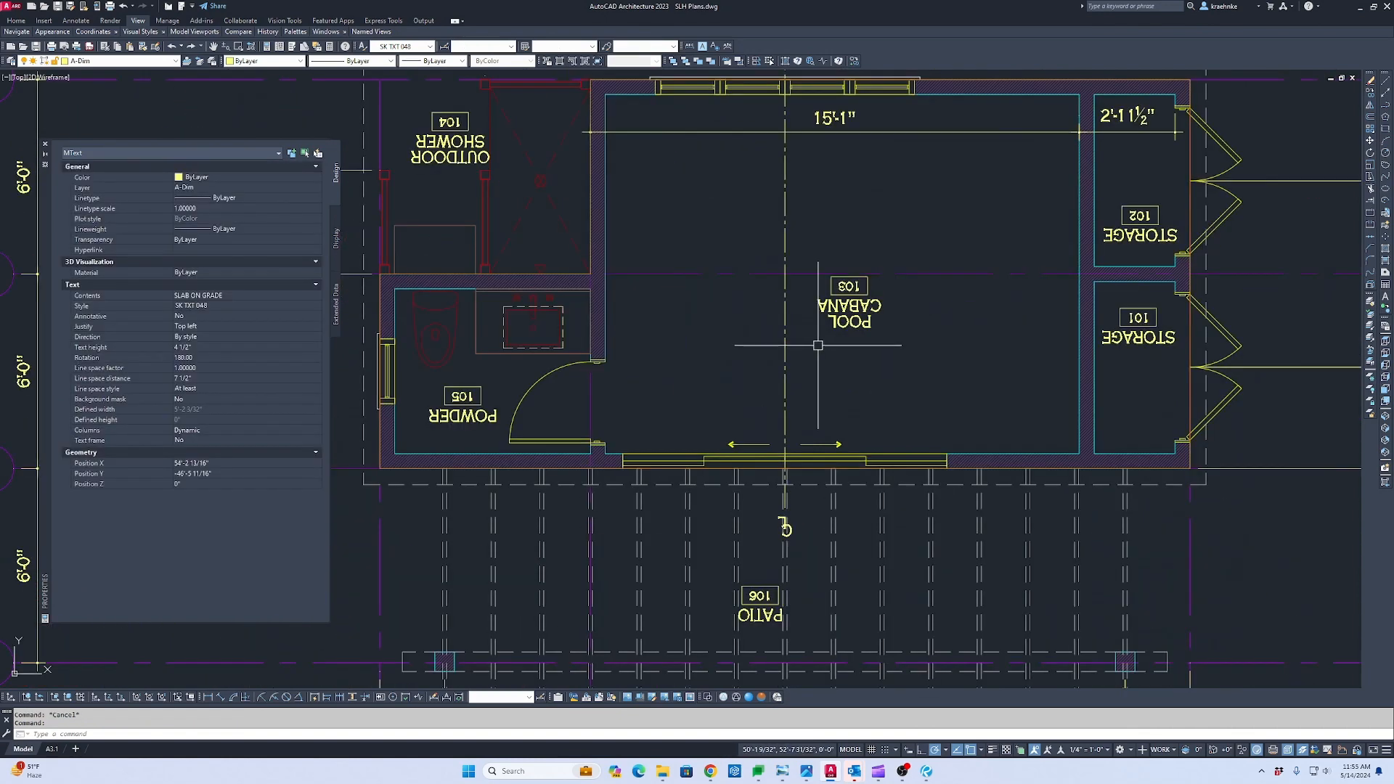
scroll(818, 319, down, 4)
mouse_move(818, 323)
middle_down()
mouse_move(819, 437)
mouse_move(822, 185)
middle_up()
scroll(828, 272, up, 1)
mouse_move(828, 298)
middle_down()
mouse_move(847, 471)
mouse_move(846, 345)
middle_up()
scroll(837, 348, up, 4)
scroll(833, 371, down, 4)
scroll(837, 382, down, 4)
scroll(839, 401, up, 8)
right_click(816, 450)
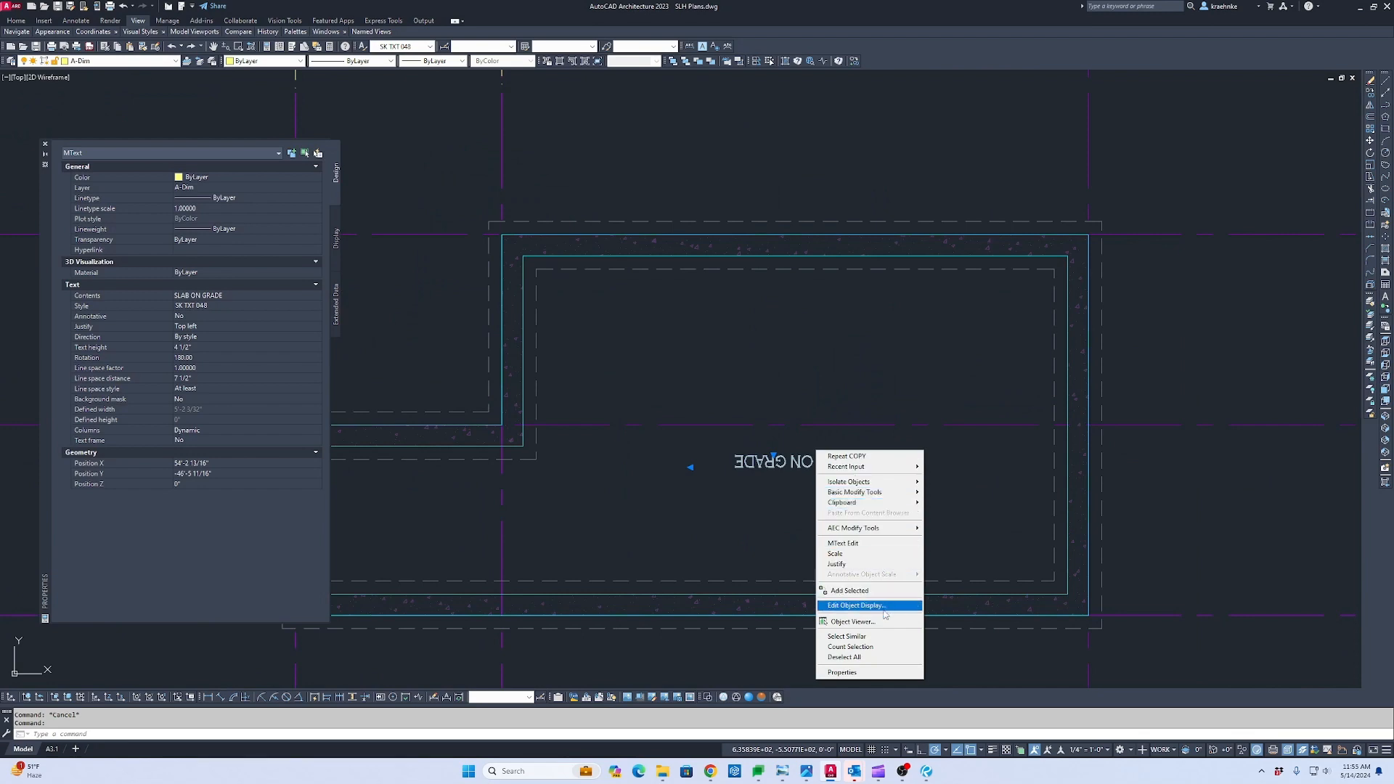
click(885, 637)
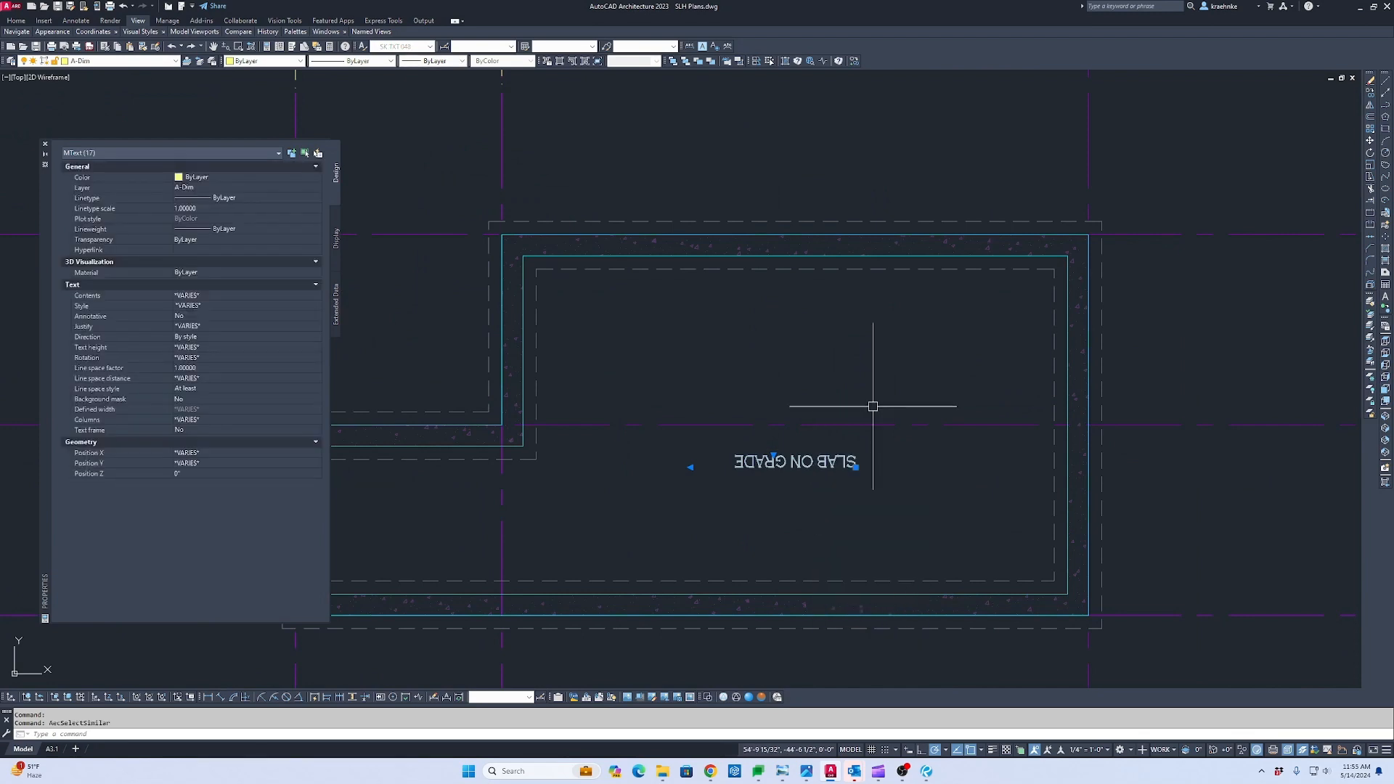
Remove the text in the detail and symbol library from the selection, keeping only the labels on the plan sheets.
scroll(951, 422, down, 5)
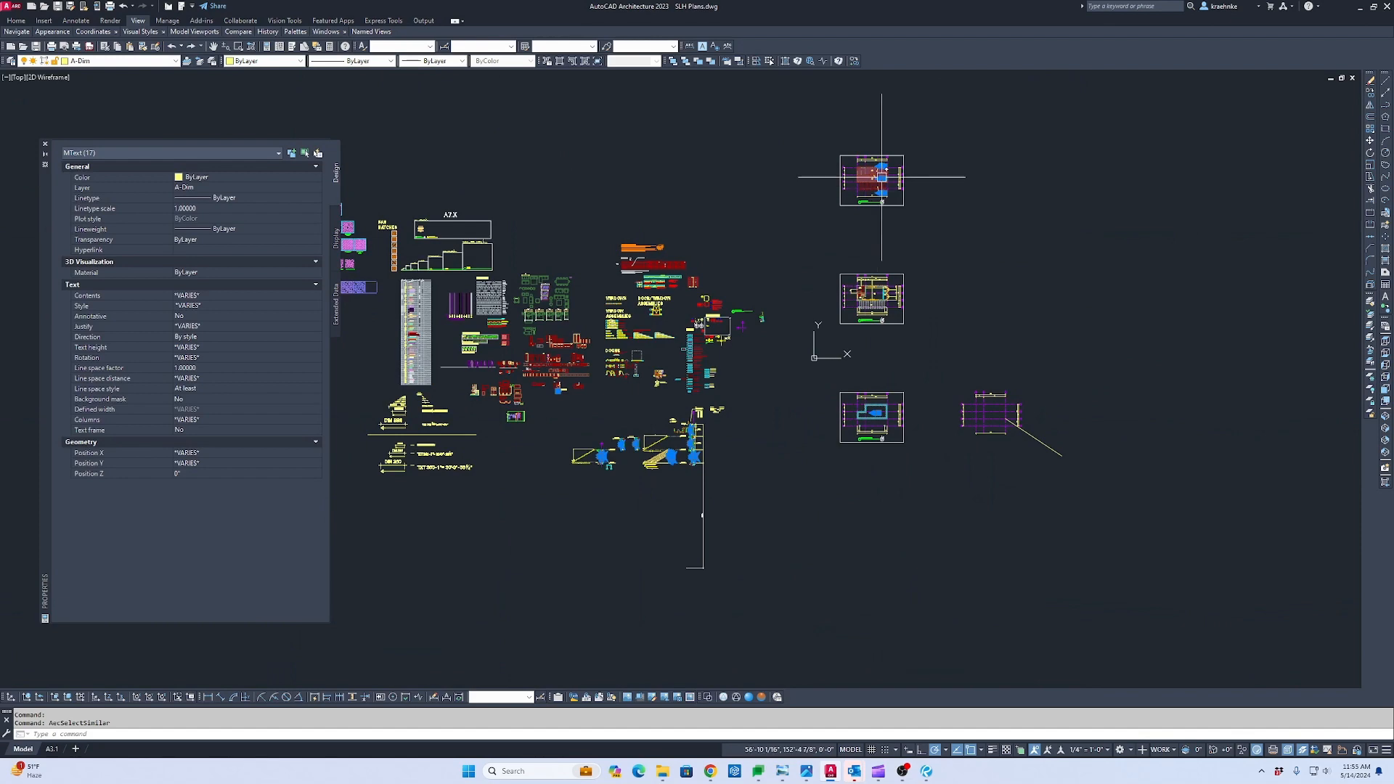
scroll(893, 161, up, 10)
scroll(862, 193, down, 11)
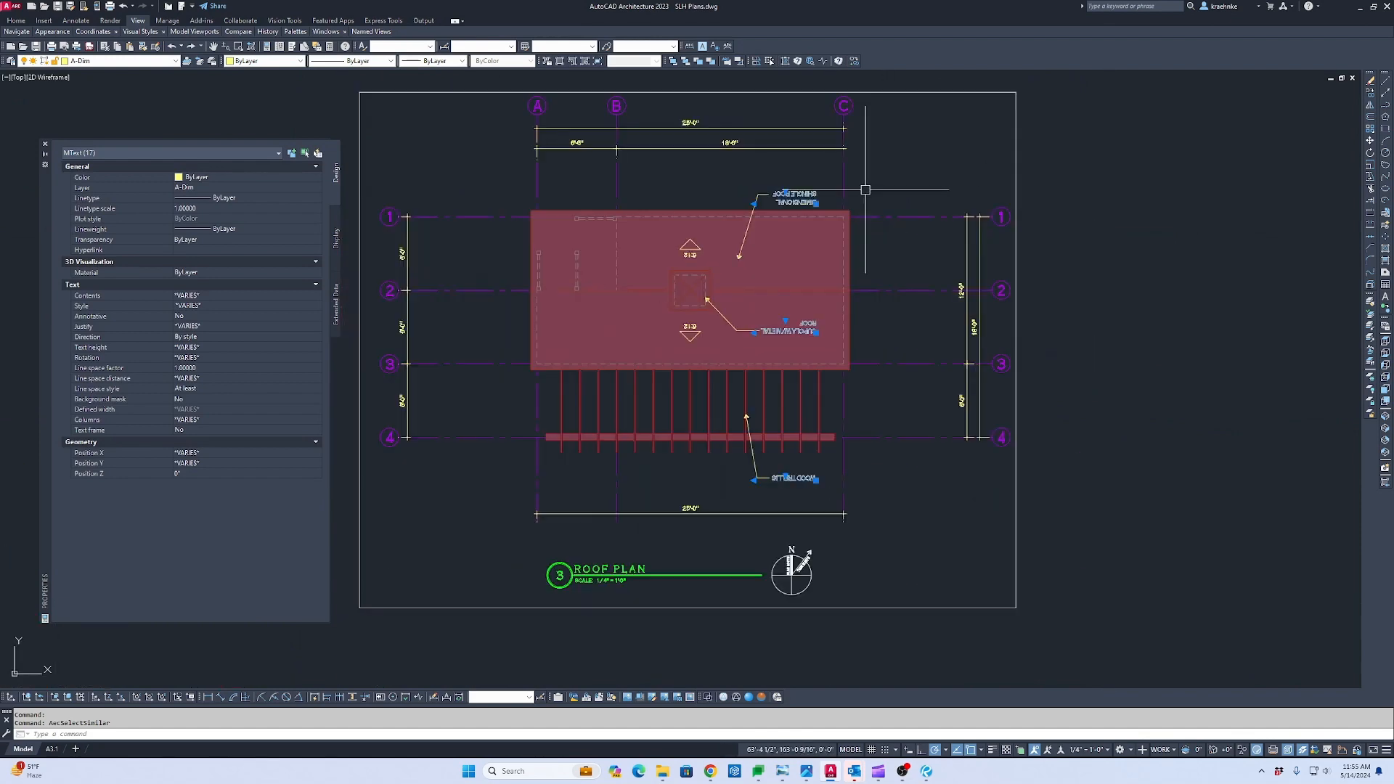
scroll(864, 204, down, 3)
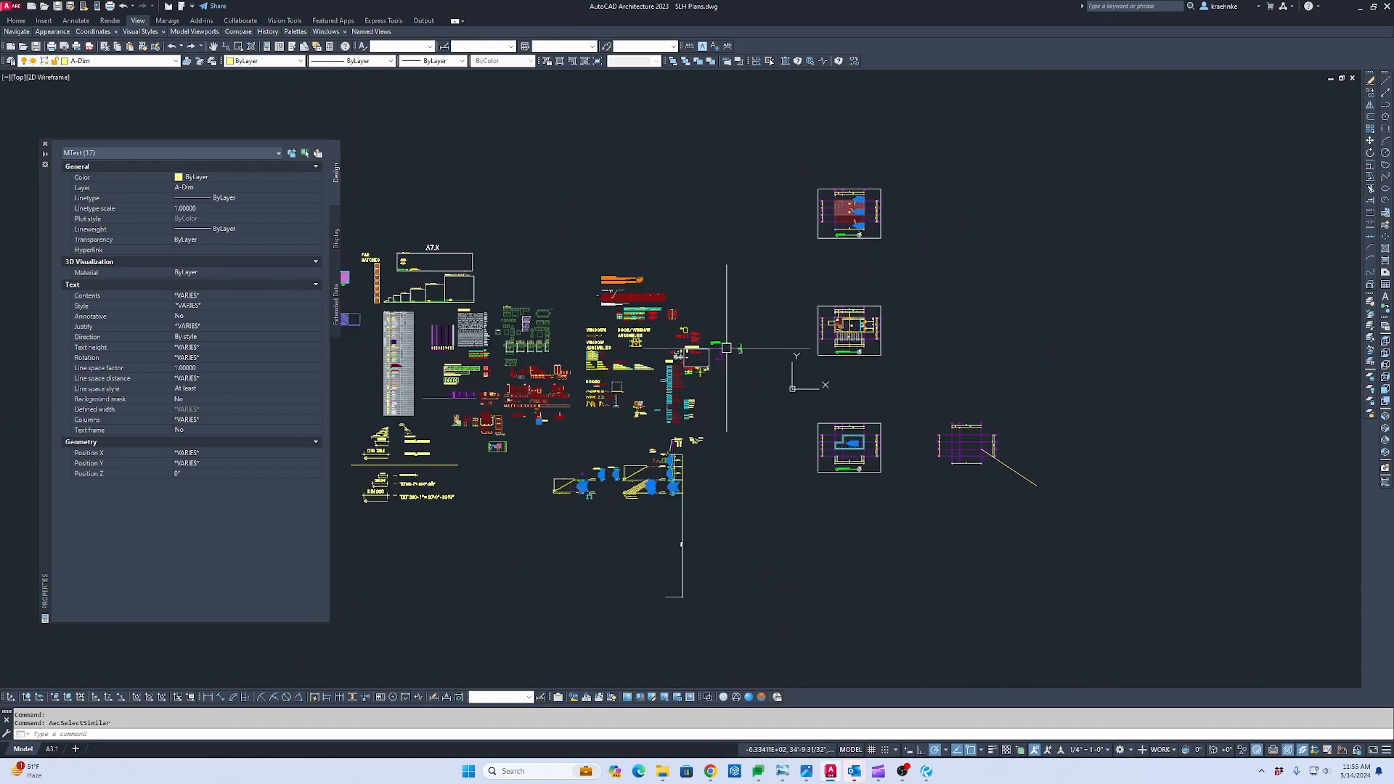
click(773, 190)
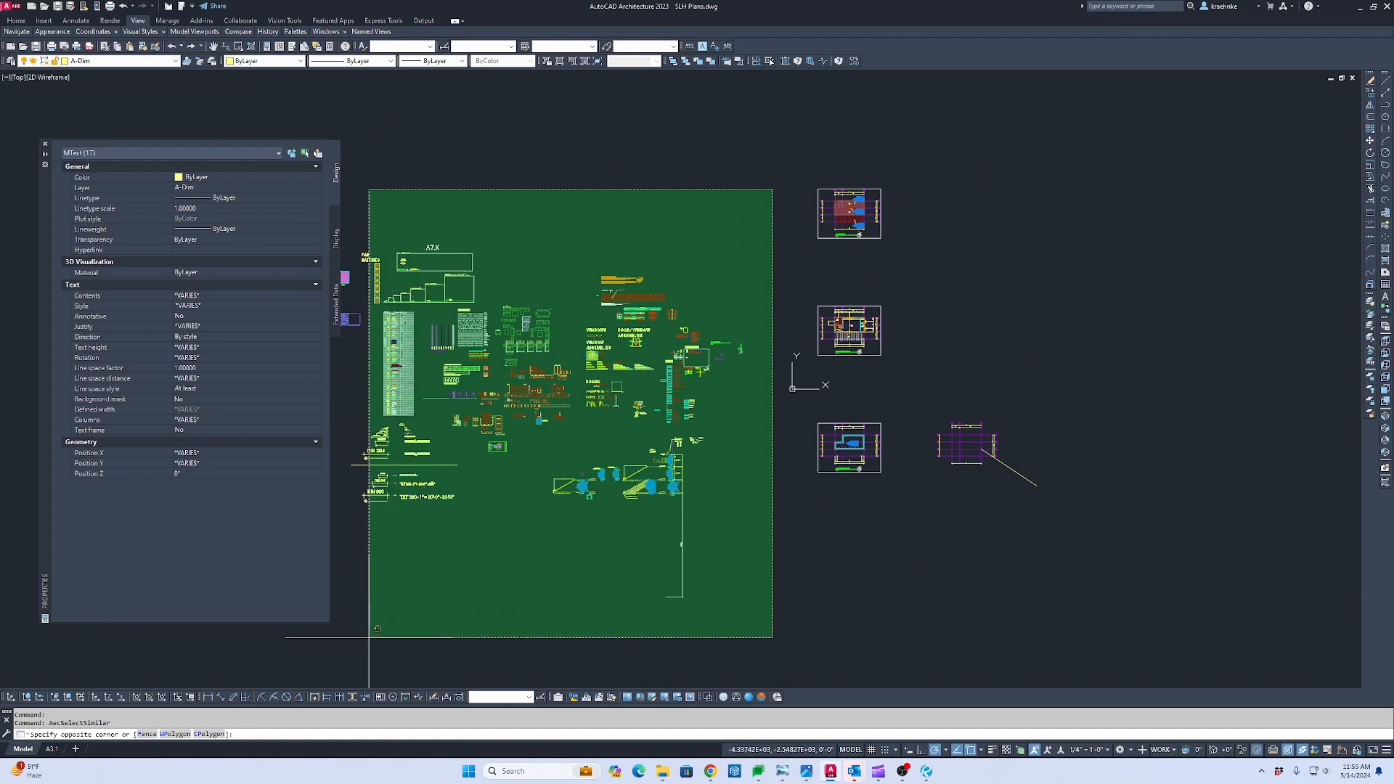
click(393, 629)
middle_drag(546, 569, 739, 565)
click(931, 600)
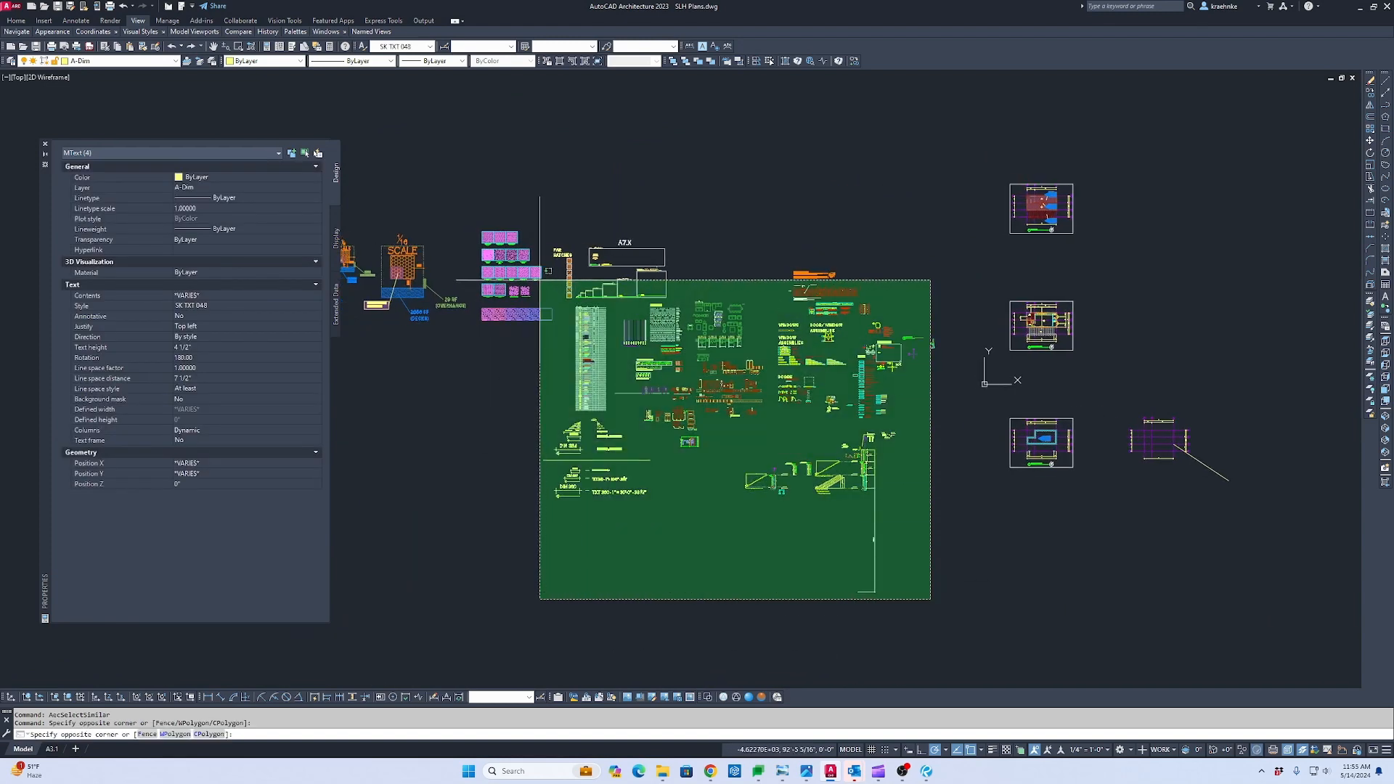
click(465, 156)
middle_drag(514, 178, 777, 206)
click(895, 191)
click(475, 397)
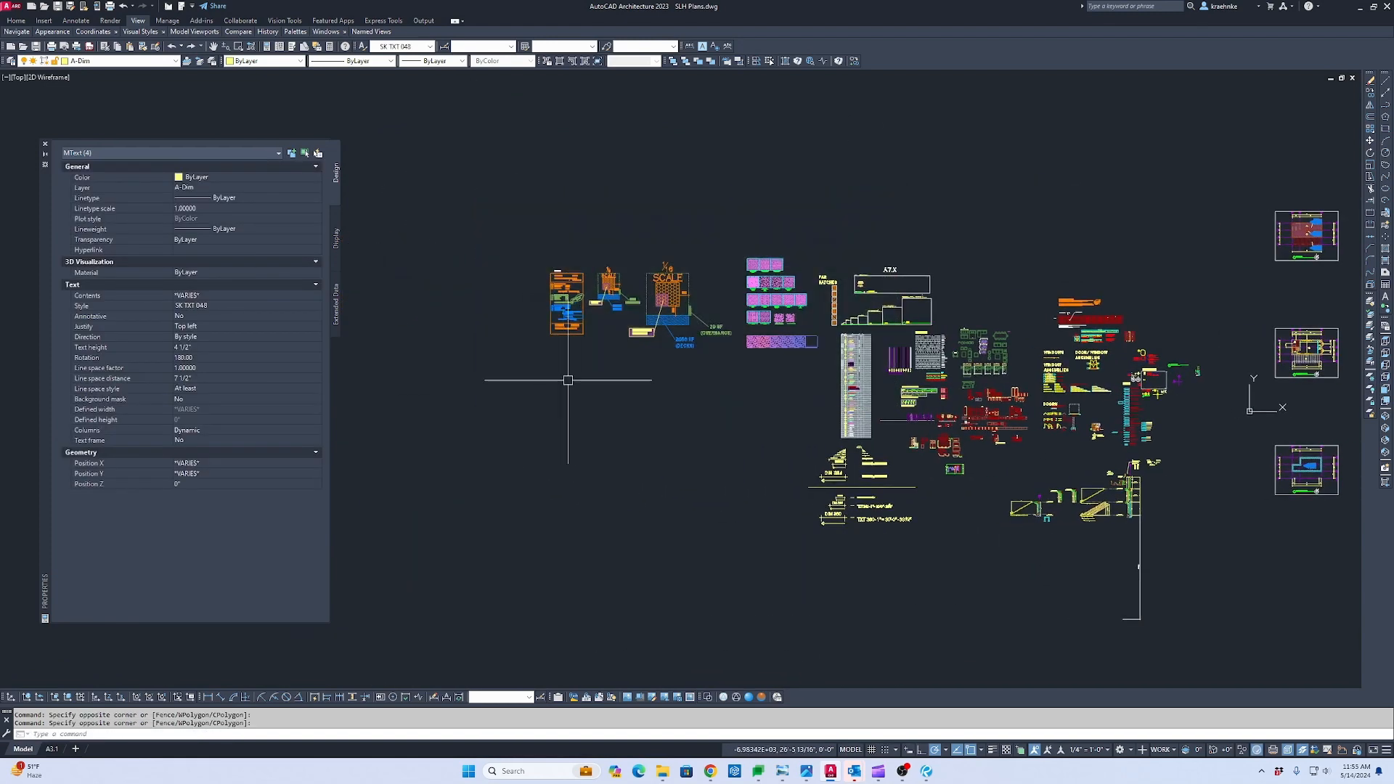
middle_drag(560, 390, 116, 385)
Set the selected labels' rotation to 0 and move them together so DIMENSIONAL SHINGLE ROOF starts beside its leader's end.
scroll(837, 258, up, 10)
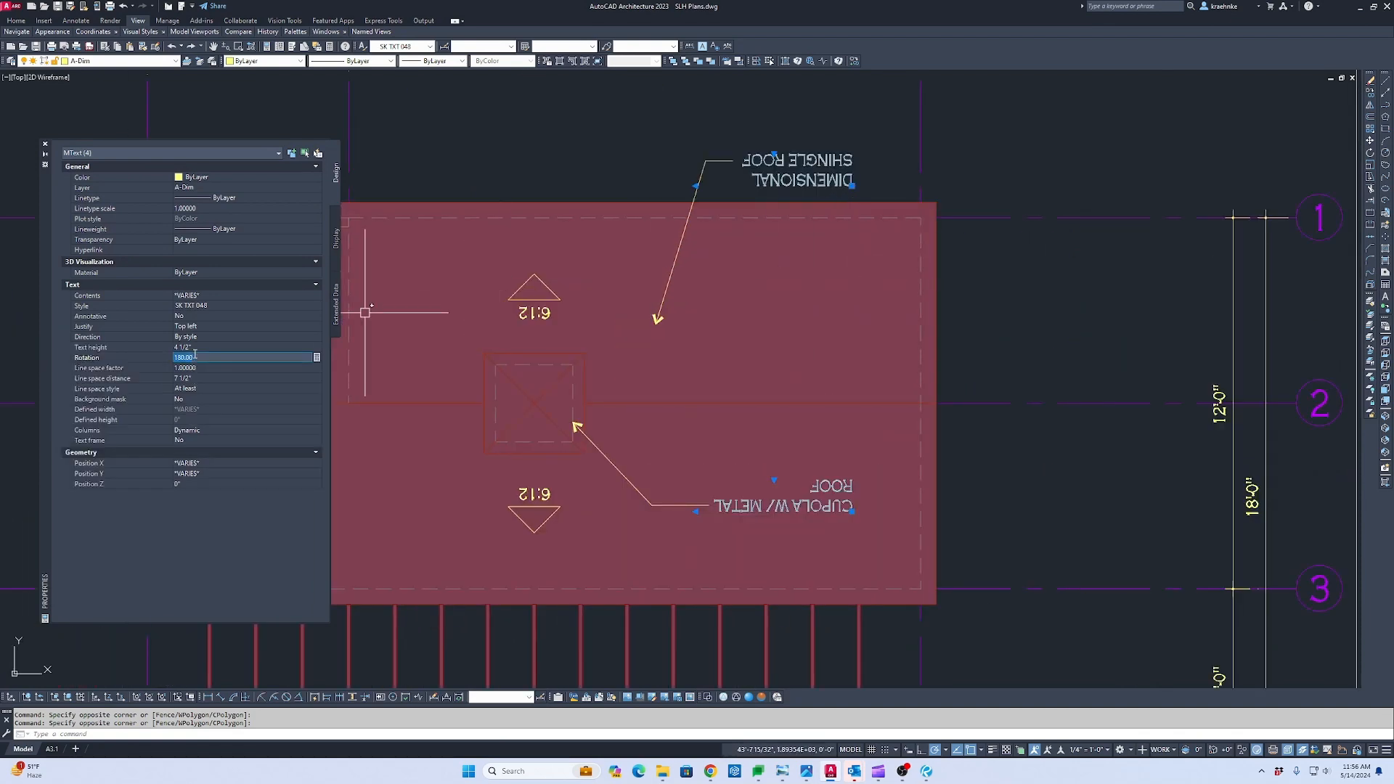
key(Return)
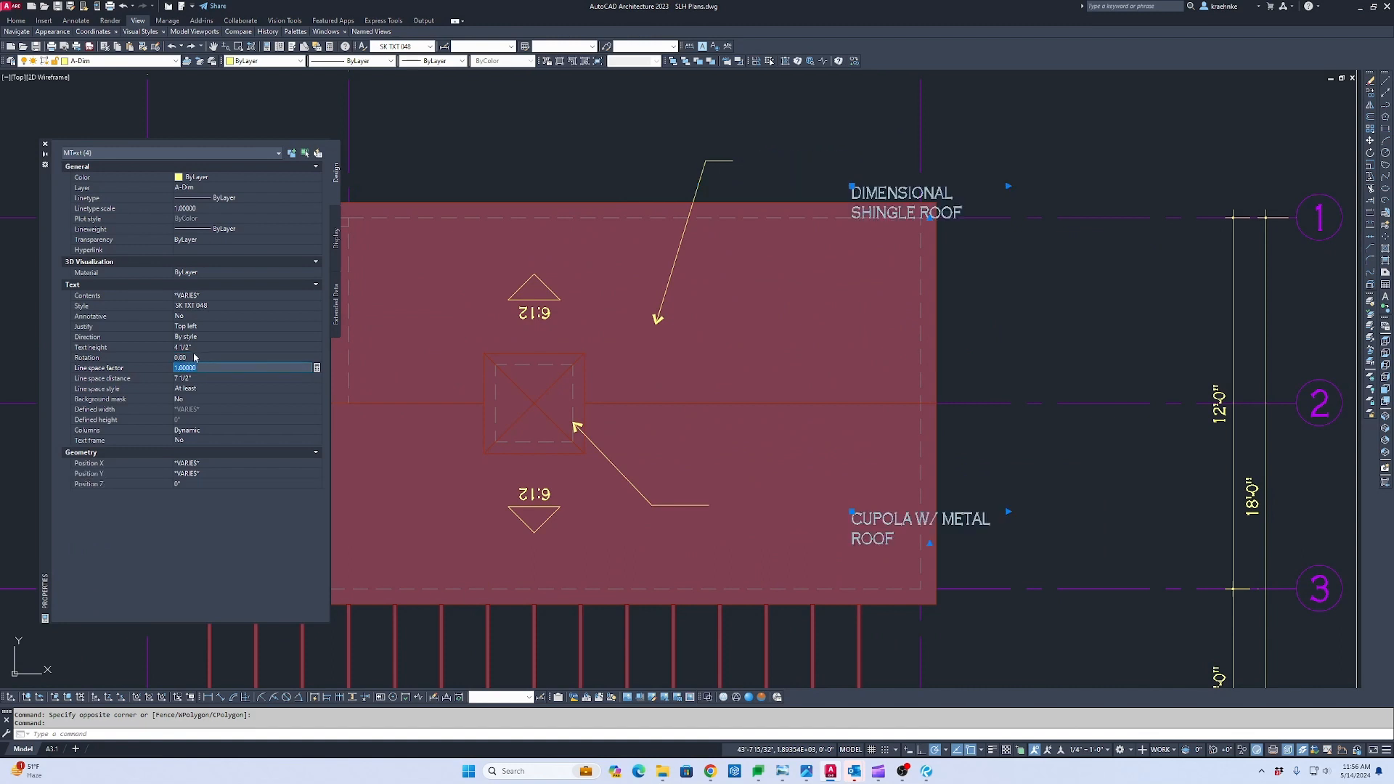
text(m)
key(Return)
click(862, 174)
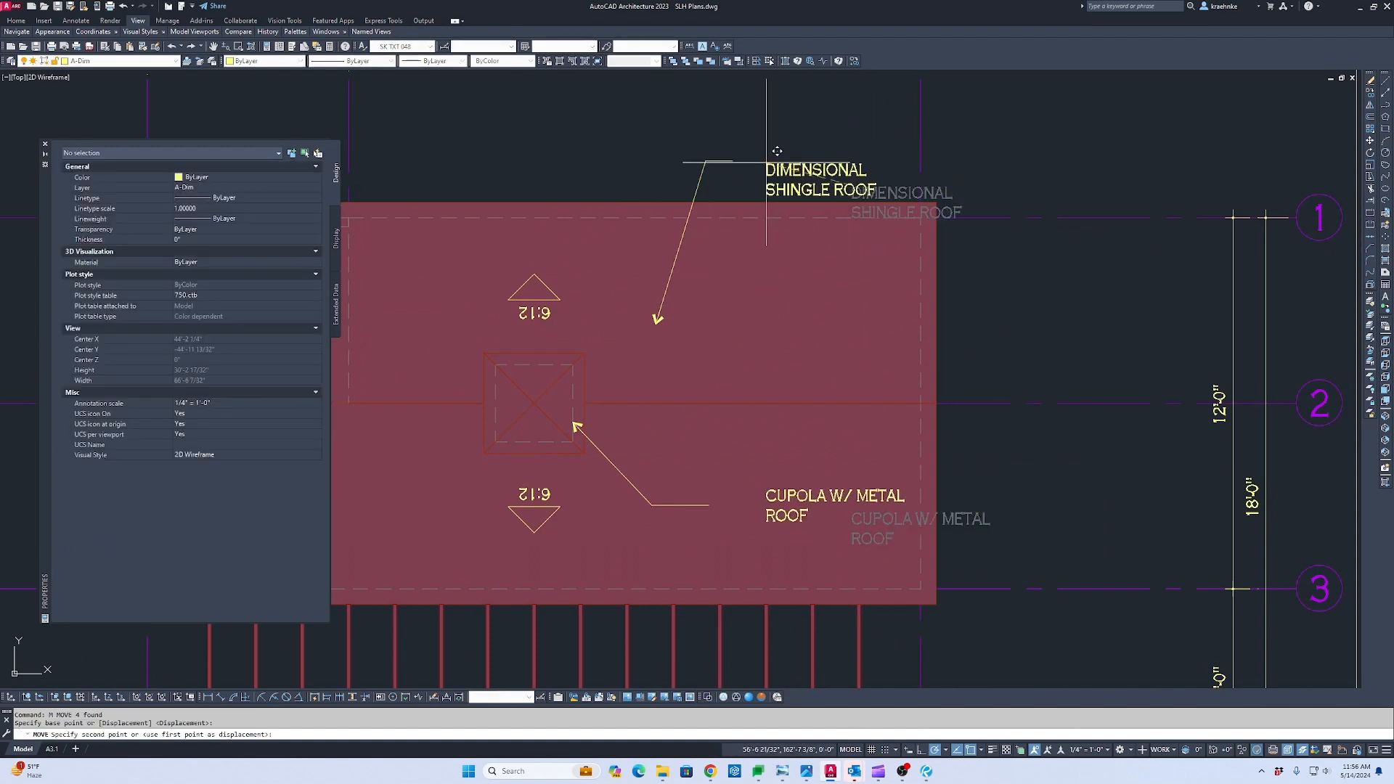
scroll(777, 151, up, 4)
click(702, 145)
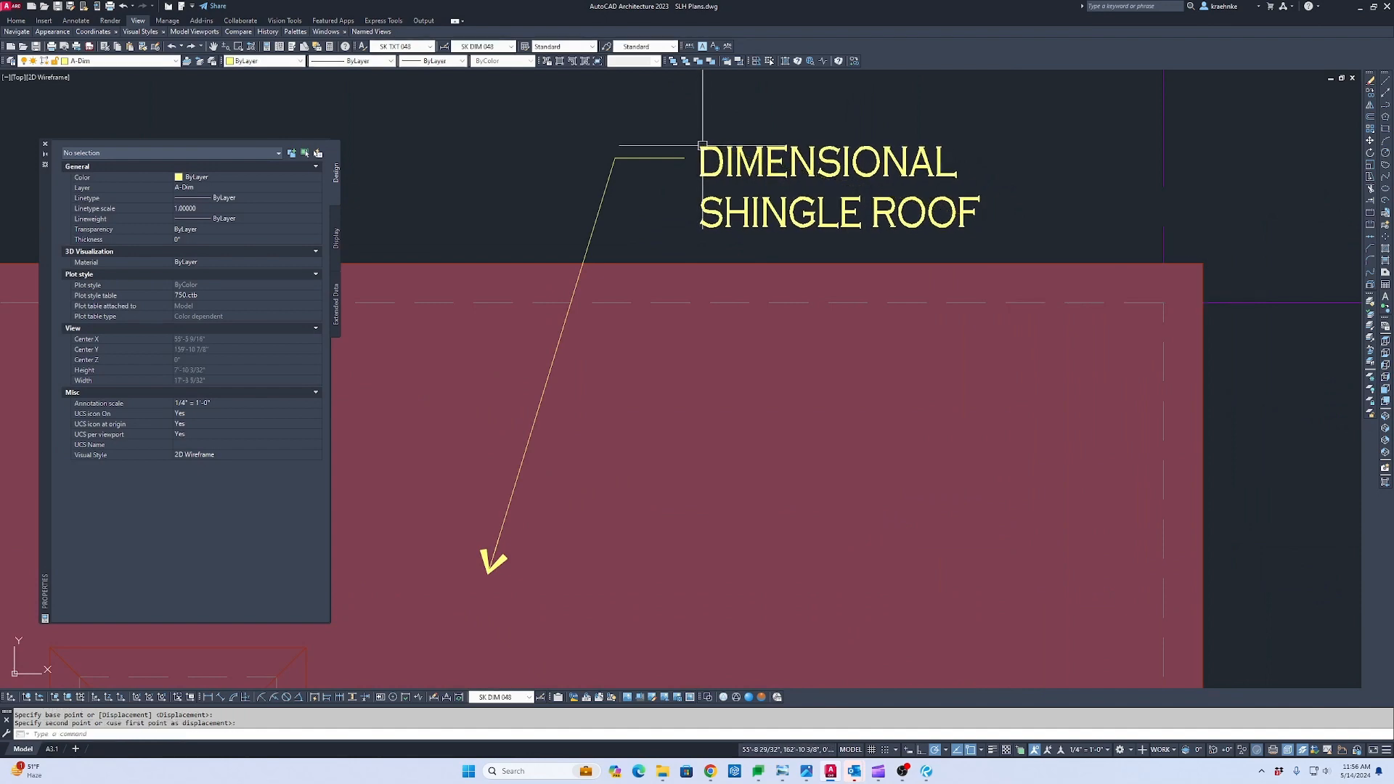
Examine the text orientation on the pool house and foundation plans.
scroll(703, 145, down, 6)
scroll(790, 298, up, 6)
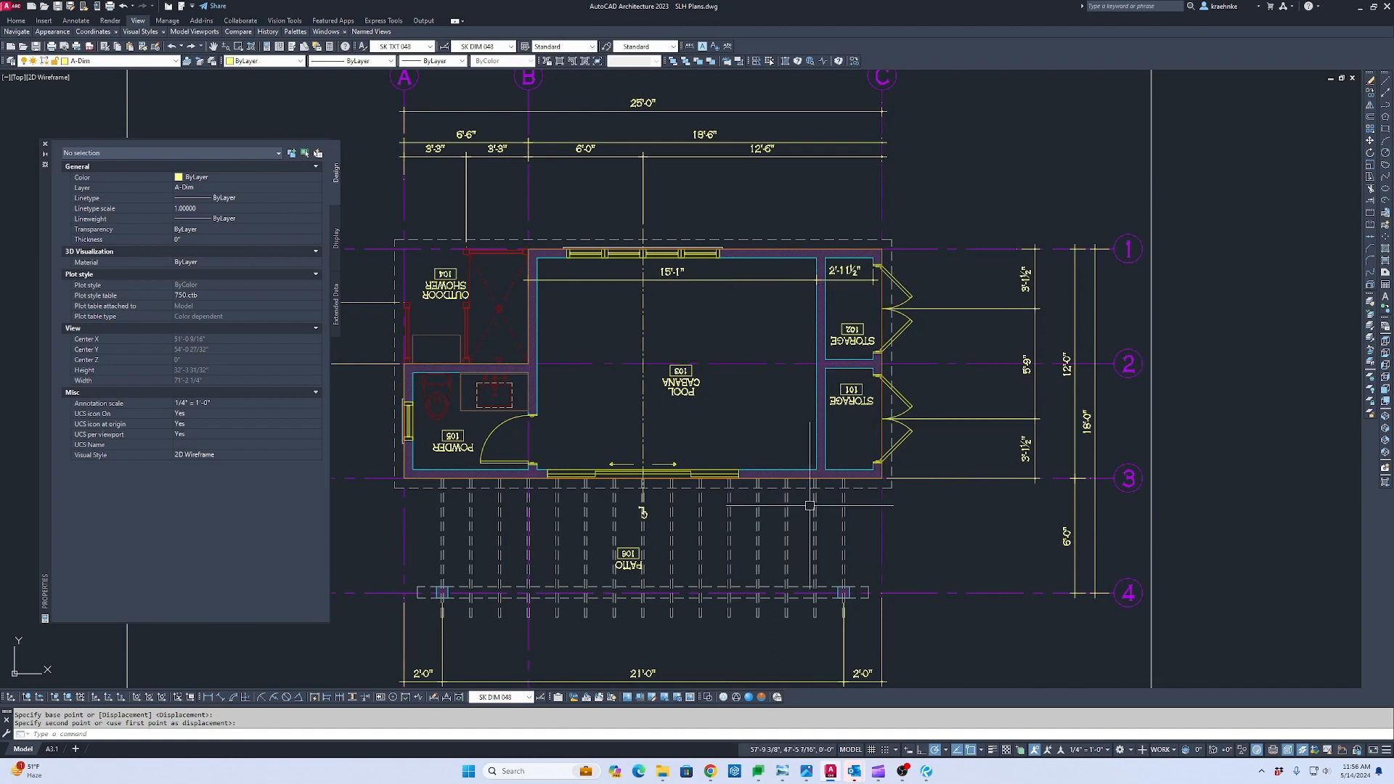
scroll(810, 504, down, 2)
middle_drag(811, 495, 867, 354)
scroll(848, 450, down, 4)
middle_drag(846, 461, 835, 119)
middle_drag(848, 486, 863, 243)
scroll(861, 244, up, 4)
scroll(807, 284, up, 4)
scroll(760, 308, down, 3)
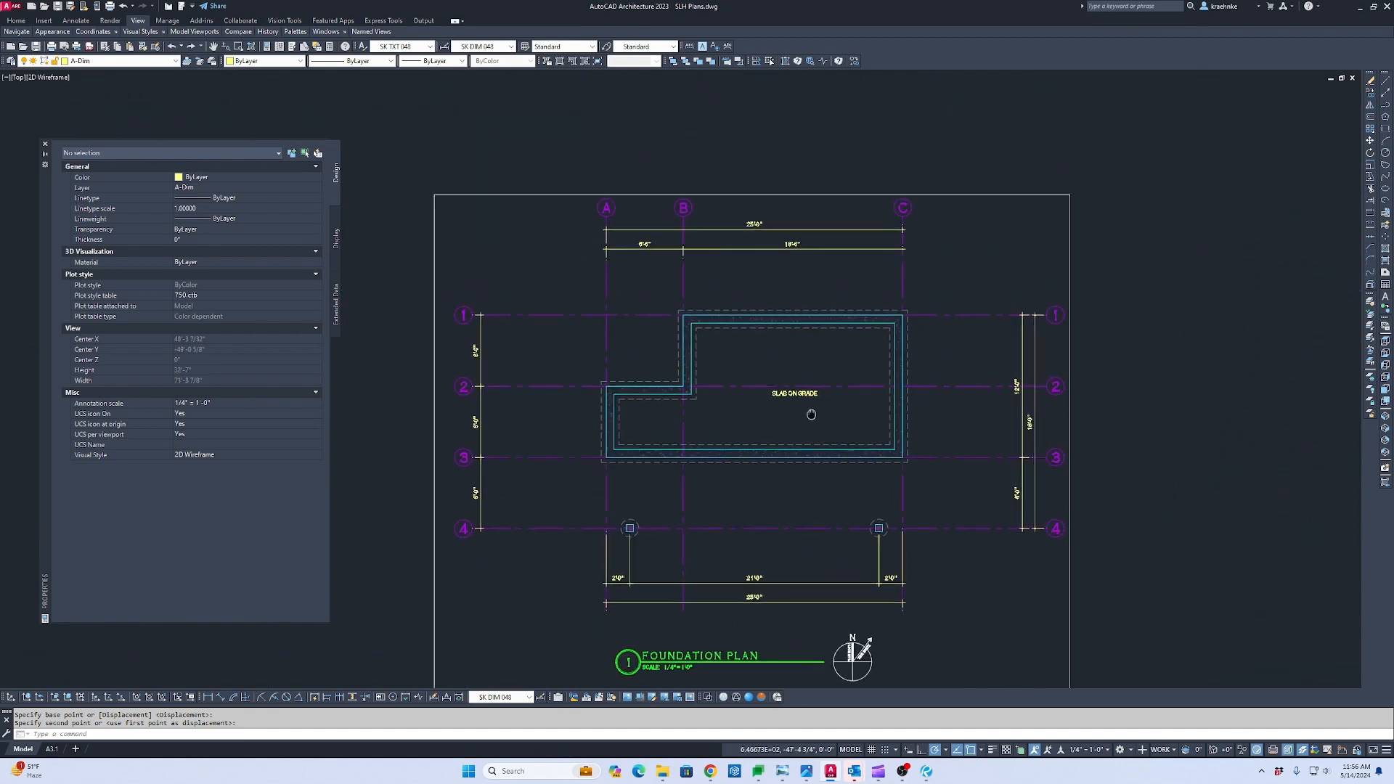
Select all room tags similar to the STORAGE 101 tag on the pool house plan.
scroll(848, 294, down, 3)
middle_drag(848, 293, 818, 610)
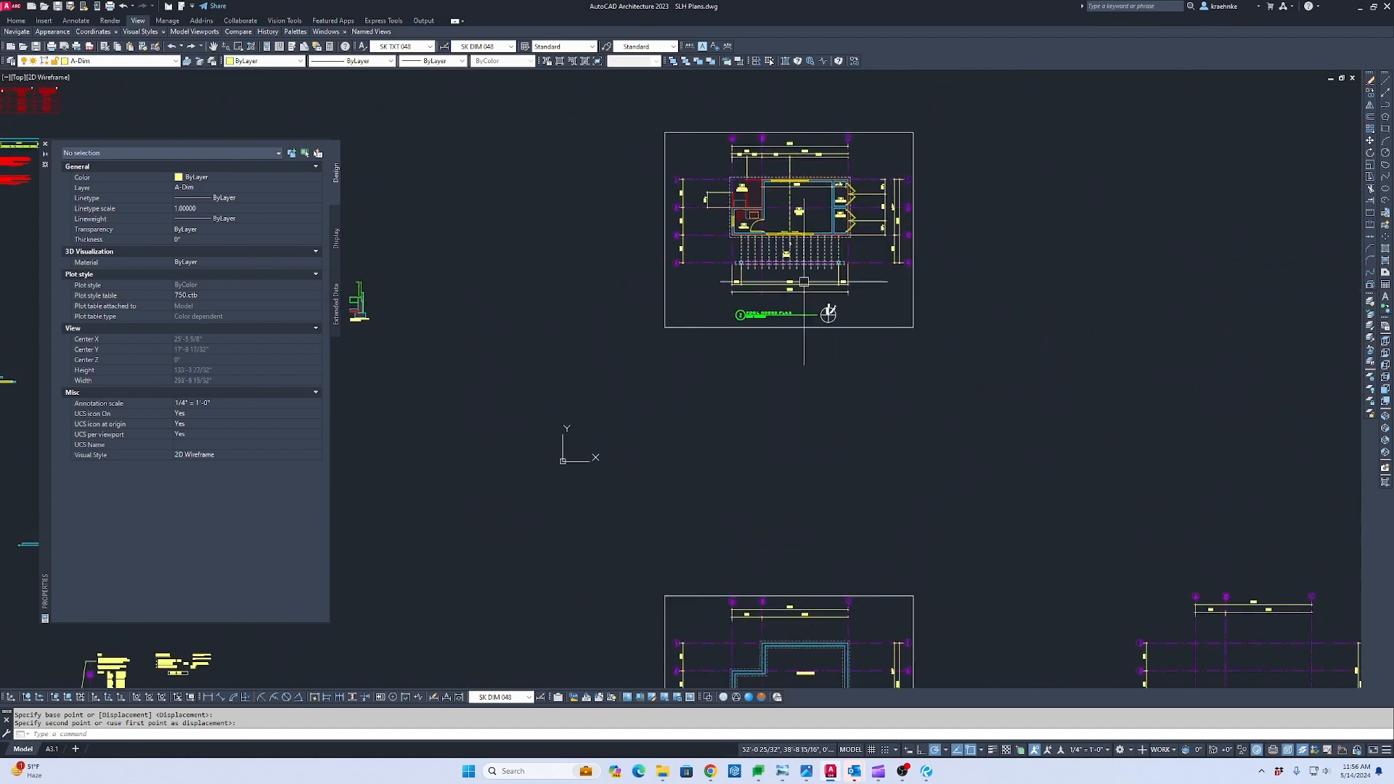
scroll(804, 282, up, 5)
middle_drag(885, 199, 907, 482)
scroll(1000, 379, up, 2)
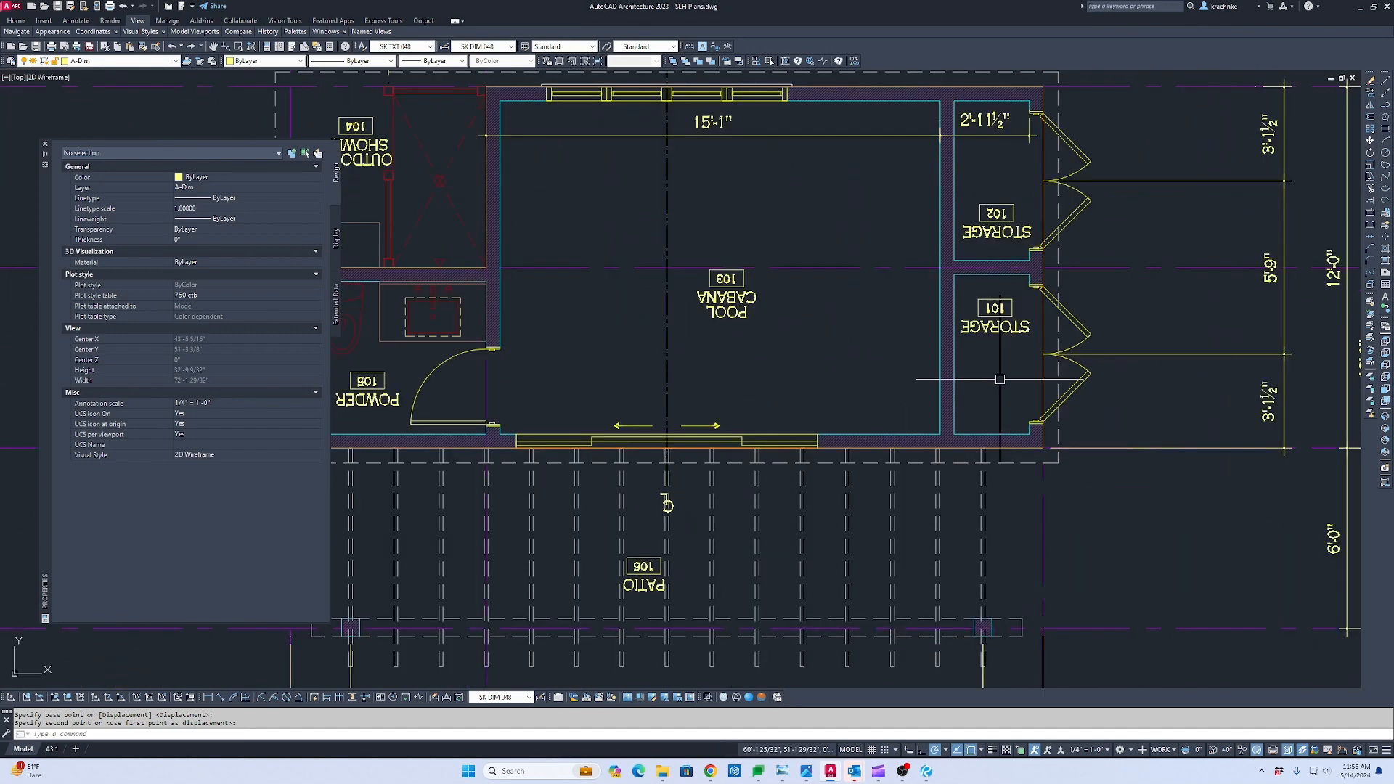
click(995, 309)
right_click(1004, 311)
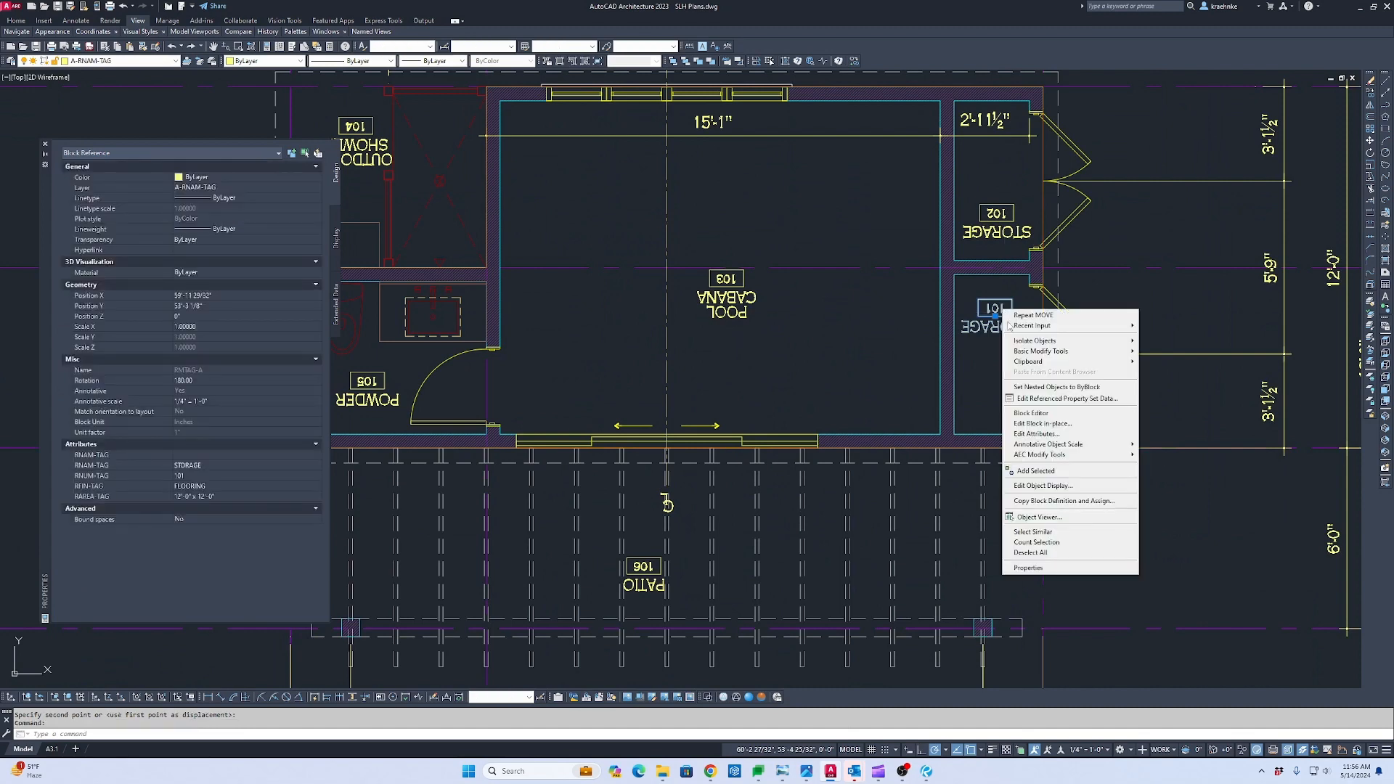
click(1060, 535)
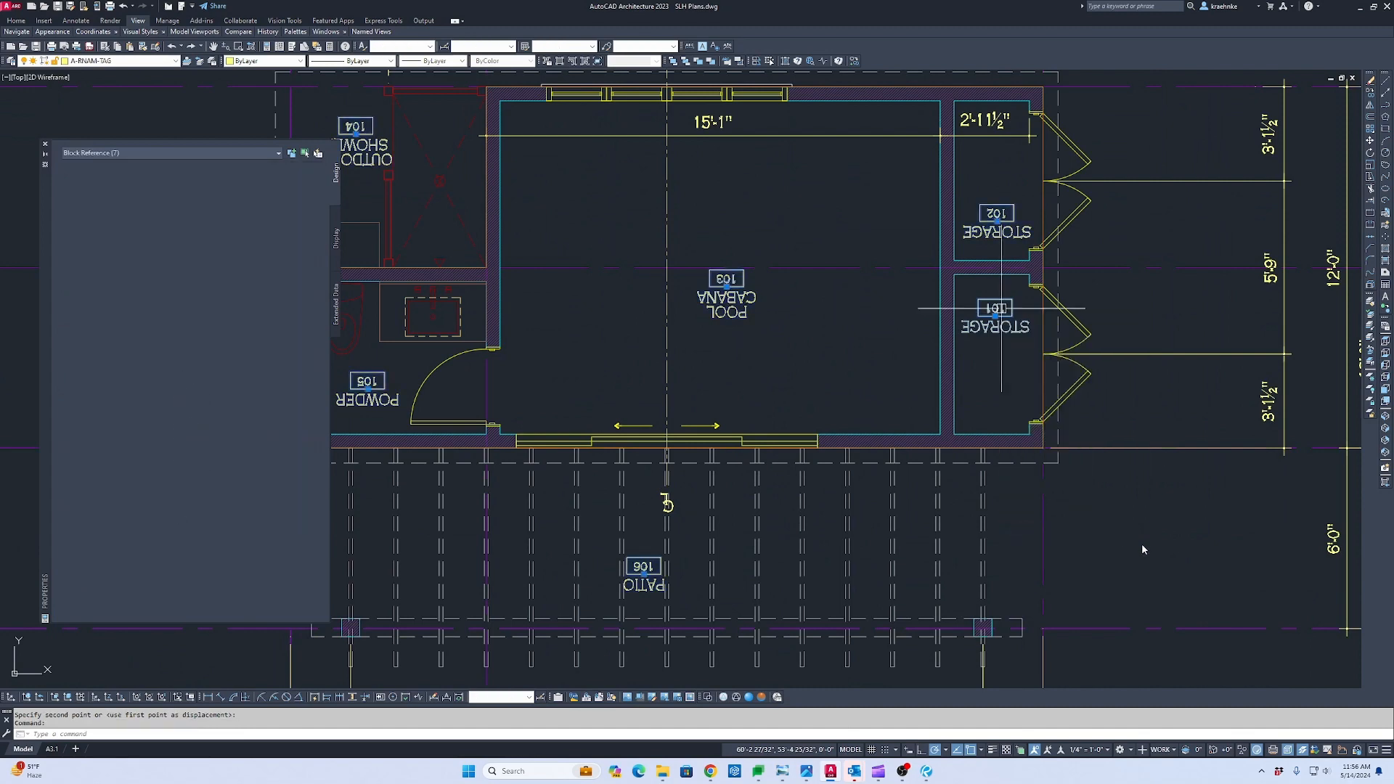
Remove the room tag in the symbol library from the selection, keeping only the tags on the pool house plan.
scroll(926, 319, down, 10)
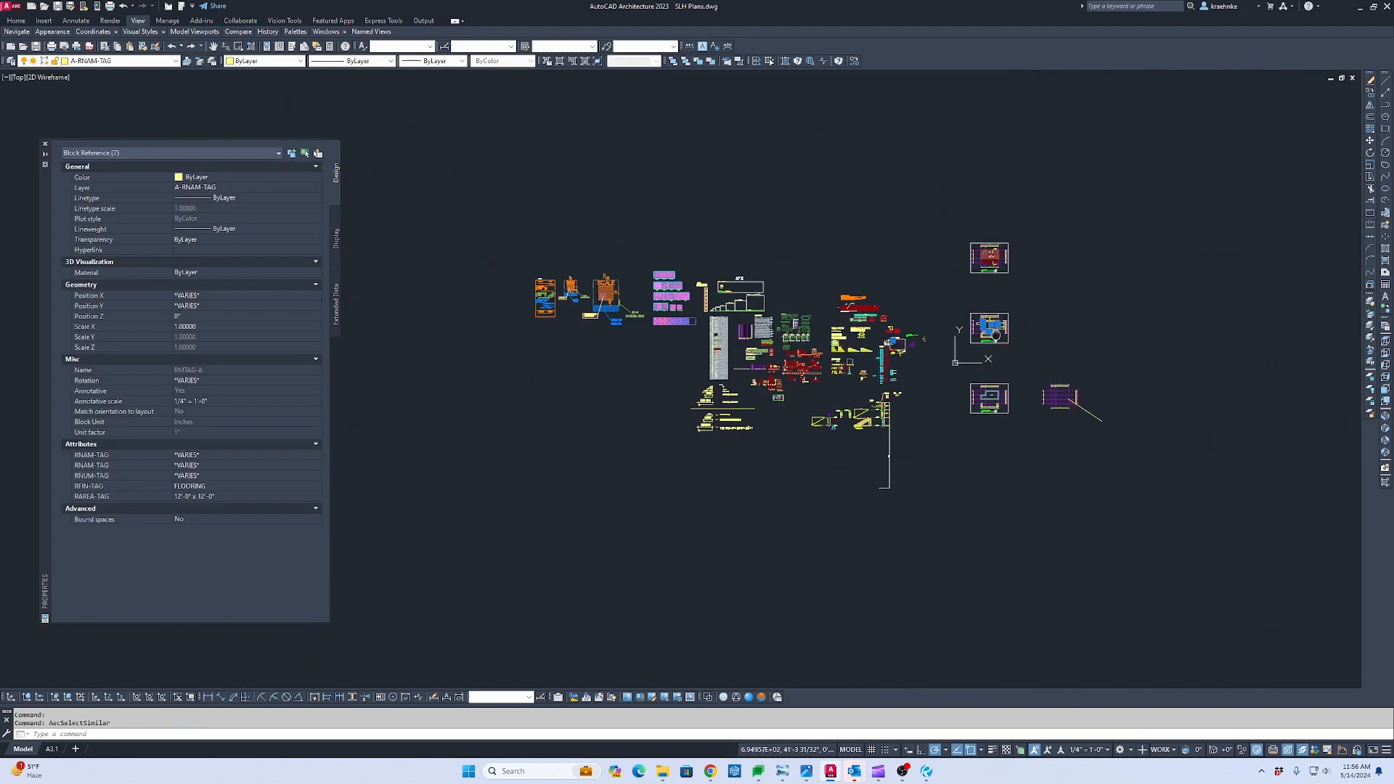
scroll(921, 344, up, 10)
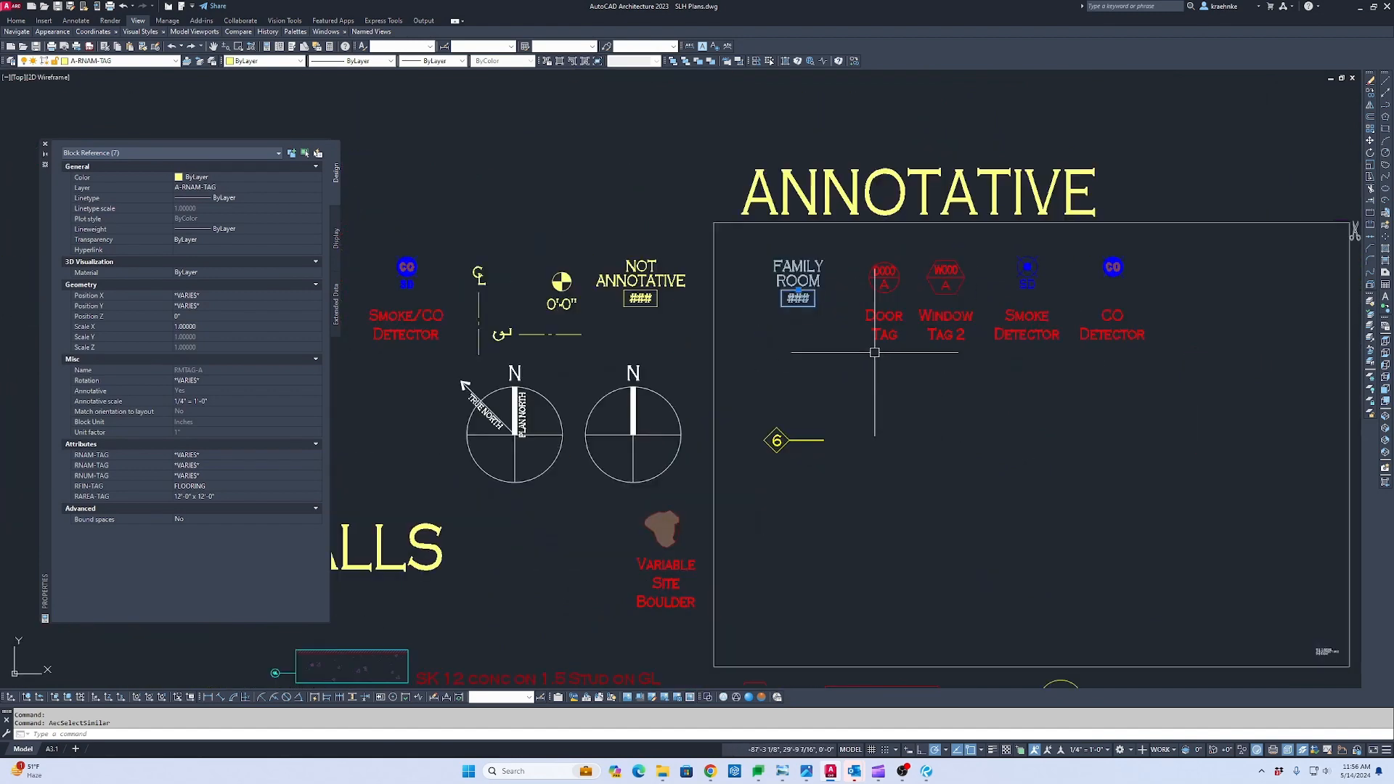
scroll(885, 355, down, 8)
scroll(885, 355, down, 6)
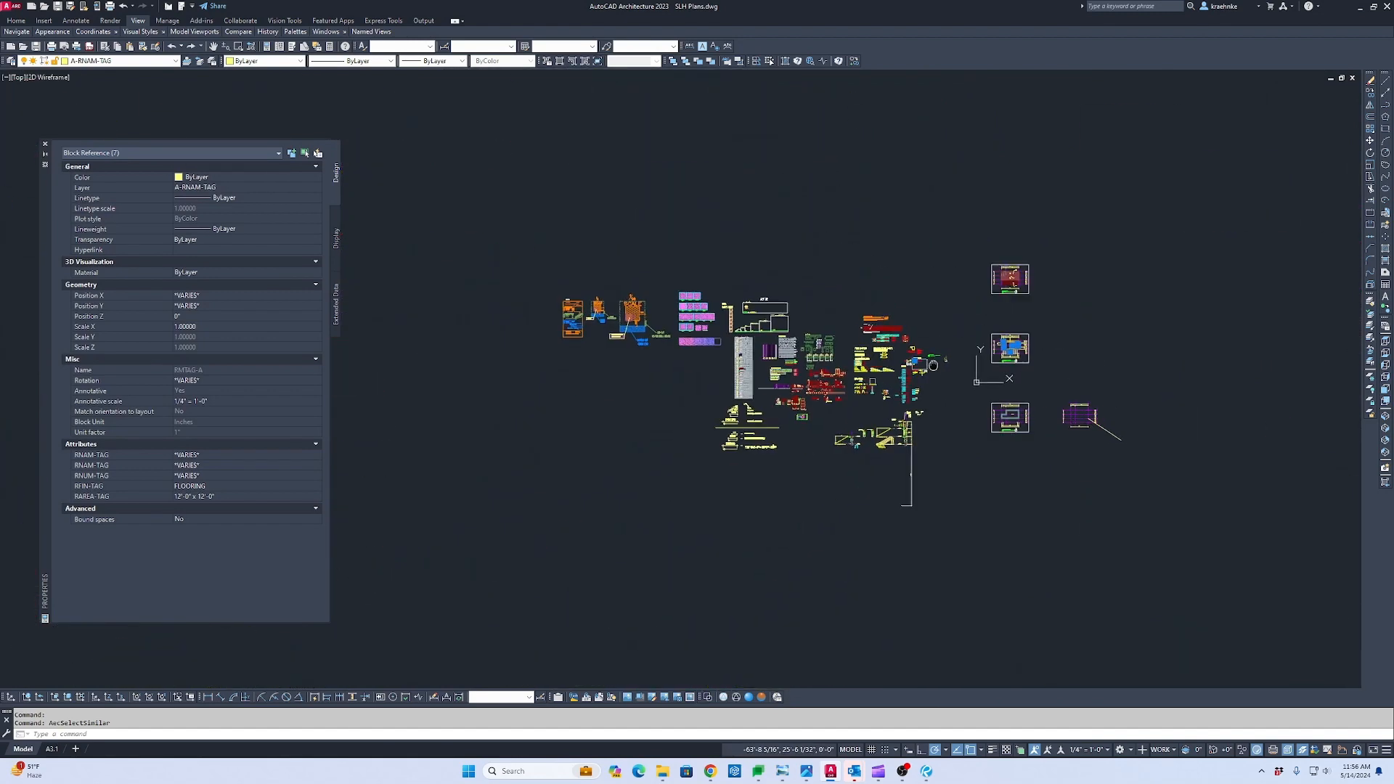
click(978, 211)
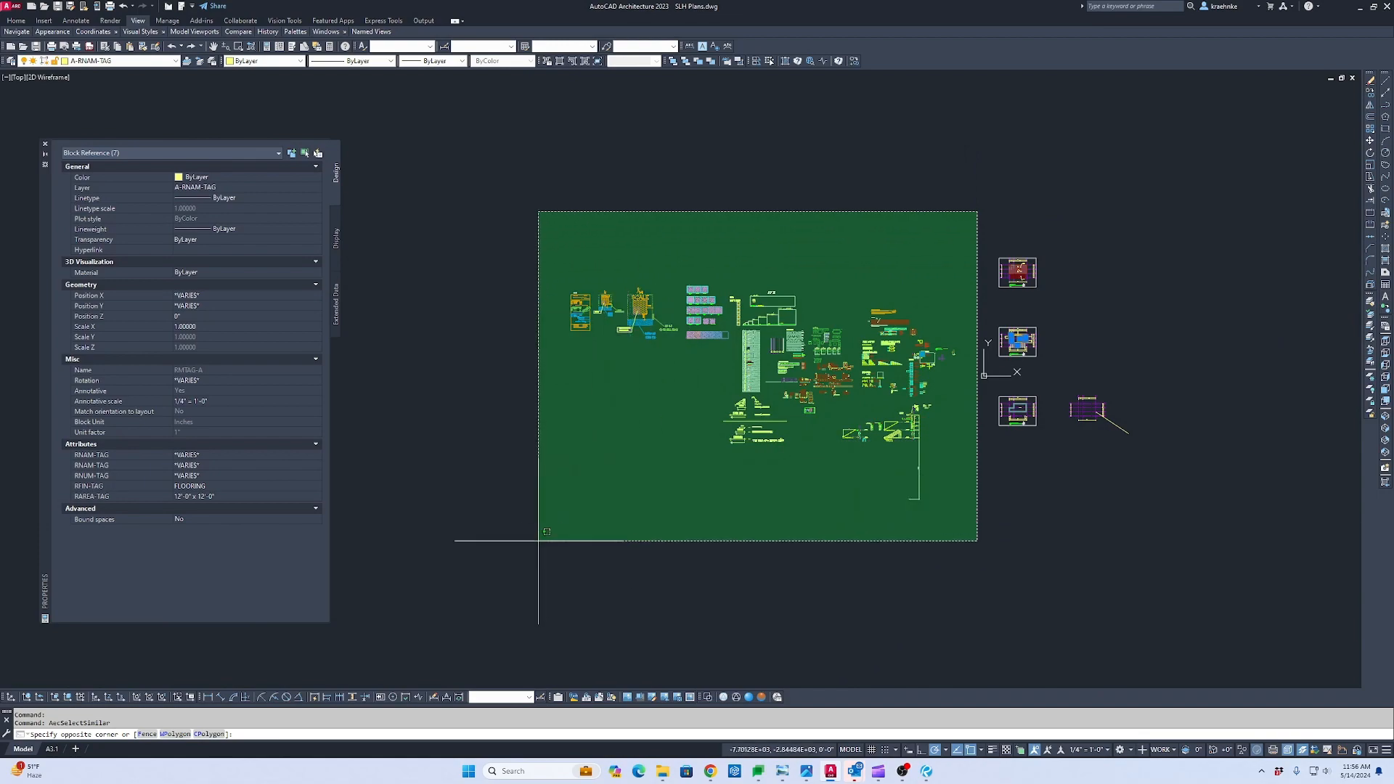
click(511, 547)
scroll(1021, 413, up, 8)
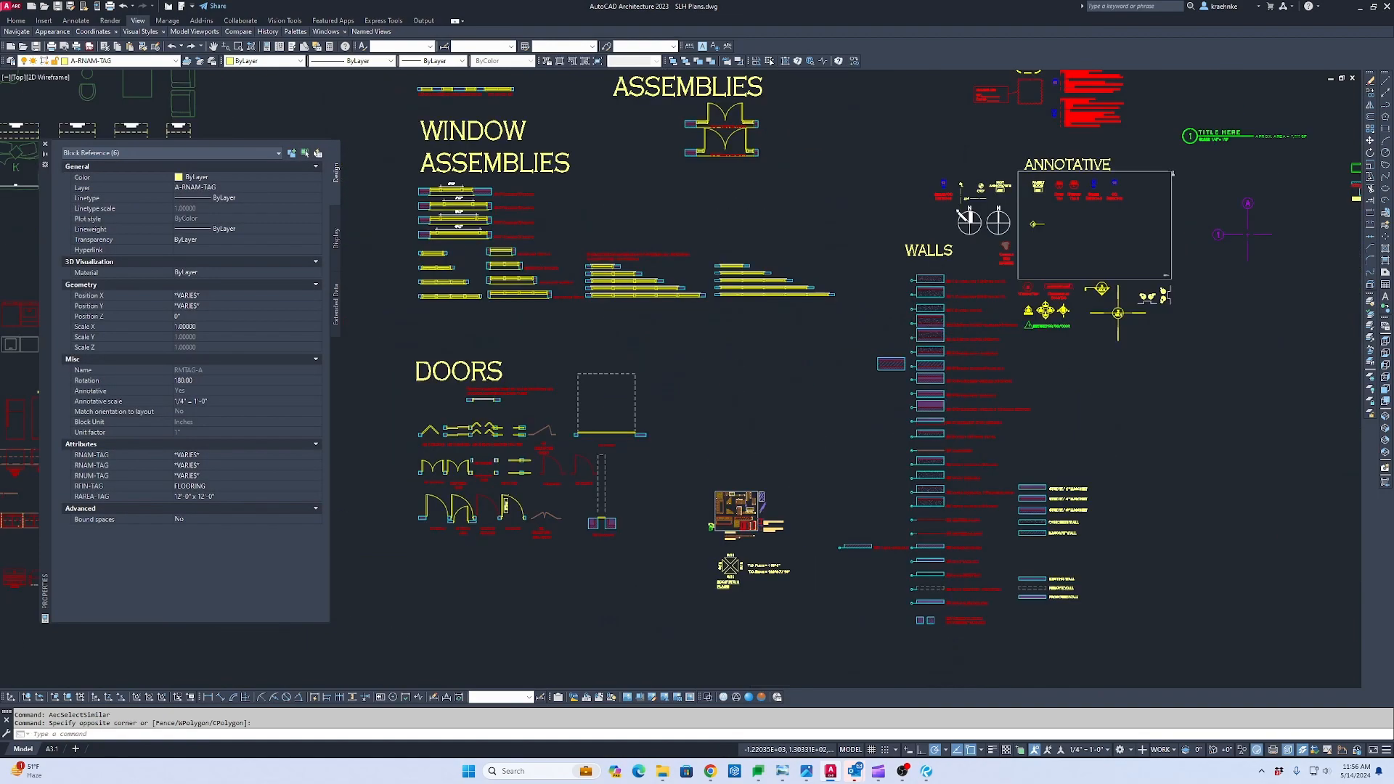
scroll(1016, 407, up, 3)
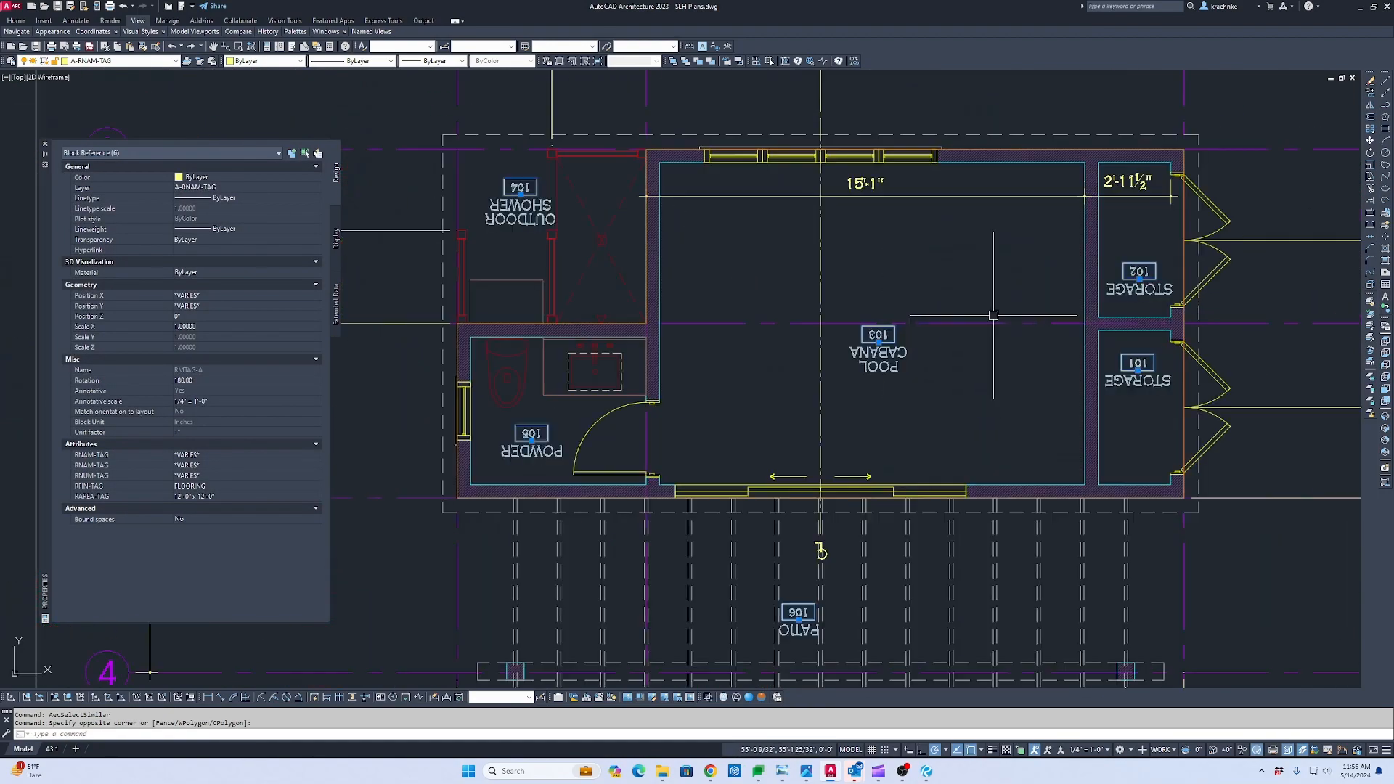
Set the rotation of the selected pool house room tags to 0.
scroll(991, 349, down, 10)
scroll(991, 349, up, 10)
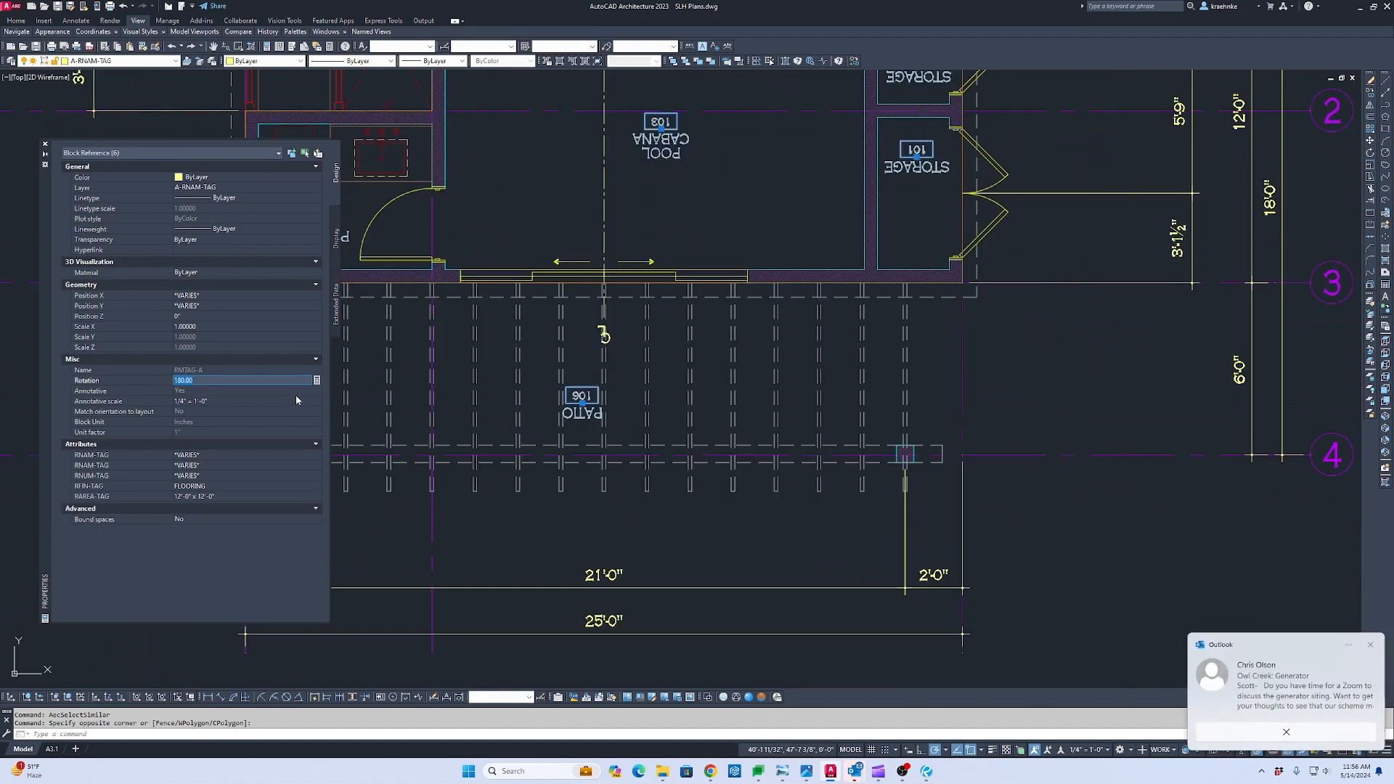
text(0)
key(Return)
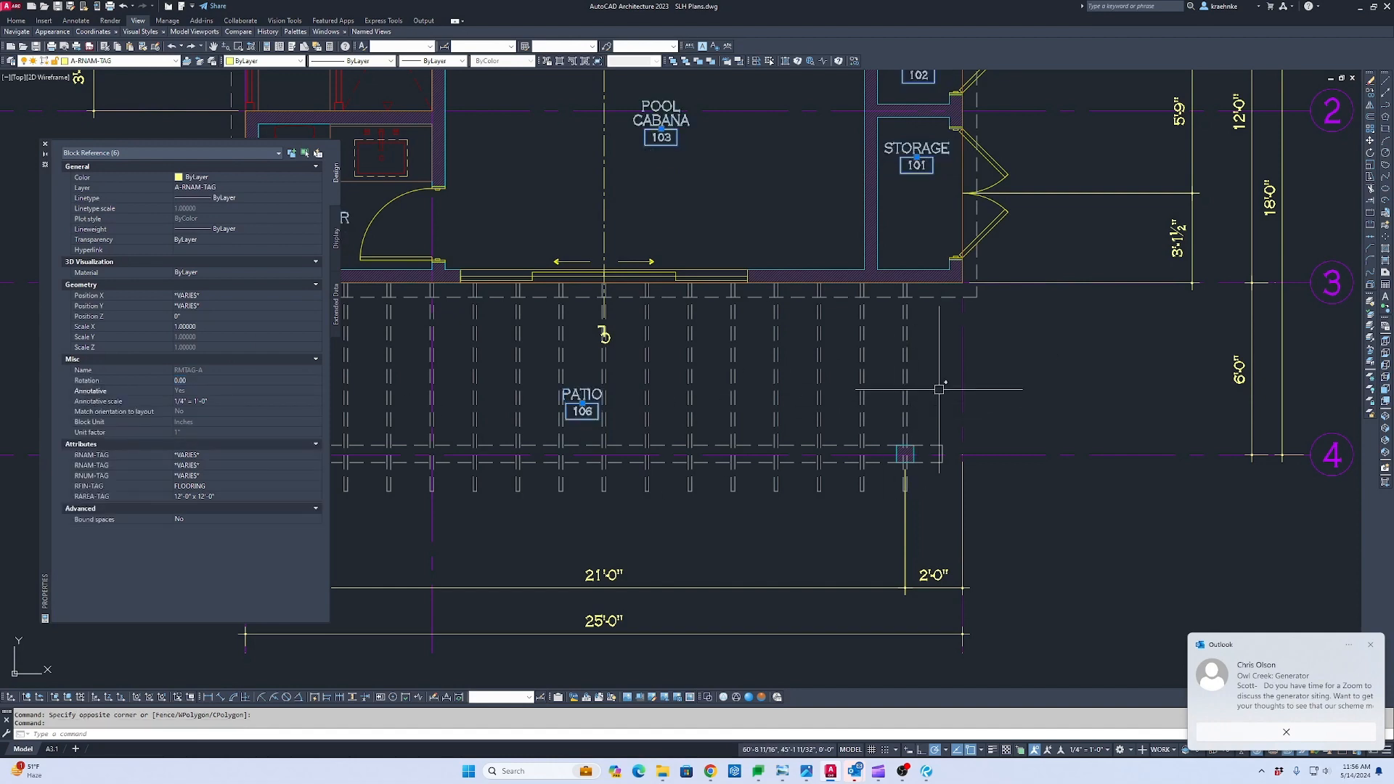
scroll(753, 397, down, 2)
middle_drag(753, 399, 811, 719)
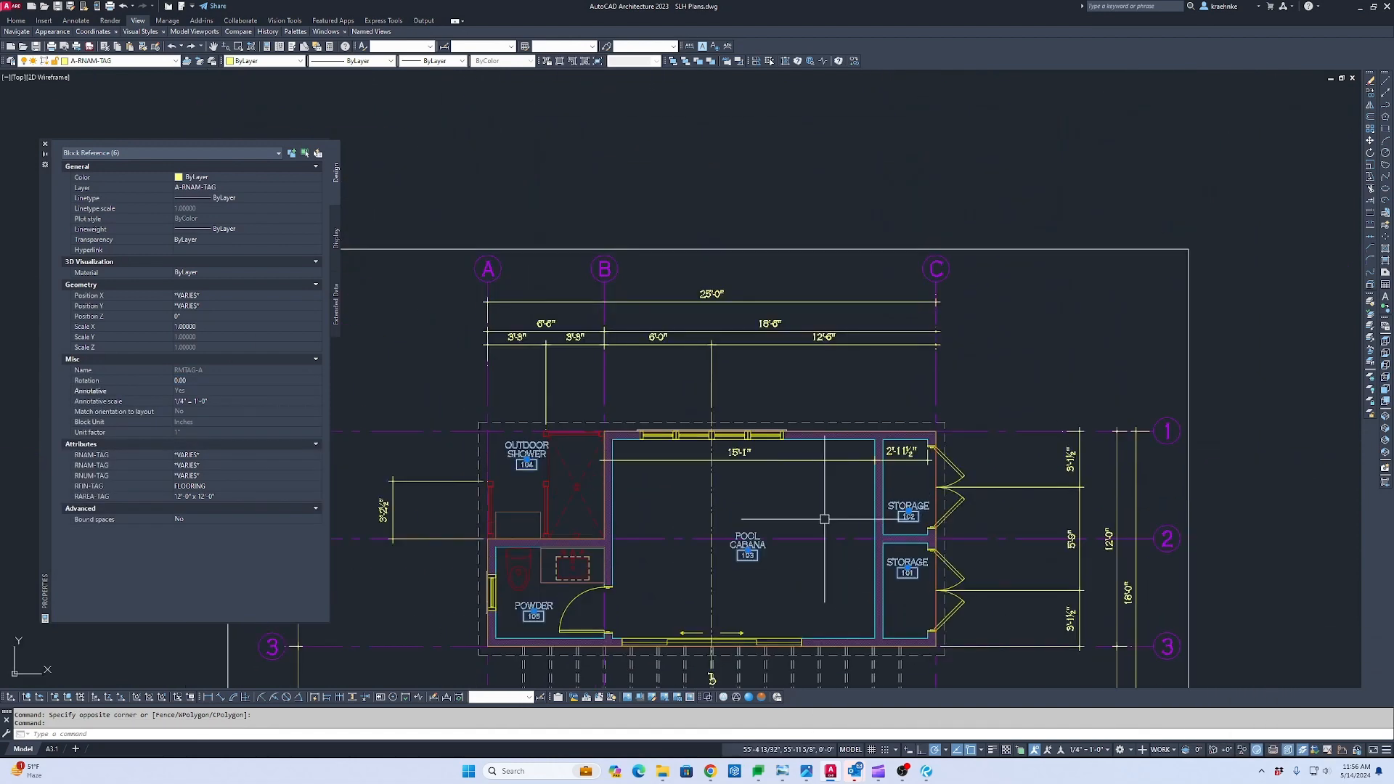
Clear the room tag selection and set the rotation of both 6:12 slope labels on the roof plan to 0.
scroll(824, 519, down, 4)
scroll(777, 226, up, 6)
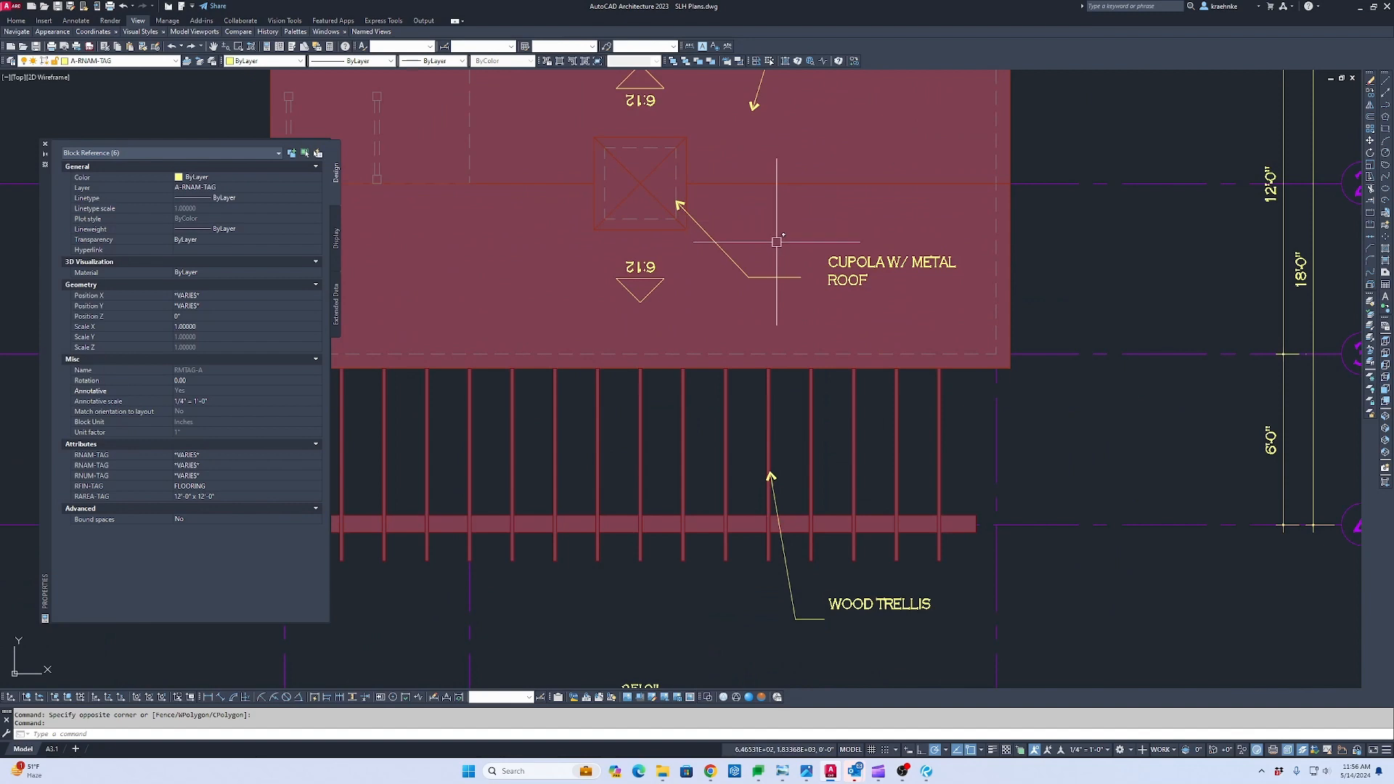
middle_drag(799, 279, 870, 505)
scroll(731, 476, up, 2)
key(Escape)
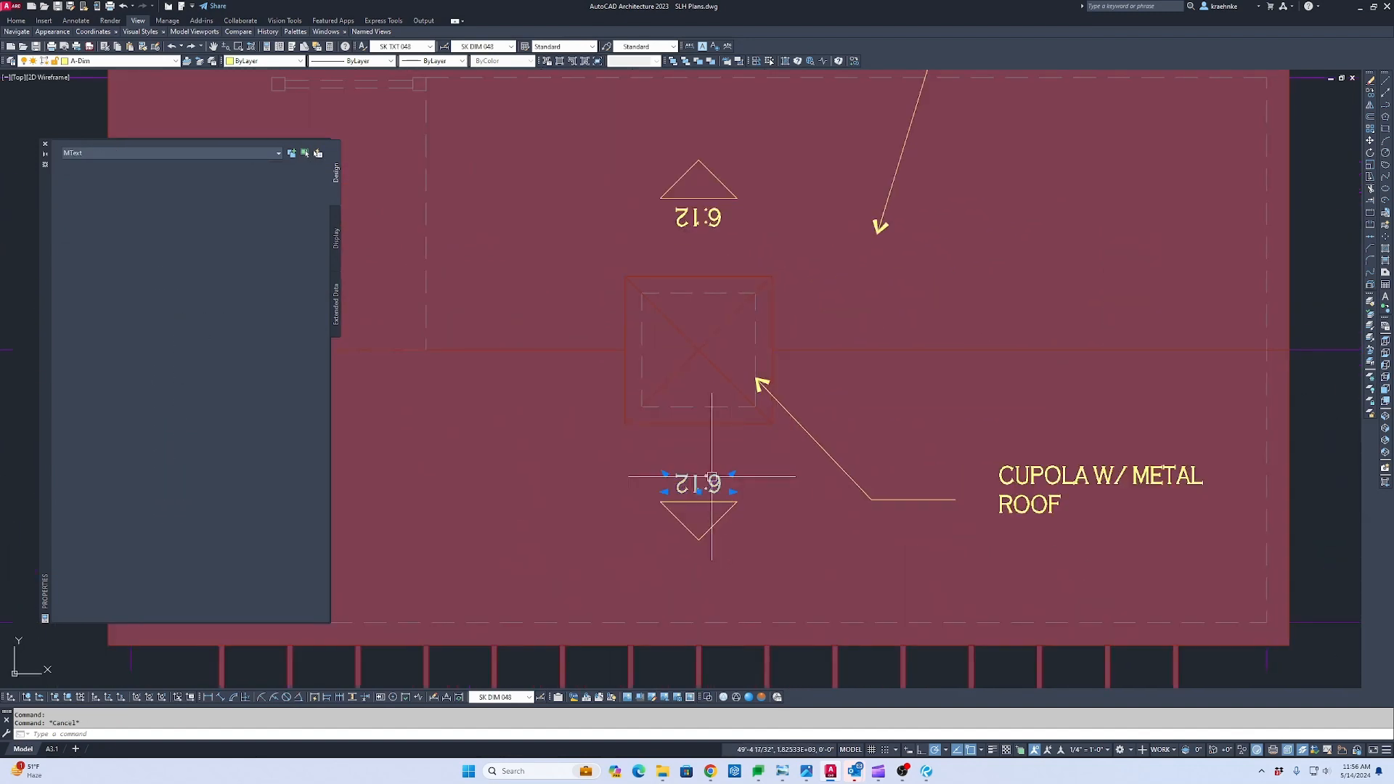
click(708, 483)
click(673, 212)
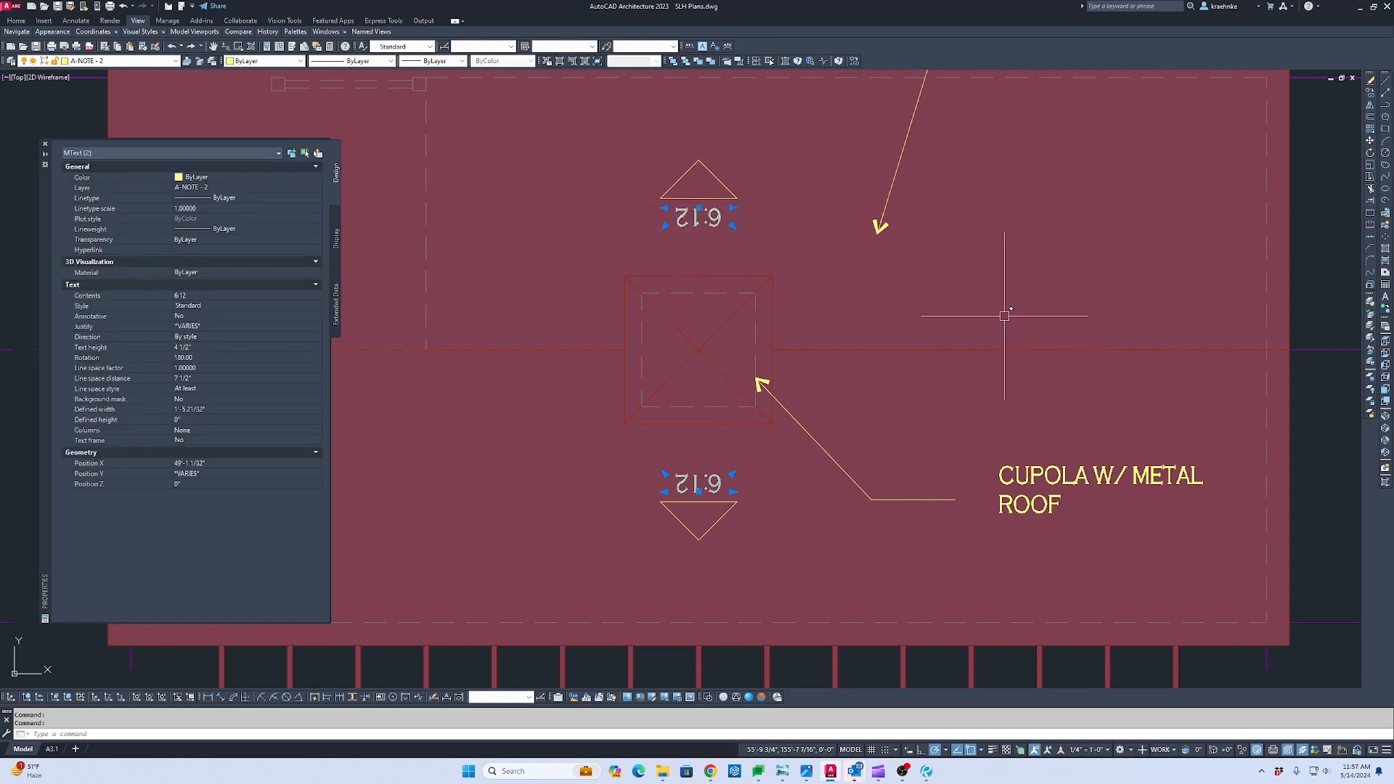
click(184, 359)
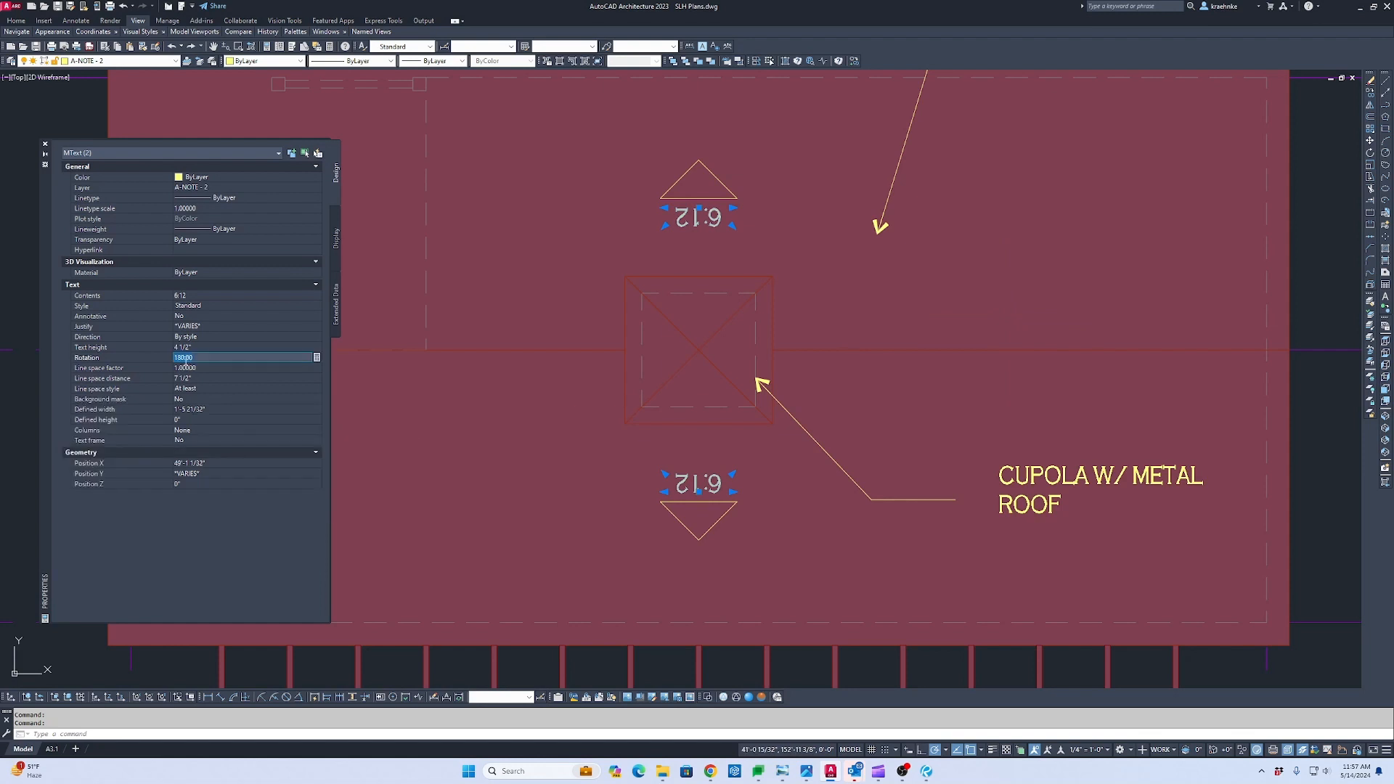
click(186, 368)
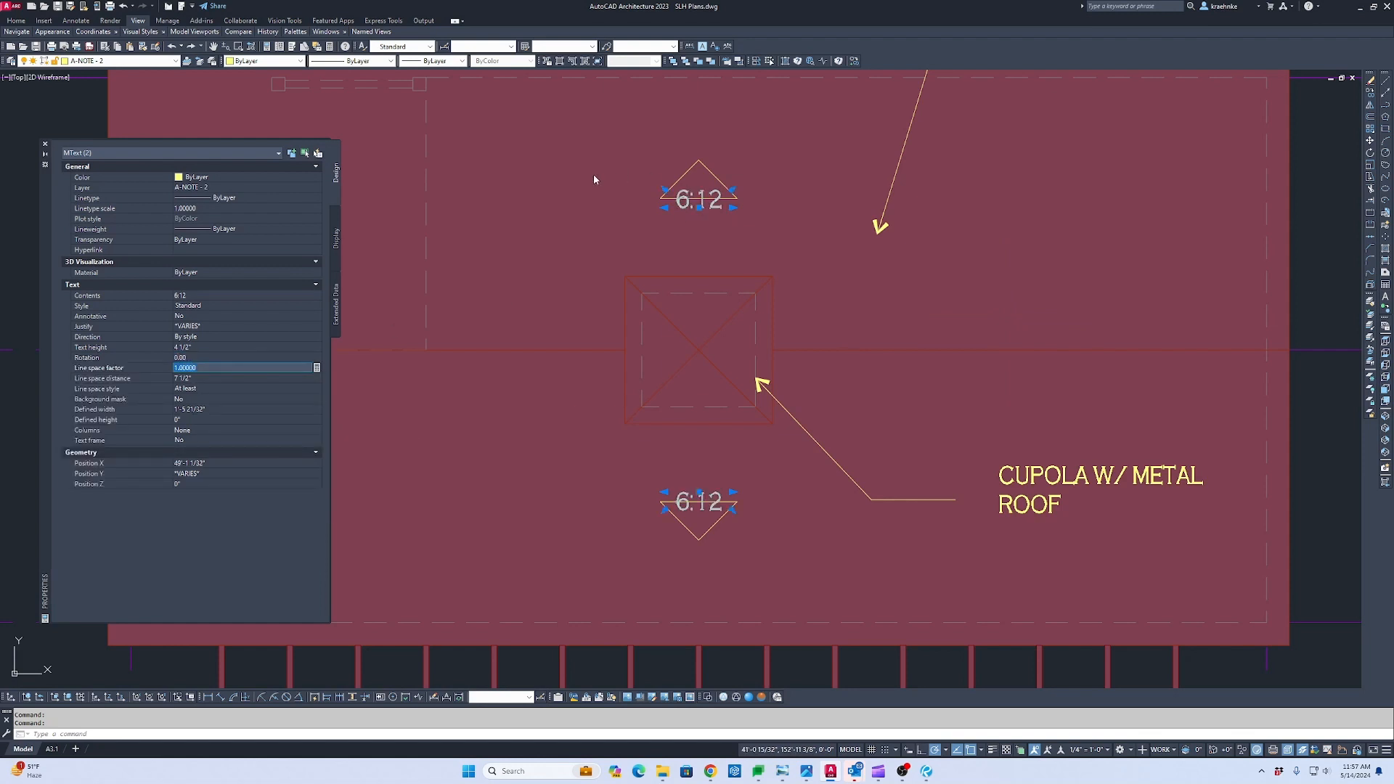
Move the lower 6:12 label above its slope triangle and the upper 6:12 label below its triangle.
scroll(698, 490, up, 4)
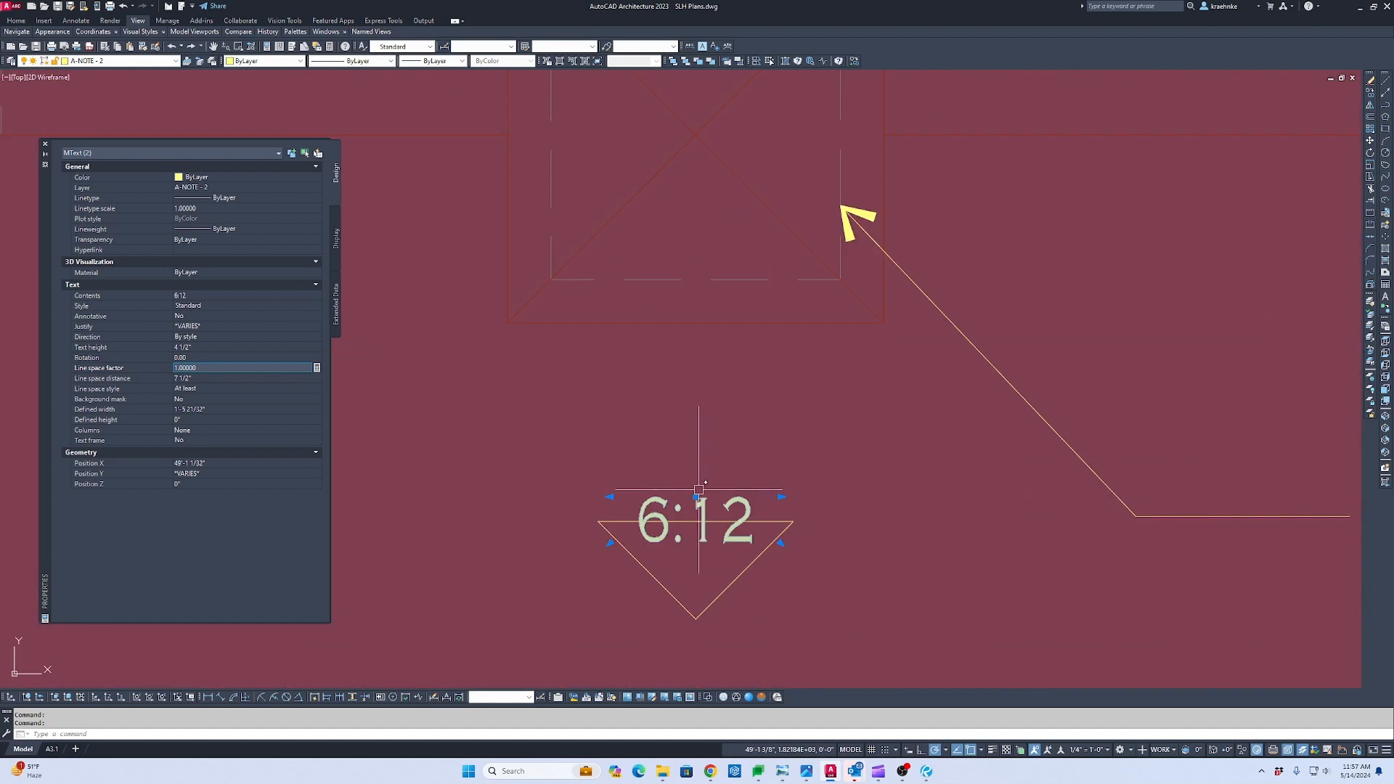
click(695, 498)
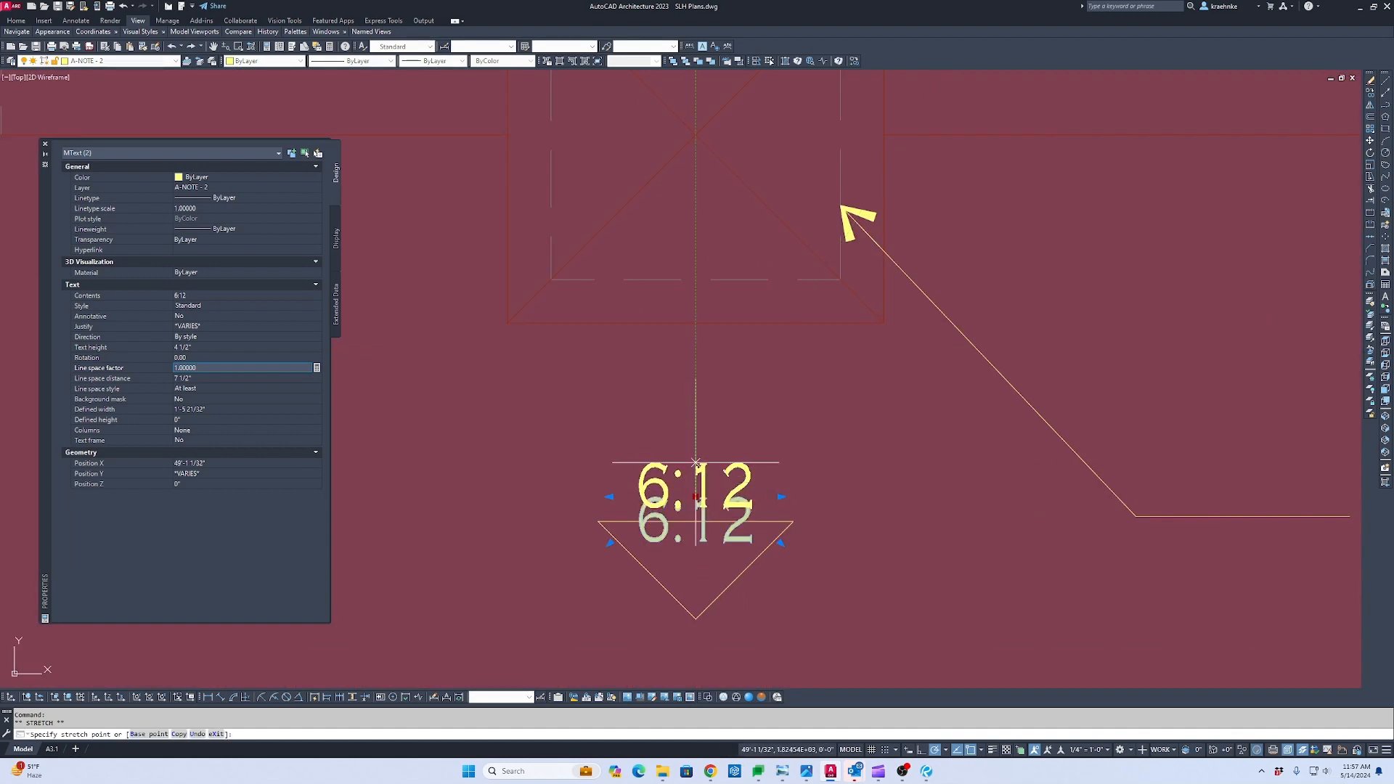
scroll(757, 385, down, 3)
middle_drag(757, 385, 725, 563)
scroll(702, 308, up, 4)
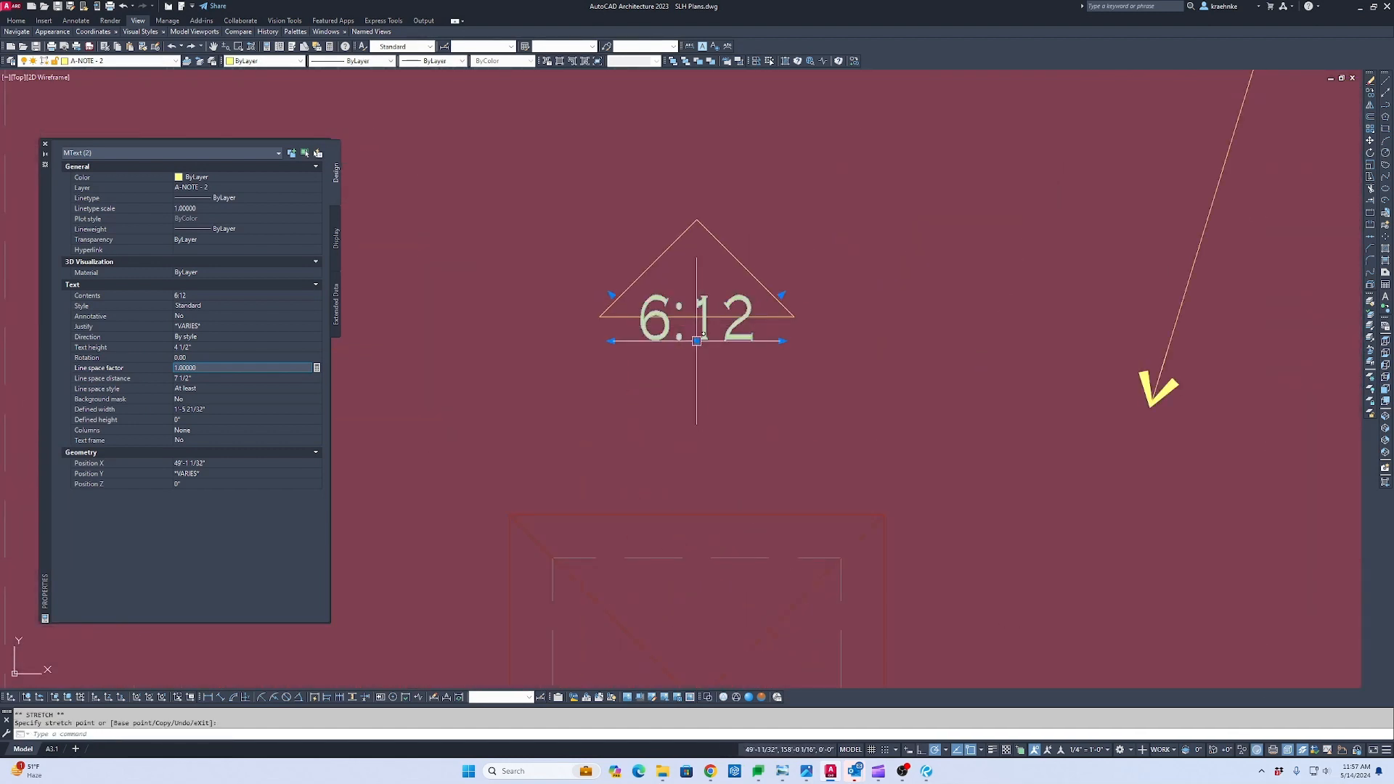
key(Escape)
Examine the orientation of labels, tags and dimensions on the roof, pool house and foundation plans.
scroll(722, 420, down, 5)
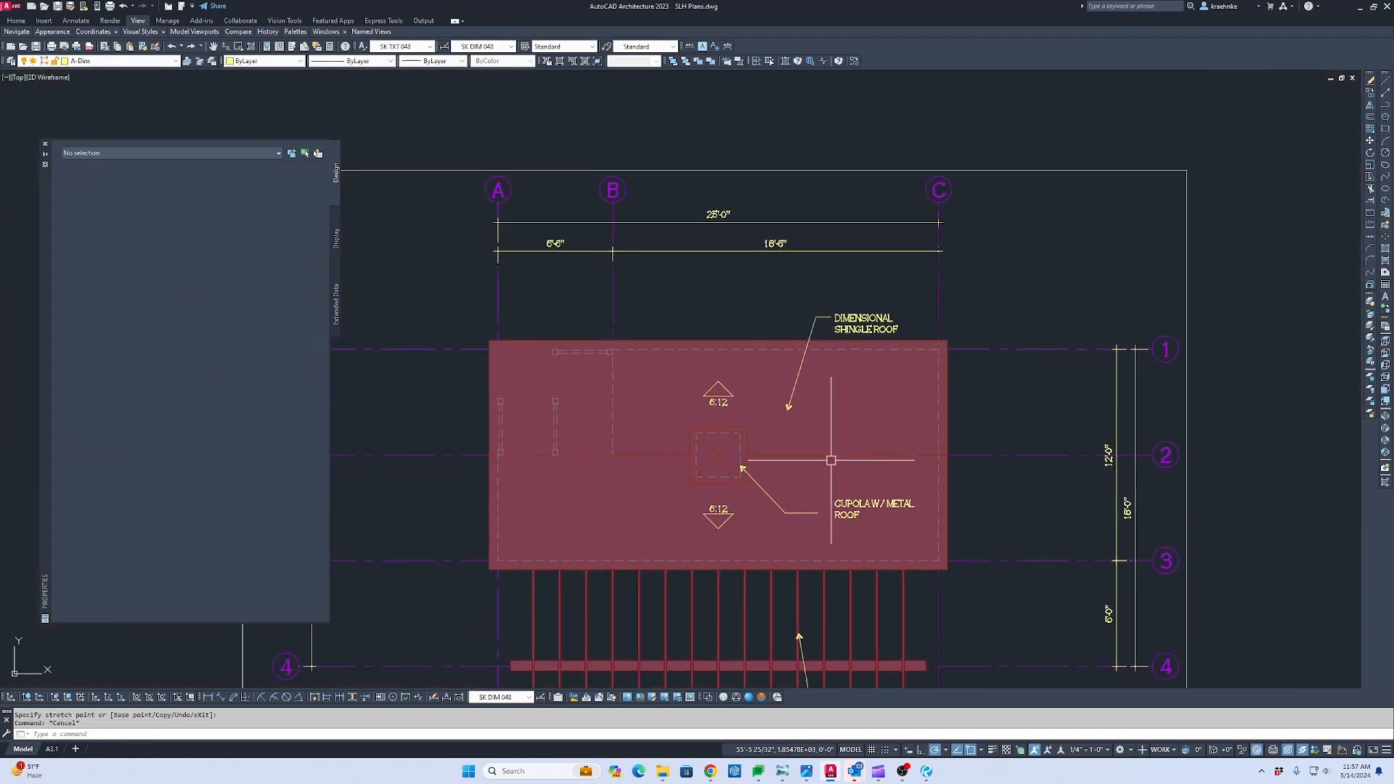
scroll(765, 266, down, 4)
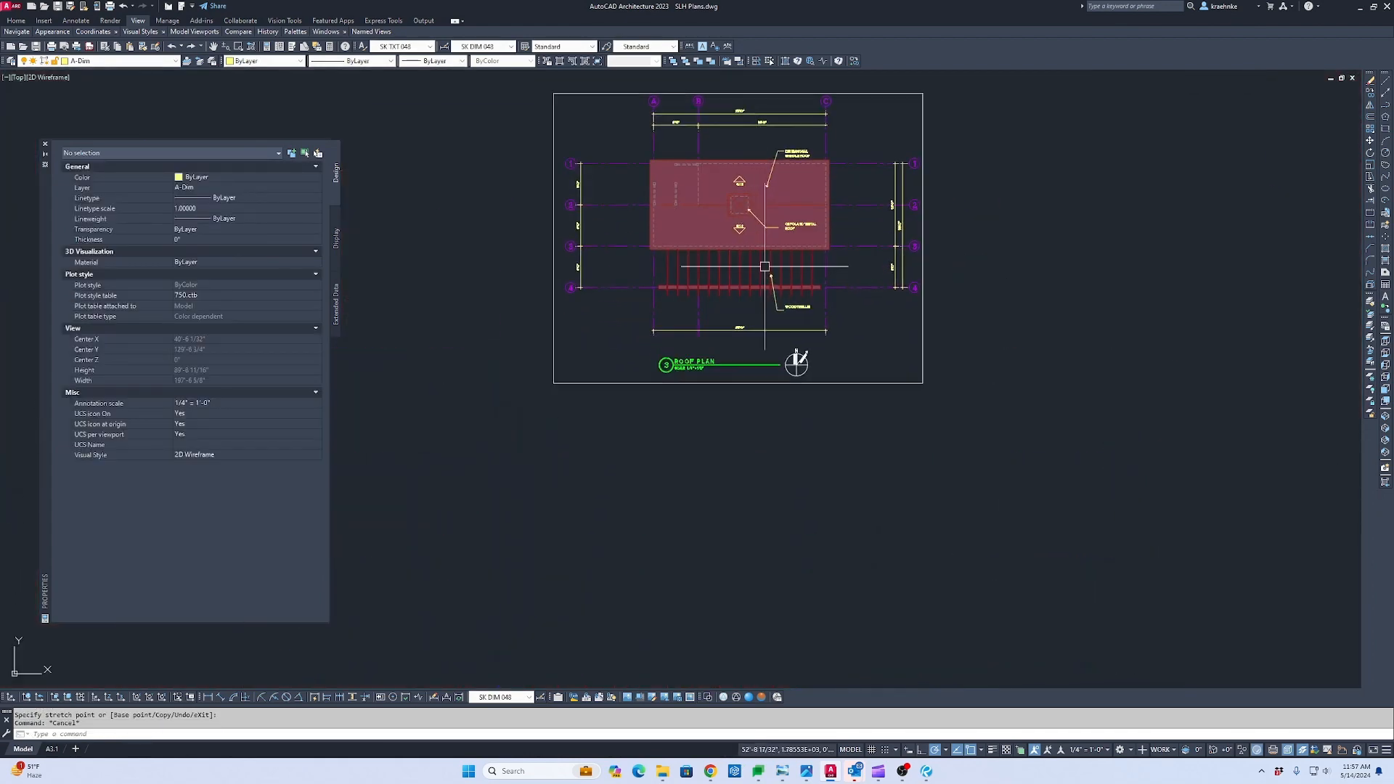
scroll(765, 267, up, 4)
middle_drag(735, 224, 745, 442)
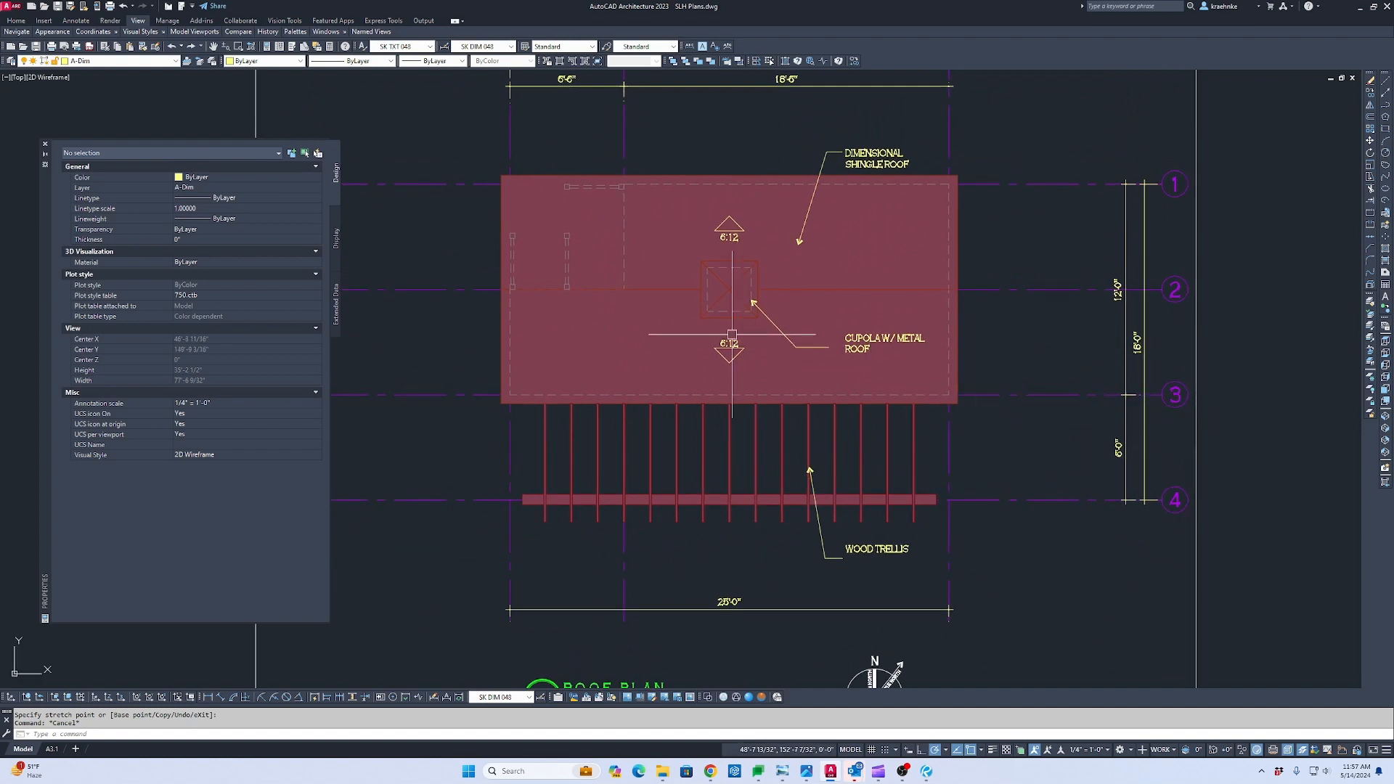
mouse_move(732, 335)
middle_down()
mouse_move(799, 377)
mouse_move(960, 386)
middle_up()
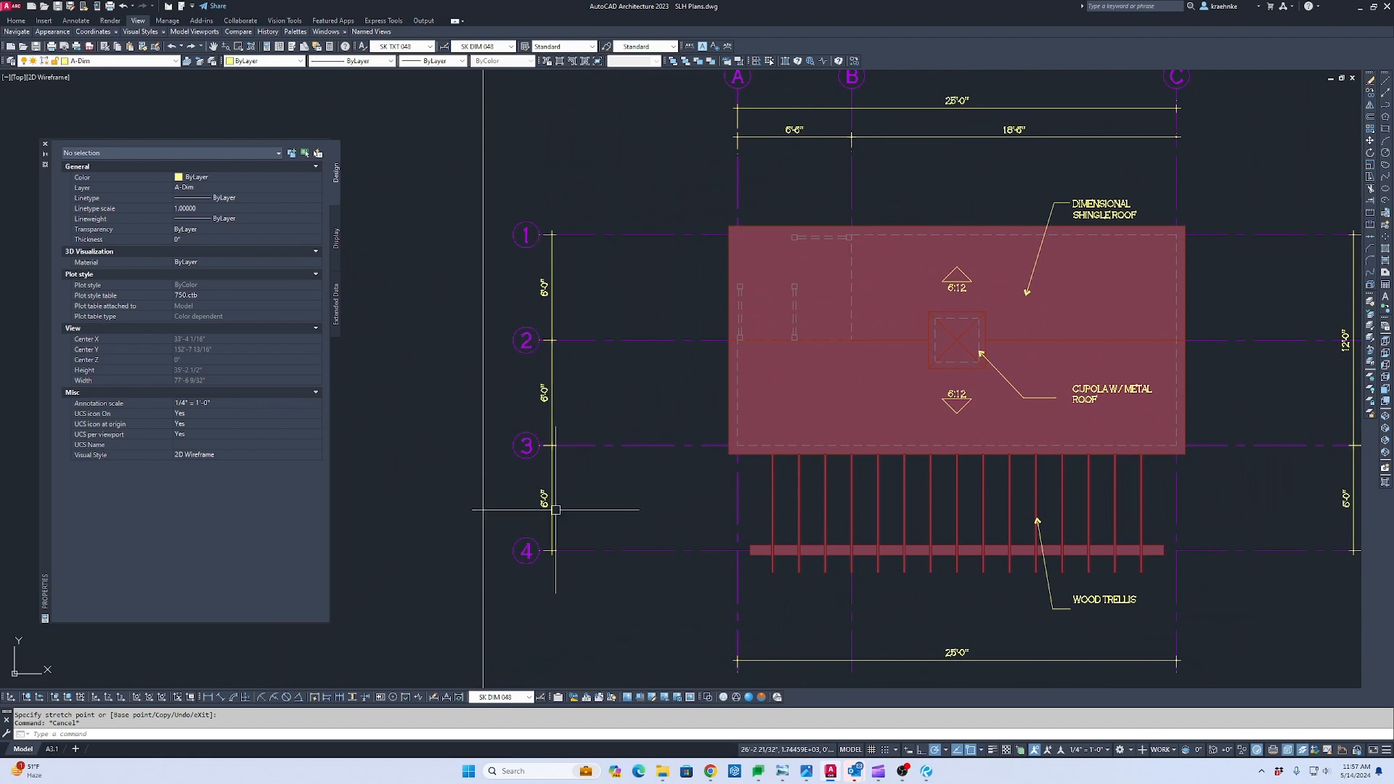
scroll(632, 524, down, 6)
middle_drag(701, 640, 710, 257)
middle_drag(713, 493, 709, 281)
scroll(706, 277, up, 6)
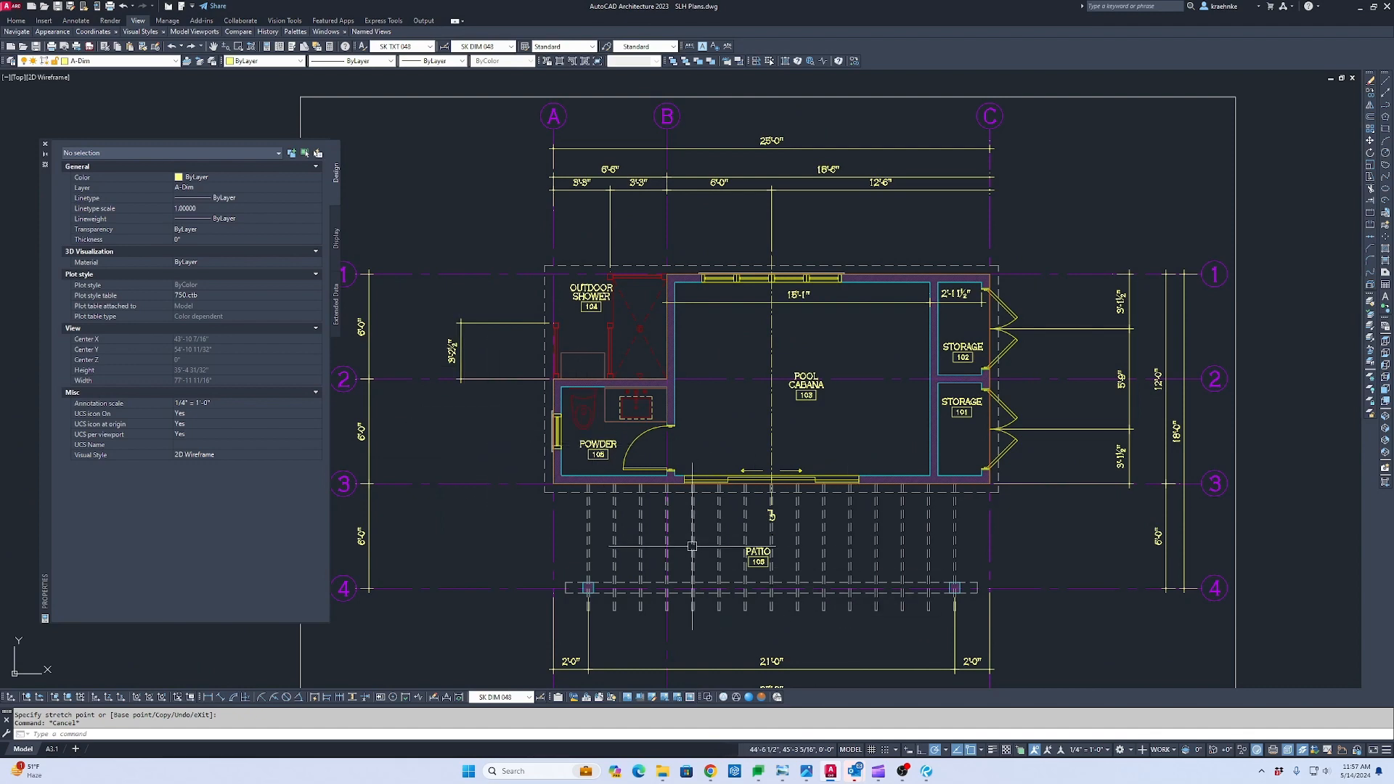
scroll(1016, 548, down, 3)
middle_drag(999, 663, 931, 240)
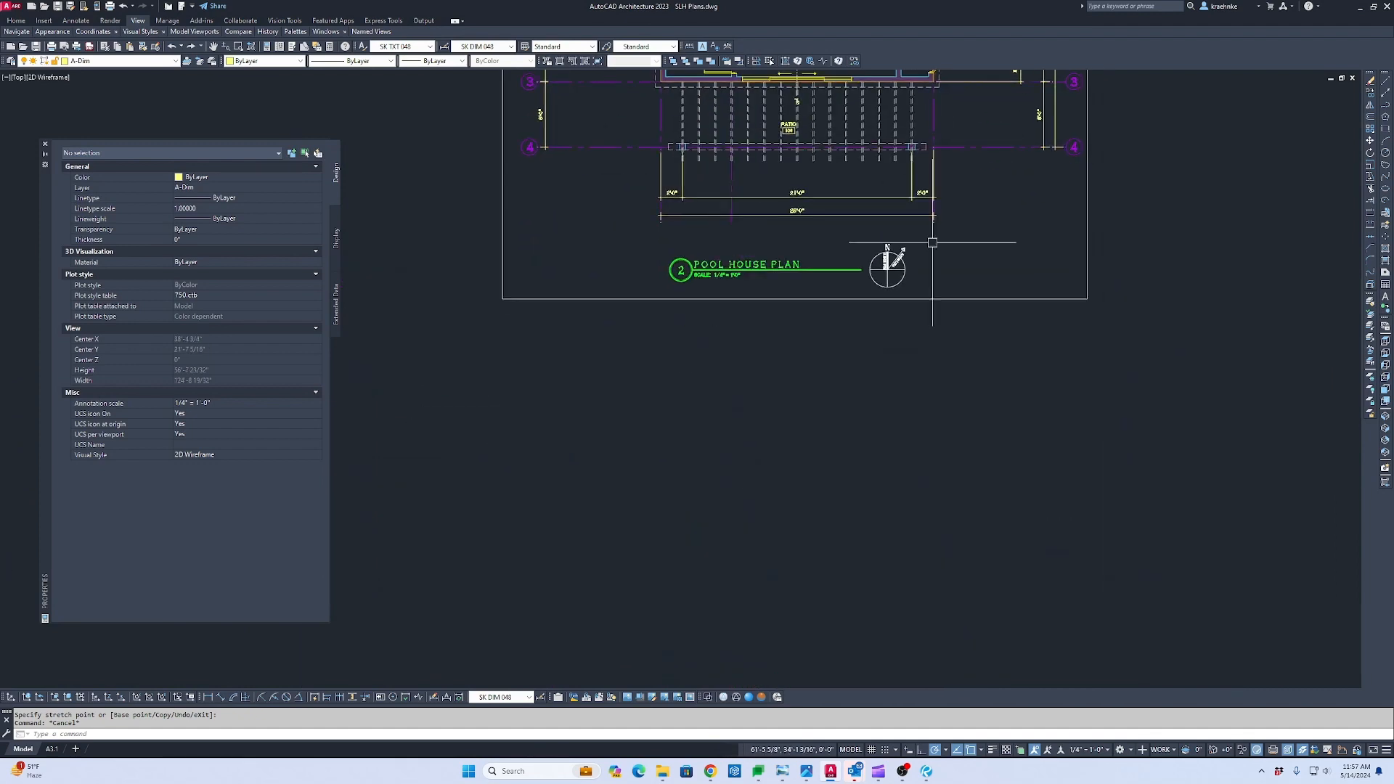
middle_drag(915, 535, 893, 112)
middle_drag(890, 493, 877, 130)
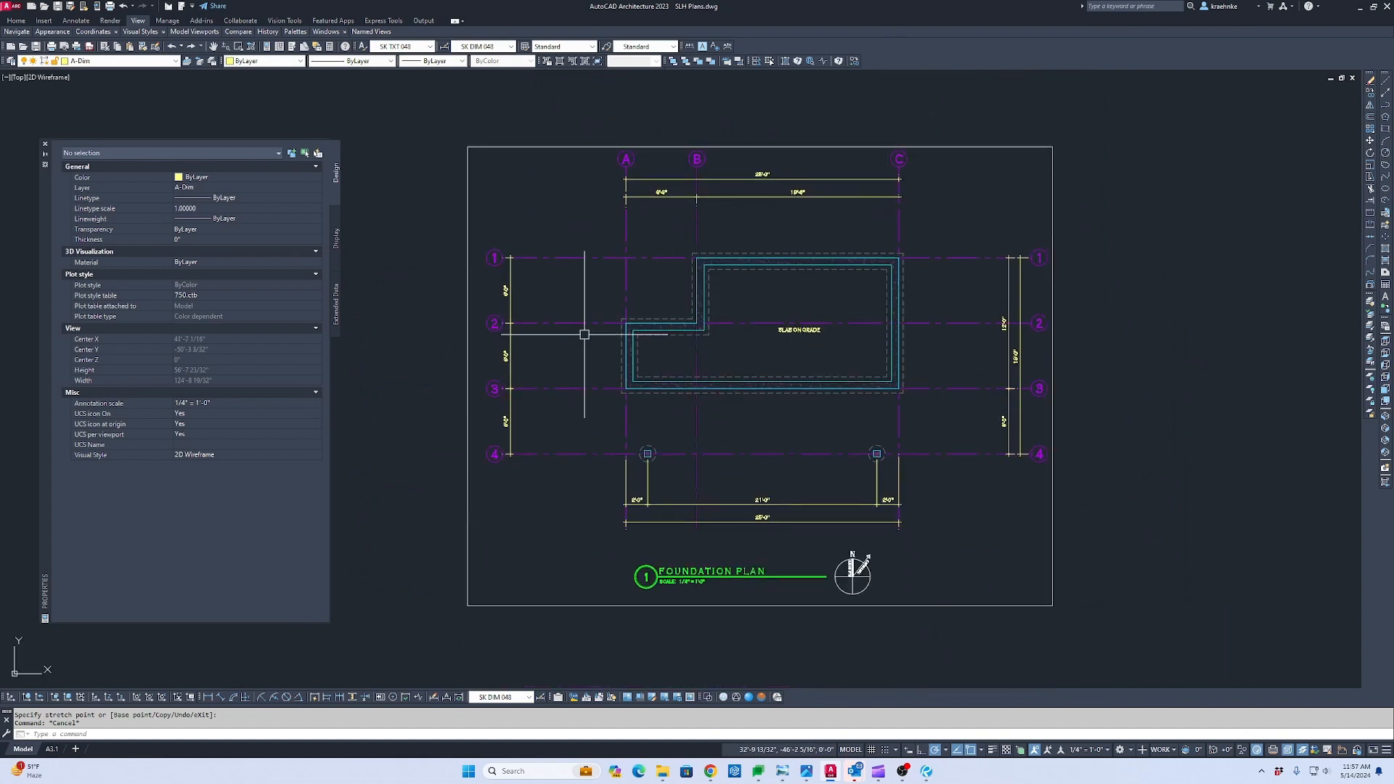
scroll(585, 334, up, 2)
mouse_move(606, 327)
middle_down()
mouse_move(438, 324)
mouse_move(368, 168)
middle_up()
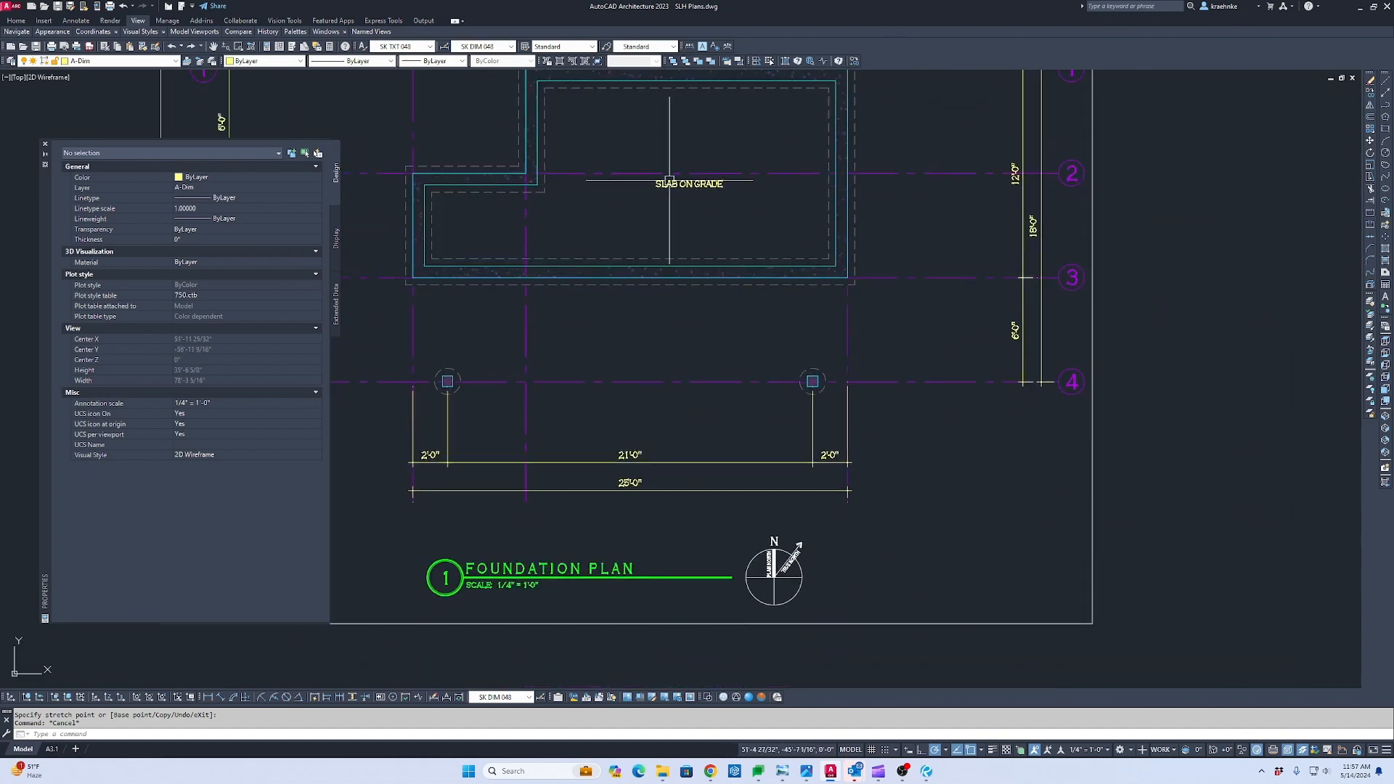
Open the A3.1 sheet layout and start editing its SLH 2436 Sheet title block reference in place.
click(50, 752)
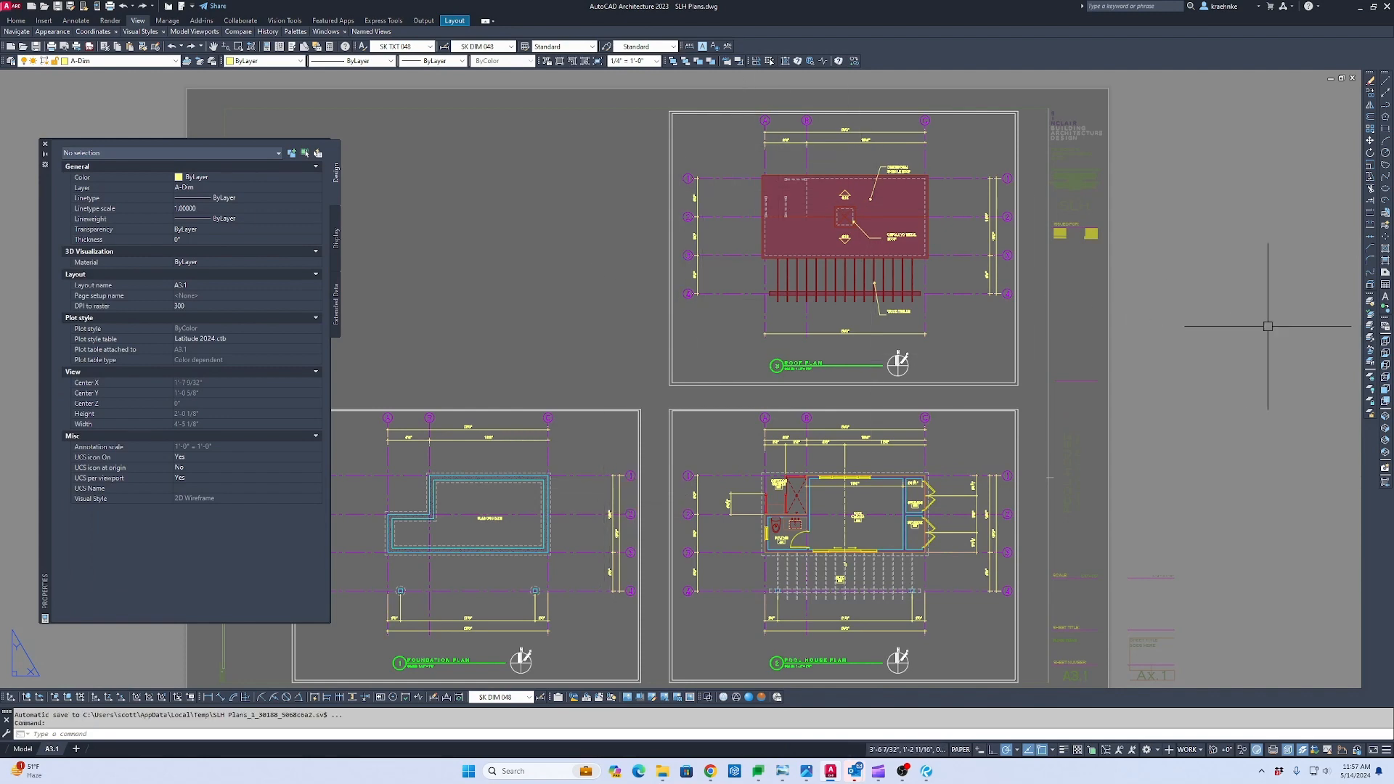
scroll(1155, 268, up, 5)
scroll(896, 254, up, 3)
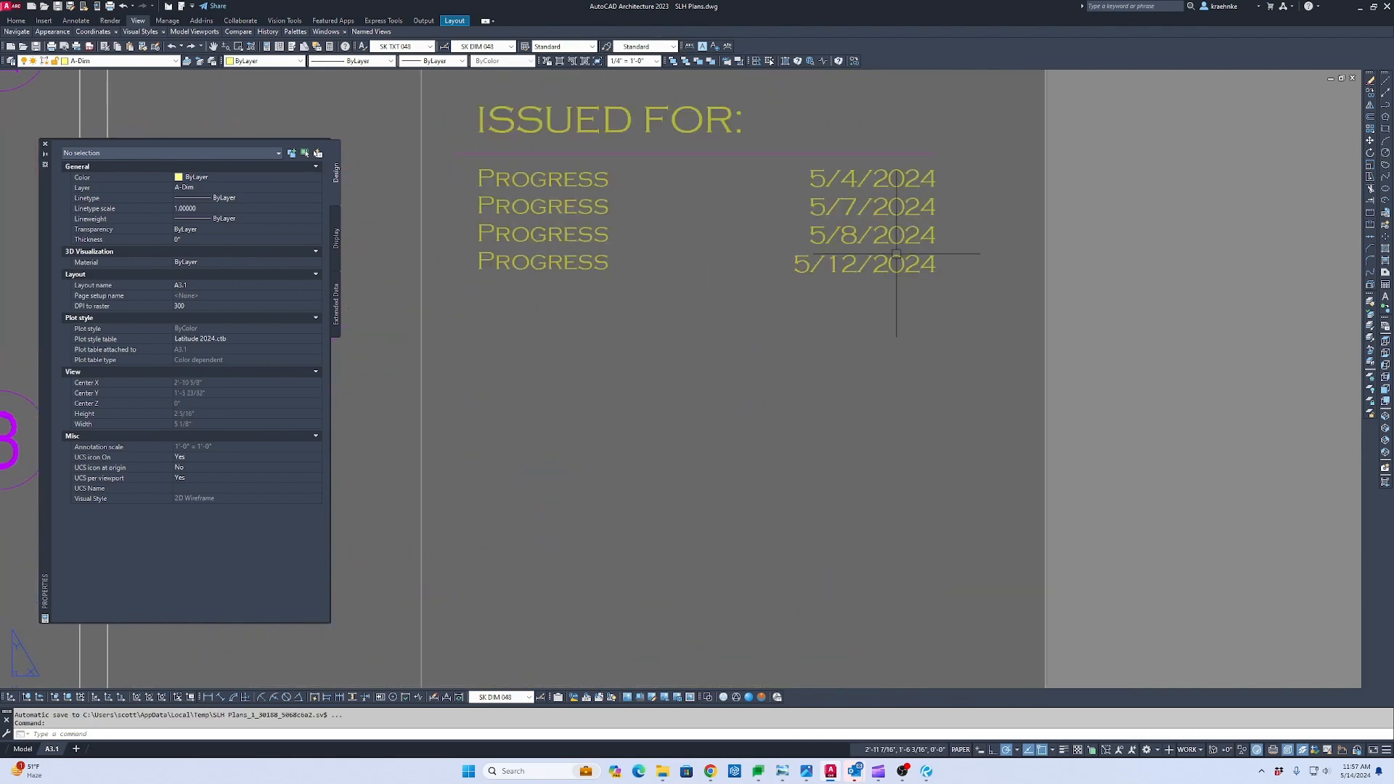
click(910, 265)
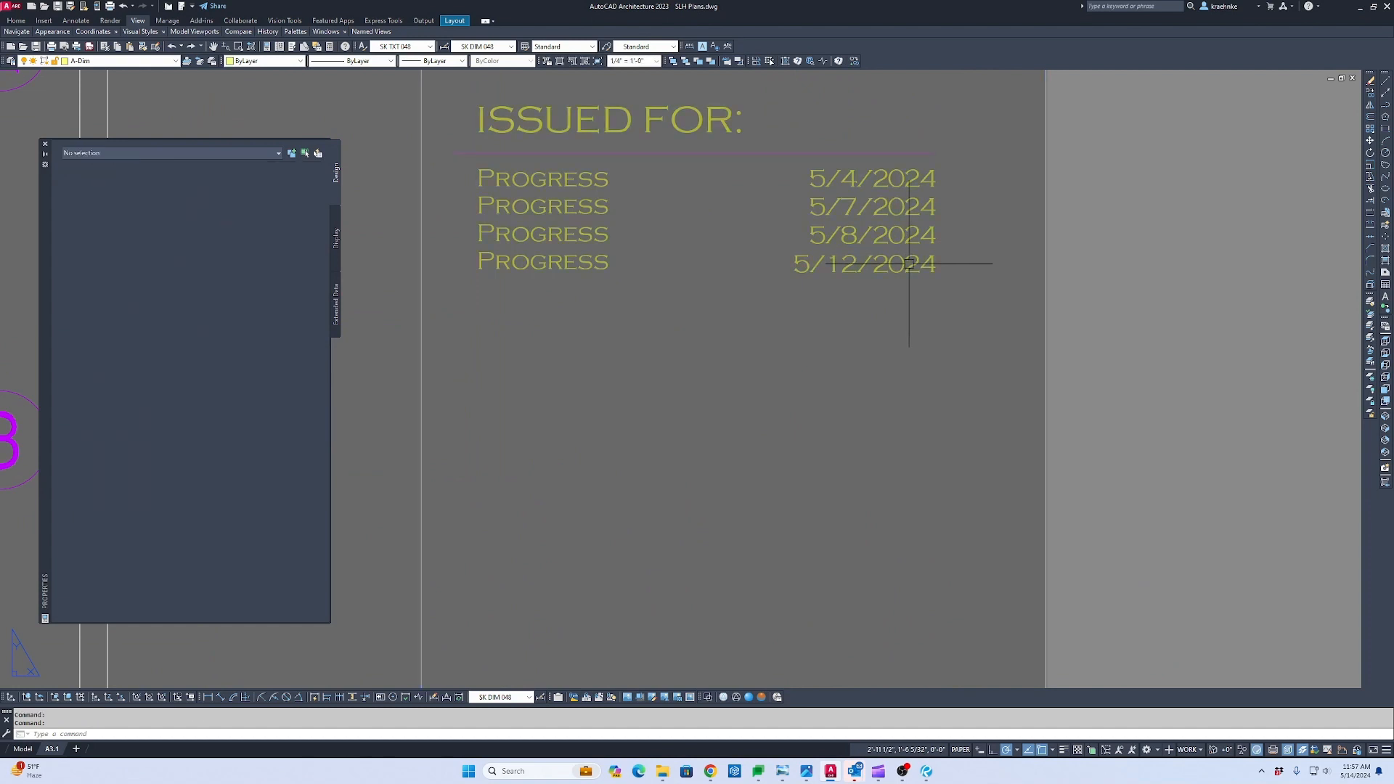
double_click(910, 267)
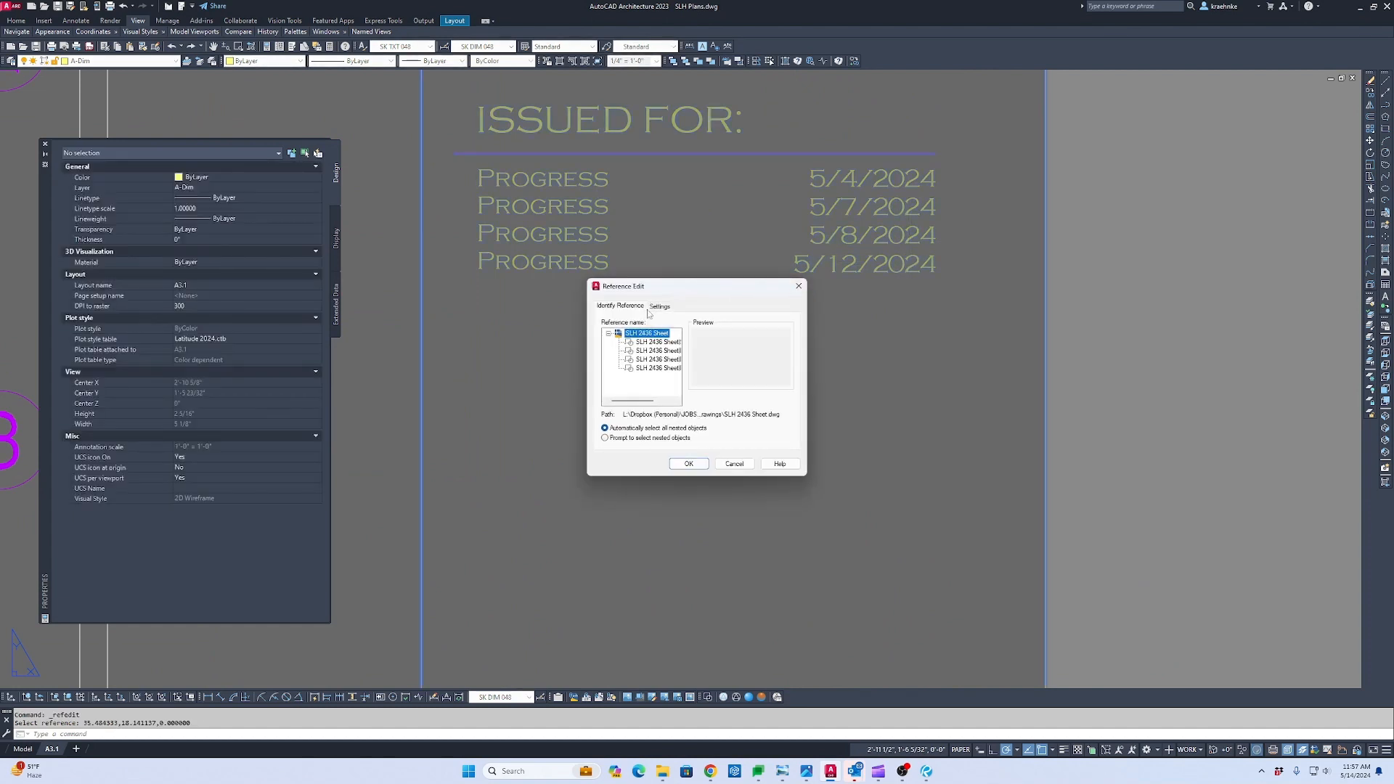
click(687, 466)
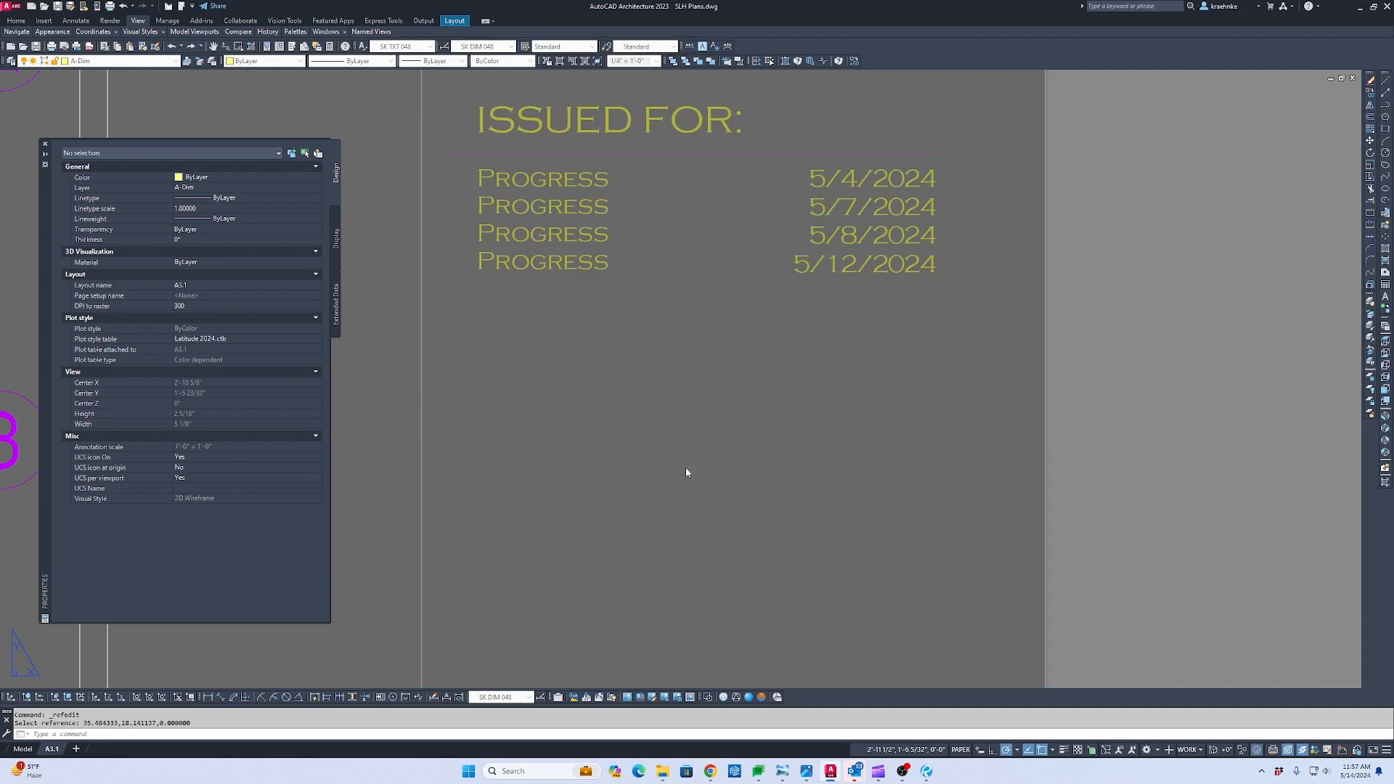
Add a fifth line reading Progress to the descriptions under ISSUED FOR in the title block.
click(563, 262)
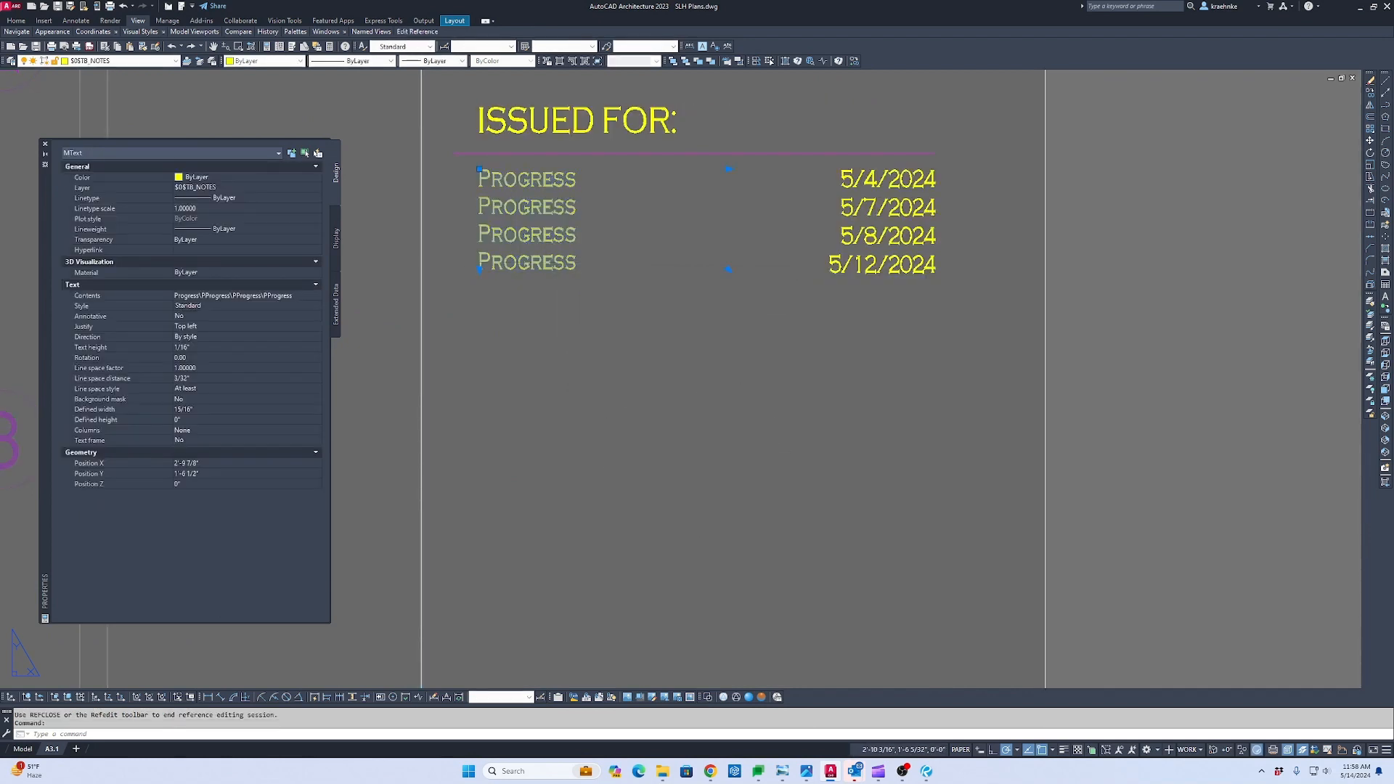
double_click(565, 261)
key(Return)
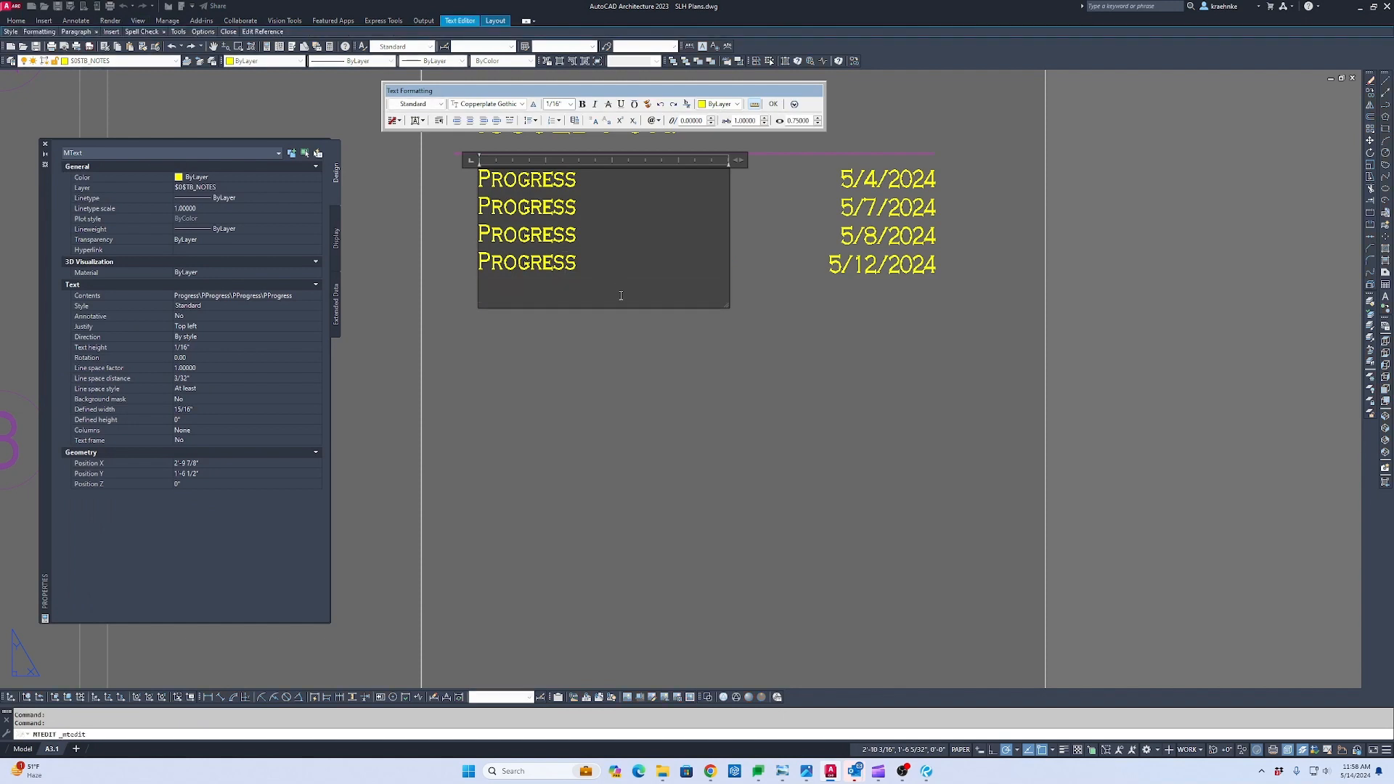
key(Caps_Lock)
text(P)
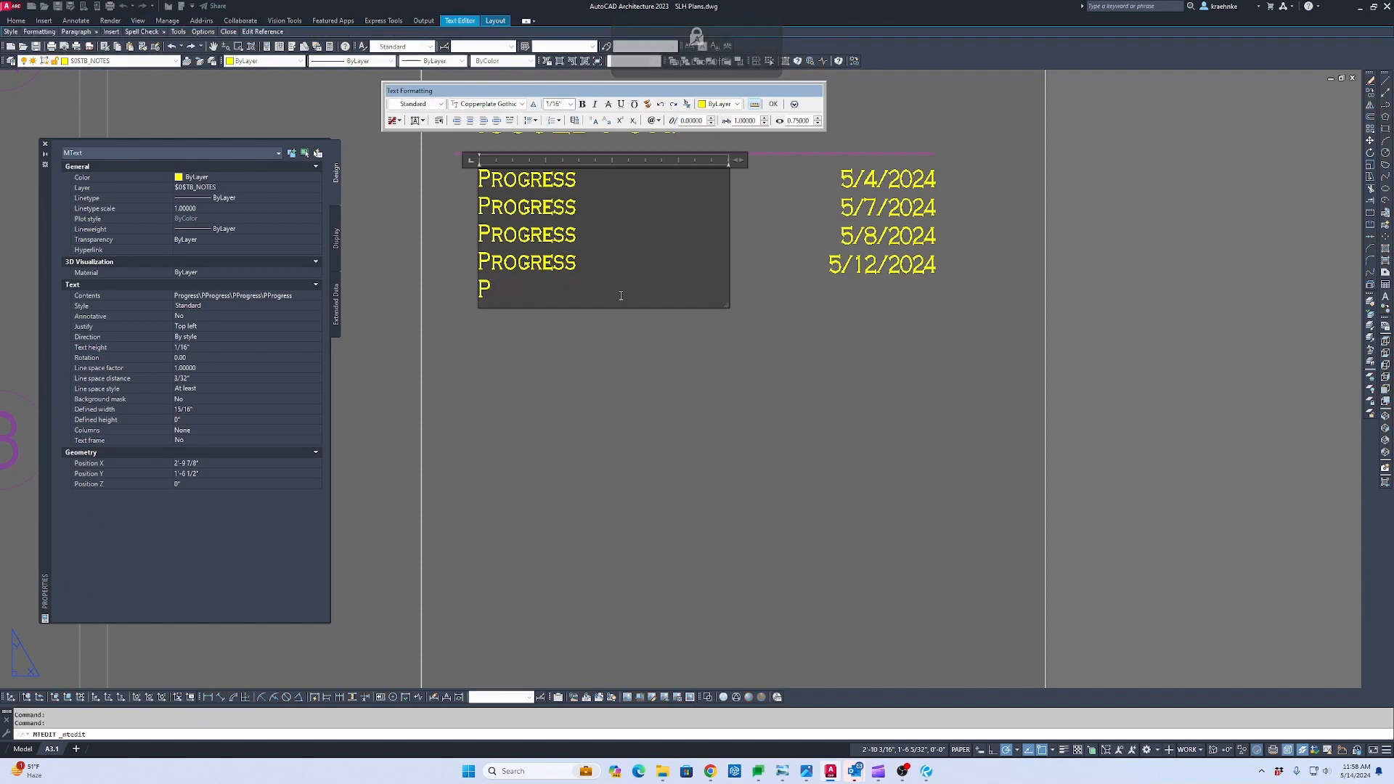
text(rogress)
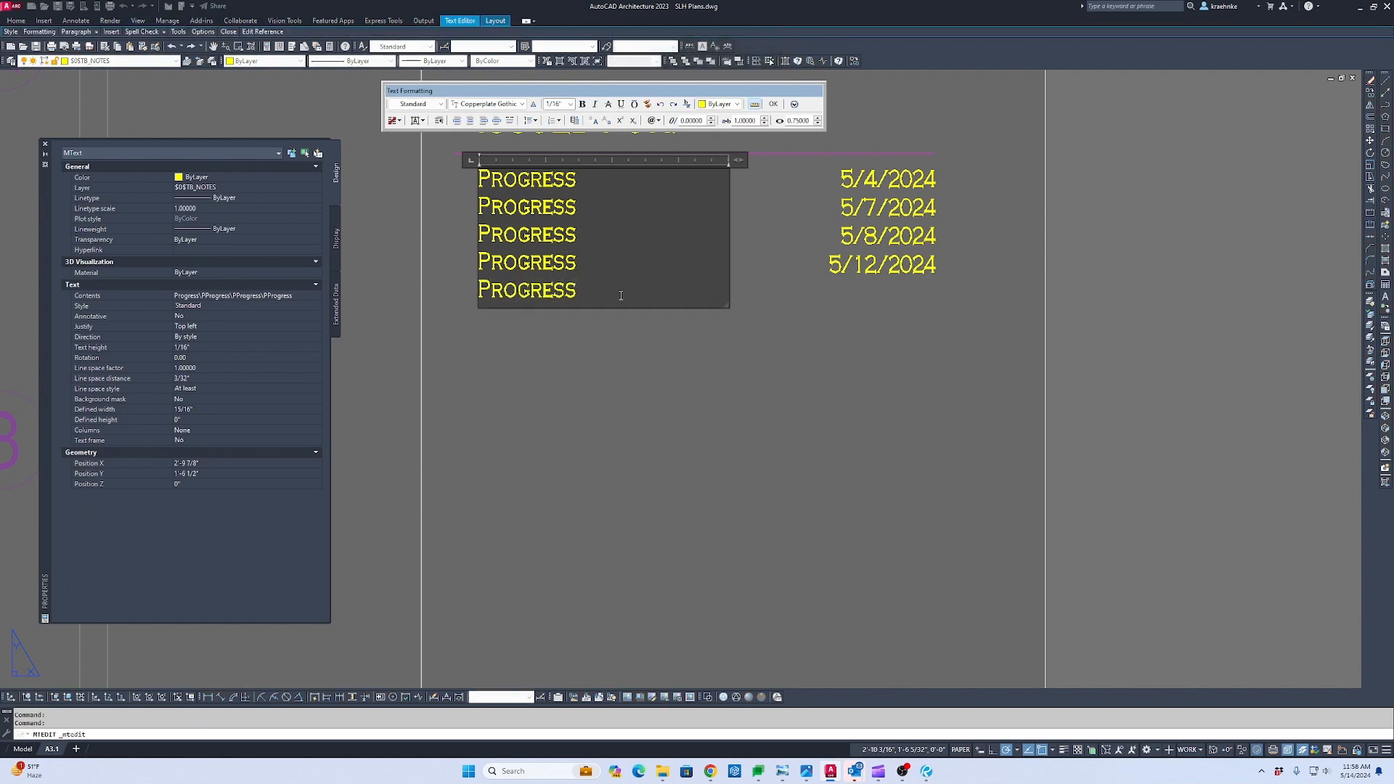
key(ctrl+Return)
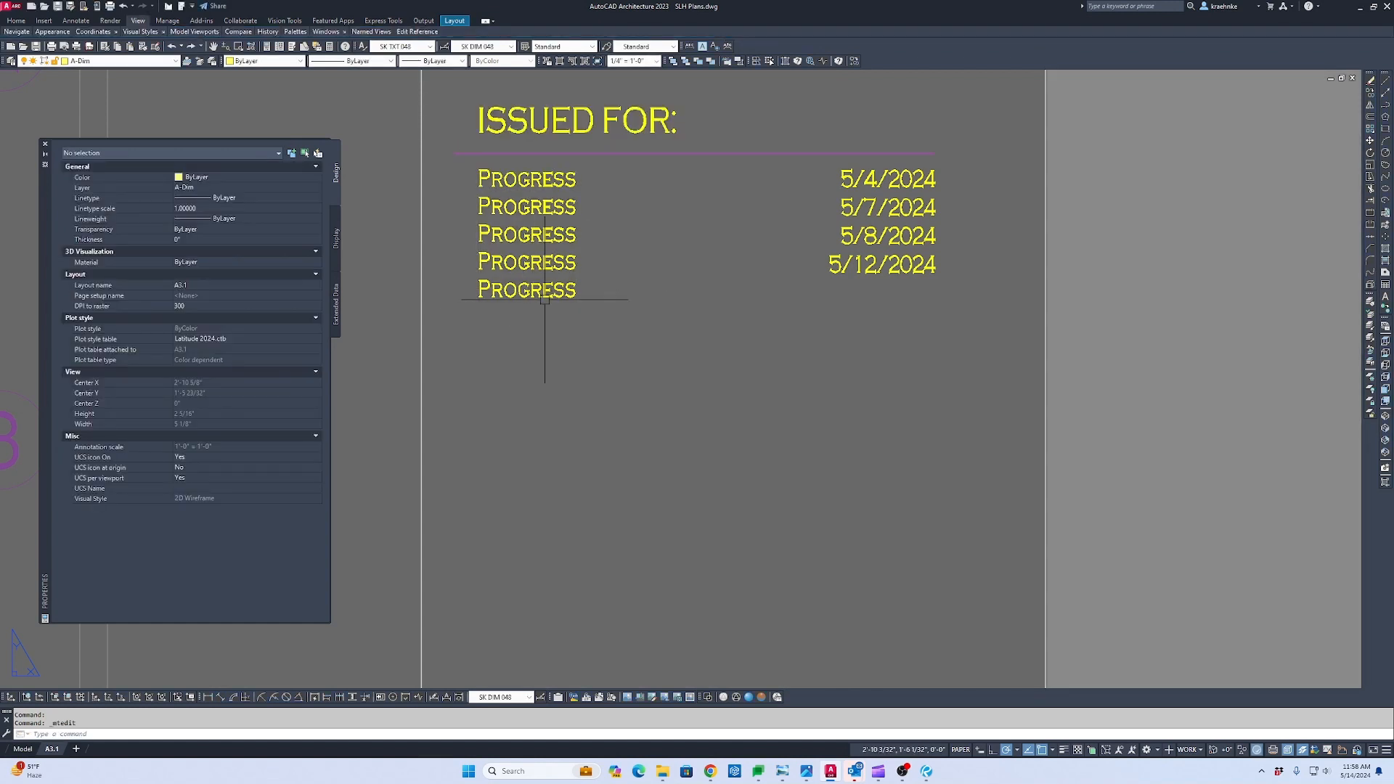
Add a fifth line reading 5/14/2024 to the dates under ISSUED FOR in the title block.
click(909, 260)
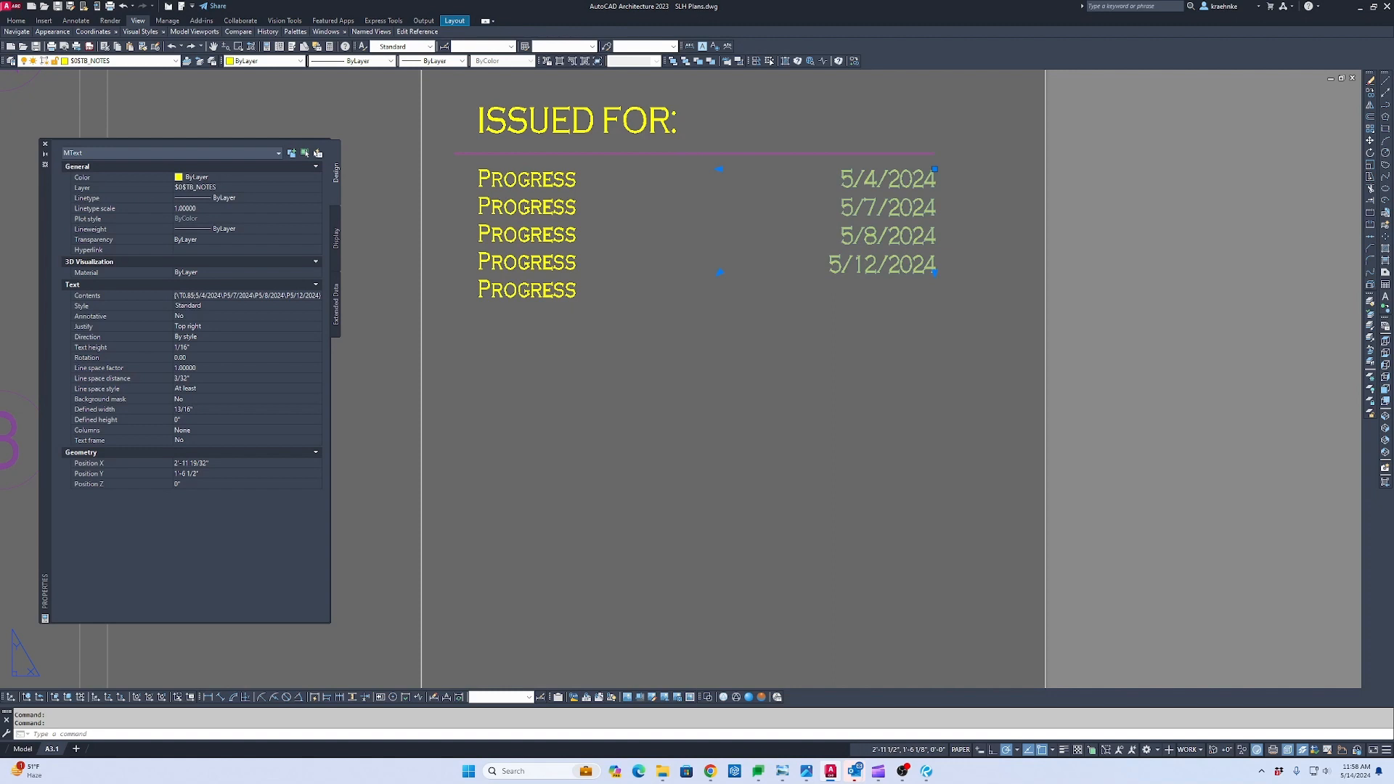
double_click(907, 263)
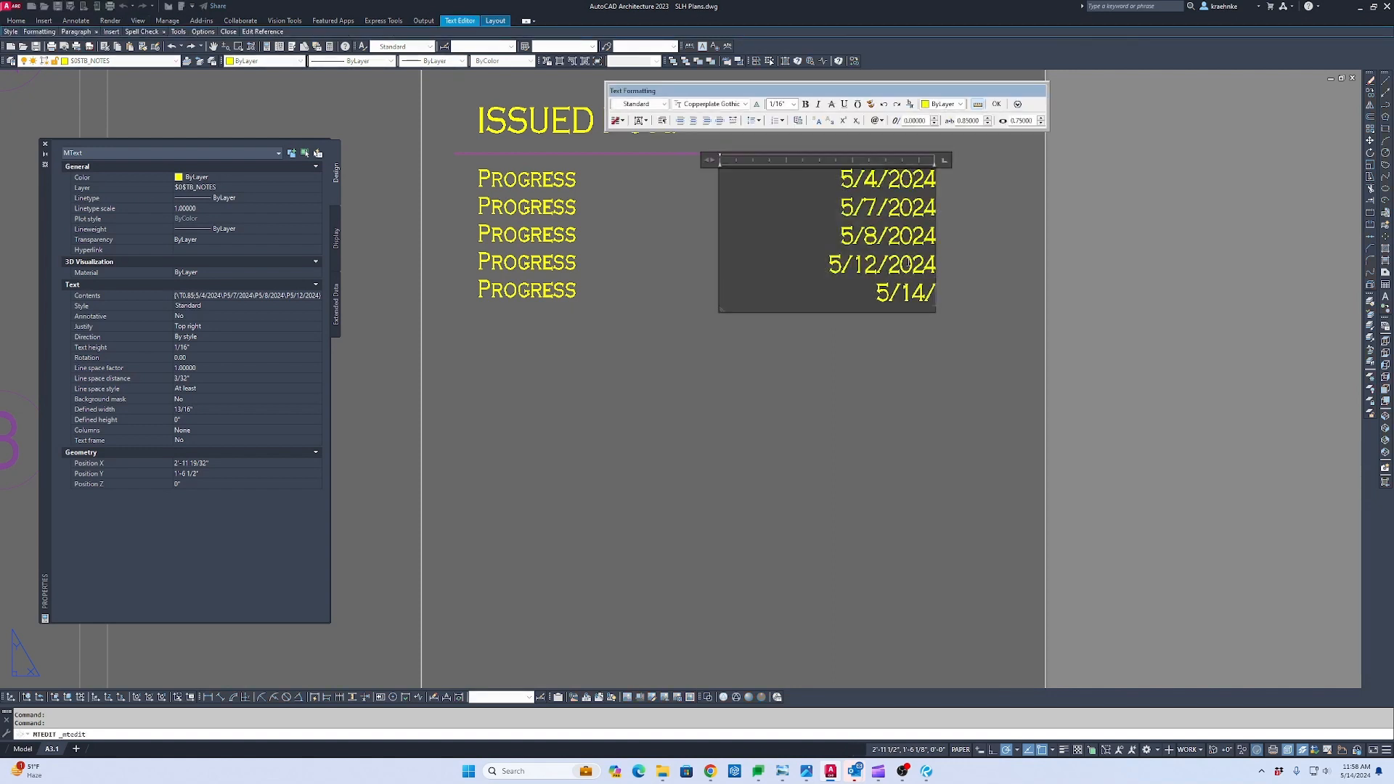
key(ctrl+Return)
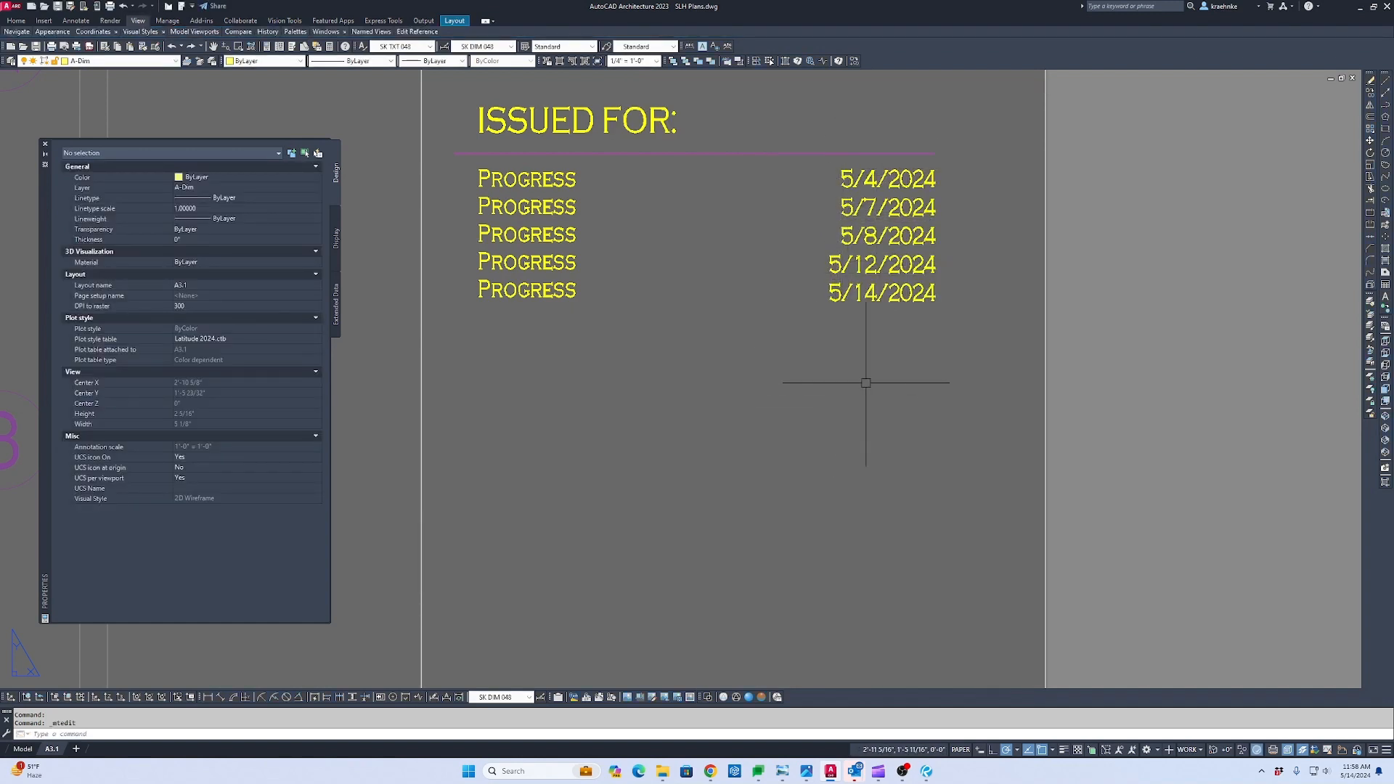
Save the in-place edits back to the SLH 2436 Sheet title block reference.
scroll(1086, 338, down, 5)
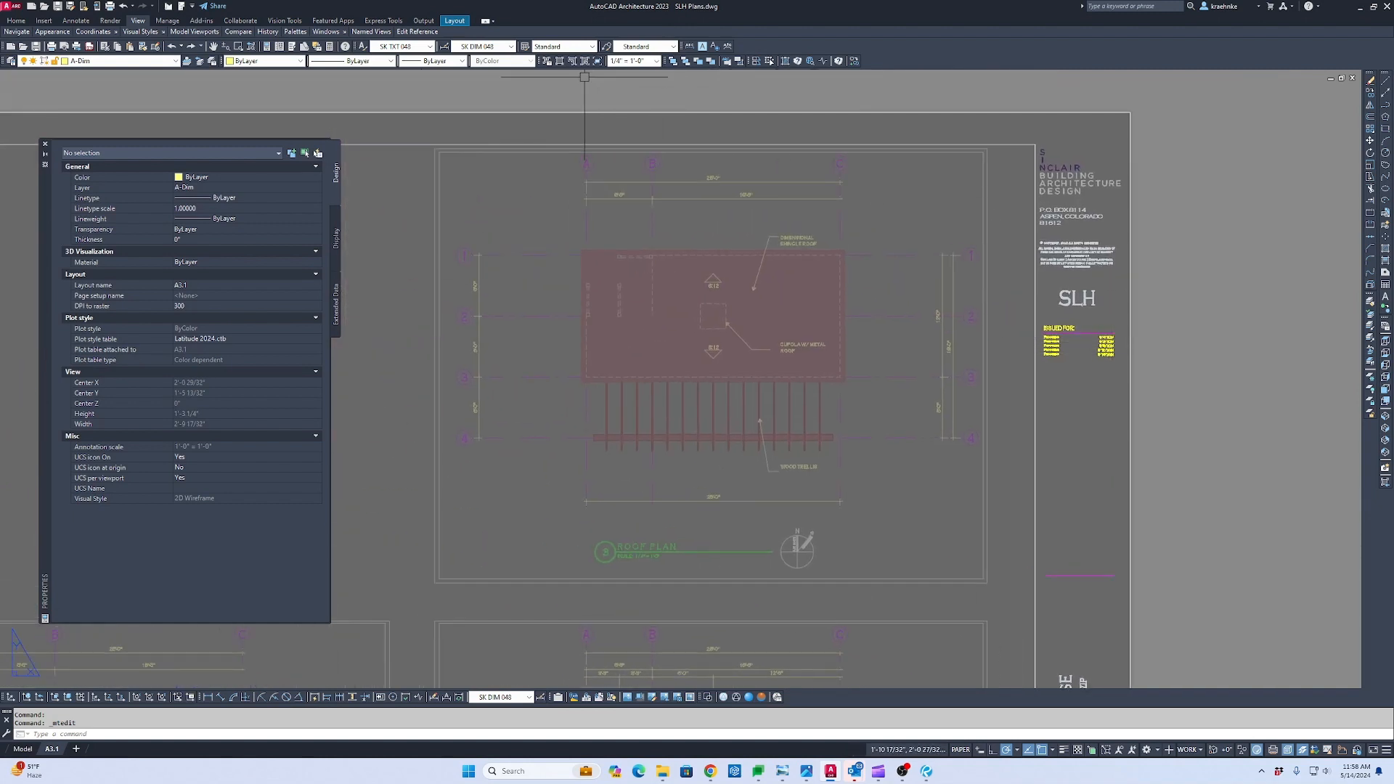
click(409, 55)
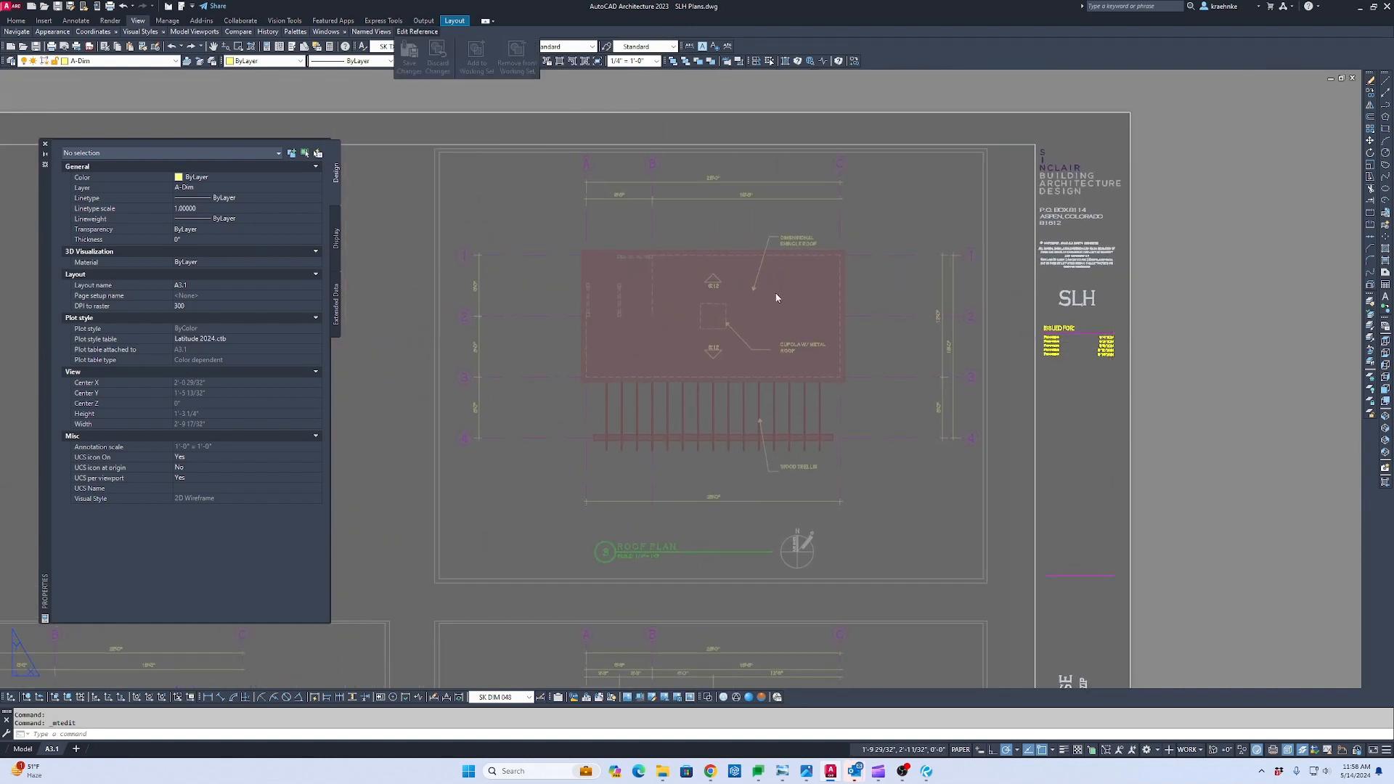
click(706, 410)
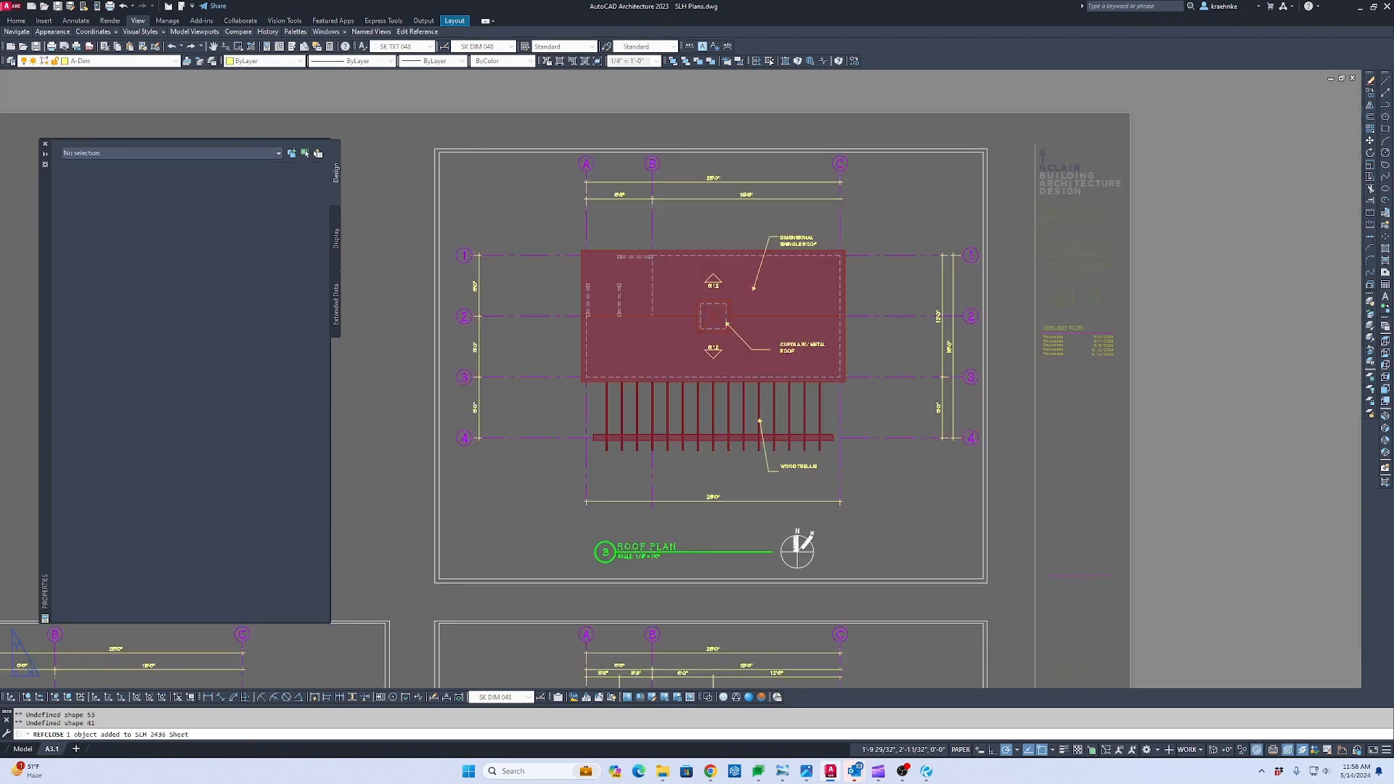
scroll(814, 247, down, 5)
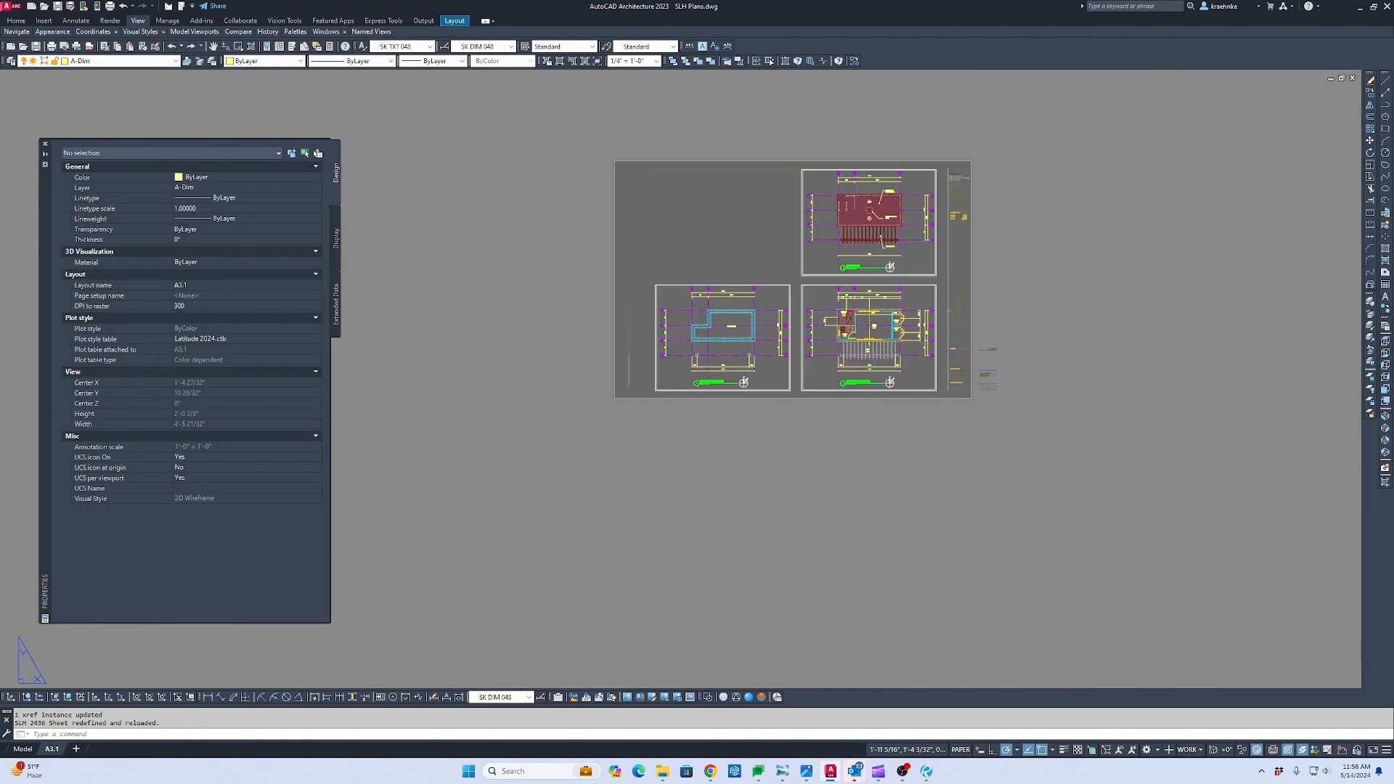
scroll(814, 247, up, 3)
key(Escape)
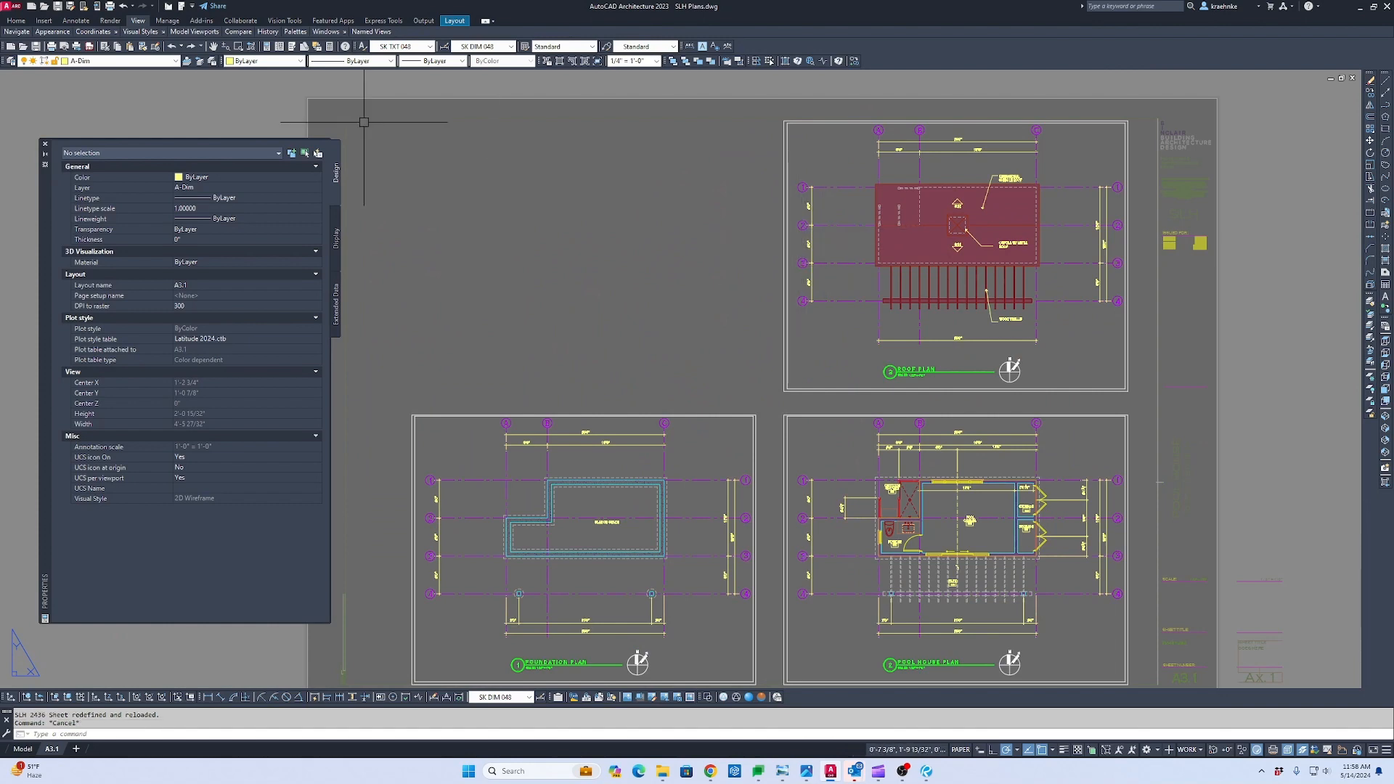
Save the SLH Plans drawing.
click(47, 8)
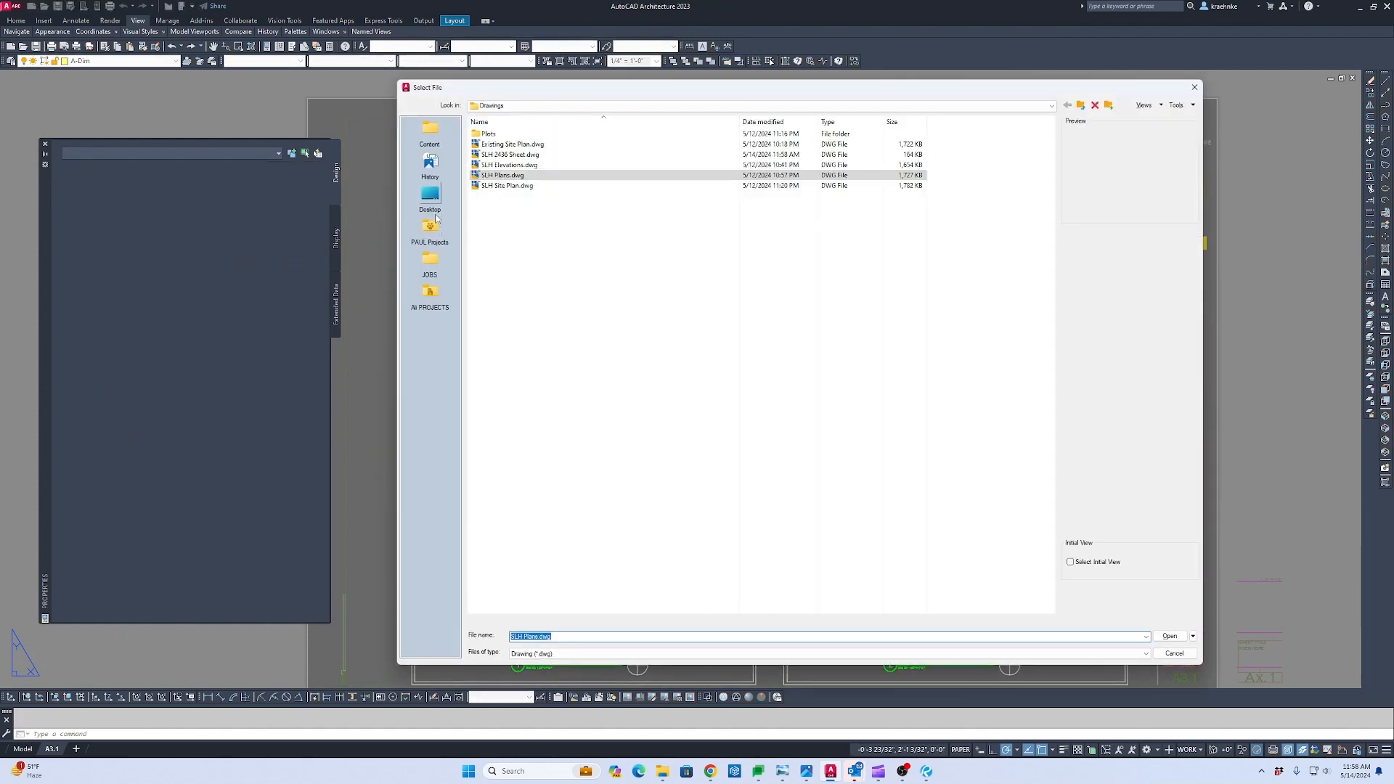
key(Escape)
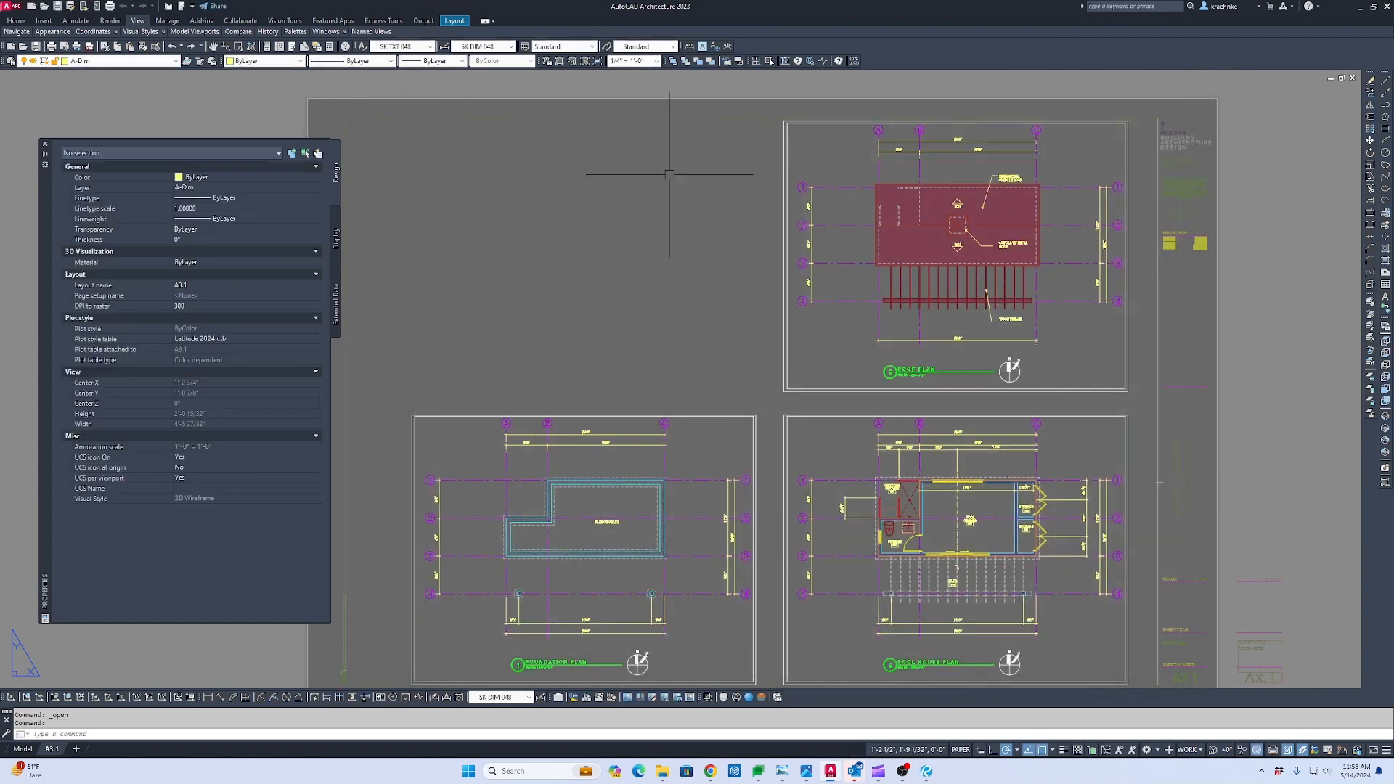
key(ctrl+s)
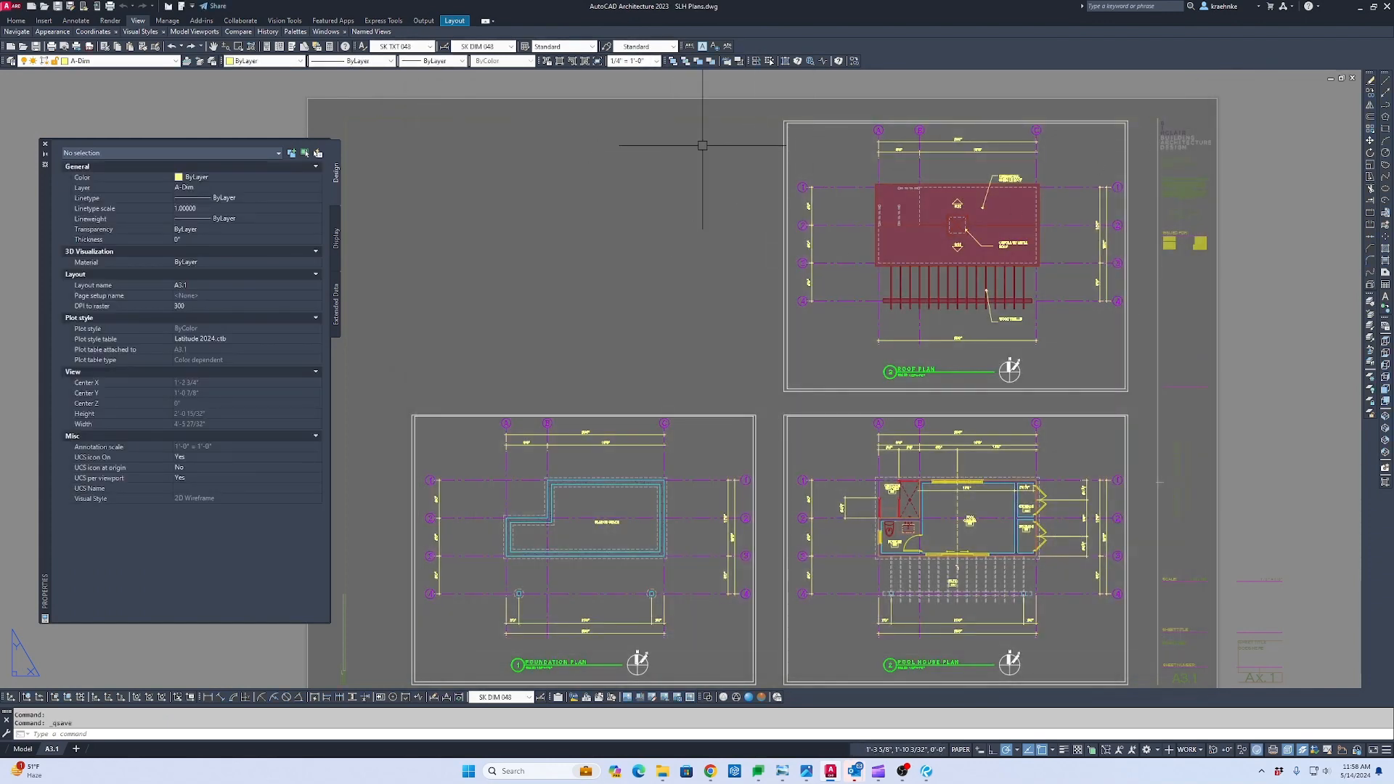
Open the SLH Elevations.dwg drawing and switch it to model space.
click(43, 10)
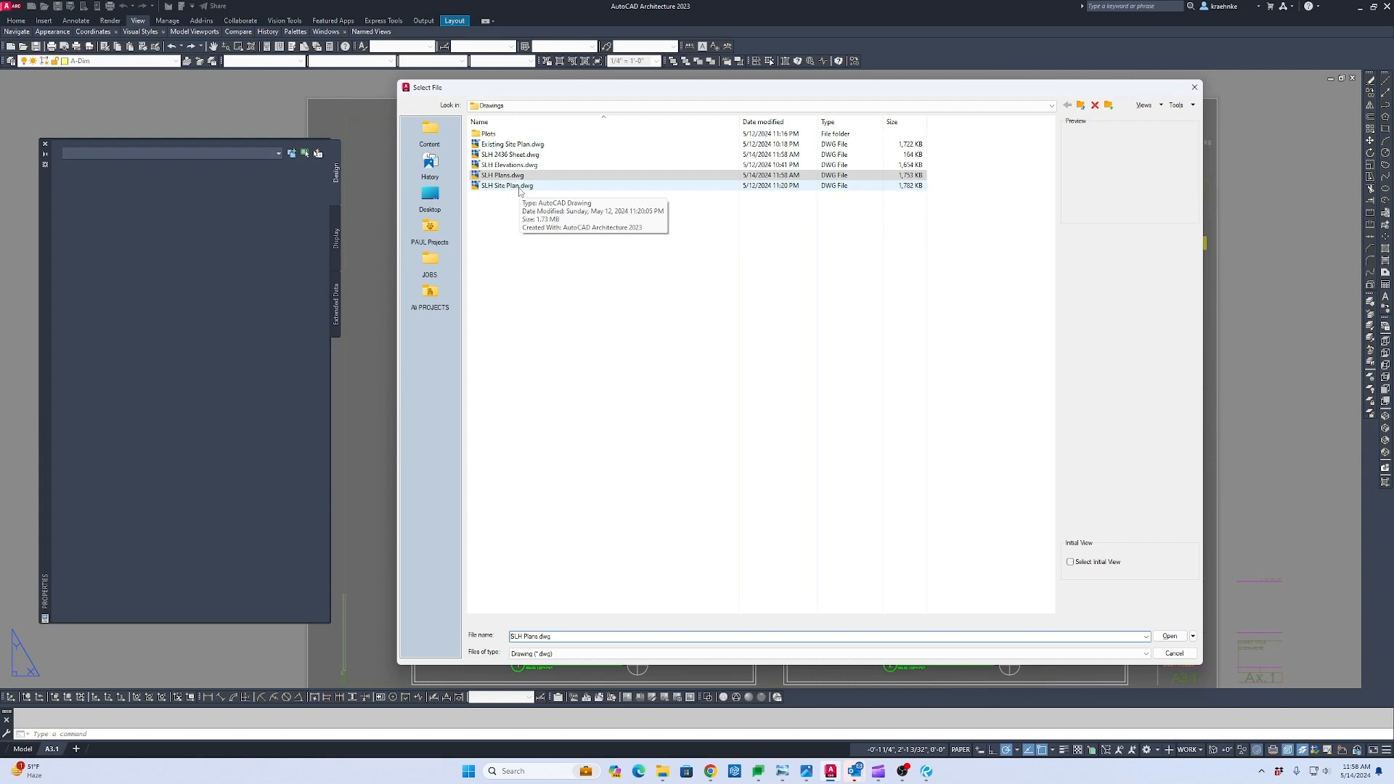
double_click(516, 166)
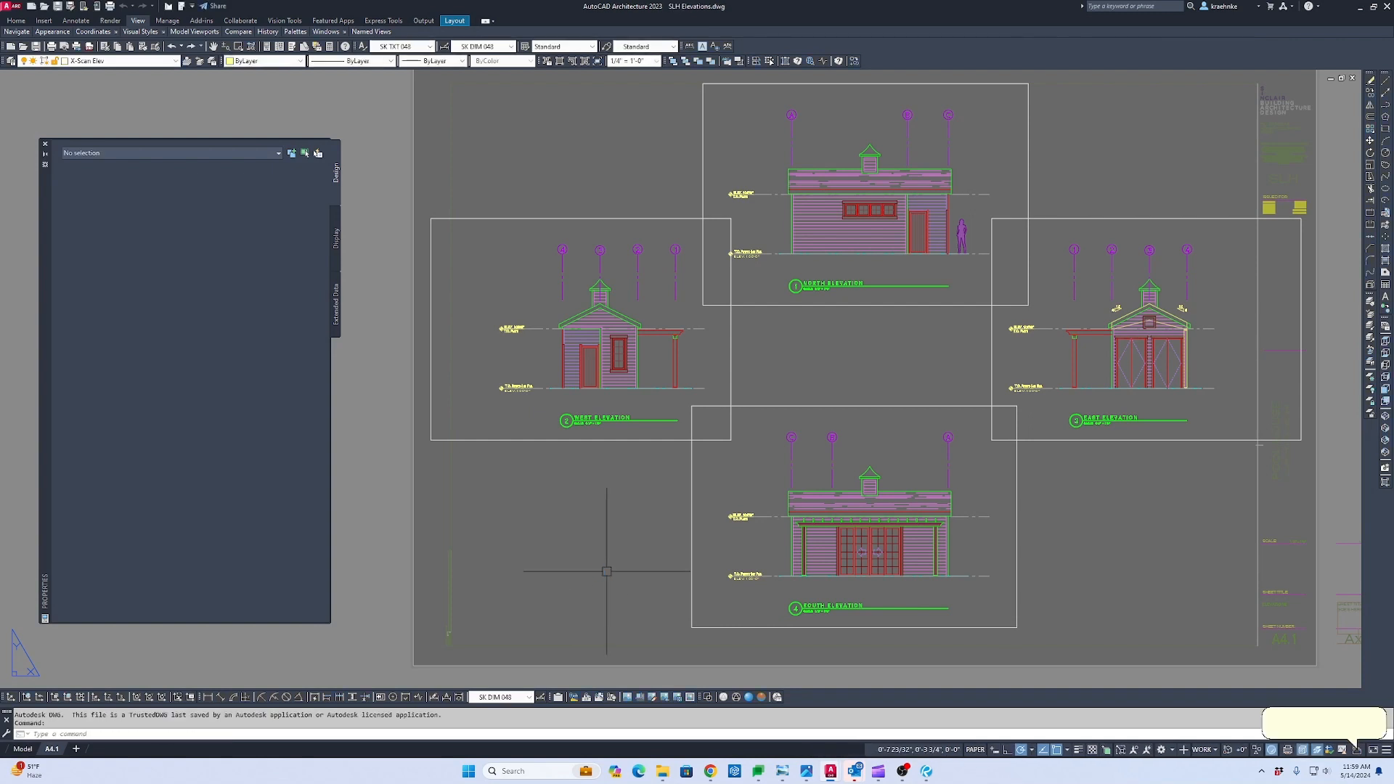
click(22, 750)
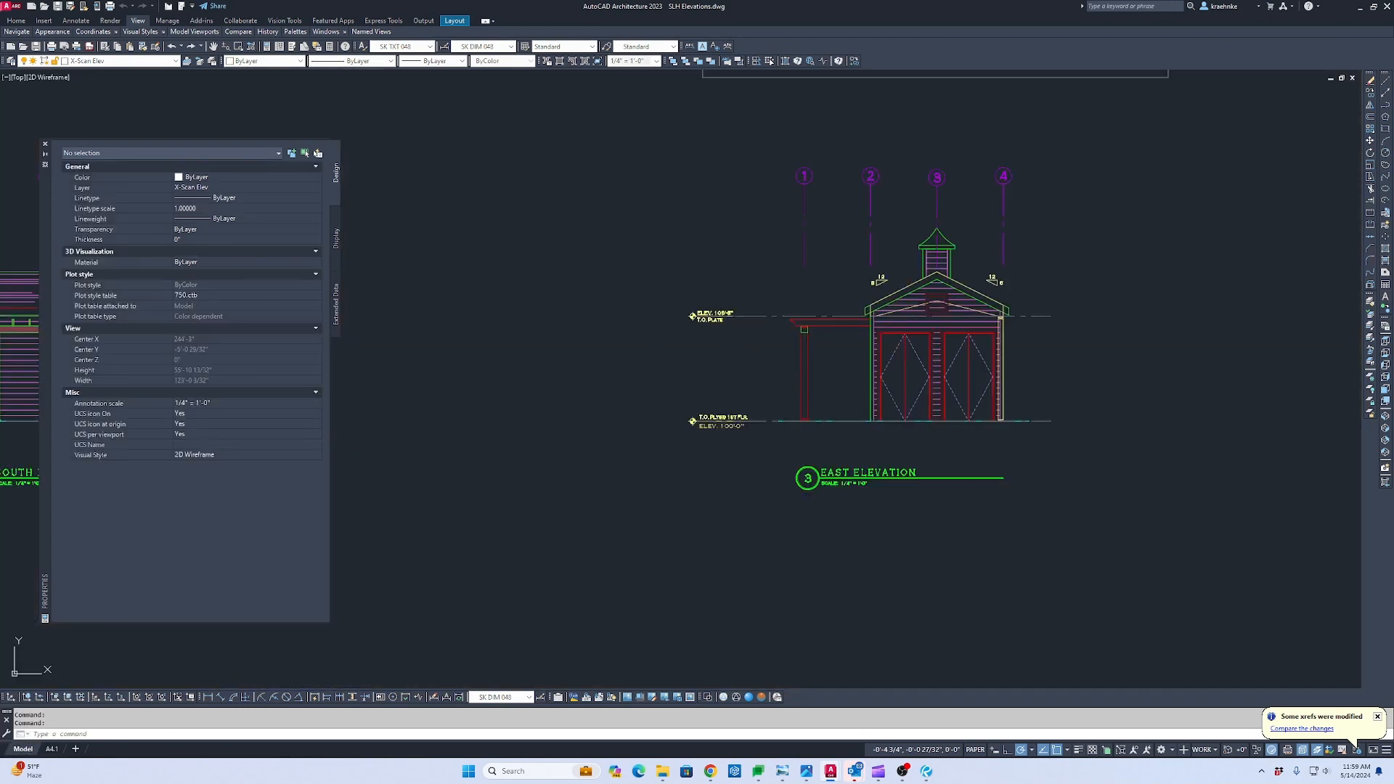
Examine how the referenced plans line up with the grid lines of the four elevations below them.
scroll(754, 337, down, 4)
mouse_move(770, 352)
middle_down()
mouse_move(1228, 528)
mouse_move(1362, 524)
middle_up()
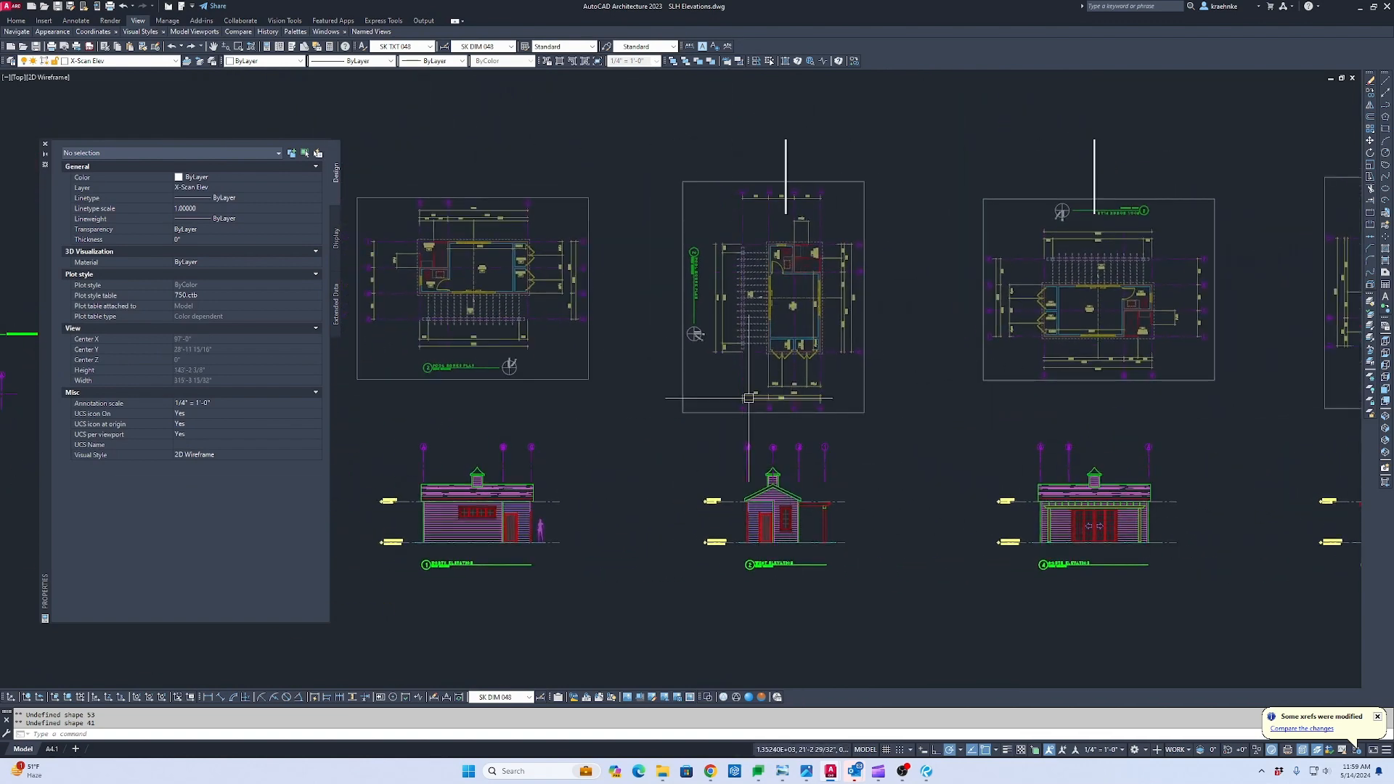
scroll(746, 416, up, 3)
scroll(746, 416, up, 2)
scroll(888, 439, down, 2)
mouse_move(880, 424)
middle_down()
mouse_move(787, 315)
mouse_move(685, 295)
middle_up()
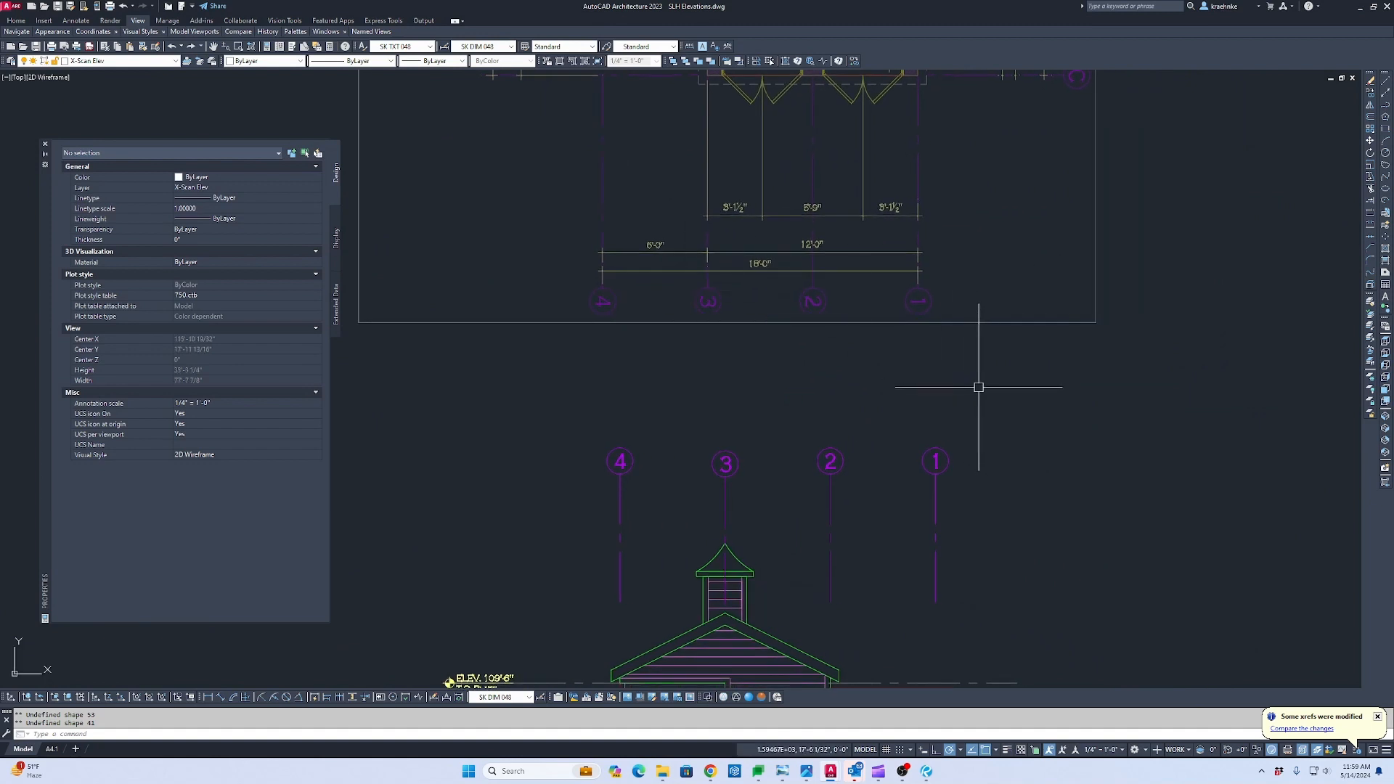
mouse_move(1008, 470)
middle_down()
mouse_move(1008, 392)
mouse_move(977, 326)
mouse_move(974, 401)
mouse_move(952, 405)
middle_up()
scroll(976, 405, down, 2)
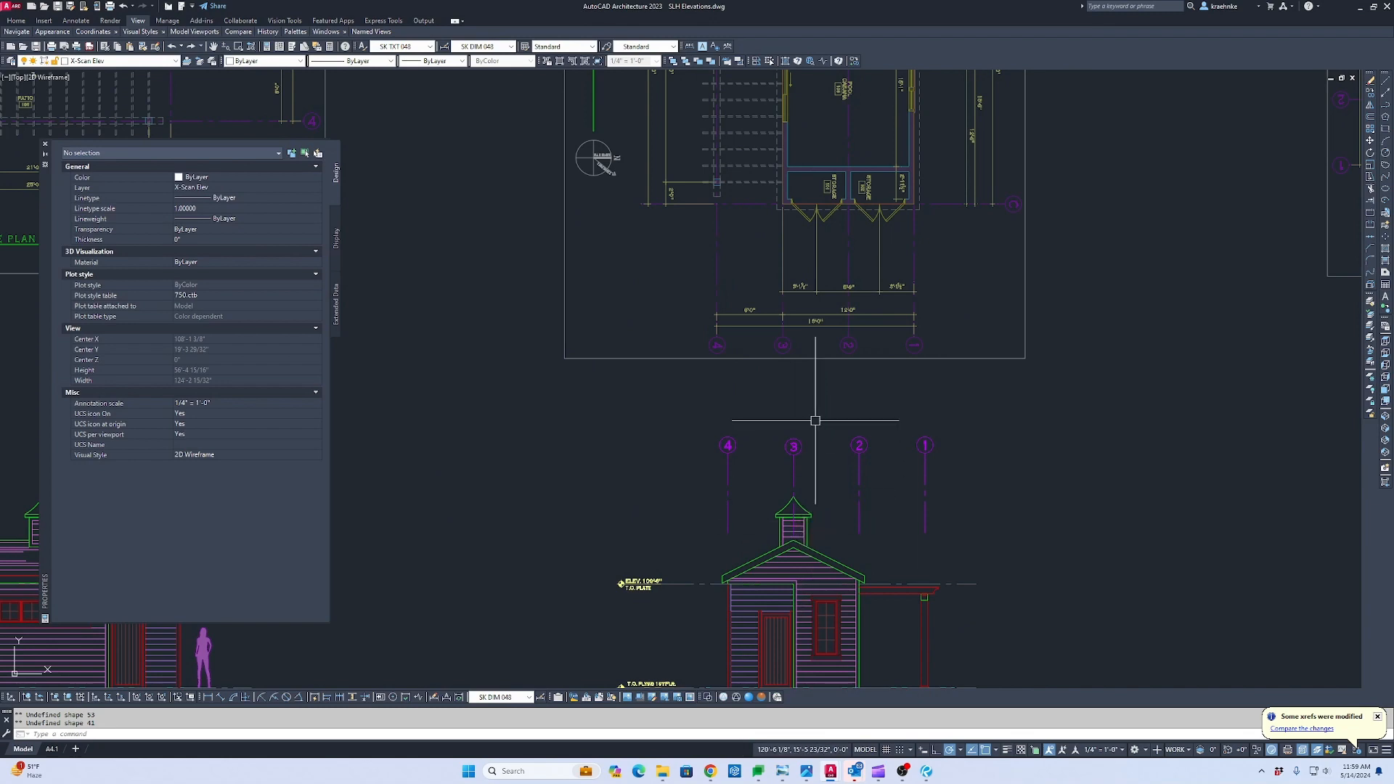
scroll(849, 250, down, 3)
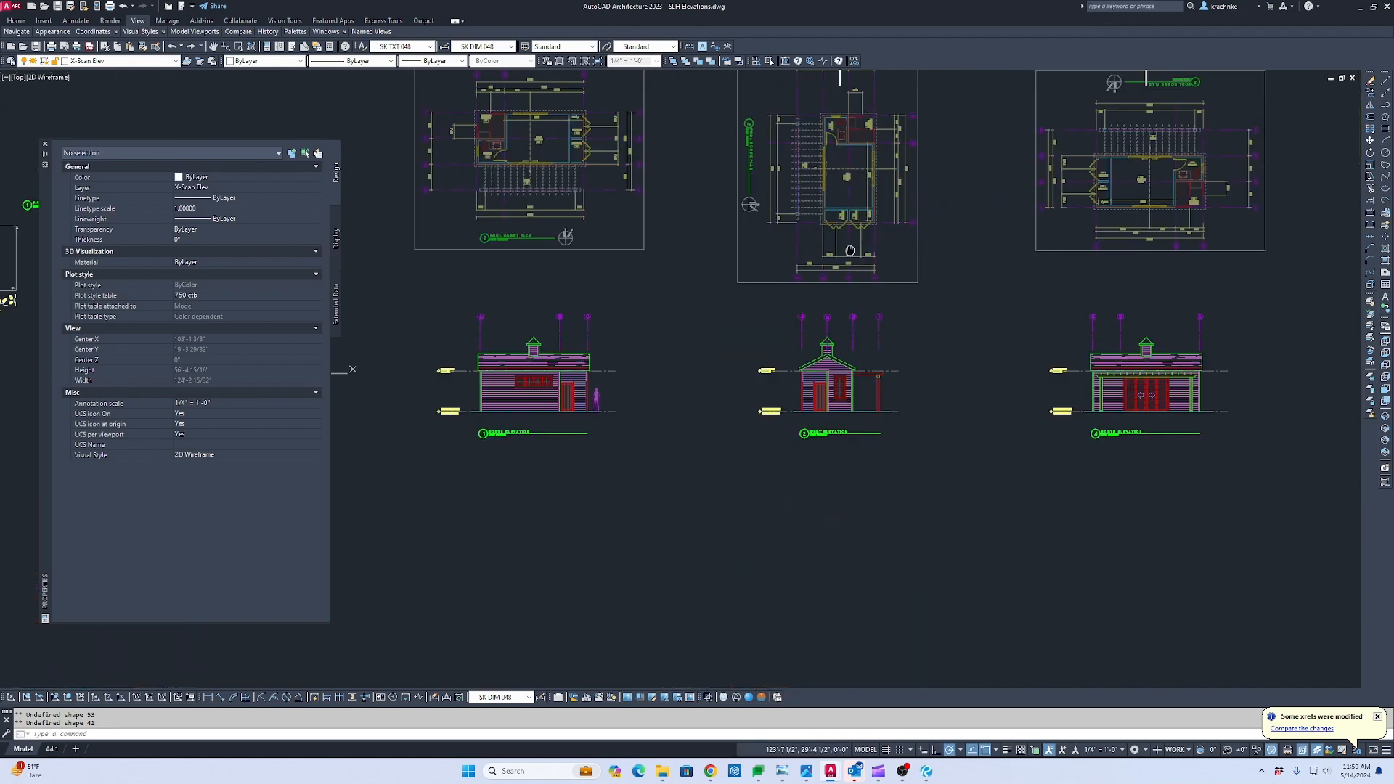
mouse_move(850, 250)
middle_down()
mouse_move(868, 351)
mouse_move(886, 364)
middle_up()
scroll(908, 403, down, 2)
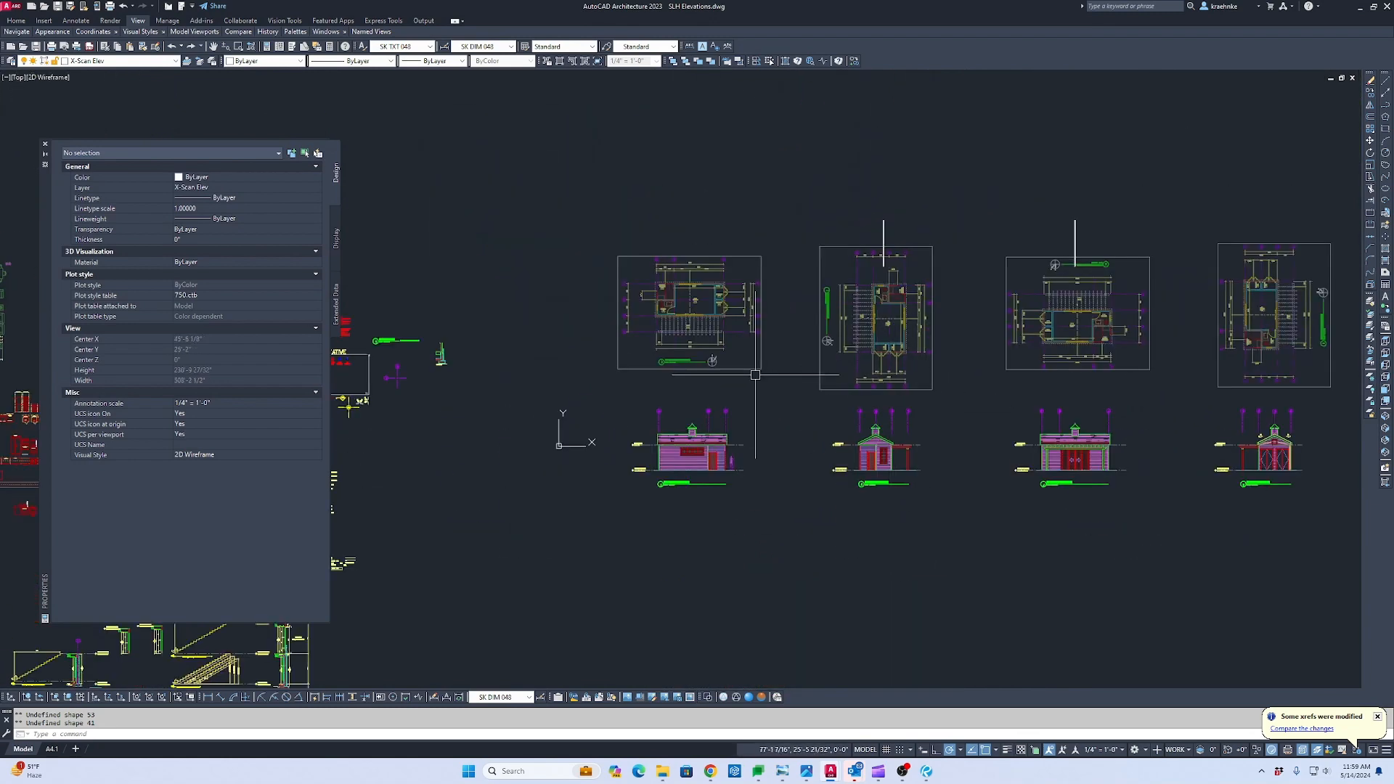
scroll(682, 367, up, 4)
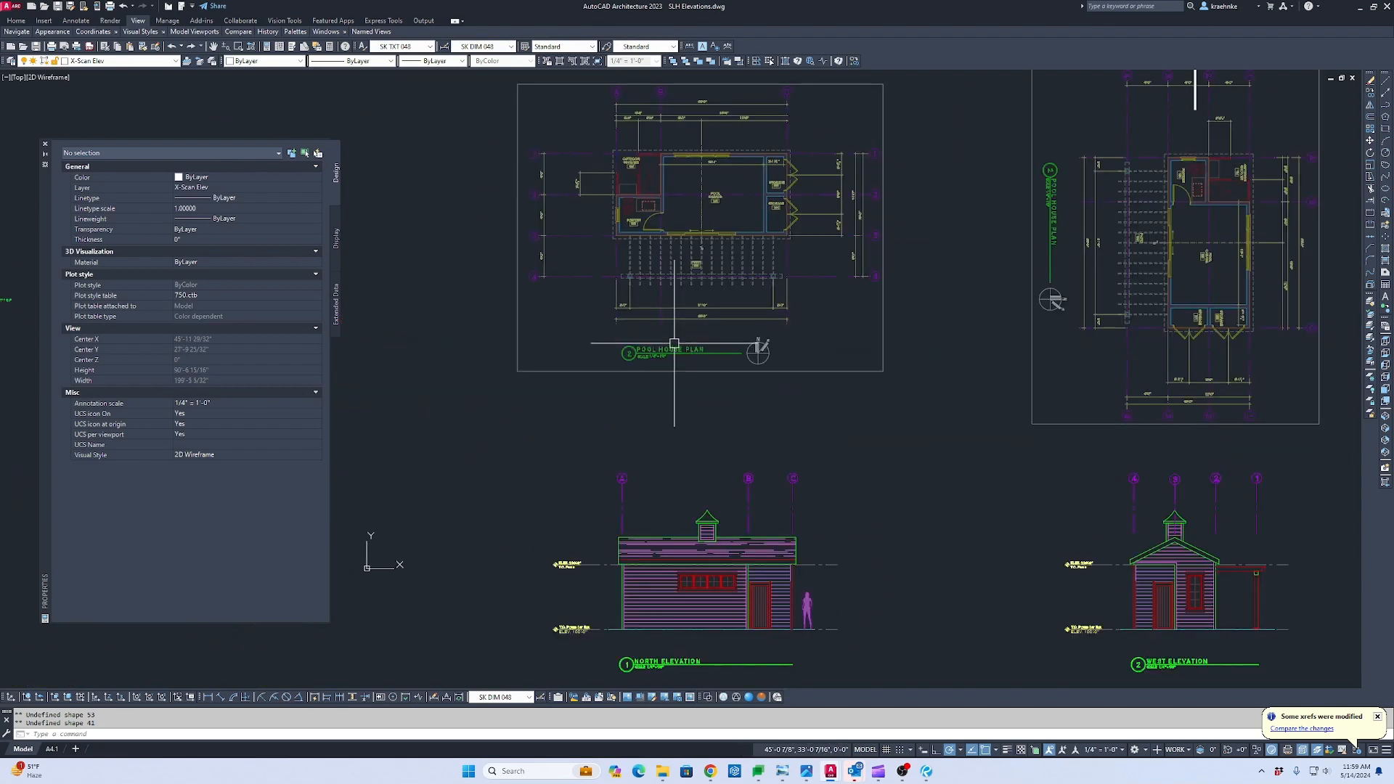
scroll(726, 363, down, 3)
scroll(592, 363, up, 1)
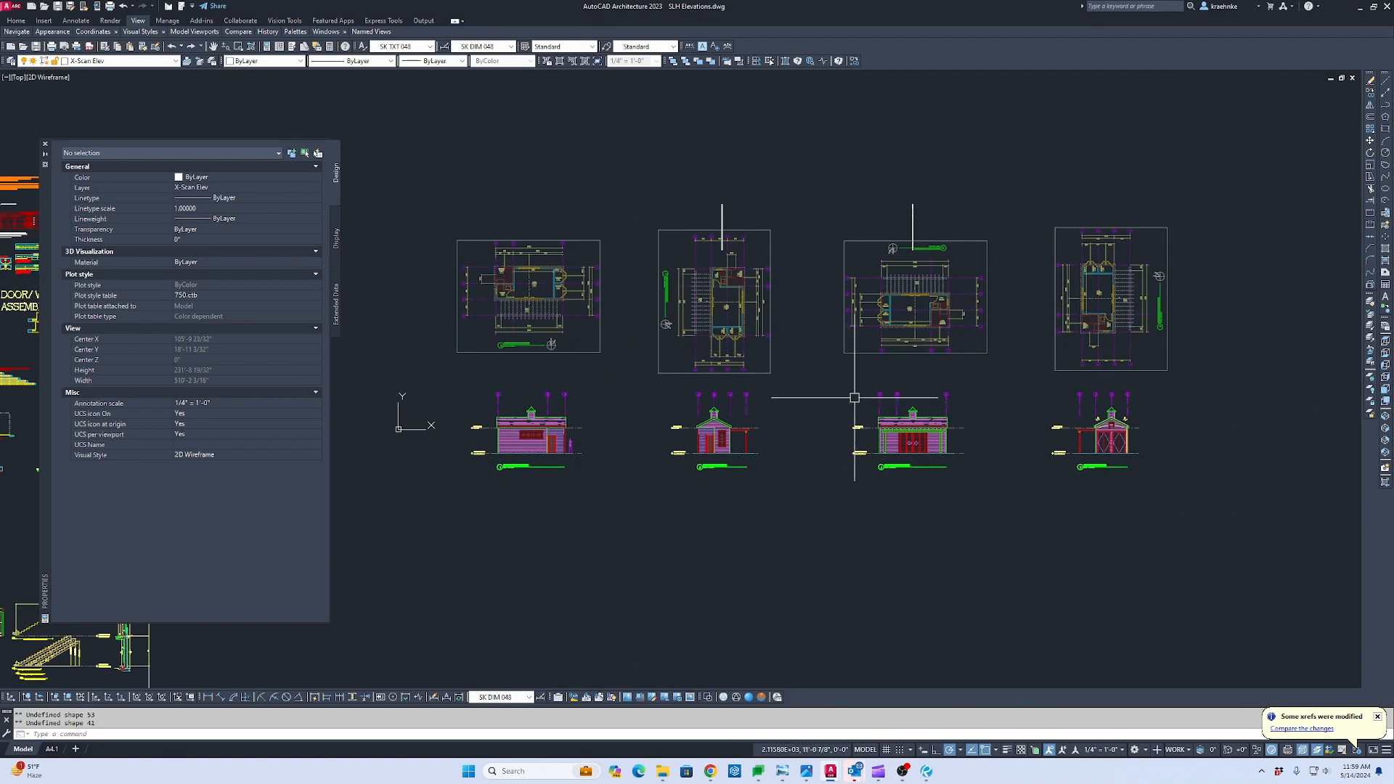
Draw a vertical polyline from grid line A of the south elevation up past the plan above it.
scroll(940, 405, up, 5)
text(p)
key(Return)
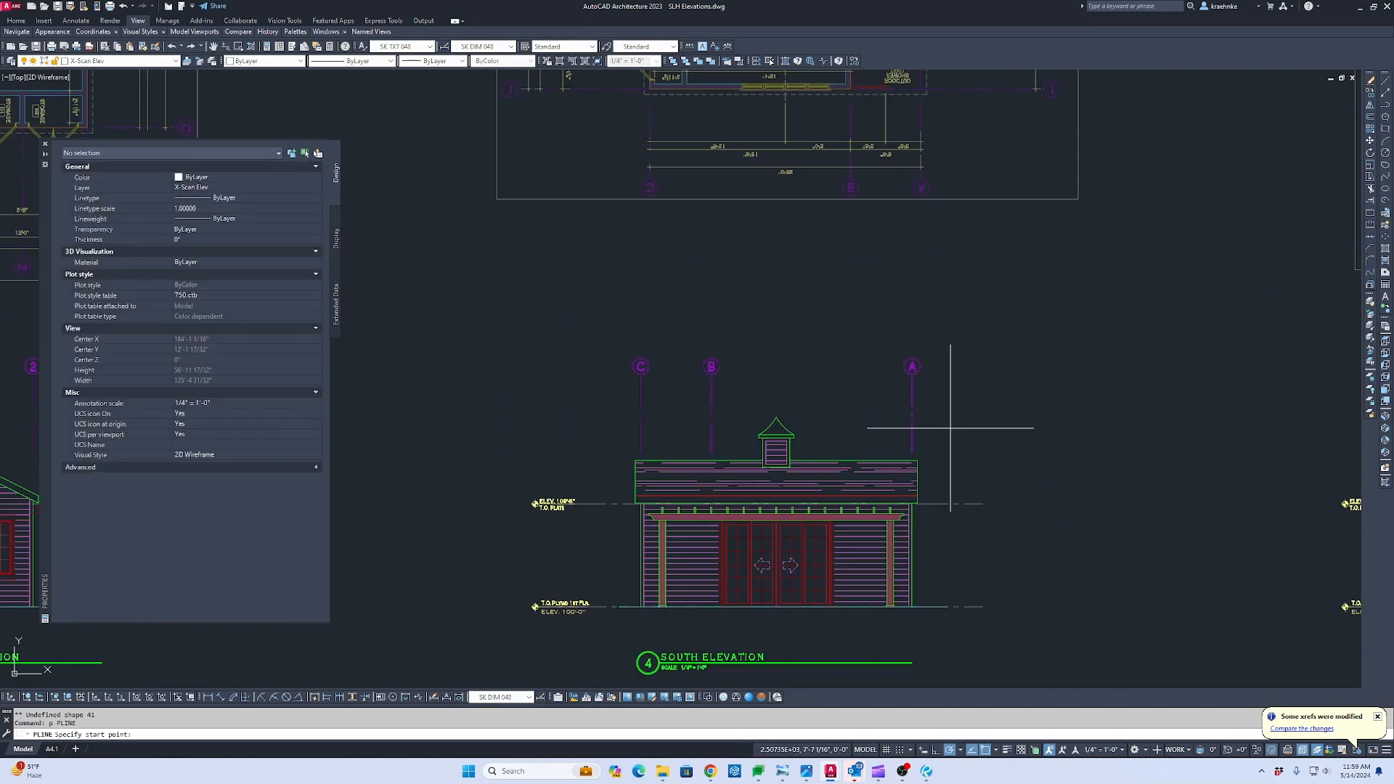
click(912, 413)
scroll(912, 413, down, 6)
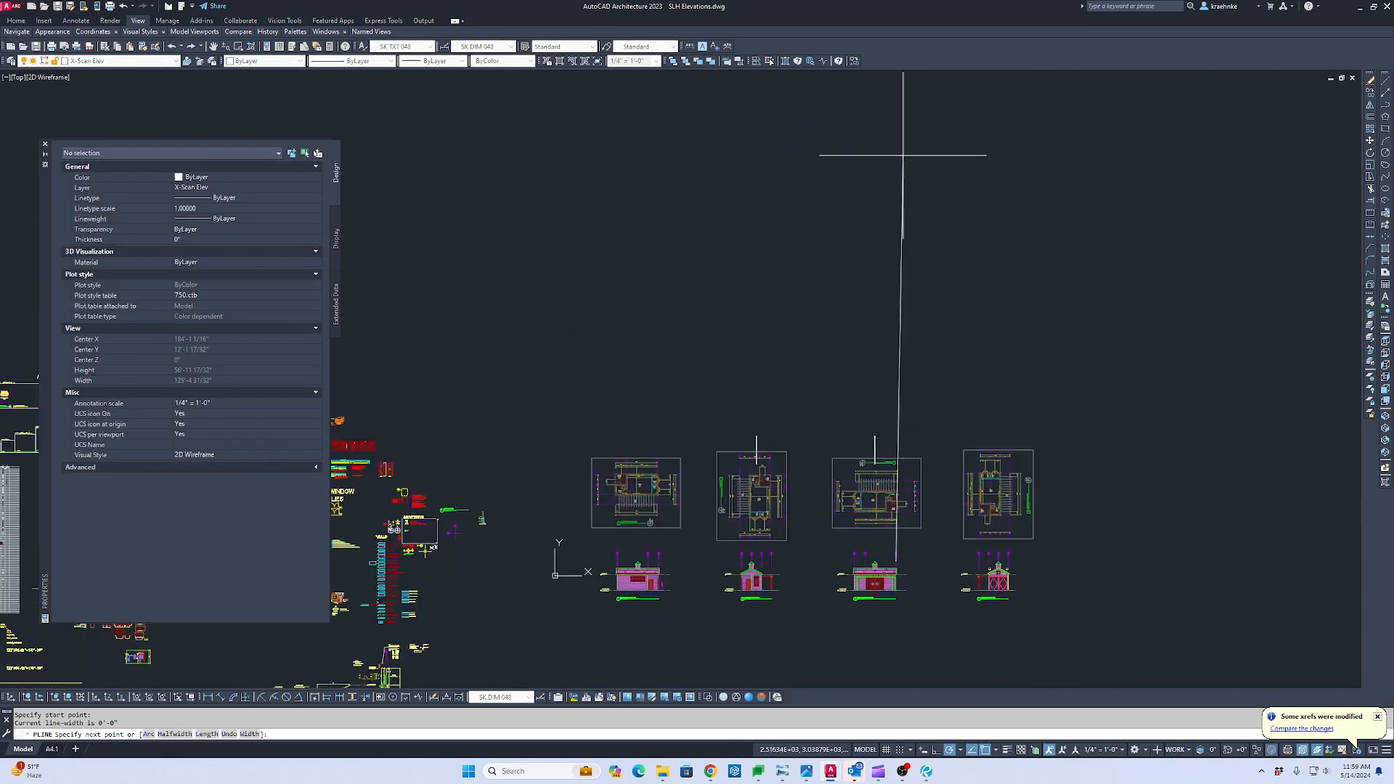
click(896, 187)
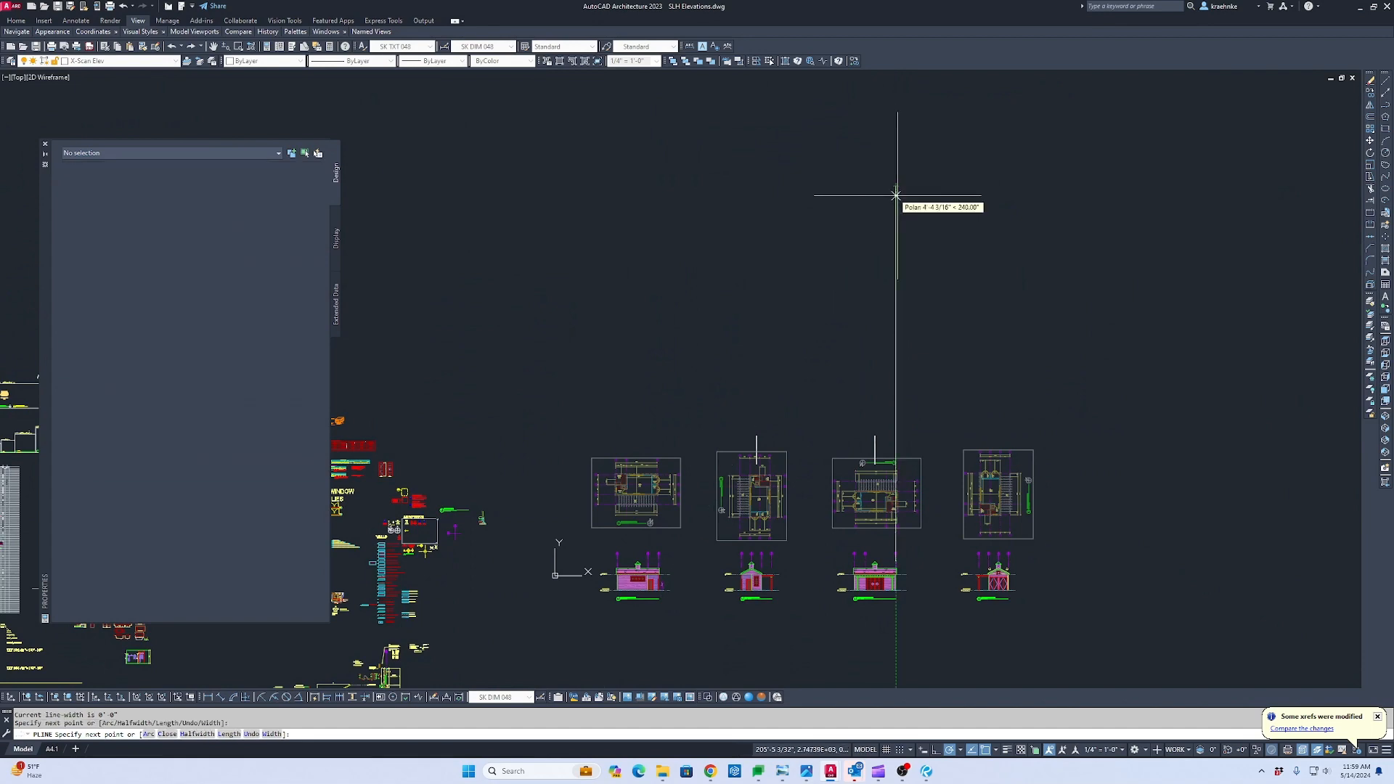
key(Escape)
Copy the vertical alignment line from the south elevation's grid A onto grid line 1 of the east elevation.
click(917, 219)
click(834, 259)
scroll(893, 582, up, 10)
text(c)
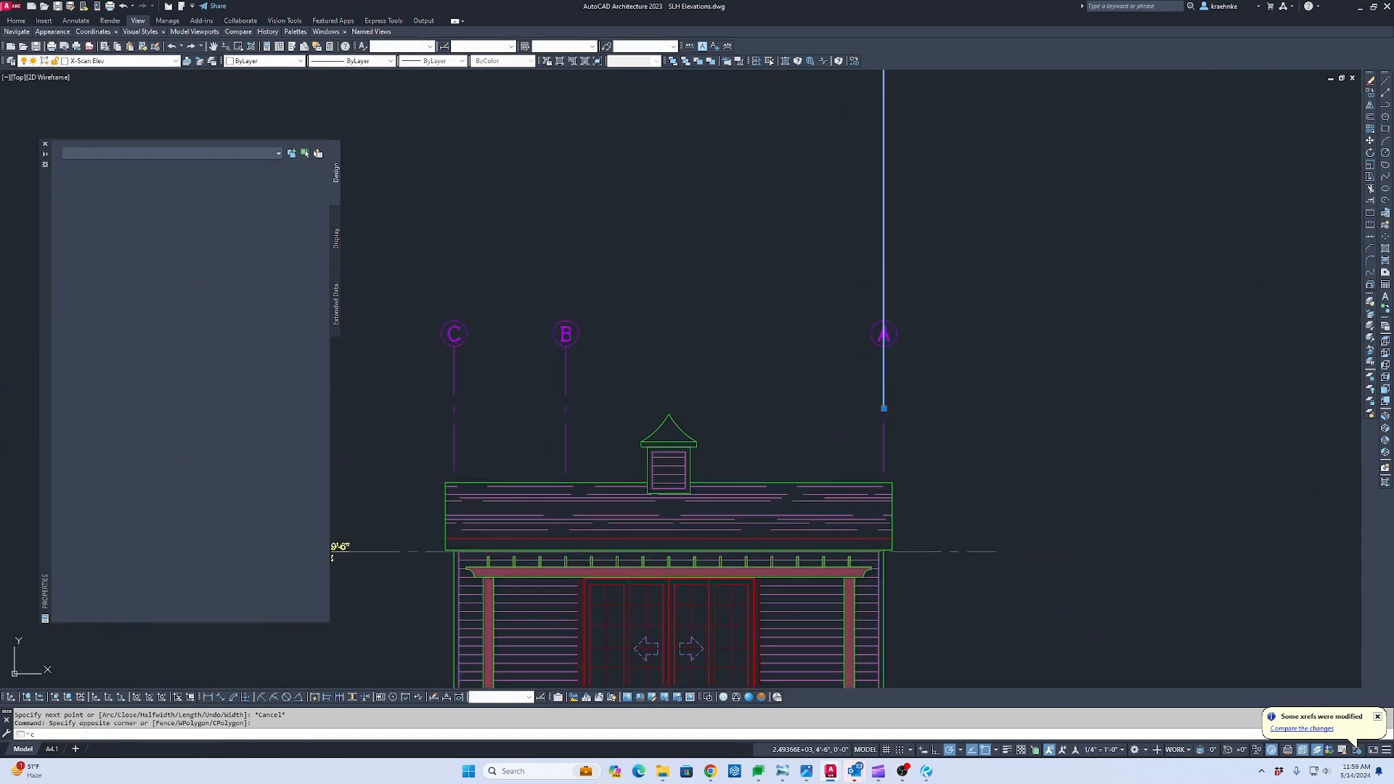
key(Return)
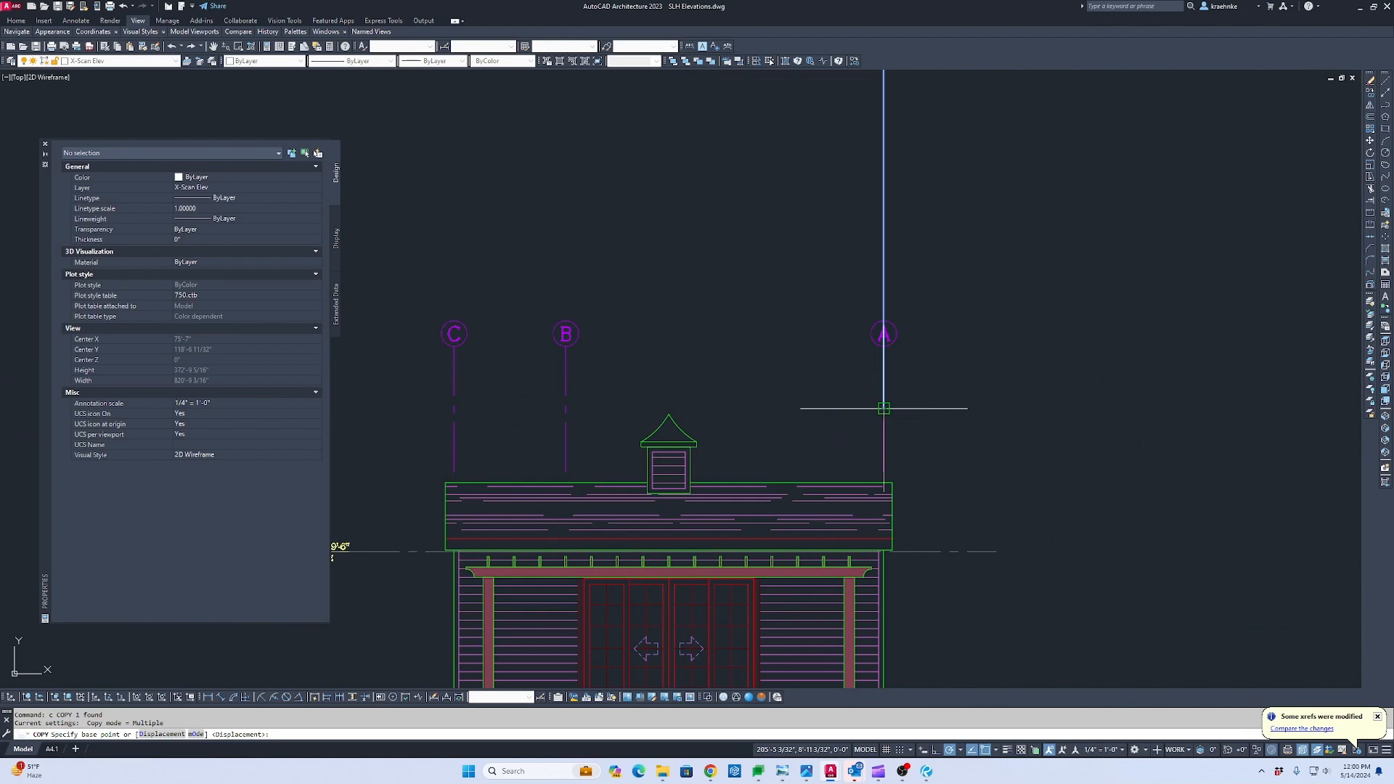
click(884, 409)
scroll(884, 408, down, 5)
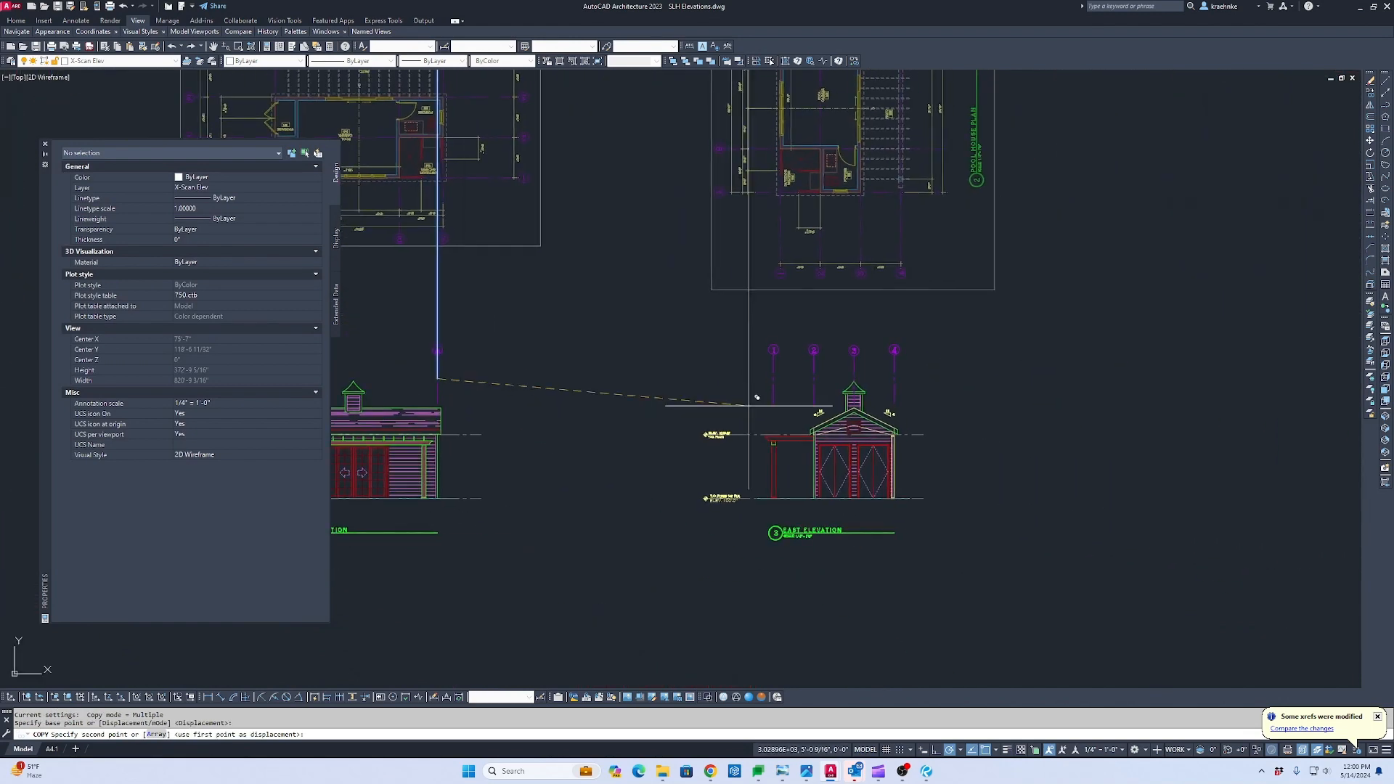
scroll(758, 400, up, 5)
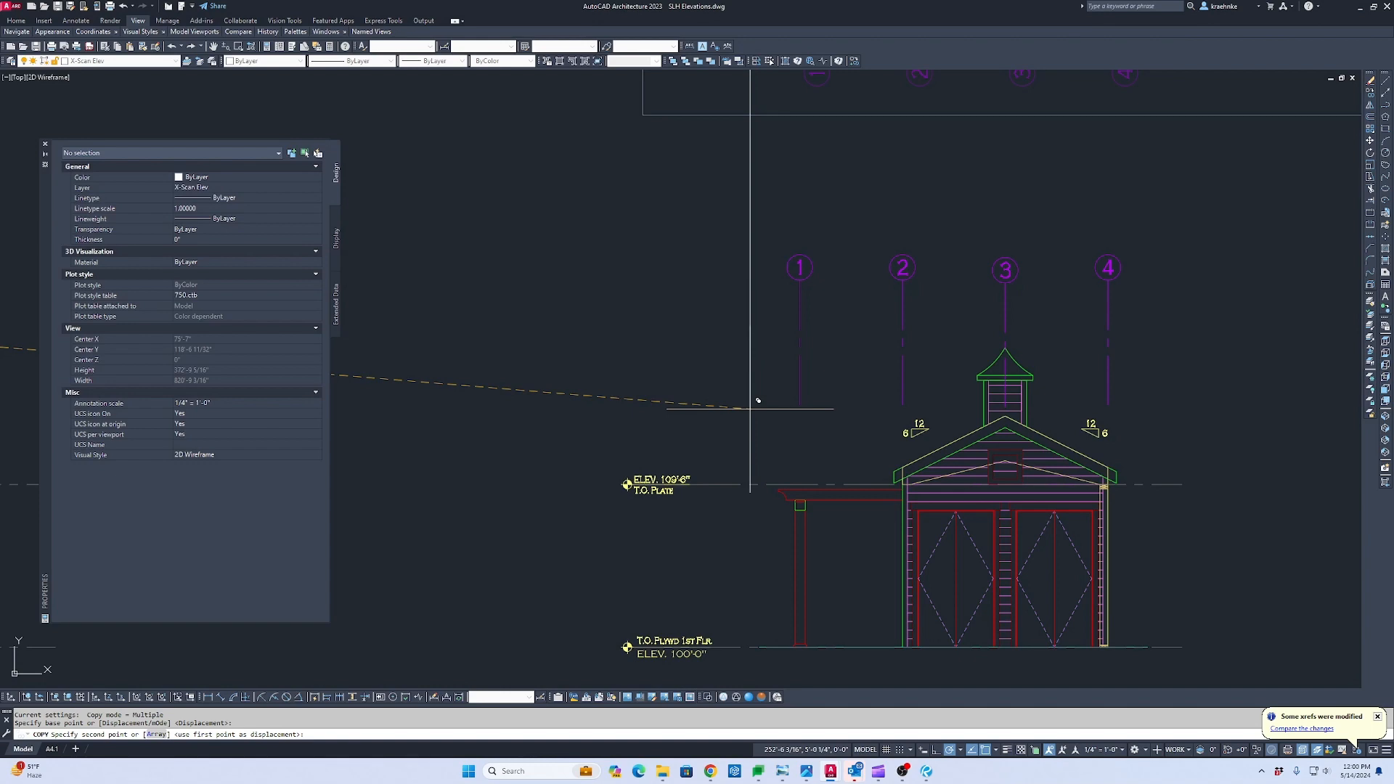
click(801, 337)
Place another copy of the alignment line on grid line 1 of the west elevation.
scroll(801, 338, down, 5)
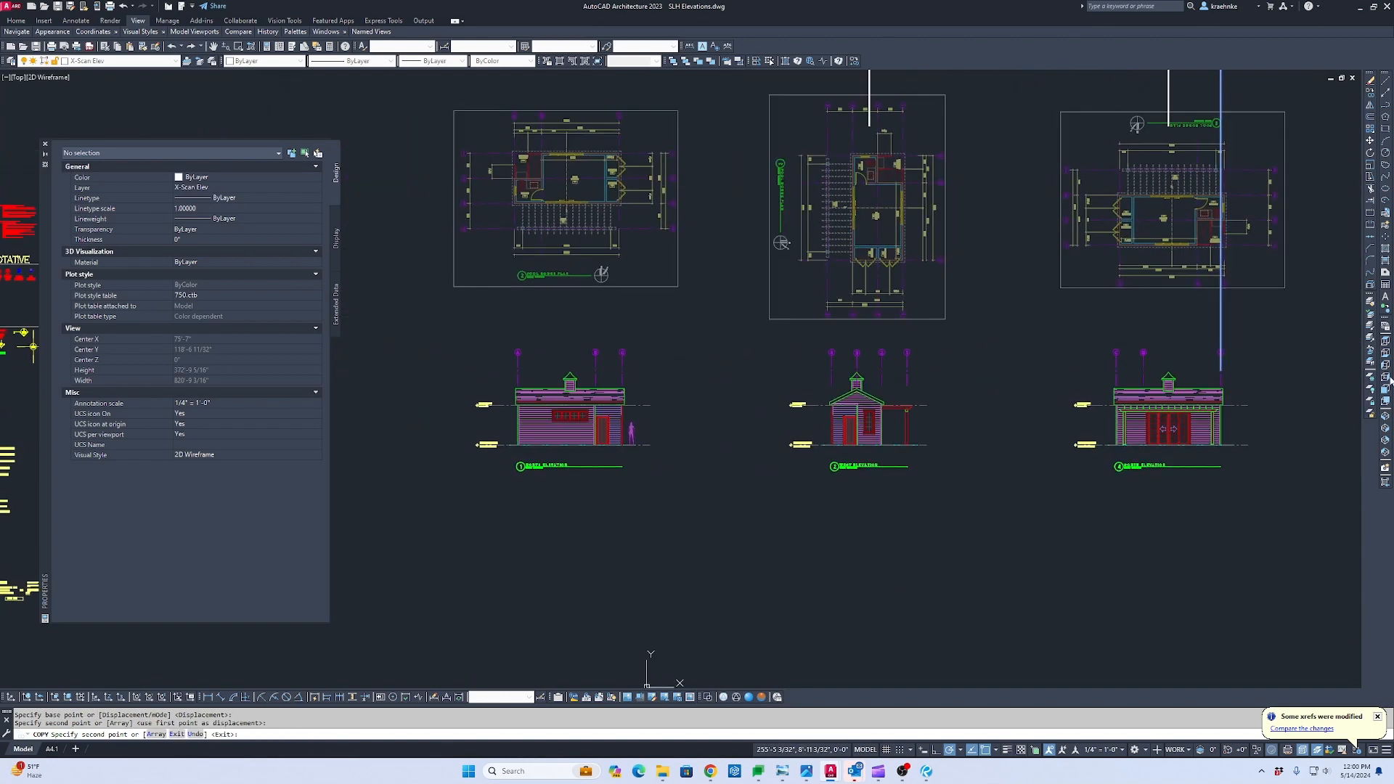
scroll(888, 368, up, 6)
click(965, 371)
scroll(880, 369, down, 2)
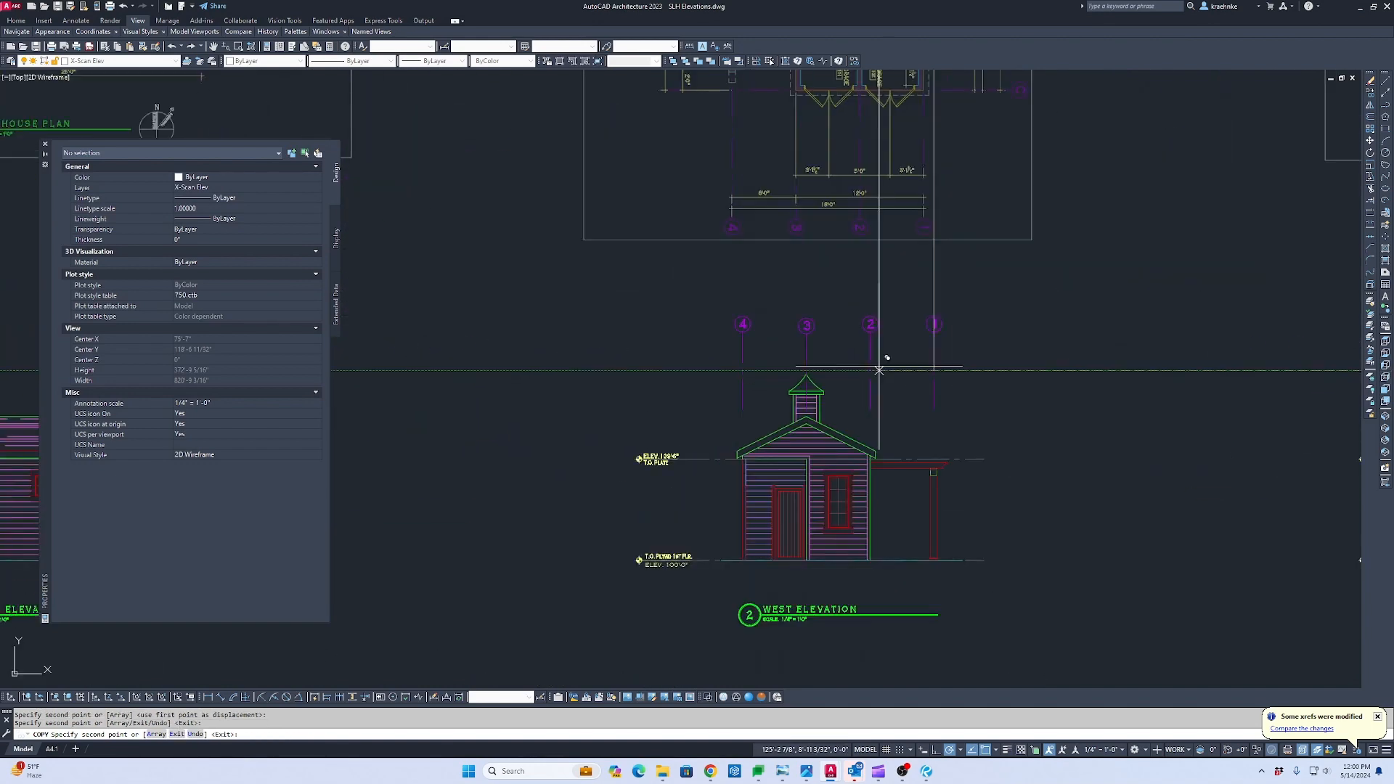
Place a copy of the alignment line on grid line A of the north elevation and finish copying.
scroll(879, 370, down, 3)
scroll(853, 407, up, 4)
scroll(902, 408, up, 2)
middle_drag(903, 407, 1045, 407)
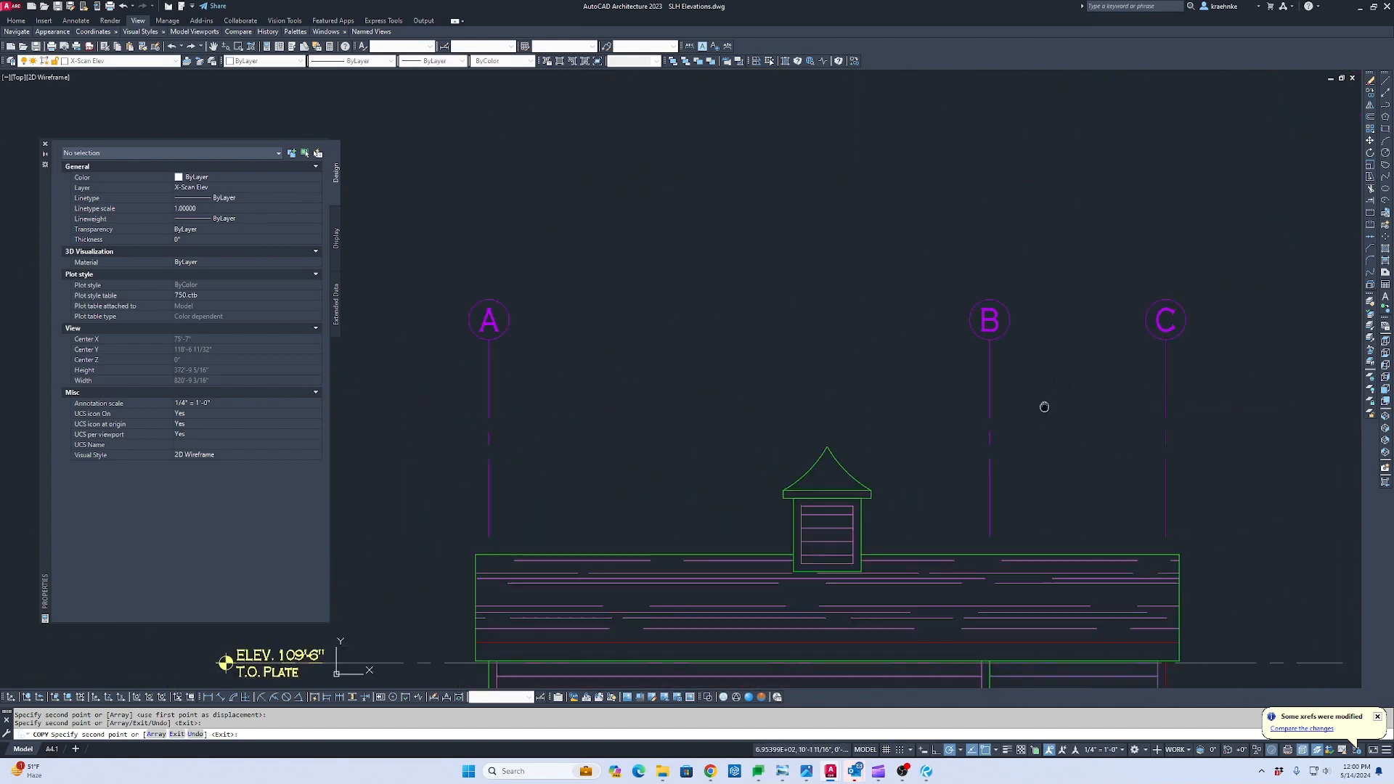
scroll(1006, 434, down, 2)
click(681, 426)
scroll(807, 436, down, 3)
middle_drag(808, 436, 250, 369)
scroll(1287, 352, up, 4)
middle_drag(1287, 352, 1130, 349)
scroll(1187, 356, down, 2)
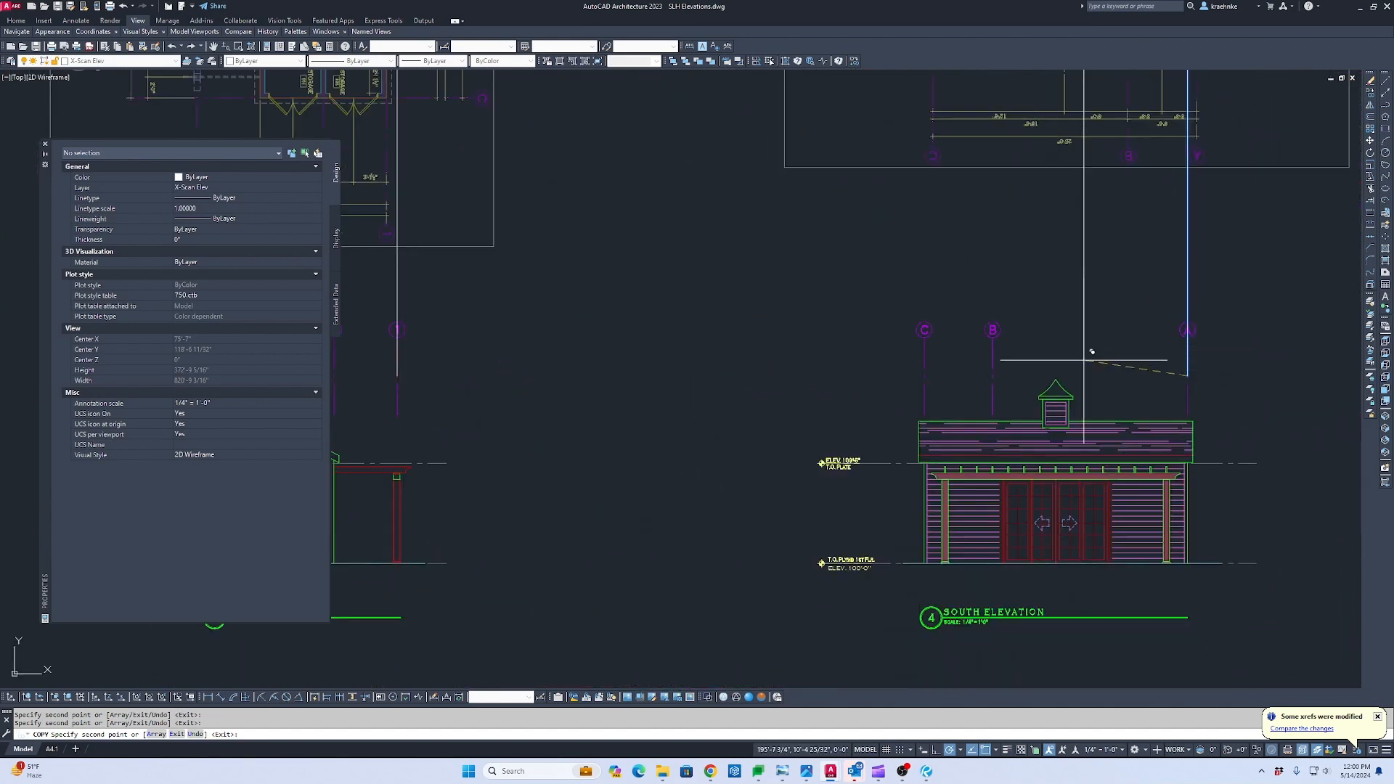
scroll(1091, 351, down, 4)
key(Escape)
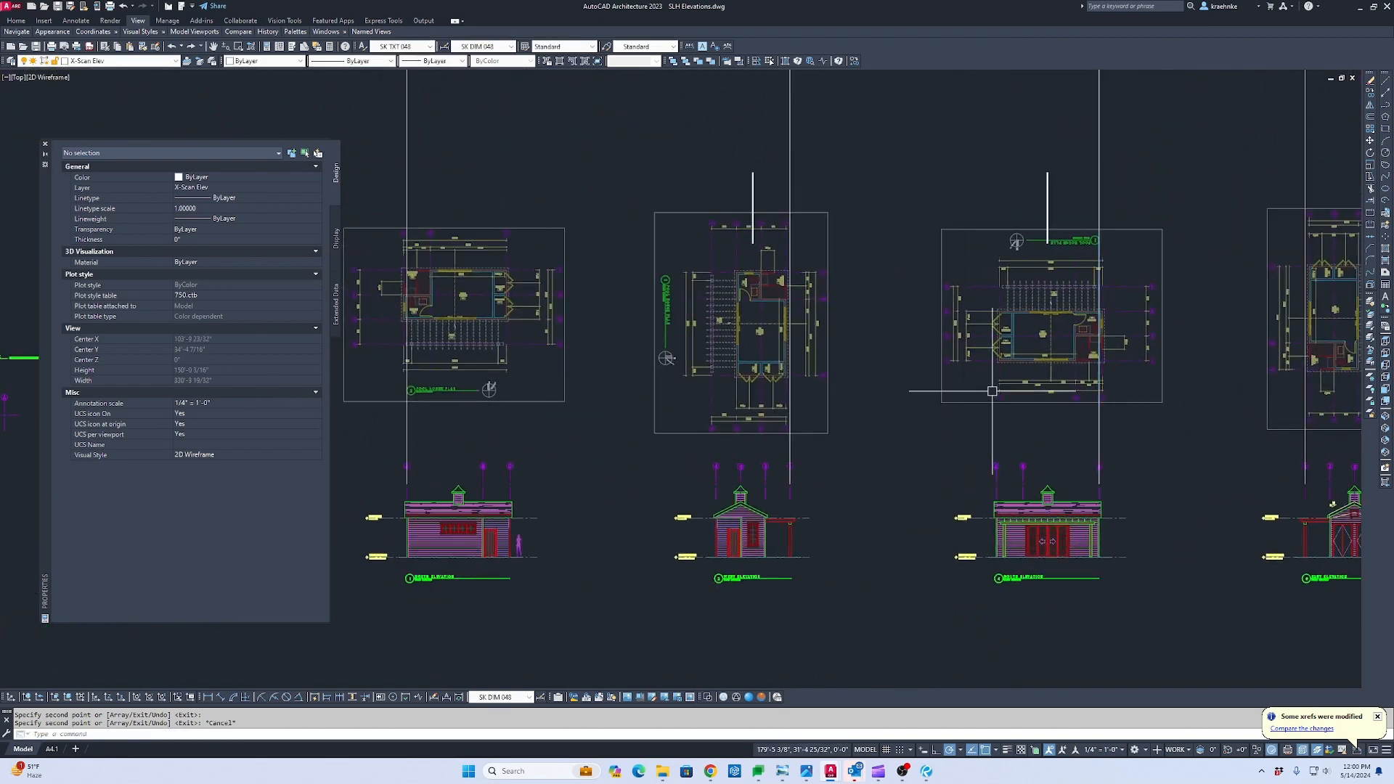
Tighten the clipping boundary of the unrotated plan reference above the north elevation by pulling its upper-left corner in near the sheet border.
scroll(992, 391, down, 3)
scroll(812, 399, up, 5)
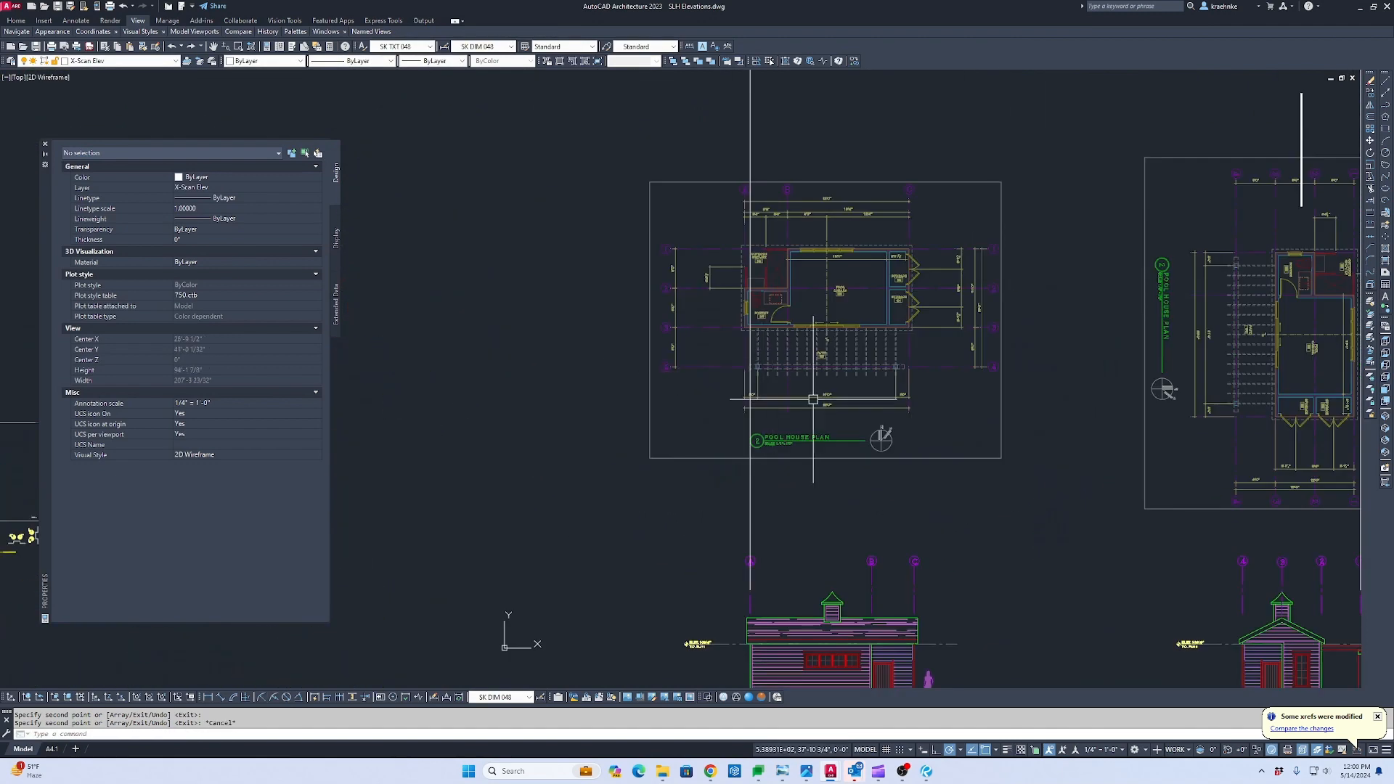
scroll(813, 399, down, 4)
middle_drag(813, 399, 498, 368)
click(499, 368)
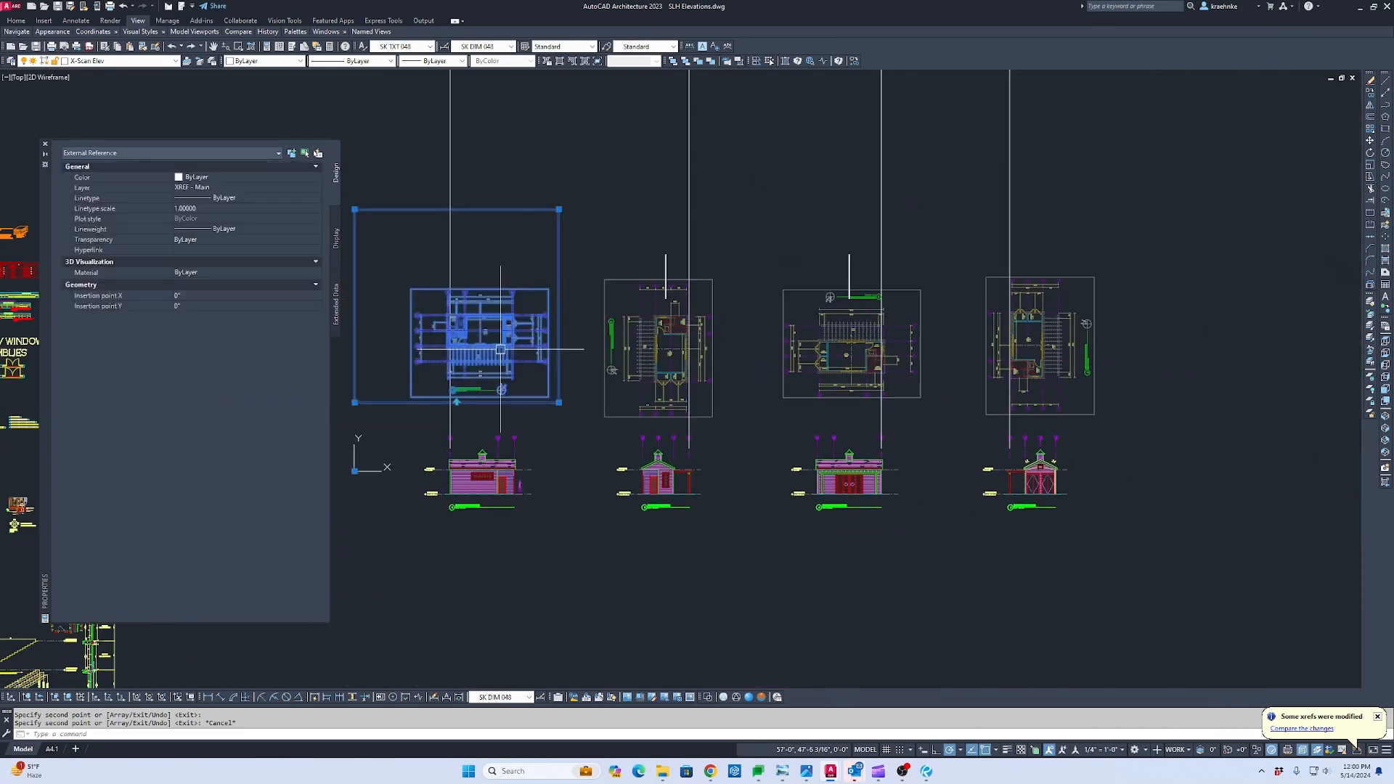
click(354, 209)
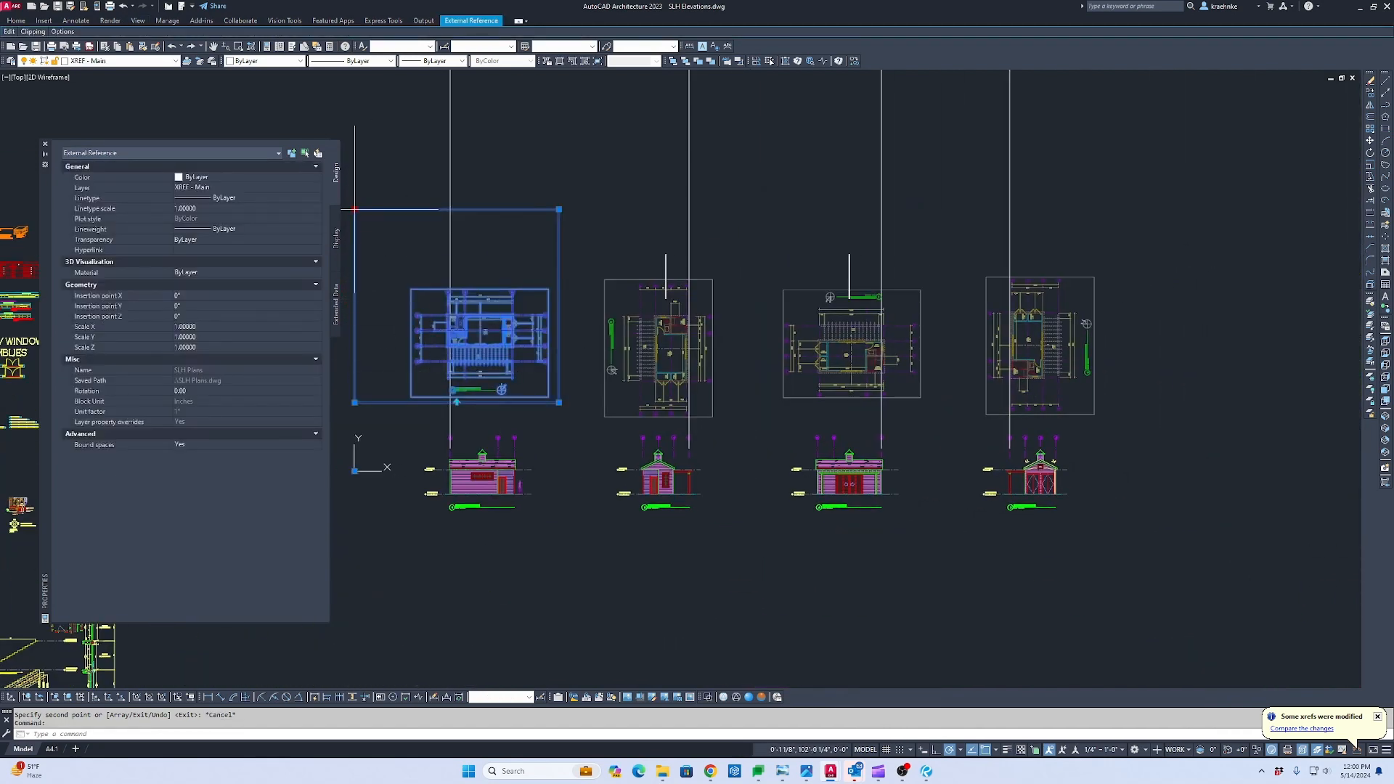
scroll(391, 268, up, 6)
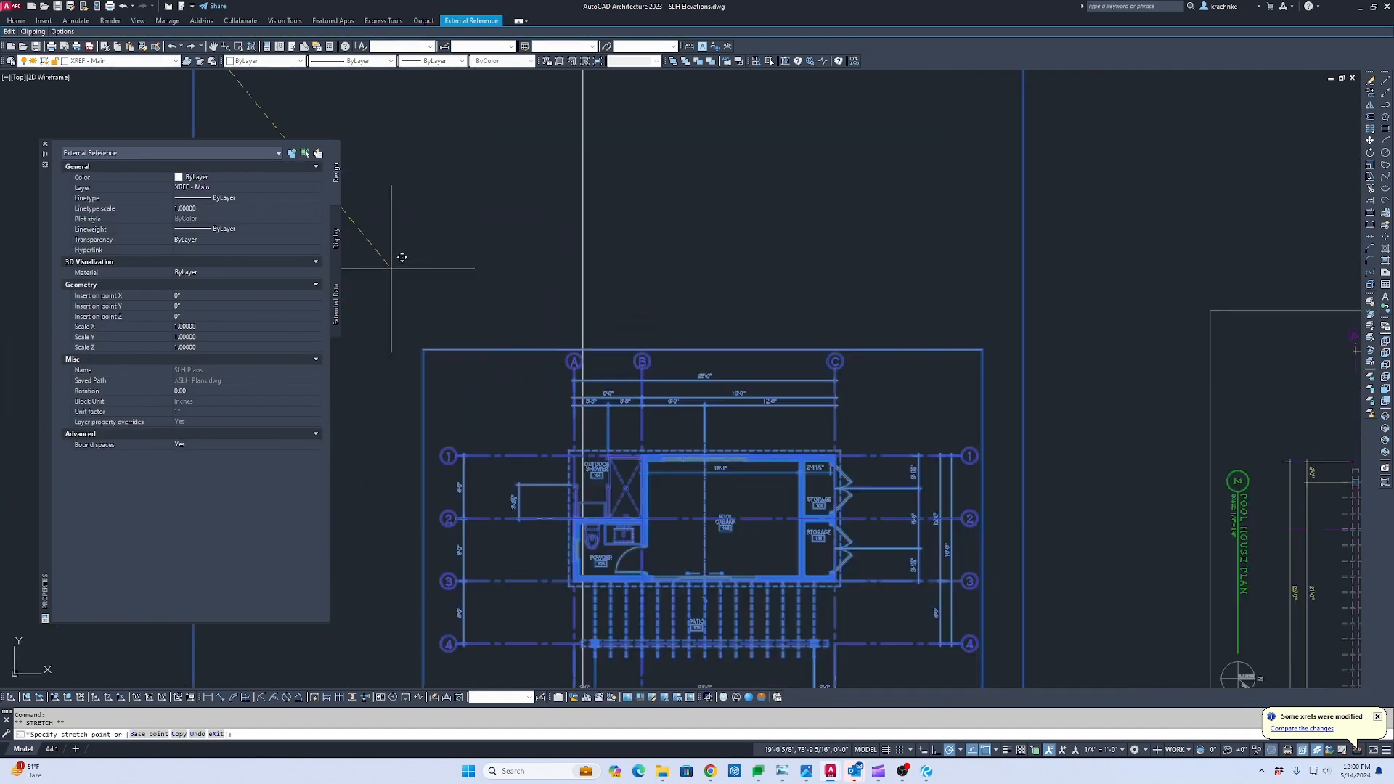
click(406, 327)
scroll(404, 327, down, 6)
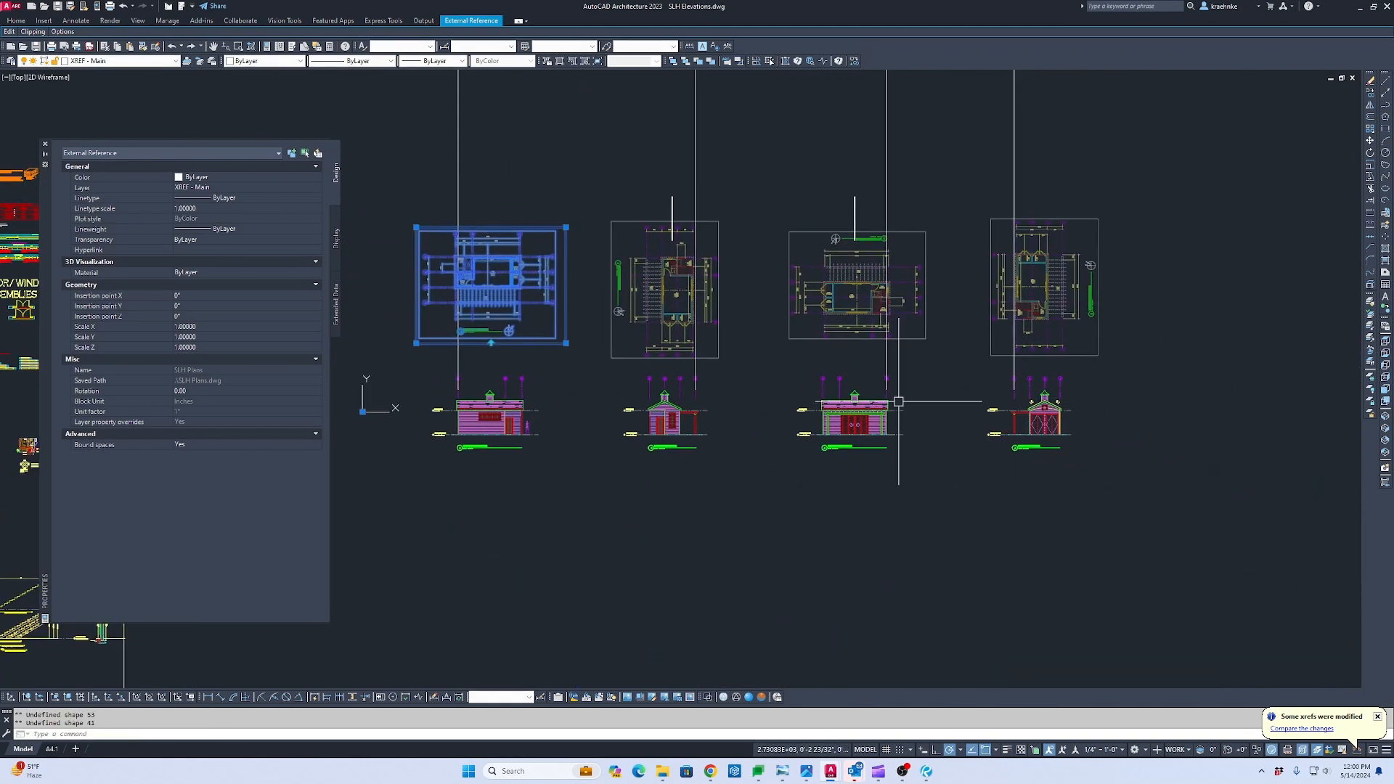
Move the unrotated plan from the north elevation to the south elevation, placing its grid line C on the alignment line.
scroll(818, 372, up, 6)
scroll(840, 373, down, 2)
middle_drag(825, 367, 1340, 555)
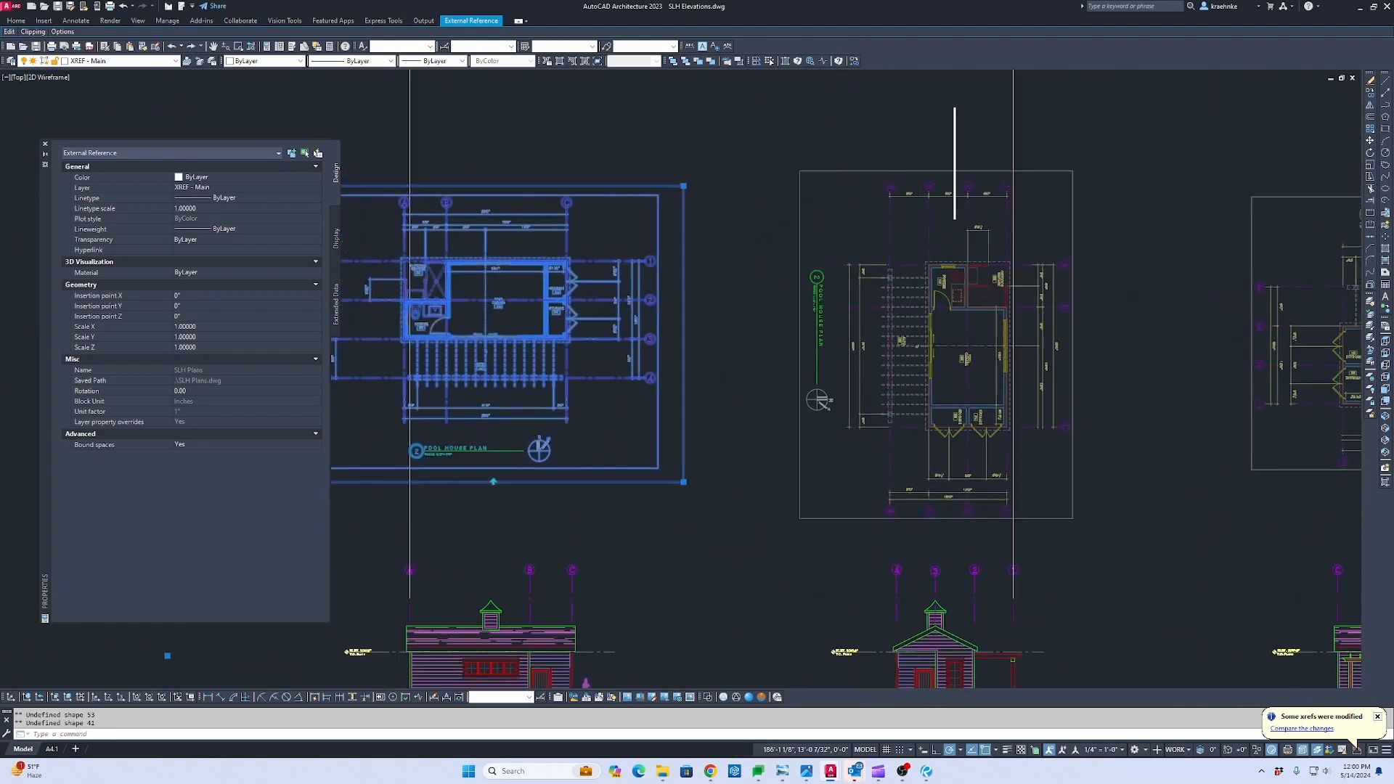
middle_drag(734, 359, 1100, 393)
scroll(800, 417, up, 4)
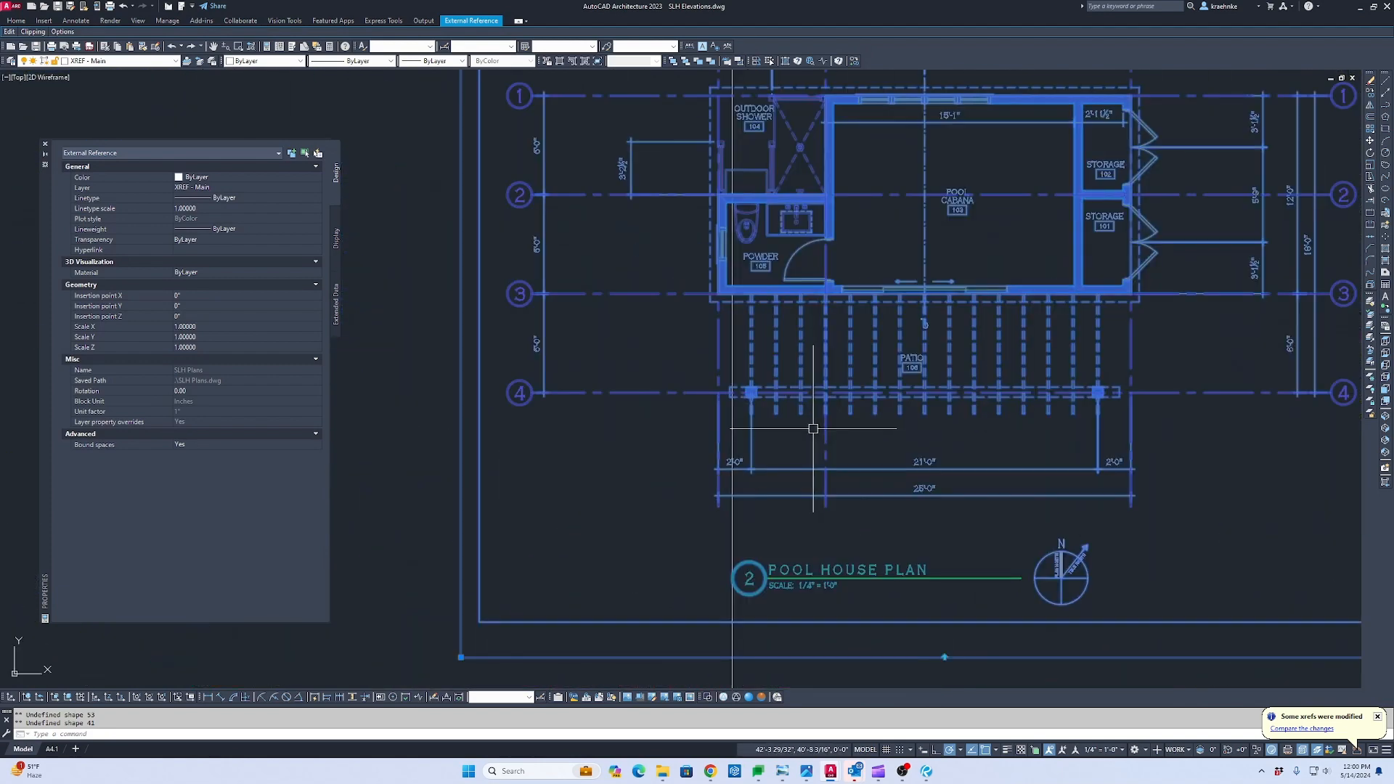
text(m)
key(Return)
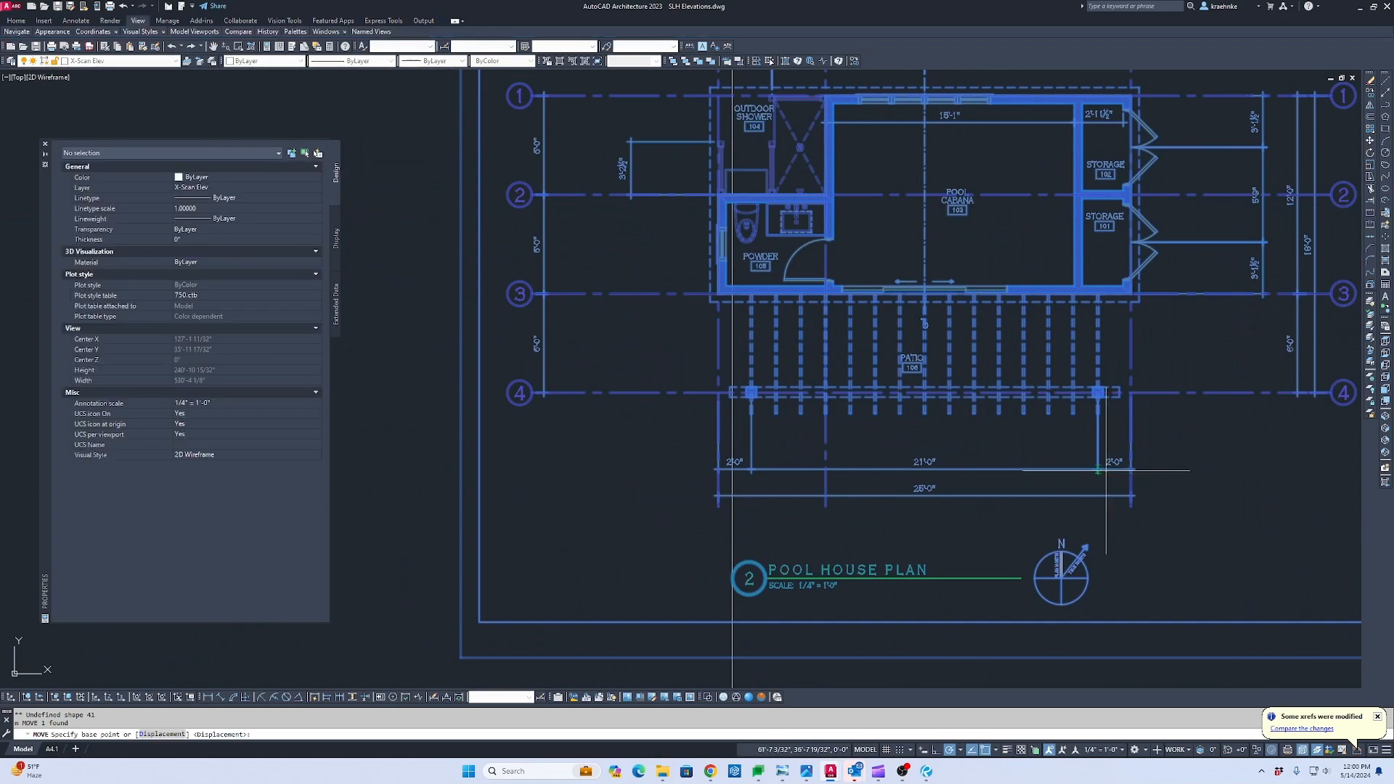
scroll(1106, 471, down, 2)
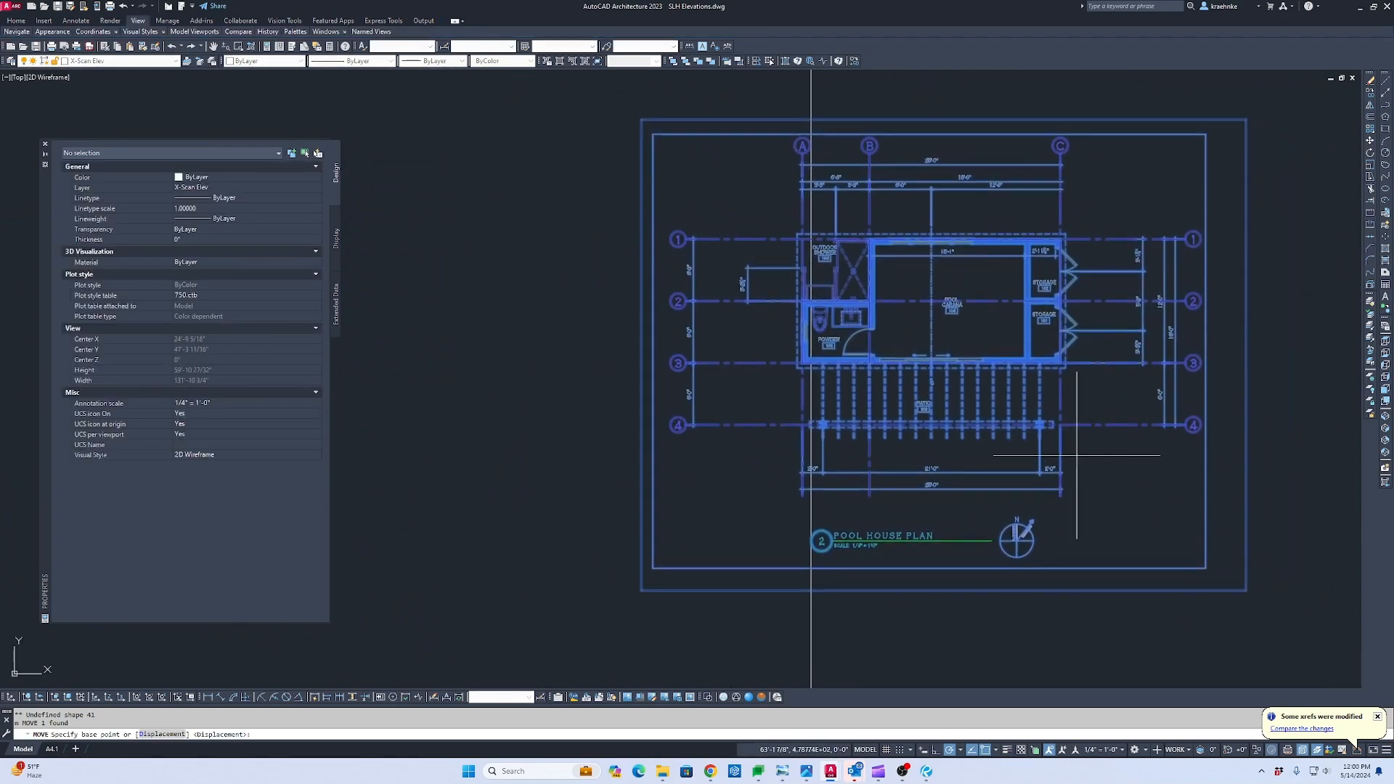
click(1061, 452)
scroll(1061, 452, down, 4)
middle_drag(1089, 455, 324, 365)
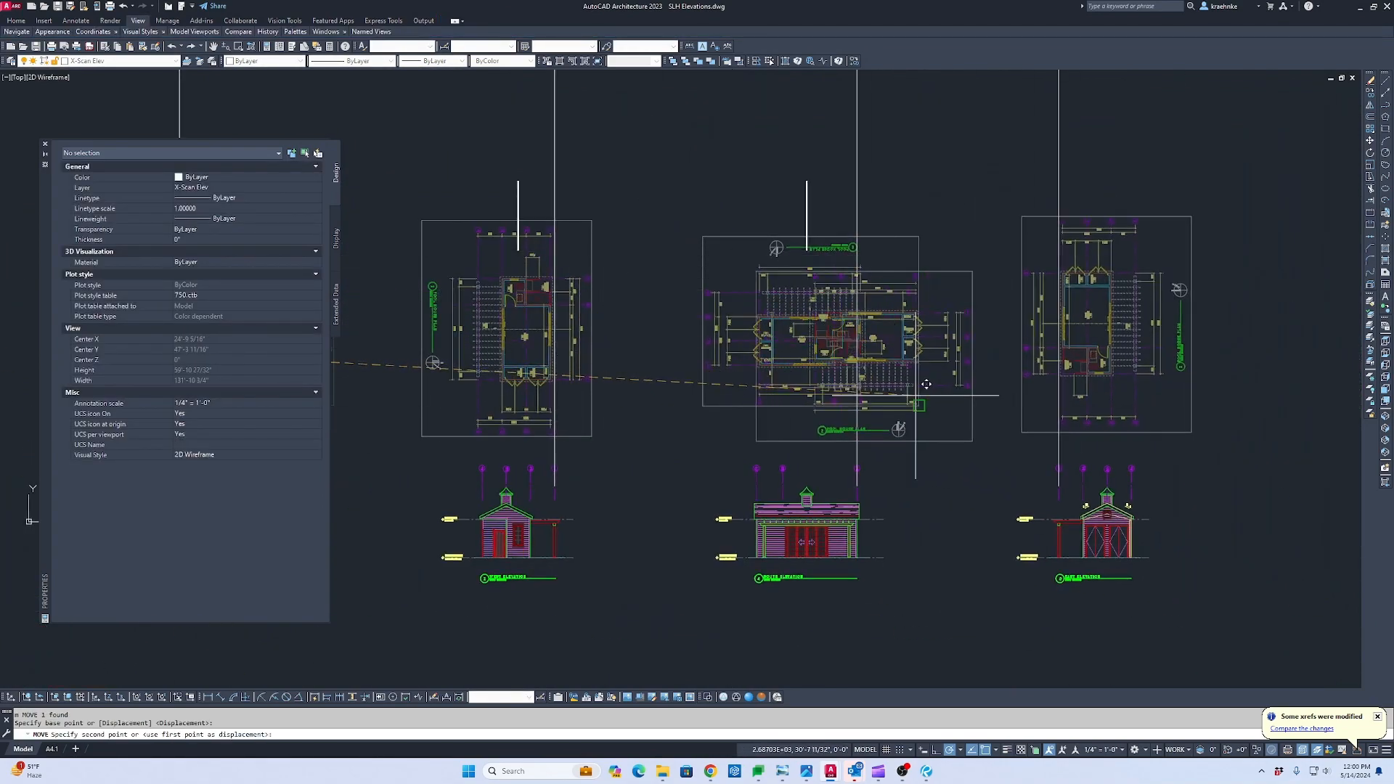
scroll(877, 385, up, 2)
scroll(847, 394, down, 1)
middle_drag(847, 395, 857, 486)
scroll(847, 458, up, 2)
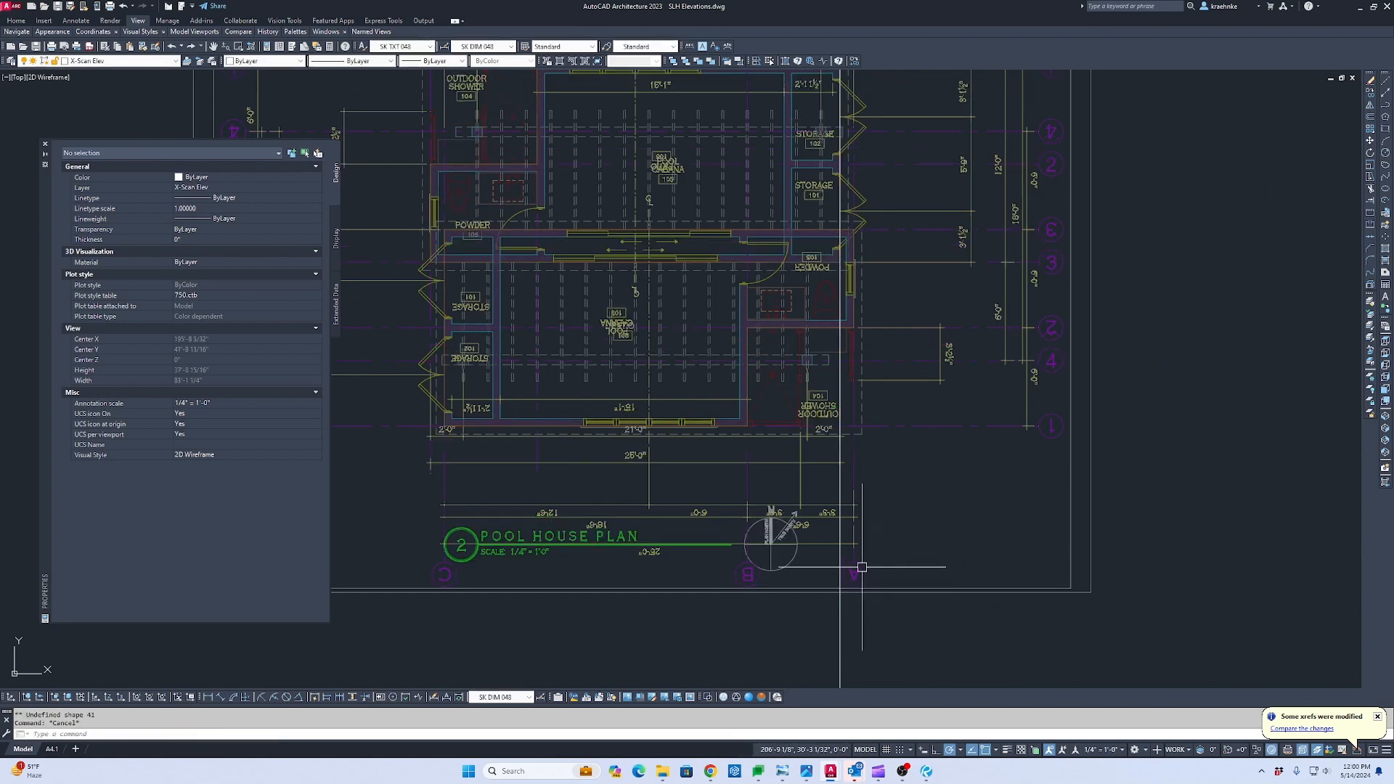
Move the upside-down plan from the south elevation to the north elevation, lining up its grid A with the elevation's rightmost grid line.
key(Escape)
text(m)
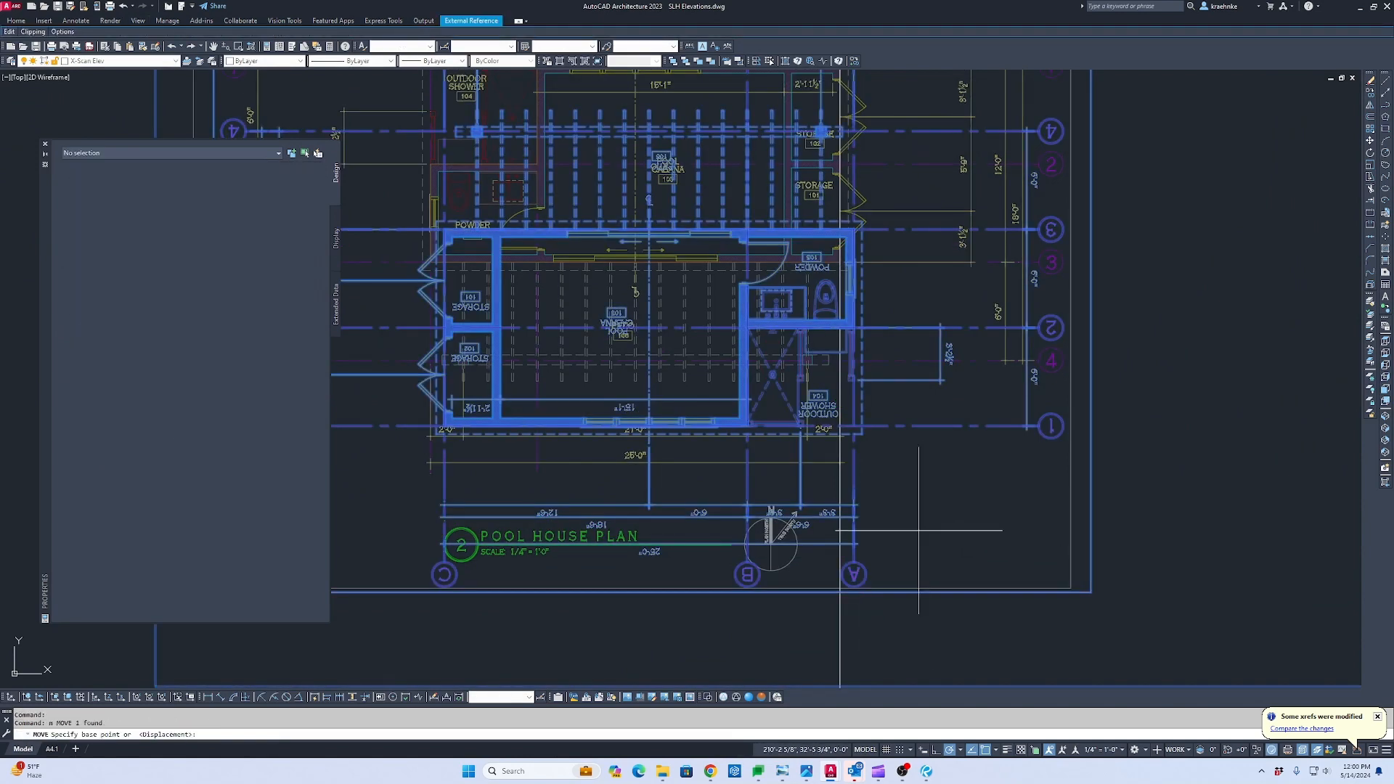
key(Return)
scroll(893, 552, up, 4)
click(796, 560)
scroll(796, 561, down, 7)
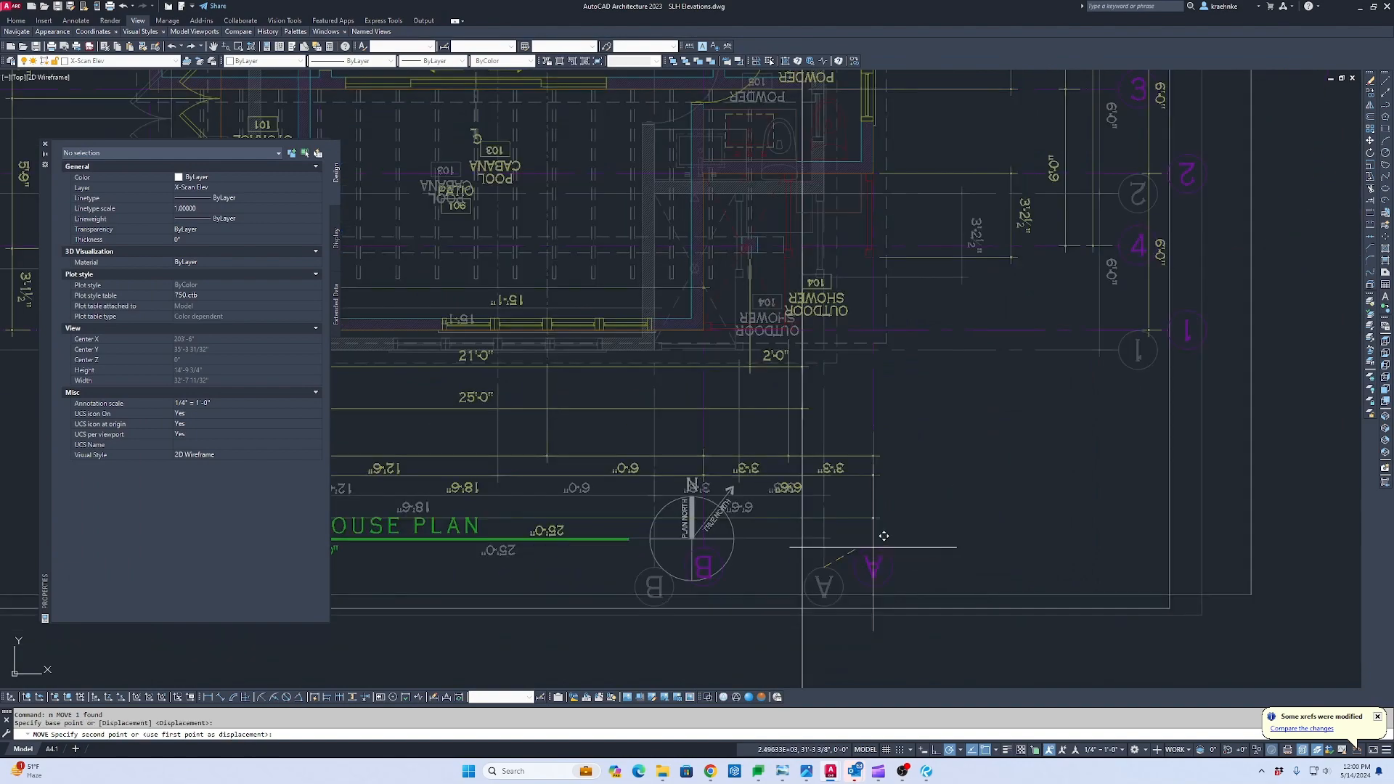
scroll(1106, 449, up, 4)
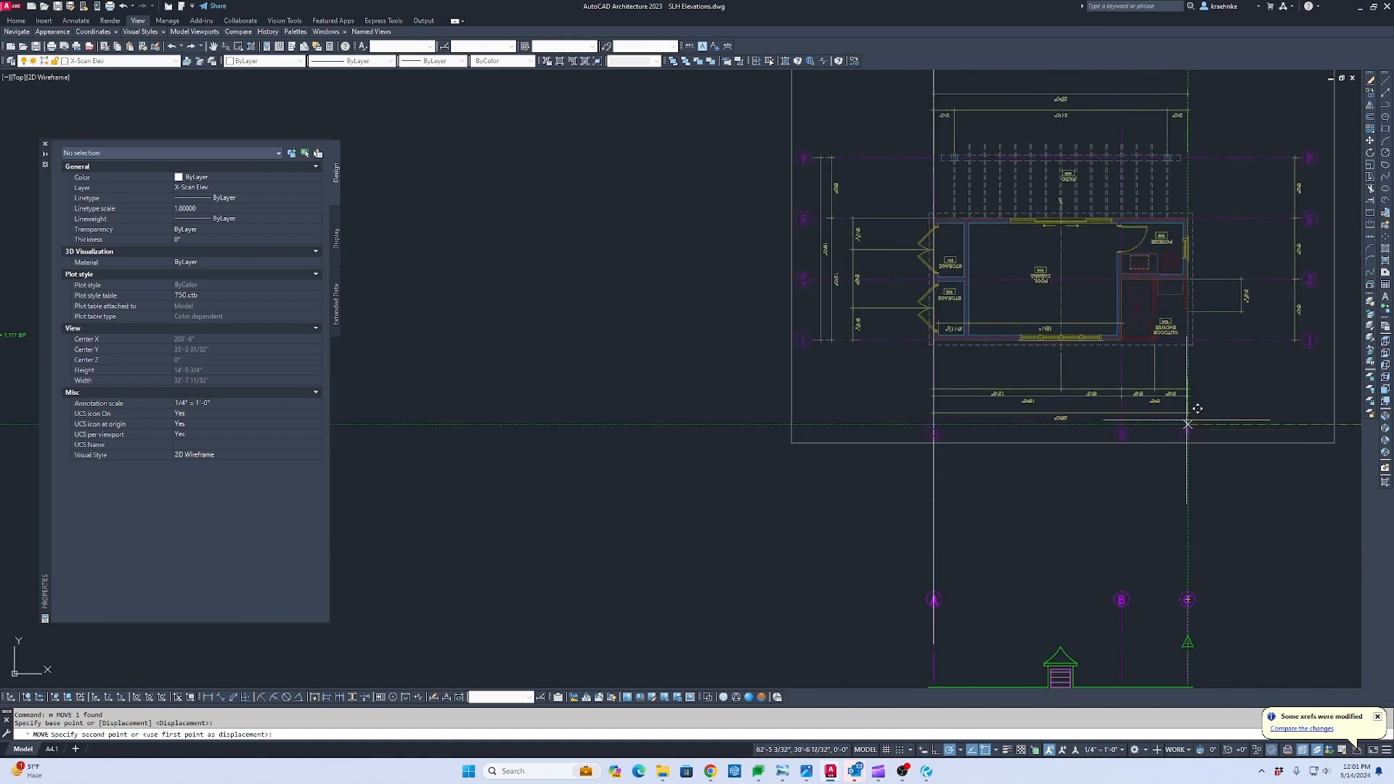
click(1188, 420)
middle_click(1220, 536)
middle_click(1220, 536)
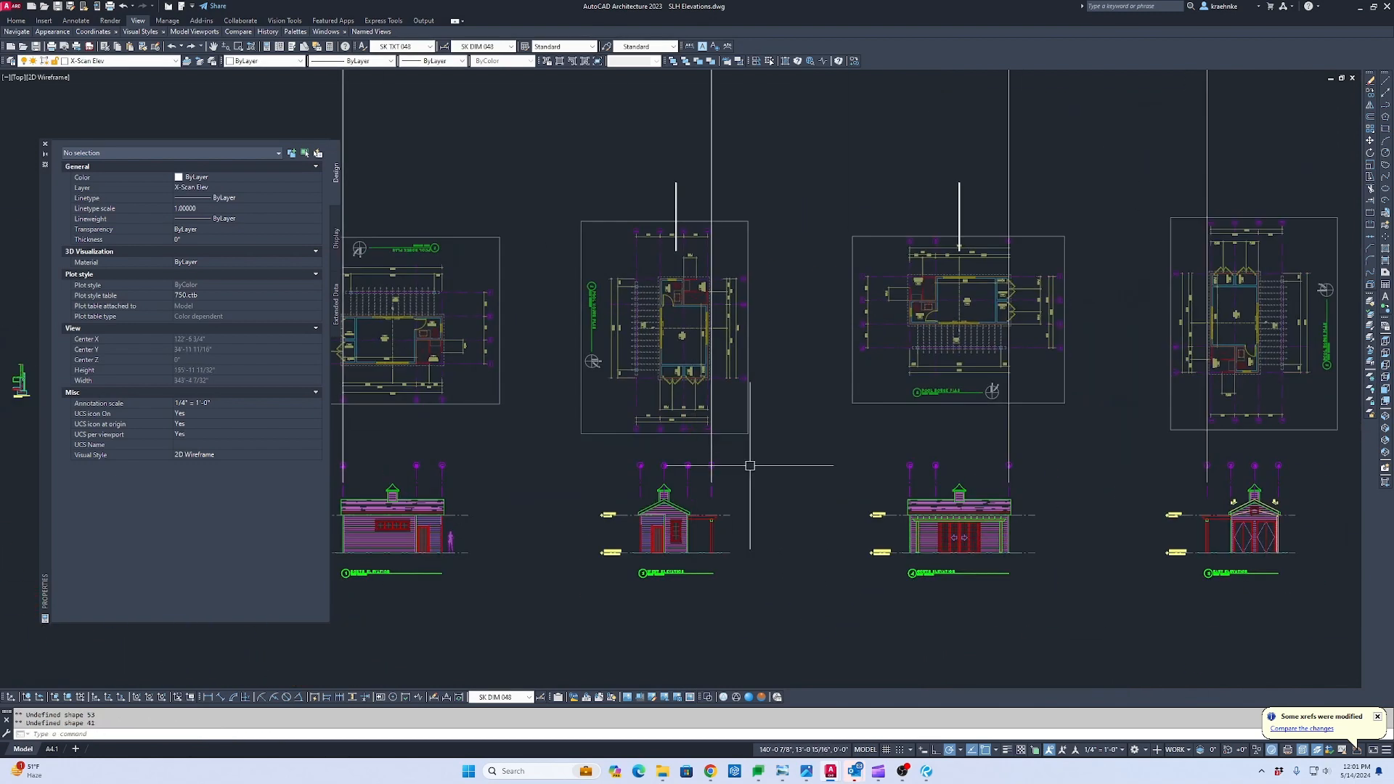
Move the plan rotated 270 degrees from the west elevation to the east elevation, placing its grid line 4 on the alignment line.
middle_drag(751, 466, 669, 456)
click(581, 336)
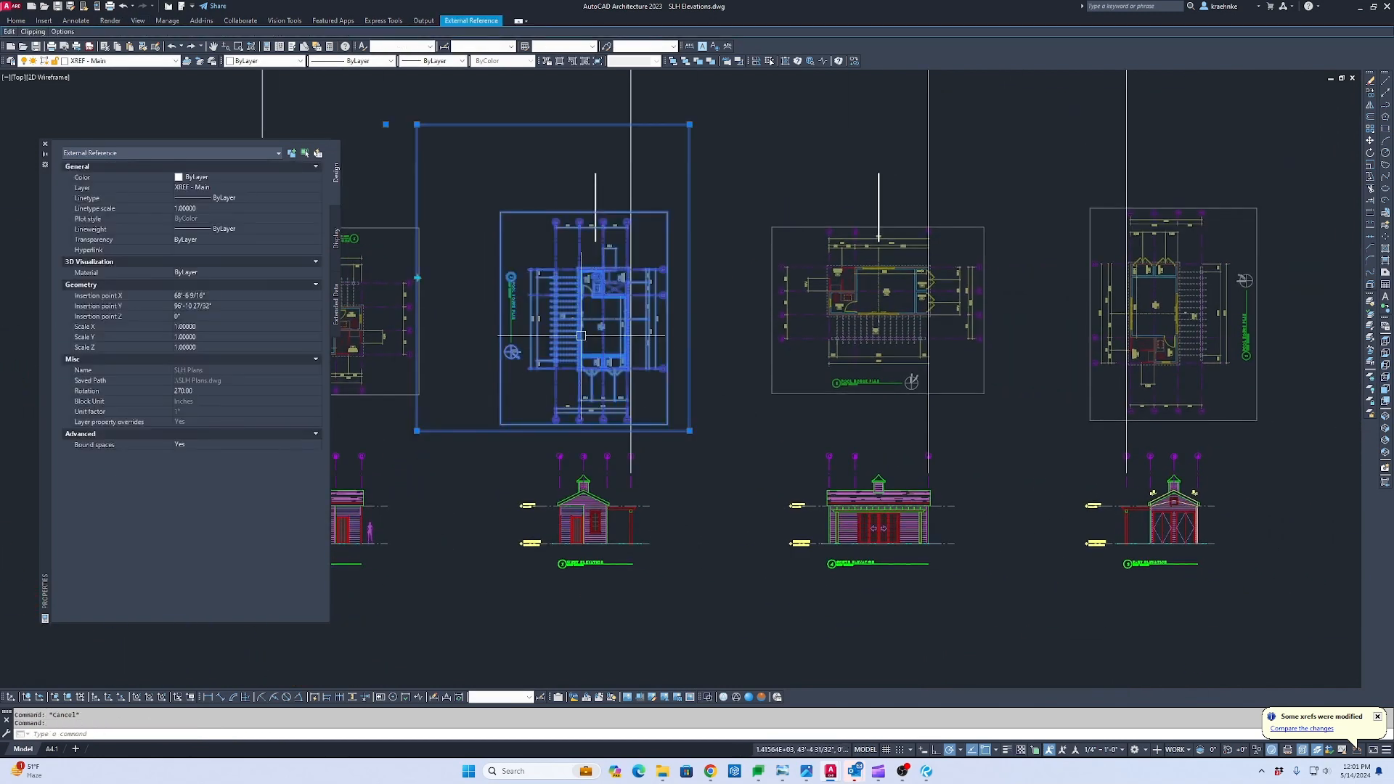
text(m MOVE 1 found)
key(Return)
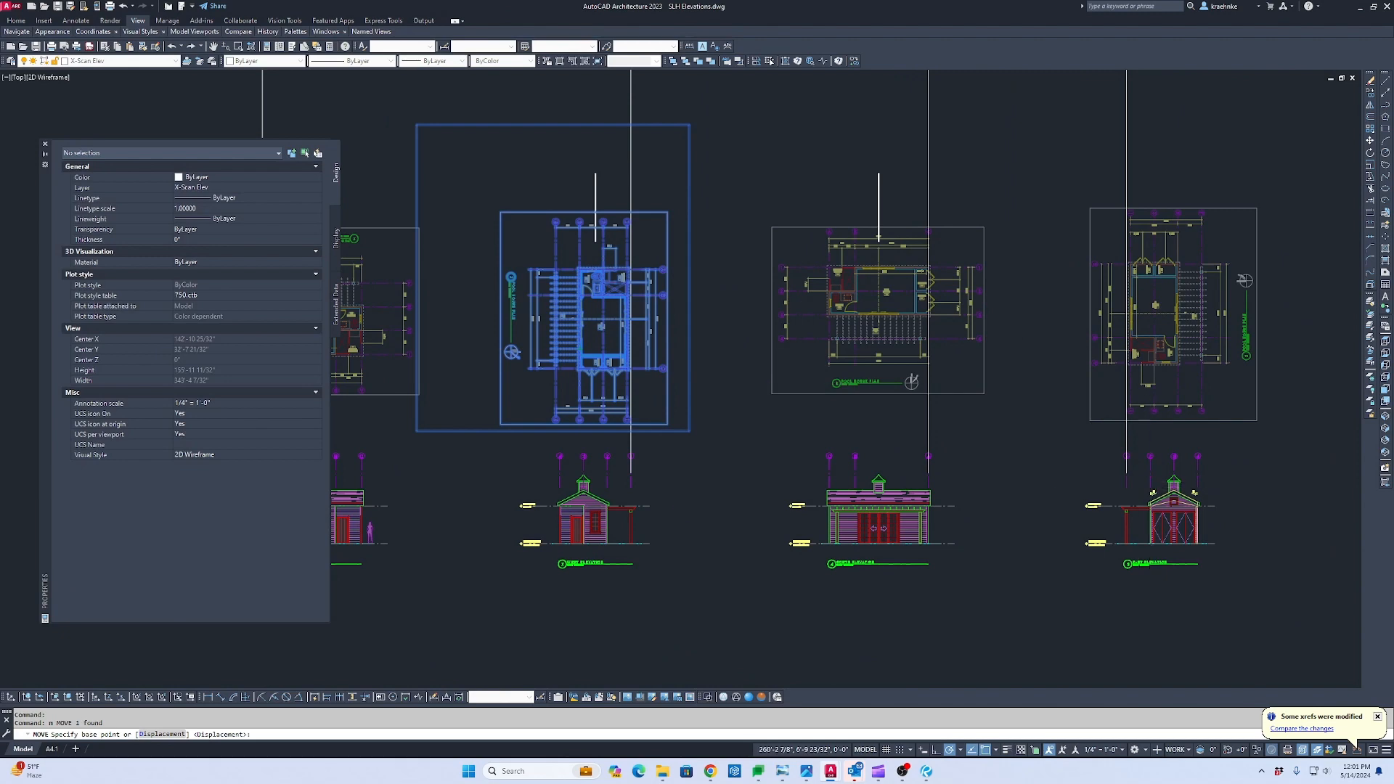
scroll(1090, 494, up, 5)
scroll(865, 389, down, 3)
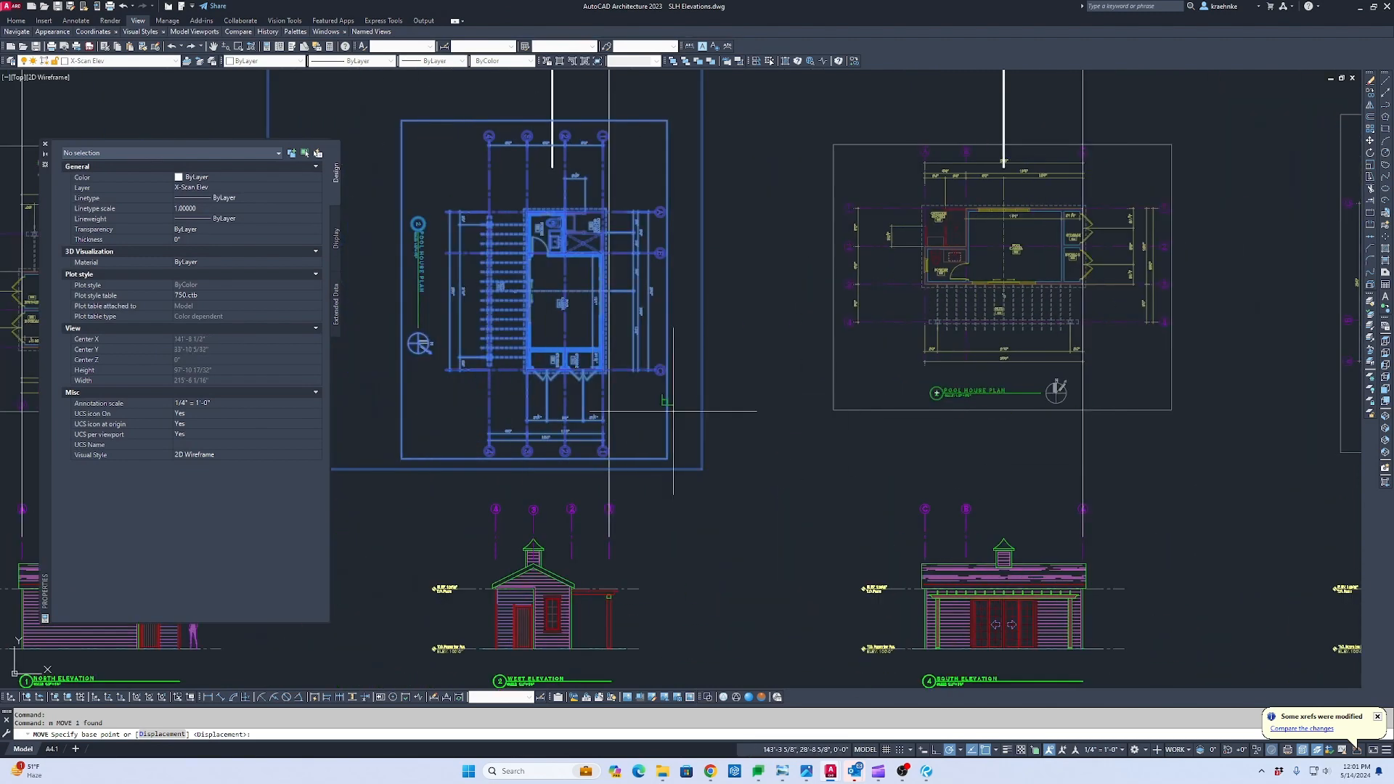
scroll(673, 411, up, 8)
scroll(483, 389, down, 4)
scroll(598, 298, up, 2)
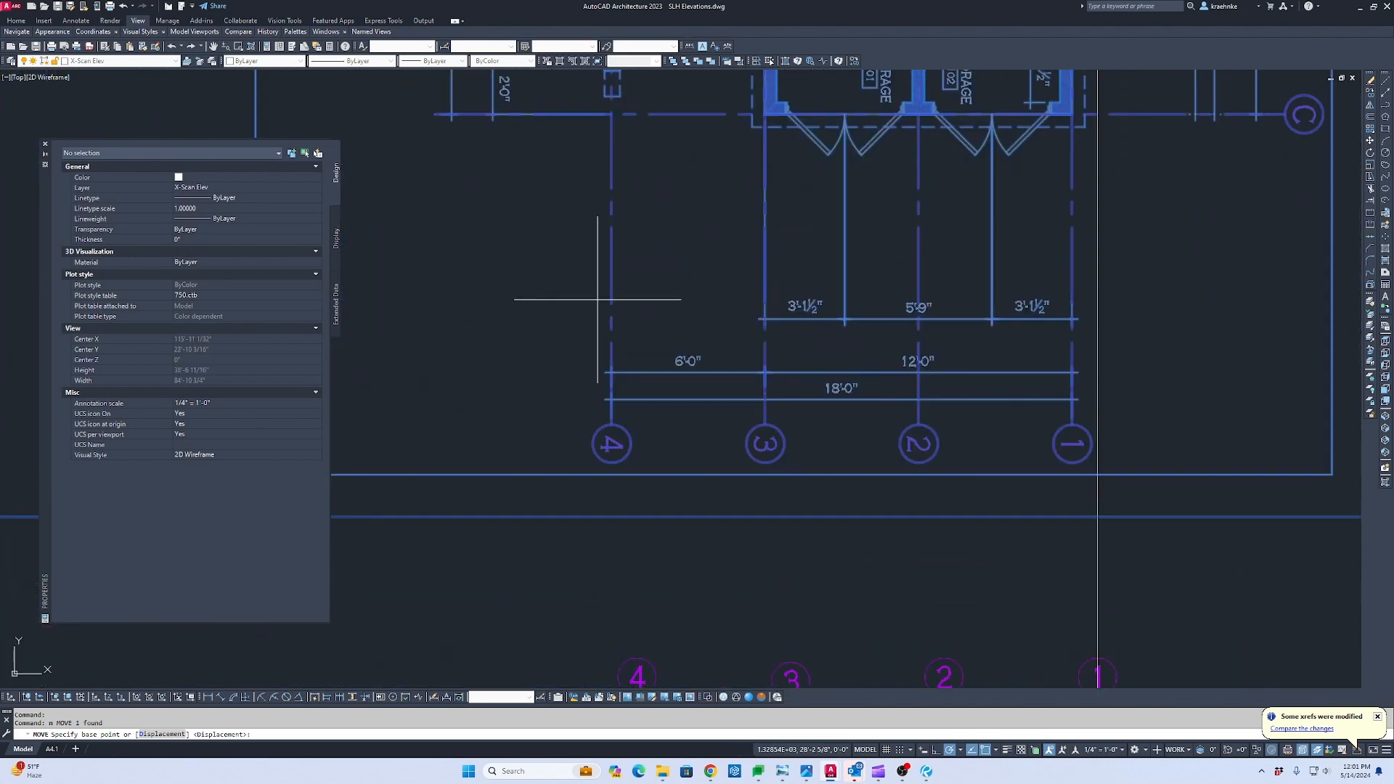
click(613, 300)
scroll(613, 300, down, 4)
scroll(795, 281, up, 2)
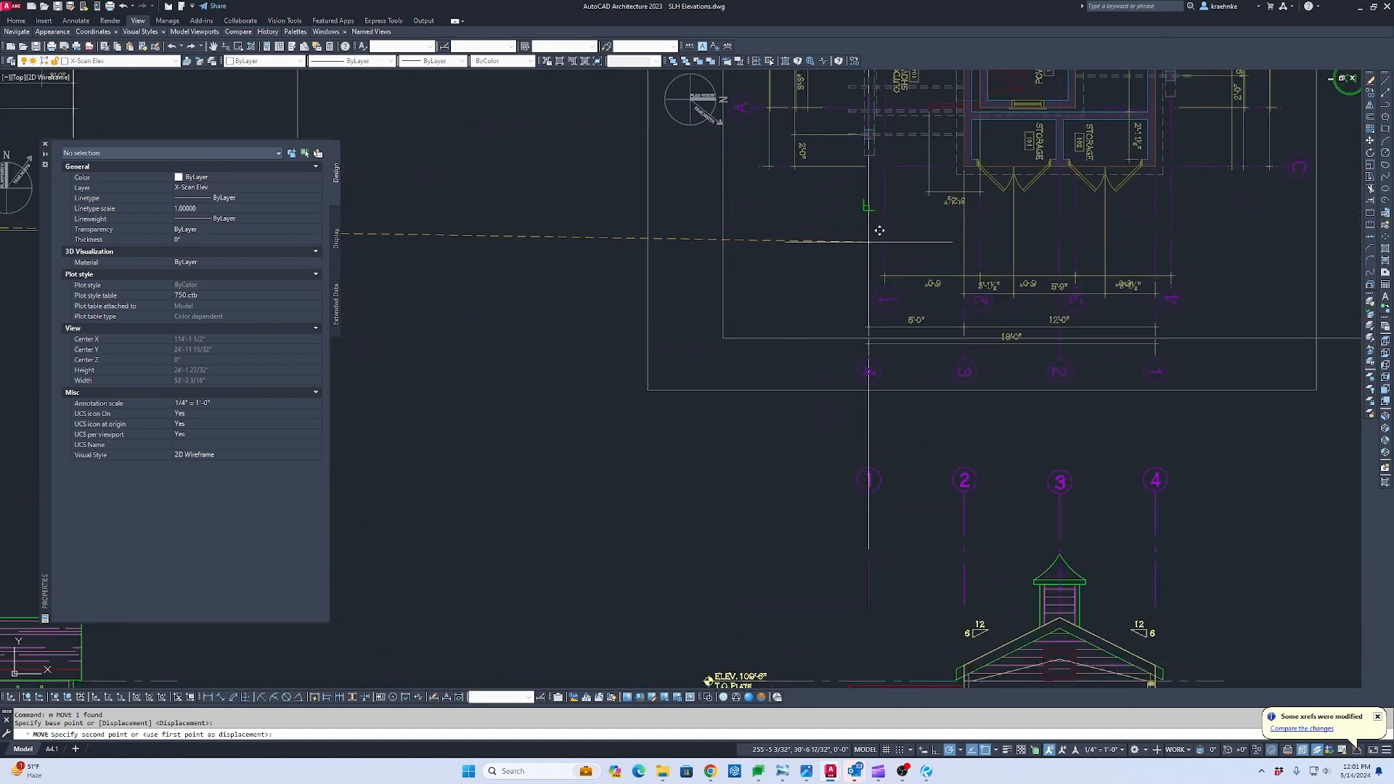
key(Escape)
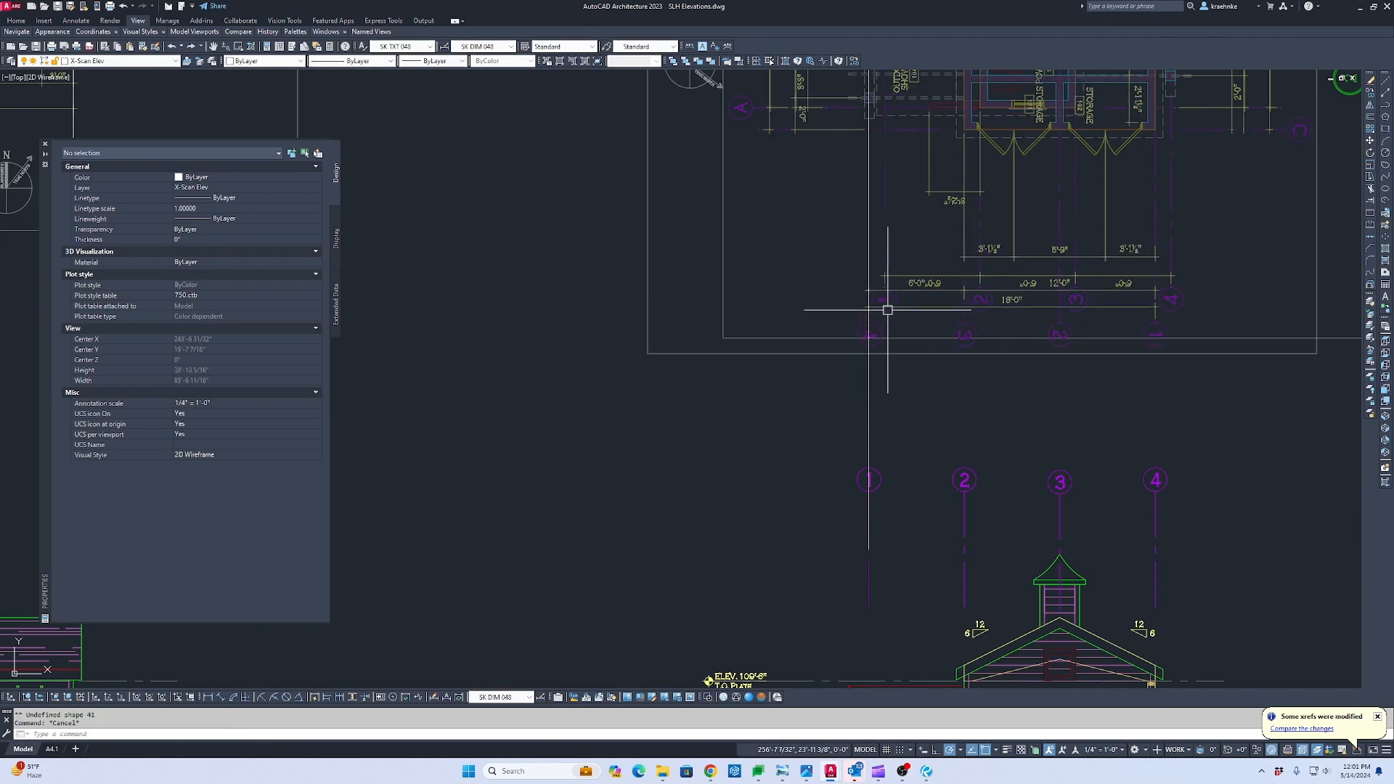
Move the plan rotated 90 degrees from the east elevation to the west elevation, placing its grid line 4 on the alignment line.
click(887, 310)
scroll(836, 363, up, 3)
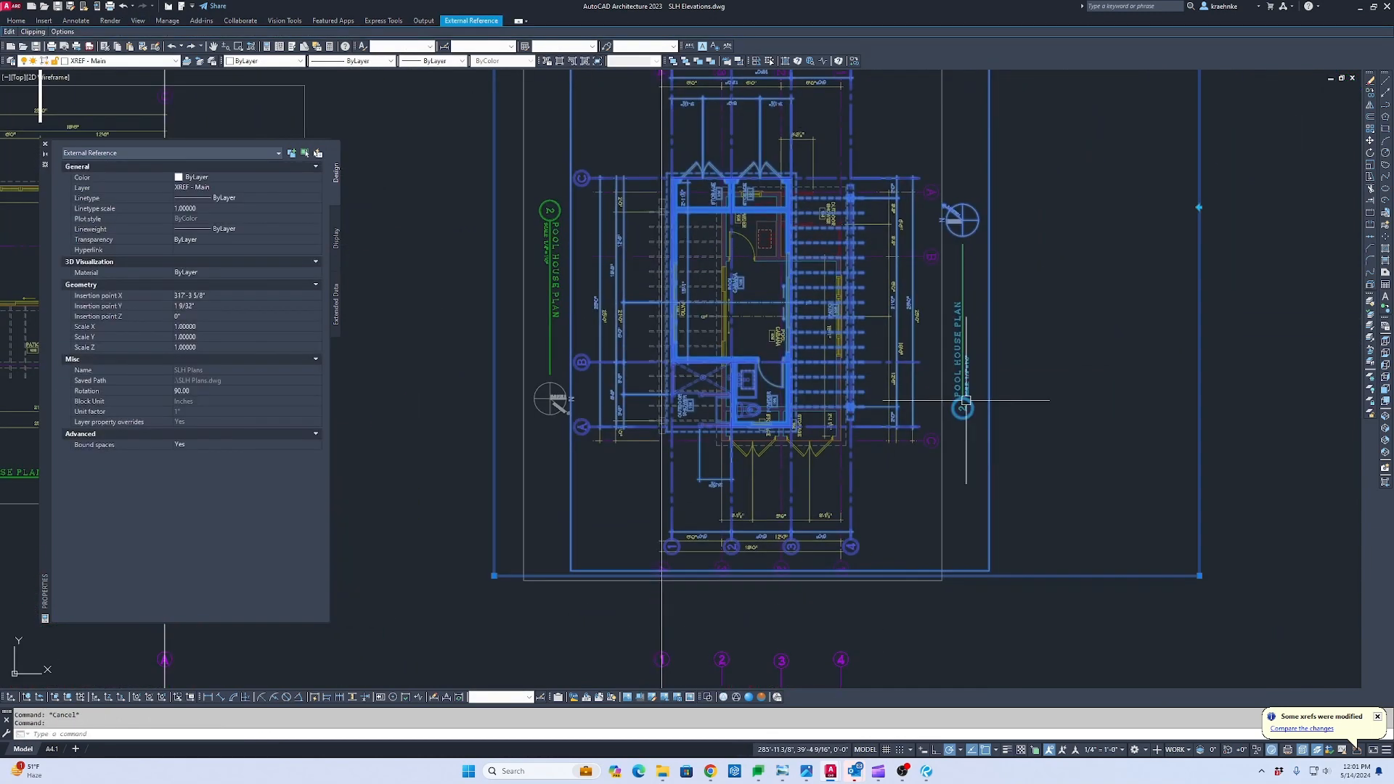
scroll(879, 501, up, 4)
text(m)
key(Return)
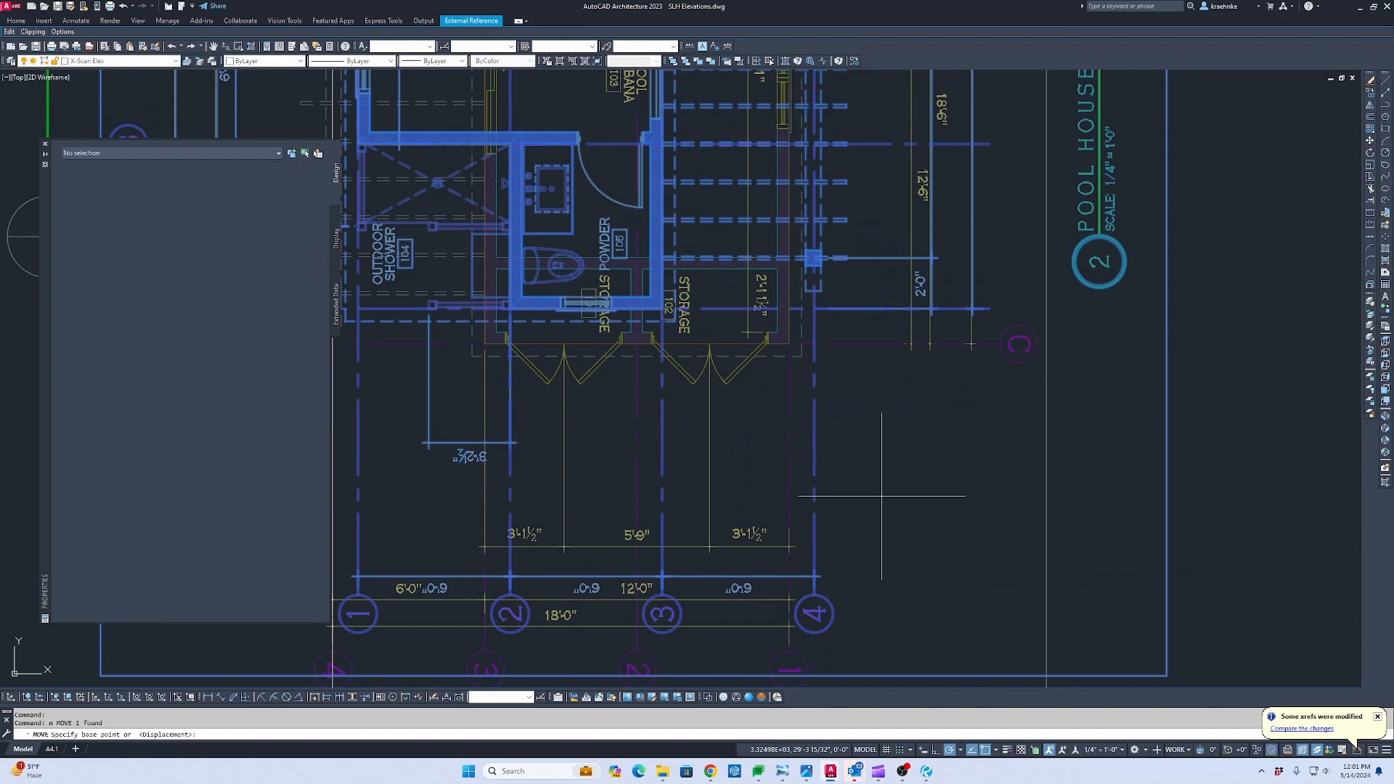
click(814, 506)
scroll(822, 500, down, 5)
middle_drag(822, 500, 1393, 485)
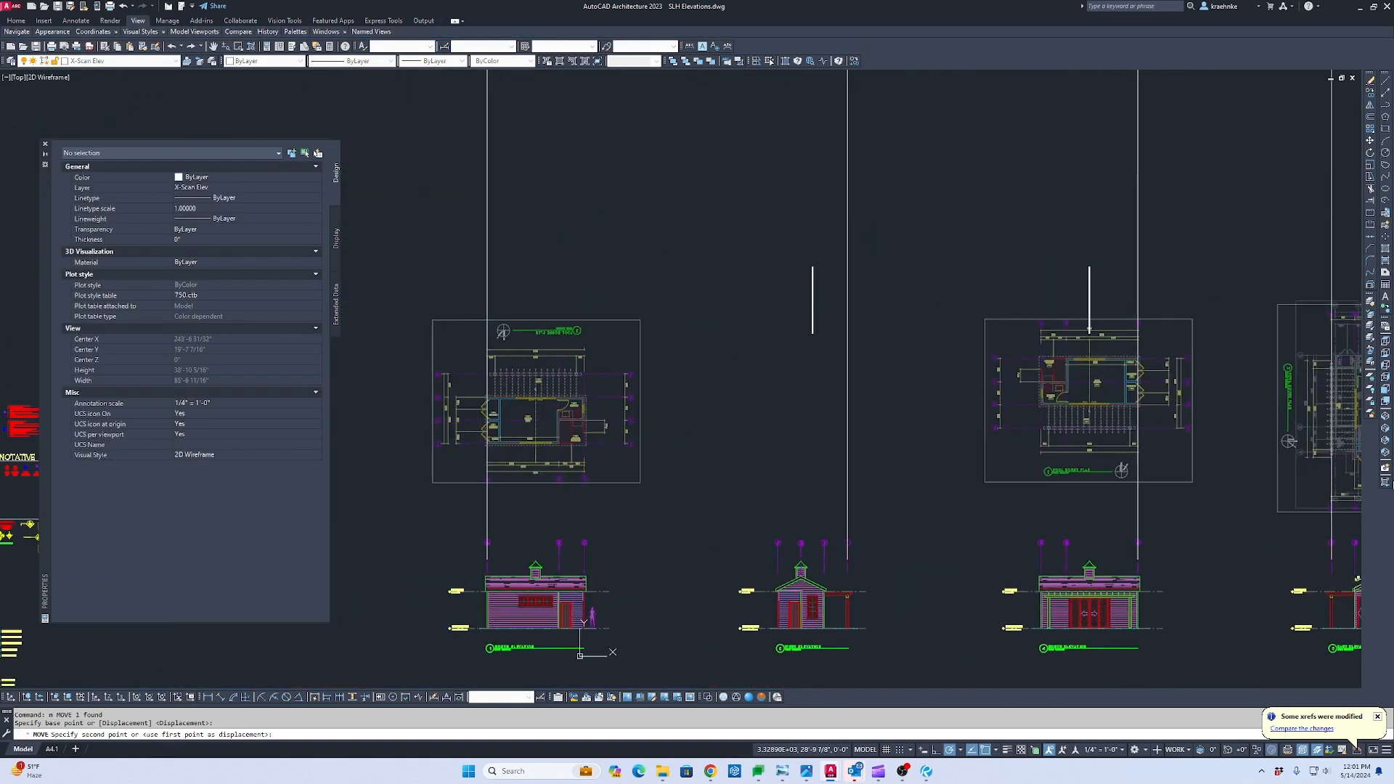
middle_drag(803, 464, 1083, 472)
scroll(1130, 470, up, 2)
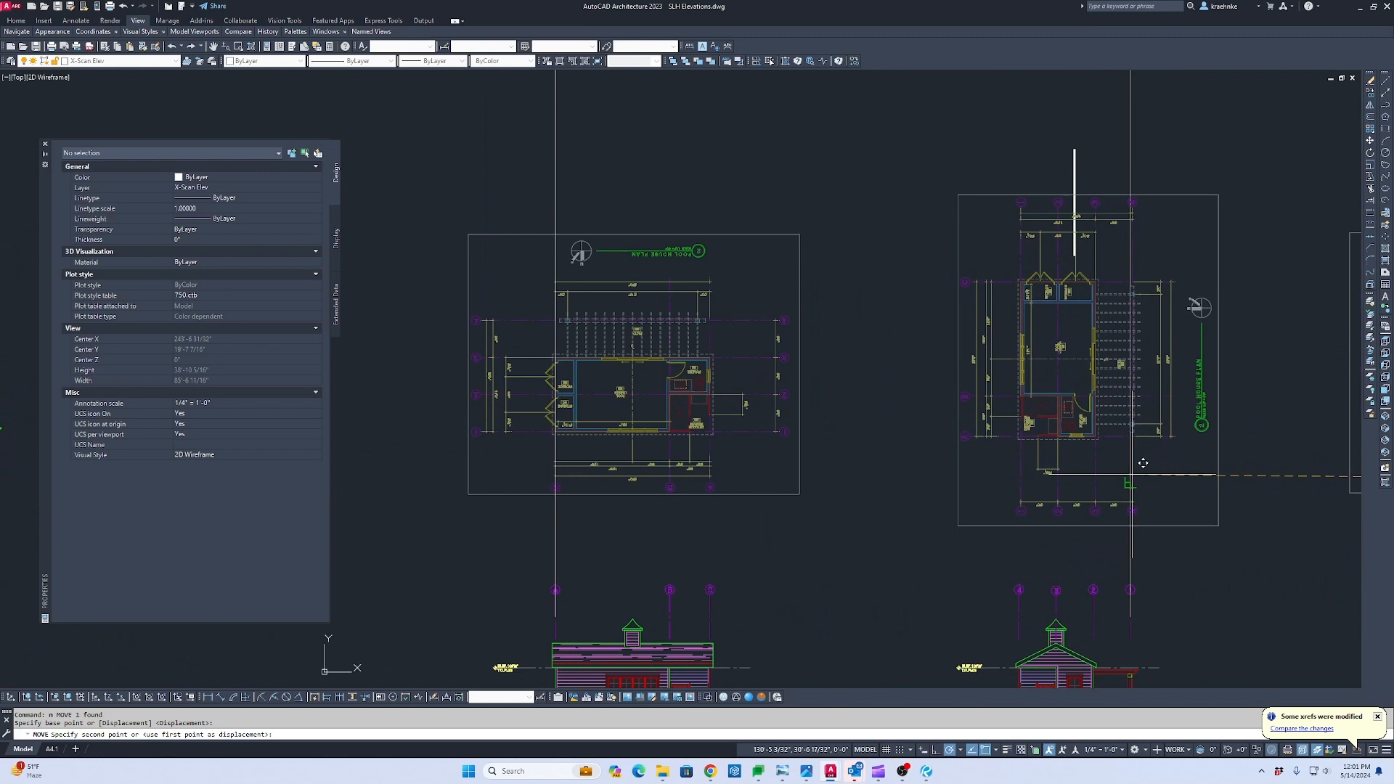
click(1143, 464)
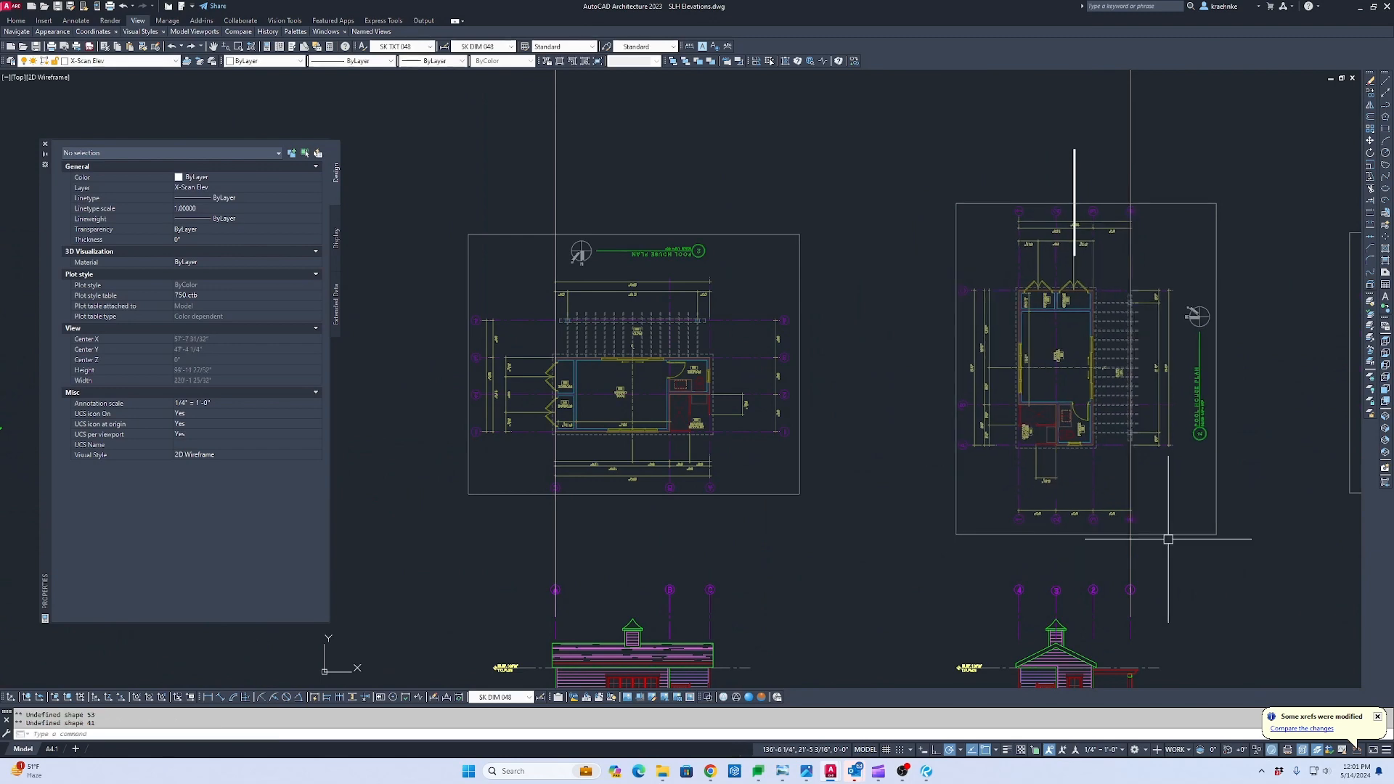
Delete the four long vertical alignment polylines running up from the elevations.
scroll(1038, 498, down, 5)
click(1080, 336)
click(622, 279)
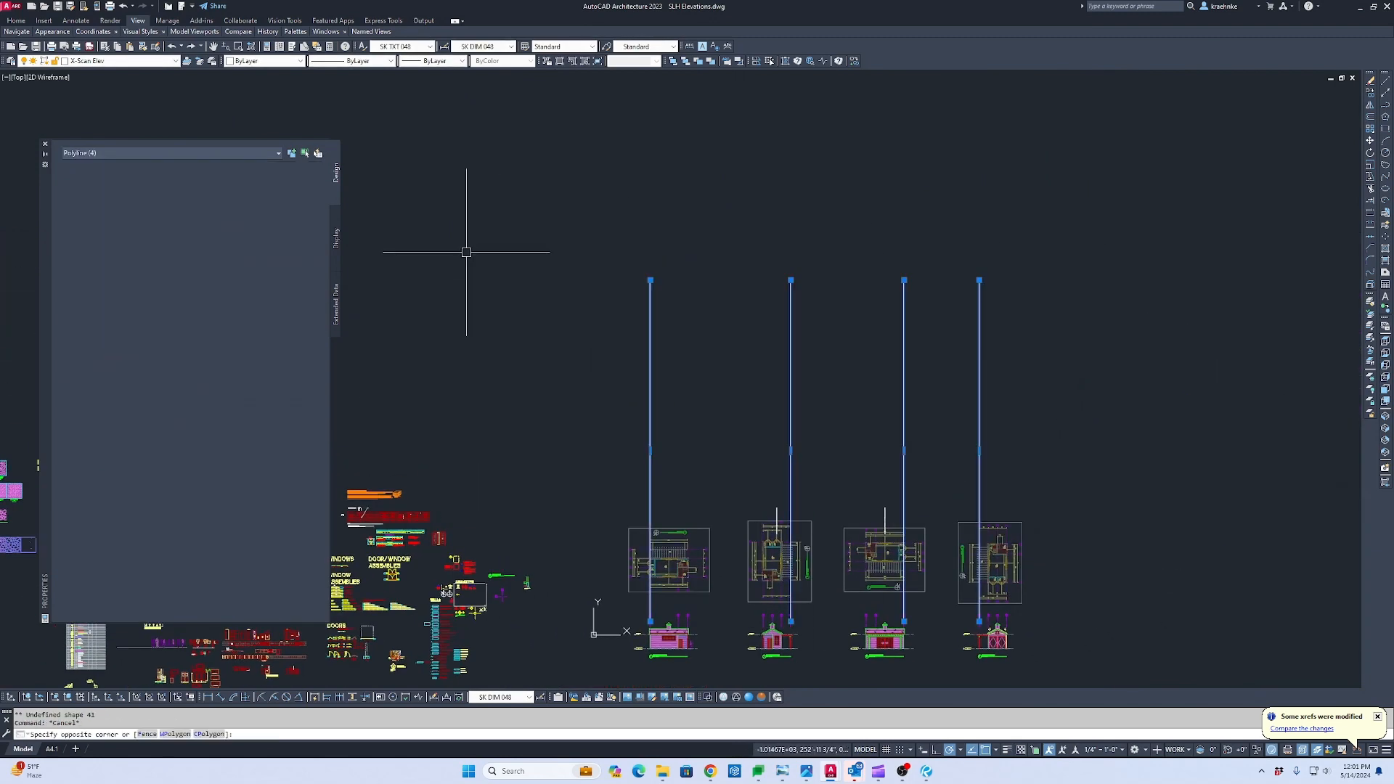
key(Delete)
Change the label of the north elevation's leftmost grid tag to C.
scroll(814, 421, up, 5)
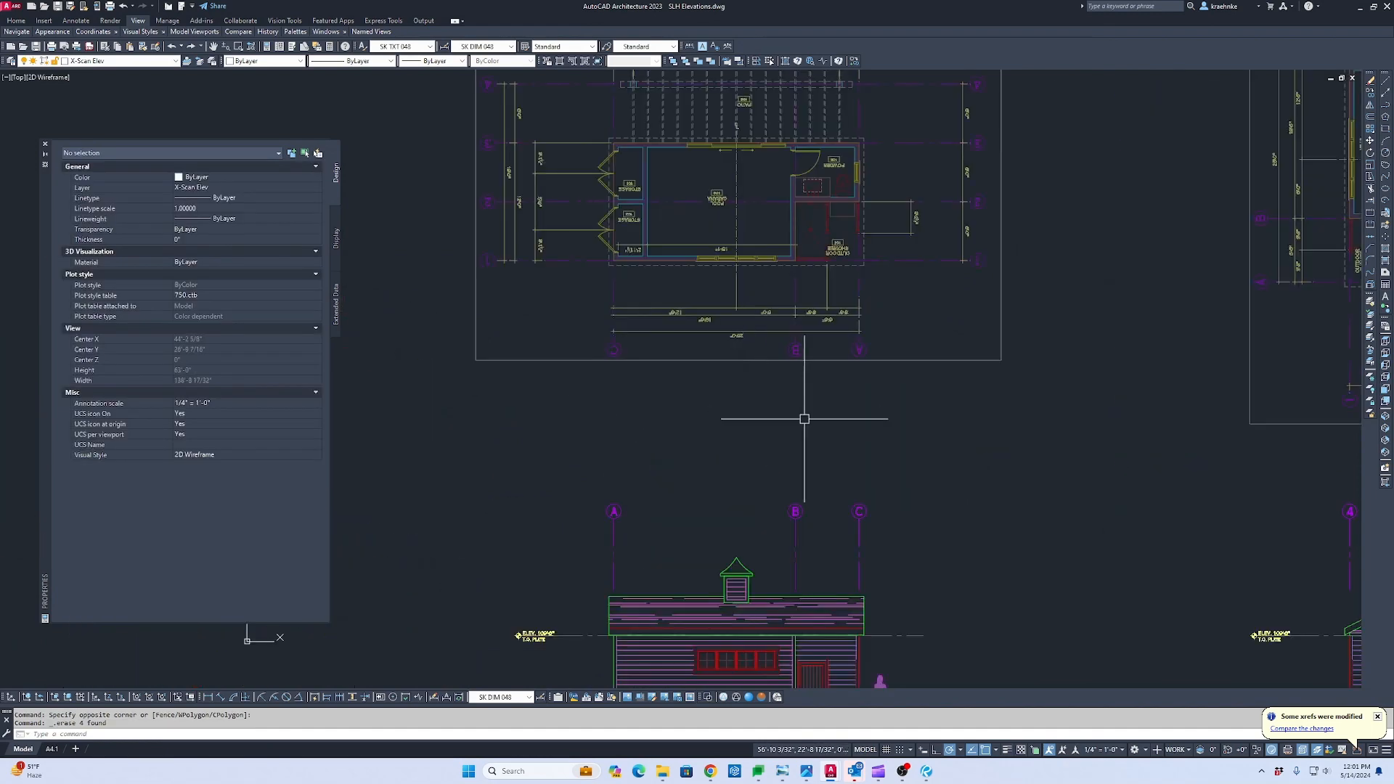
scroll(750, 435, up, 2)
mouse_move(750, 445)
middle_down()
mouse_move(750, 363)
mouse_move(763, 372)
middle_up()
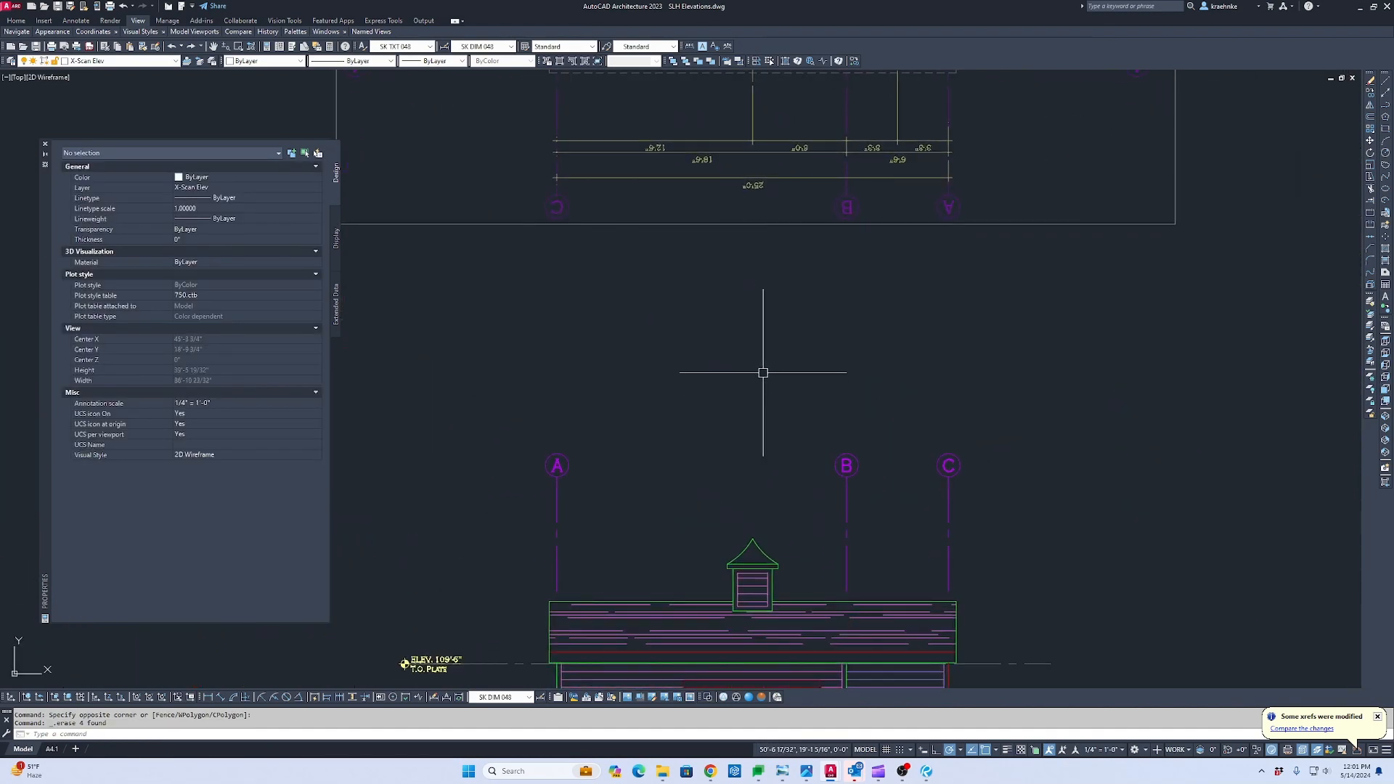
click(556, 463)
key(Caps_Lock)
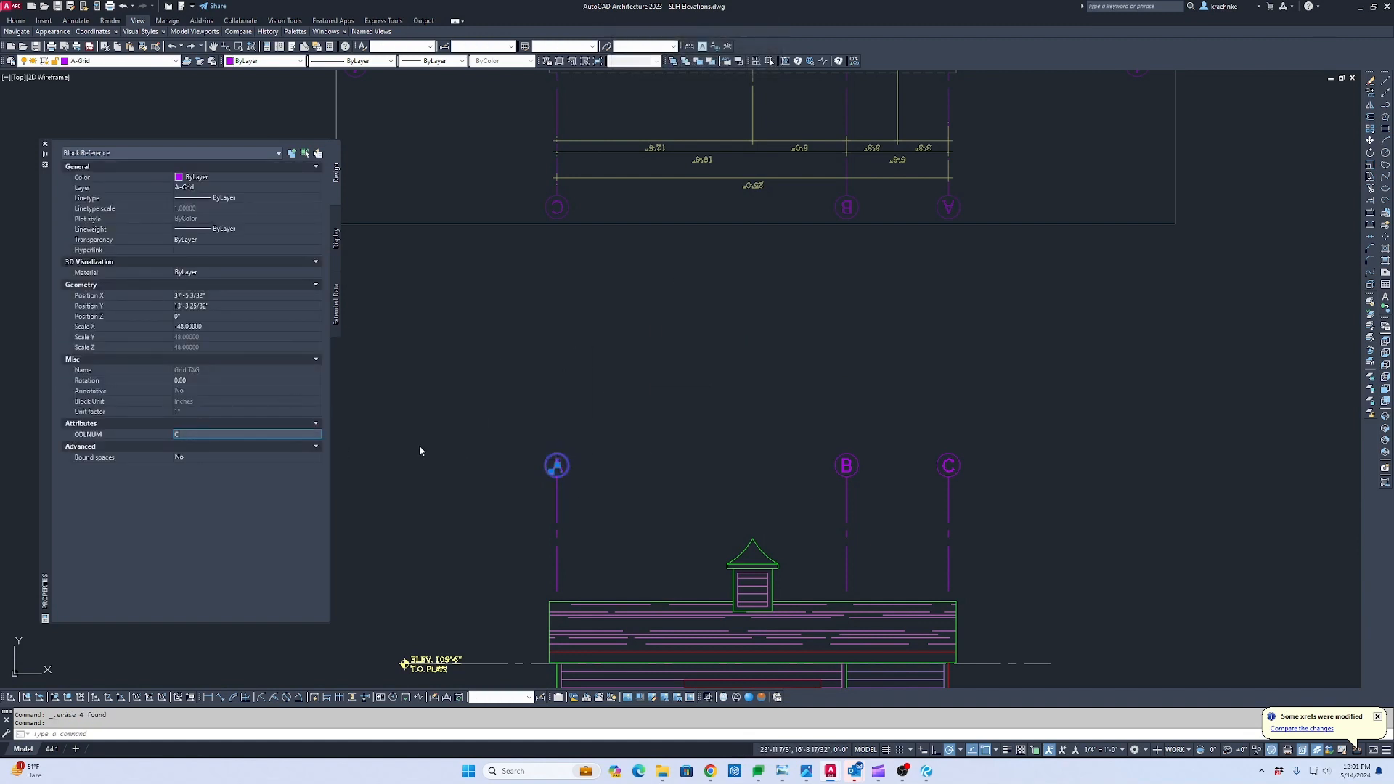
key(Escape)
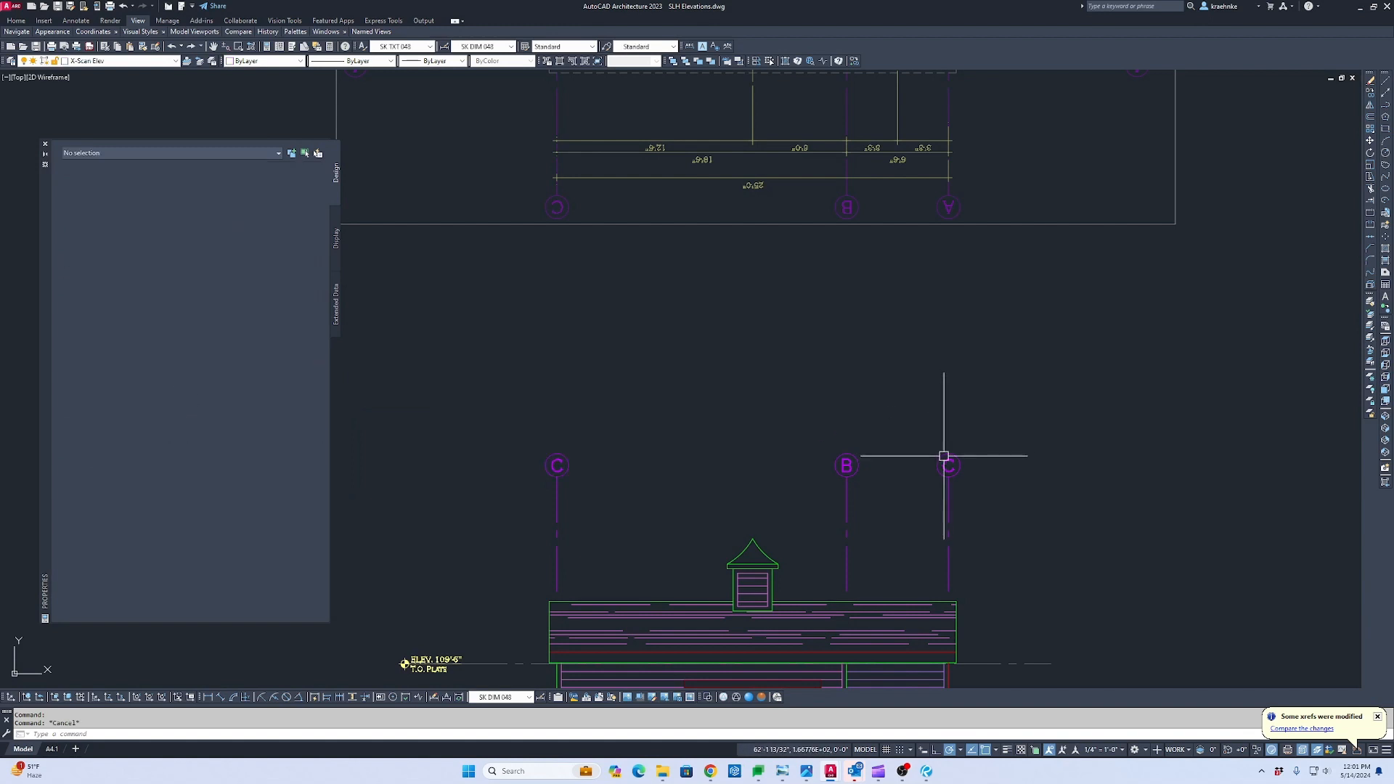
Change the label of the north elevation's rightmost grid tag to A.
click(948, 459)
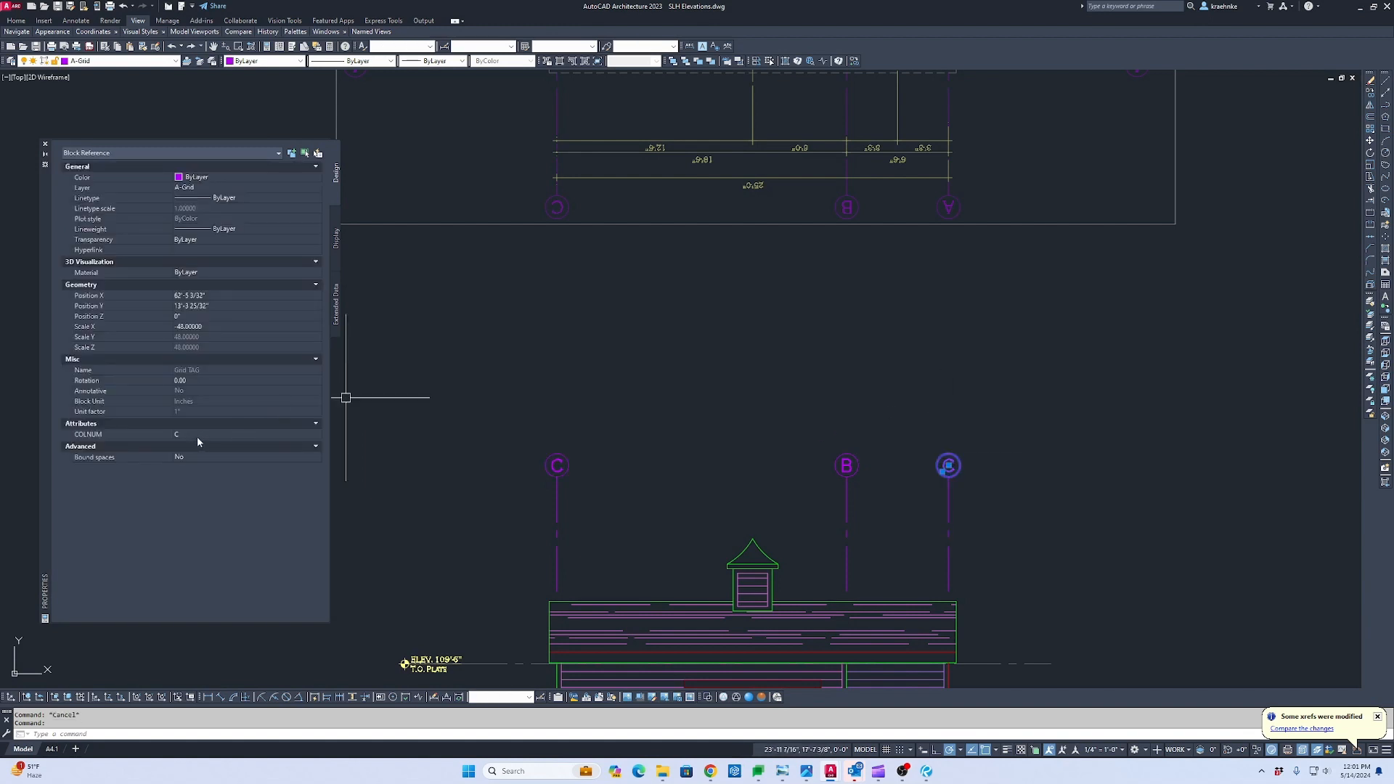
click(198, 436)
key(Return)
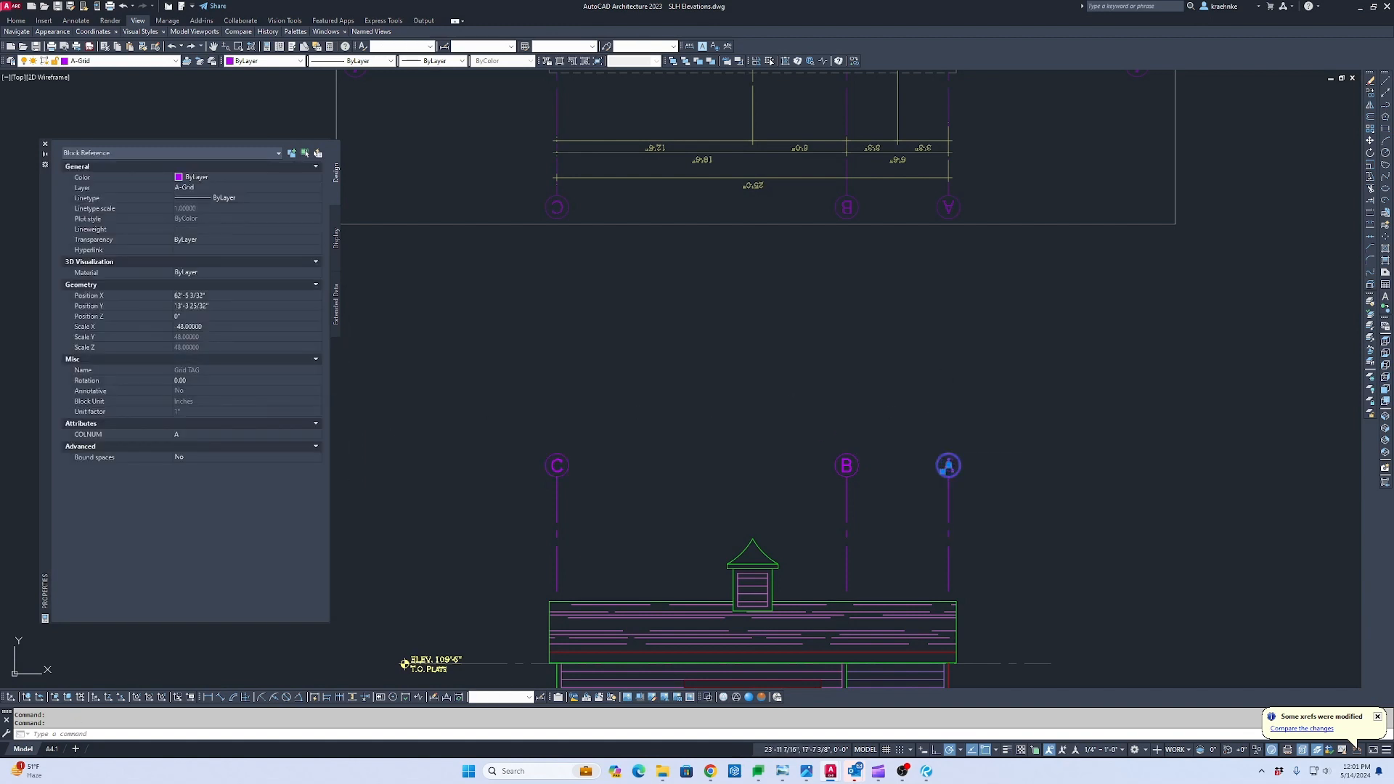
key(Escape)
Change the label of the west elevation's leftmost grid tag to 1.
scroll(1017, 379, down, 4)
middle_drag(1017, 379, 384, 344)
middle_drag(596, 398, 1283, 450)
scroll(1056, 441, up, 4)
scroll(1140, 448, down, 4)
middle_drag(1140, 448, 501, 458)
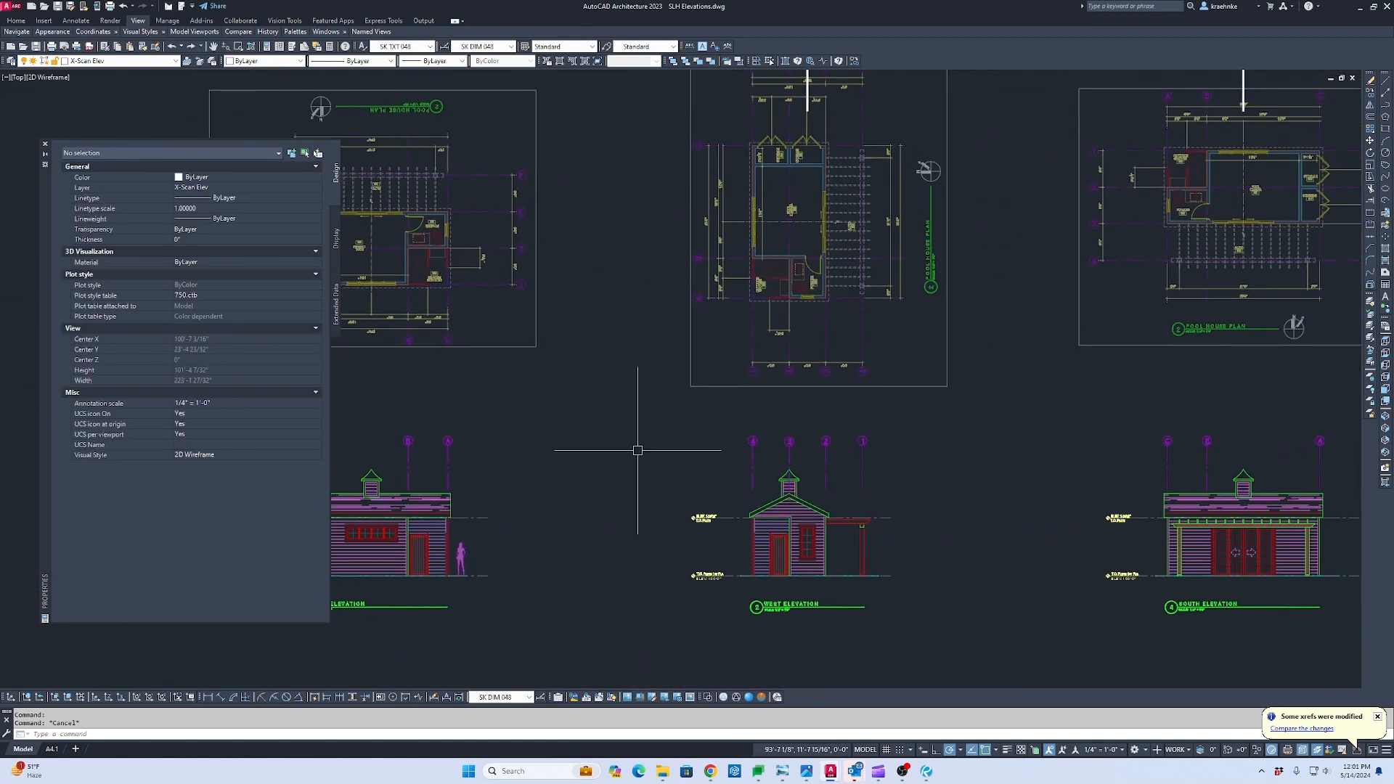
scroll(665, 454, up, 4)
click(875, 424)
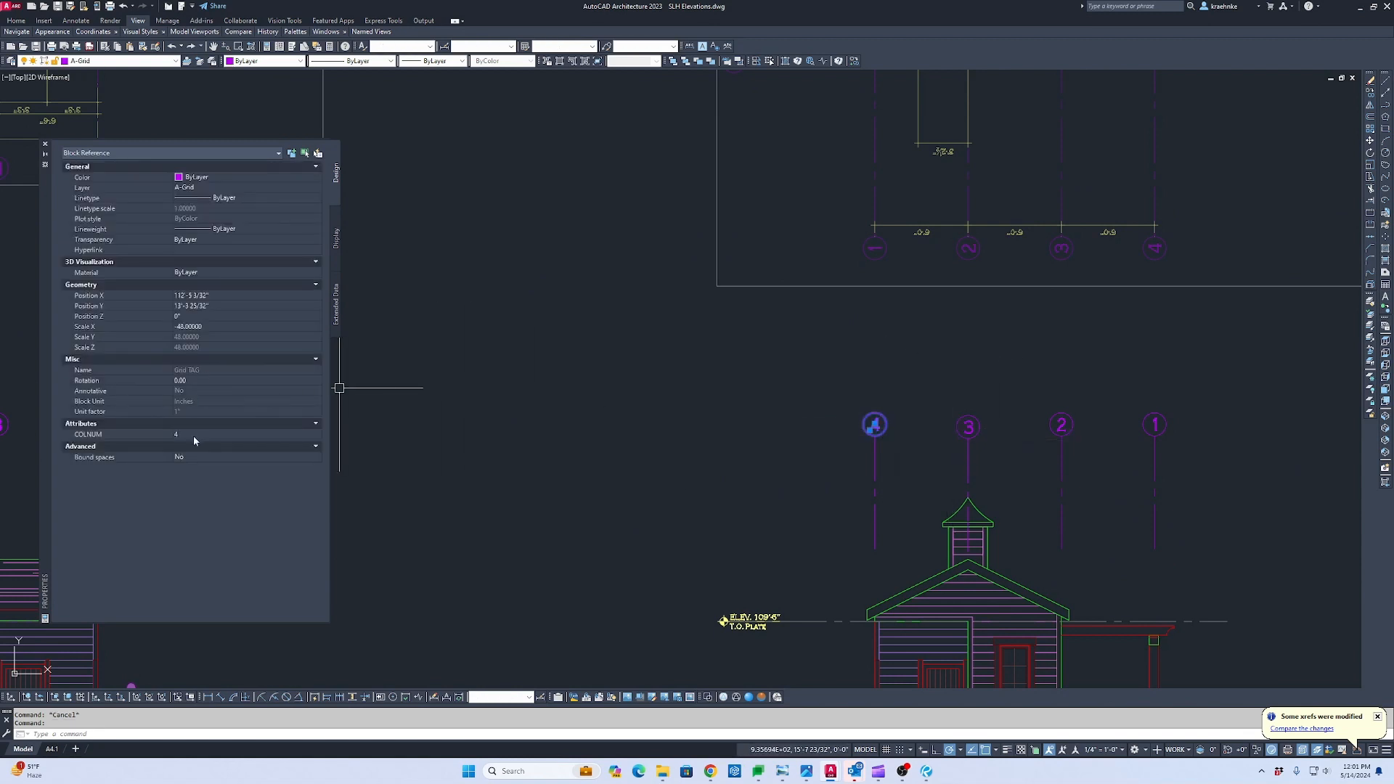
click(197, 436)
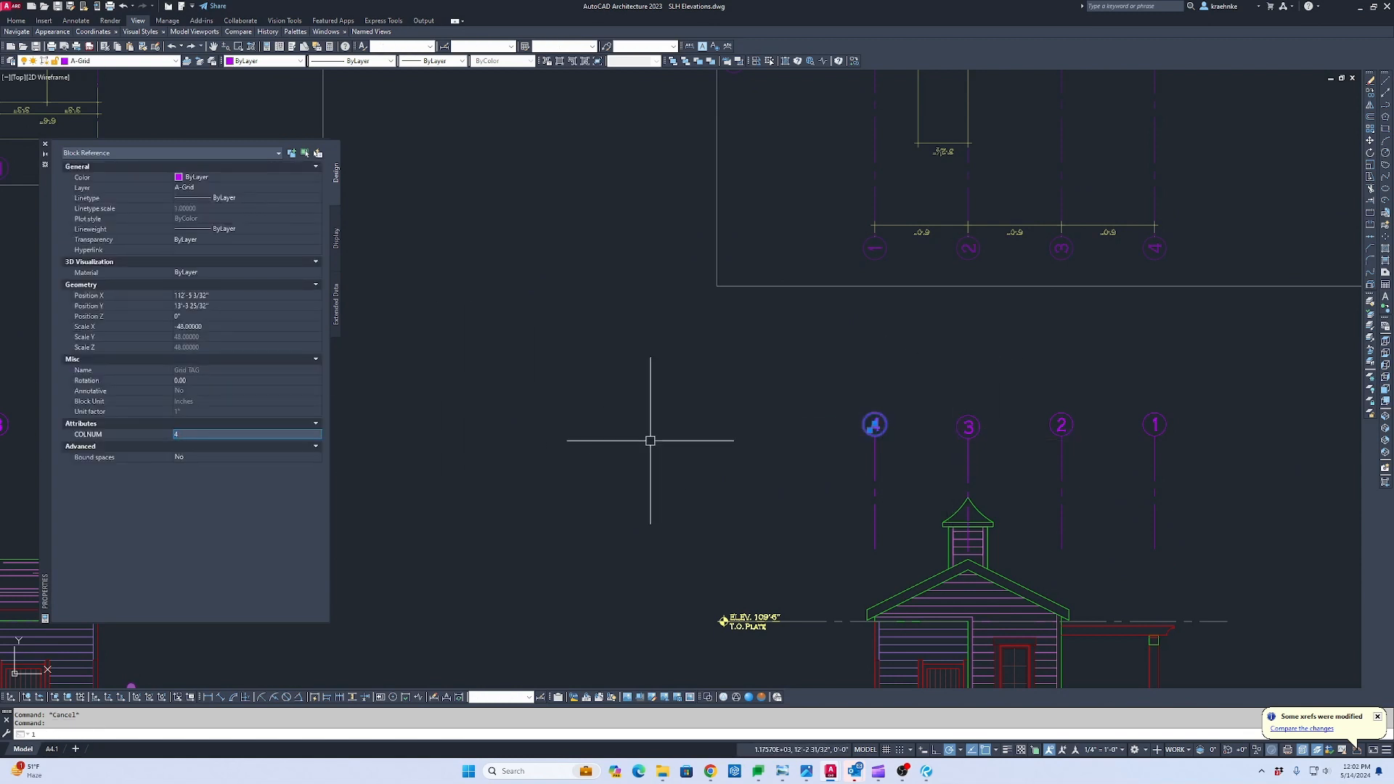
click(209, 434)
key(Escape)
Change the label of the west elevation's second grid tag from the left to 2.
click(969, 427)
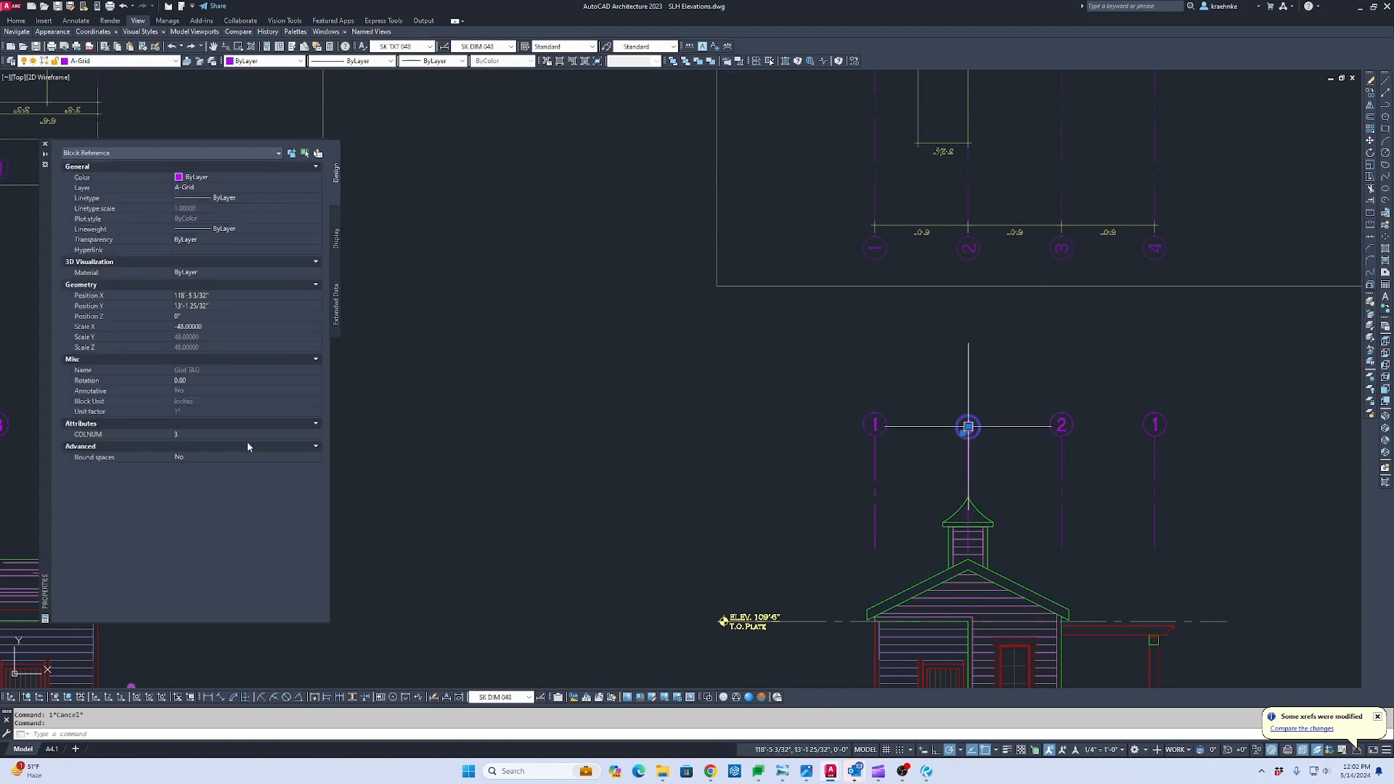
click(201, 435)
text(2)
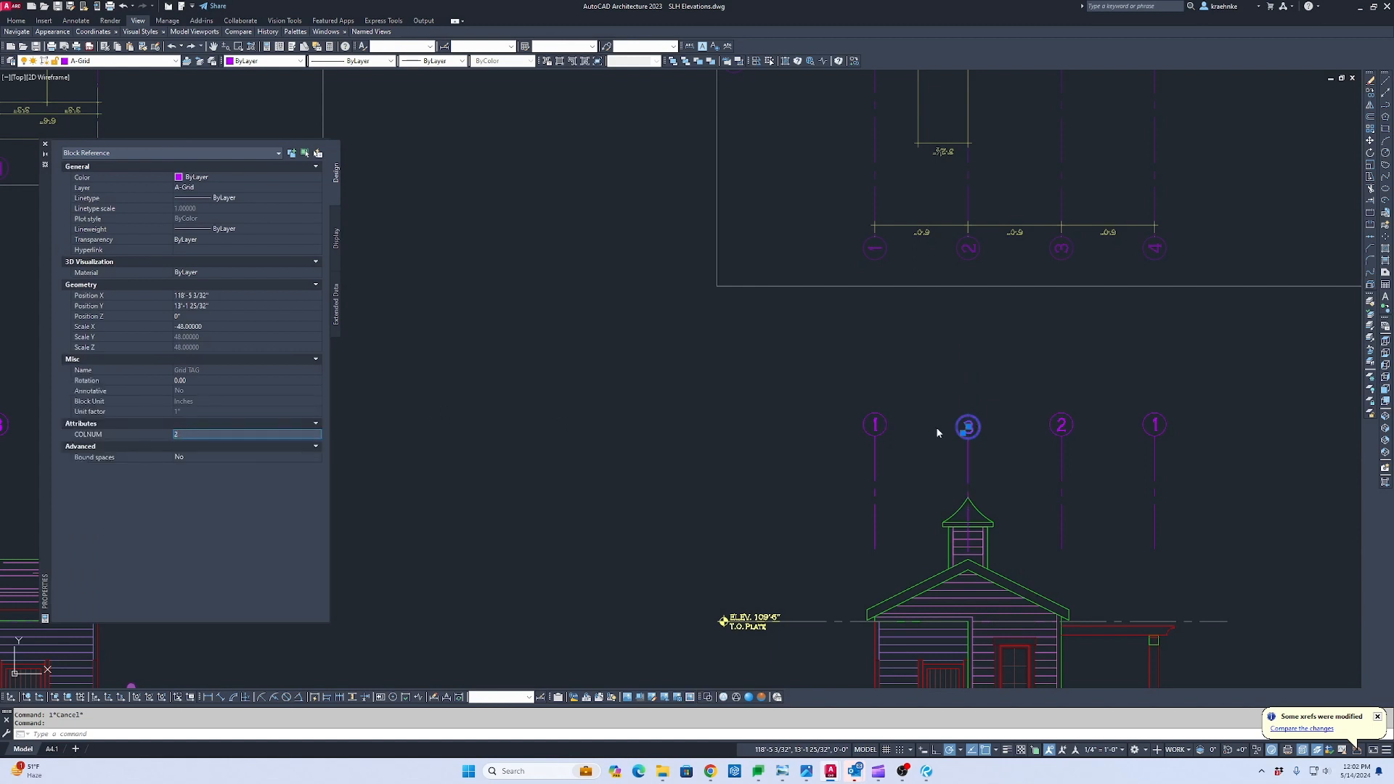
key(Return)
click(1062, 423)
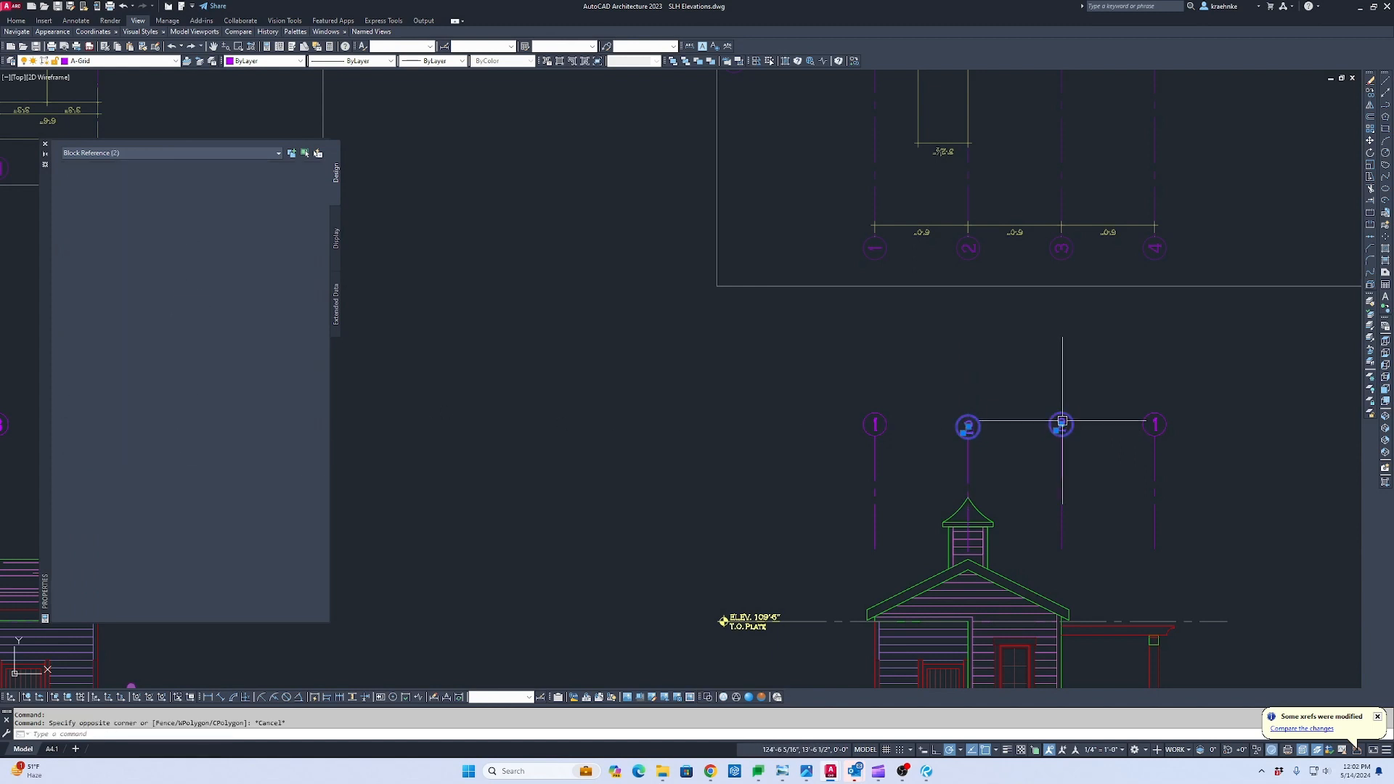
key(Escape)
Relabel the west elevation's third grid tag as 3 and its rightmost grid tag as 4.
click(1061, 423)
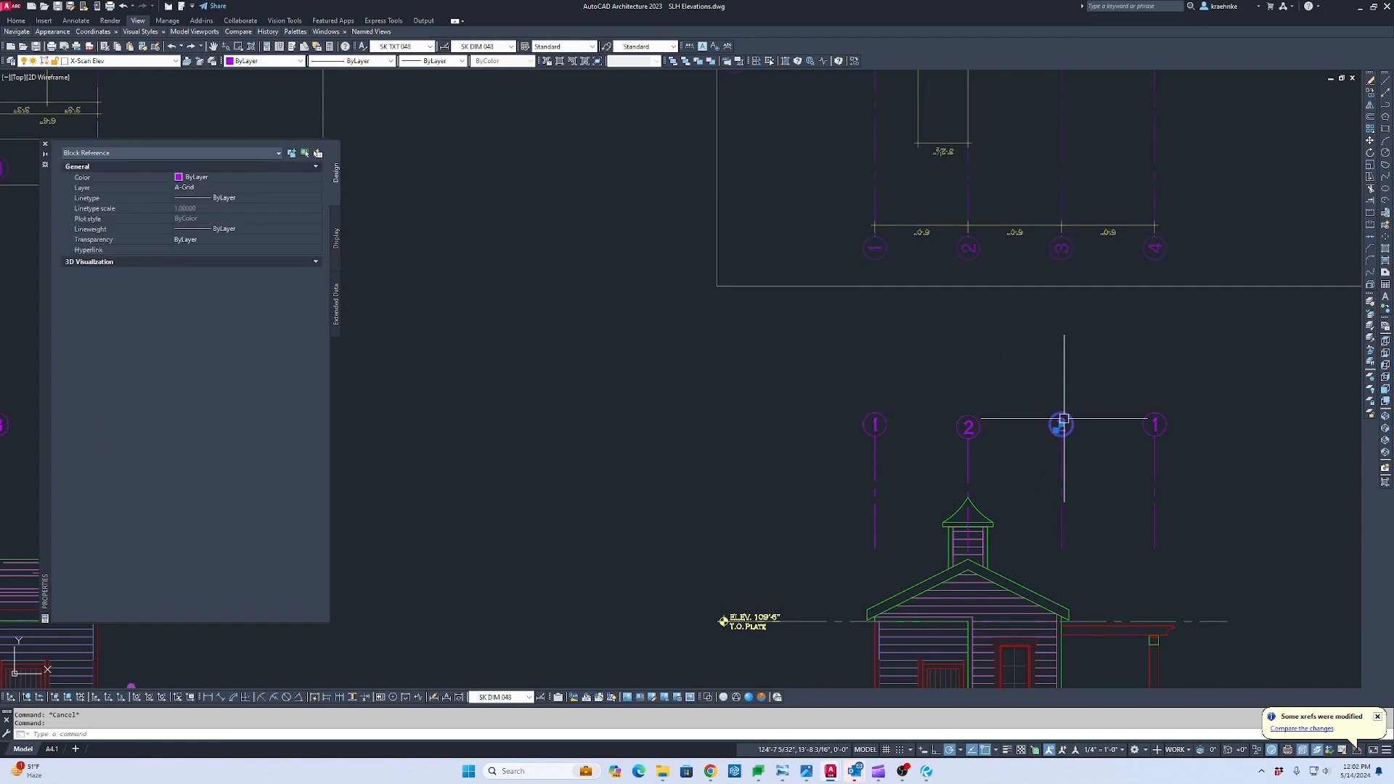
click(208, 435)
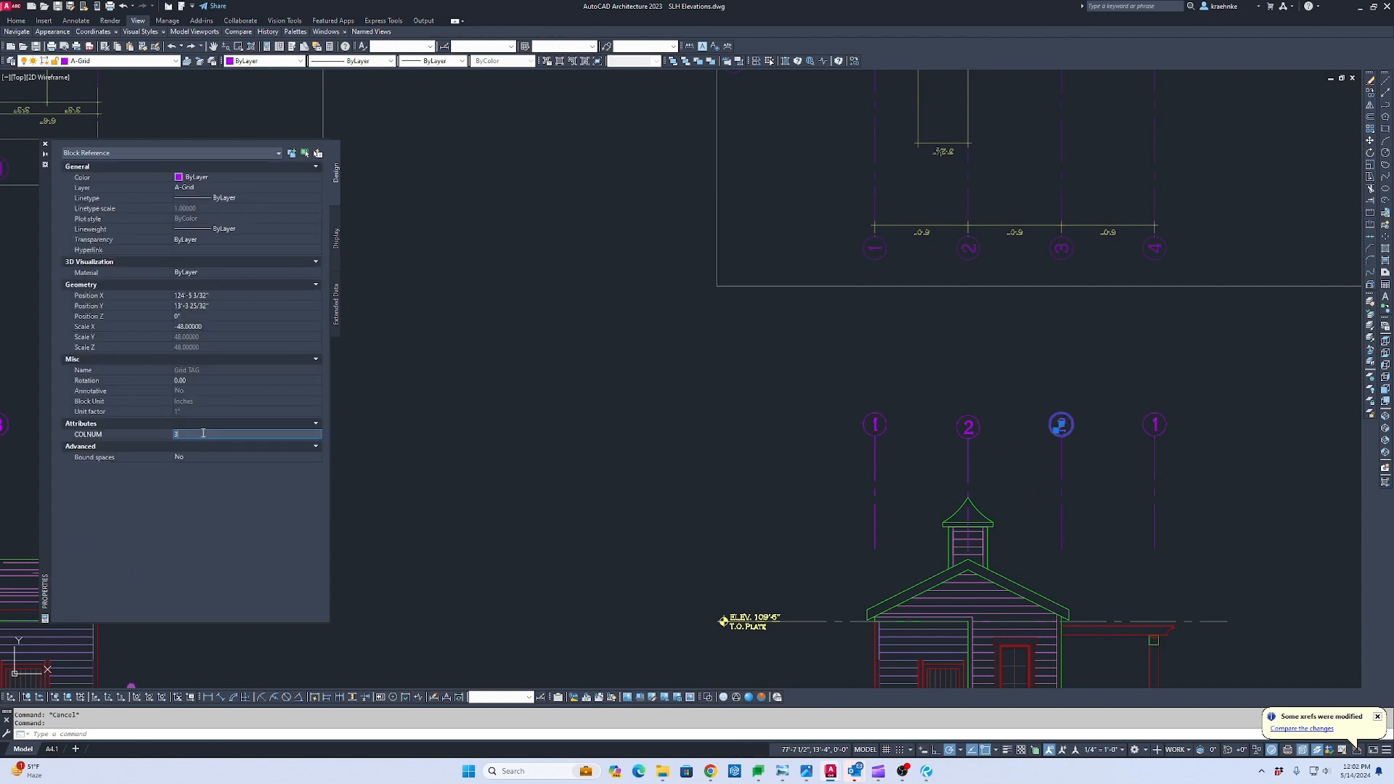
key(Escape)
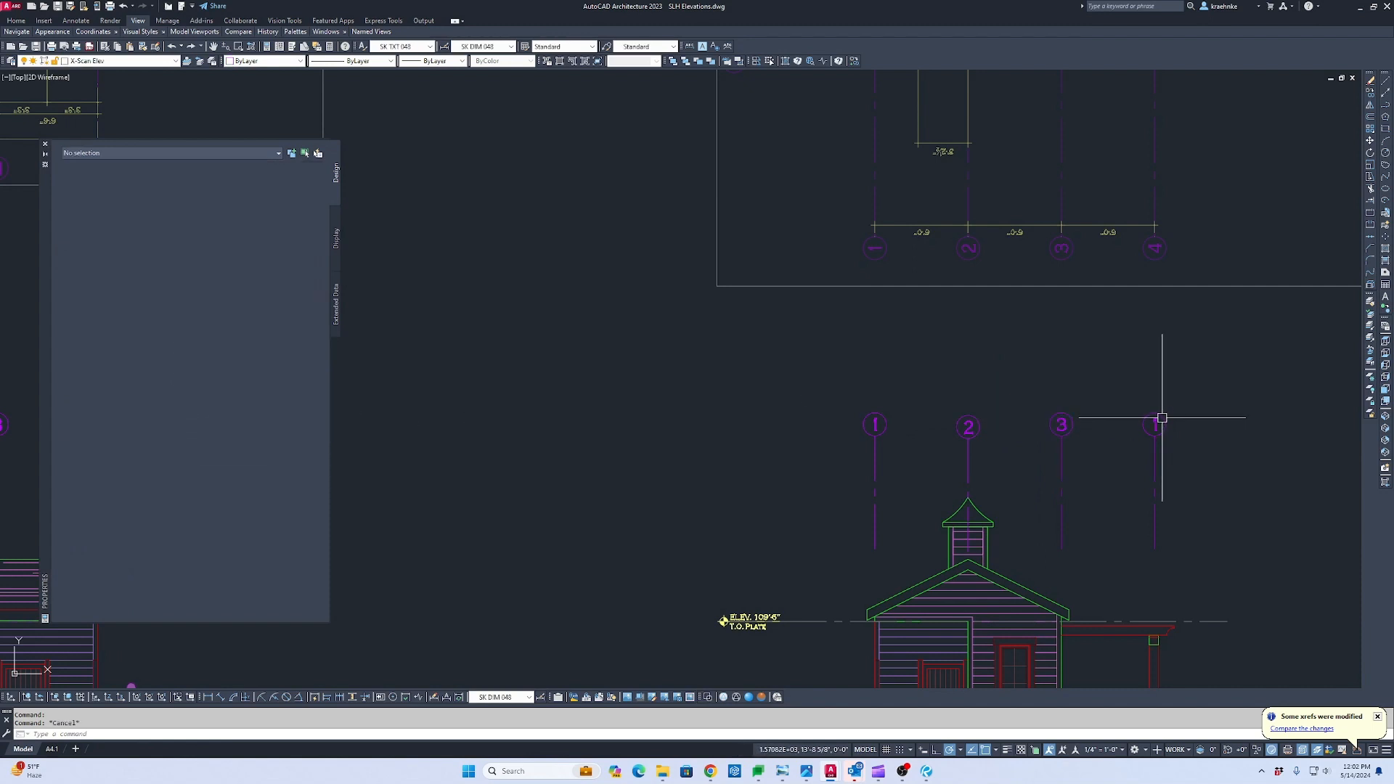
click(1159, 421)
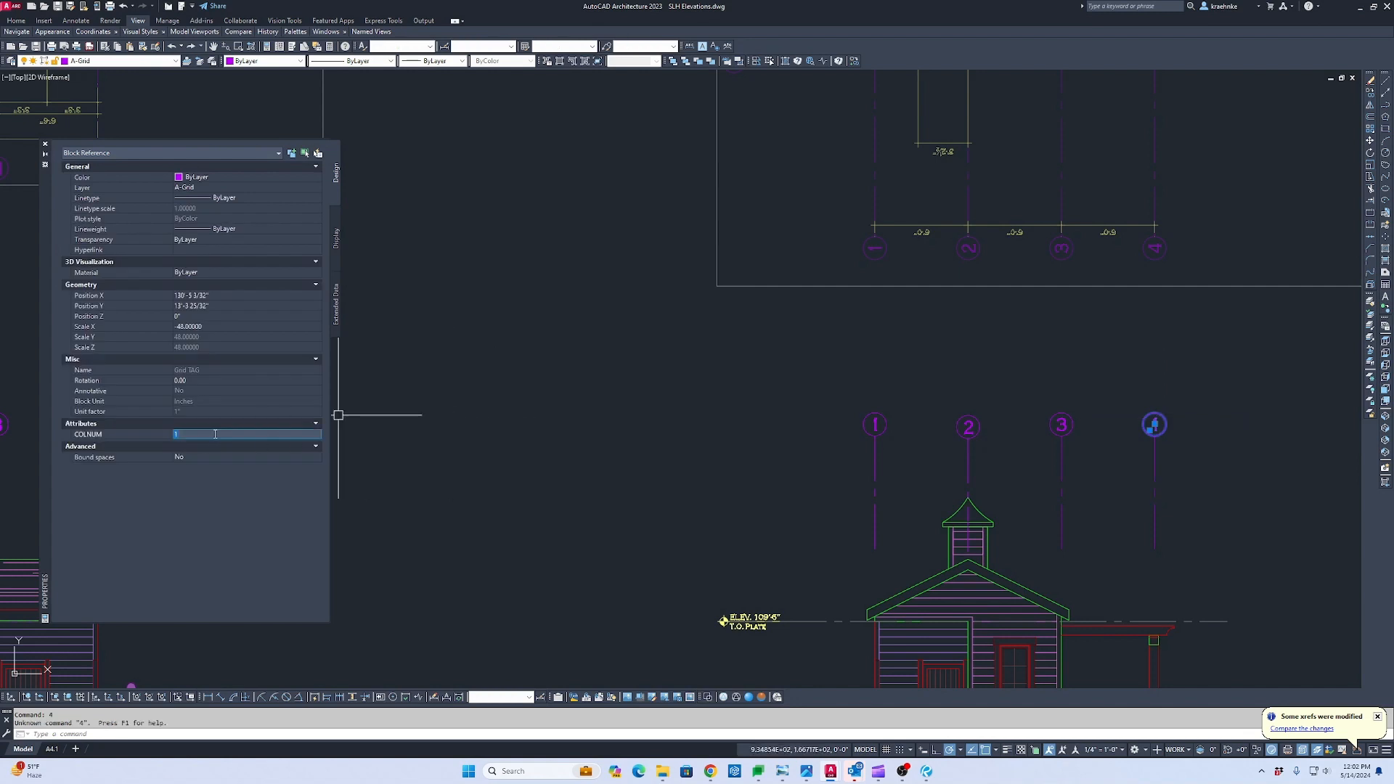
text(4)
key(Return)
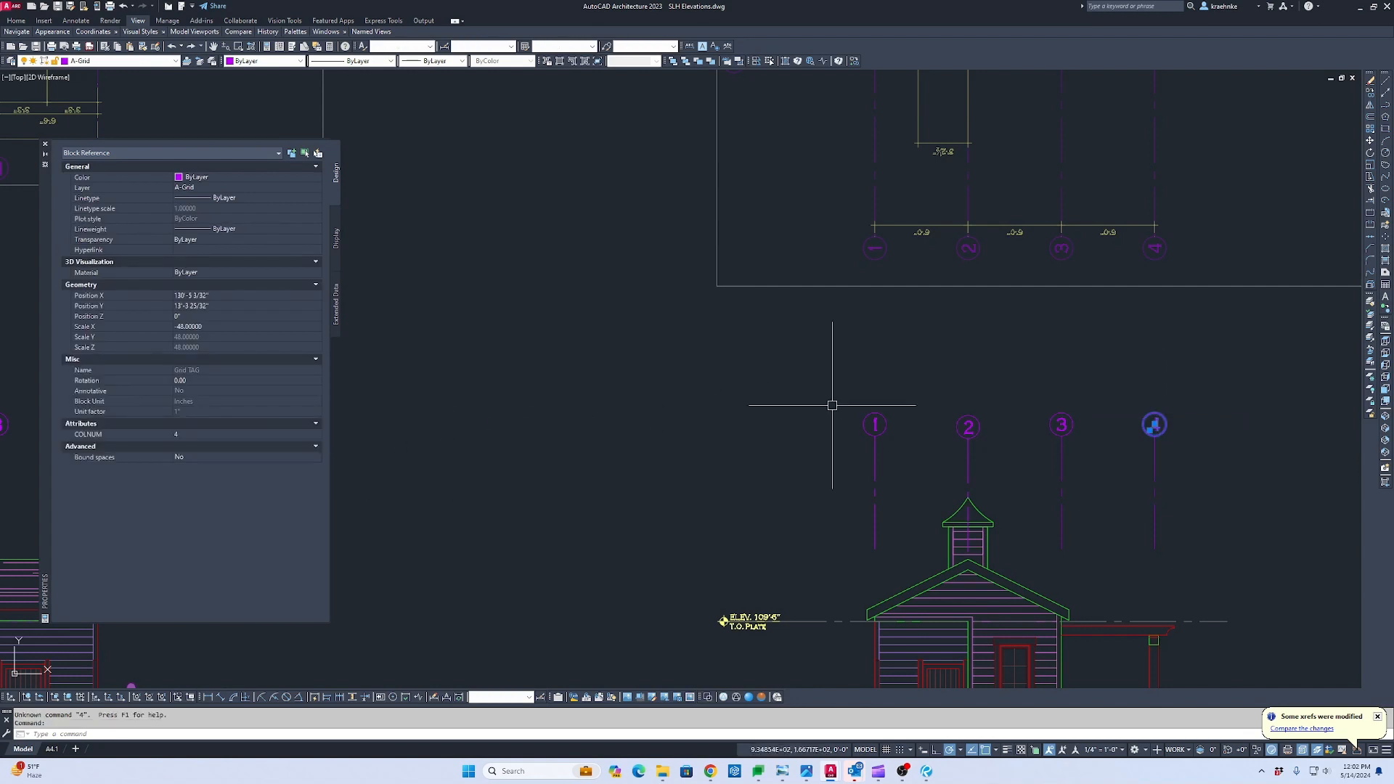
Delete the existing grid lines and tags above the south and east elevations.
scroll(1160, 371, down, 2)
middle_drag(1160, 371, 642, 320)
middle_drag(1009, 346, 860, 349)
scroll(872, 351, down, 2)
key(Escape)
click(1141, 365)
click(804, 320)
scroll(741, 336, down, 2)
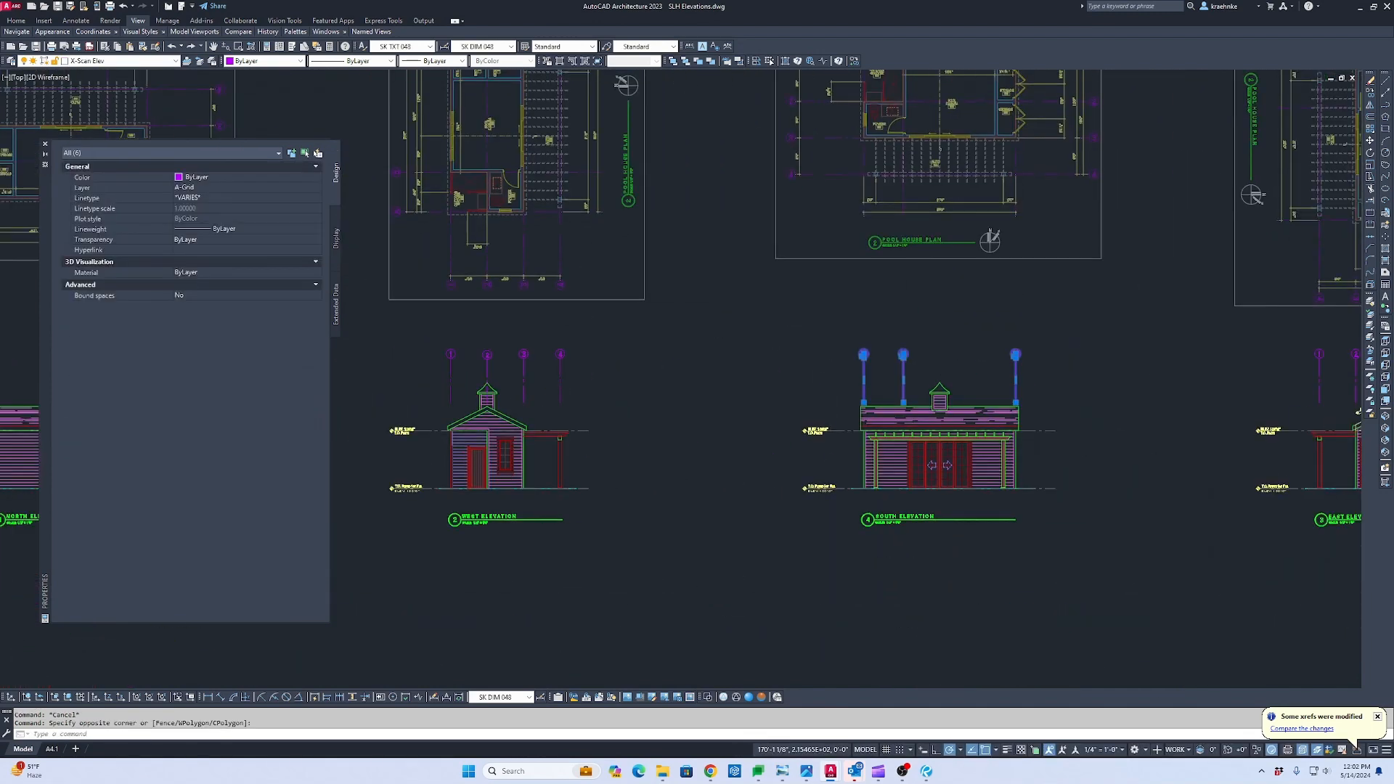
click(1267, 367)
click(1105, 349)
key(Delete)
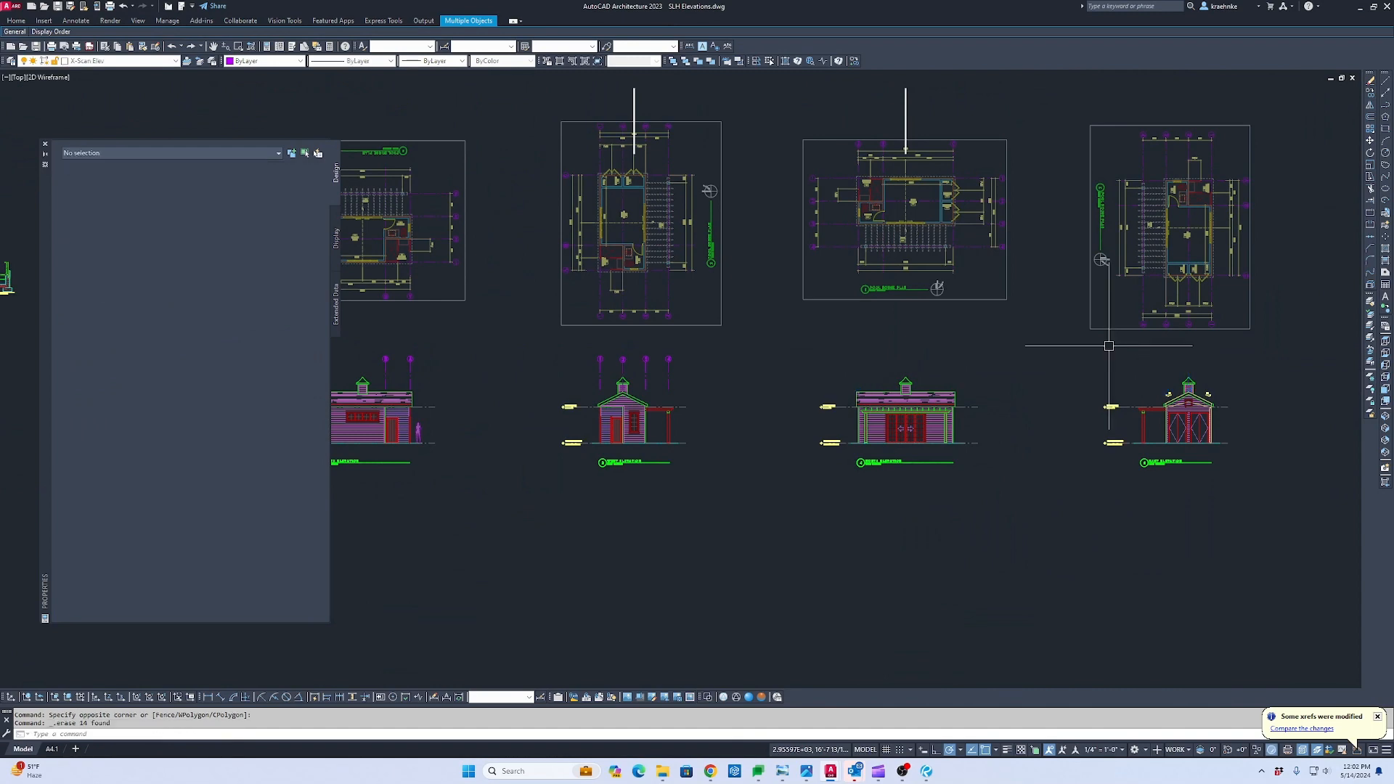
Mirror the west elevation's grid lines and tags onto the east elevation about the white vertical line above the south plan, keeping the originals.
scroll(1286, 472, down, 3)
click(934, 390)
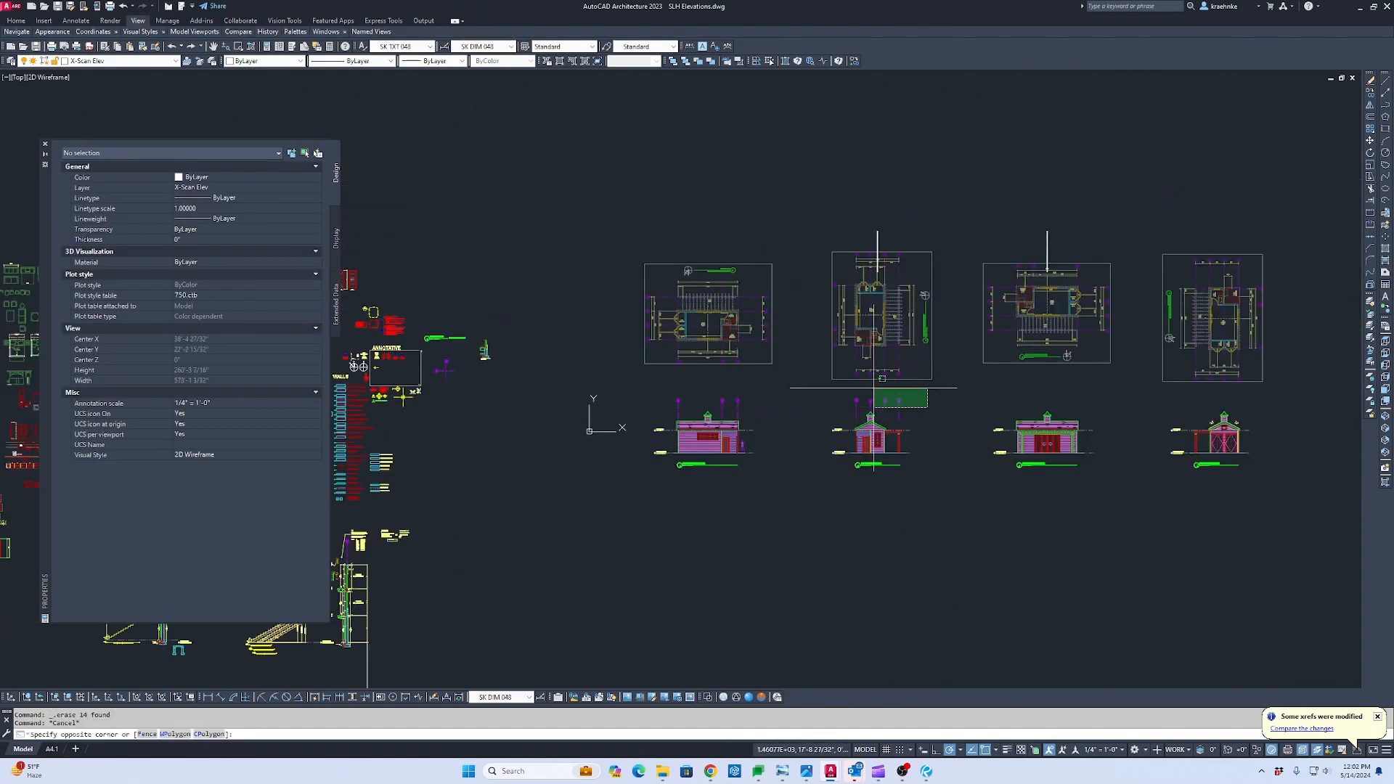
click(835, 391)
key(Return)
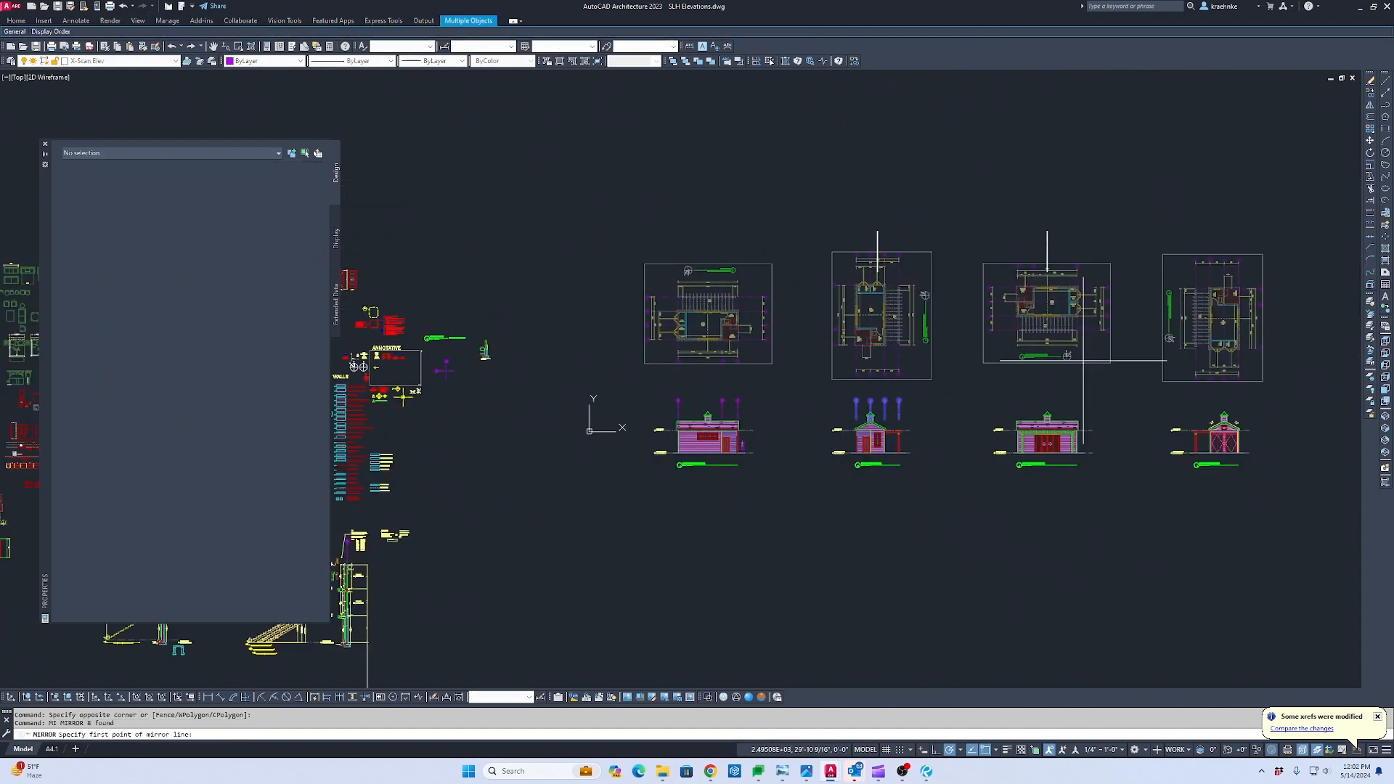
click(1054, 231)
click(1050, 167)
key(Return)
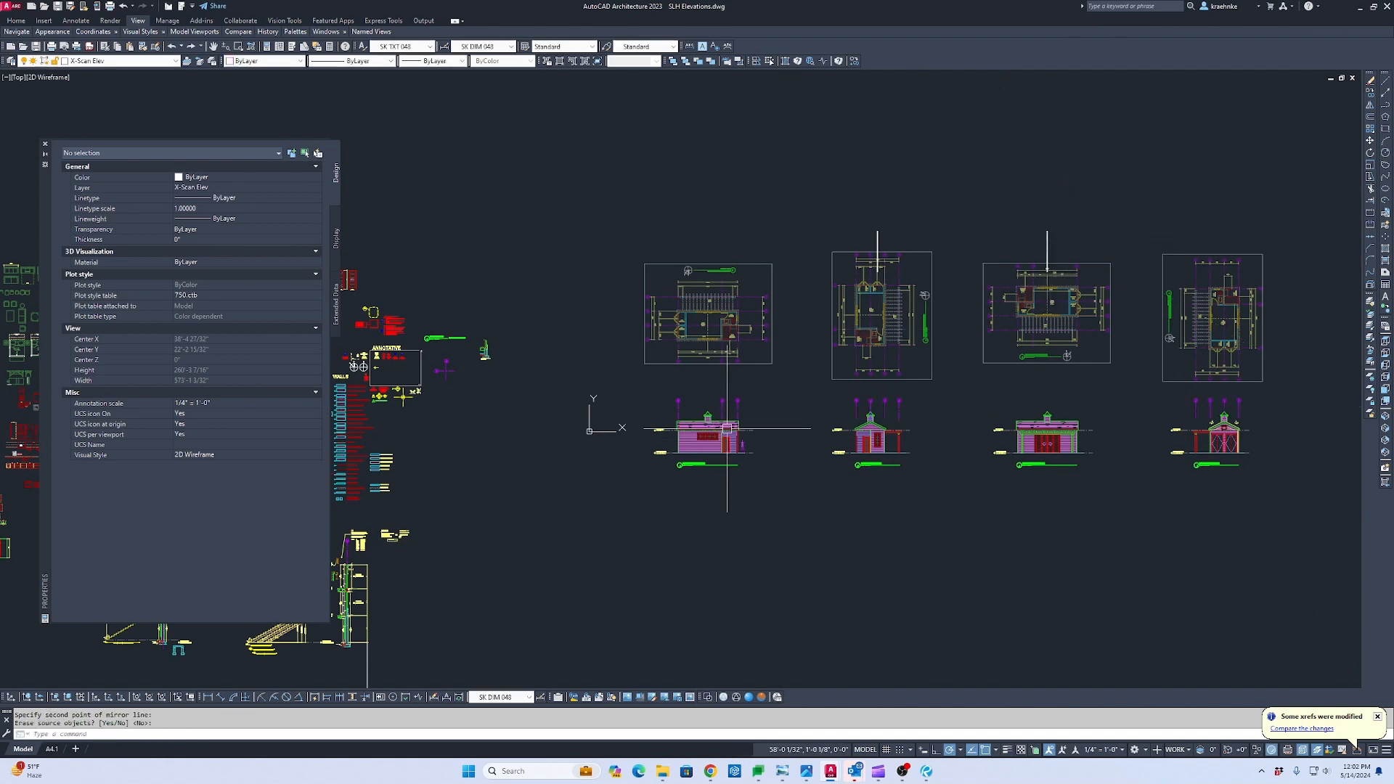
Mirror the north elevation's grid lines and tags onto the south elevation about the white vertical line above the west plan, keeping the originals.
click(766, 401)
click(634, 388)
key(Return)
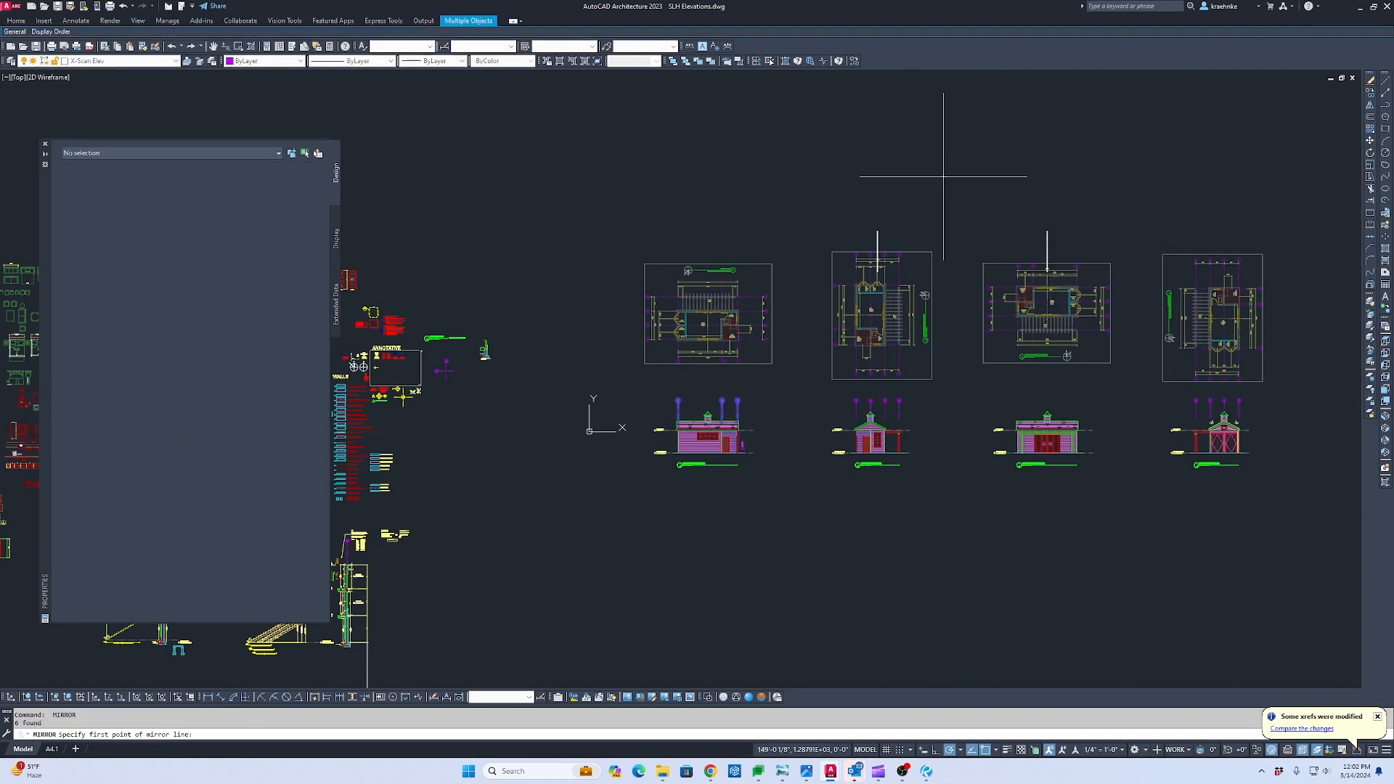
click(878, 231)
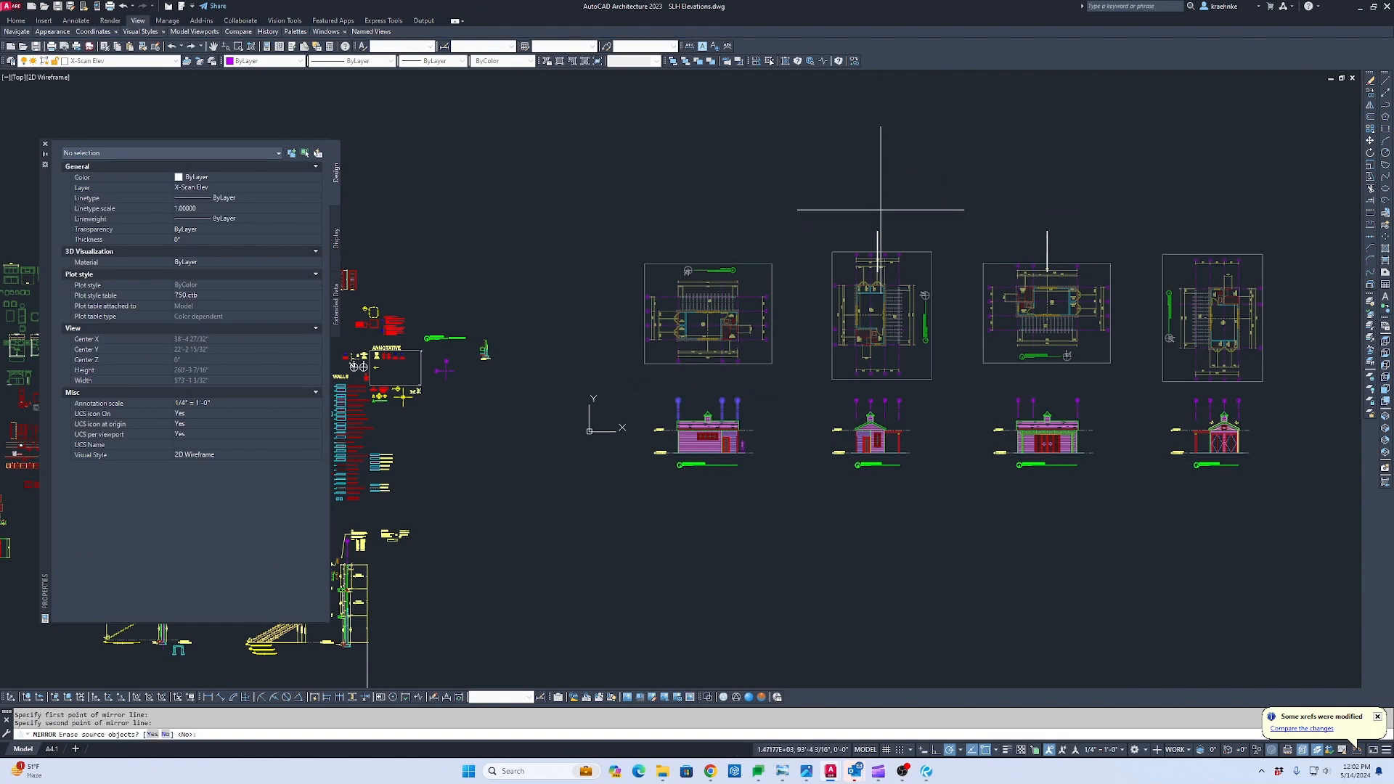
click(879, 261)
key(Return)
Check the mirrored grid tags on the south and east elevations against the grid labels of the plans above them.
scroll(1059, 379, up, 5)
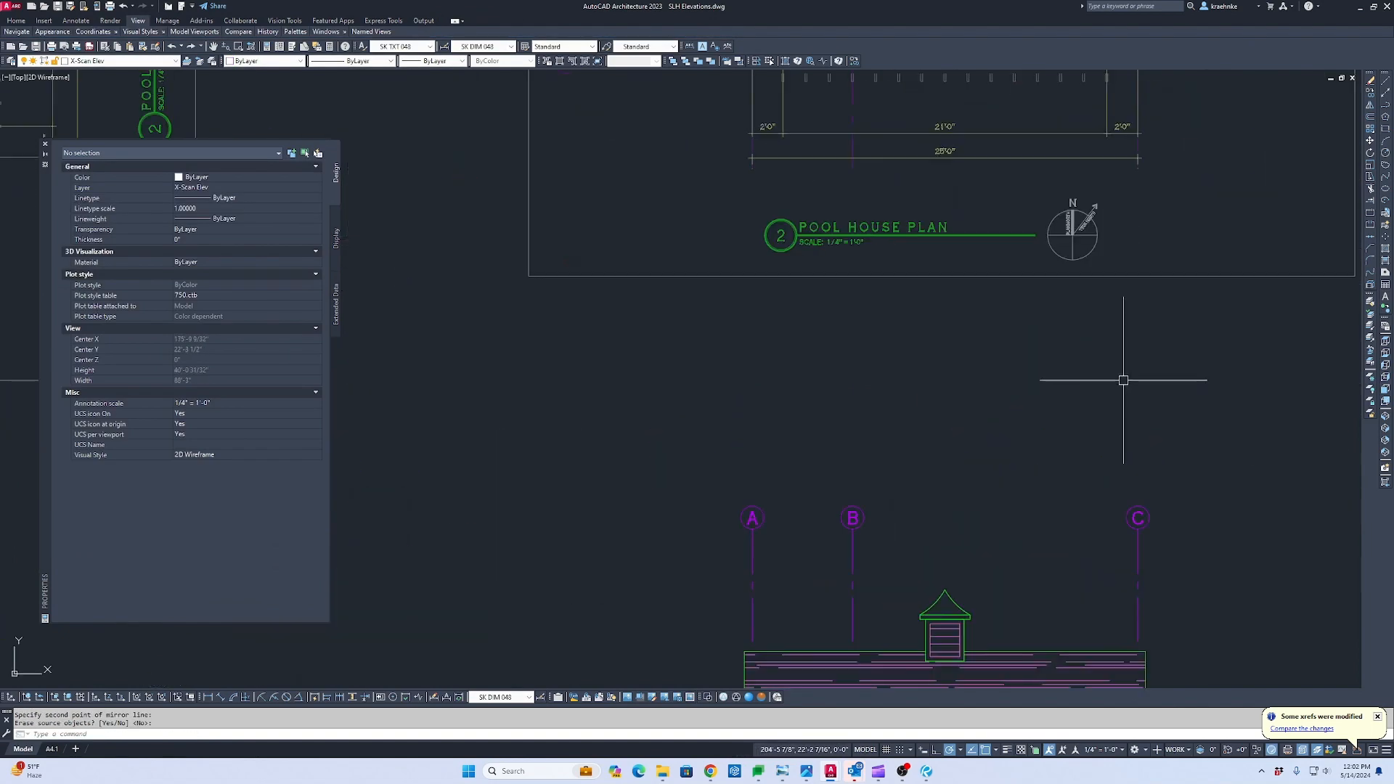
mouse_move(1123, 380)
middle_down()
mouse_move(939, 498)
mouse_move(940, 572)
middle_up()
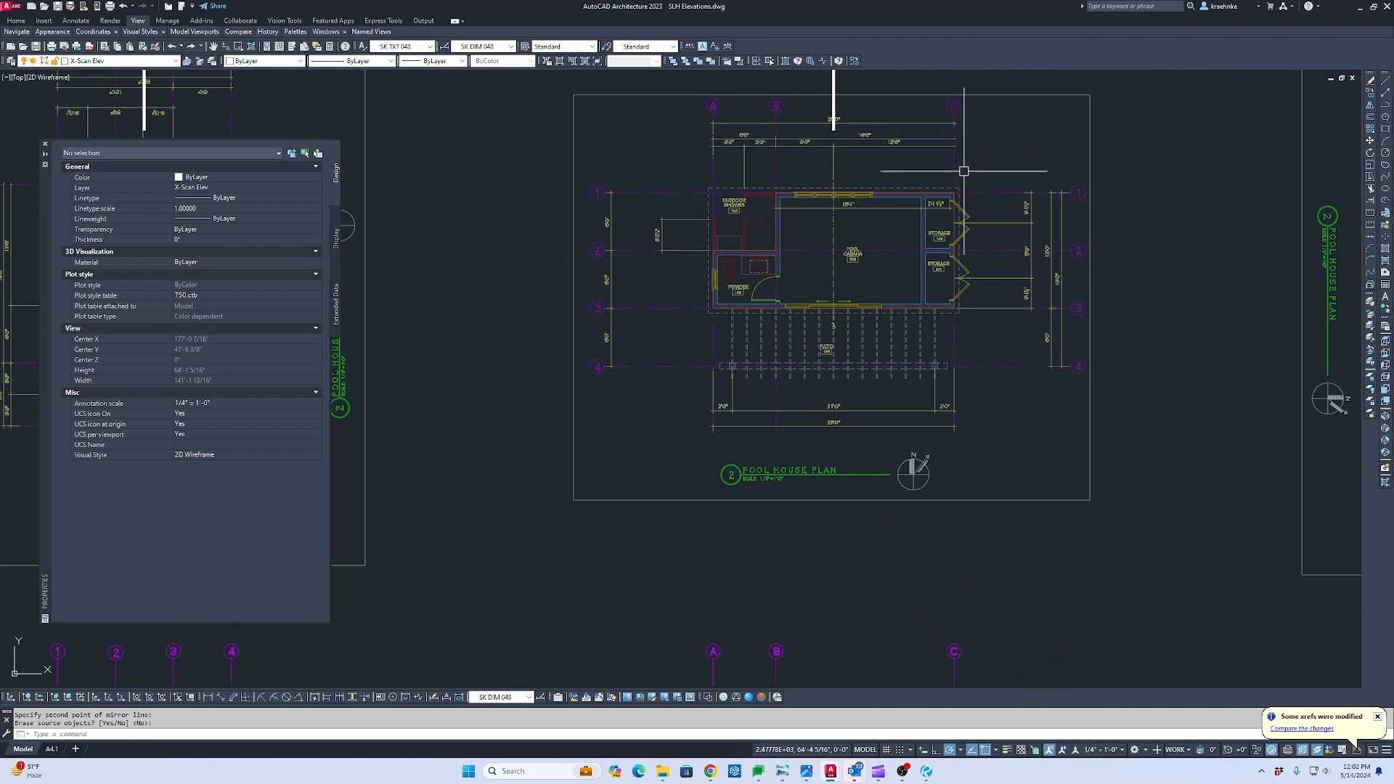
middle_drag(853, 518, 825, 273)
scroll(965, 426, down, 5)
scroll(823, 439, up, 4)
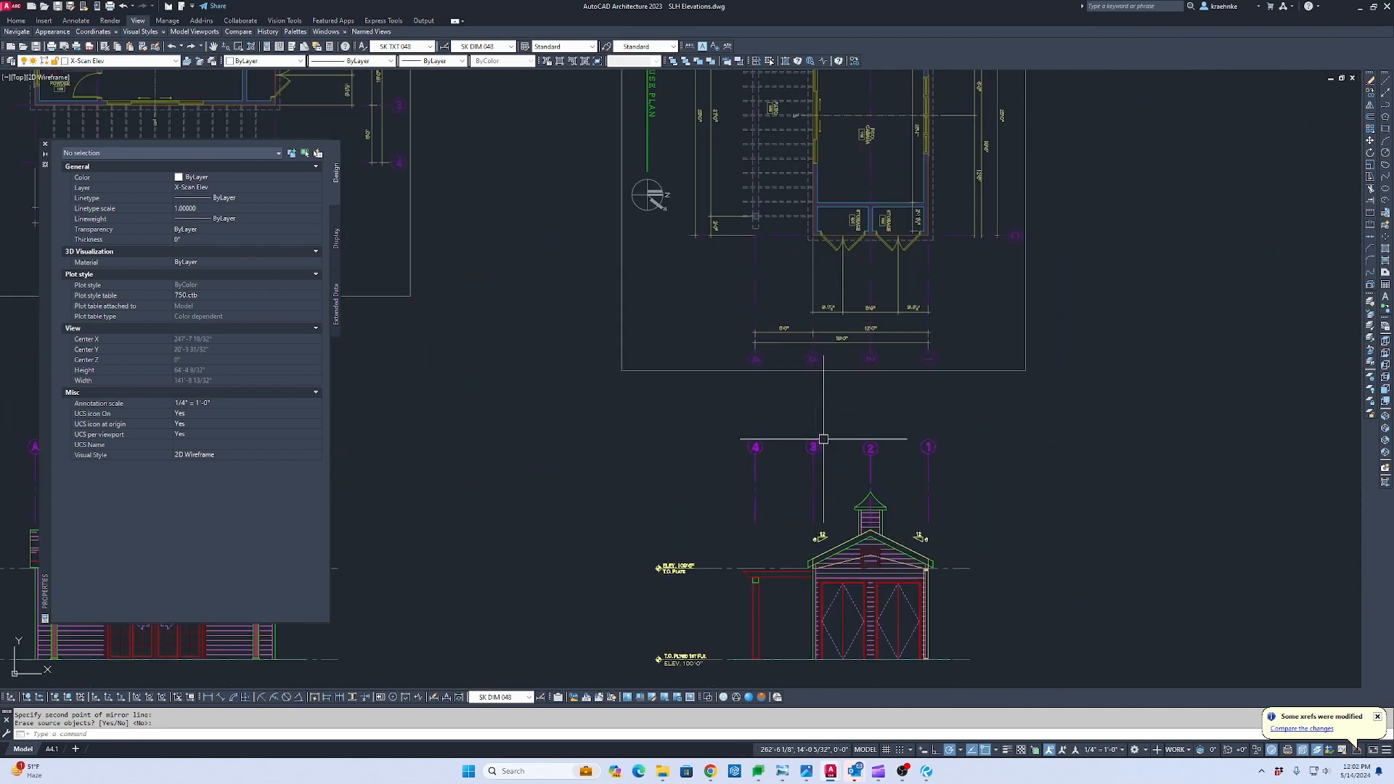
scroll(824, 439, up, 2)
key(Escape)
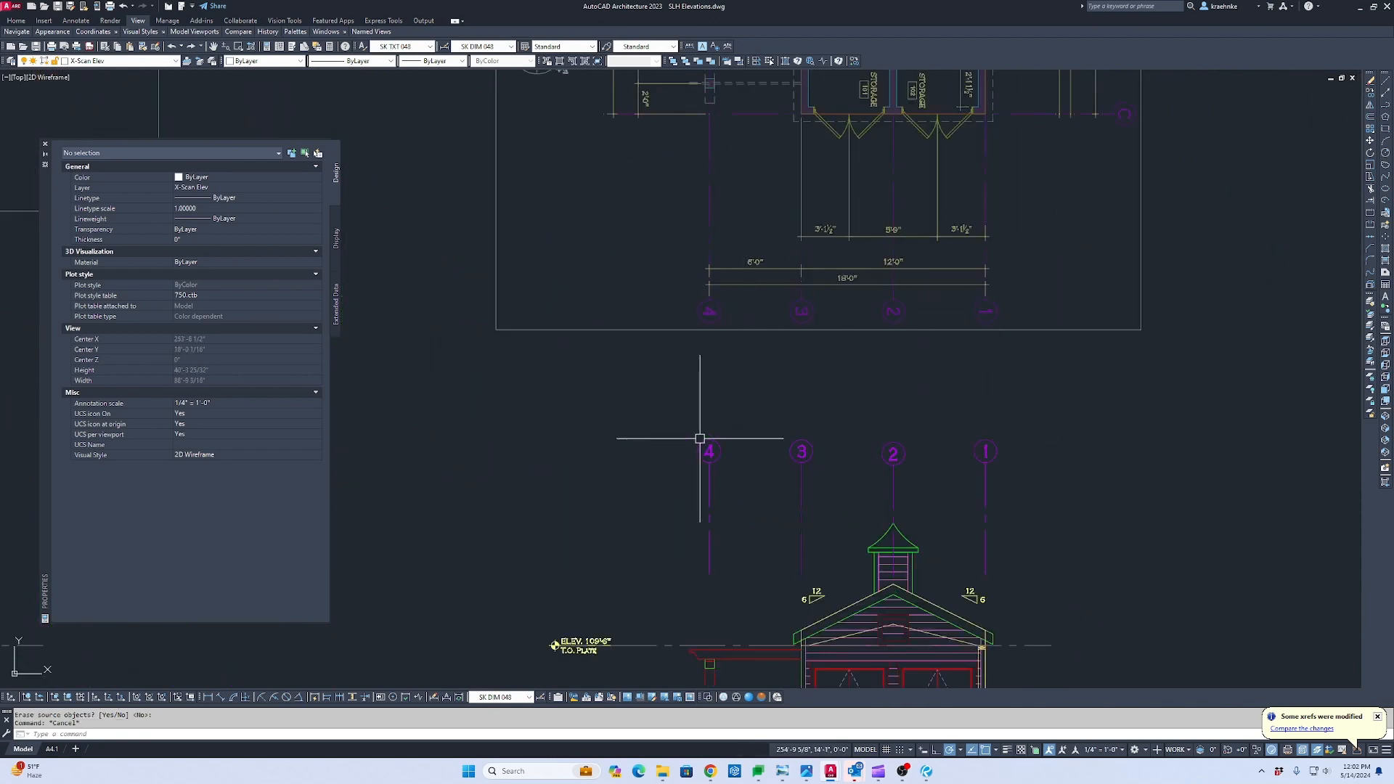
scroll(1022, 499, down, 2)
middle_drag(1010, 499, 908, 269)
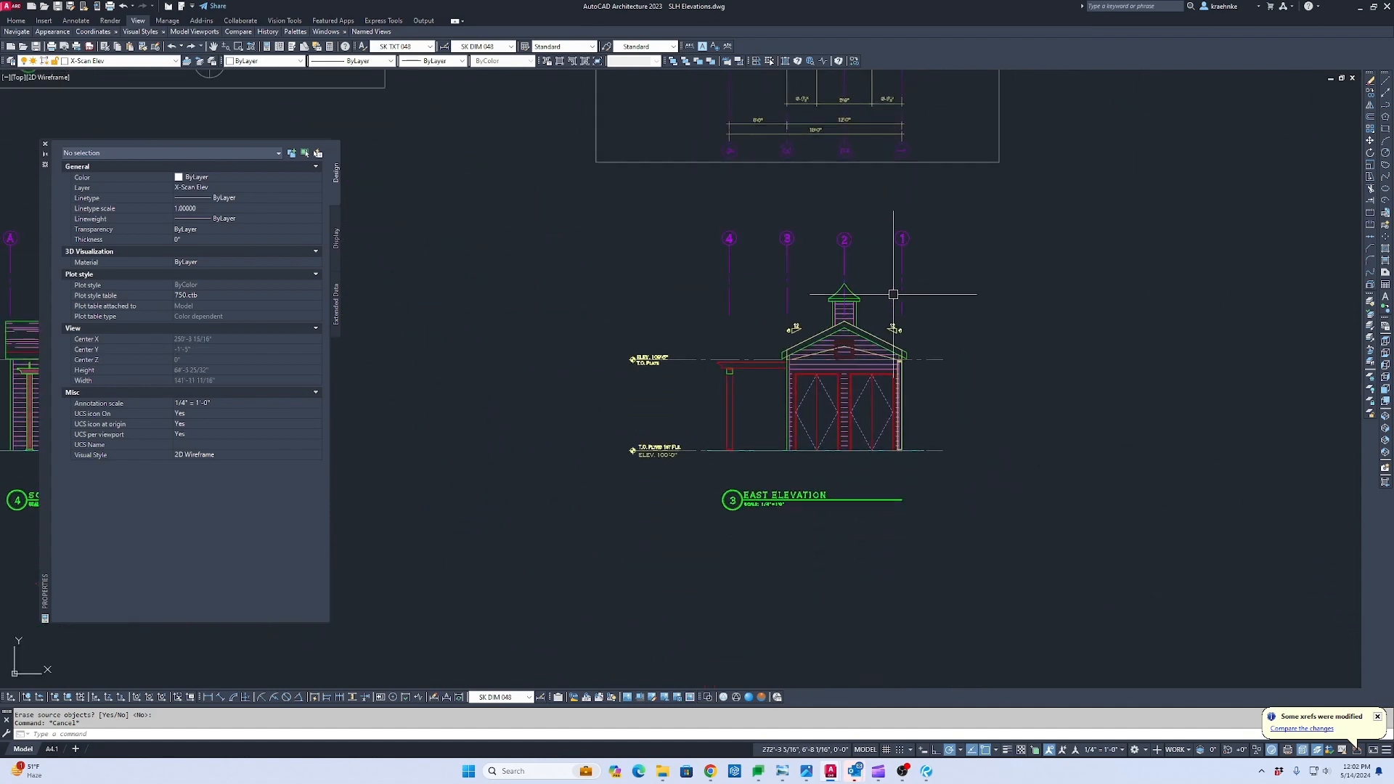
scroll(1035, 336, down, 2)
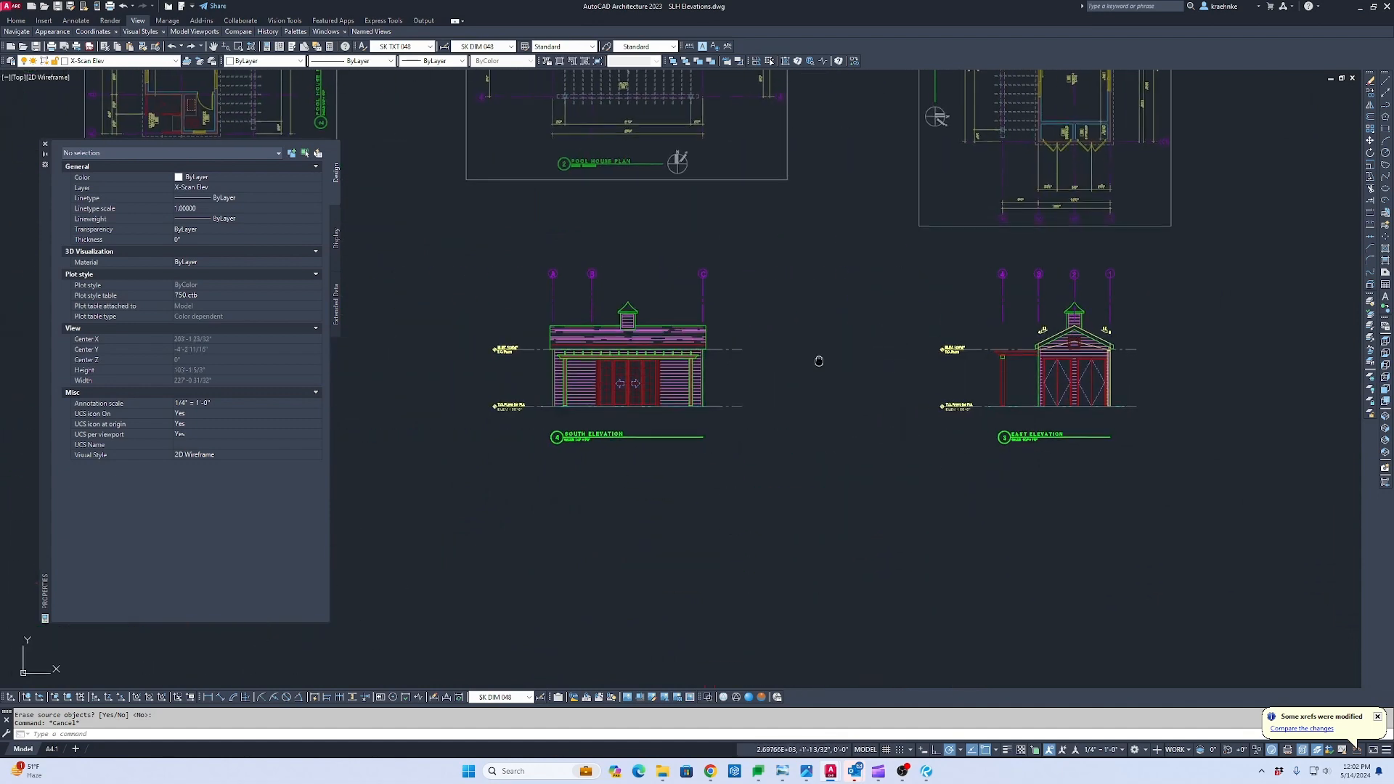
mouse_move(816, 361)
middle_down()
mouse_move(1245, 355)
mouse_move(1208, 413)
middle_up()
scroll(1209, 412, down, 2)
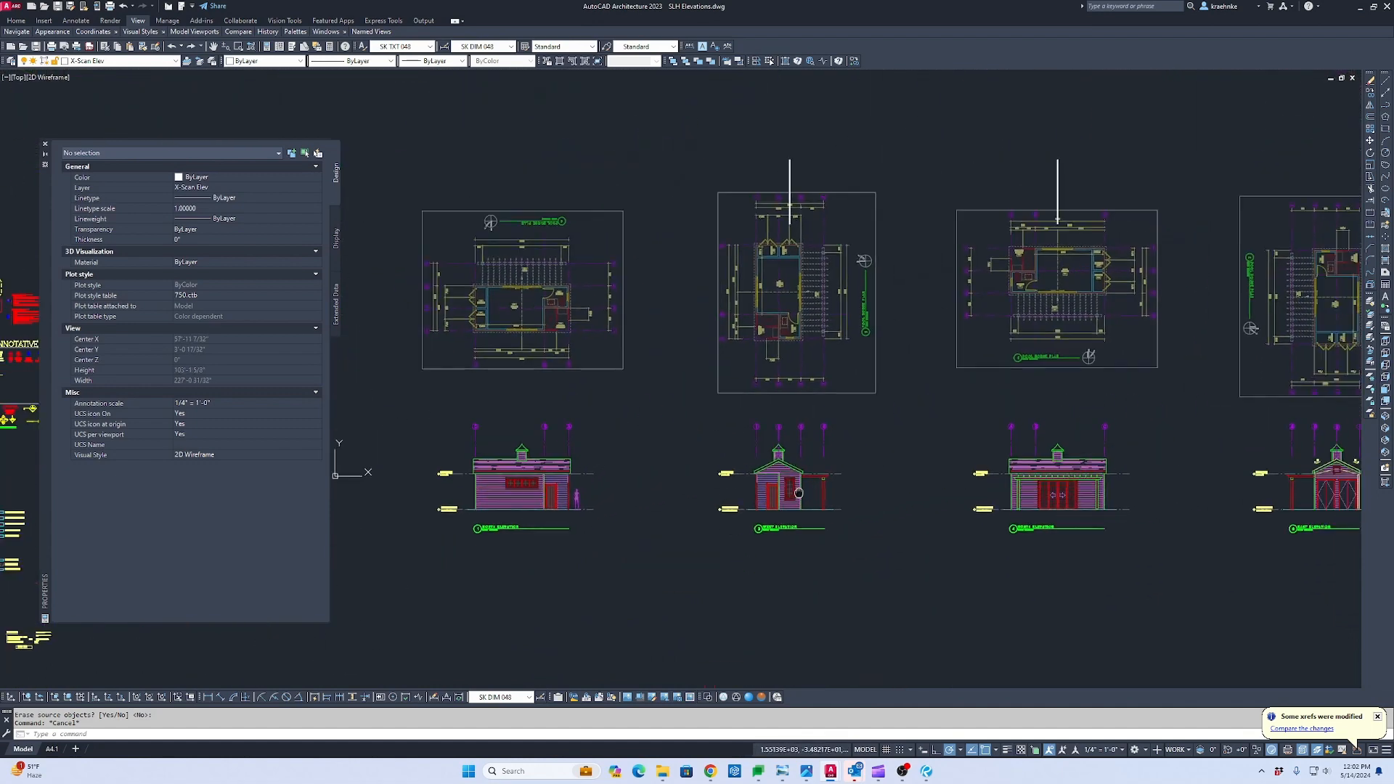
Freeze the XREF - Main layer that holds the referenced pool house plans.
middle_drag(1067, 312, 973, 312)
click(988, 310)
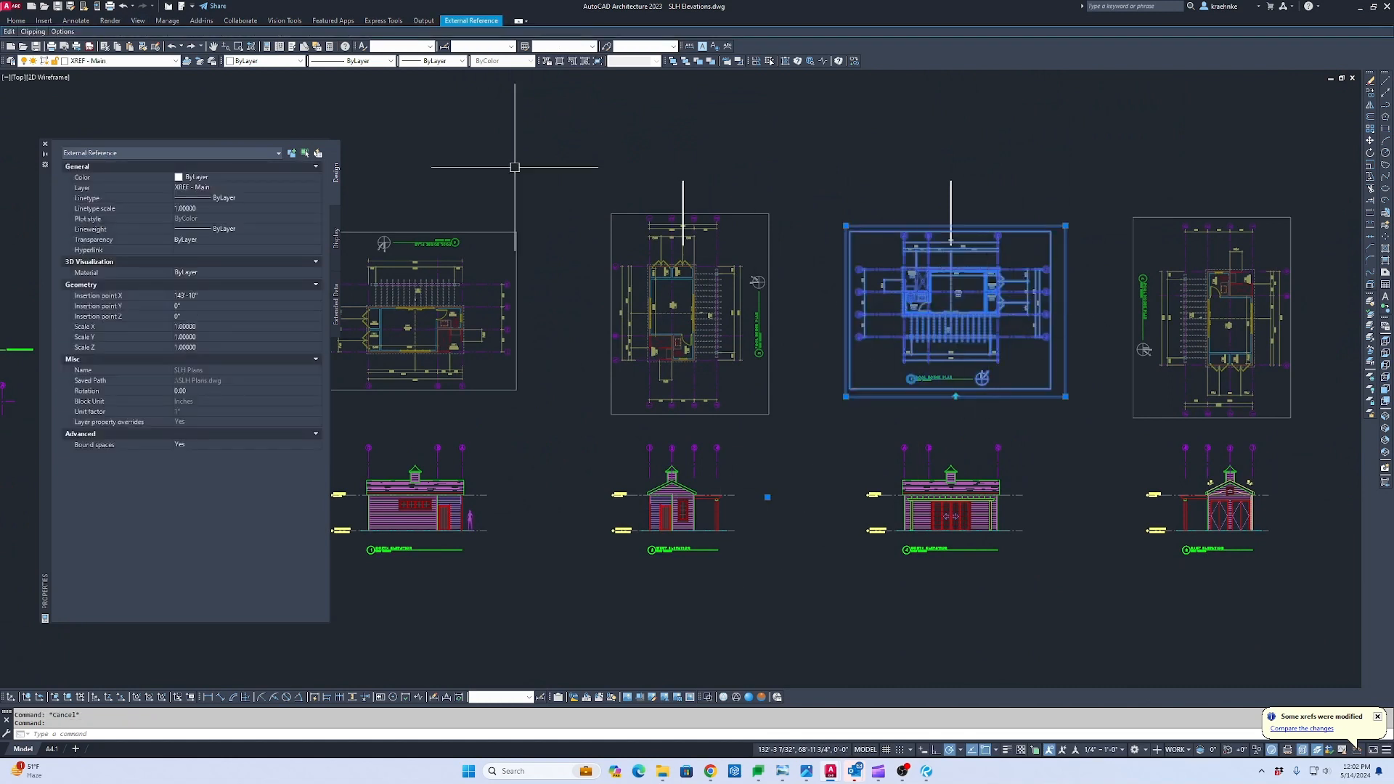
click(126, 61)
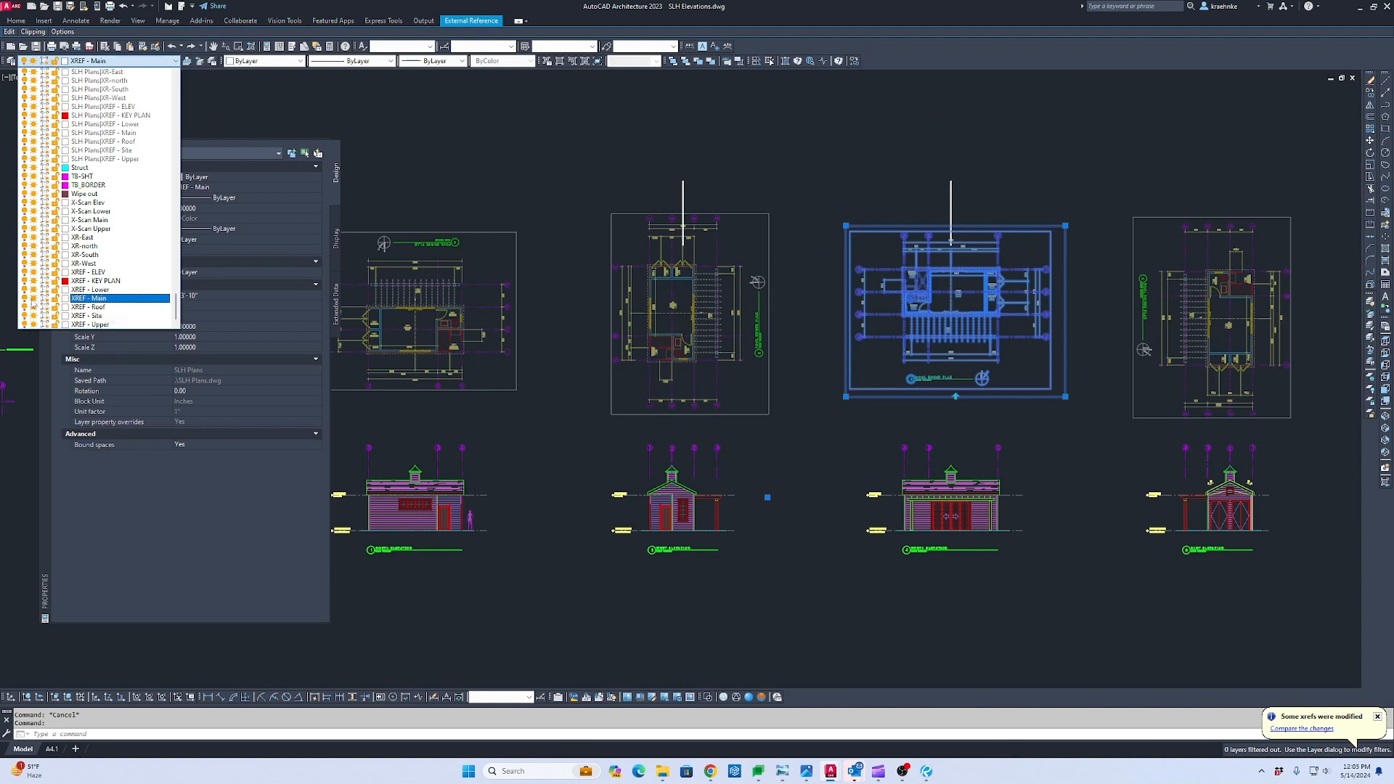
click(553, 396)
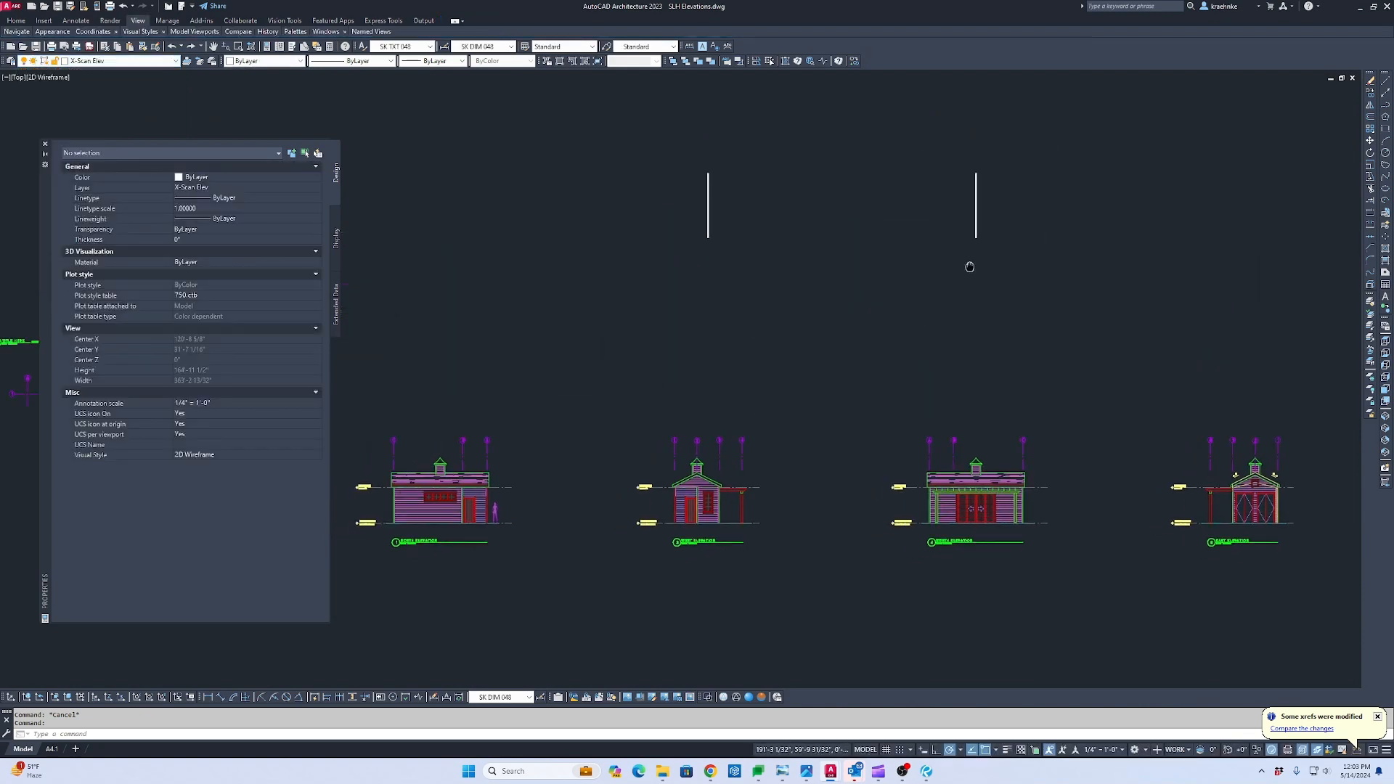
Check the four elevations and their grid tags on layout A4.1, and return to model space.
middle_drag(971, 264, 965, 134)
scroll(965, 133, down, 2)
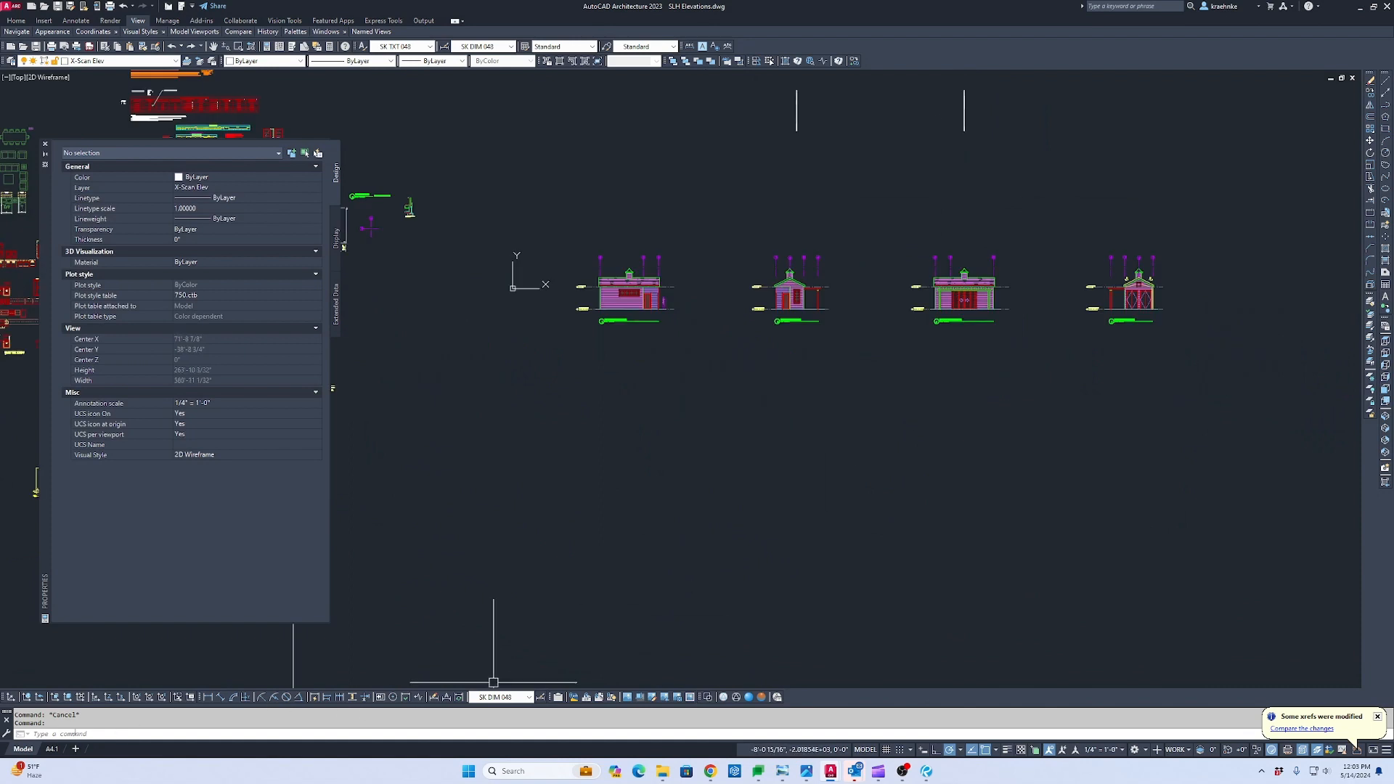
click(54, 750)
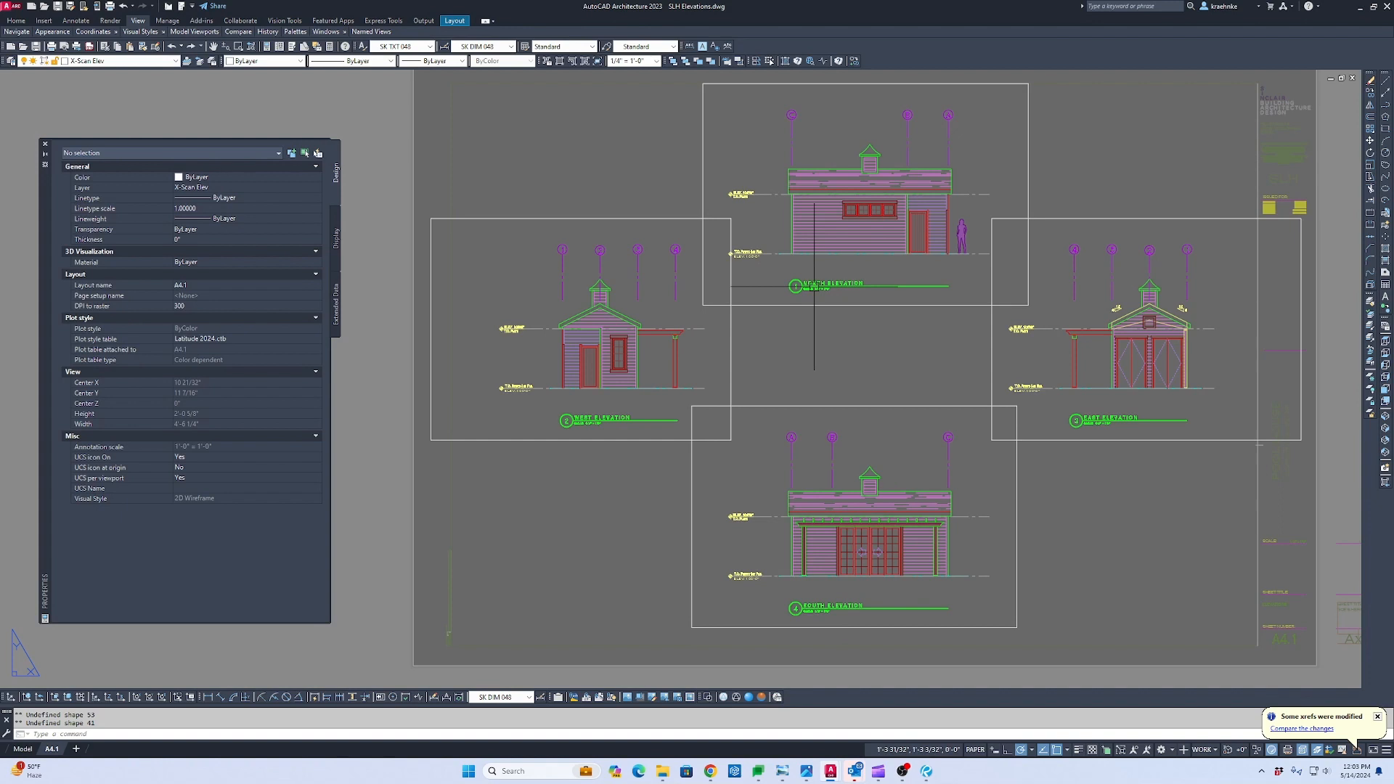
click(24, 751)
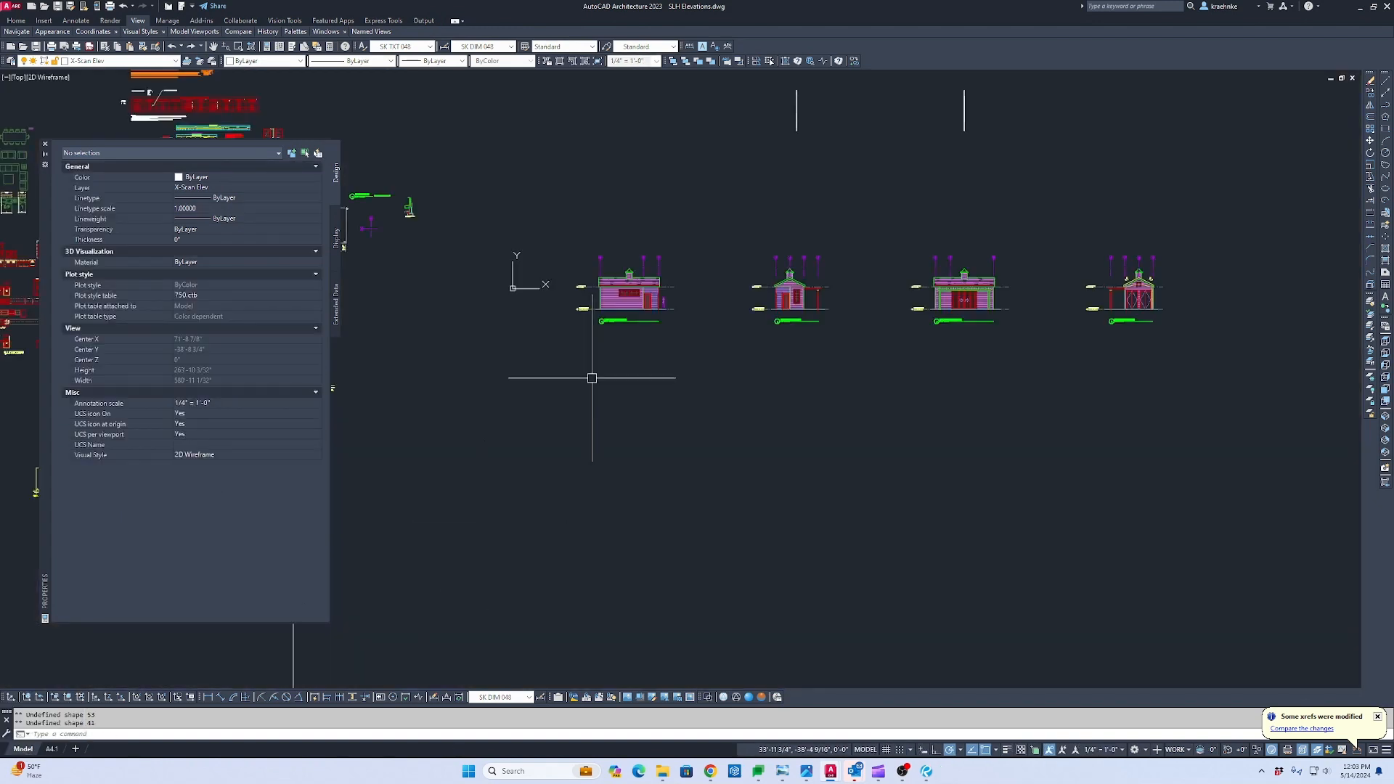
Thaw the XREF - Main layer to show the referenced plans above the elevations again.
click(104, 61)
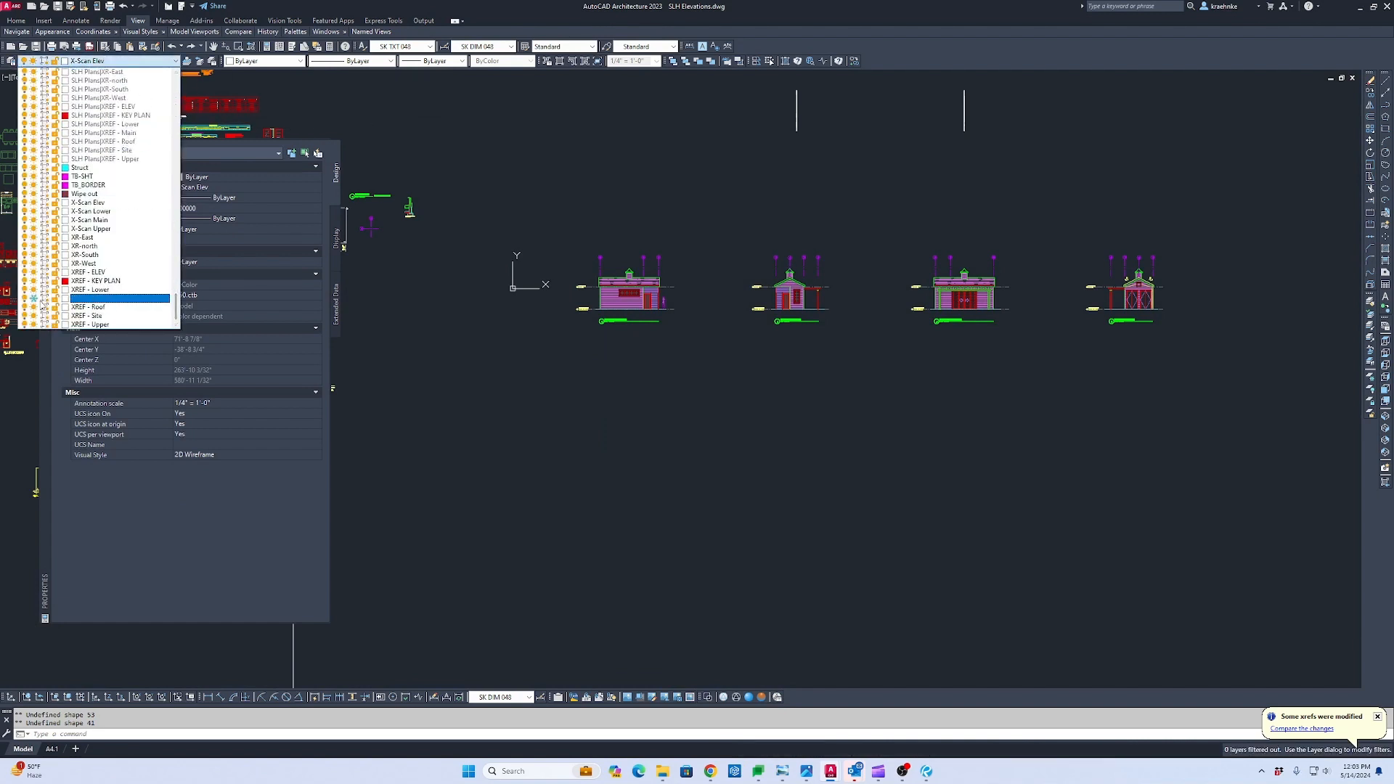
click(520, 401)
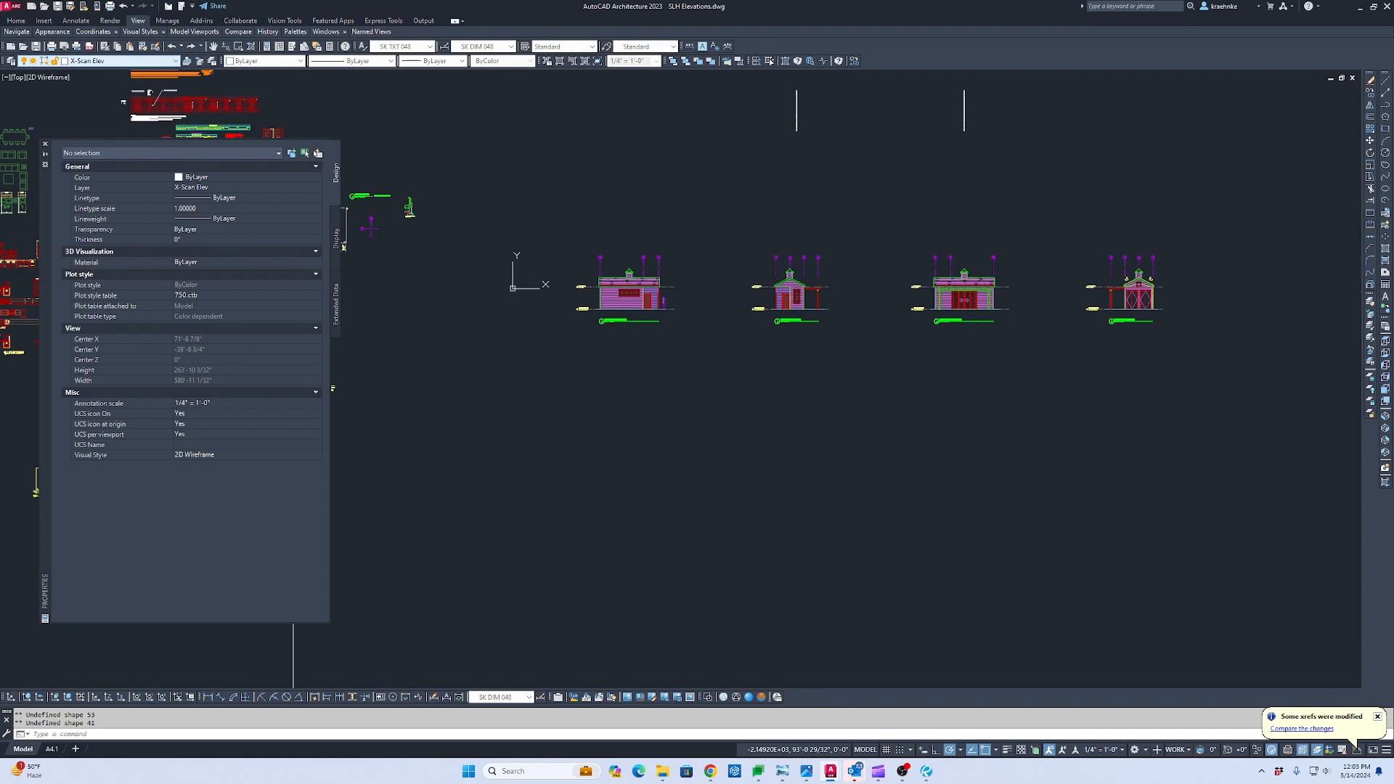
scroll(620, 271, up, 4)
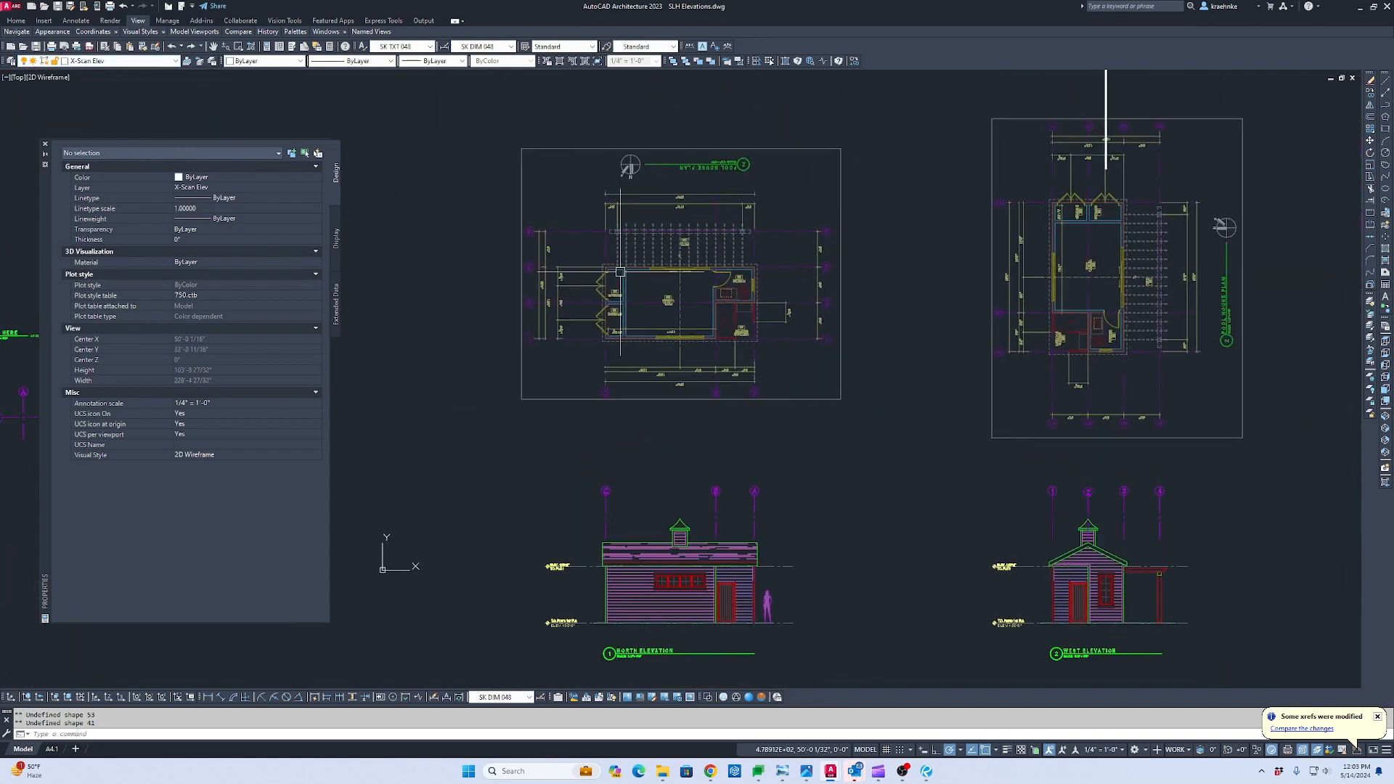
scroll(624, 156, up, 5)
scroll(617, 225, down, 5)
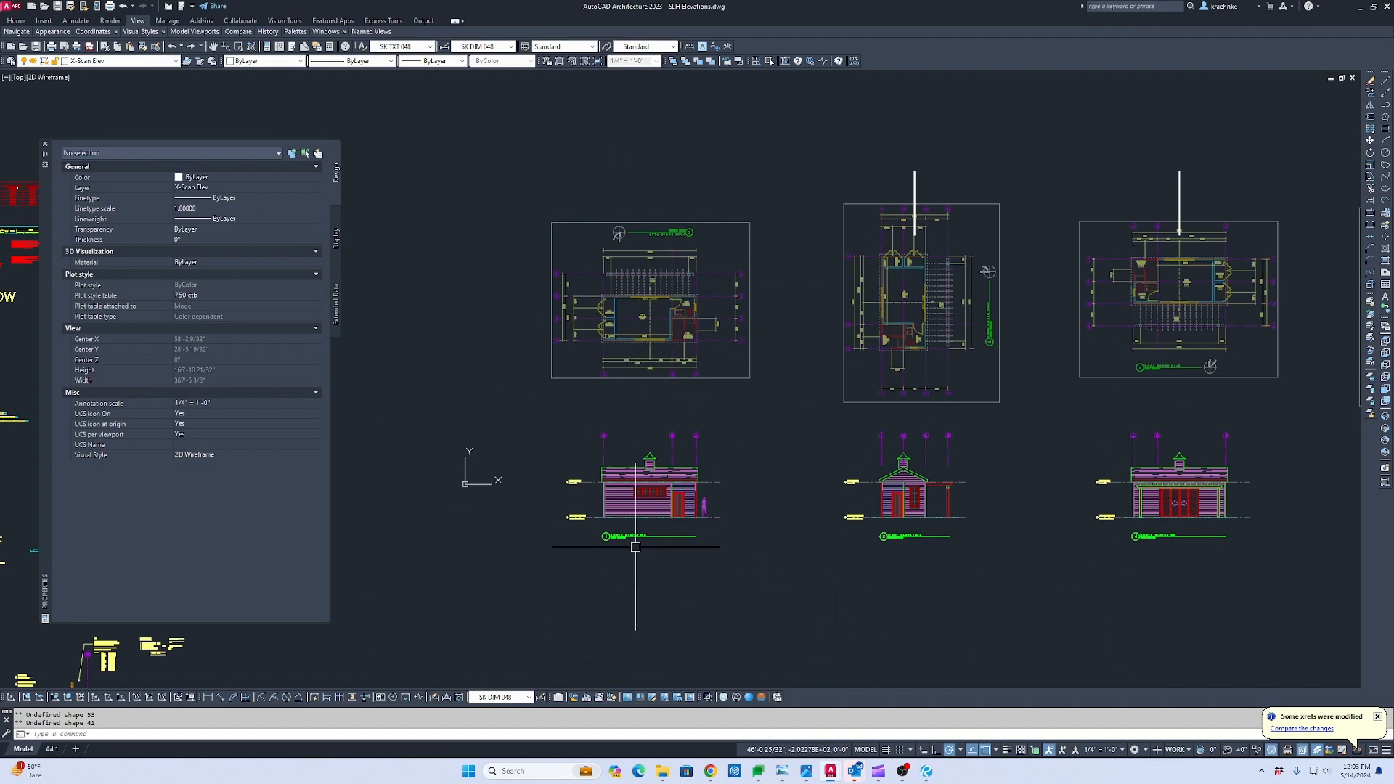
Compare the grid tags on the north and west elevations with the referenced pool house plans above them.
scroll(638, 566, up, 4)
scroll(632, 483, down, 4)
middle_drag(632, 483, 436, 508)
scroll(480, 493, up, 2)
middle_drag(913, 165, 704, 417)
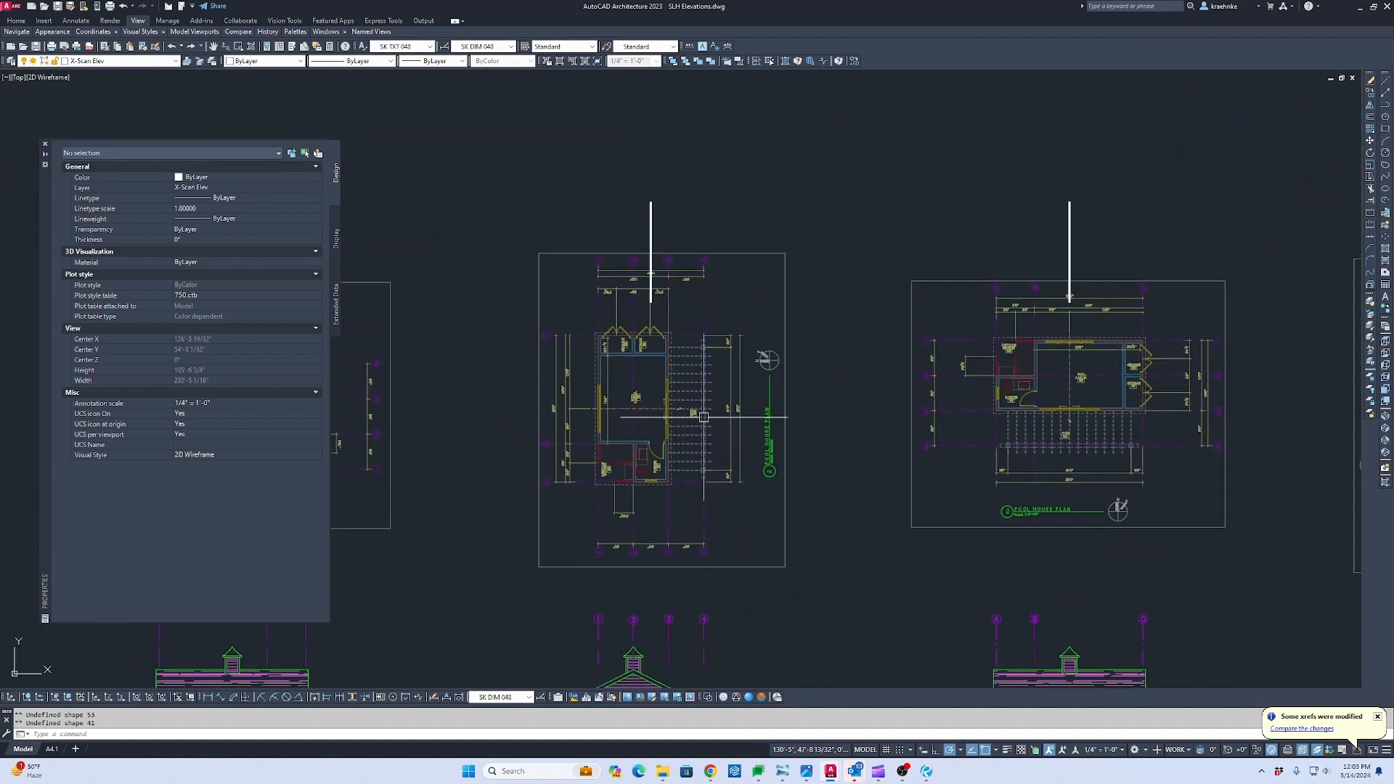
scroll(792, 358, up, 6)
scroll(670, 389, down, 6)
middle_drag(676, 537, 808, 105)
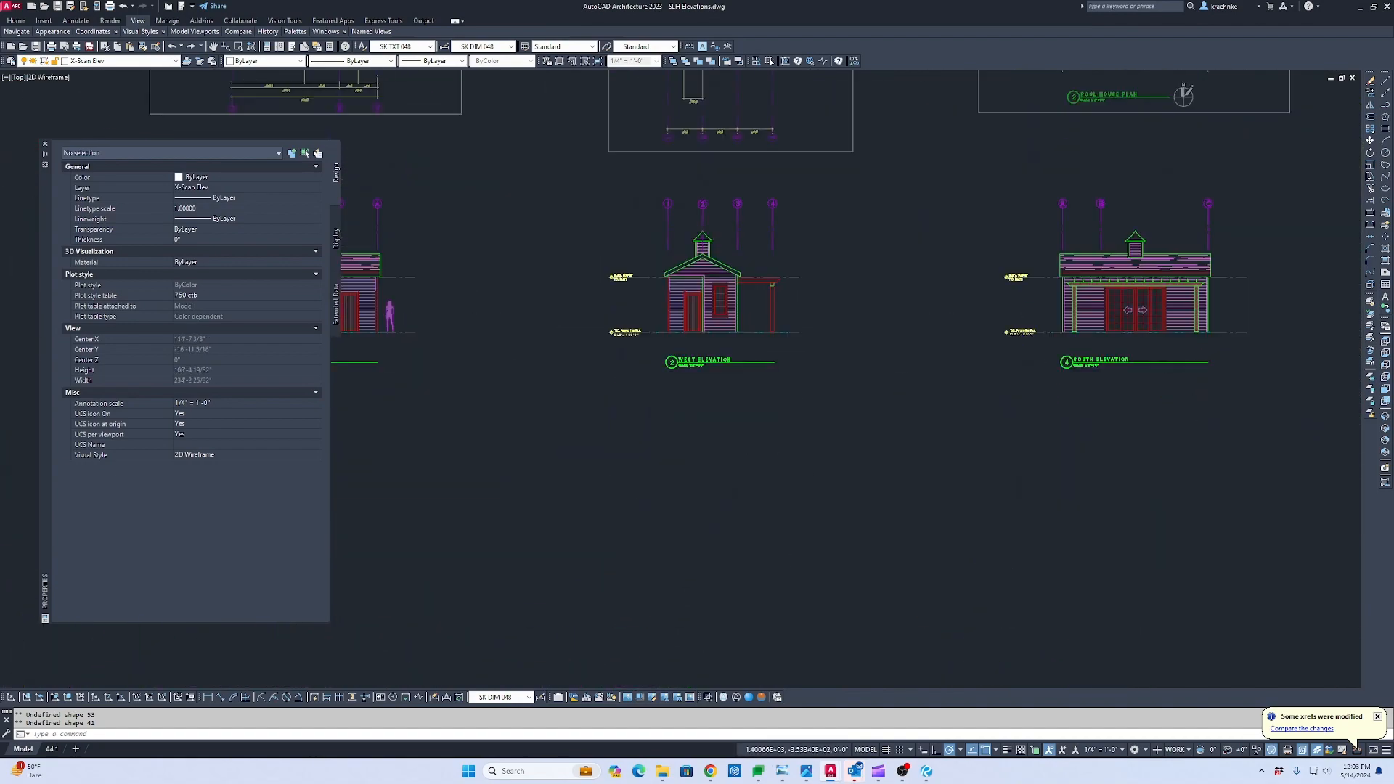
scroll(708, 400, up, 7)
scroll(871, 291, down, 2)
scroll(871, 291, down, 2)
middle_drag(871, 292, 446, 635)
scroll(445, 635, up, 2)
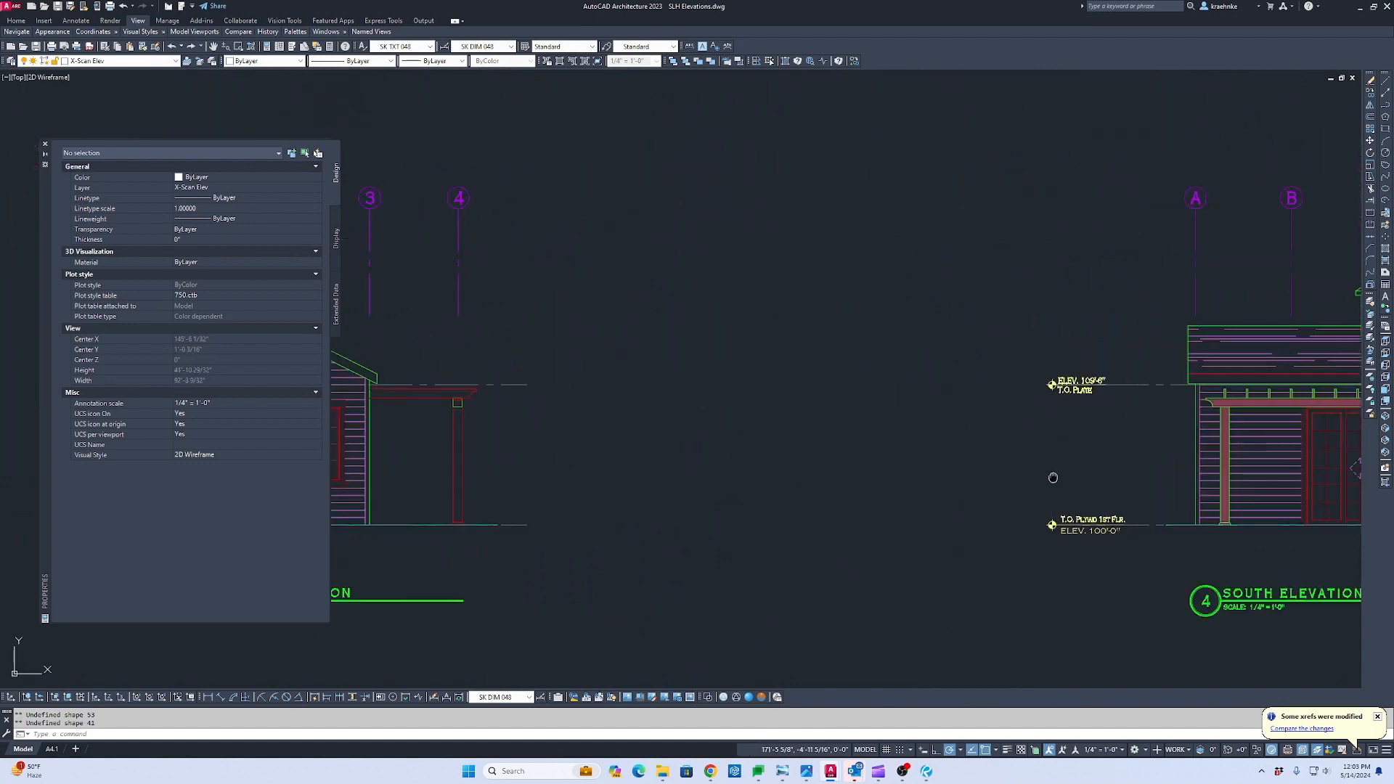
Compare the grid tags on the south and east elevations with the grid labels of the rotated plans above.
middle_drag(1052, 476, 598, 545)
scroll(598, 544, down, 2)
middle_drag(828, 355, 808, 582)
scroll(807, 582, up, 2)
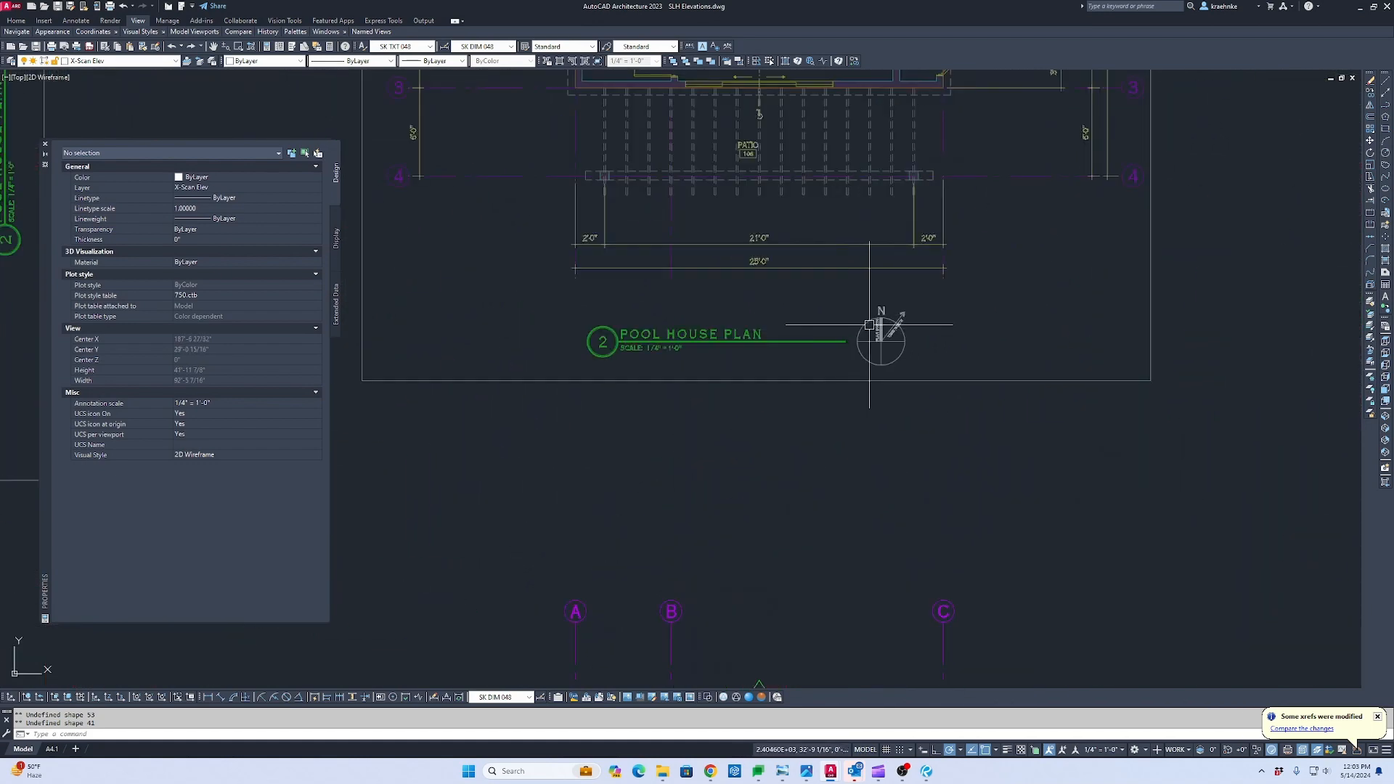
middle_drag(894, 392, 887, 229)
middle_drag(1171, 342, 303, 603)
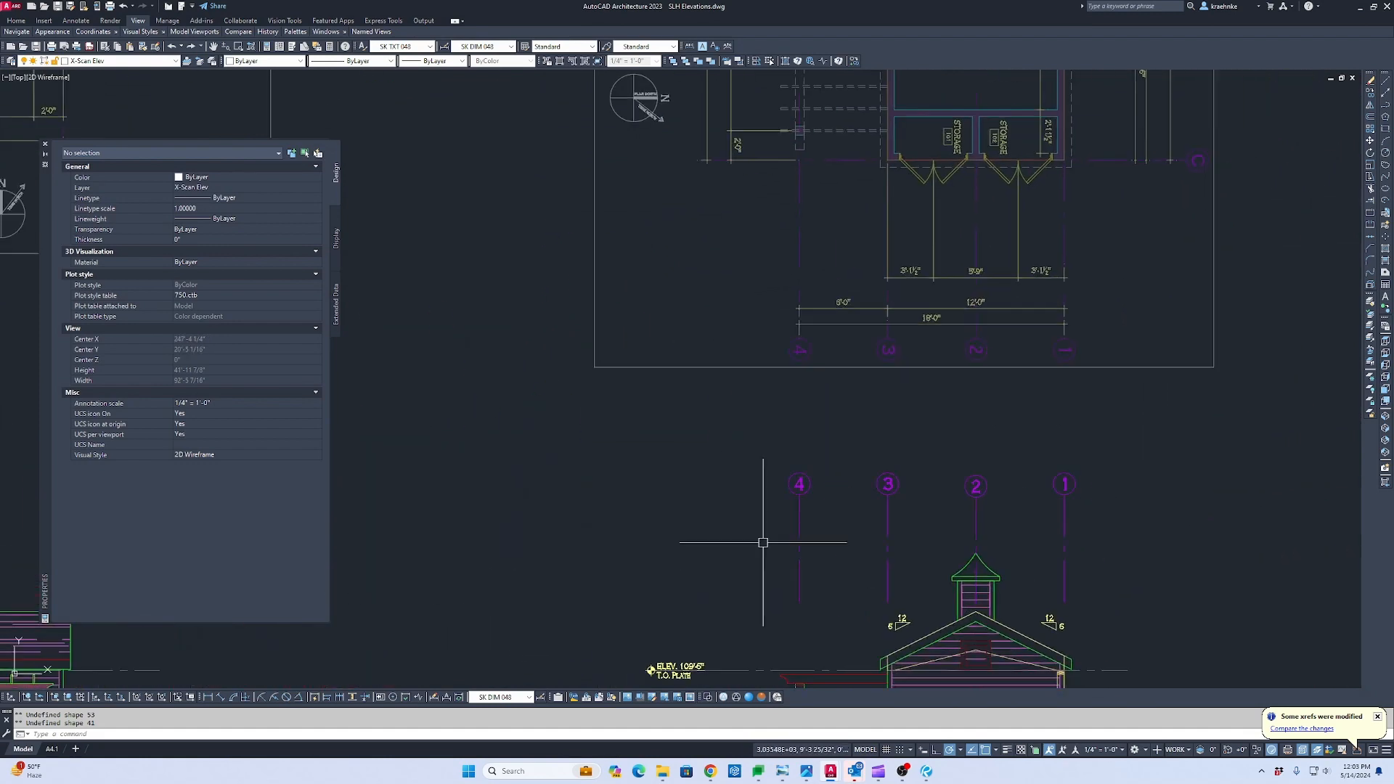
middle_drag(987, 460, 814, 561)
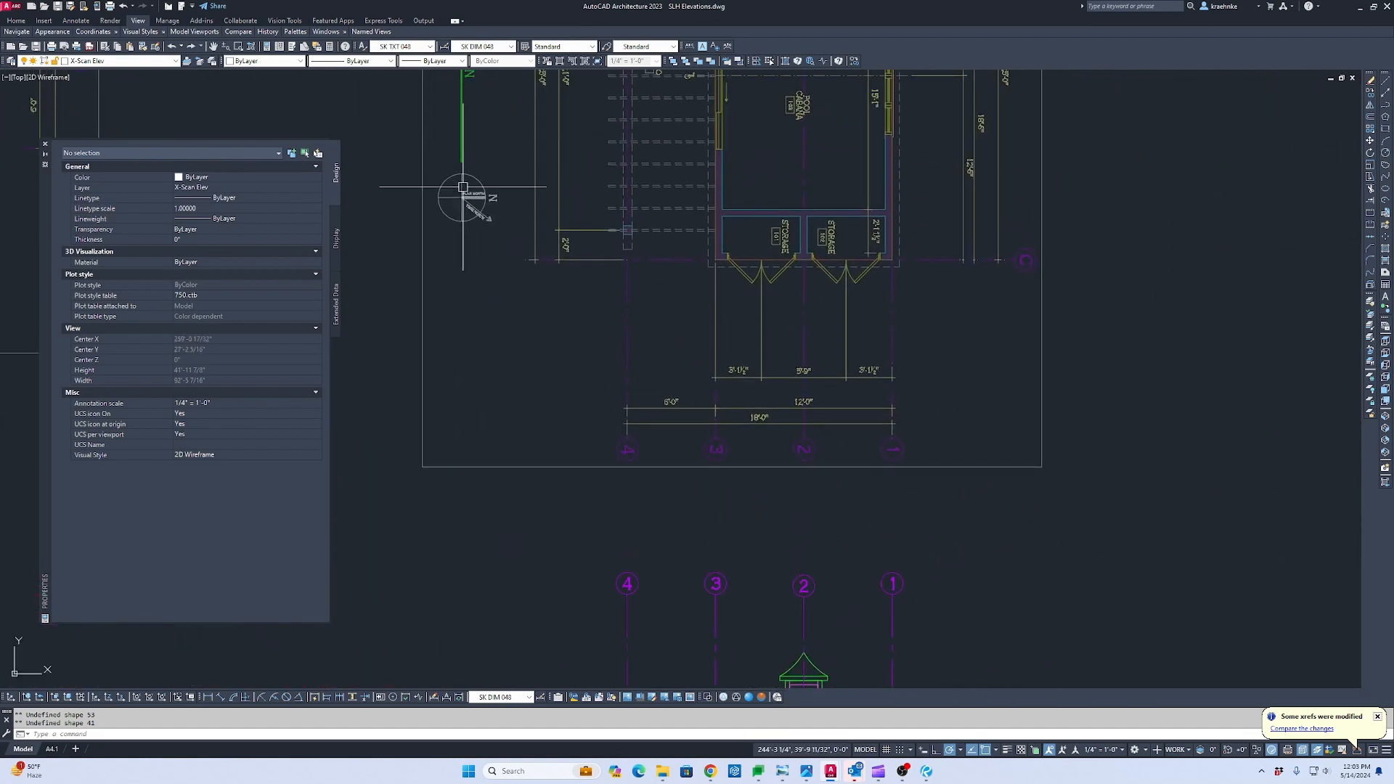
middle_drag(824, 631, 901, 399)
scroll(767, 291, down, 2)
Freeze the XREF - Main layer, identifying it from the referenced plan above the east elevation.
key(Escape)
click(890, 197)
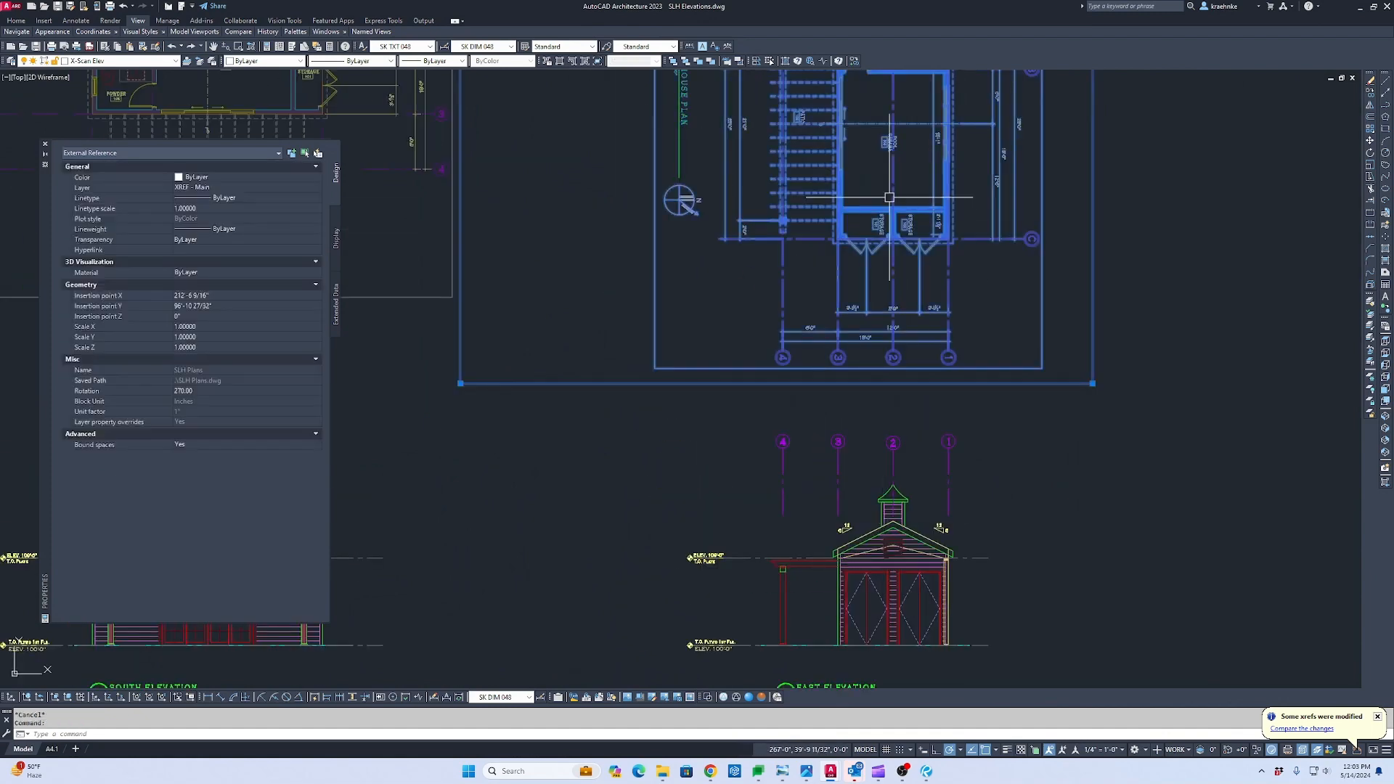
click(110, 62)
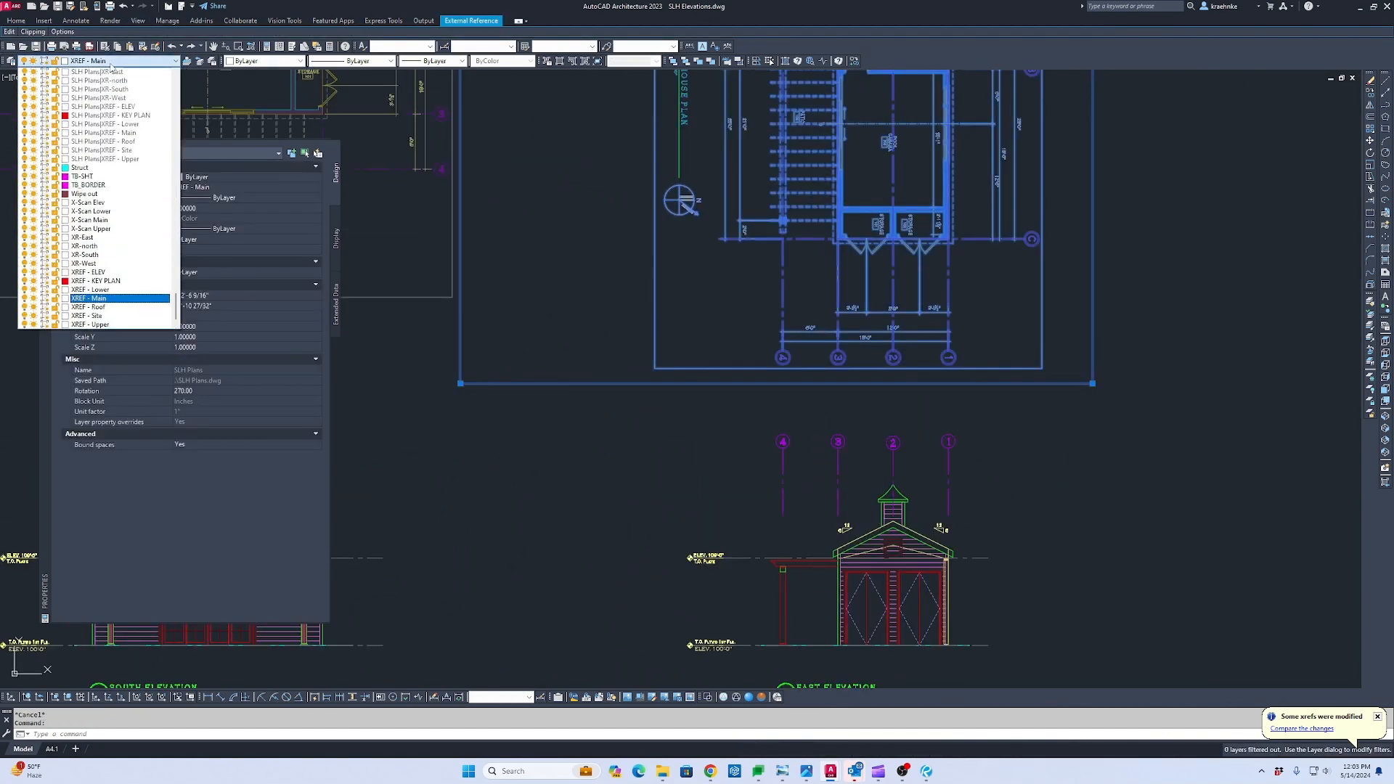
click(34, 299)
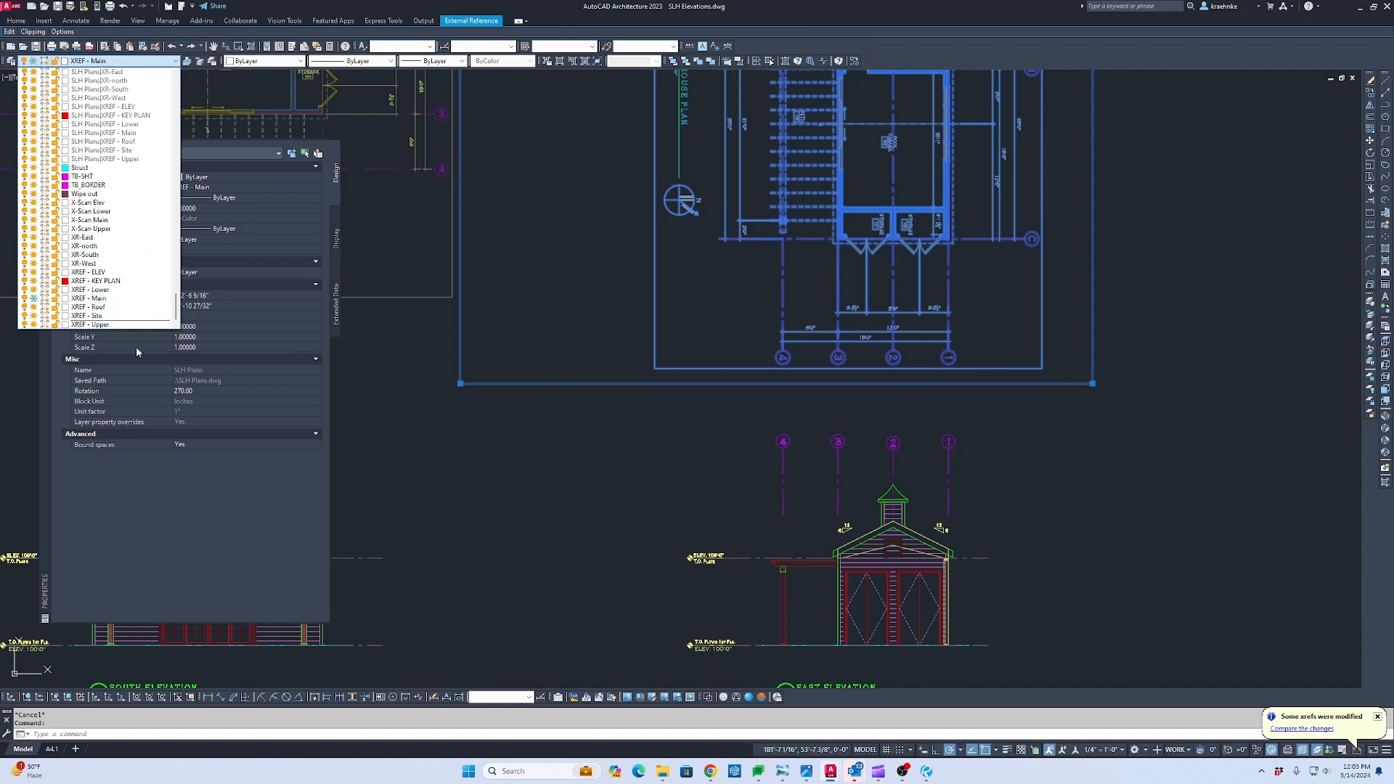
click(139, 350)
scroll(888, 400, down, 2)
middle_drag(762, 385, 937, 393)
scroll(924, 391, down, 4)
key(Escape)
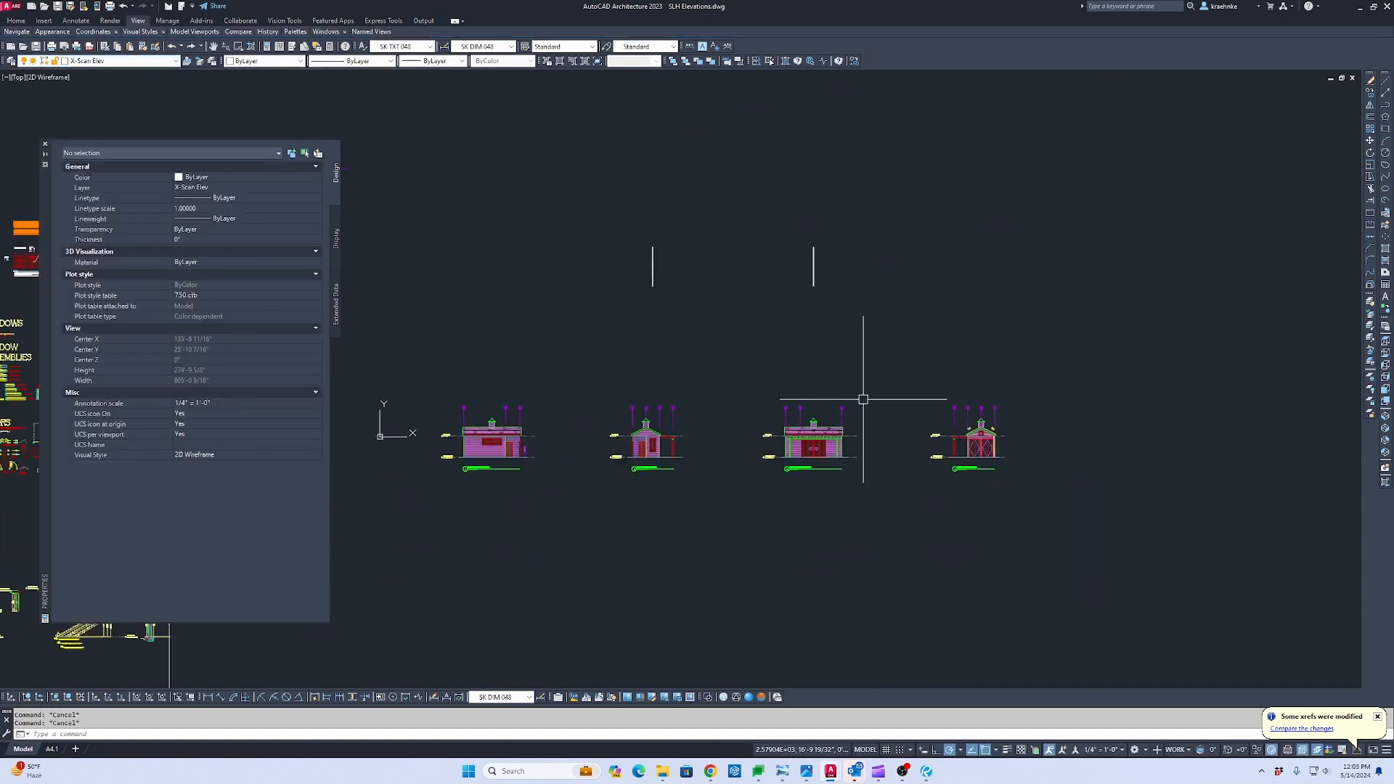
Check the four elevations on layout A4.1 and the progress dates in its title block, dismissing the xref notification.
click(53, 750)
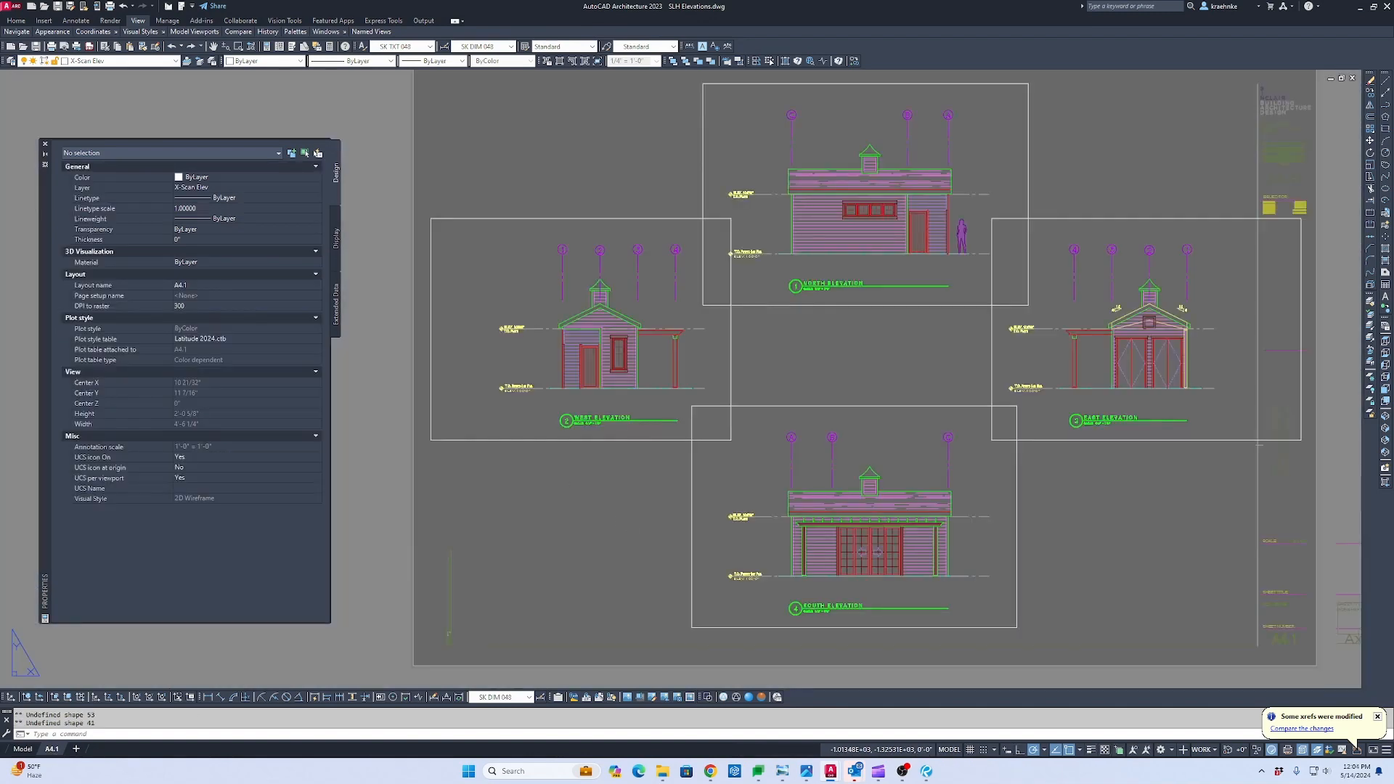
middle_drag(1014, 370, 902, 387)
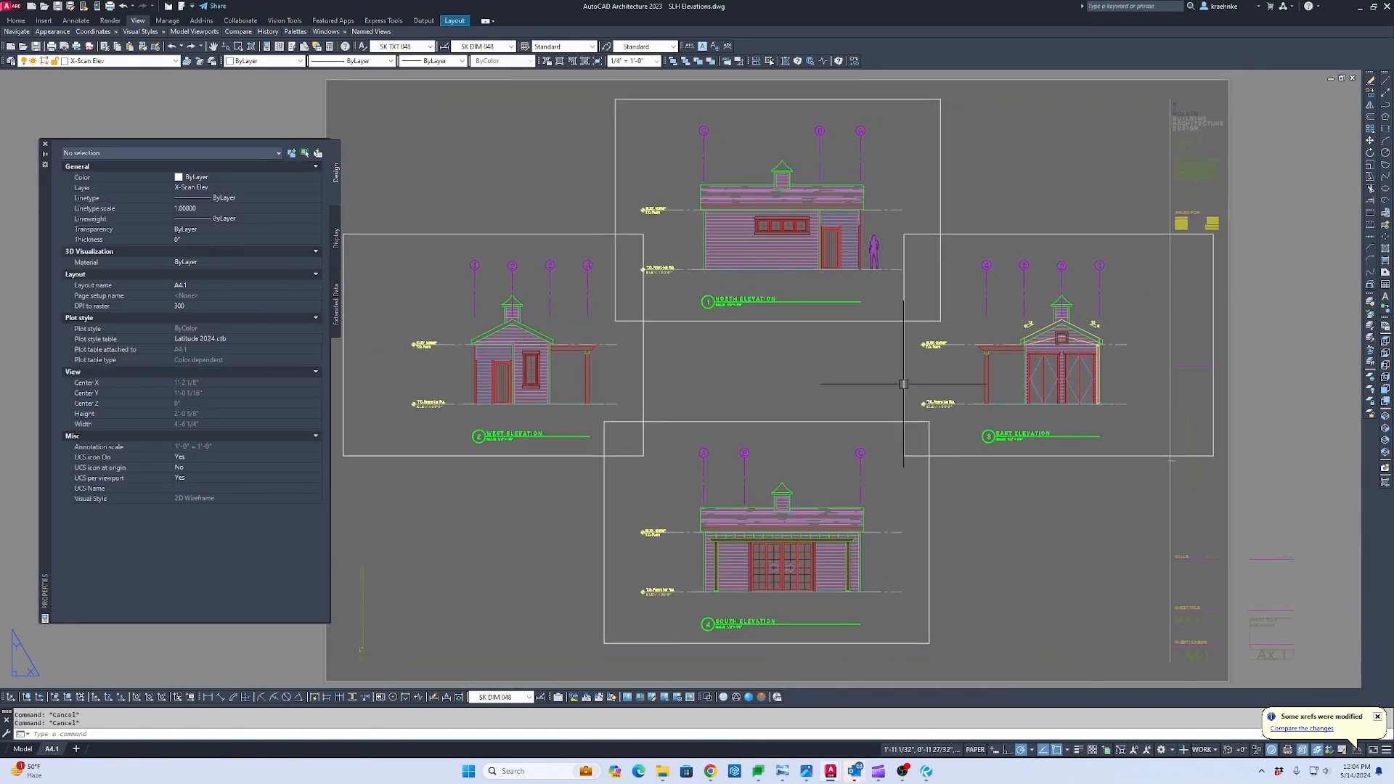
text(z)
key(Return)
text(a)
key(Return)
scroll(998, 226, up, 10)
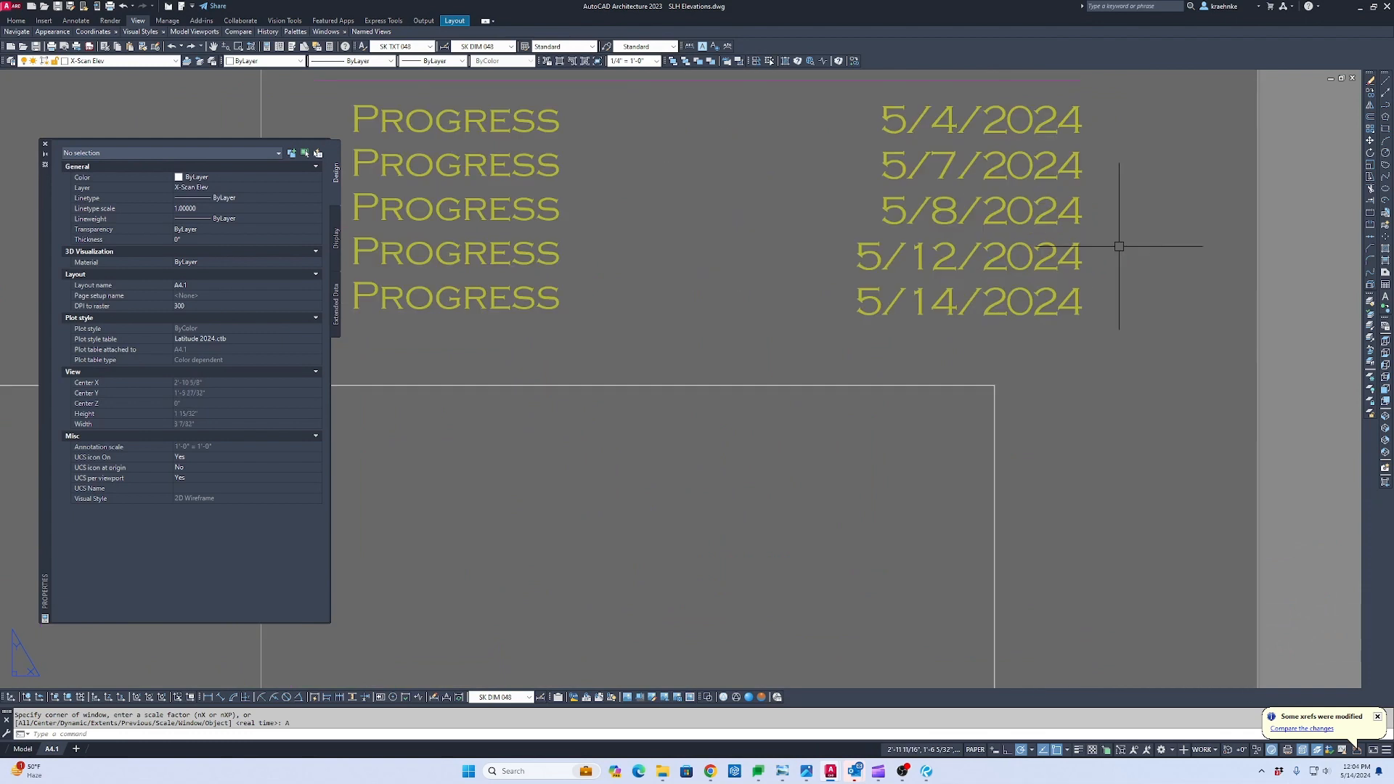
click(1378, 718)
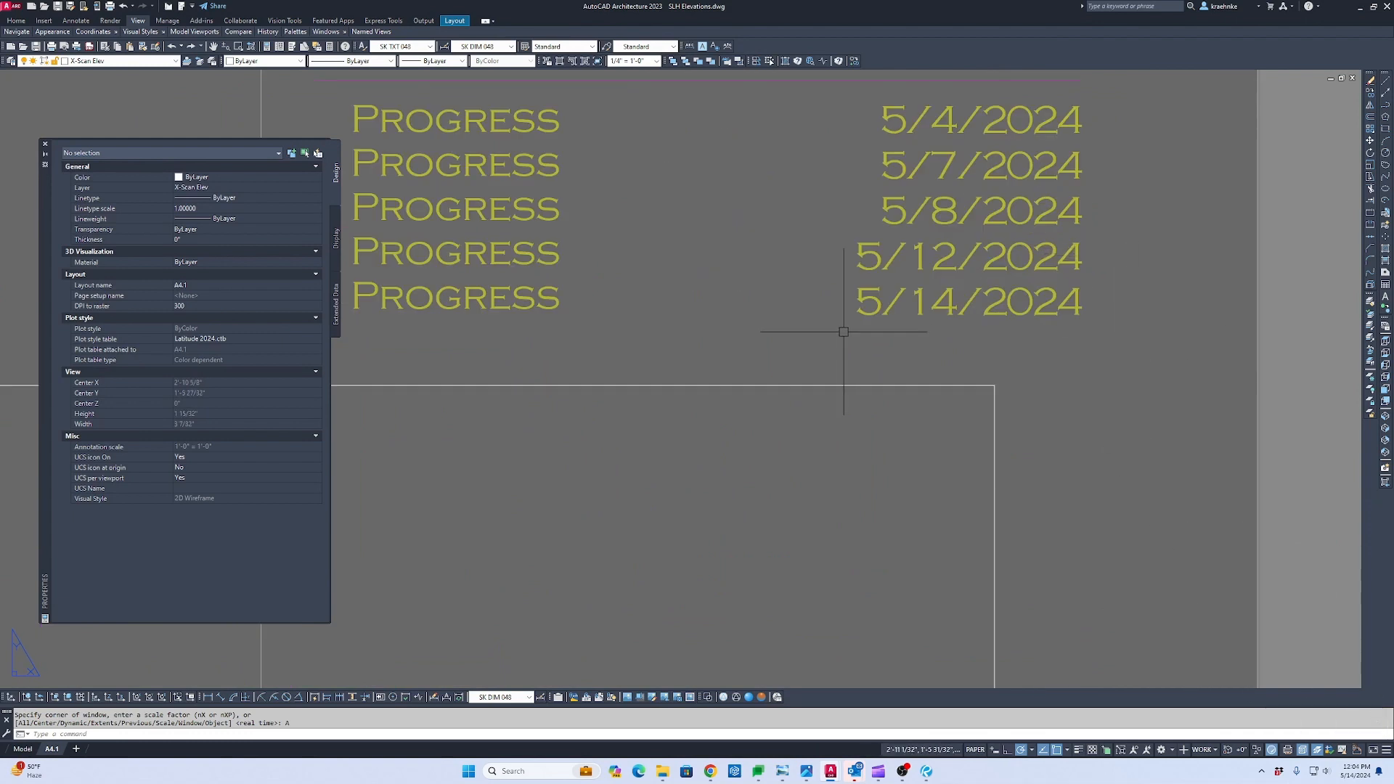
Close SLH Elevations.dwg and save its changes.
scroll(849, 327, down, 8)
scroll(856, 321, up, 2)
scroll(984, 274, down, 12)
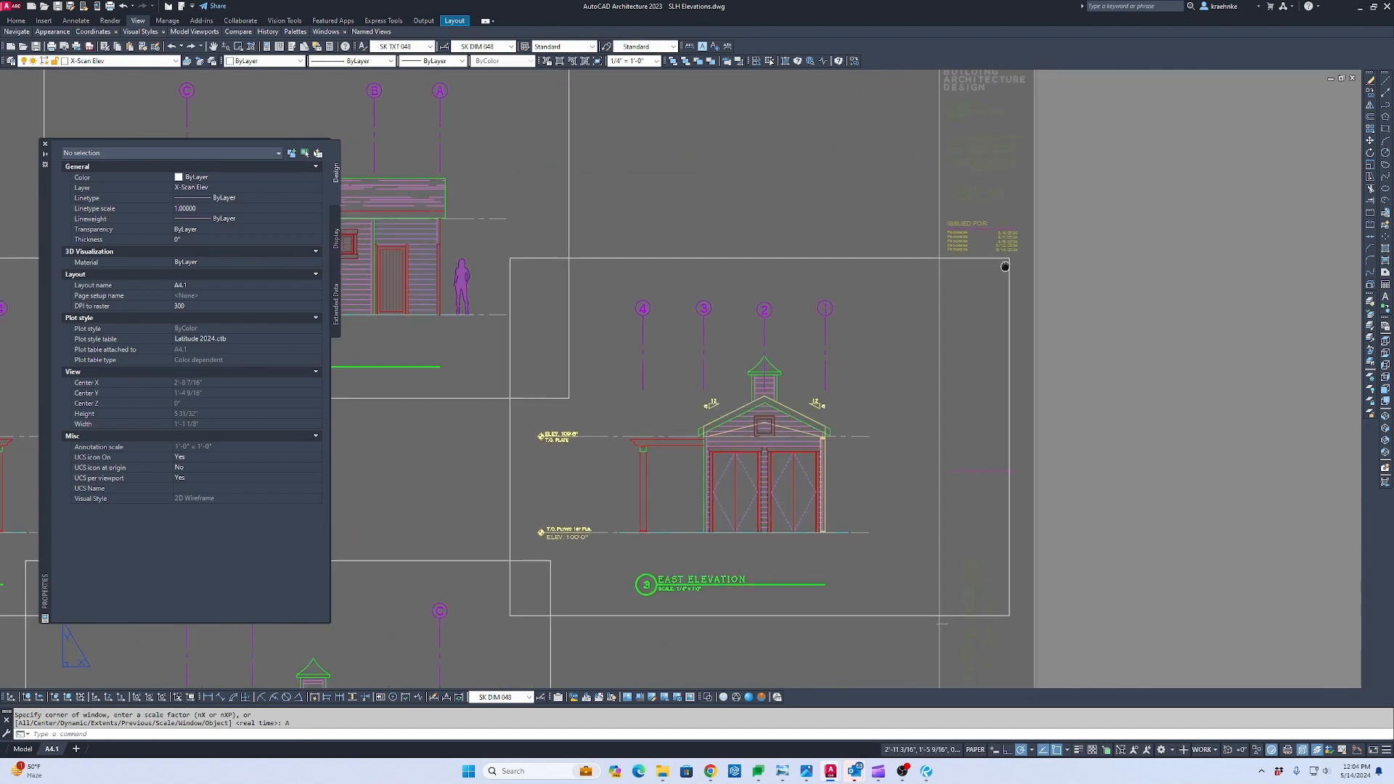
click(1352, 78)
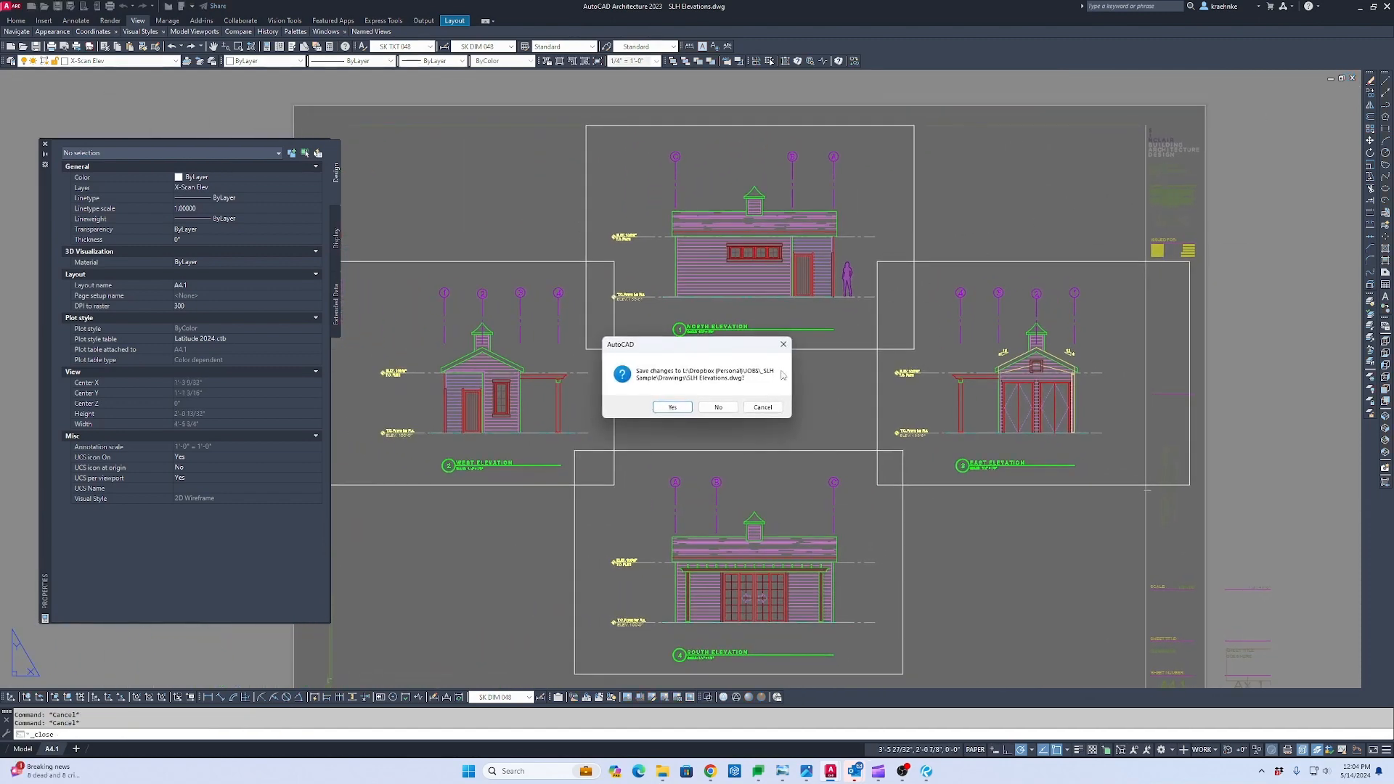
click(681, 407)
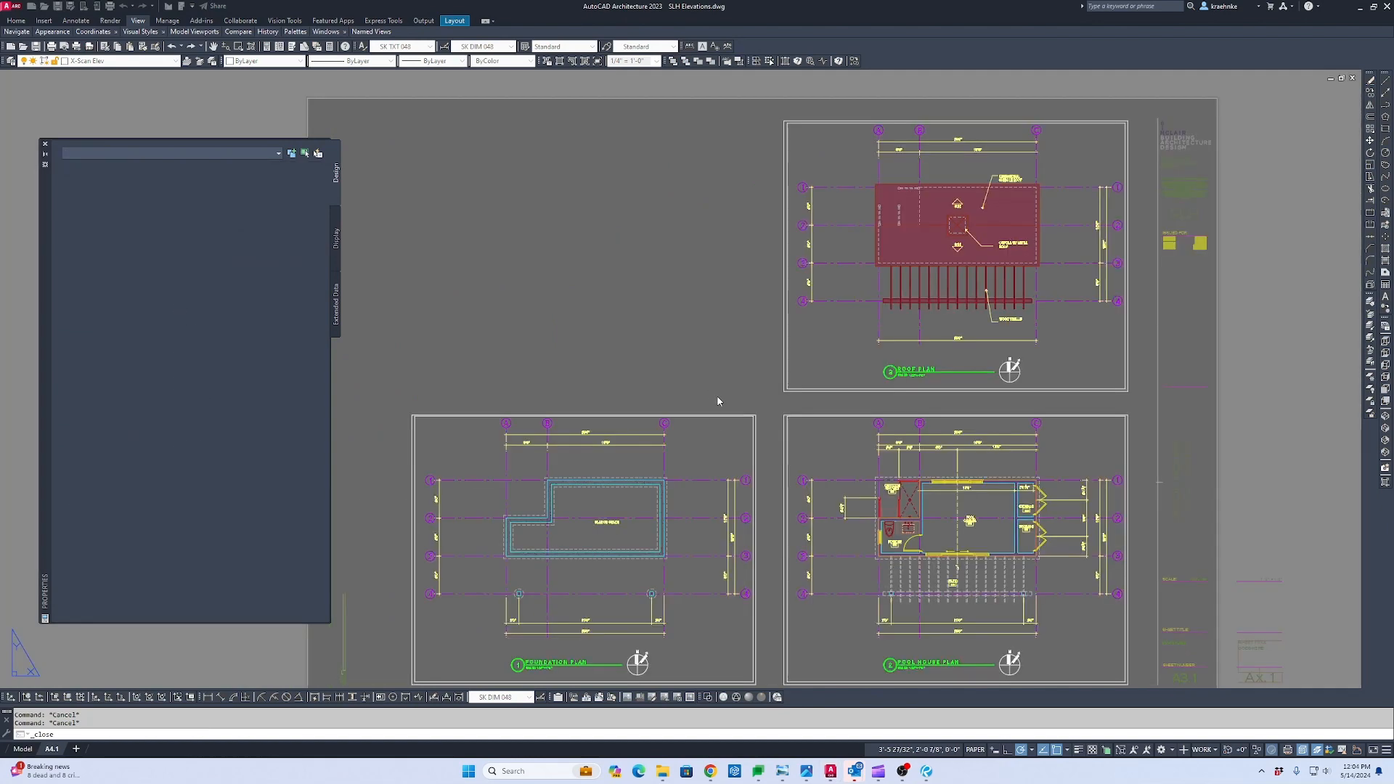
Start a PDF publish from SLH Plans.dwg and add the layouts of SLH Site Plan.dwg and SLH Elevations.dwg to the sheet list.
click(8, 10)
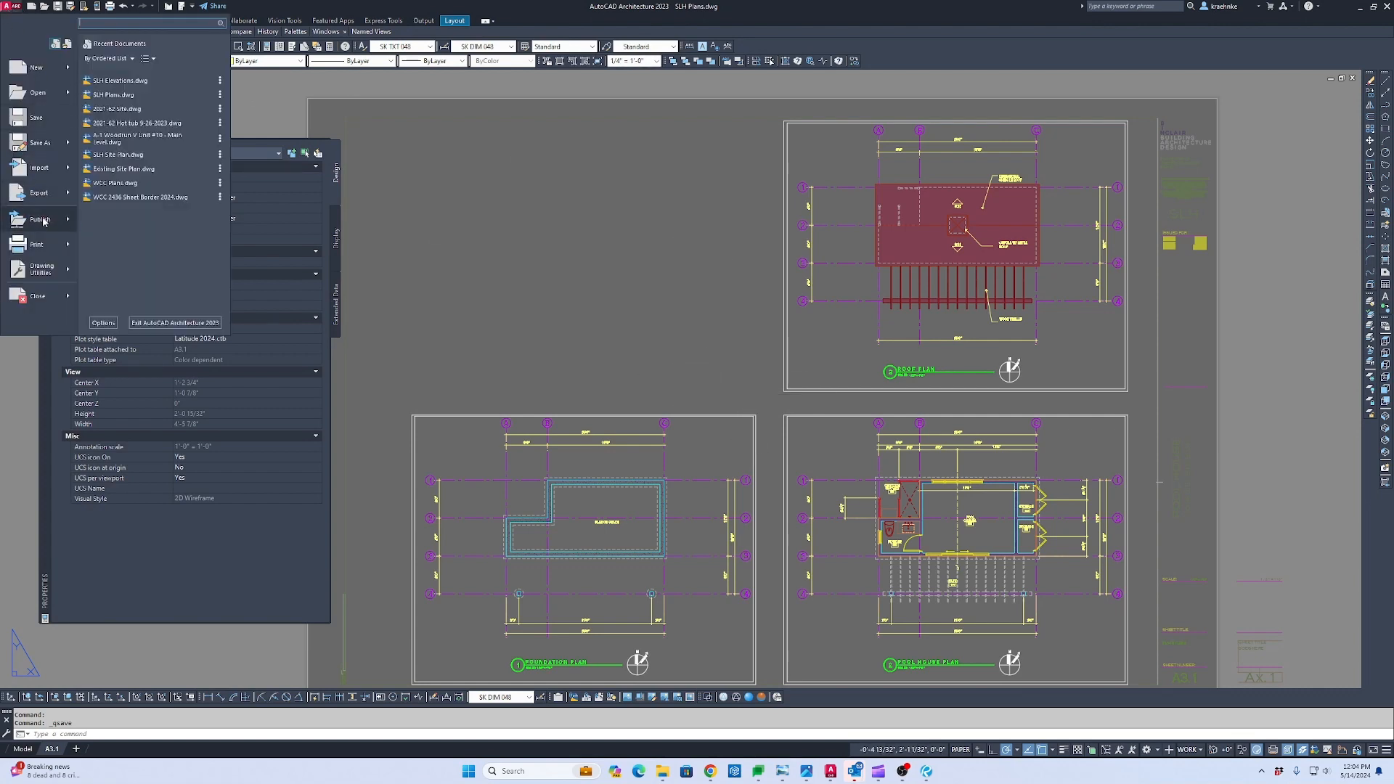
click(42, 222)
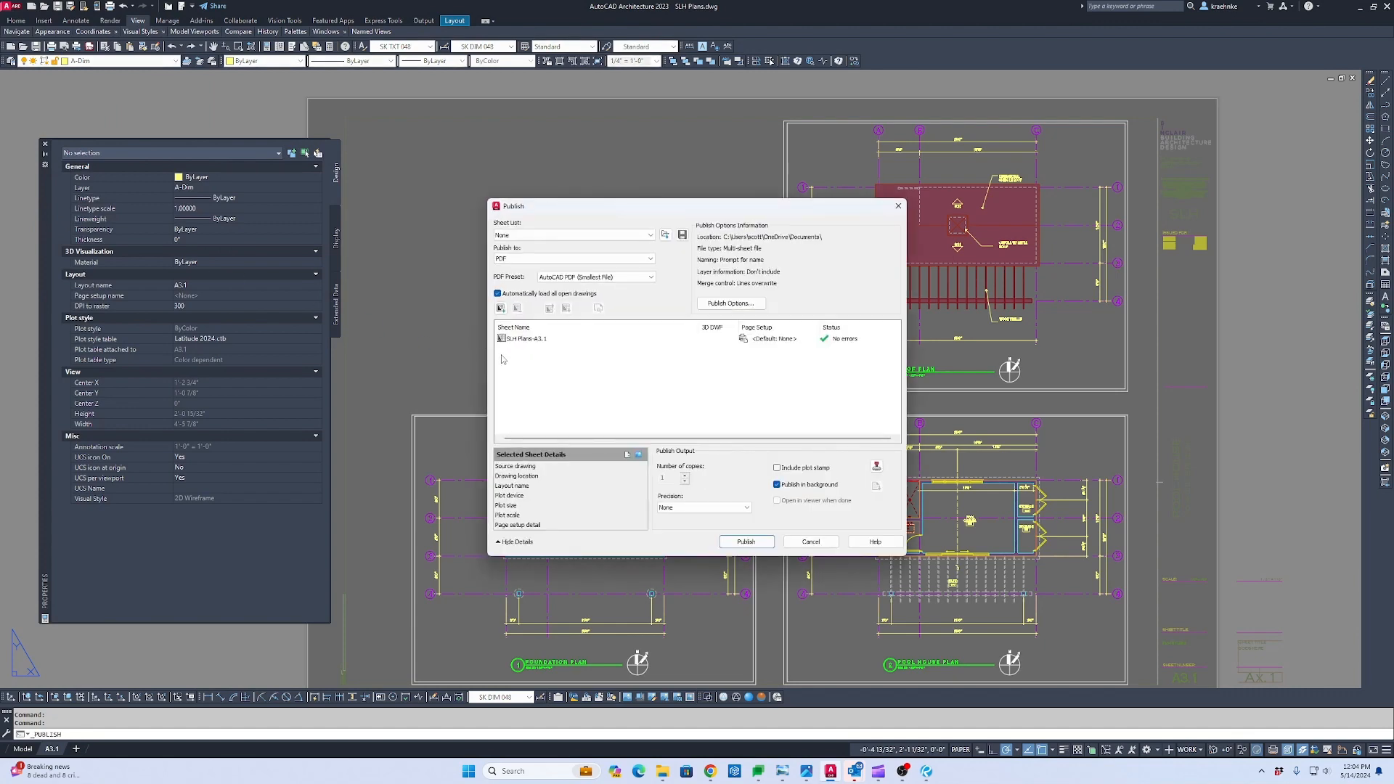
click(501, 308)
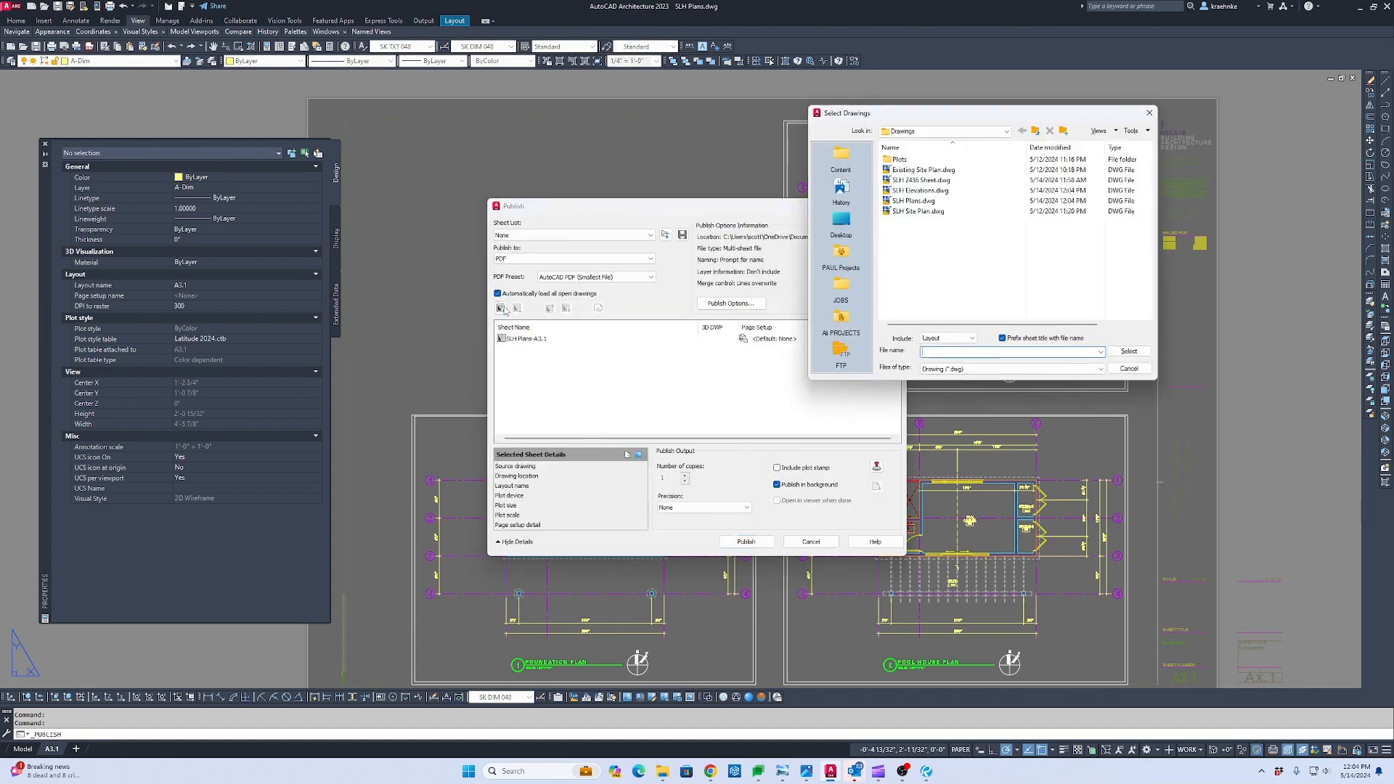
double_click(918, 211)
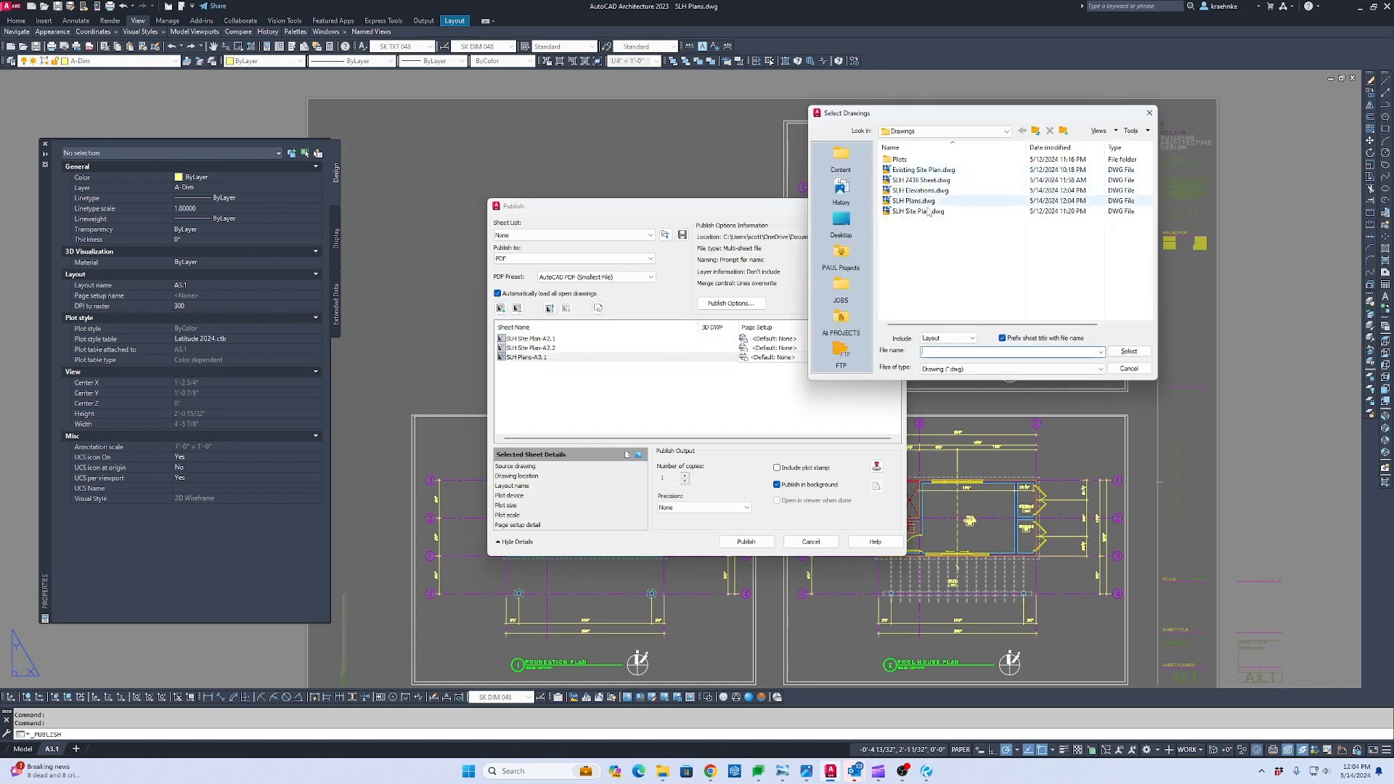
double_click(923, 190)
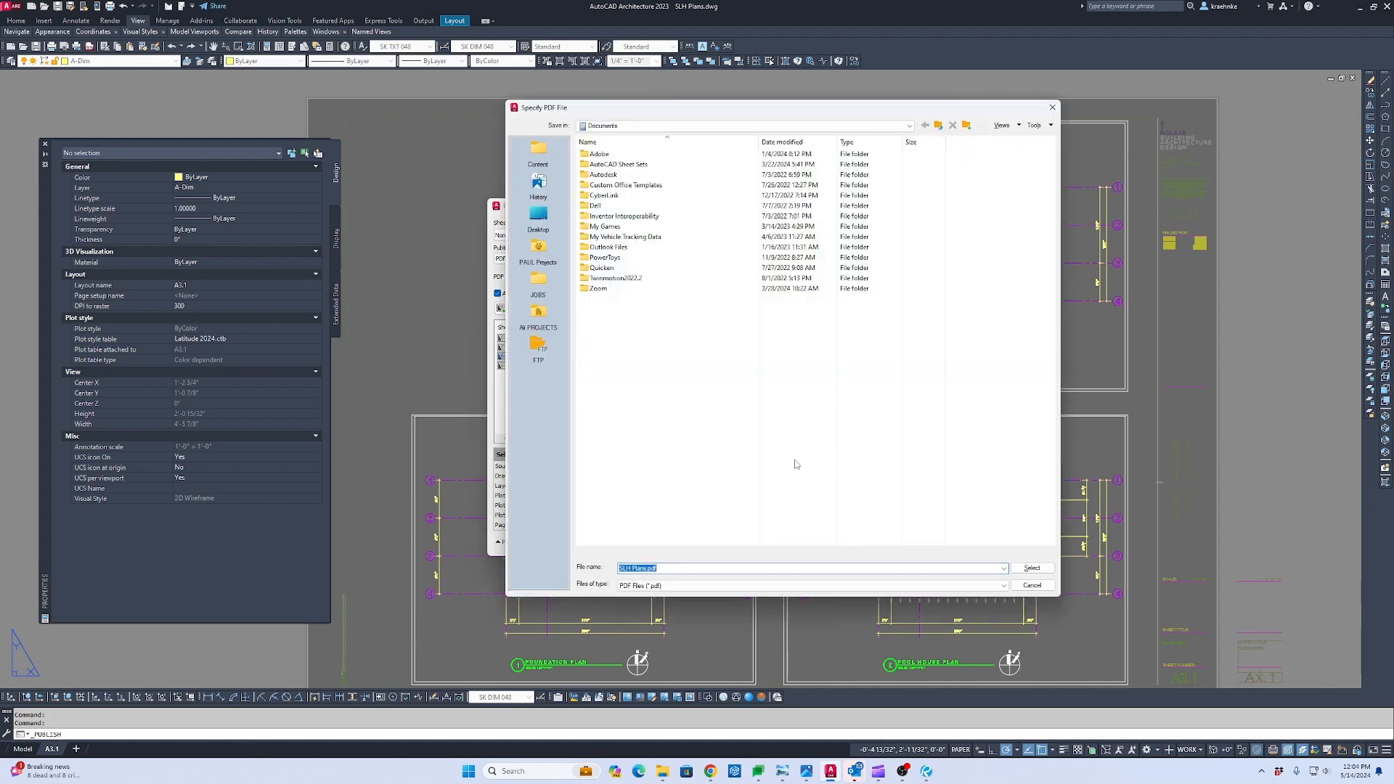
Publish the sheets as a PDF in _SLH Sample's Drawings Plots folder, adapting the SLH Progress 5-12-2024 name to a new date, without saving the sheet list.
click(538, 282)
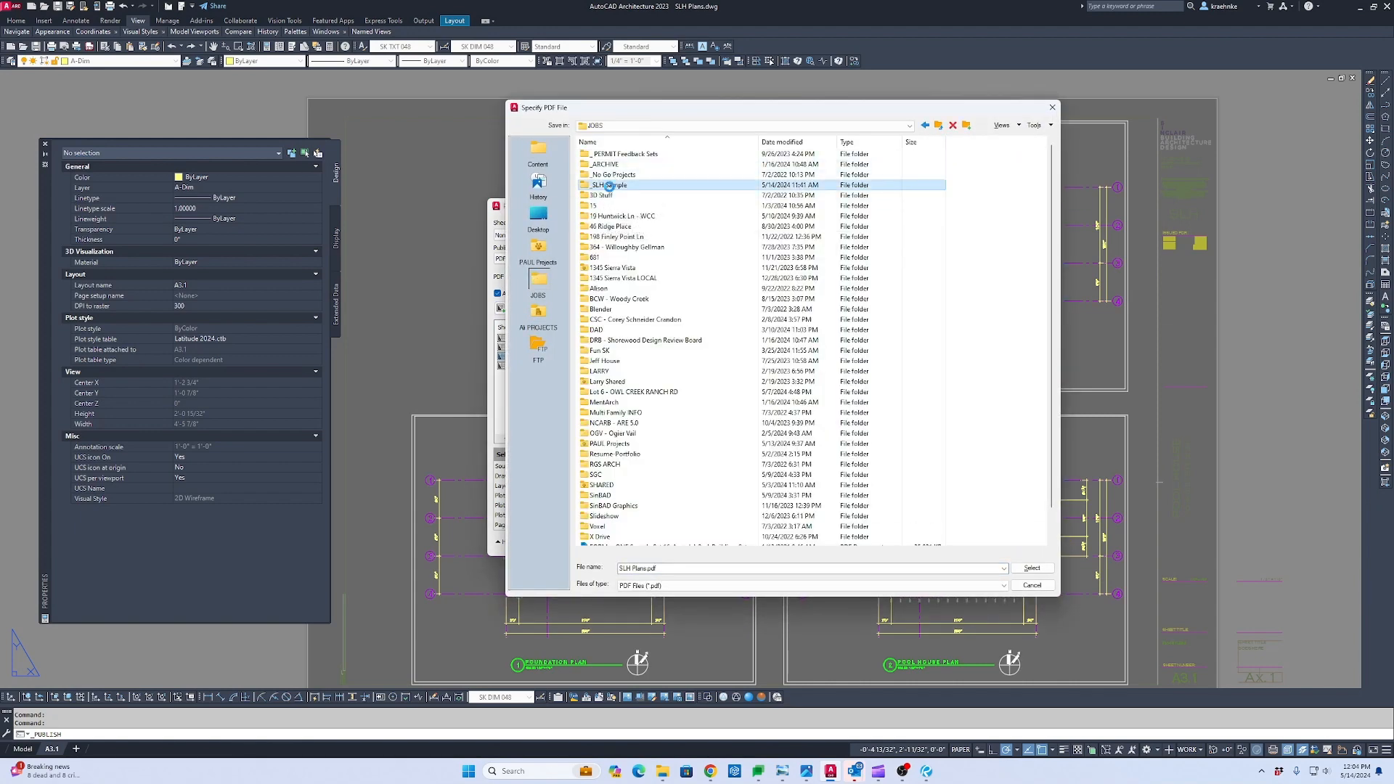
double_click(607, 186)
click(601, 157)
double_click(601, 156)
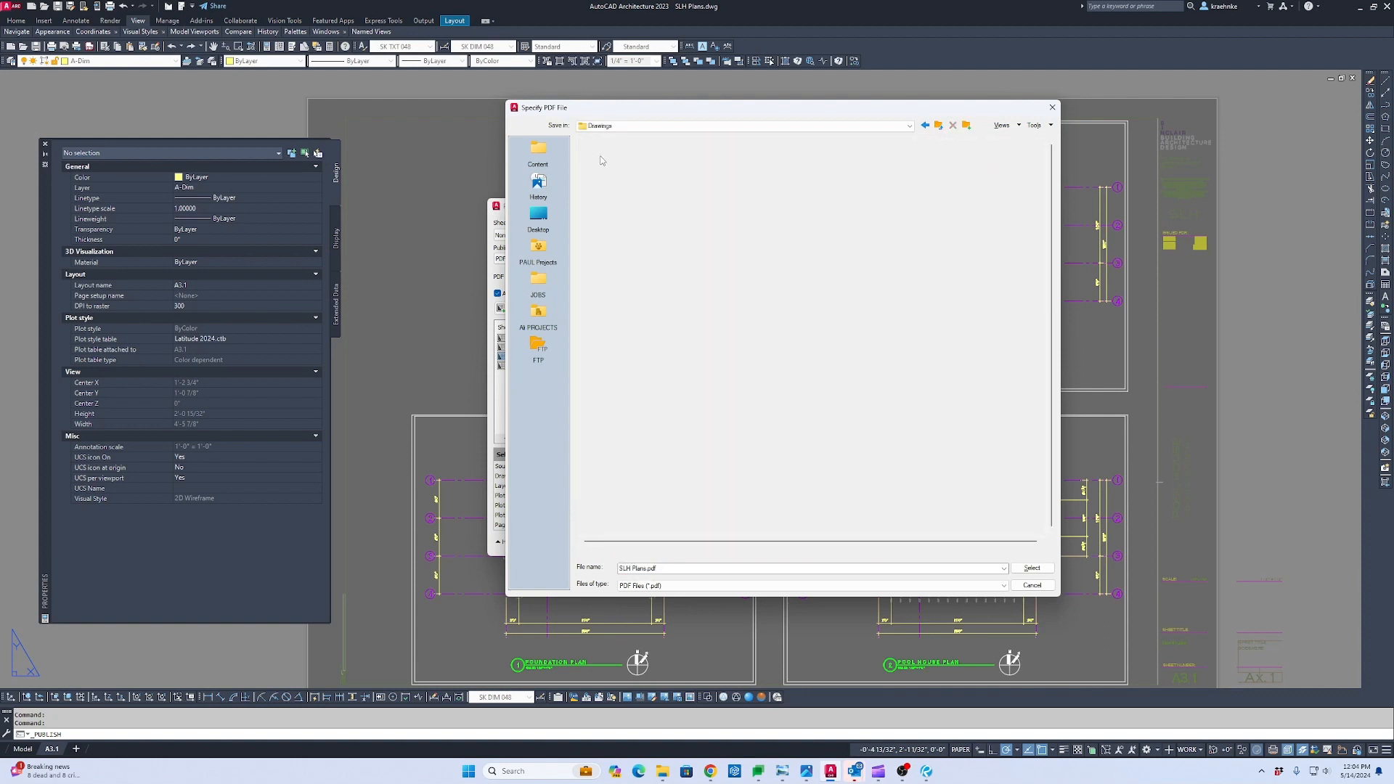
double_click(602, 155)
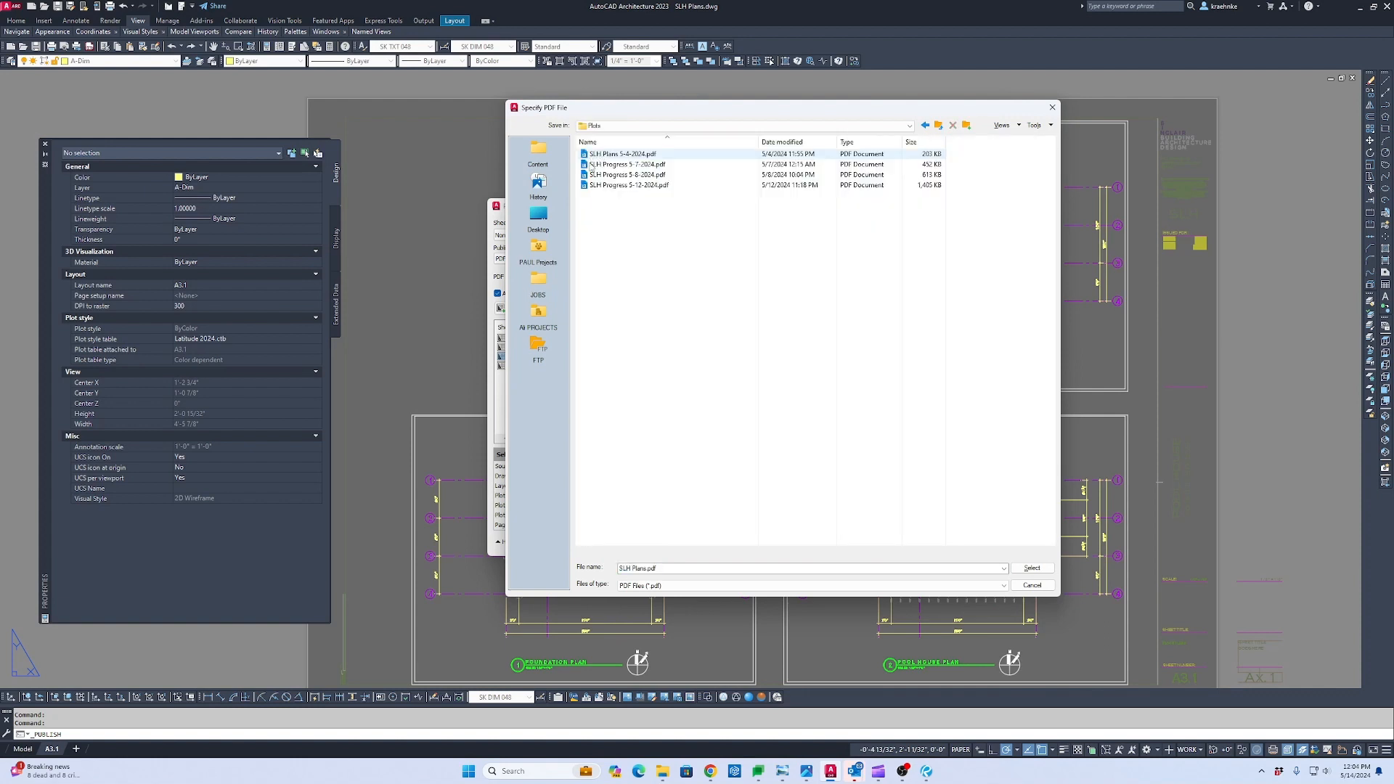
click(629, 185)
click(666, 570)
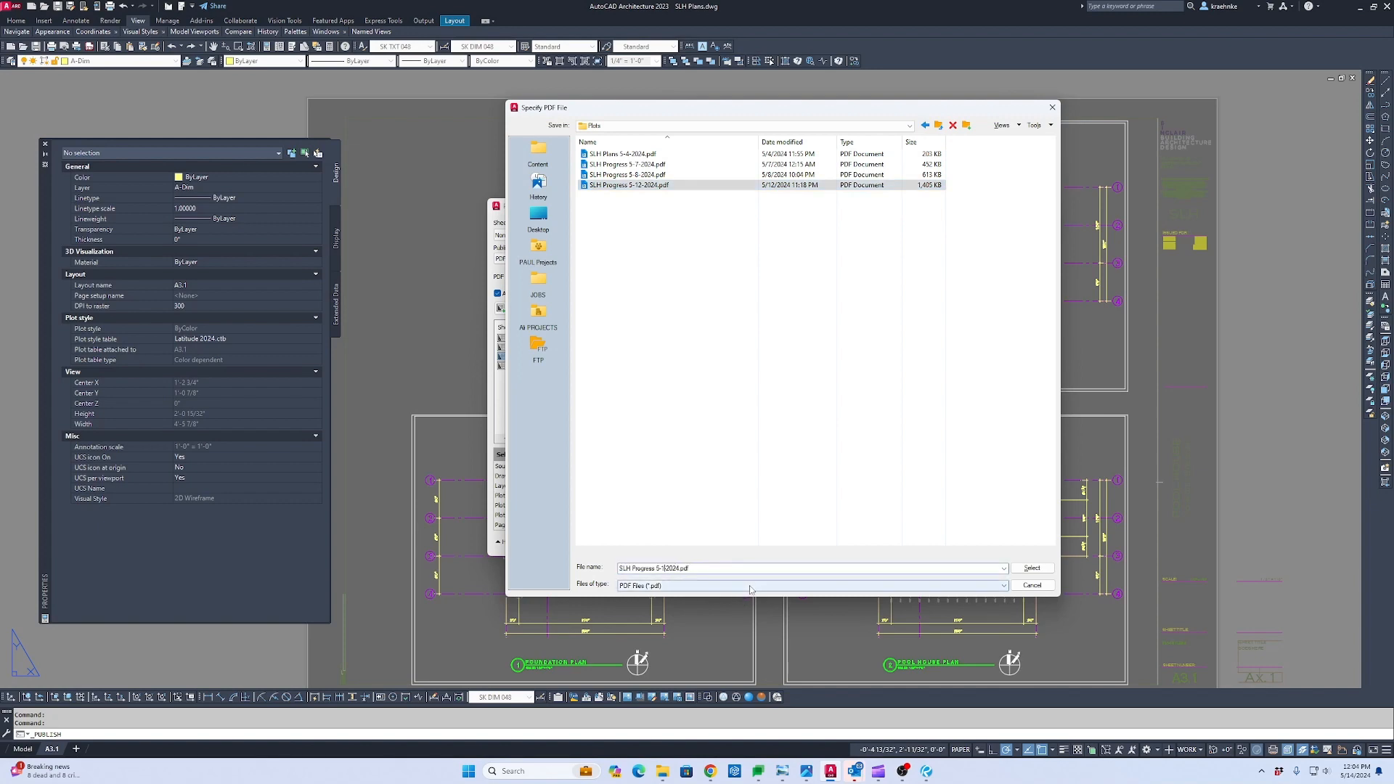
key(Return)
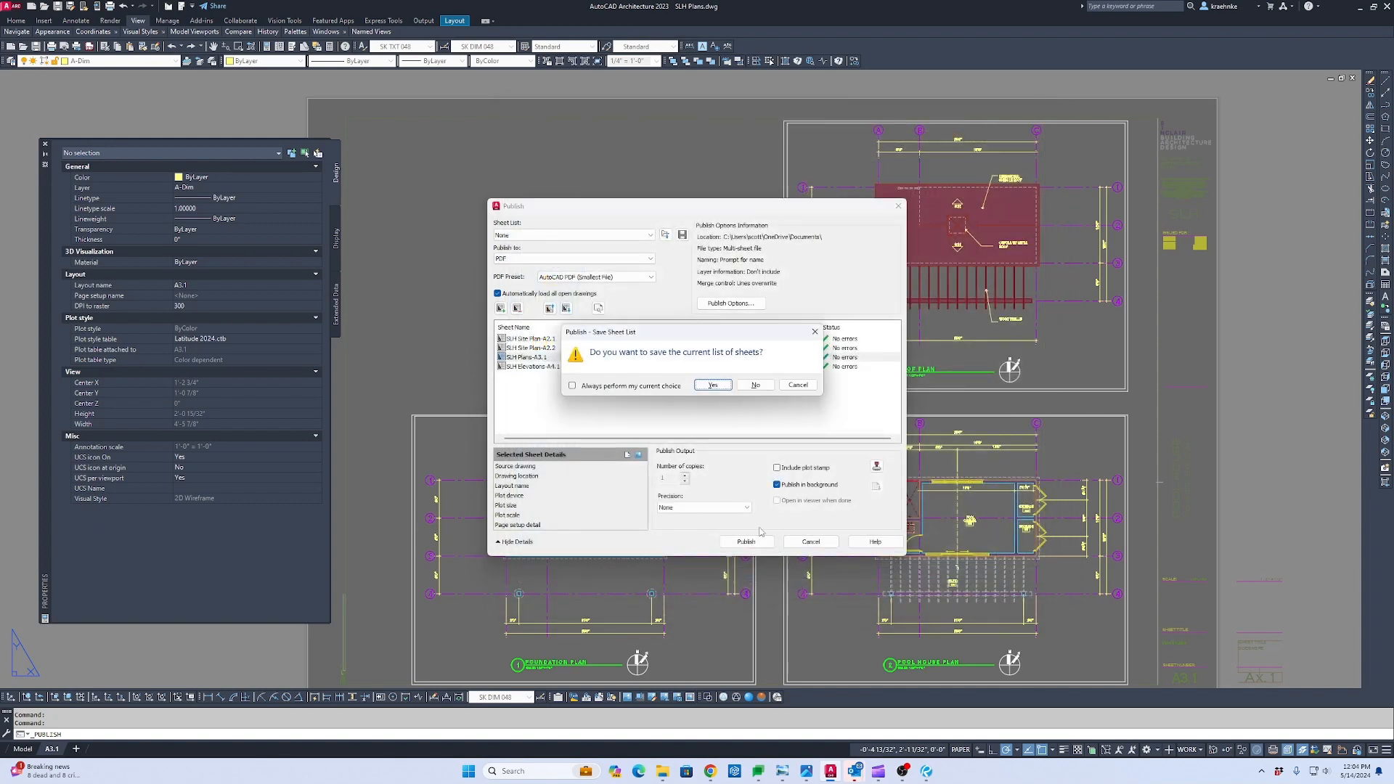
click(756, 386)
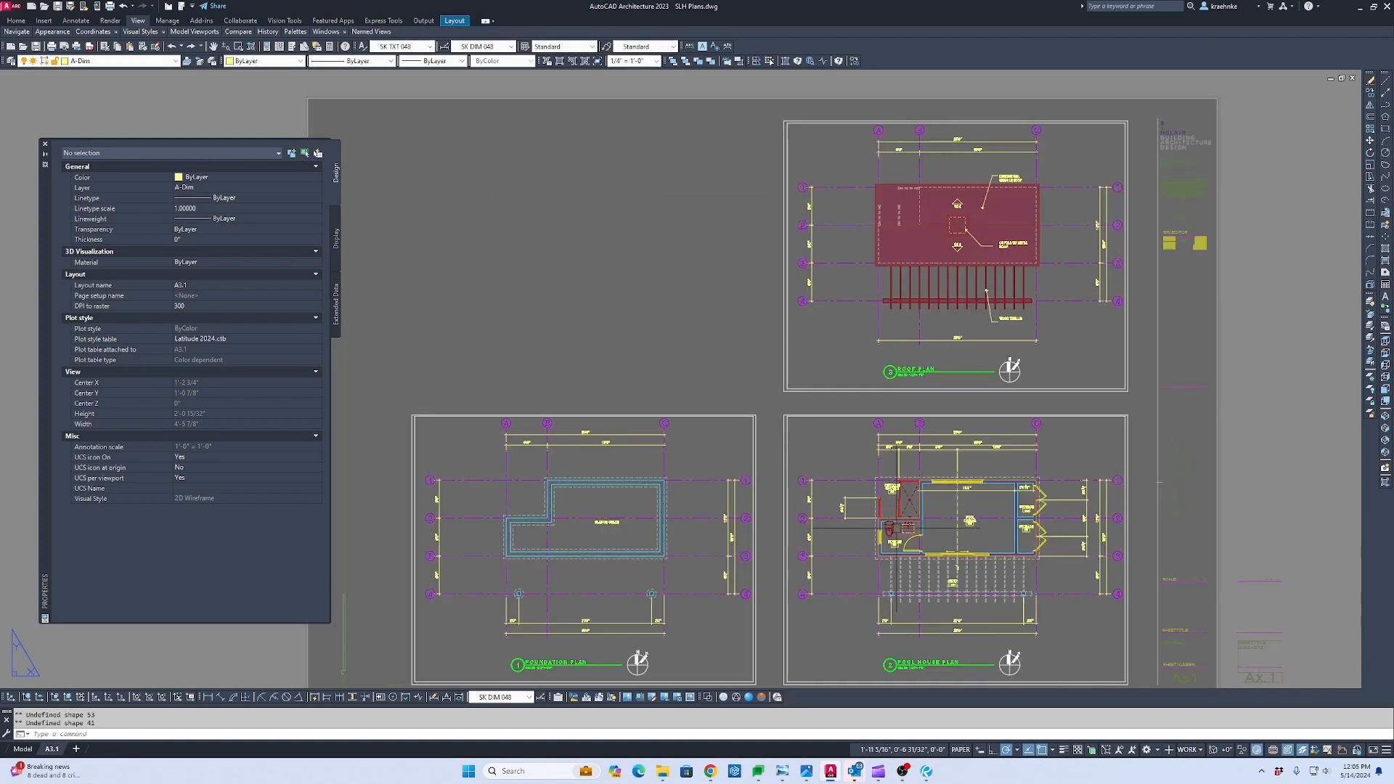
mouse_move(880, 460)
middle_down()
mouse_move(858, 446)
mouse_move(865, 457)
middle_up()
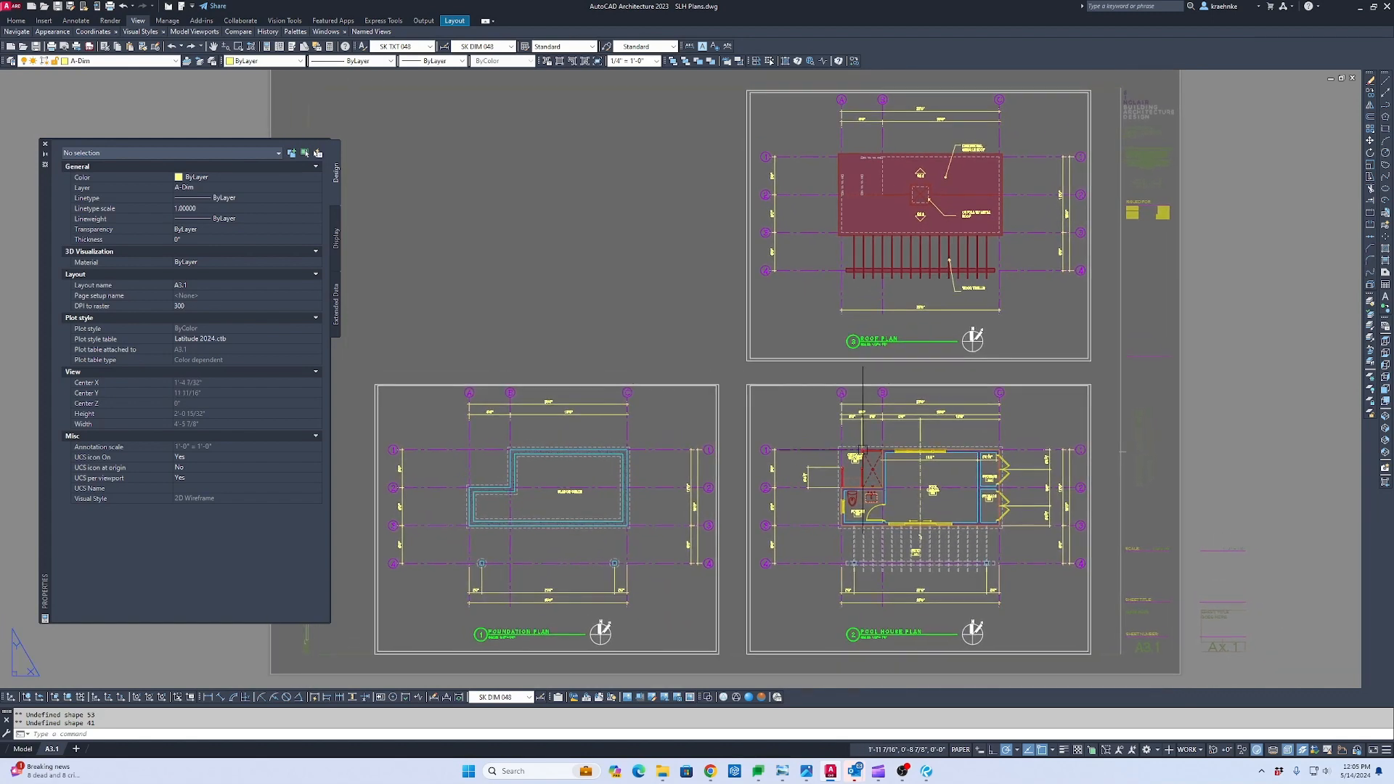
text(z)
key(Return)
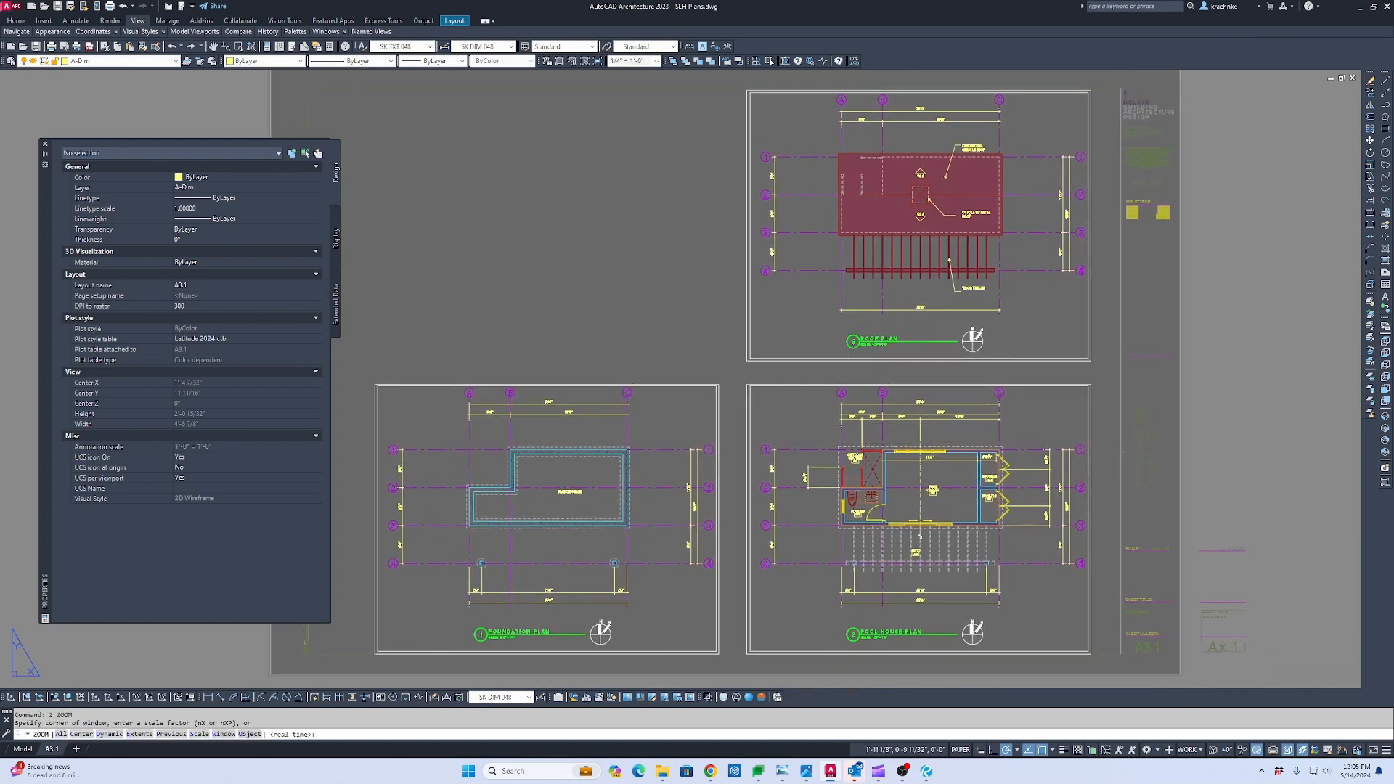
text(a)
key(Return)
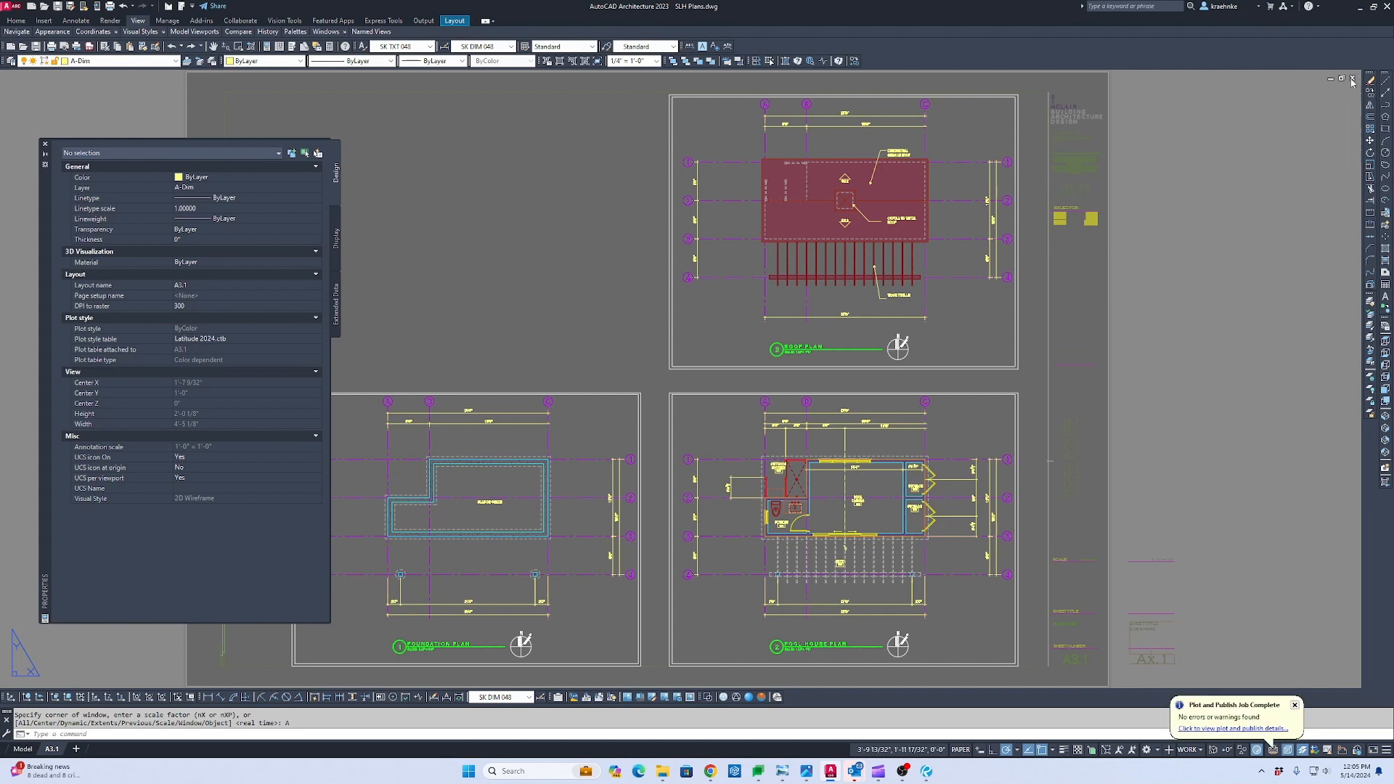
Open the newly published SLH Progress 5-14-2024.pdf from the project's Drawings Plots folder in Bluebeam Revu.
click(1359, 6)
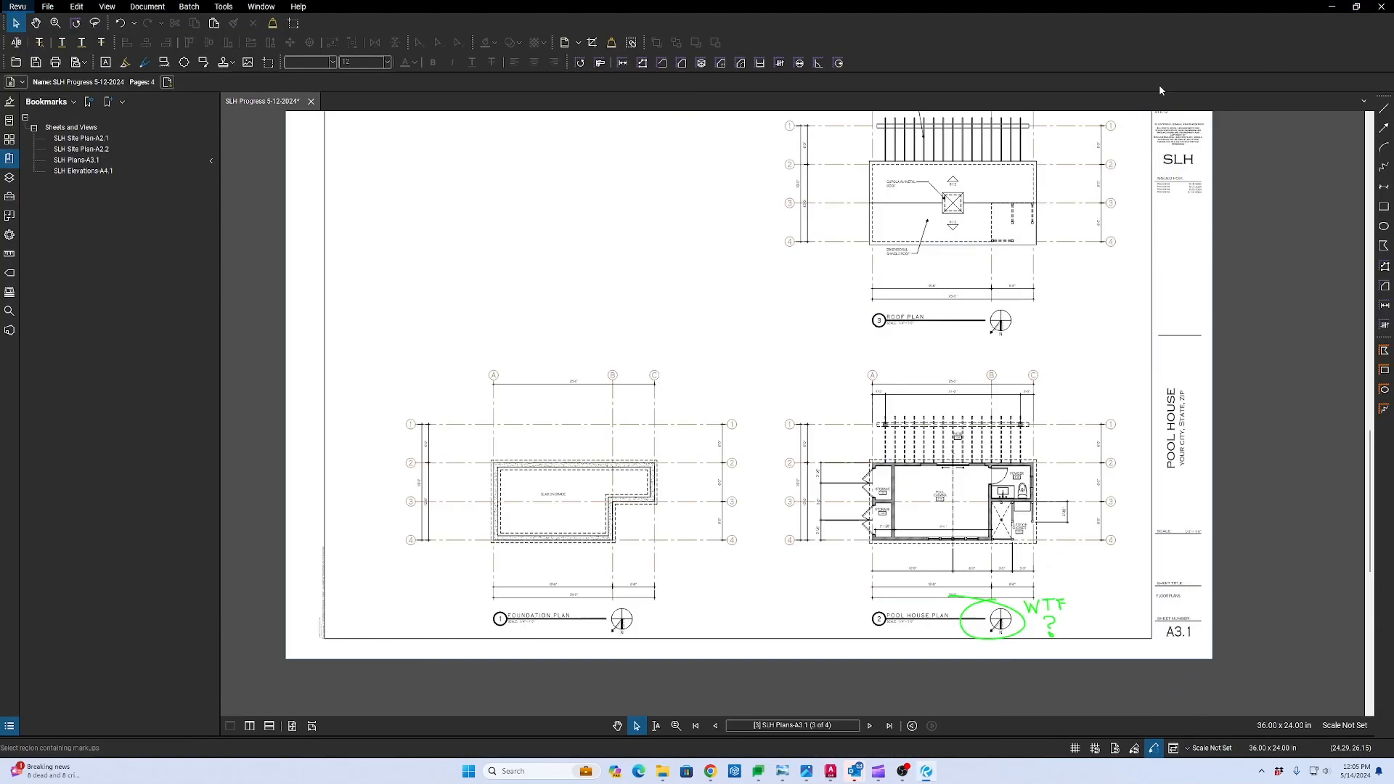
key(alt+Tab)
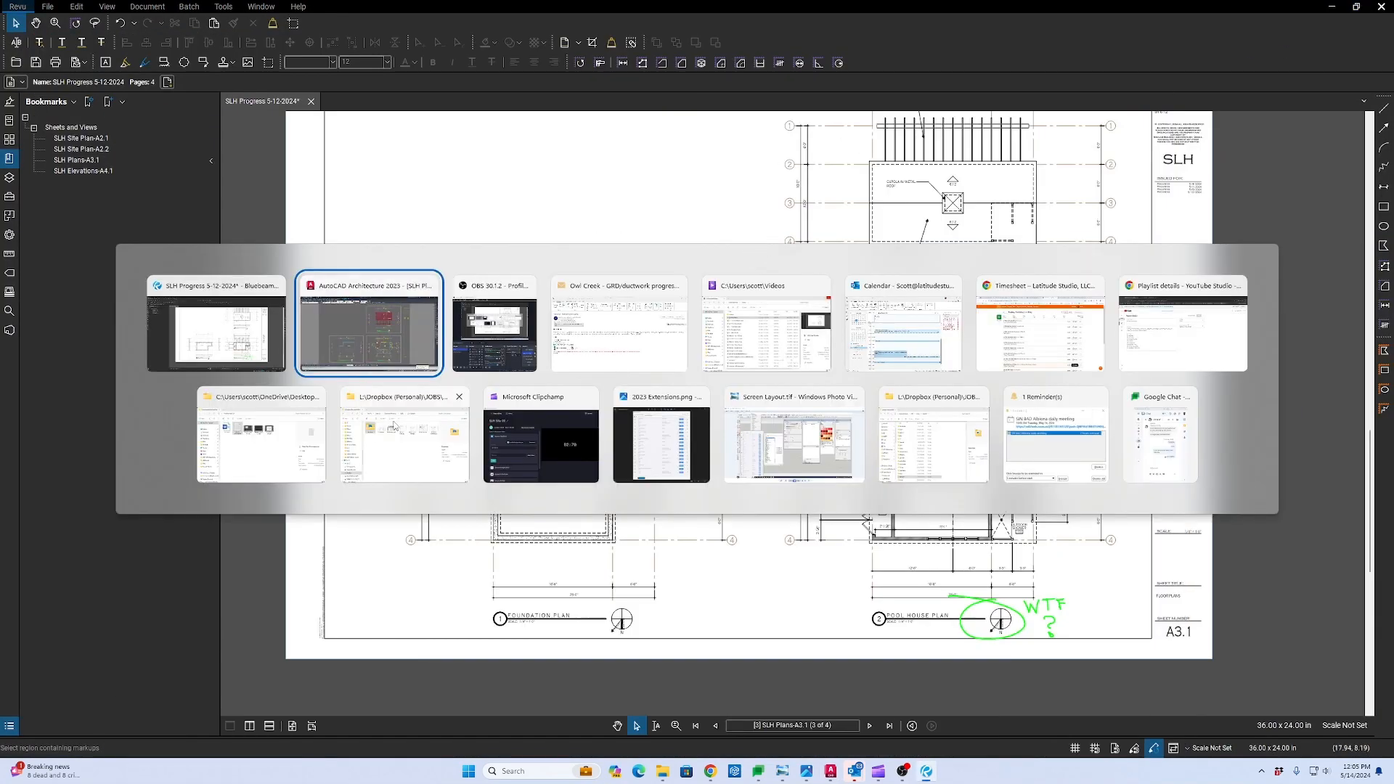
key(Escape)
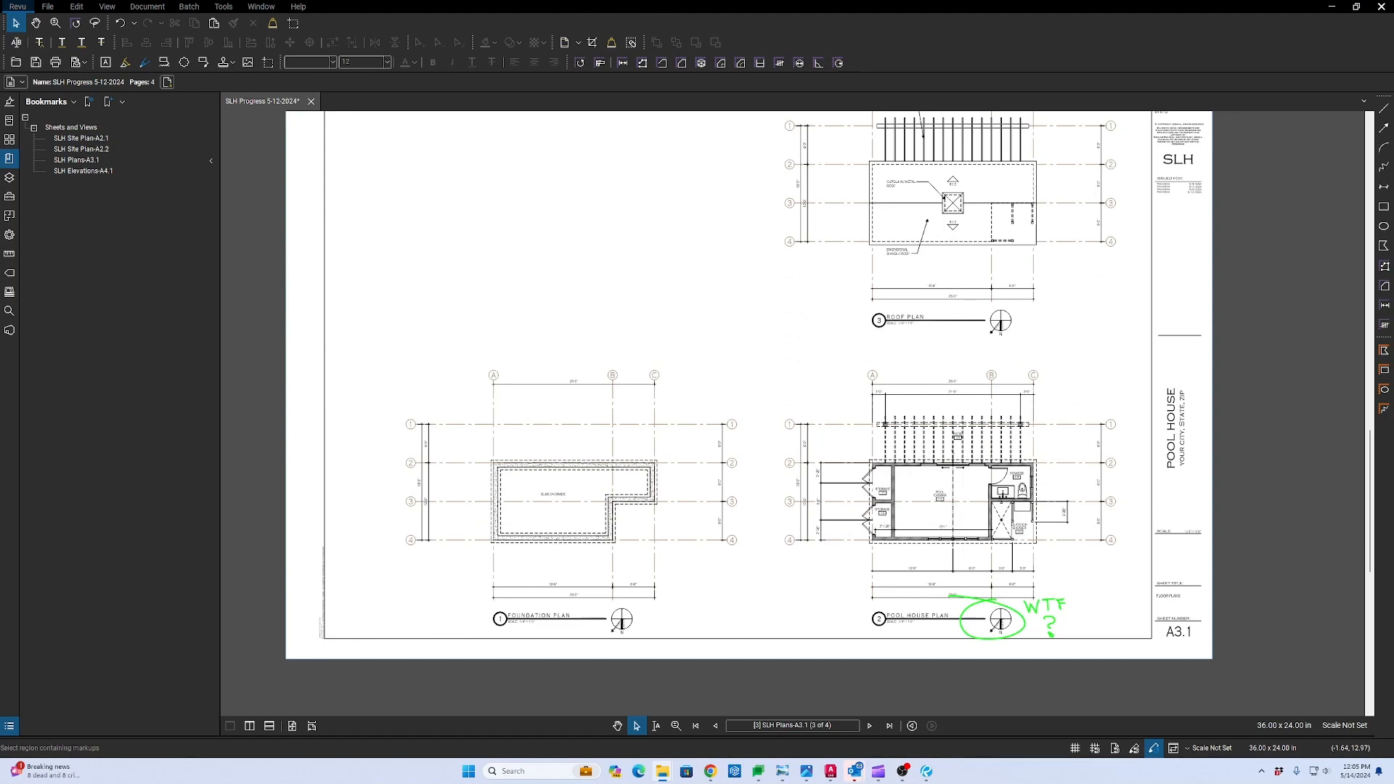
key(super+e)
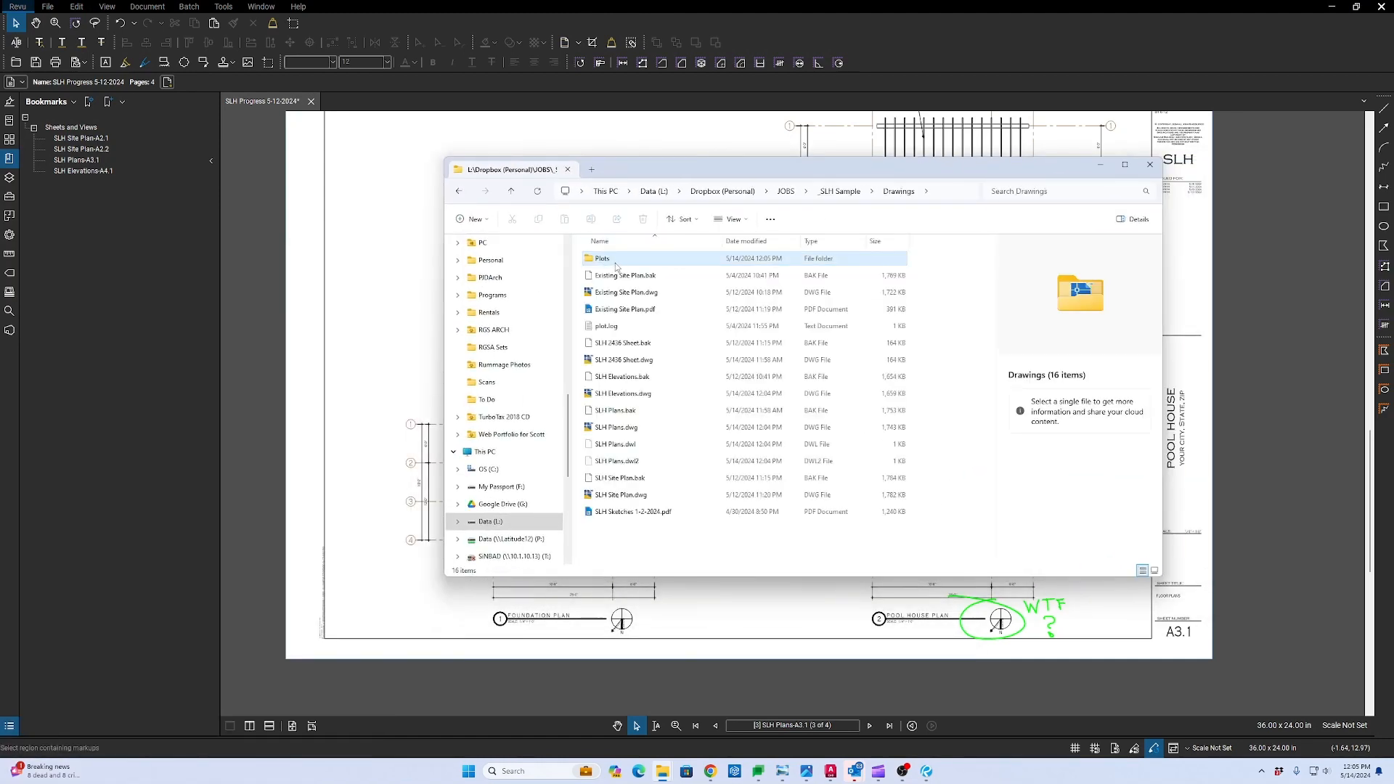
double_click(615, 261)
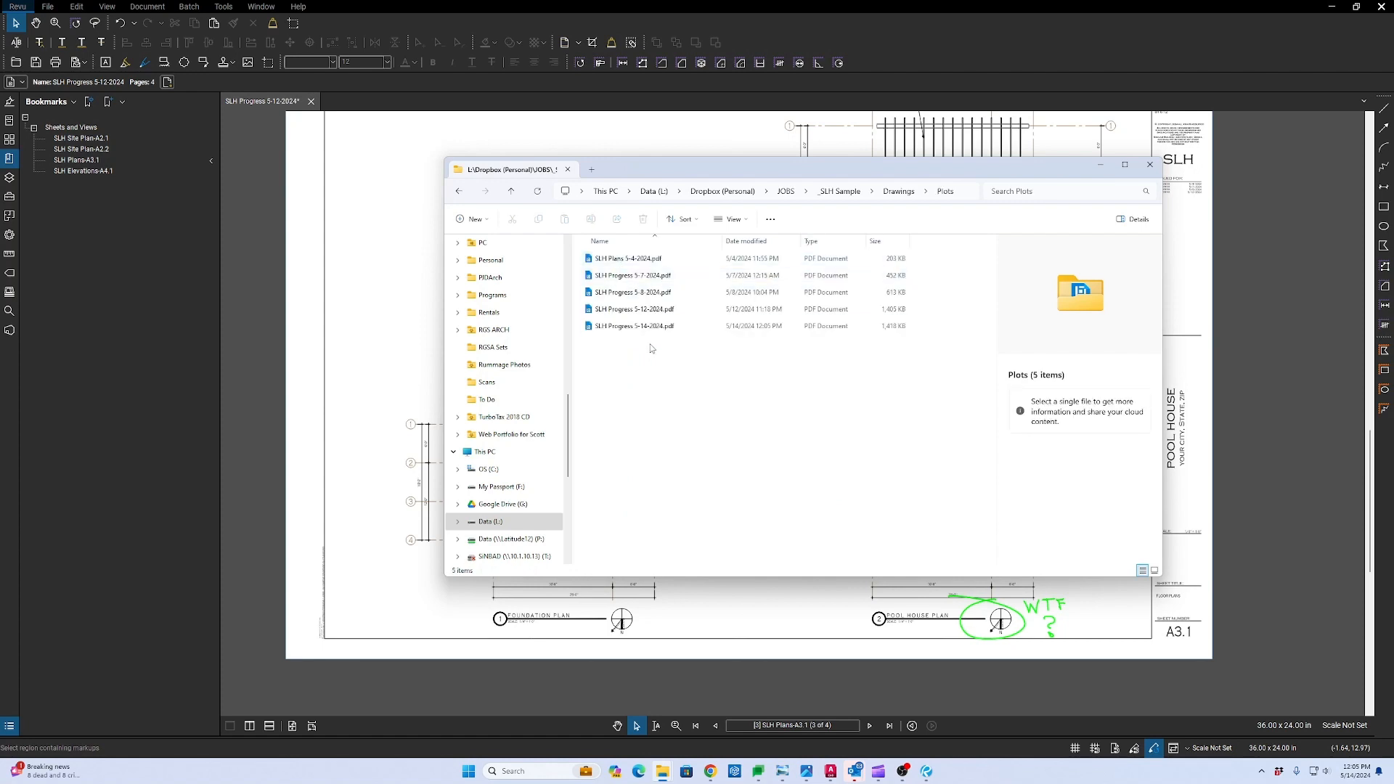
click(654, 333)
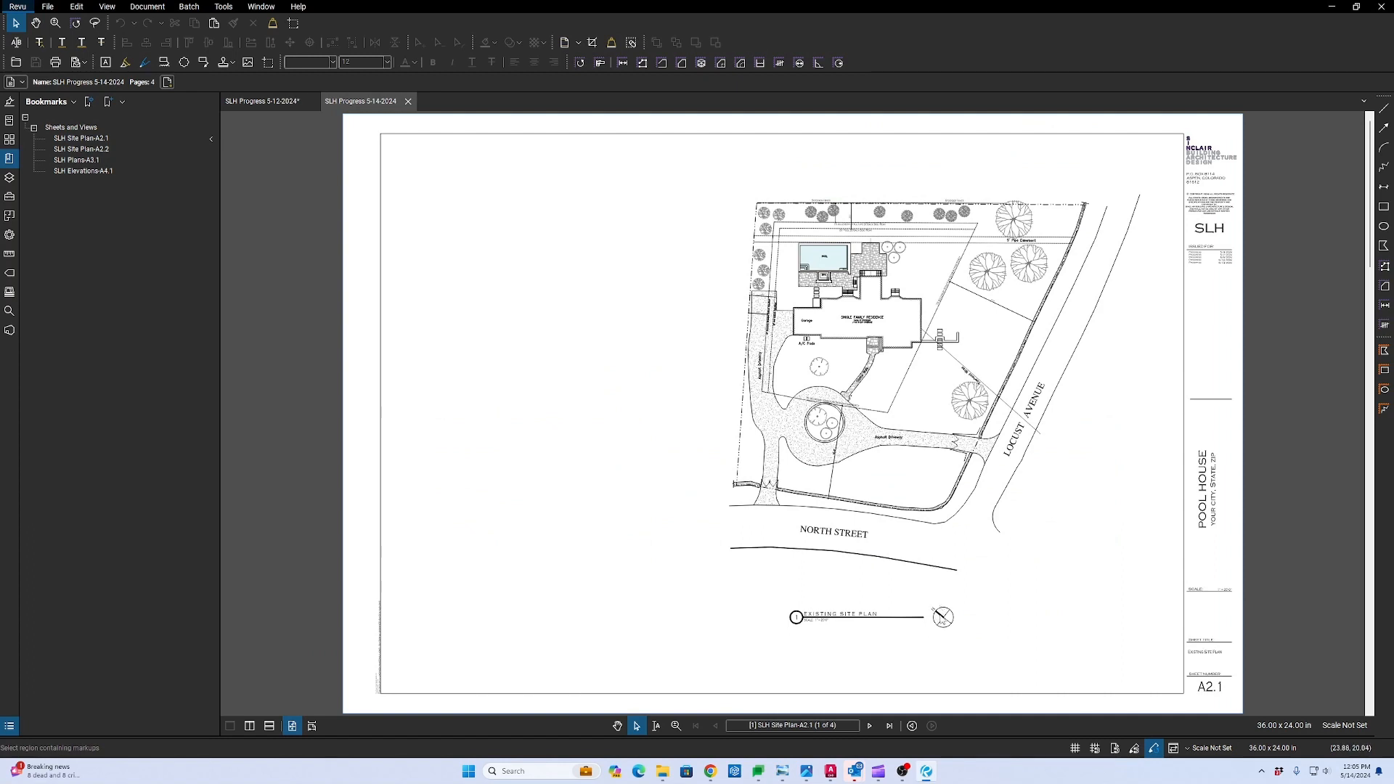
Page through sheets A2.1 to A4.1 of the new PDF, checking the pool house plan's north arrow on A3.1 and the elevations.
key(Page_Down)
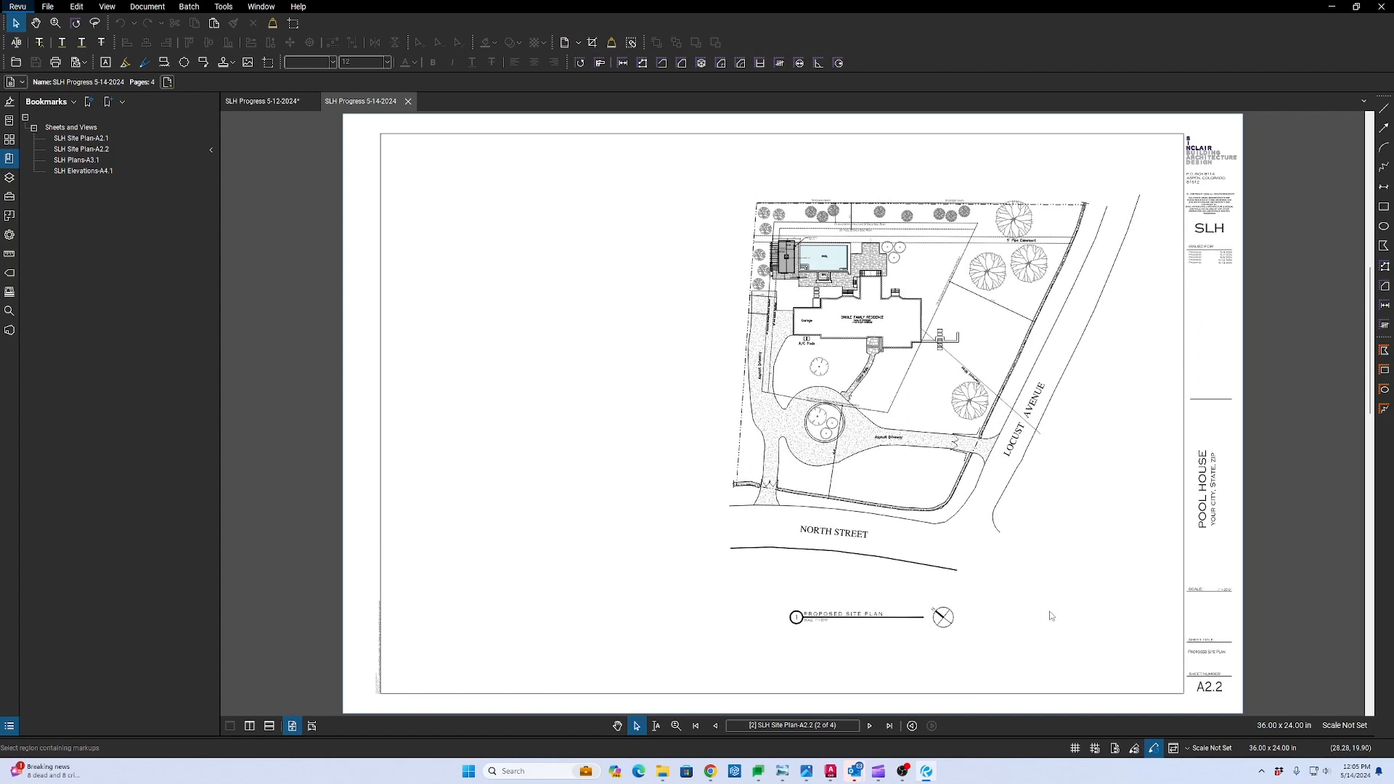
key(Page_Down)
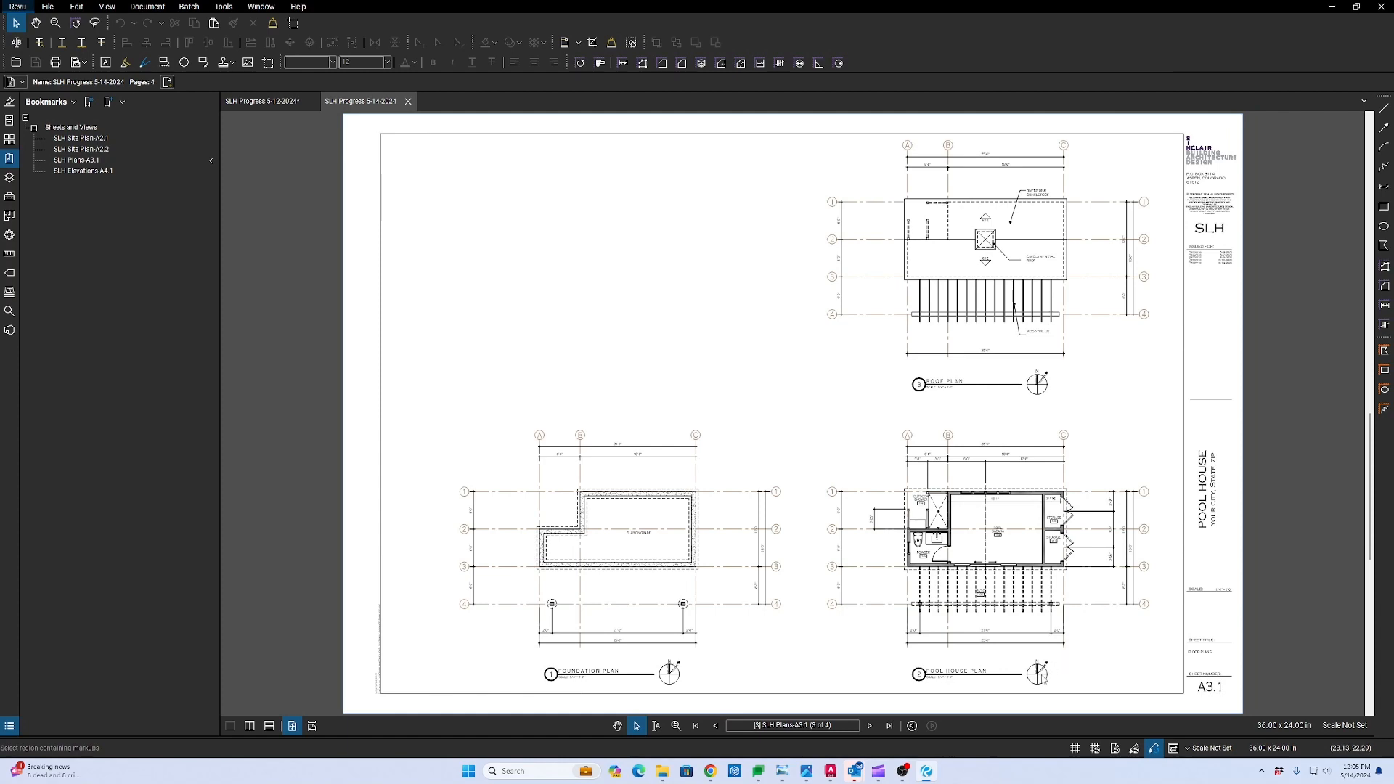
scroll(1046, 686, up, 5)
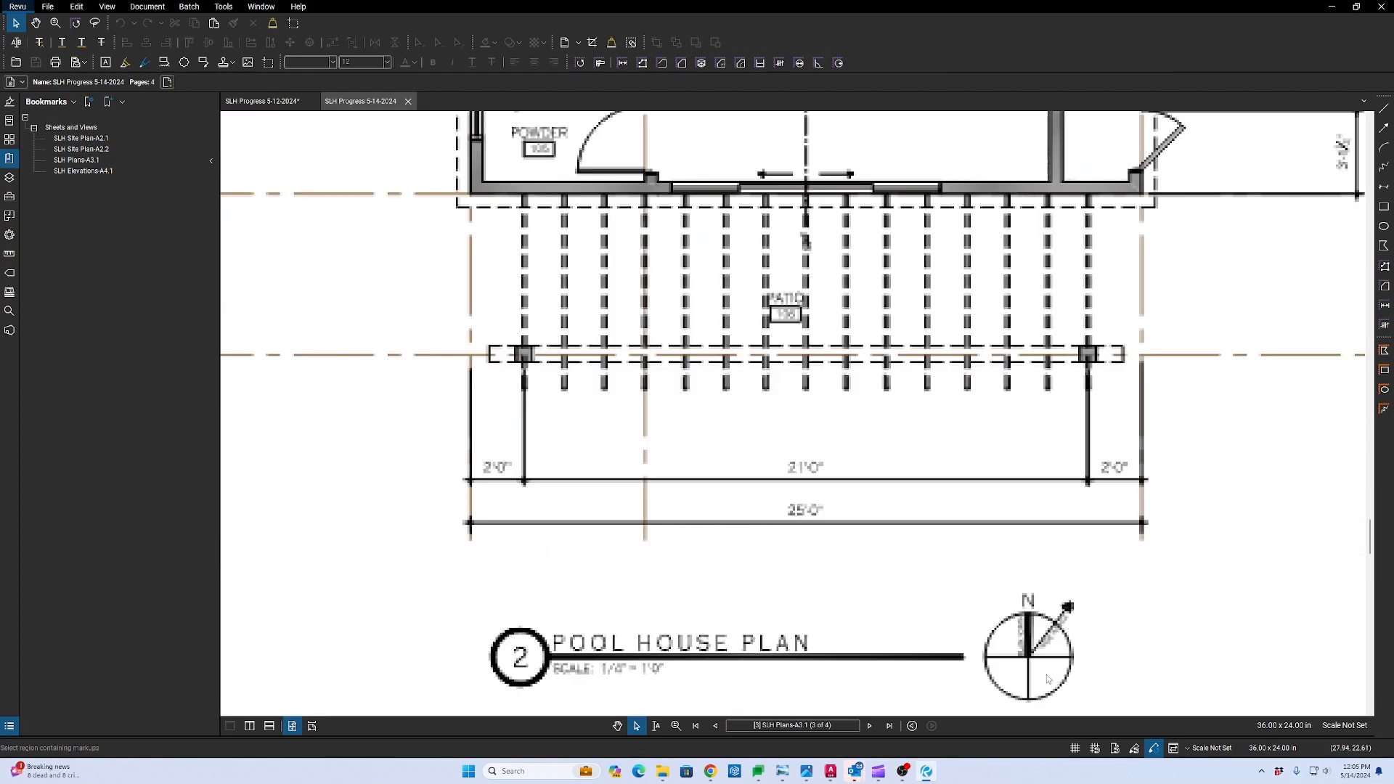
scroll(1048, 679, down, 5)
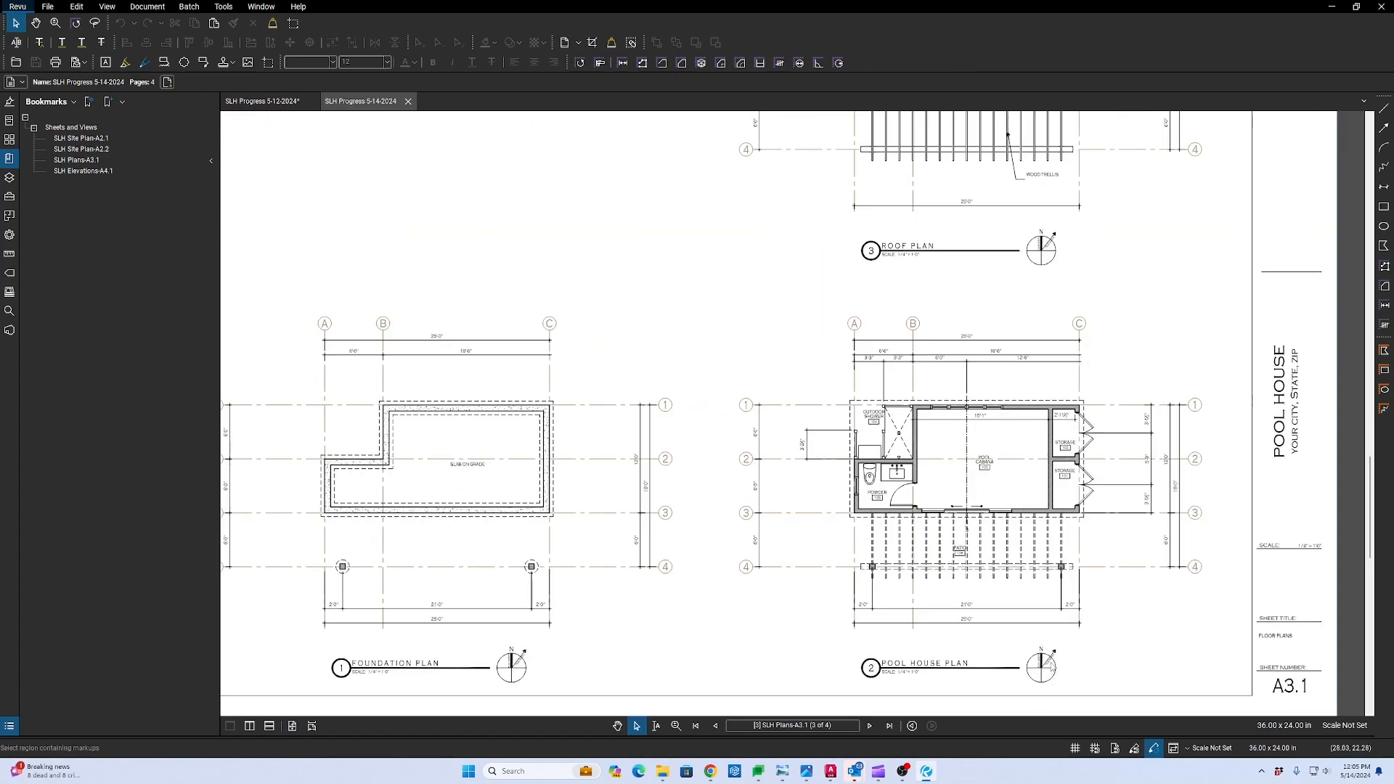
scroll(1050, 663, down, 3)
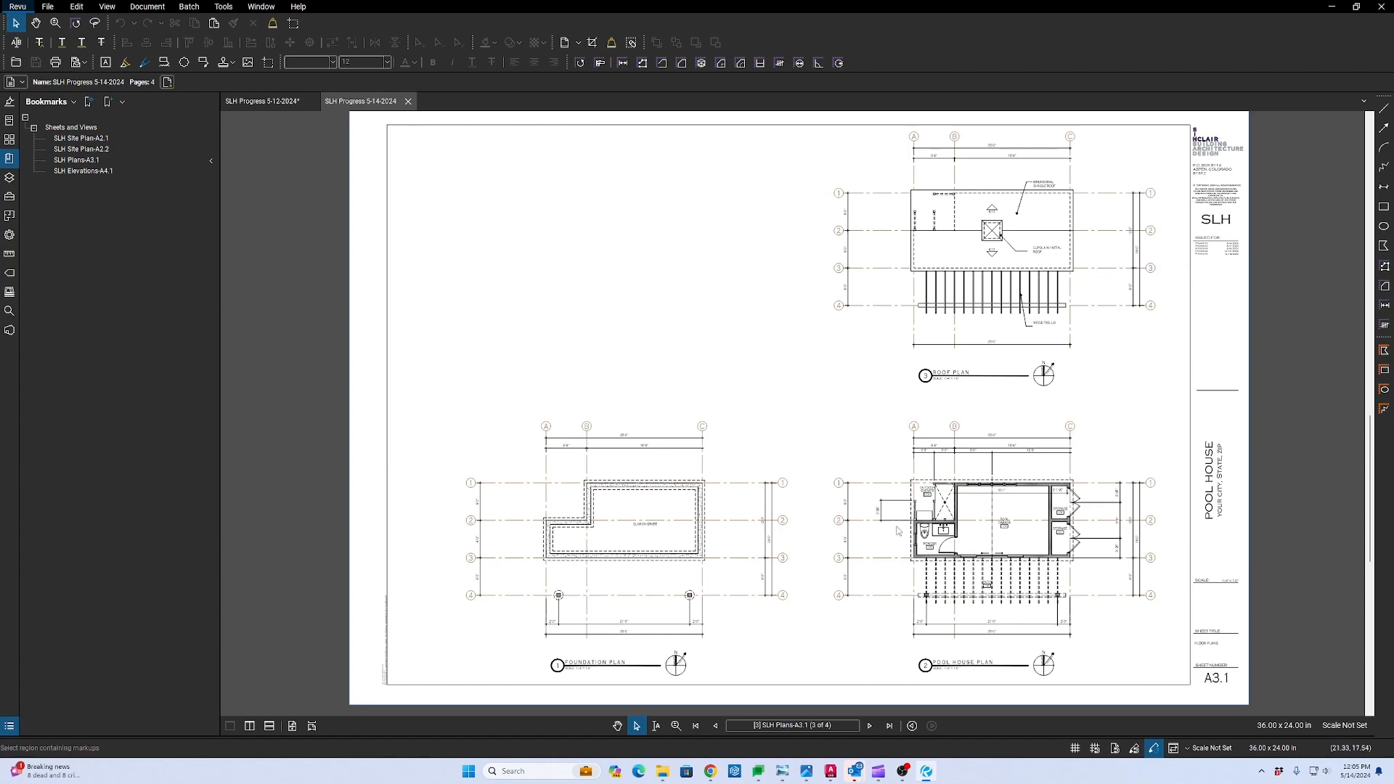
key(Page_Down)
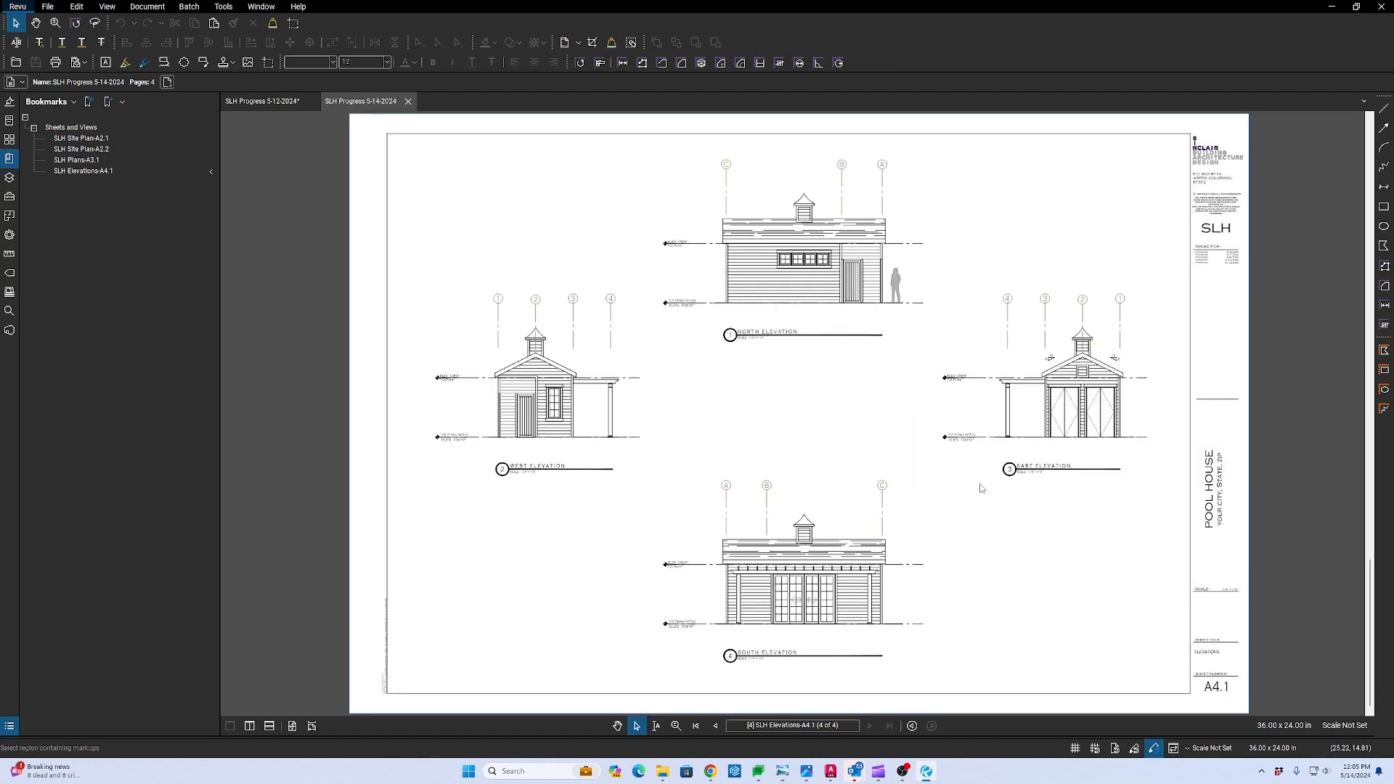
key(Page_Up)
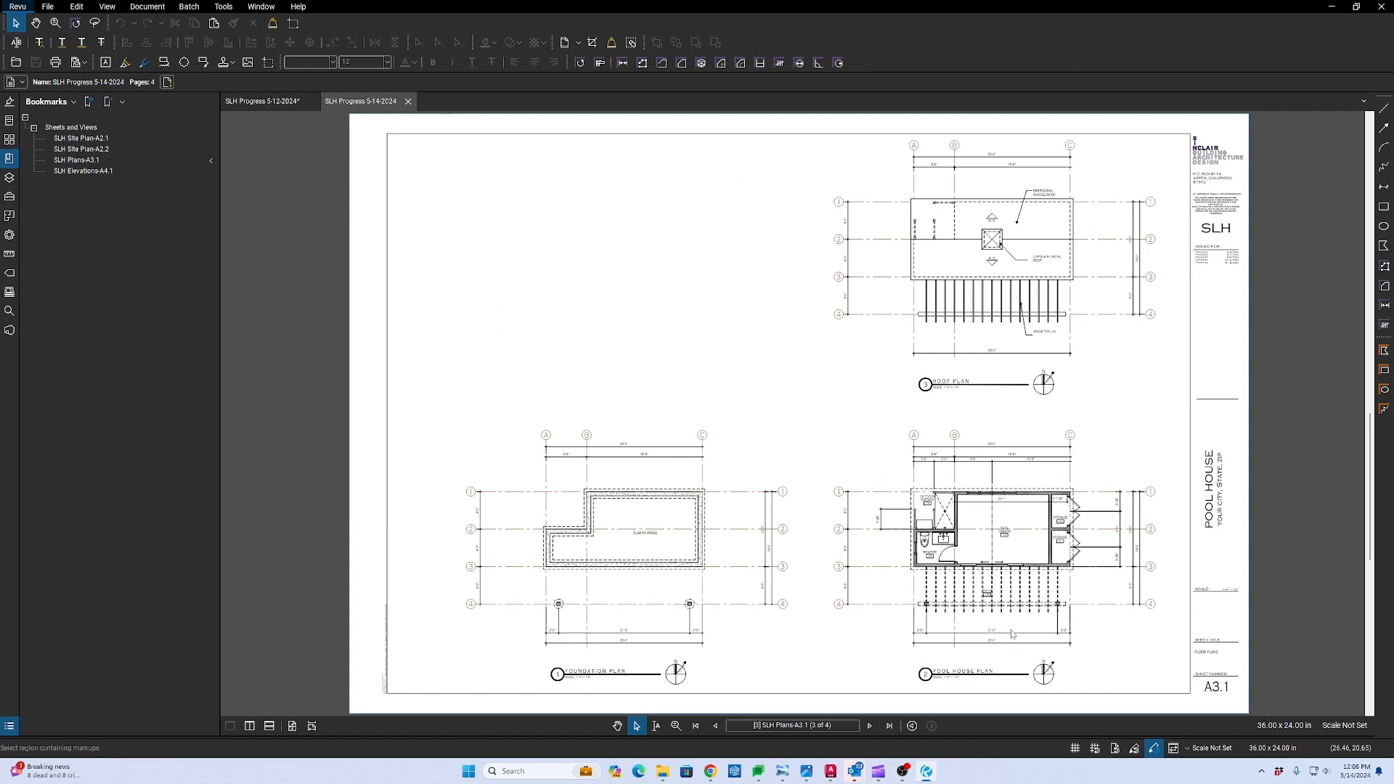
key(Page_Down)
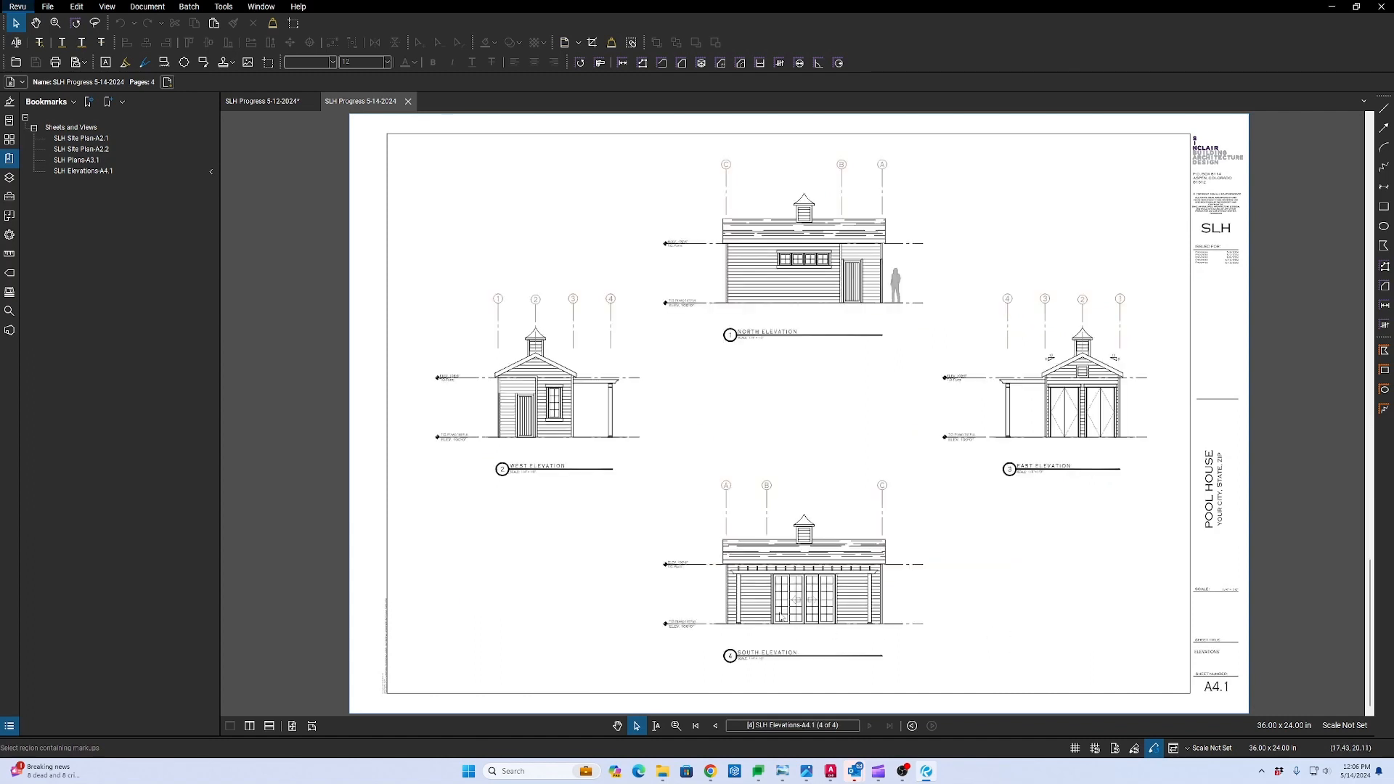
Inspect the roof, foundation and pool house plans on sheet A3.1 for note placement and drafting errors.
key(Page_Up)
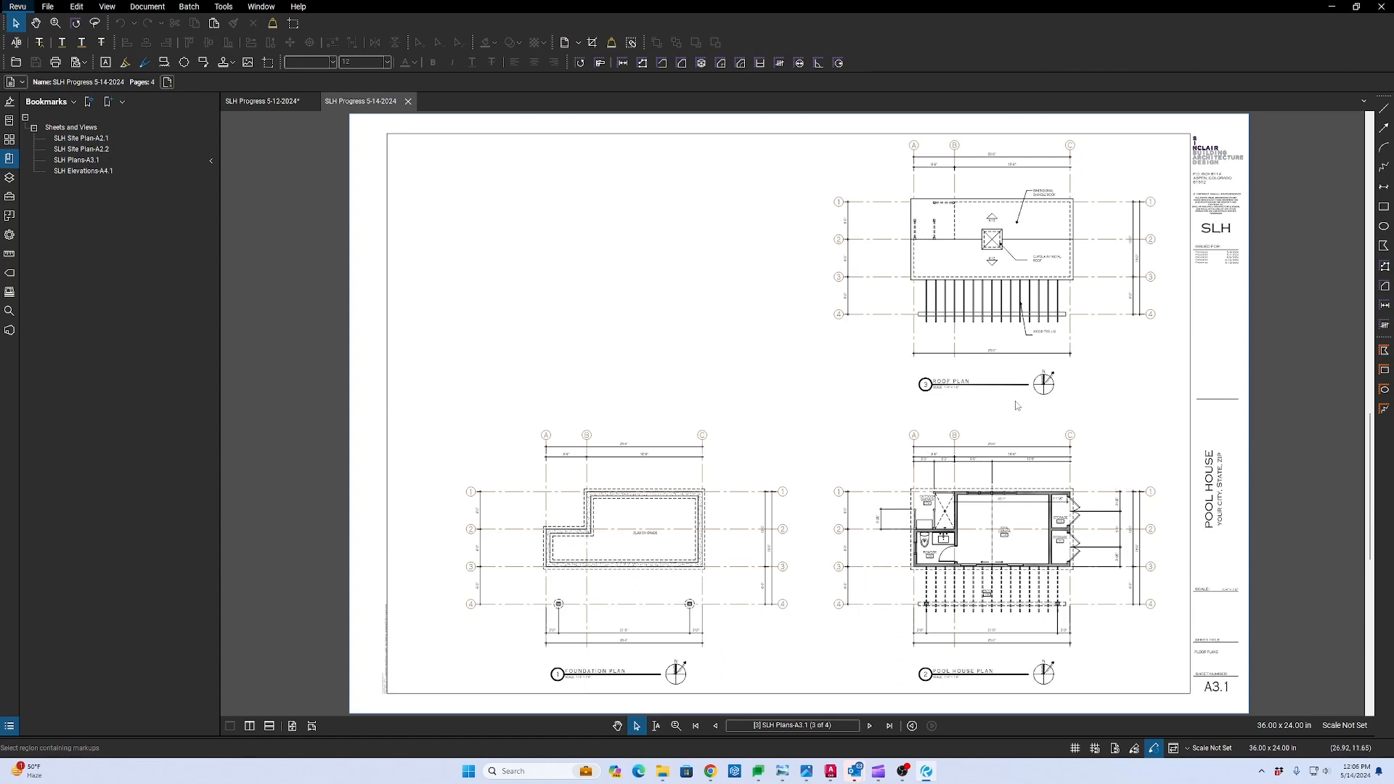
scroll(1012, 396, up, 5)
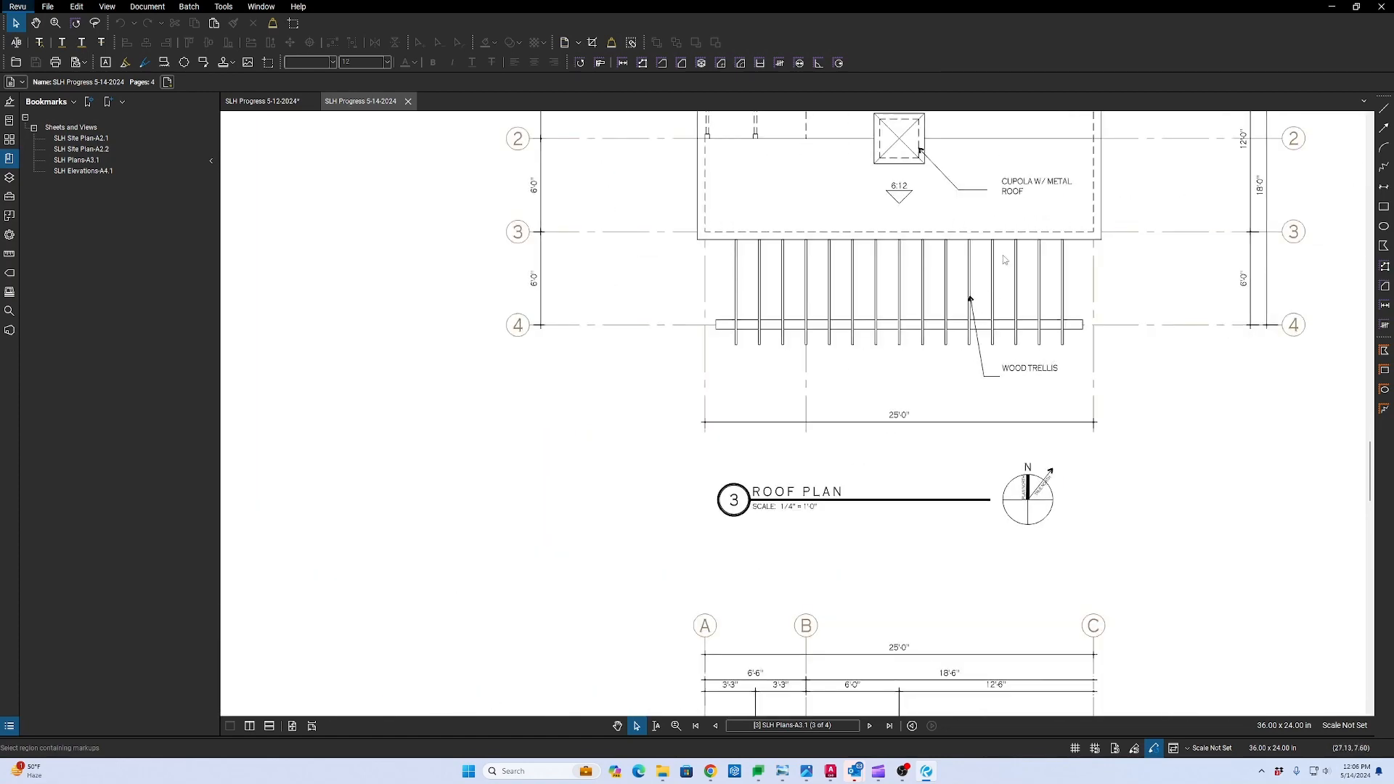
scroll(1011, 312, down, 3)
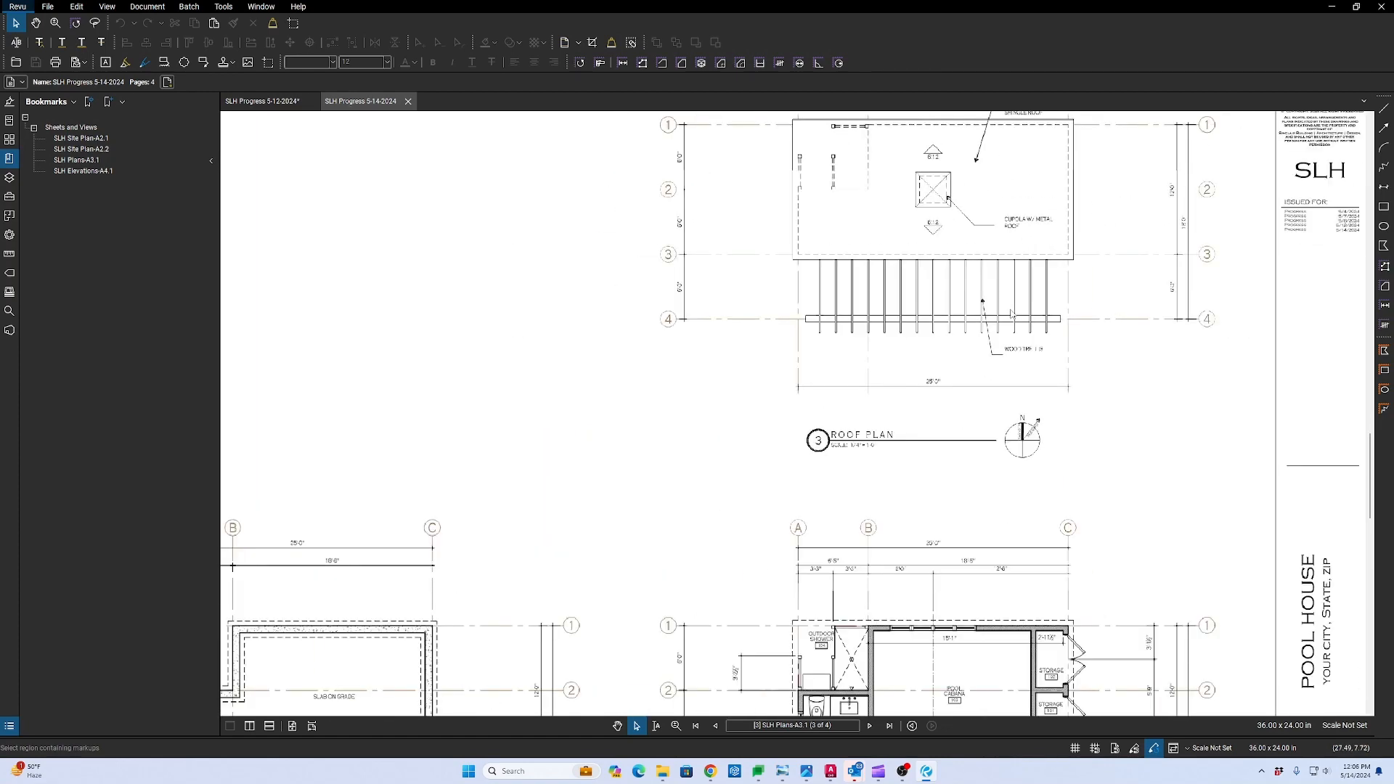
scroll(1027, 164, up, 1)
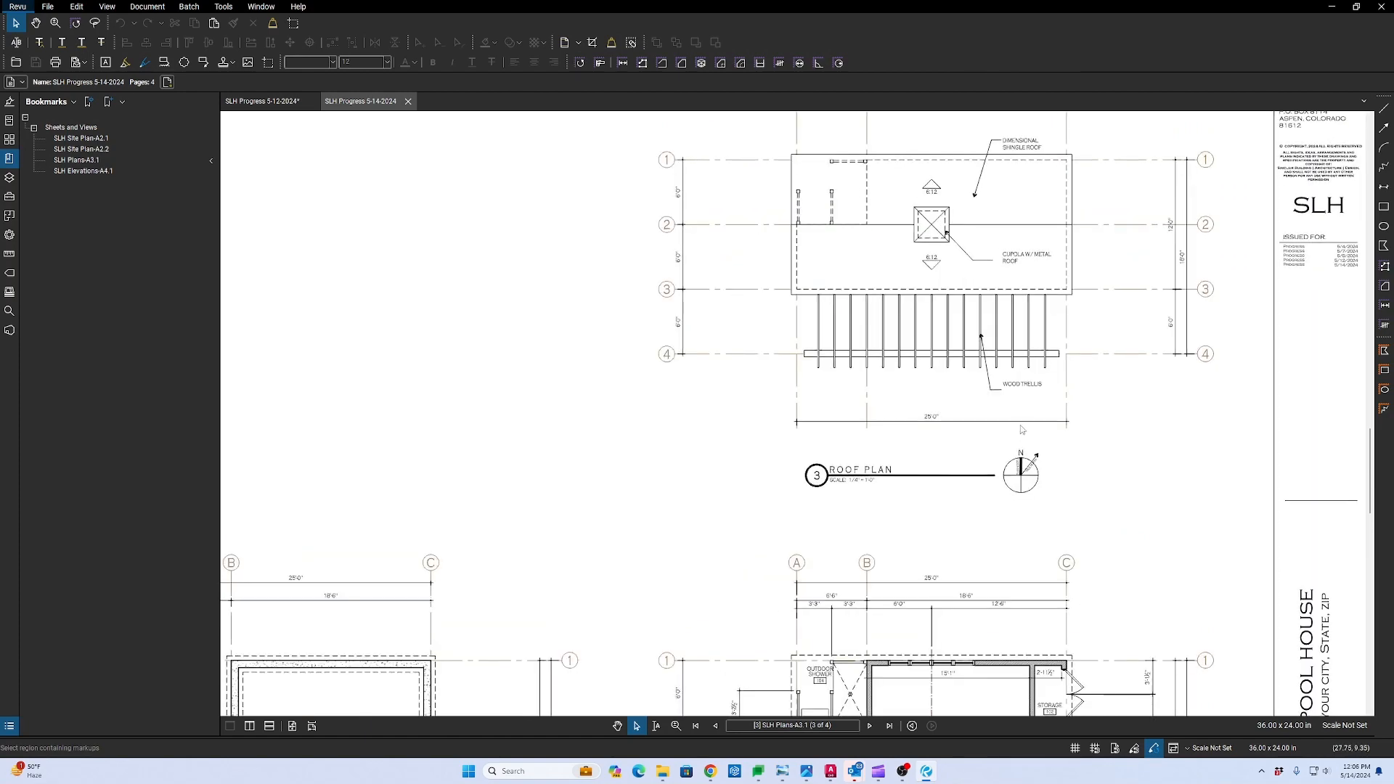
middle_drag(953, 655, 990, 368)
middle_drag(942, 430, 1070, 443)
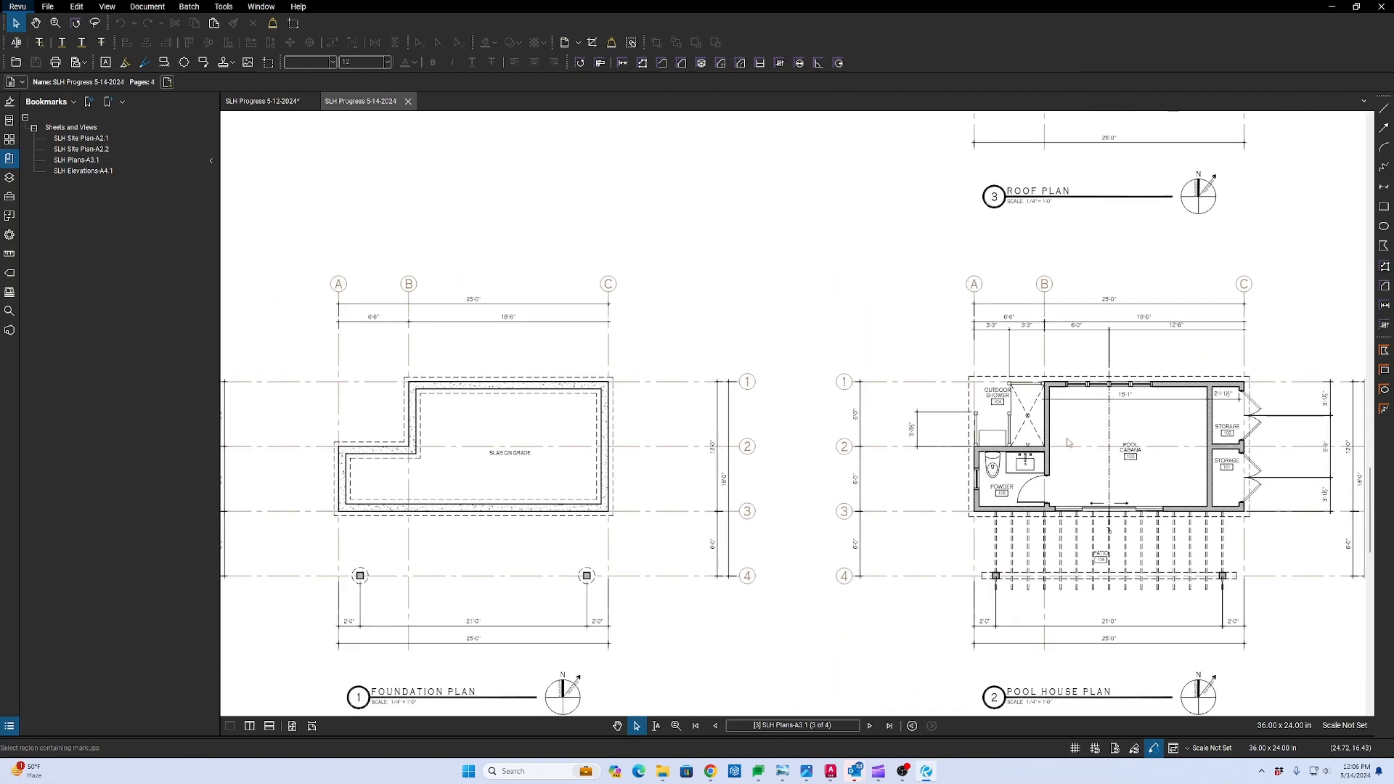
middle_drag(821, 434, 839, 432)
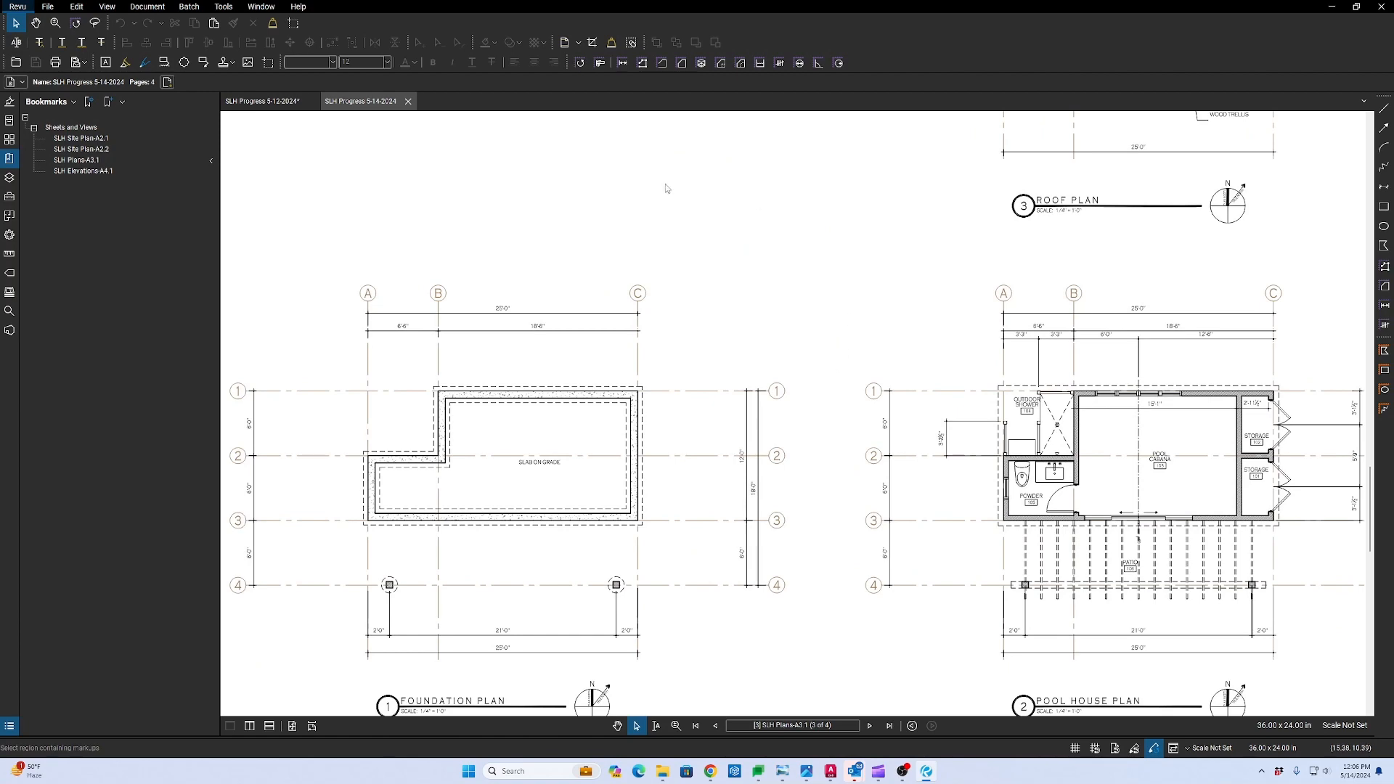
Close SLH Progress 5-14-2024 and switch to AutoCAD, showing model space of SLH Plans.dwg.
click(408, 102)
key(alt+Tab)
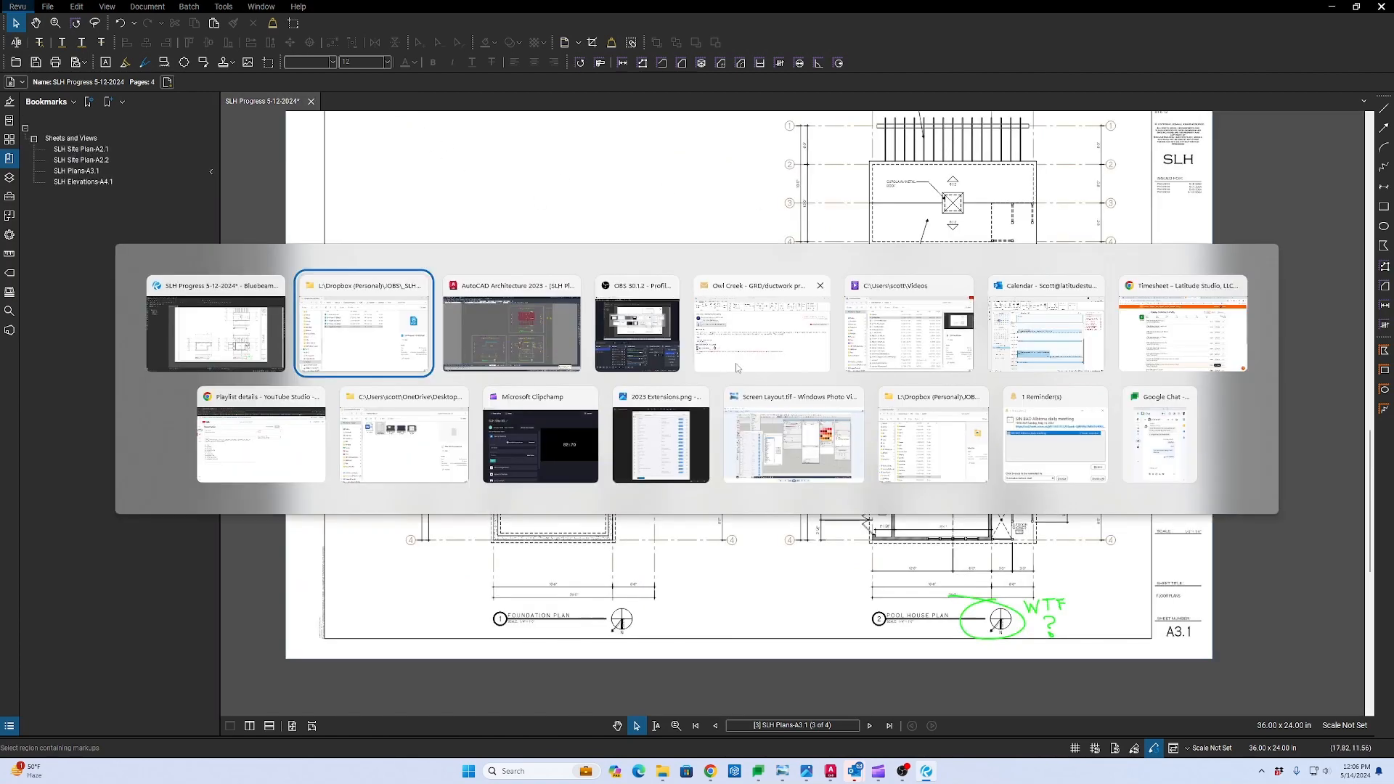
click(491, 328)
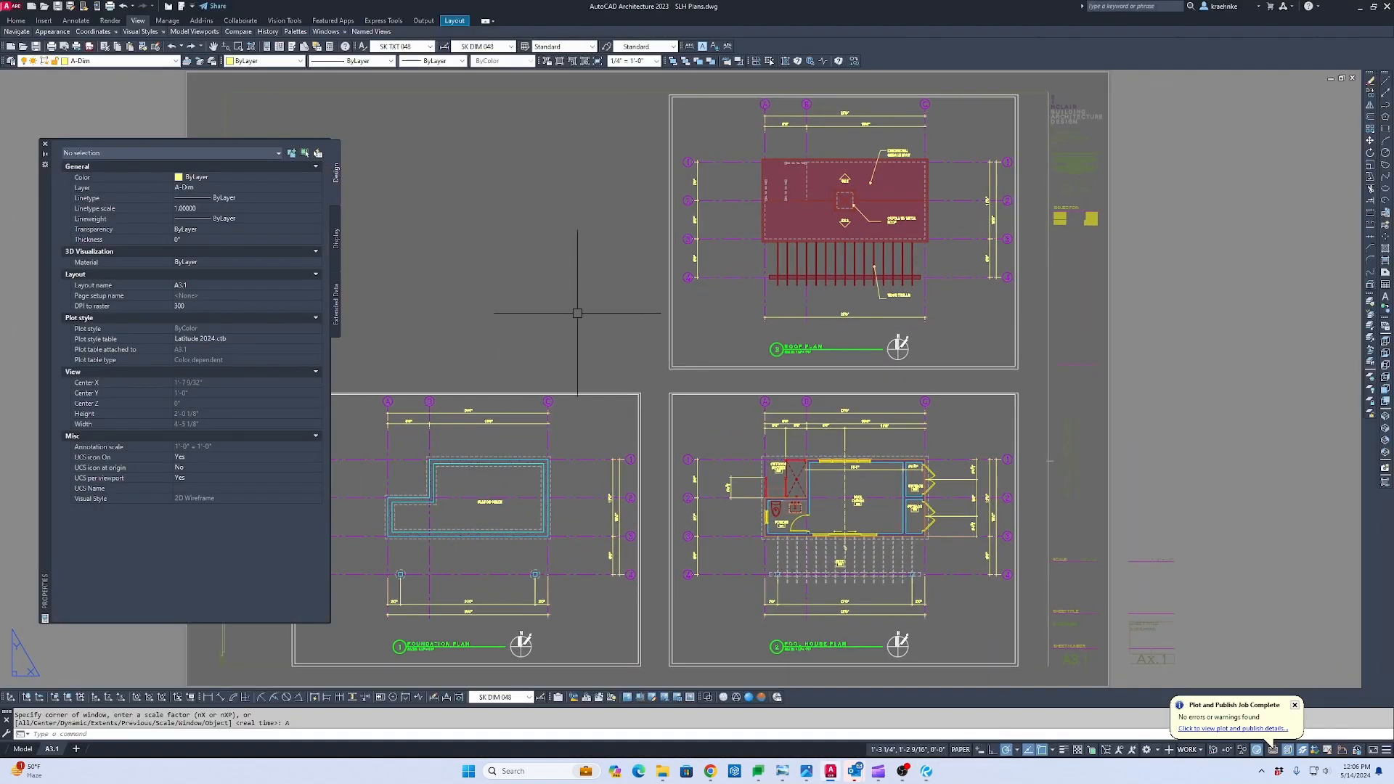
click(28, 750)
Move the CUPOLA W/ METAL ROOF note on the roof plan so it sits beside the end of its leader.
scroll(785, 255, down, 4)
middle_drag(792, 250, 817, 679)
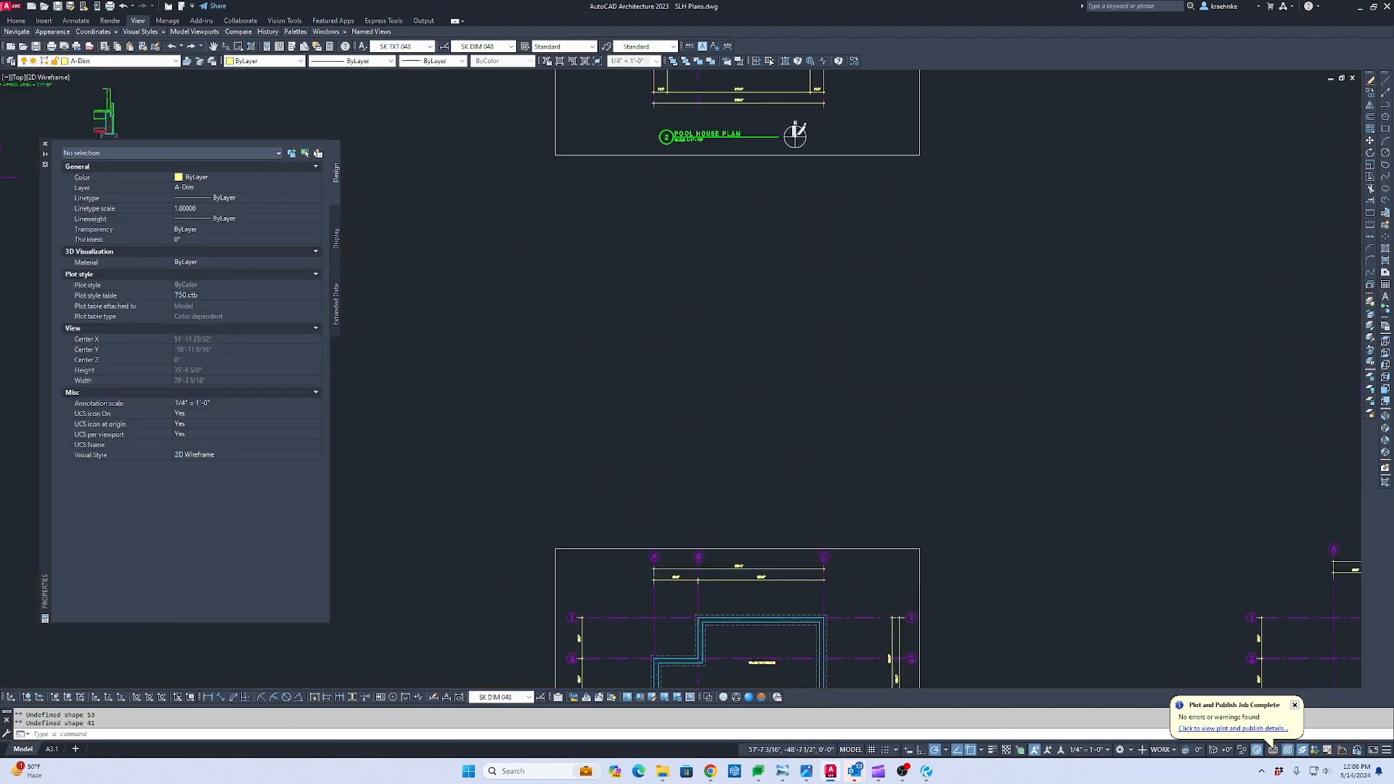
mouse_move(865, 264)
middle_down()
mouse_move(861, 685)
mouse_move(946, 427)
middle_up()
scroll(935, 234, up, 8)
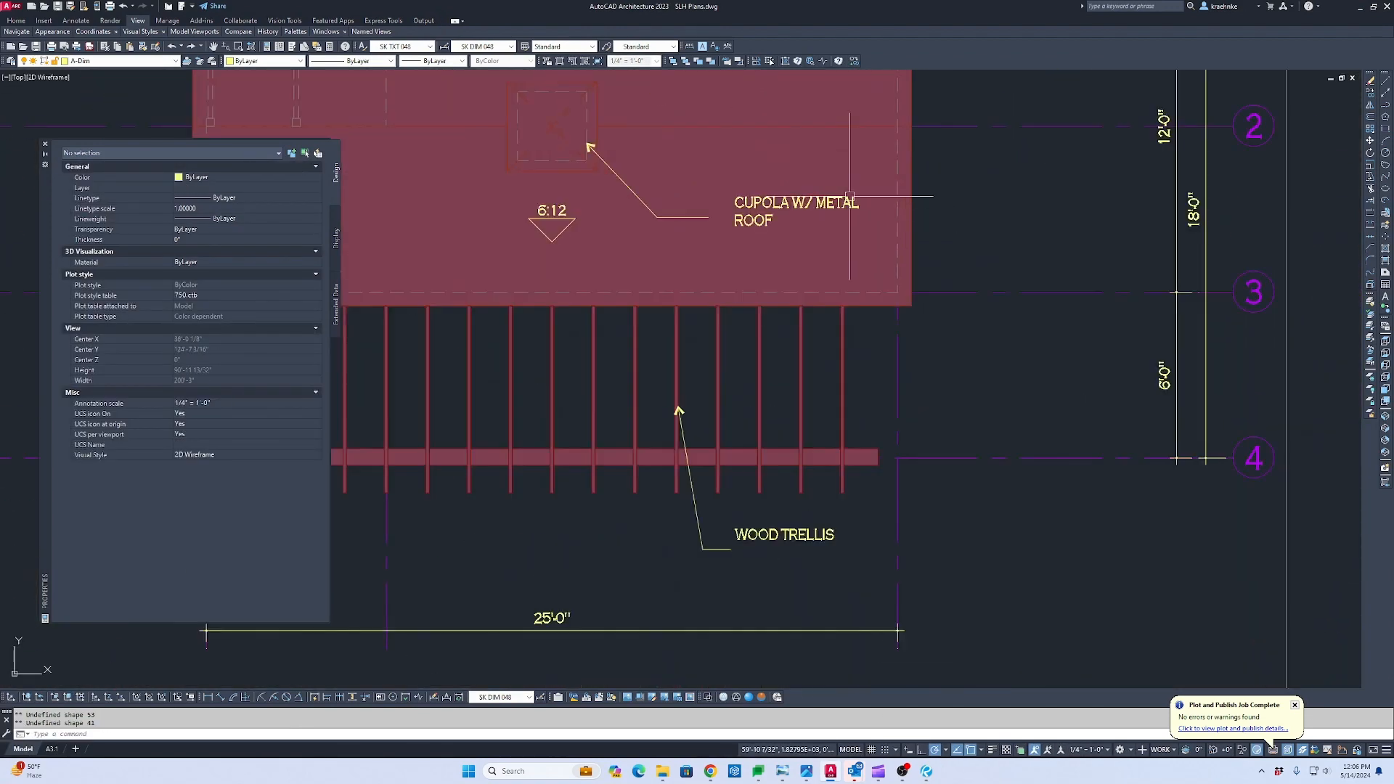
click(783, 204)
text(m)
key(Return)
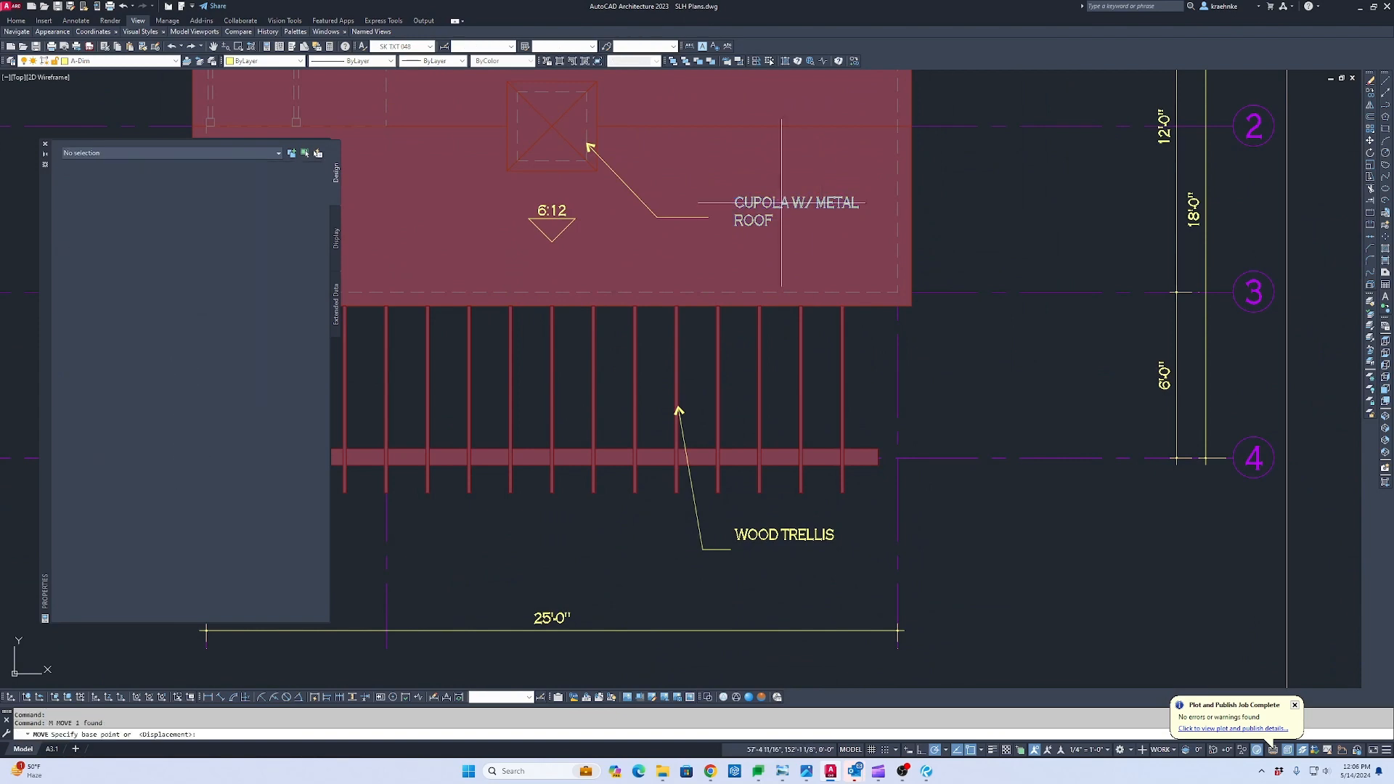
click(783, 203)
scroll(756, 215, up, 6)
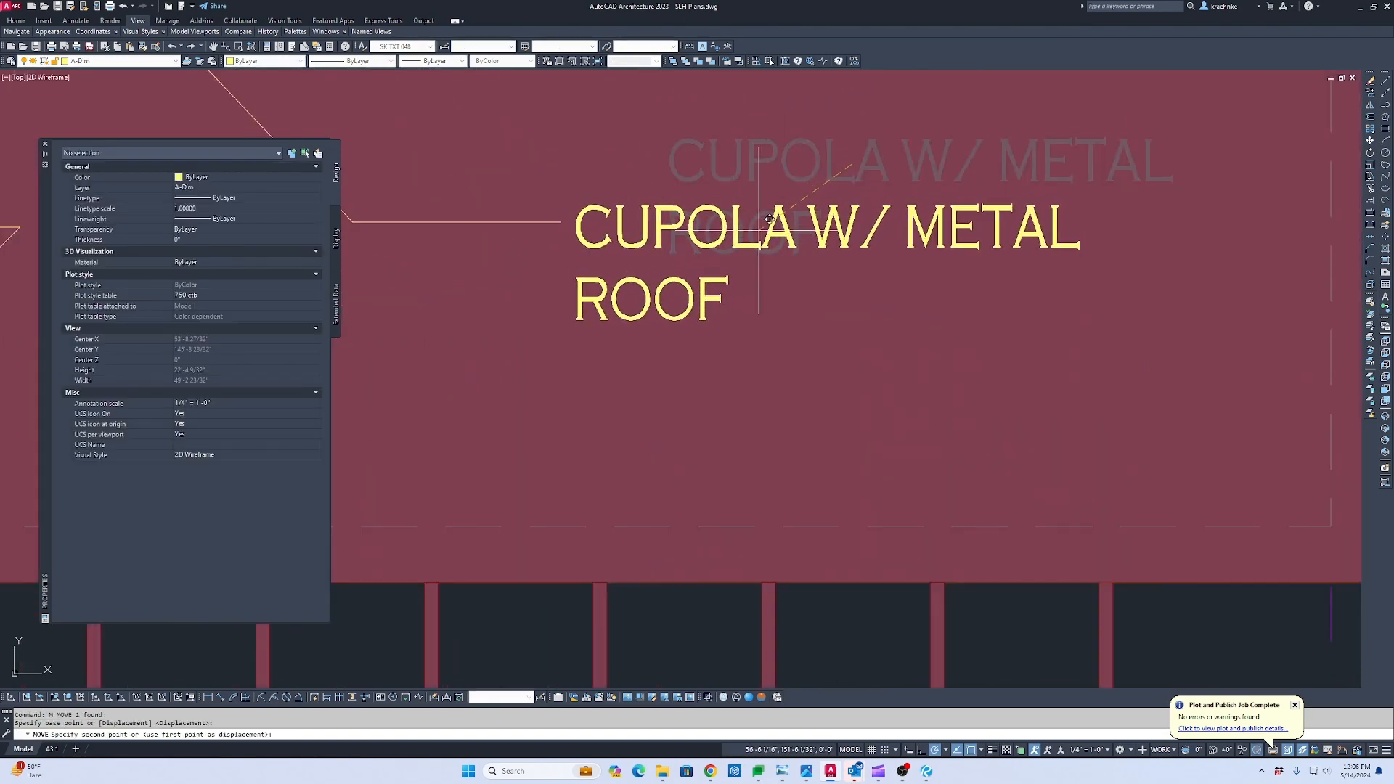
click(755, 219)
Move the WOOD TRELLIS note on the roof plan straight down to line up with its leader.
scroll(795, 312, down, 6)
scroll(802, 331, down, 2)
middle_drag(830, 535, 821, 316)
scroll(815, 316, up, 6)
click(808, 318)
click(779, 201)
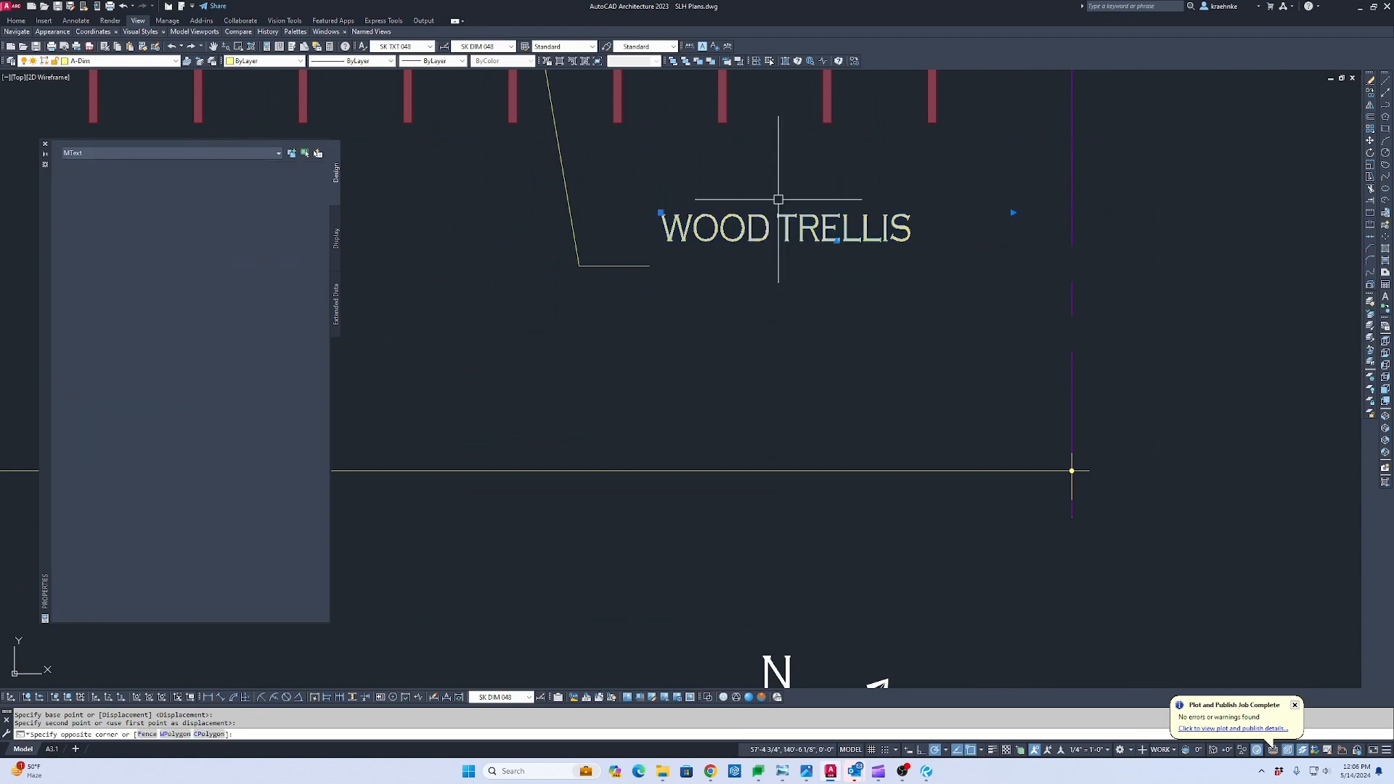
text(m)
key(Return)
click(756, 311)
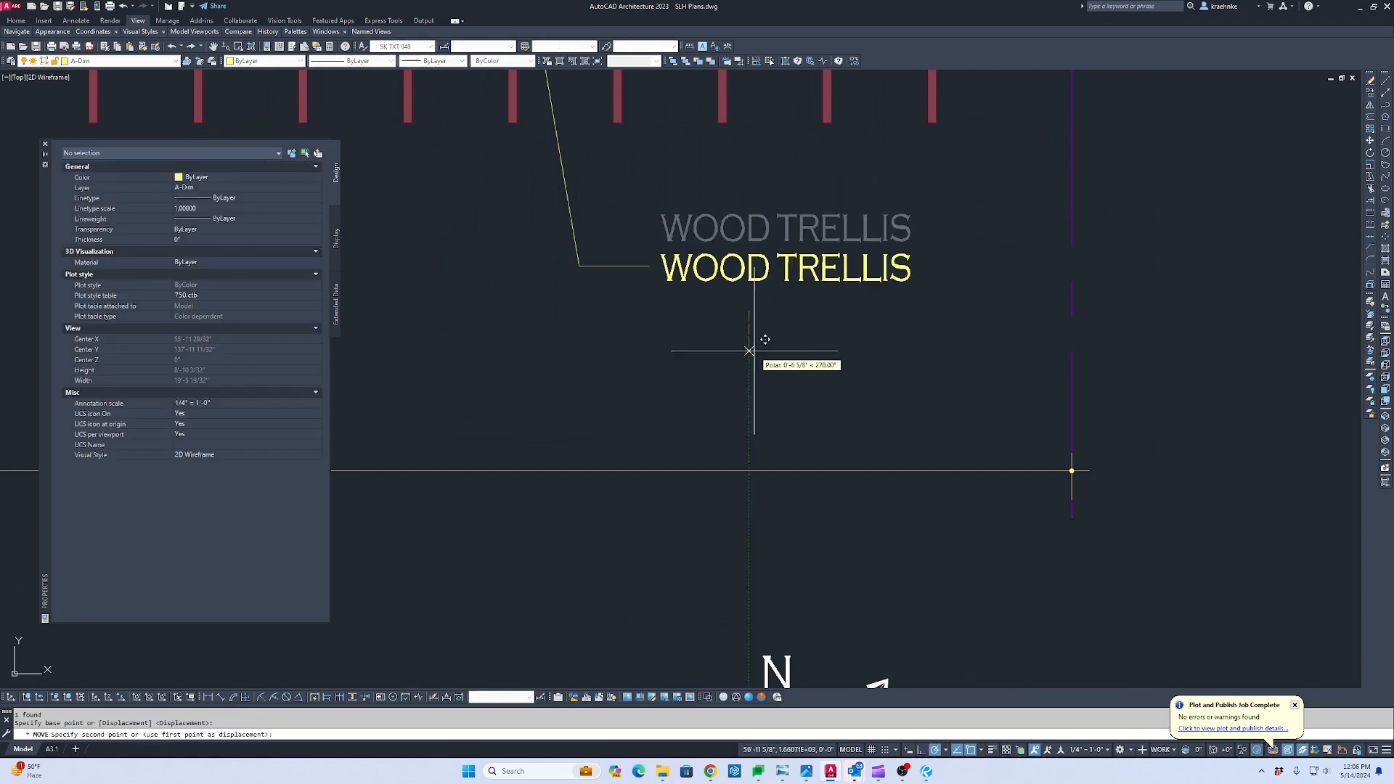
click(748, 352)
scroll(914, 385, down, 6)
key(Escape)
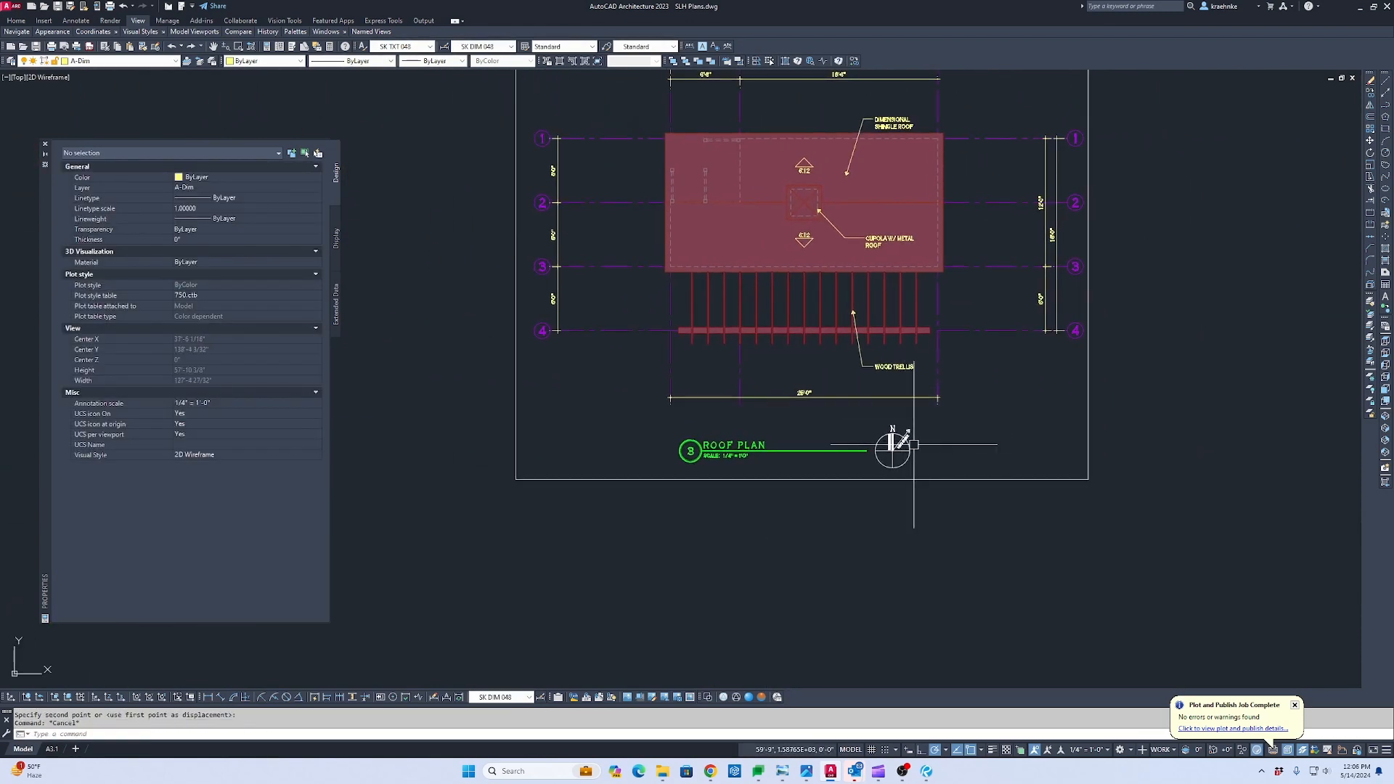
Rotate the upside-down centerline symbol above the patio label on the pool house plan by 180 degrees about the centerline's lower end.
scroll(912, 444, down, 3)
middle_drag(913, 444, 879, 210)
scroll(842, 537, up, 6)
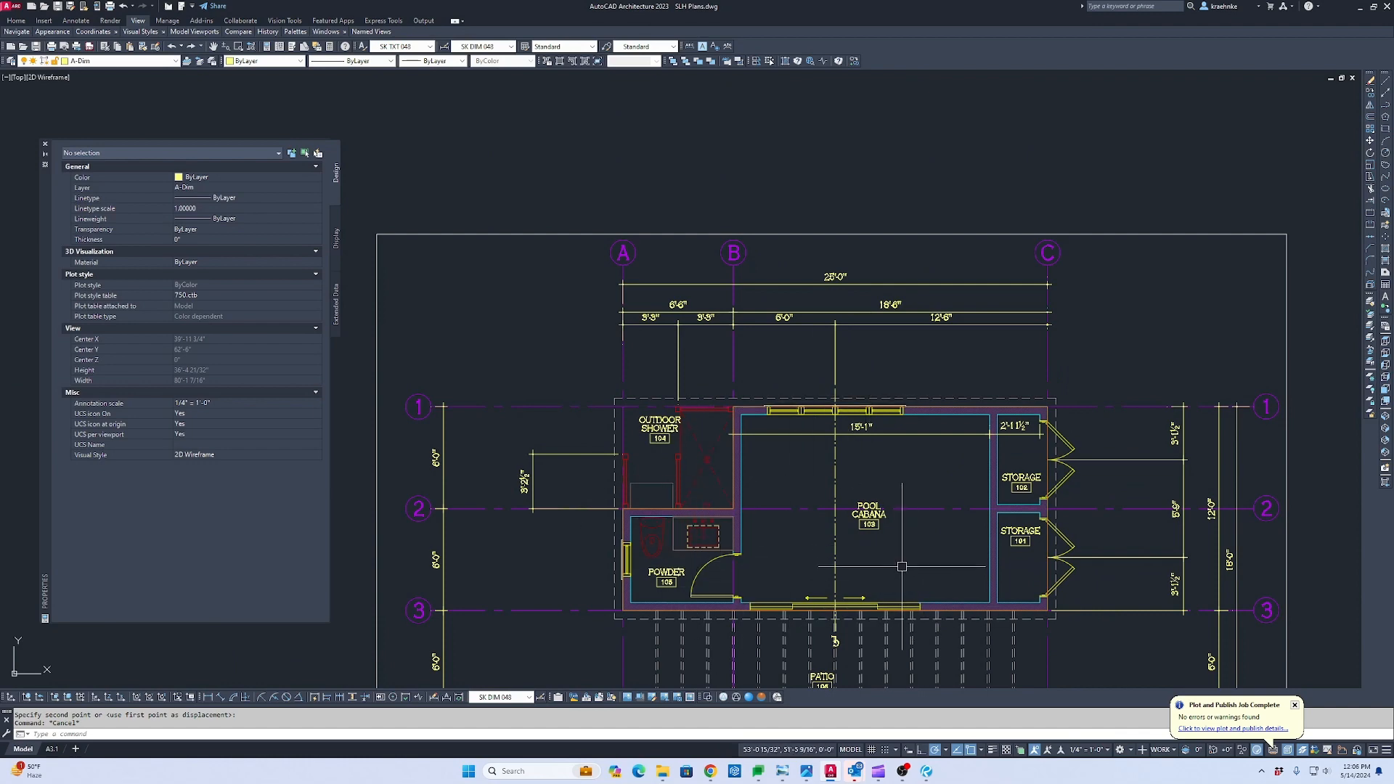
scroll(854, 635, up, 7)
click(856, 440)
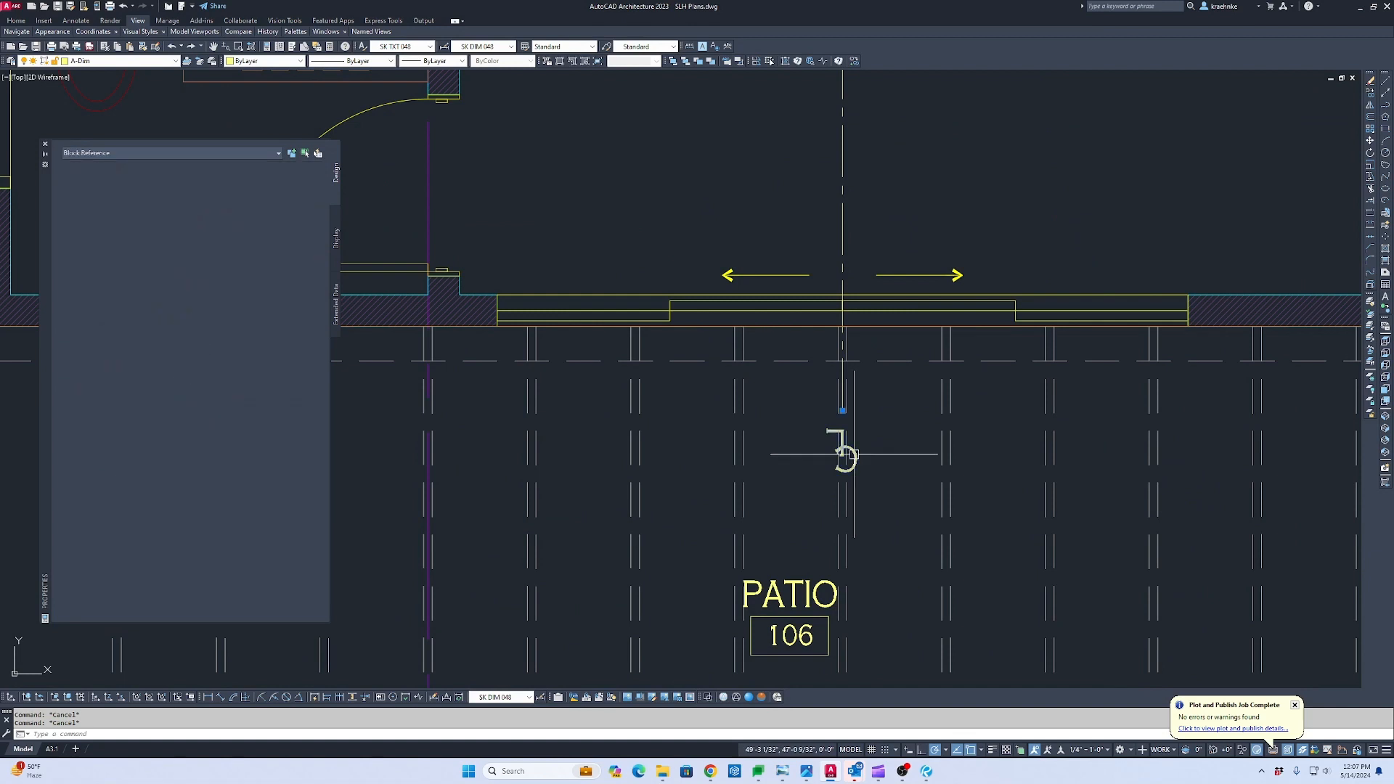
scroll(857, 437, up, 2)
text(ro)
key(Return)
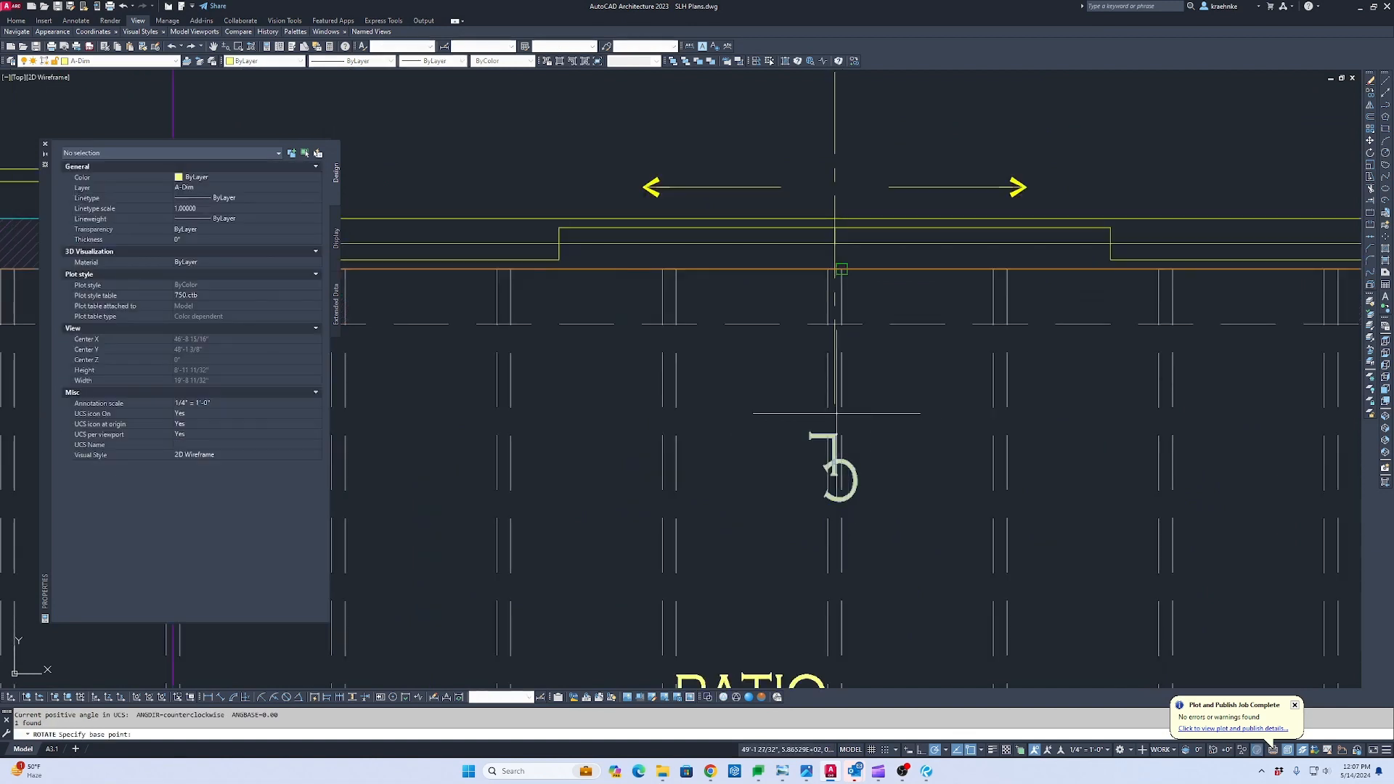
click(834, 404)
click(808, 404)
key(Return)
key(Escape)
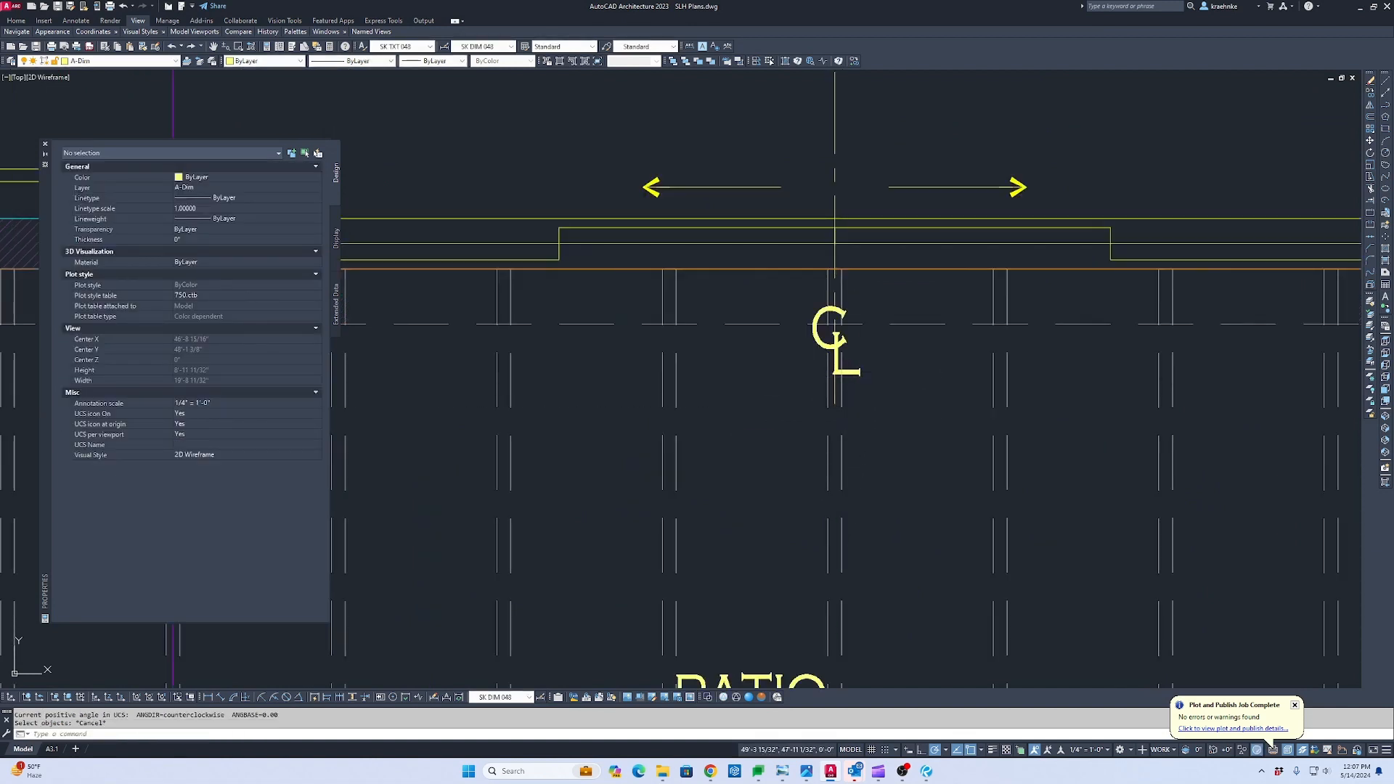
Move the centerline symbol down so it sits just below the end of the pool house plan's centerline.
click(857, 374)
text(m)
key(Return)
click(956, 408)
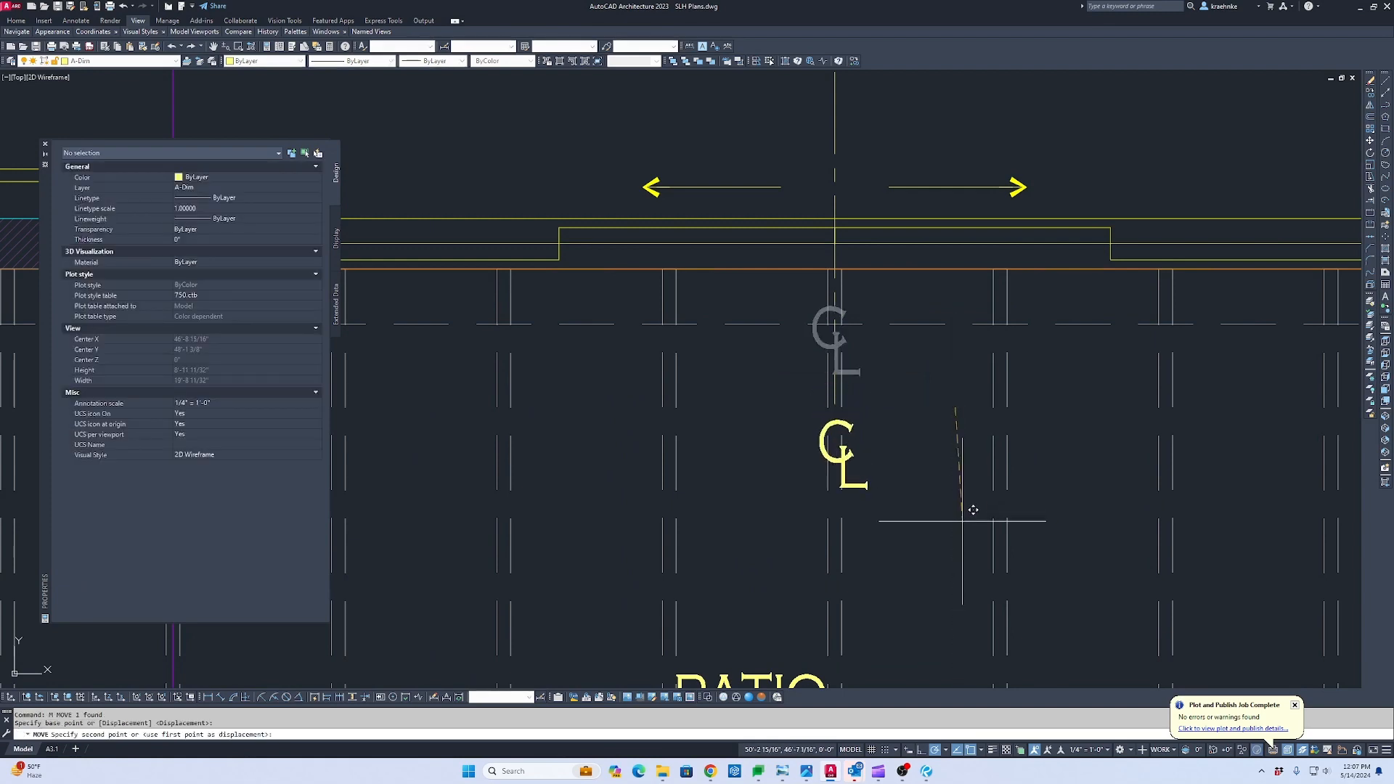
click(956, 524)
scroll(881, 483, down, 8)
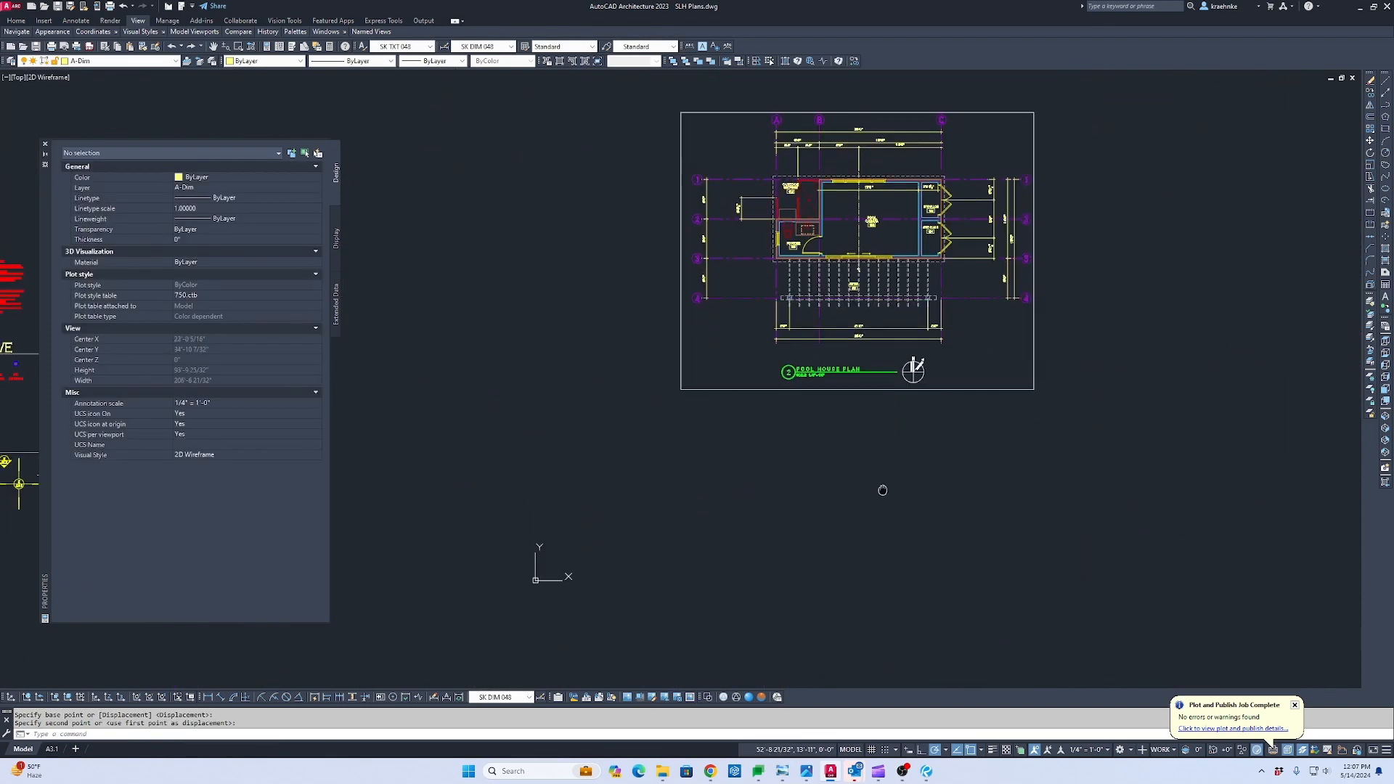
Compare the pool house plan with the roof plan above it for elements missing from the floor plan.
middle_drag(882, 489, 878, 205)
middle_drag(876, 559, 852, 193)
middle_drag(871, 343, 883, 742)
middle_drag(968, 324, 917, 743)
mouse_move(939, 286)
middle_down()
mouse_move(961, 366)
mouse_move(977, 781)
middle_up()
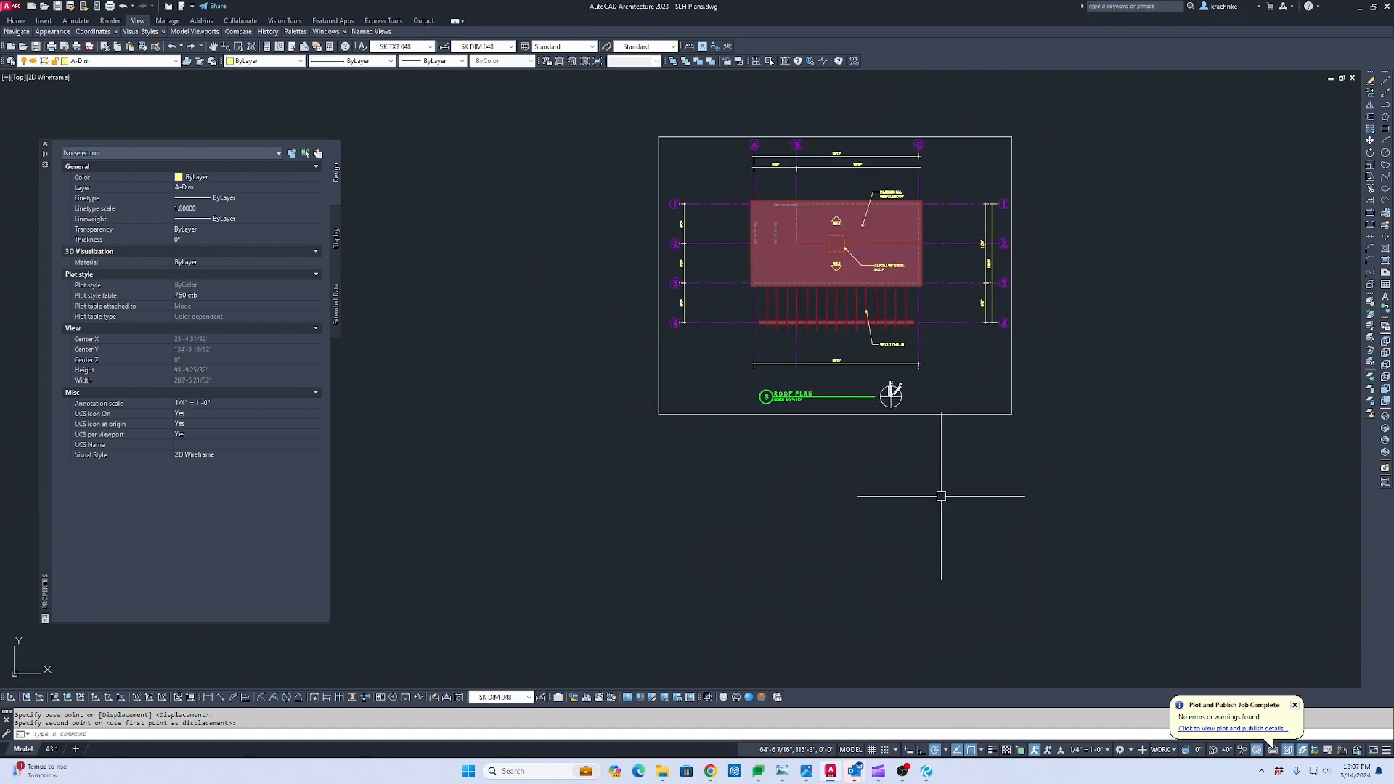
middle_drag(934, 600, 947, 261)
middle_drag(947, 349, 915, 581)
scroll(915, 581, down, 2)
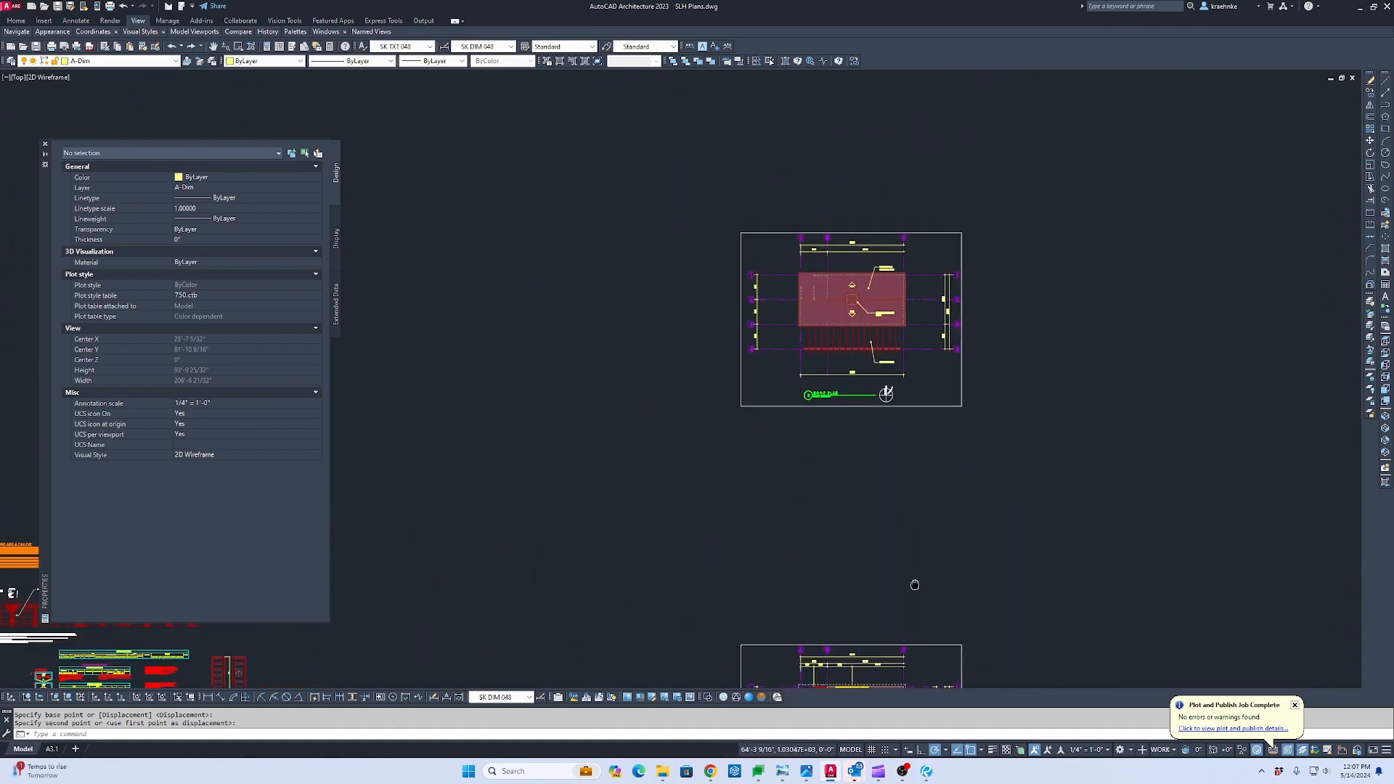
Copy the cupola's dashed outline from the roof plan straight down by 1200 onto the pool house plan.
scroll(853, 298, up, 8)
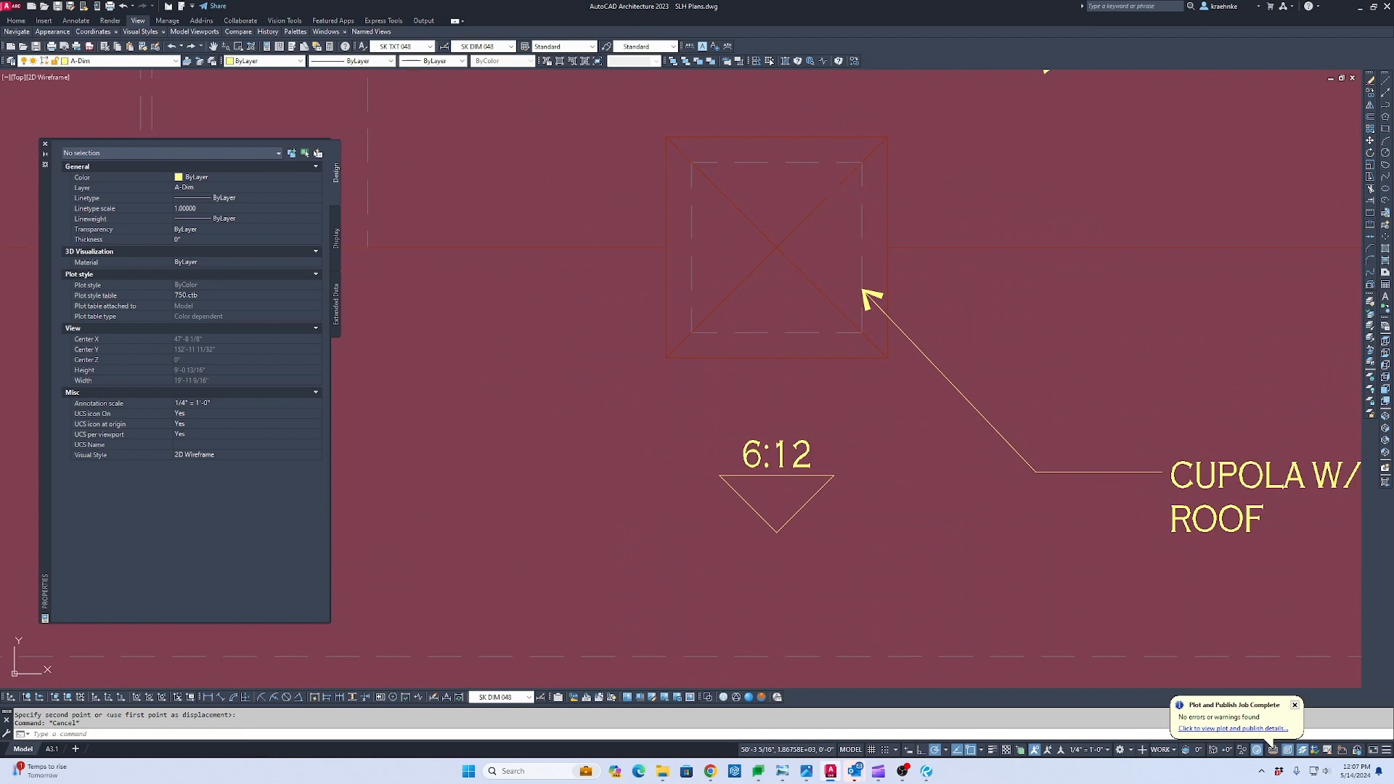
click(858, 196)
key(Escape)
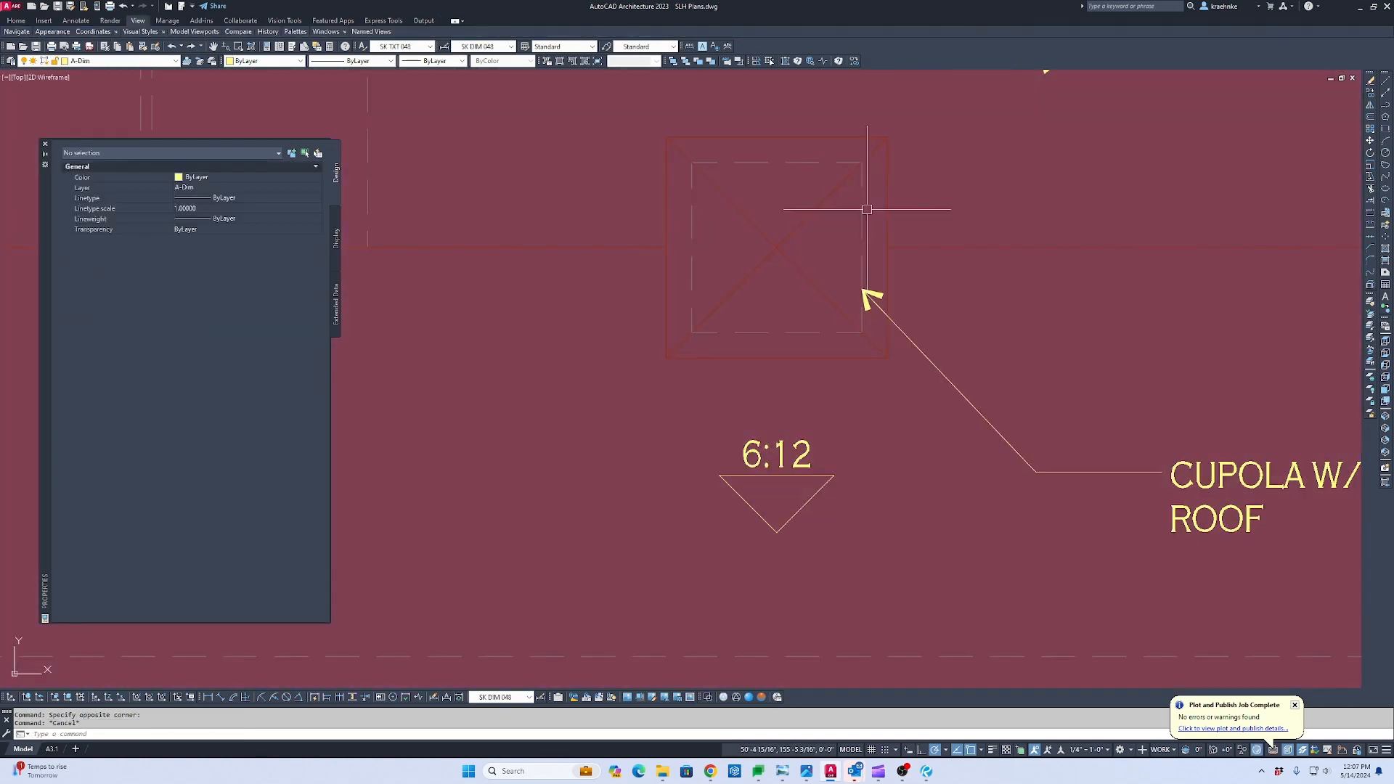
click(862, 217)
text(co)
key(space)
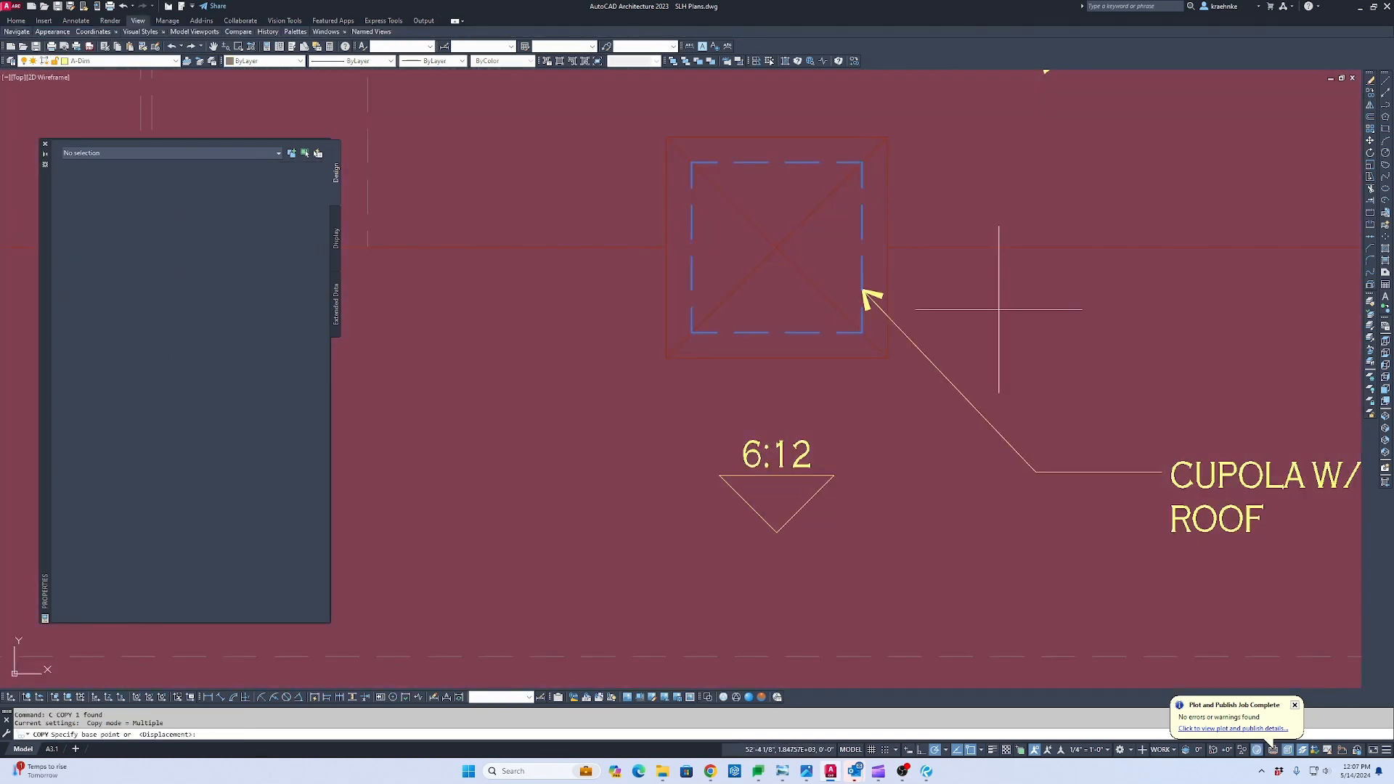
click(988, 316)
scroll(988, 327, down, 10)
scroll(843, 384, up, 8)
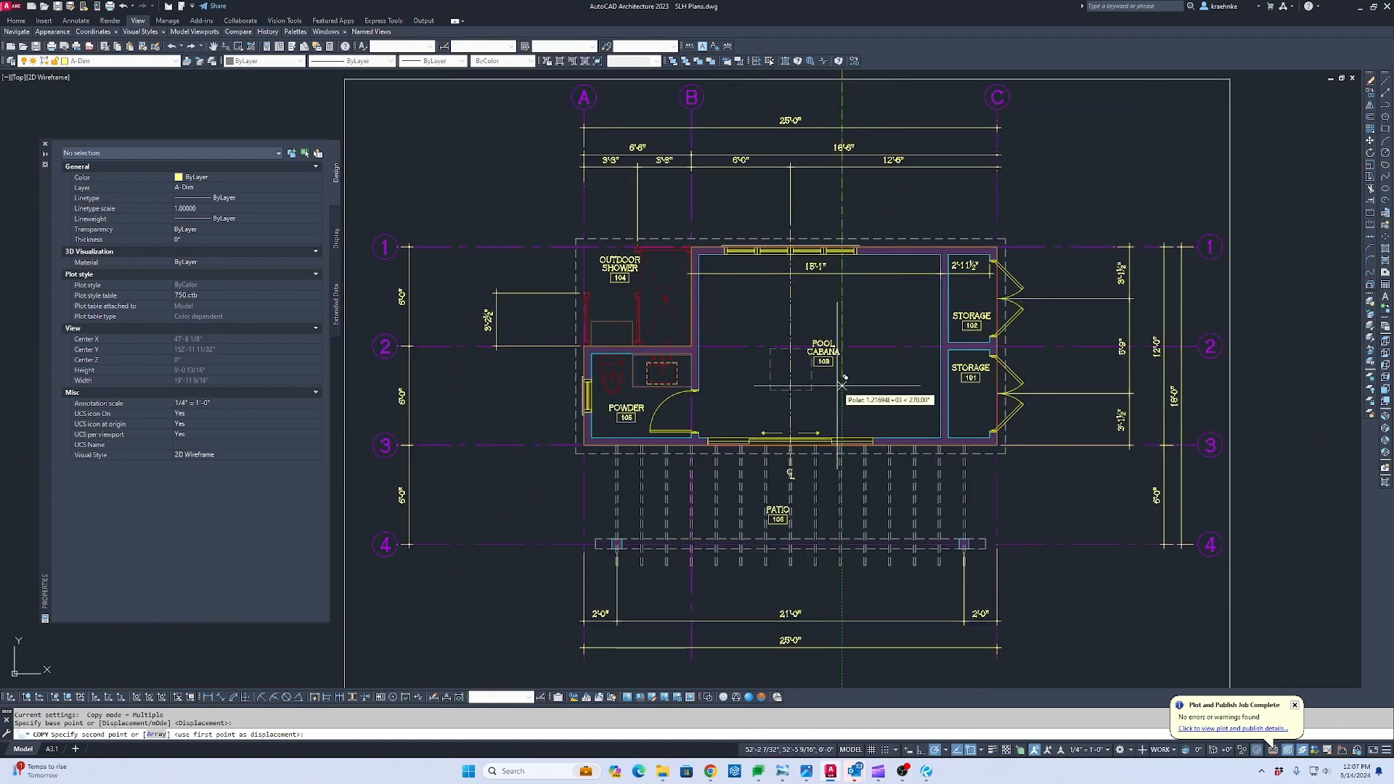
text(1200)
key(Return)
key(Escape)
key(Escape)
scroll(855, 375, up, 4)
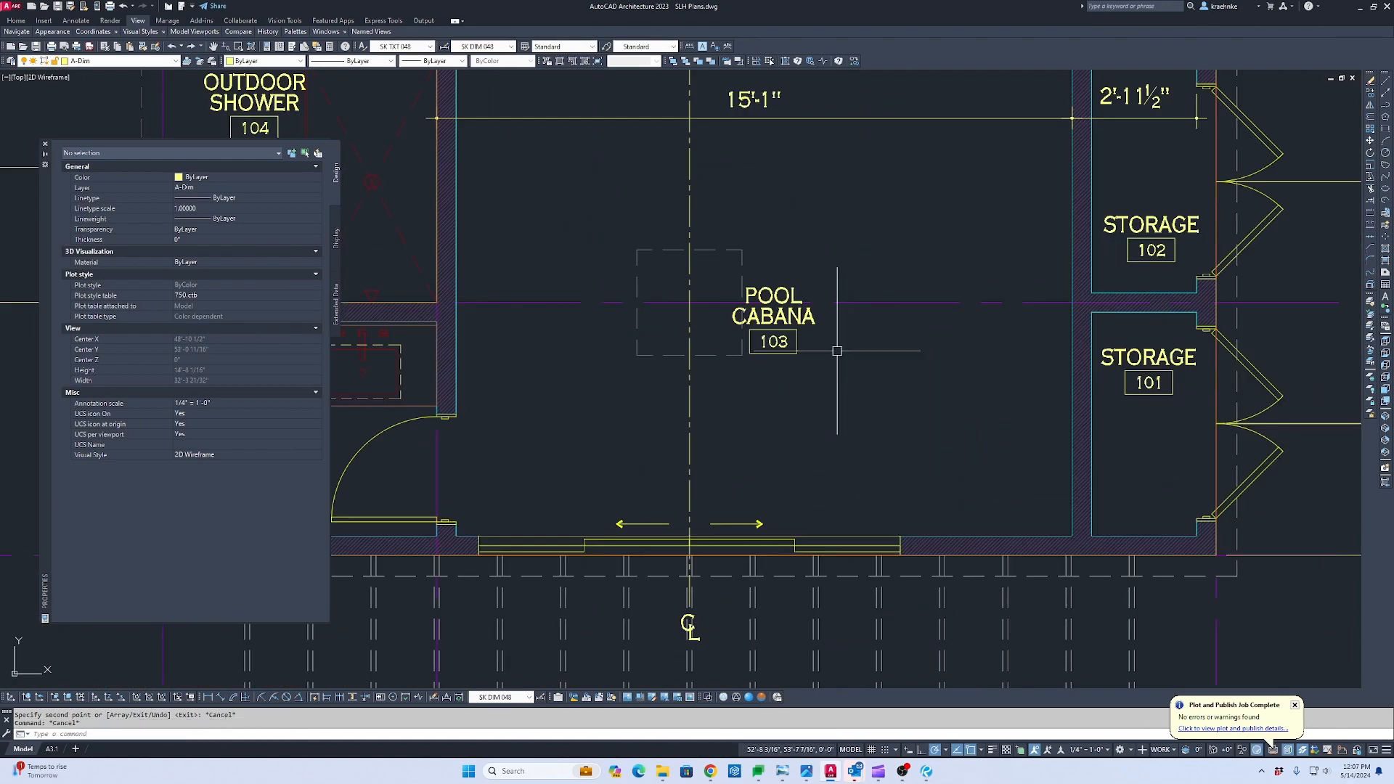
Move the POOL CABANA 103 room label horizontally to the right so it clears the dashed cupola outline.
click(791, 315)
text(m)
key(Return)
click(883, 378)
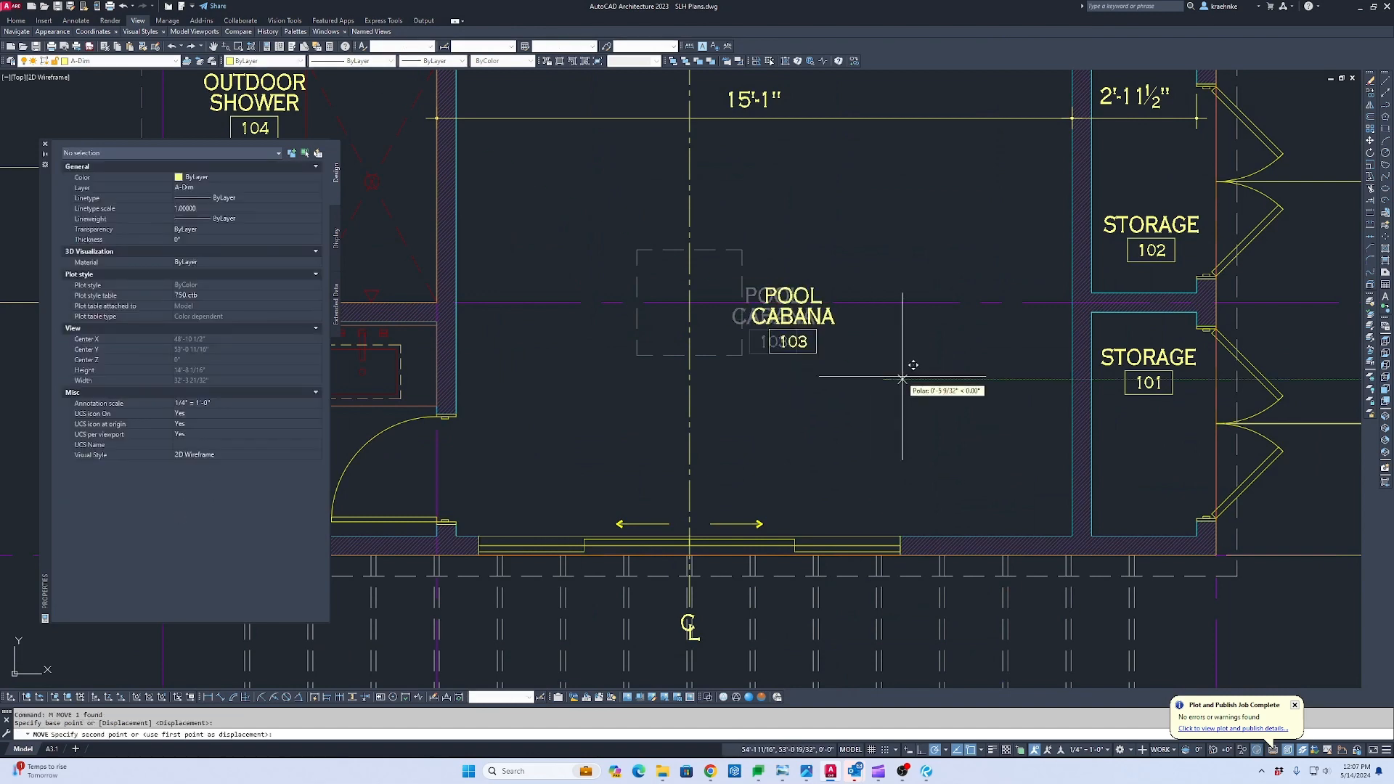
key(Escape)
Delete the dashed cupola outline from the pool cabana in the pool house plan.
scroll(917, 375, down, 5)
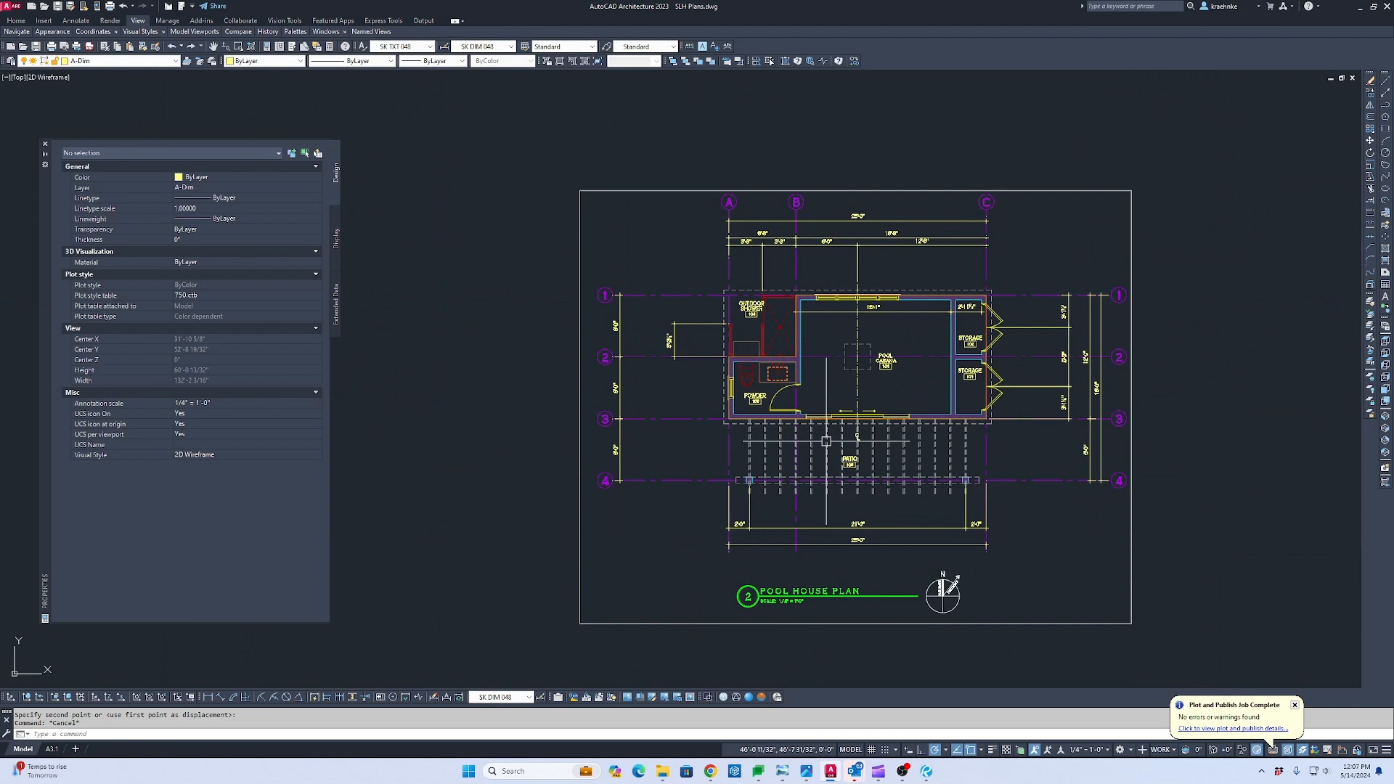
scroll(866, 374, up, 3)
click(873, 366)
key(Delete)
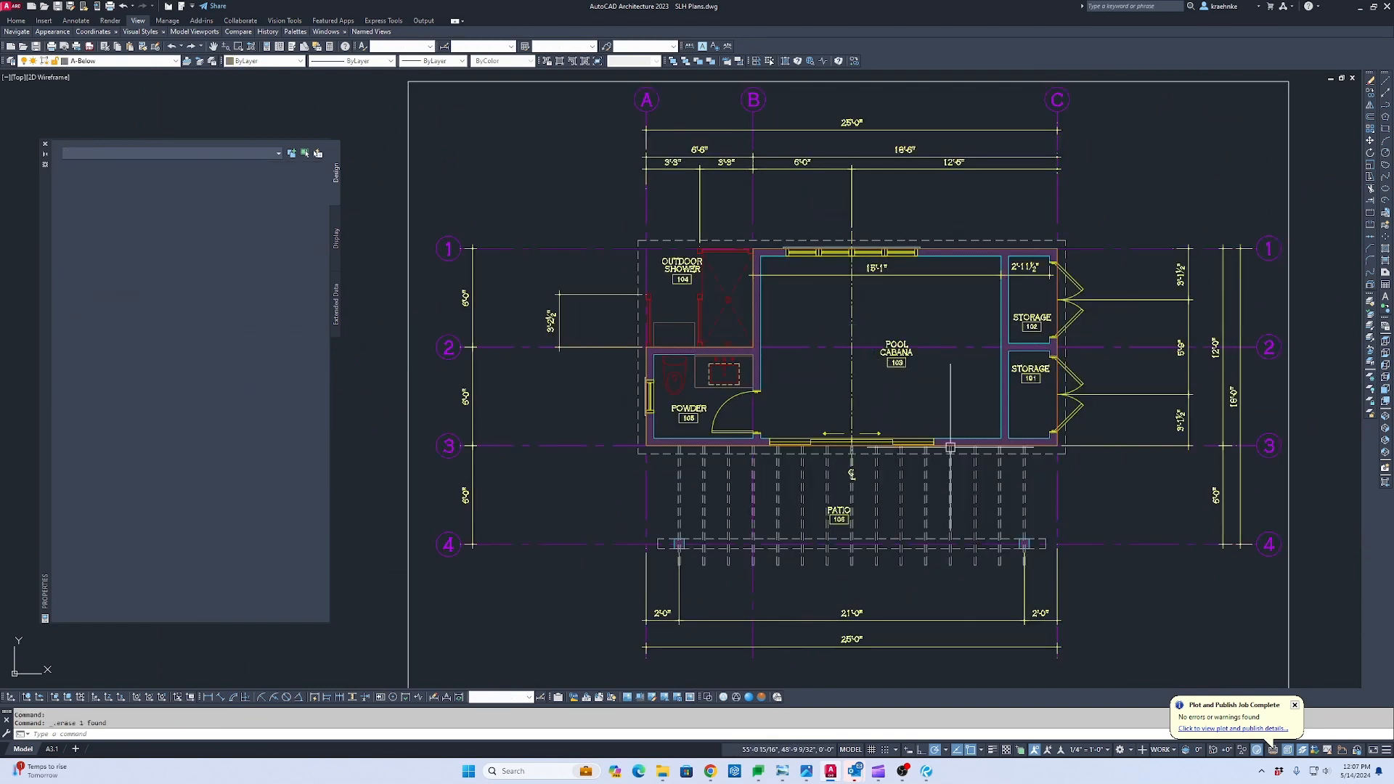
scroll(951, 447, down, 4)
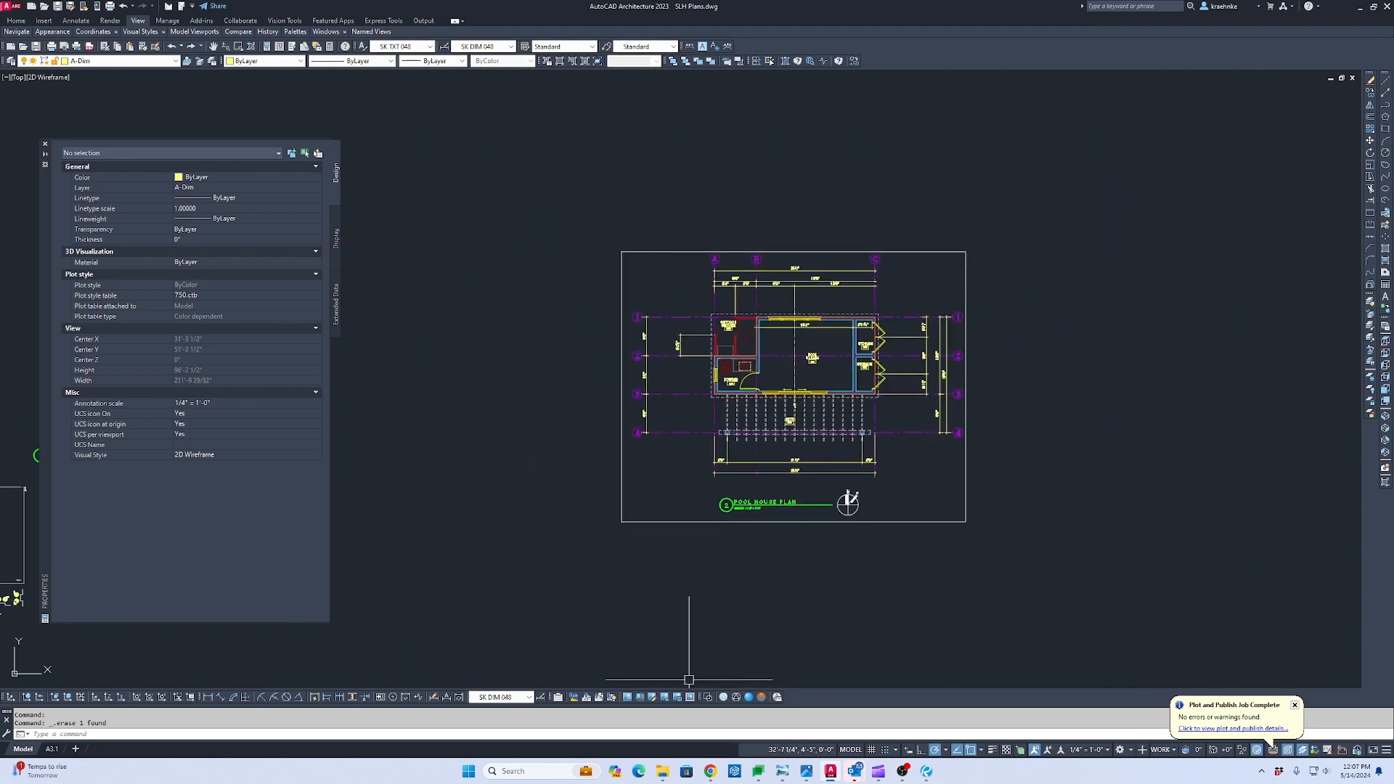
Switch to Bluebeam Revu and close the SLH Progress 5-12-2024 PDF without saving its markups.
key(alt+Tab)
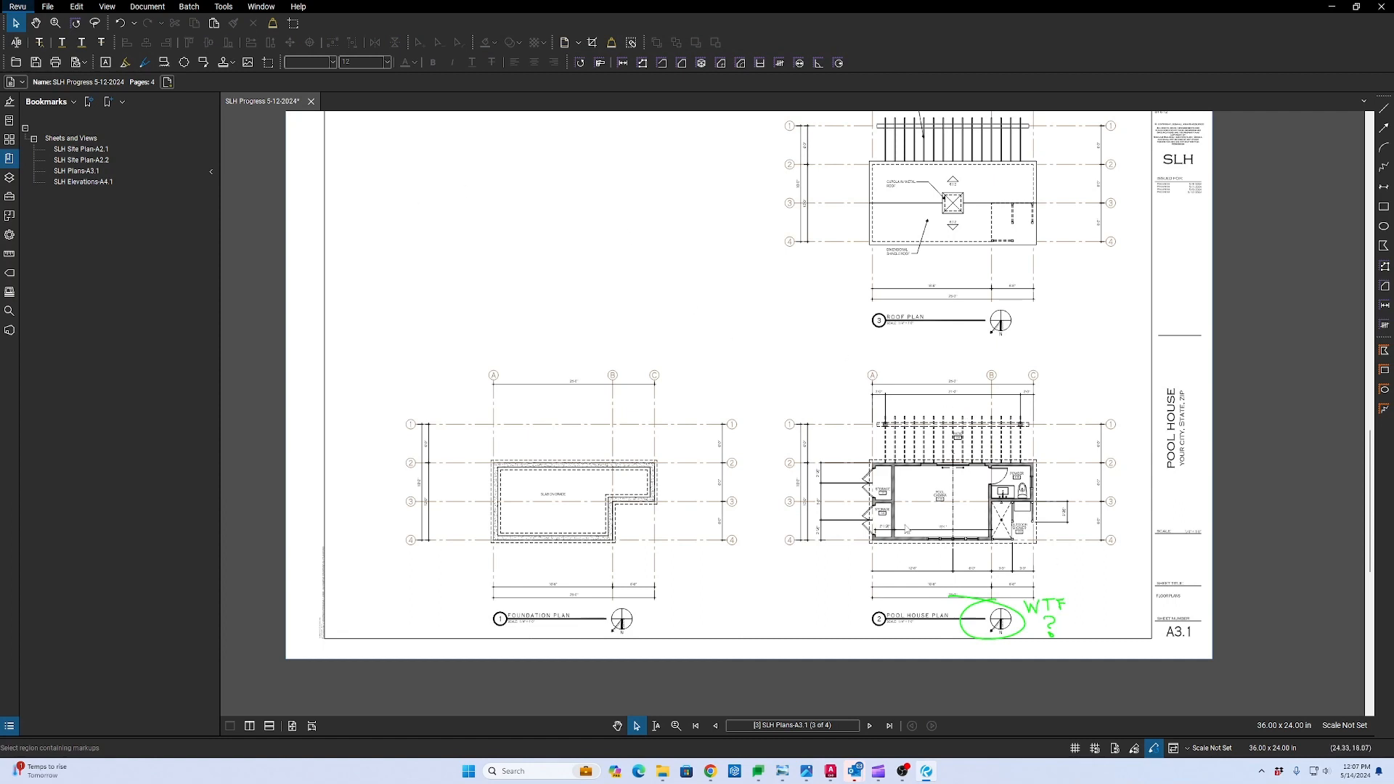
click(311, 102)
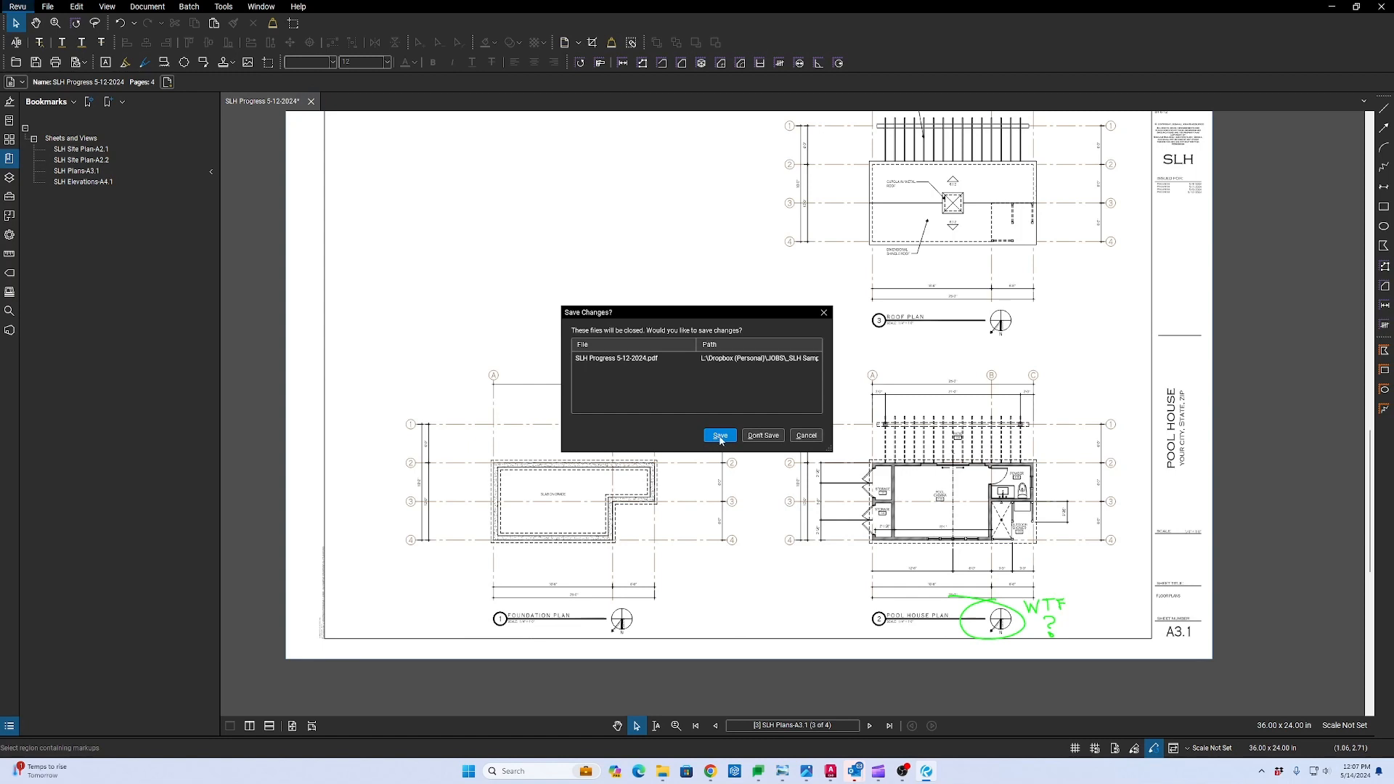
click(763, 435)
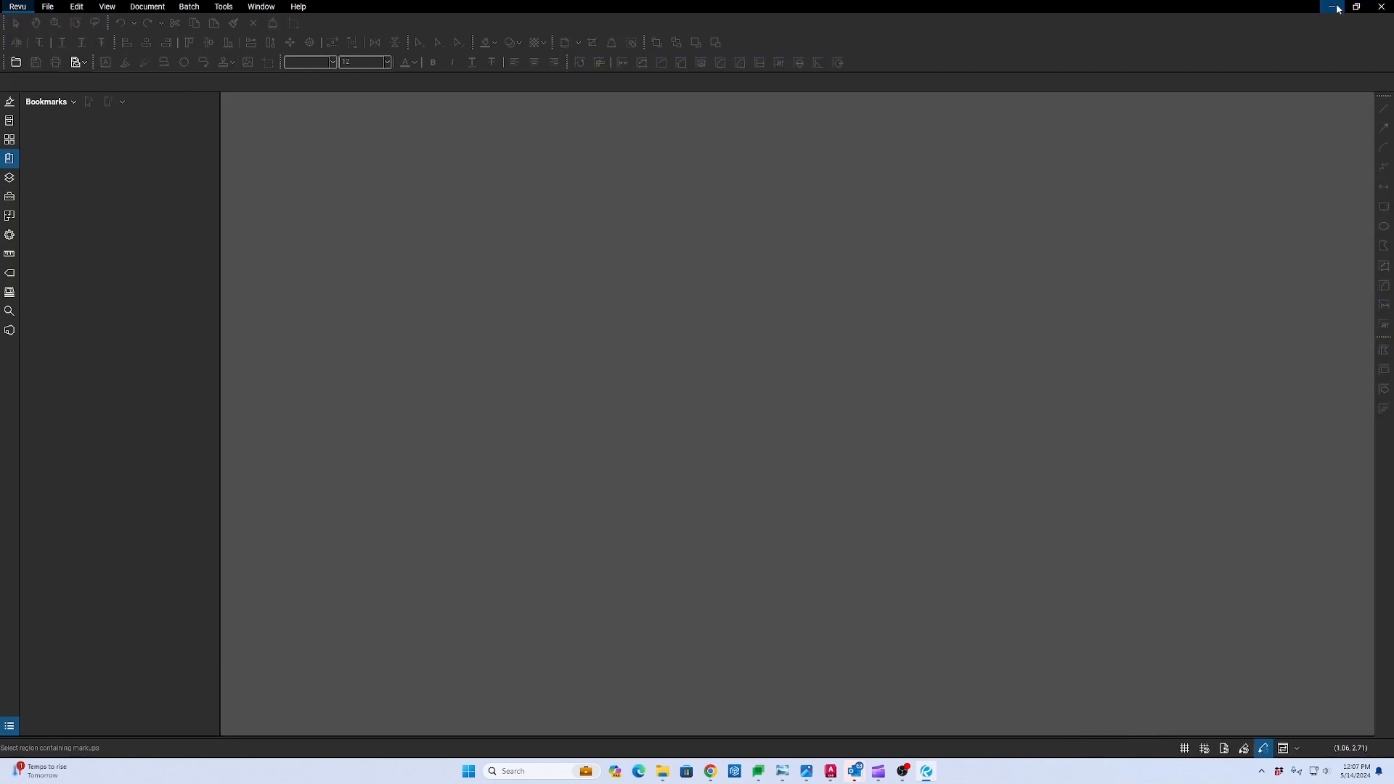